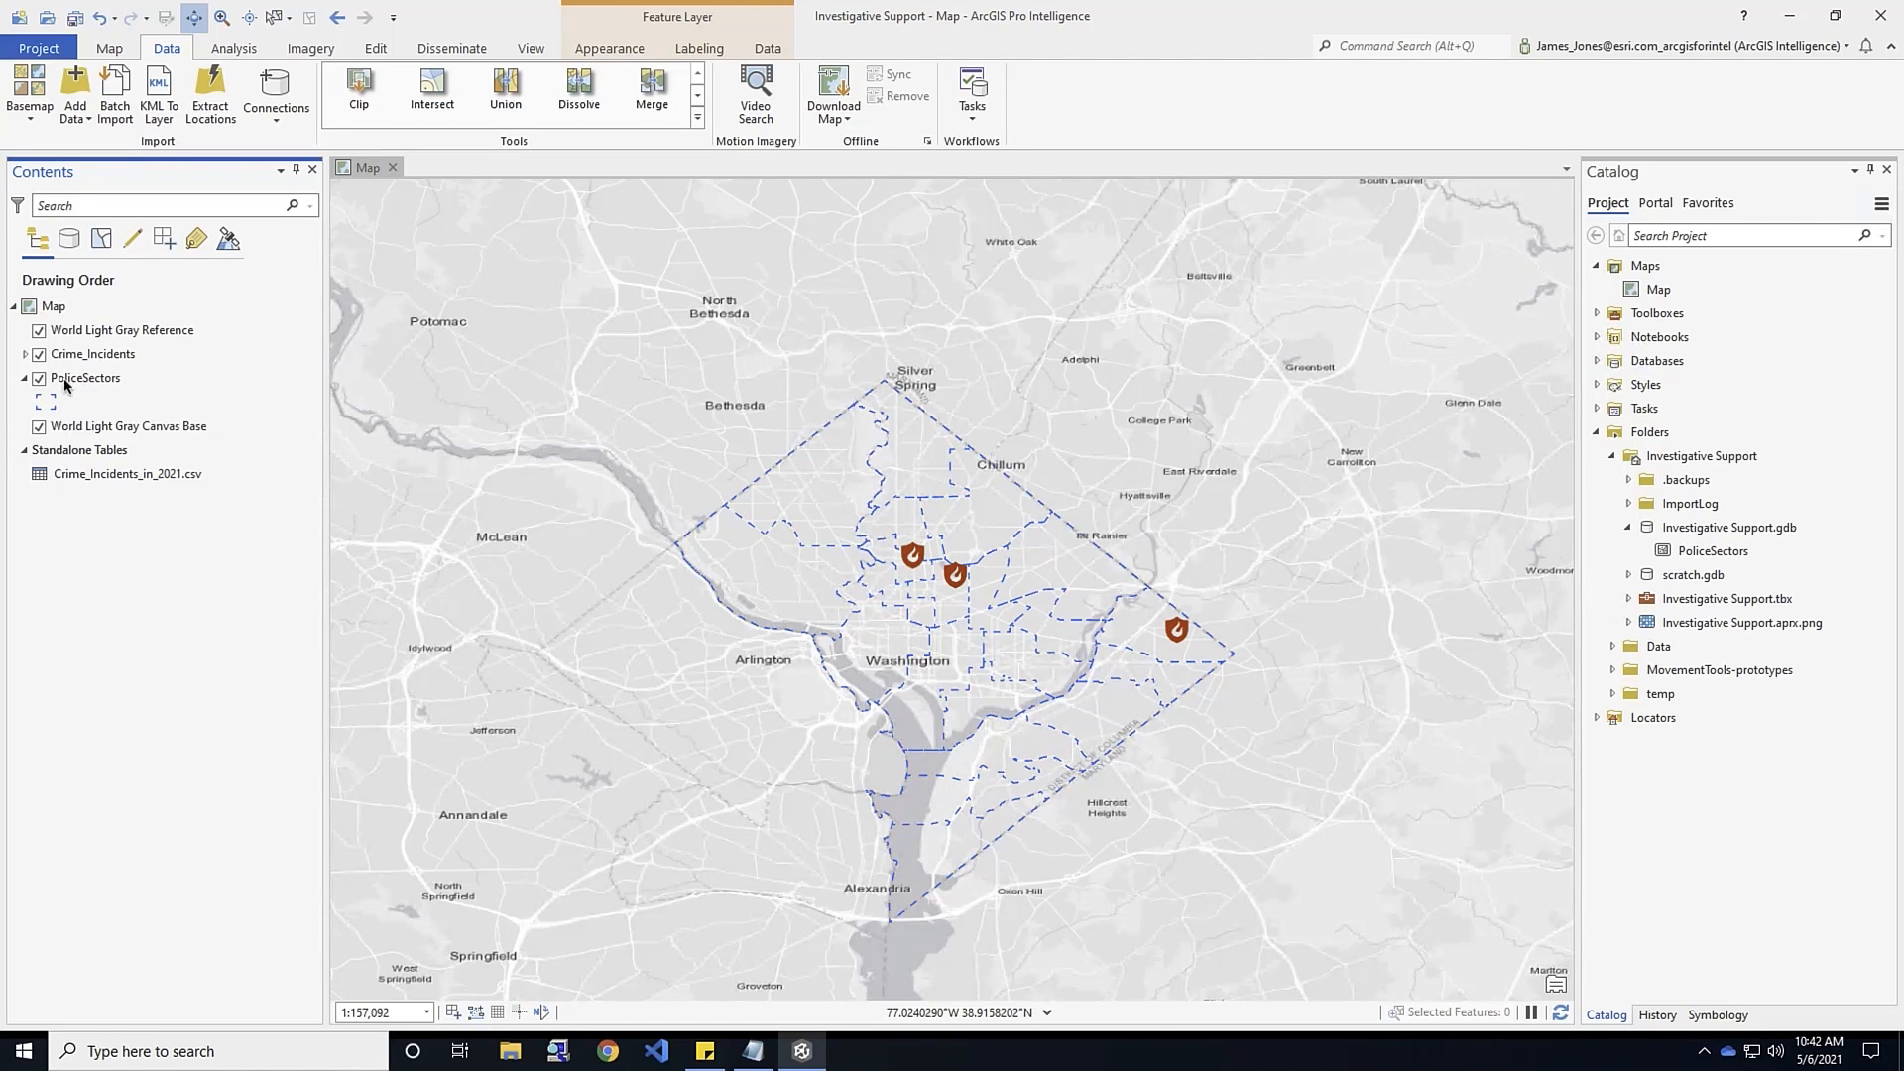
# Open the Crime_Incidents_in_2021.csv standalone table and review its coordinate, report date and offense columns
pyautogui.click(82, 478)
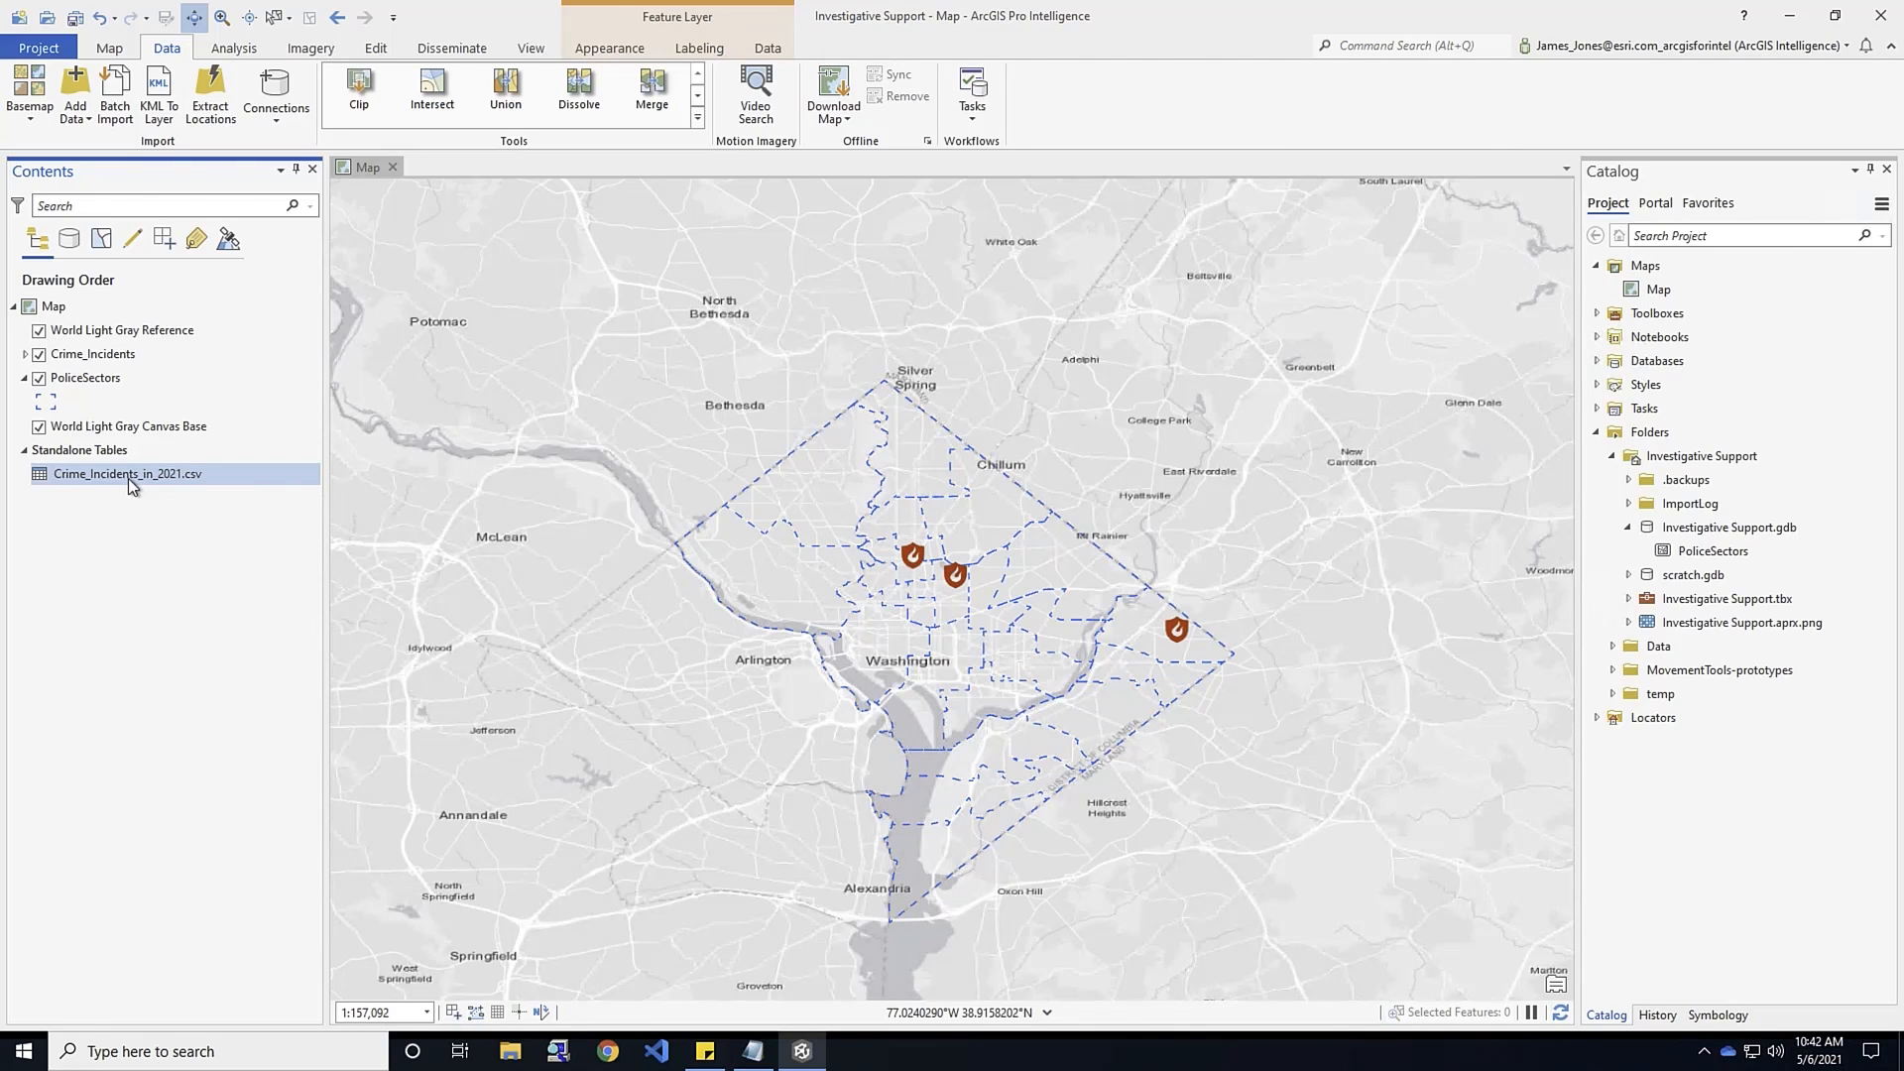
pyautogui.rightClick(128, 478)
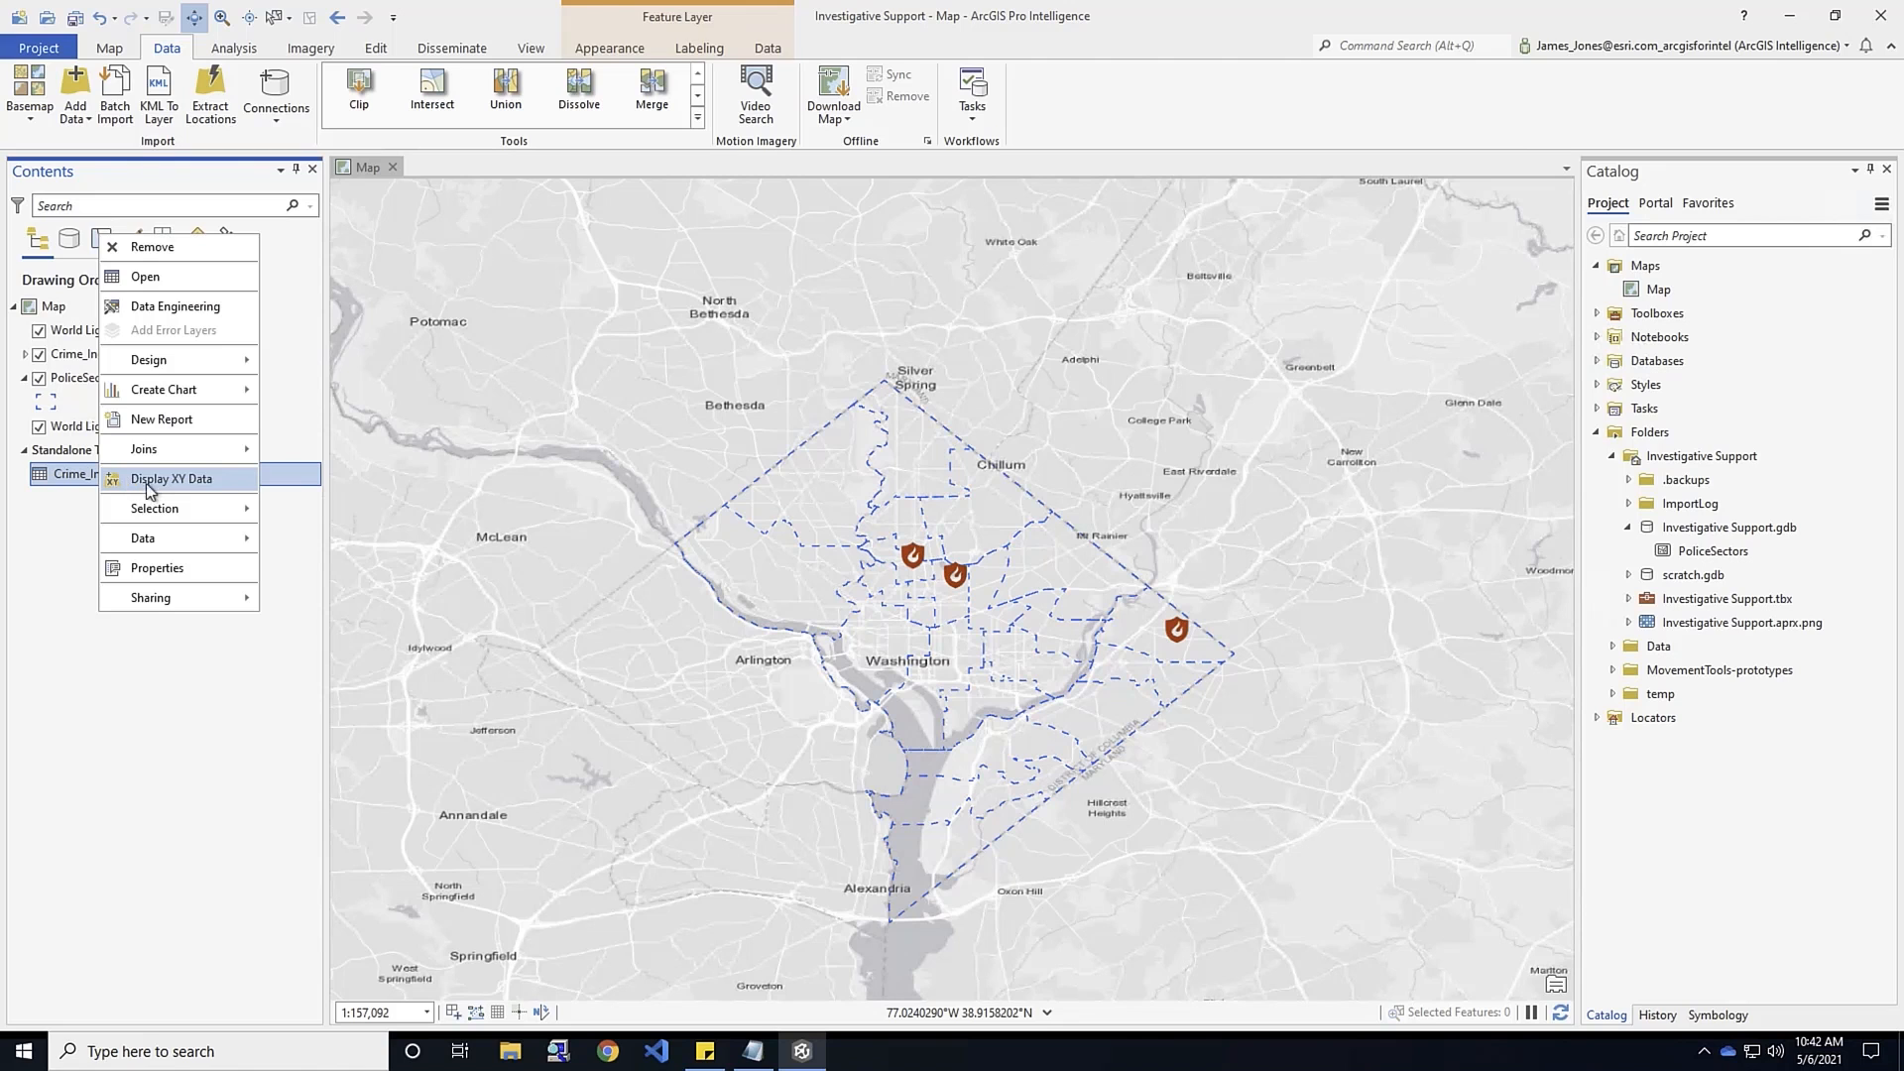
pyautogui.click(145, 280)
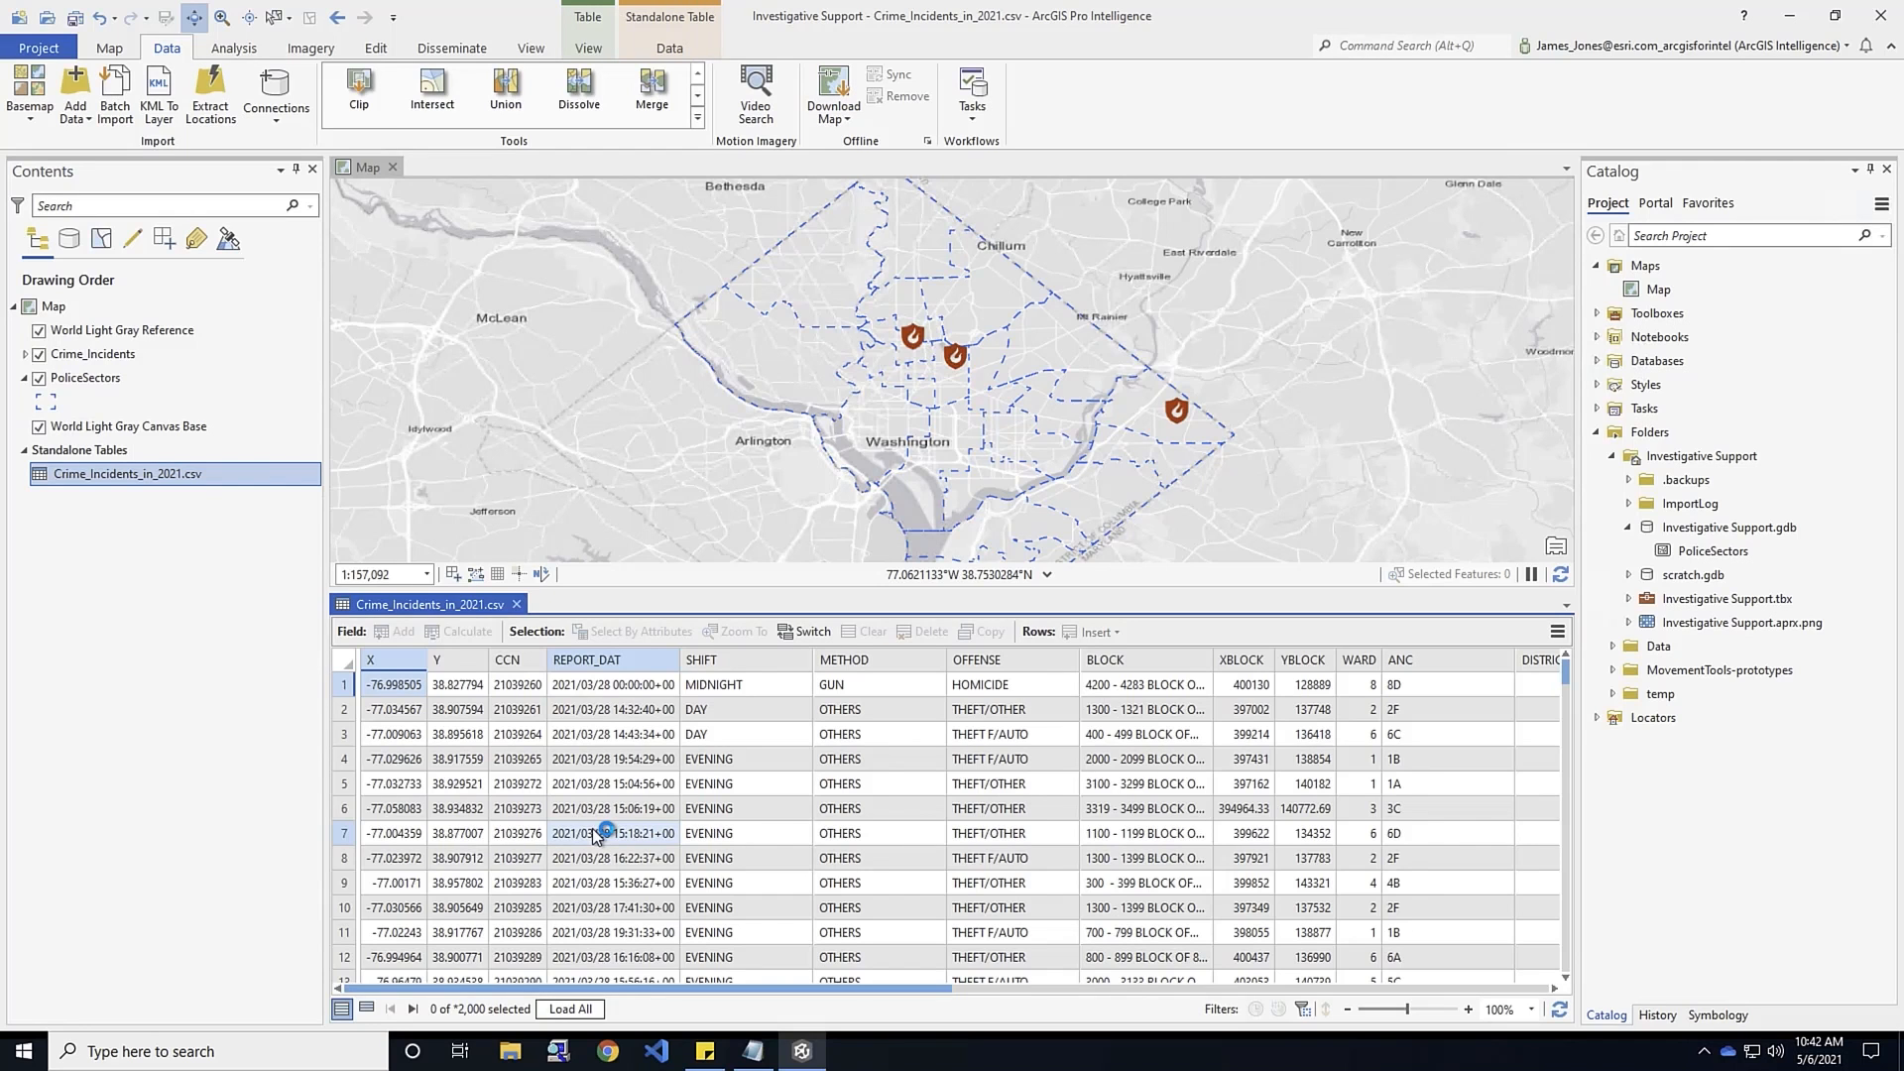
pyautogui.moveTo(621, 988); pyautogui.dragTo(362, 967)
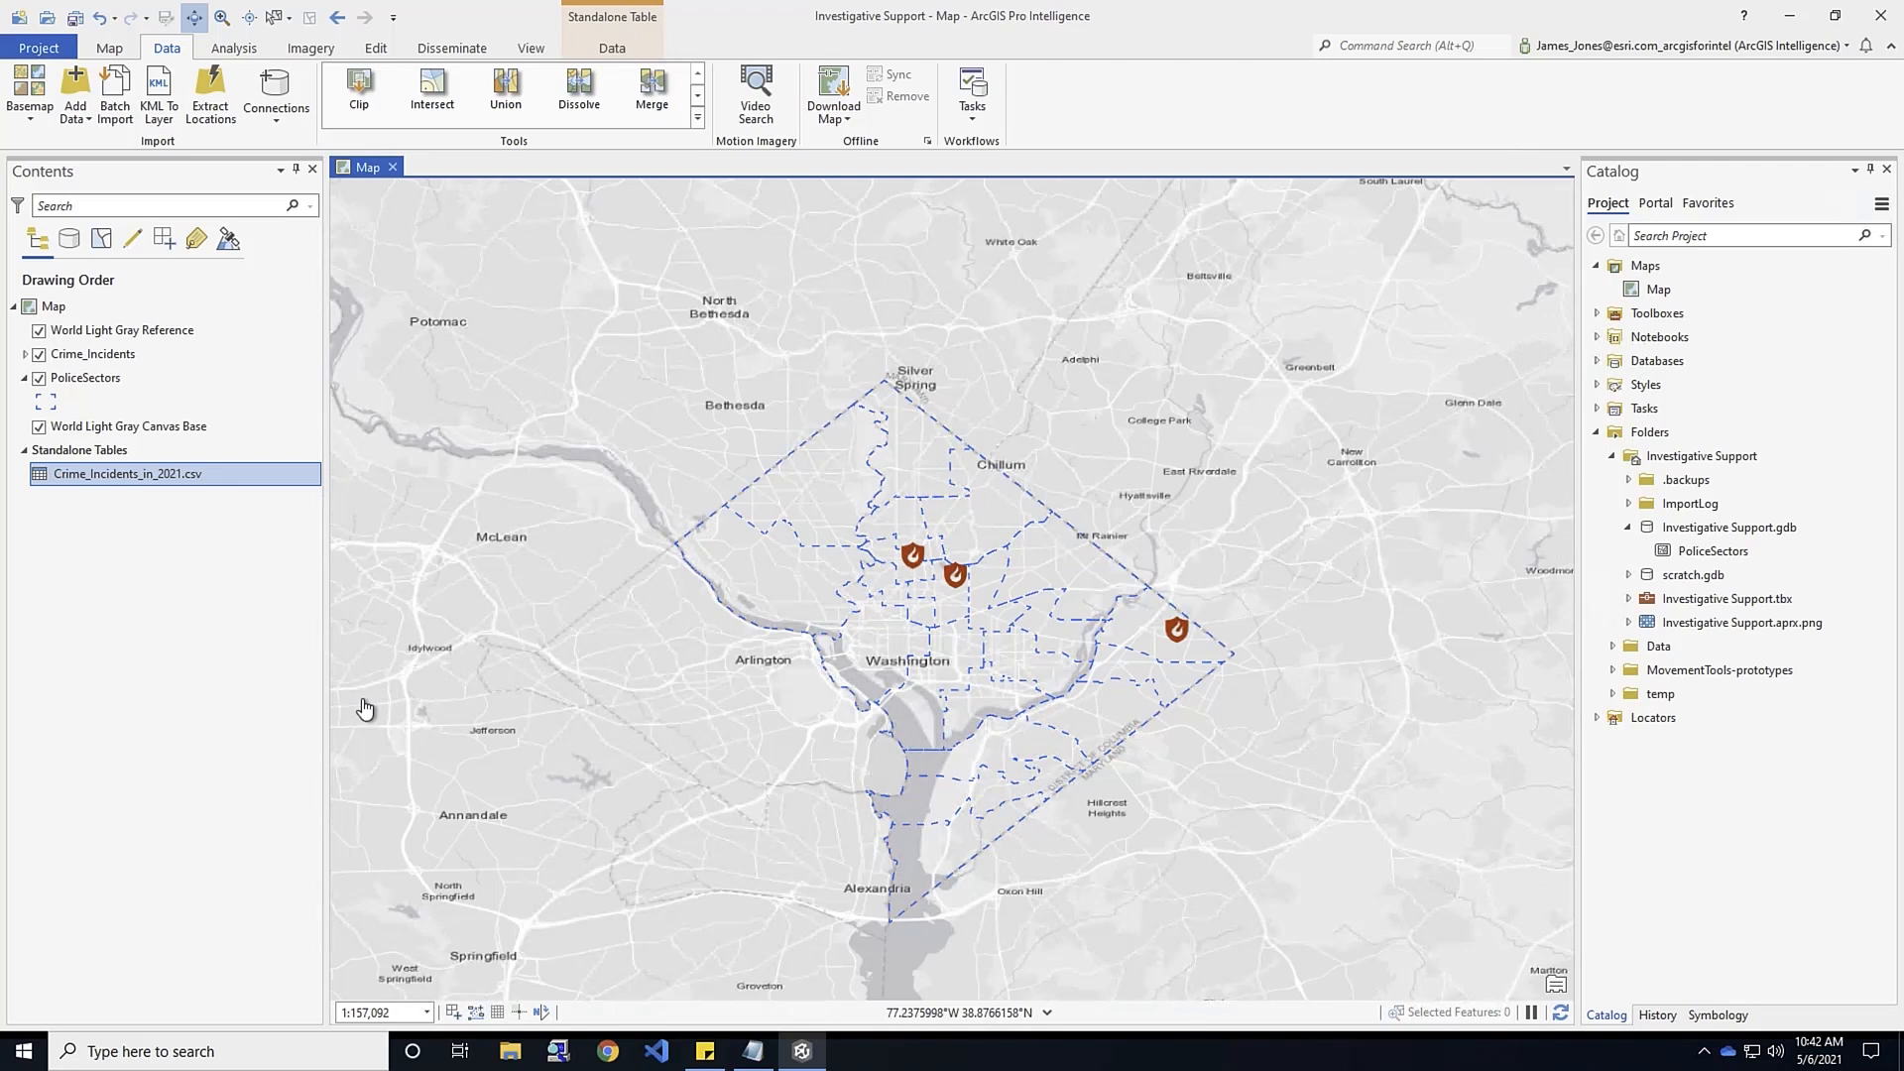
# Display the Crime_Incidents_in_2021.csv table as XY points from LONGITUDE and LATITUDE, naming the output feature class Crime_Incidents
pyautogui.rightClick(137, 472)
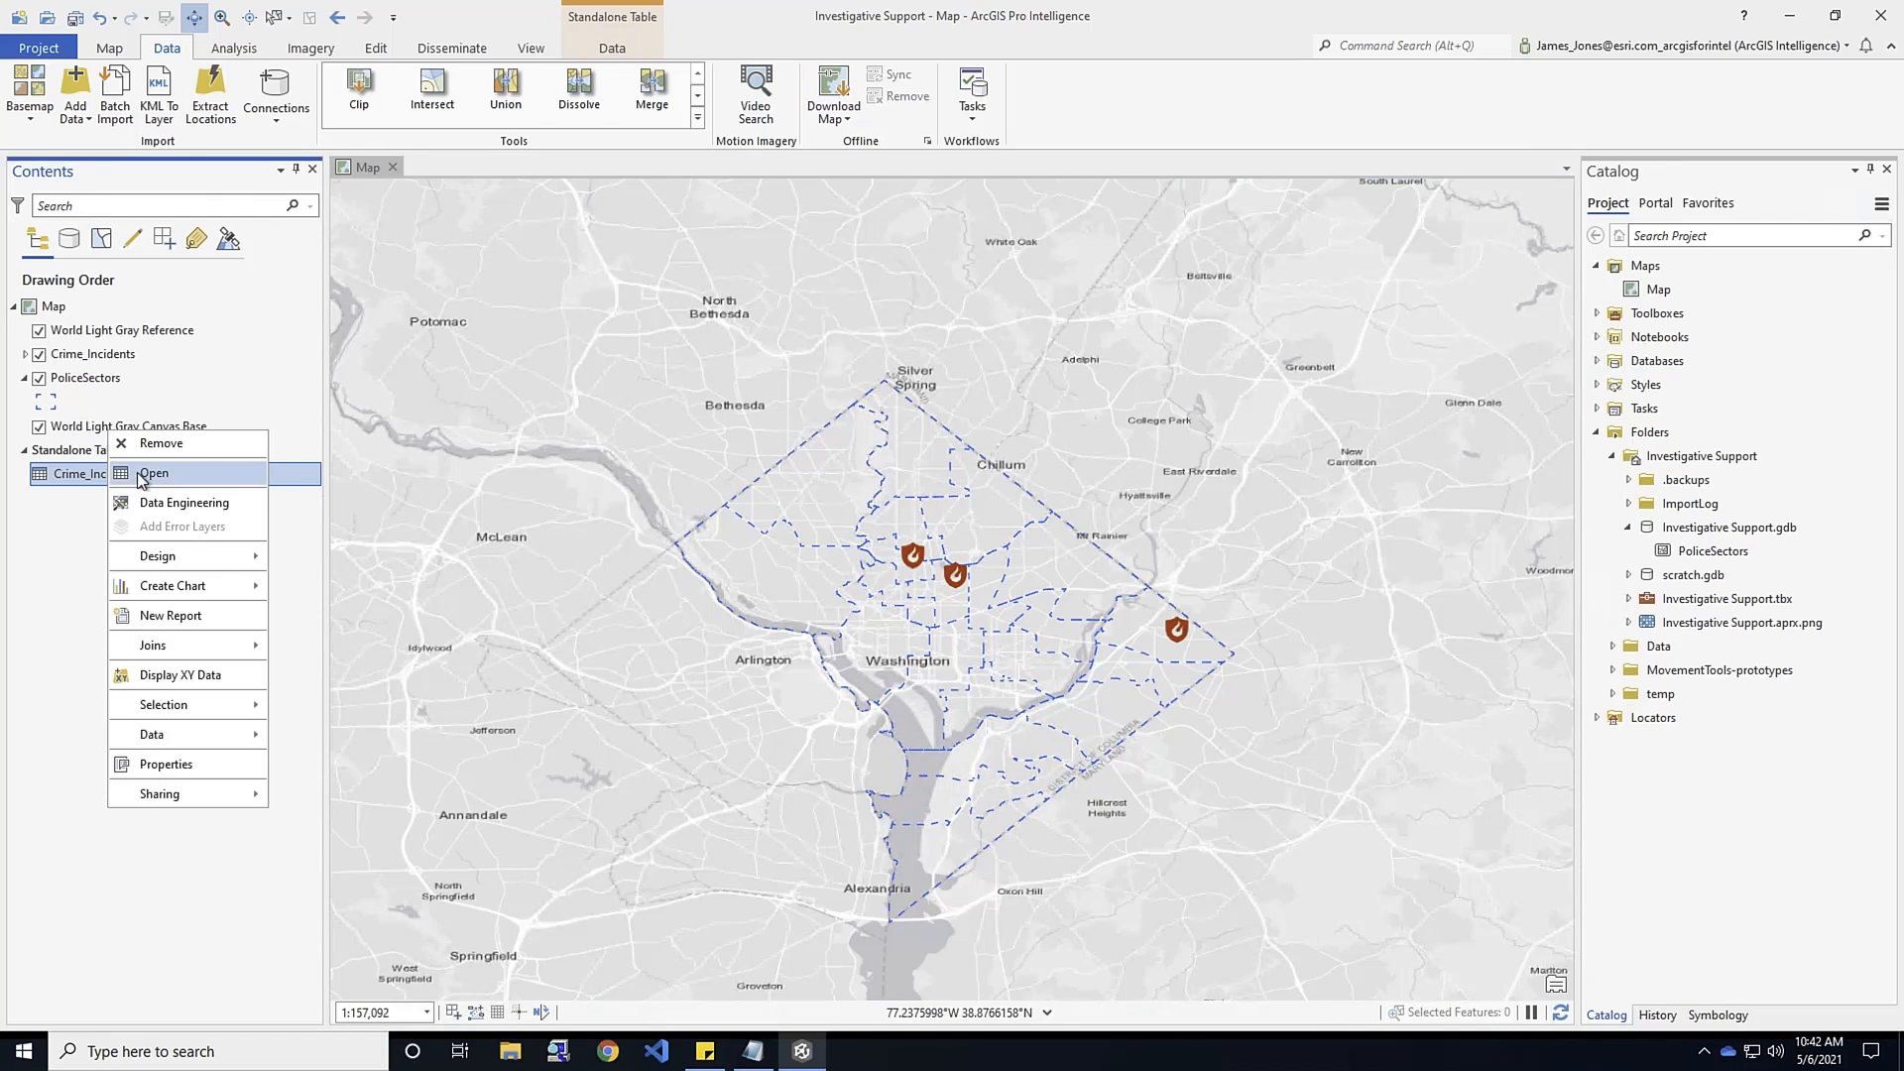
pyautogui.click(159, 676)
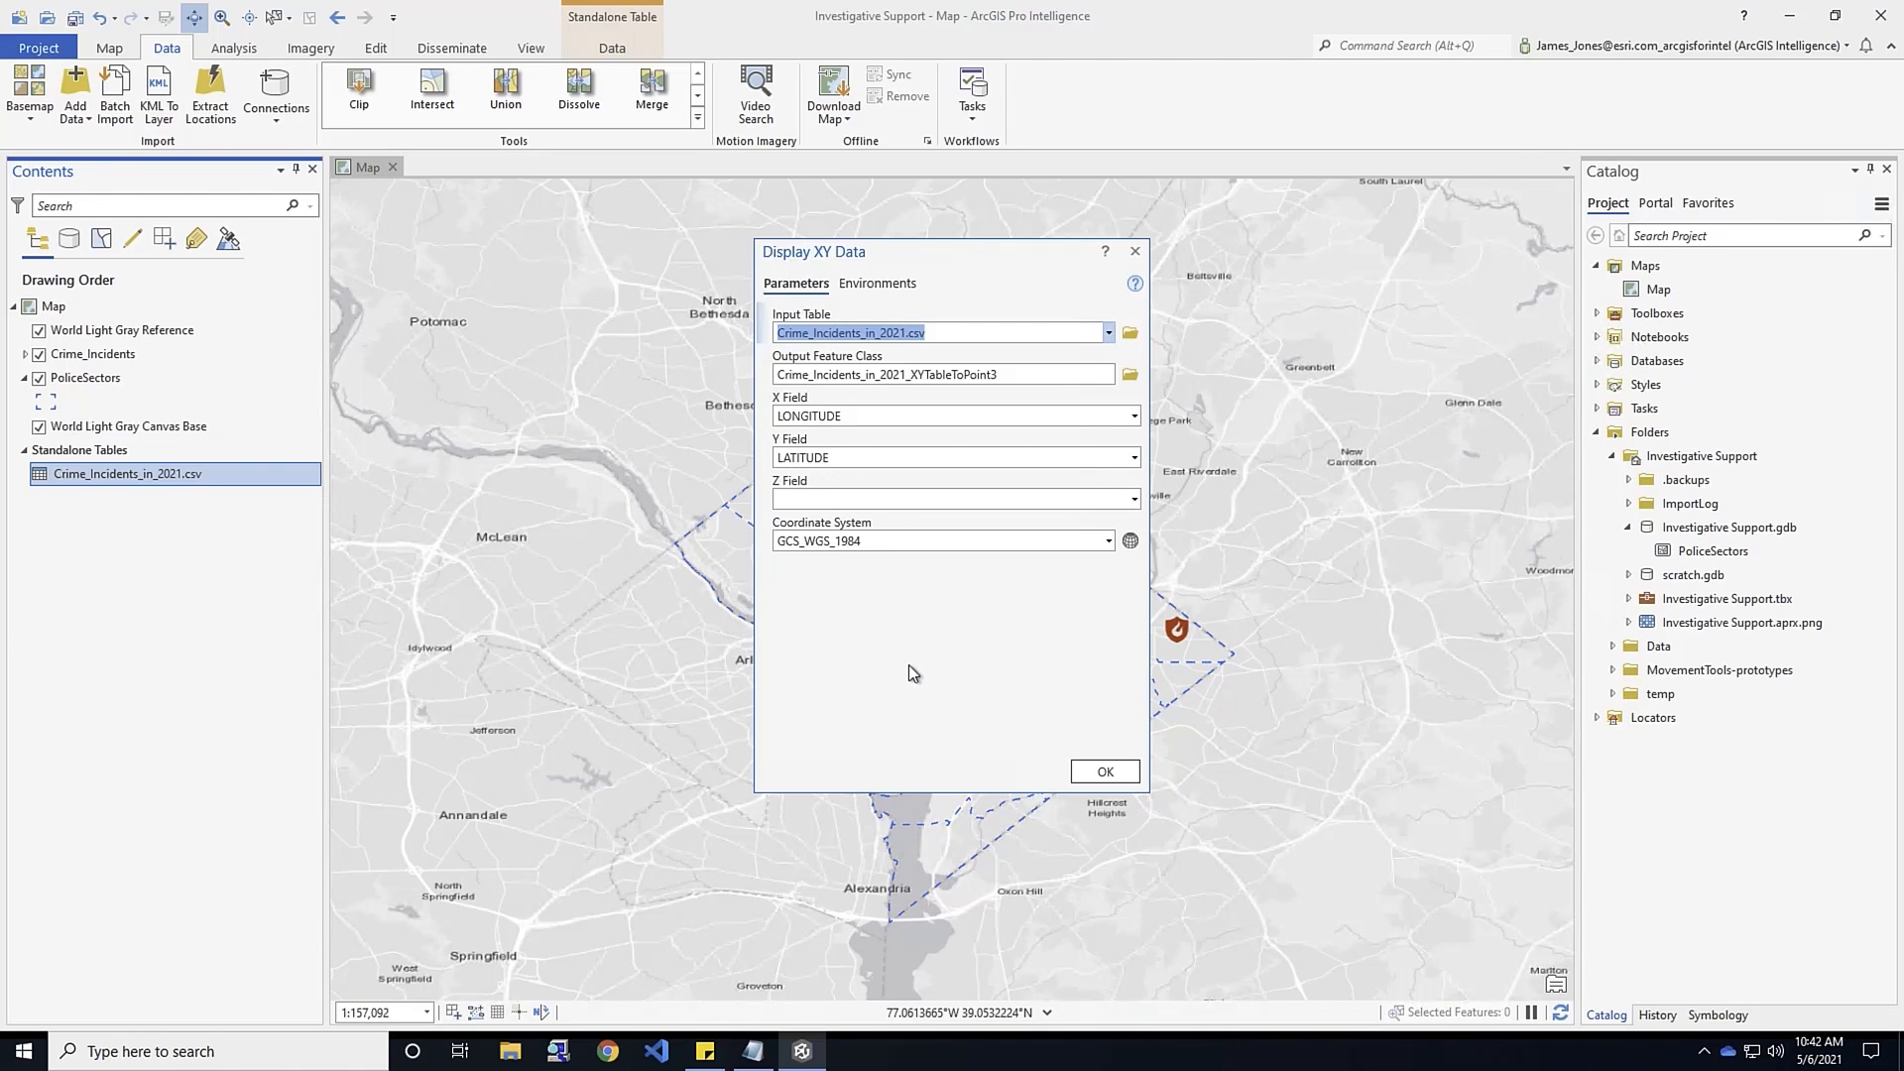
pyautogui.click(1027, 377)
pyautogui.moveTo(978, 374); pyautogui.dragTo(1111, 373)
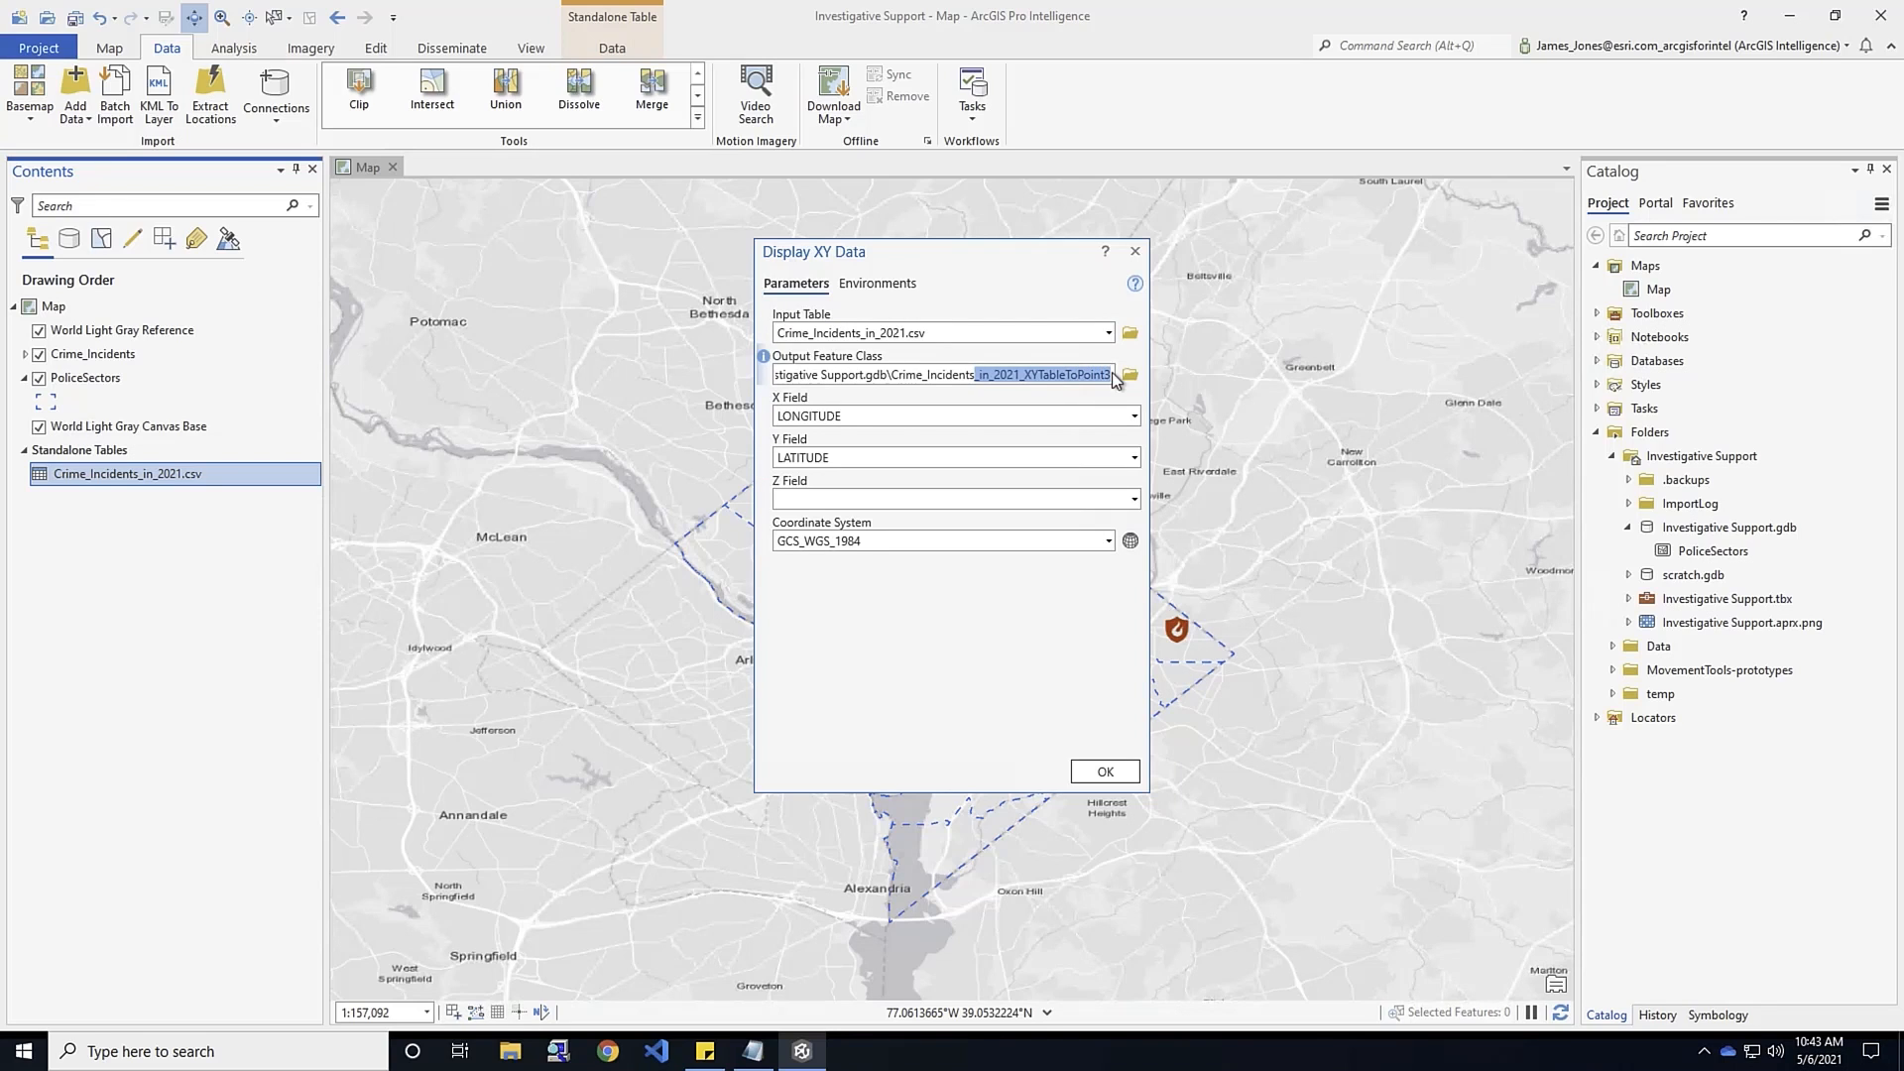
pyautogui.press('BackSpace')
pyautogui.click(1101, 771)
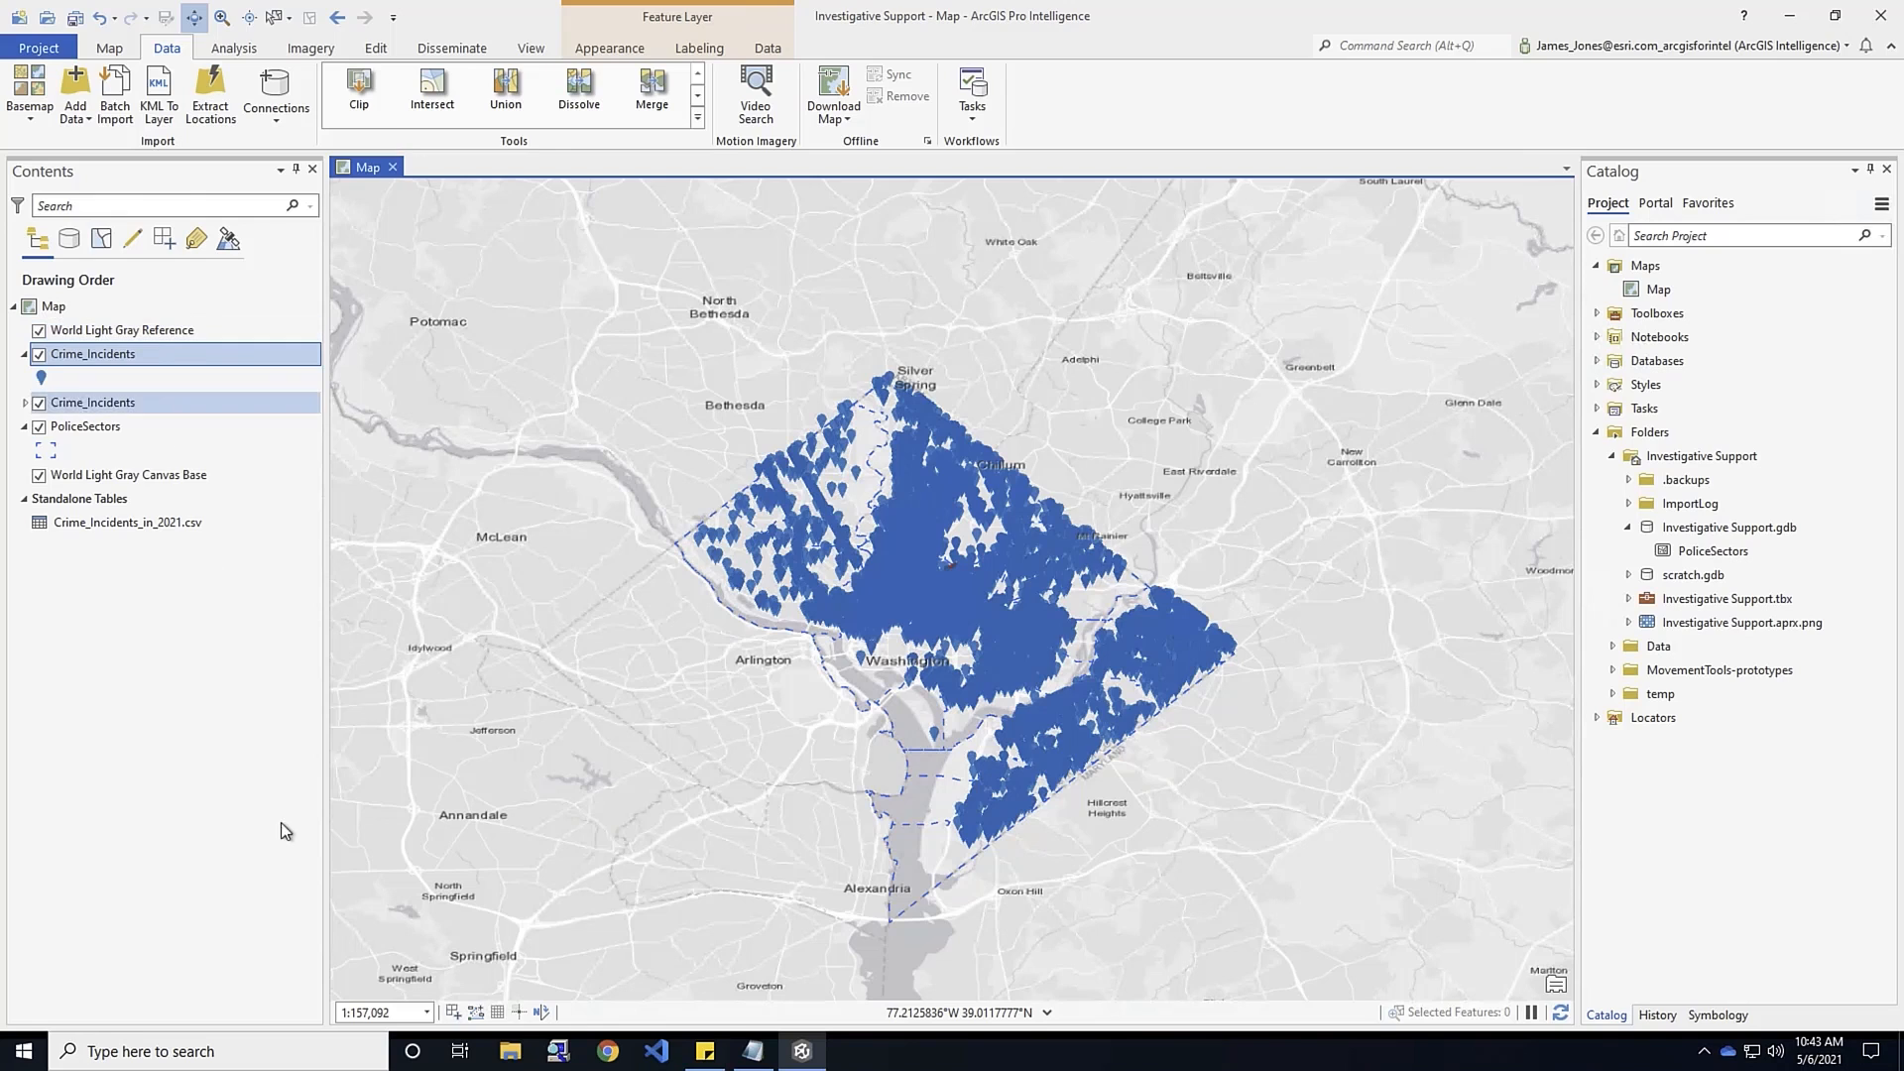
# Open the new Crime_Incidents point layer in Data Engineering and calculate statistics for the REPORT_DAT, OFFENSE and SHIFT fields
pyautogui.rightClick(68, 357)
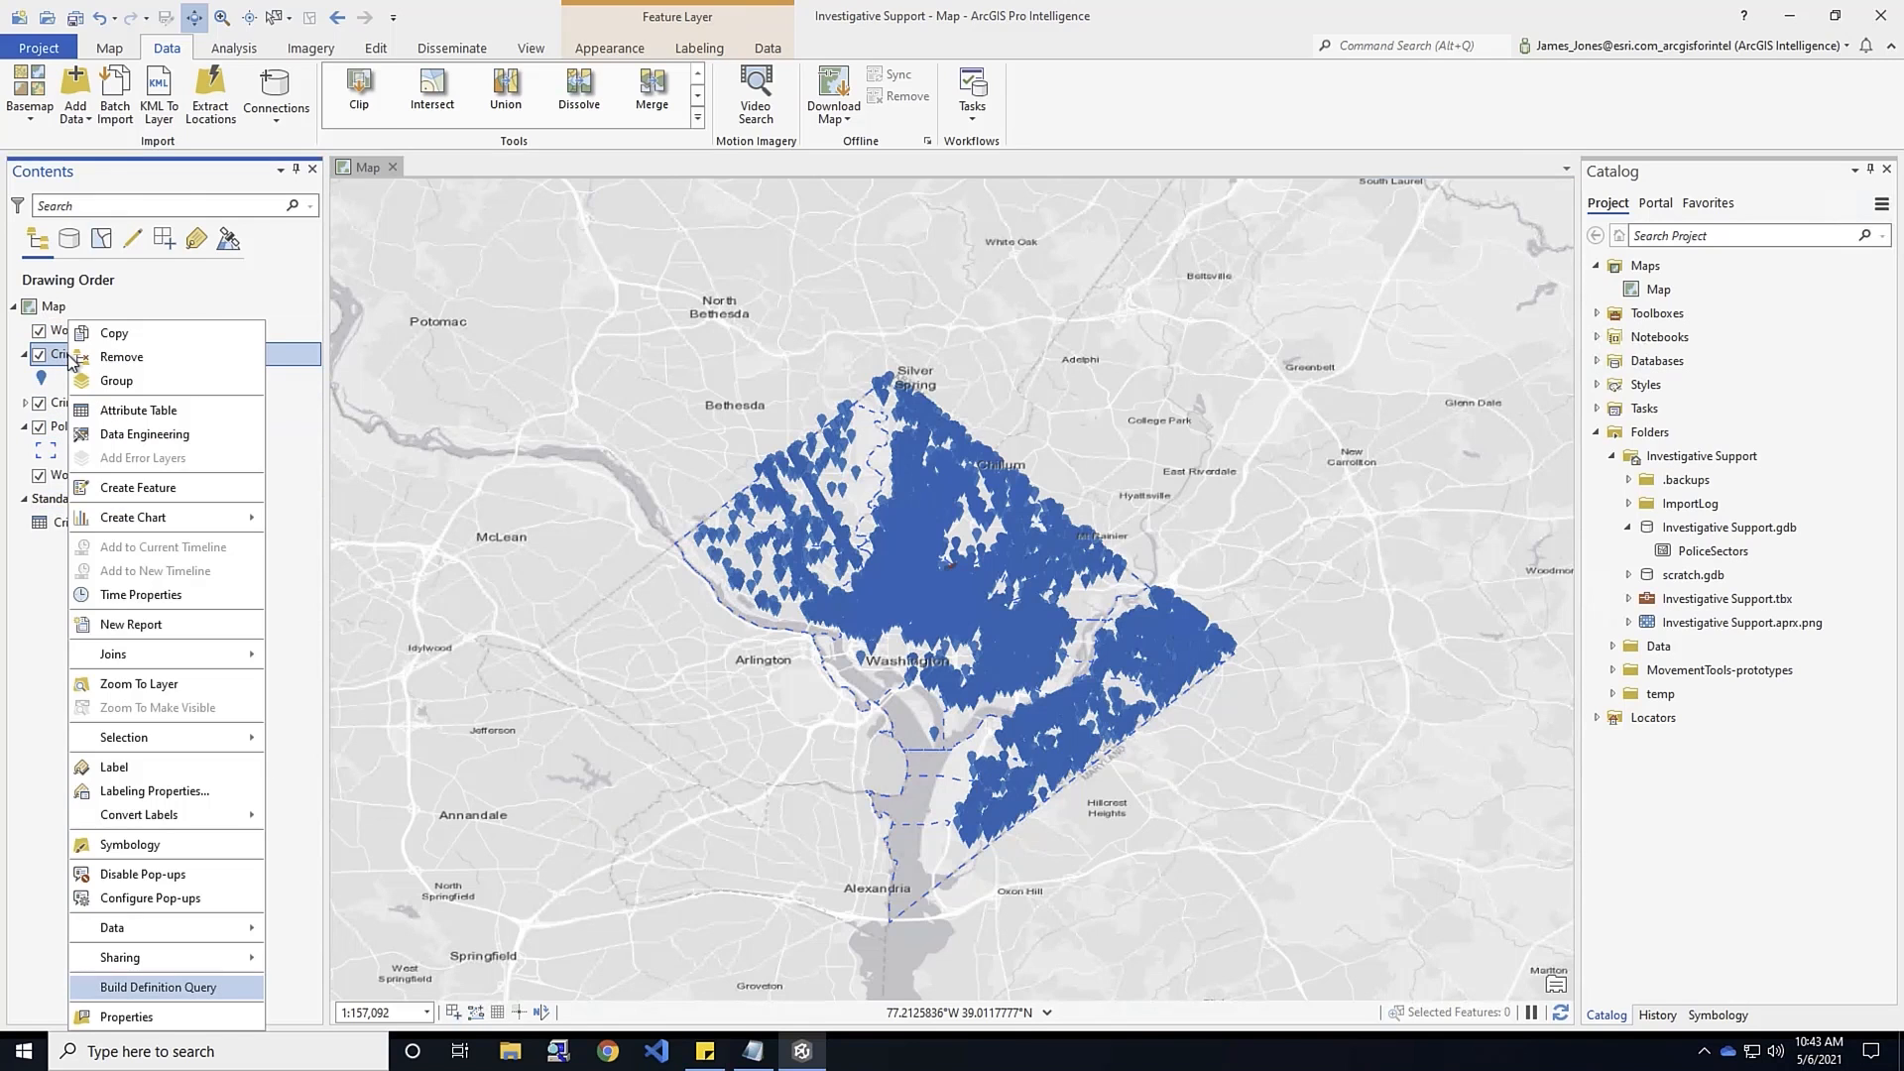
pyautogui.click(139, 436)
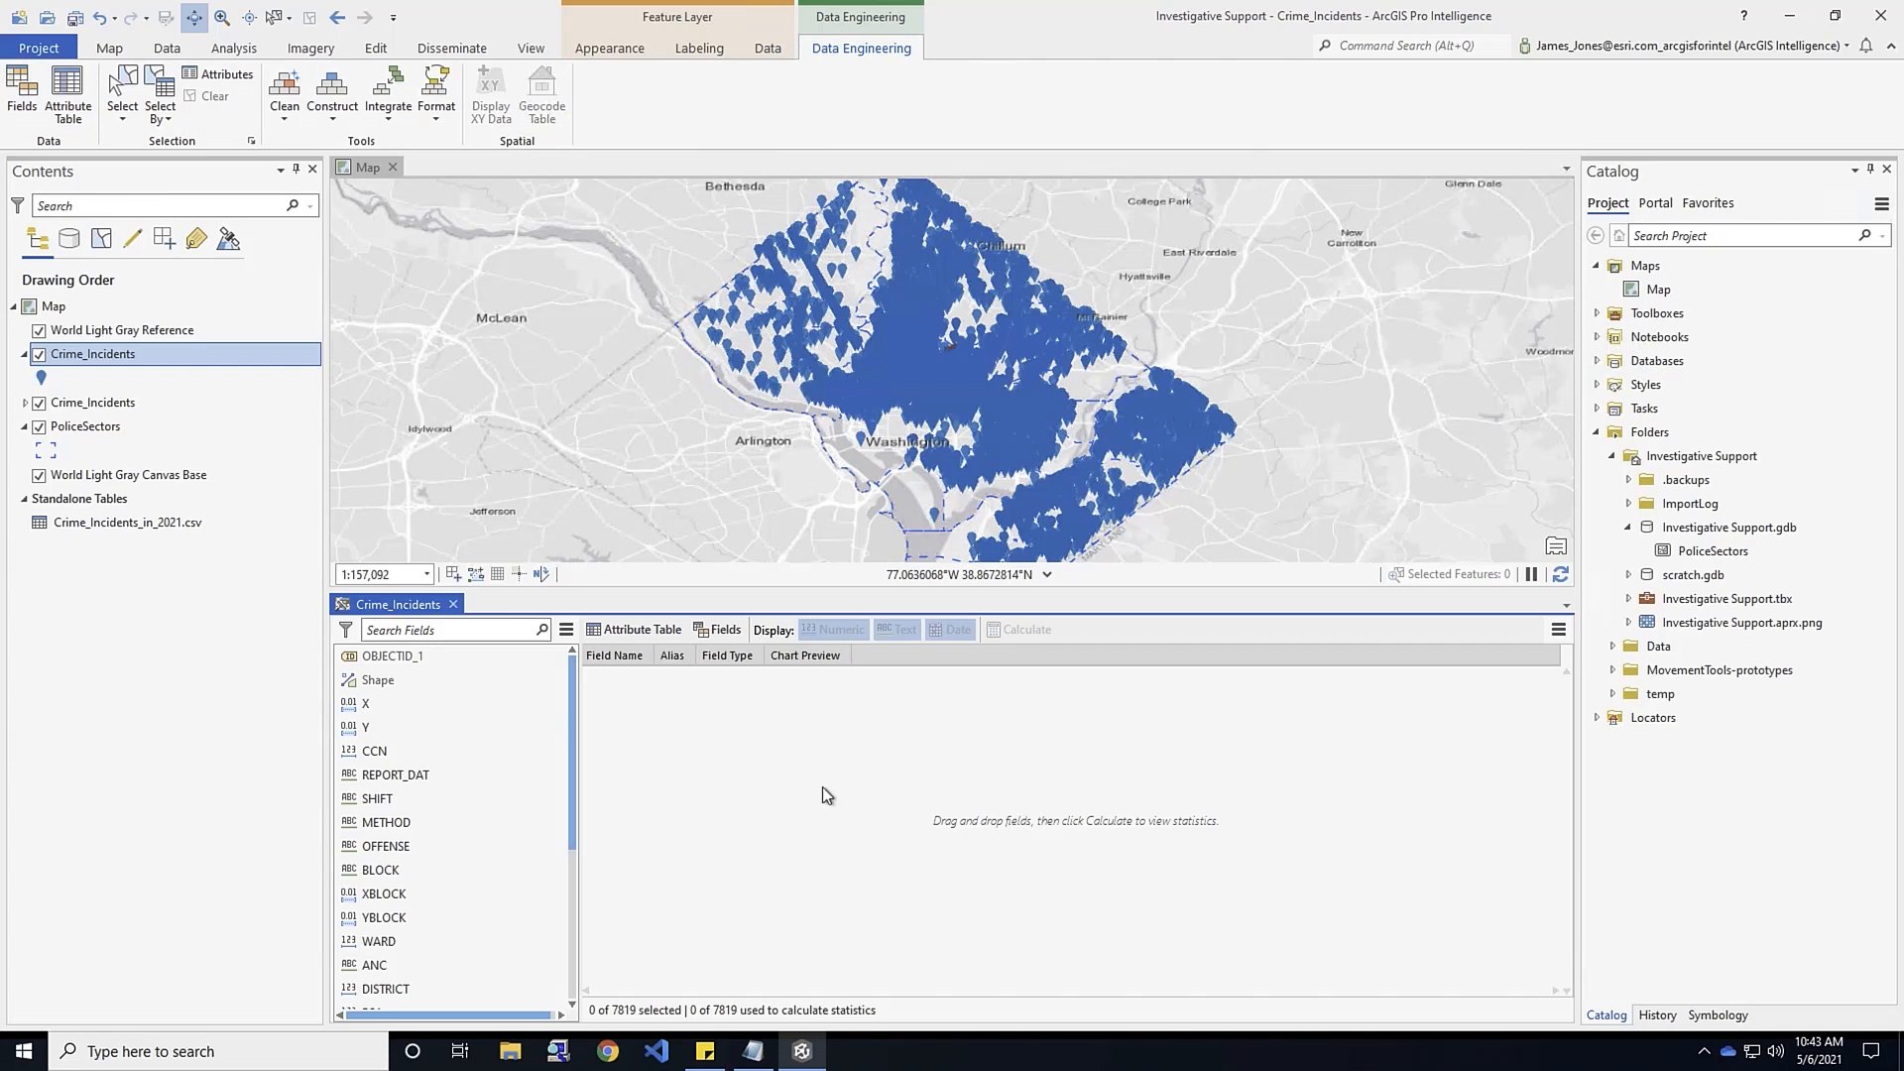
pyautogui.moveTo(395, 775); pyautogui.dragTo(654, 755)
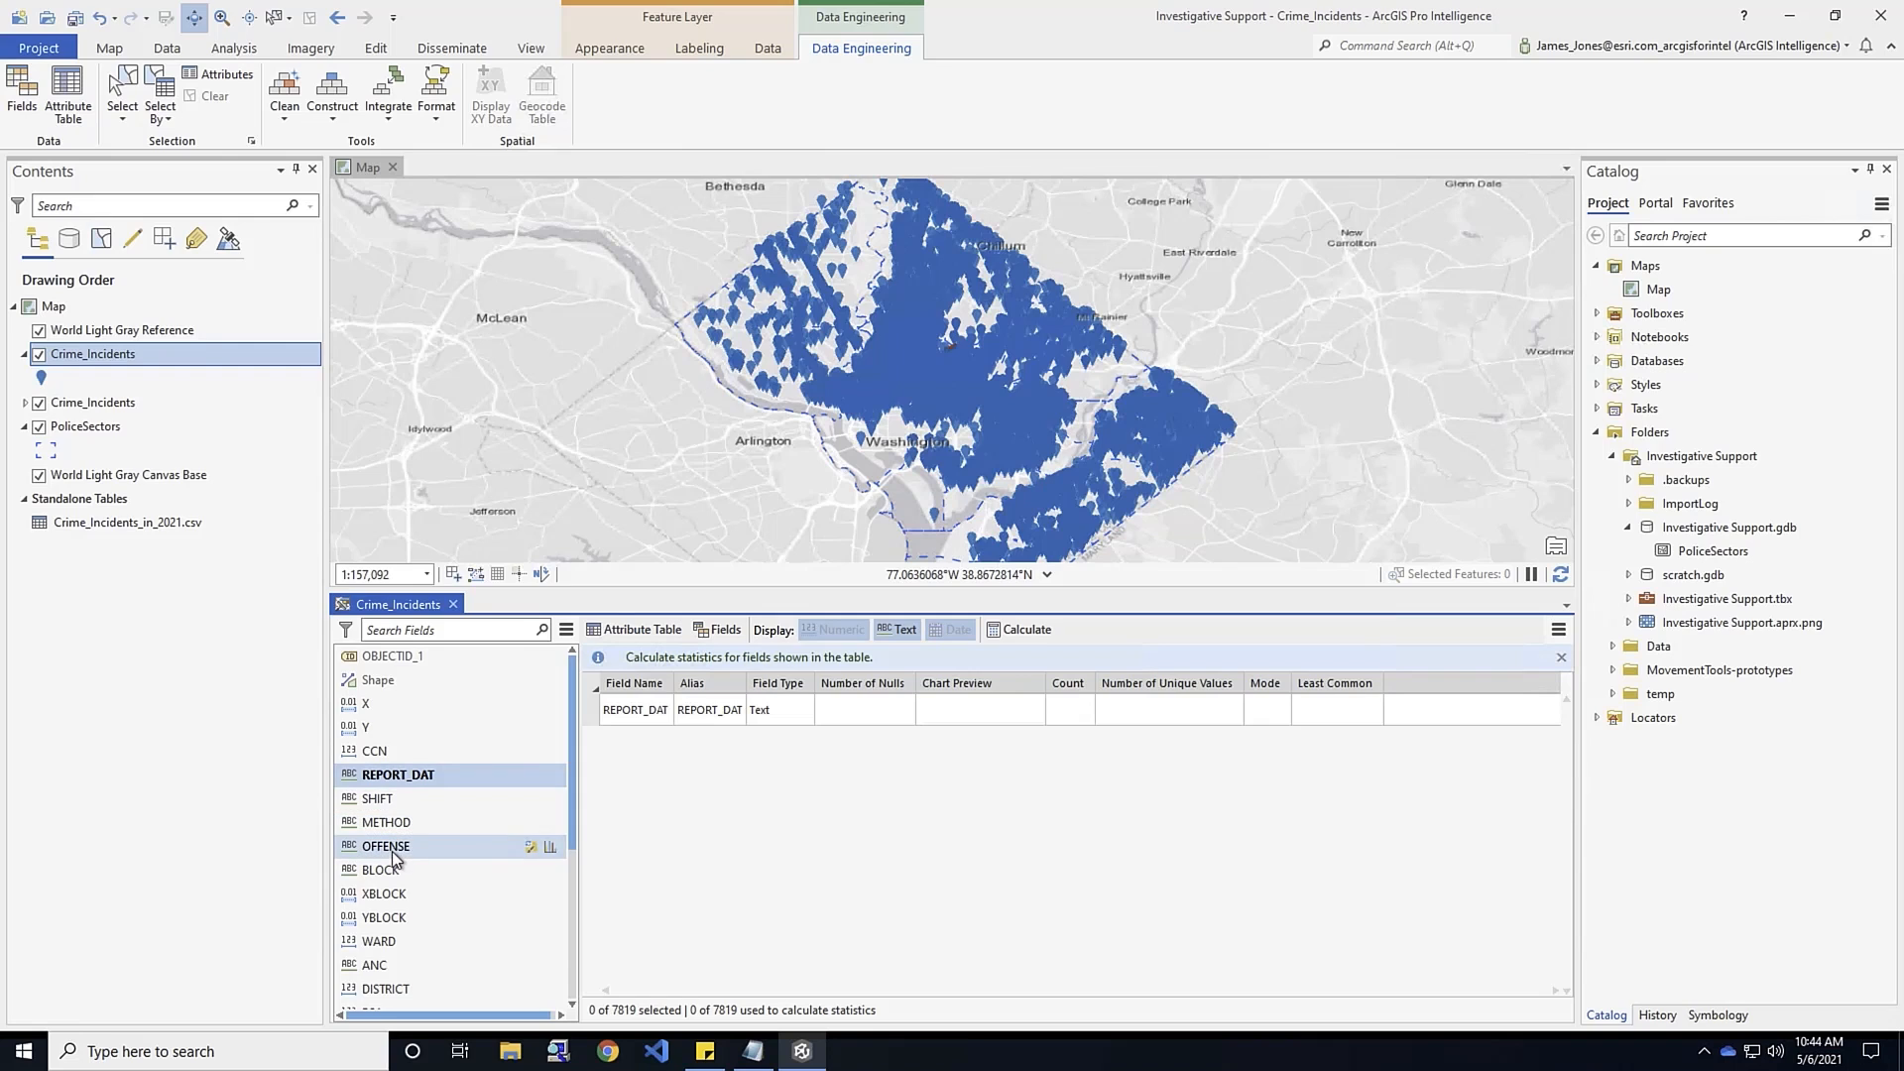
pyautogui.moveTo(424, 848); pyautogui.dragTo(749, 803)
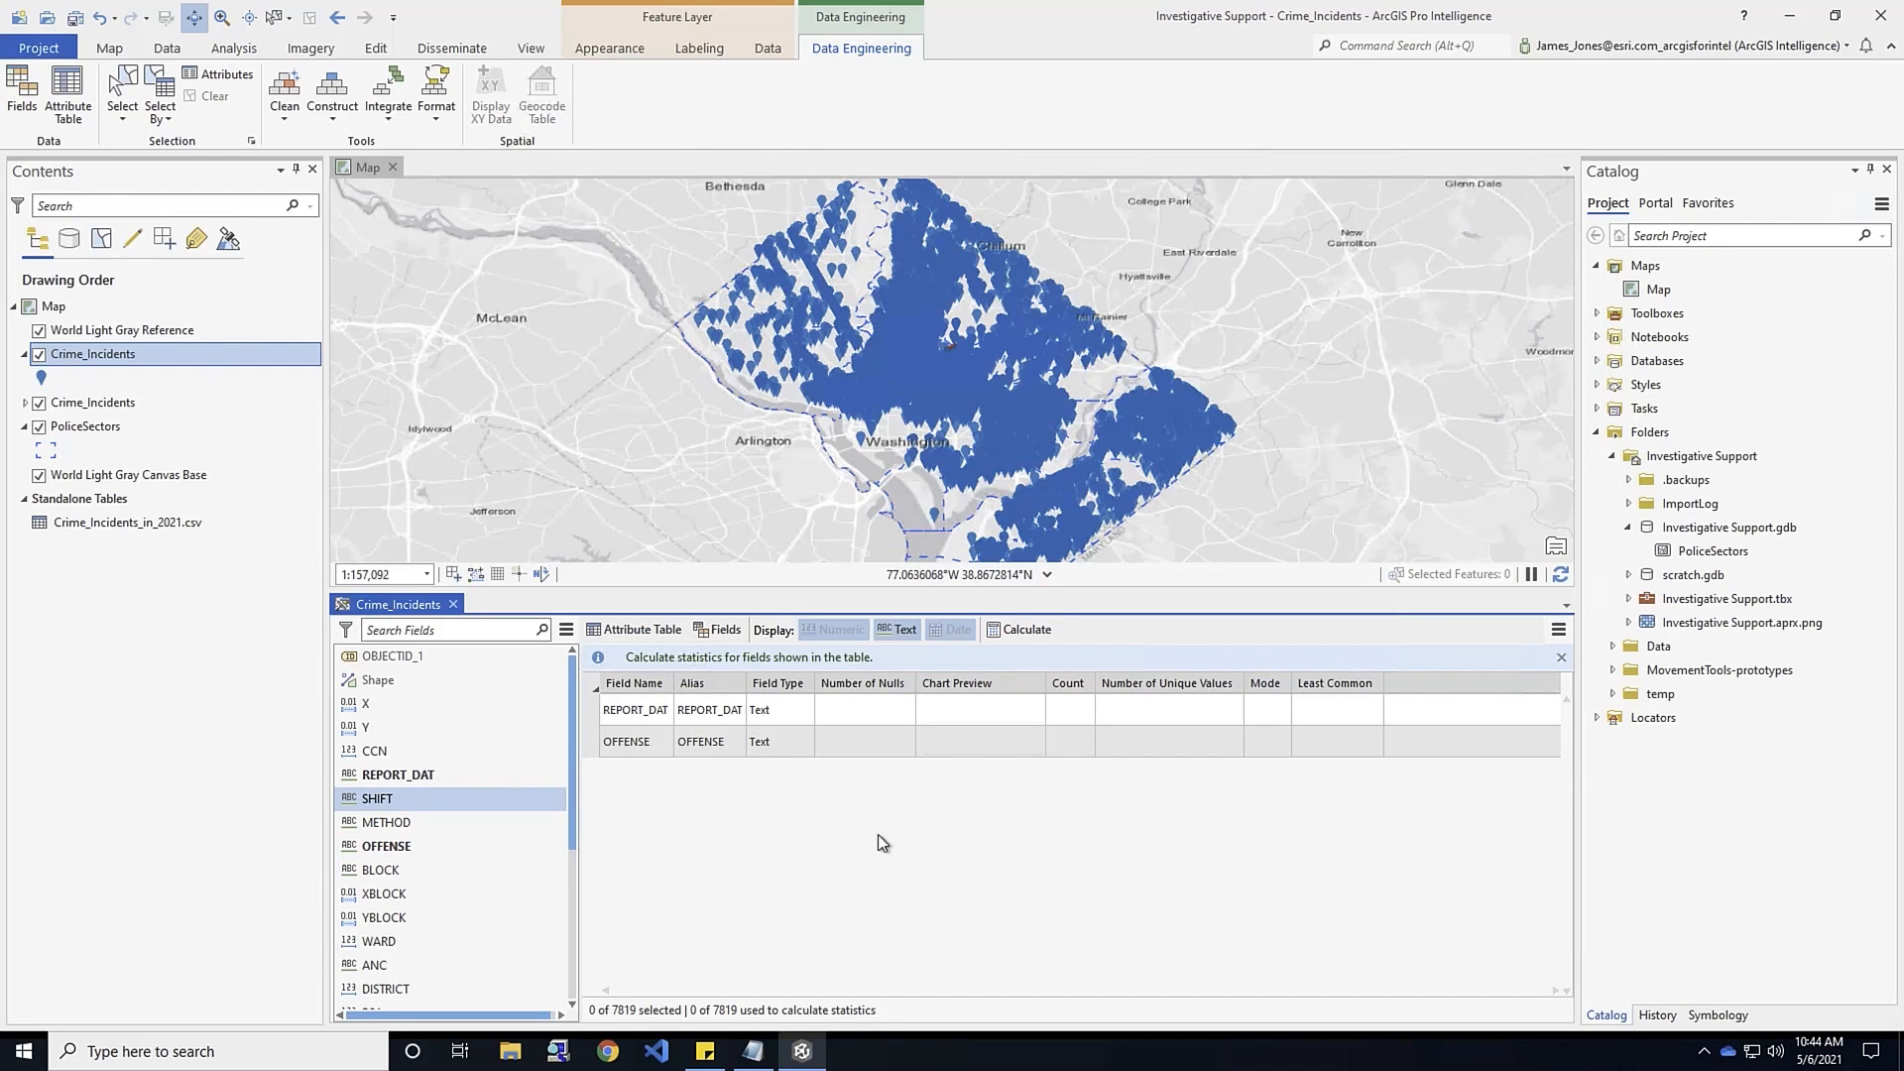
pyautogui.moveTo(383, 801); pyautogui.dragTo(716, 803)
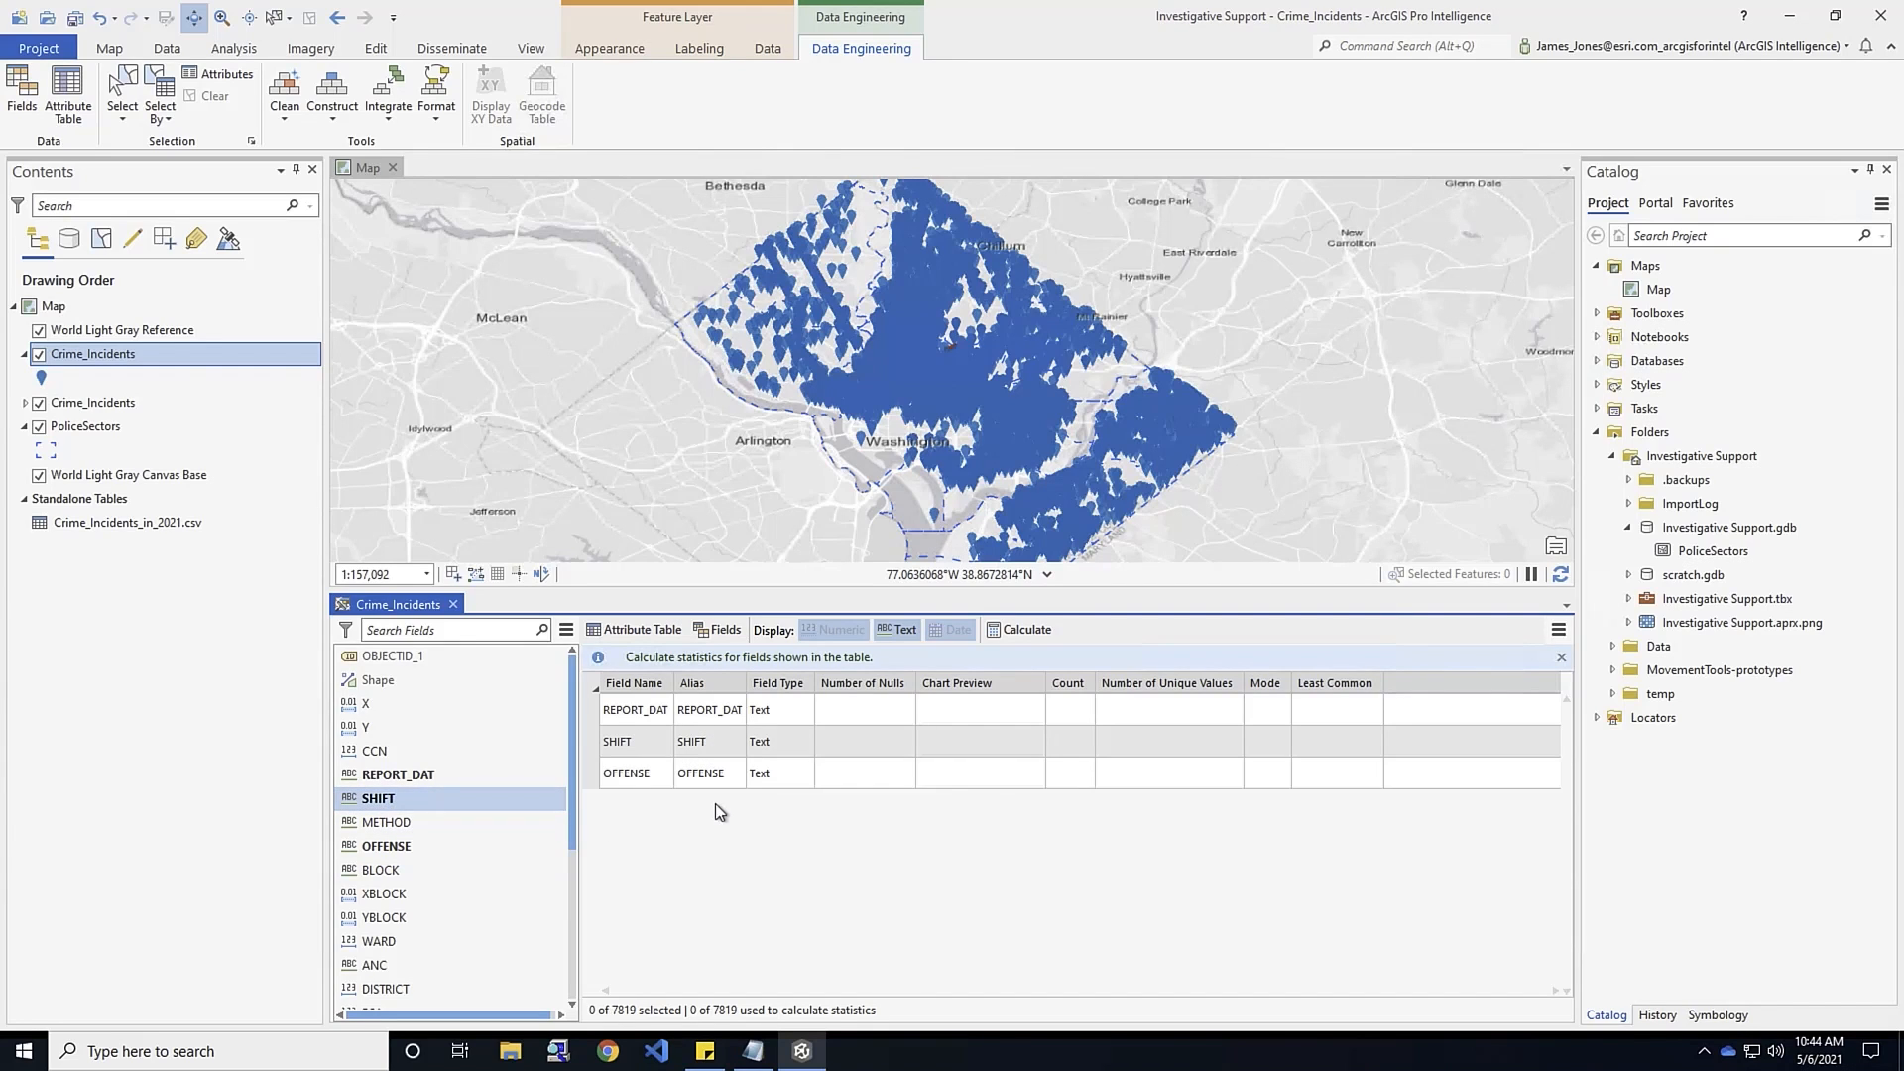
pyautogui.click(1031, 631)
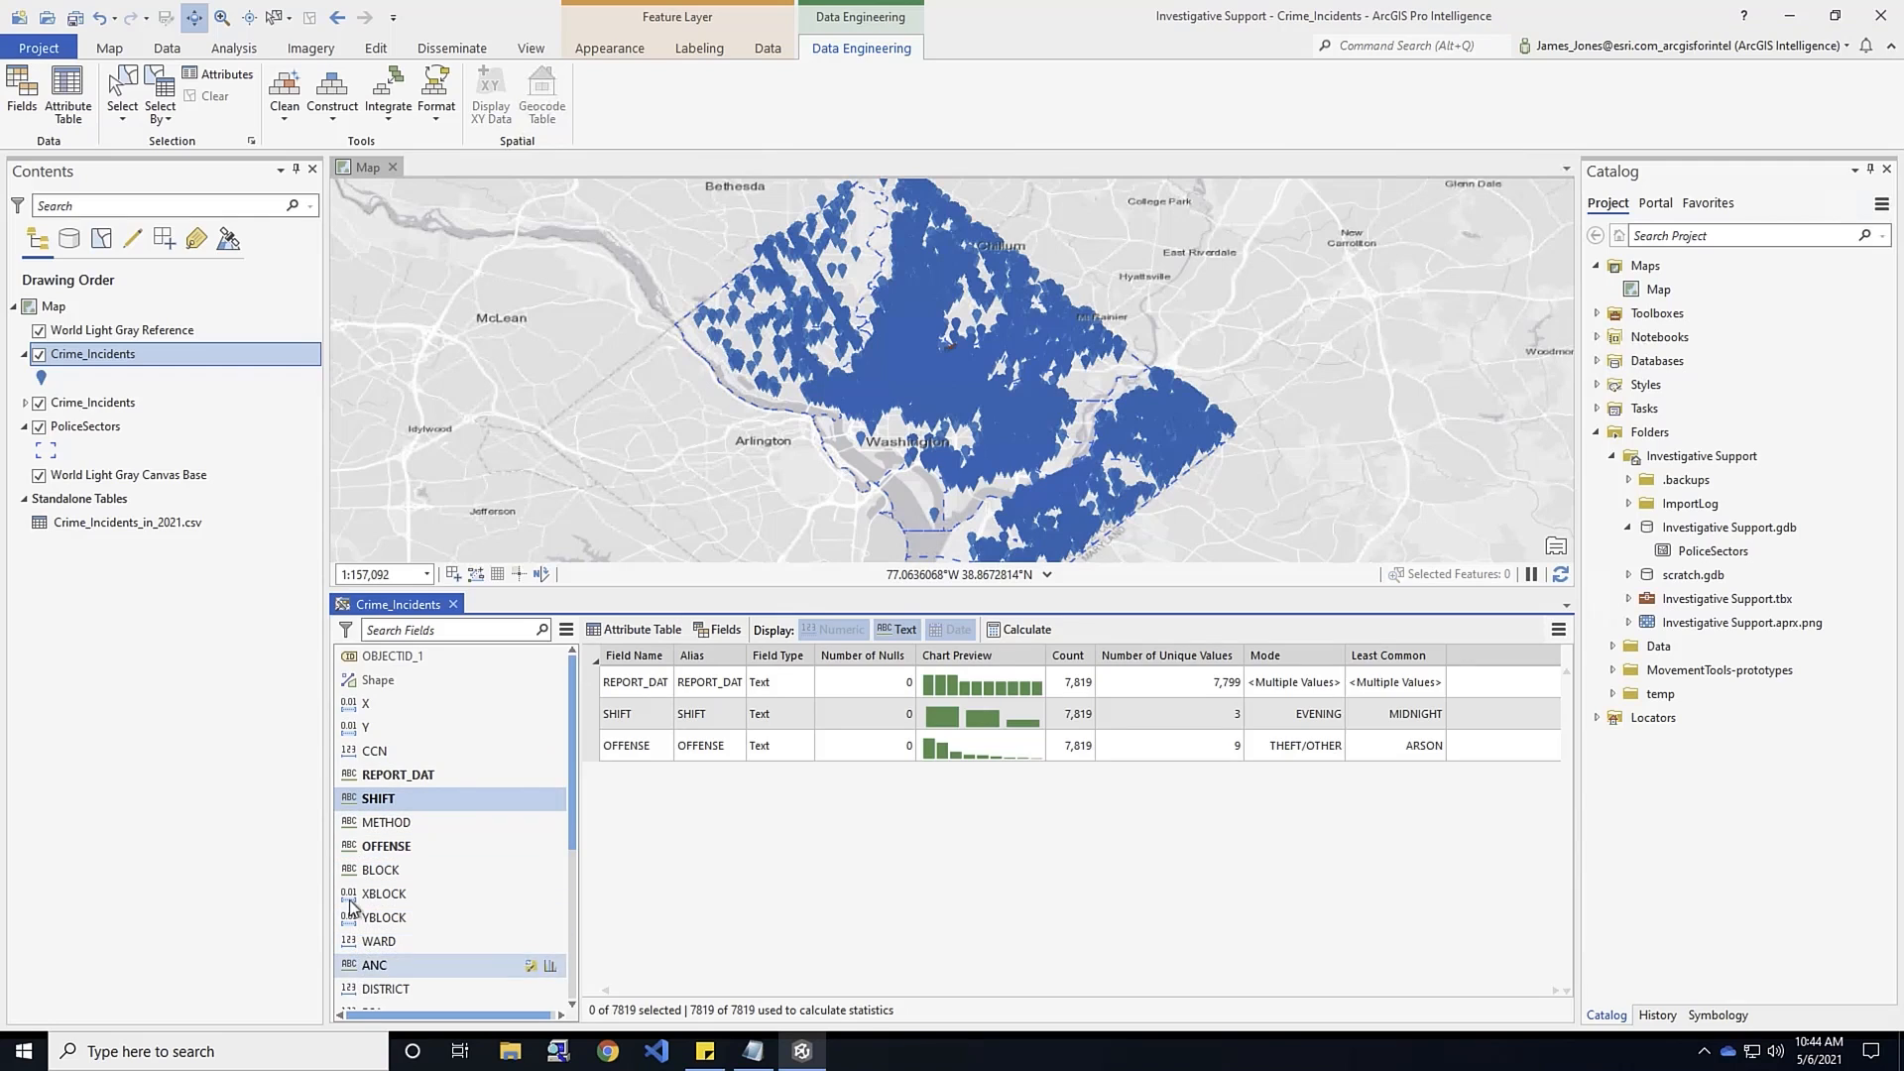
# Examine the calculated statistics and chart previews, focusing on the OFFENSE field
pyautogui.click(348, 791)
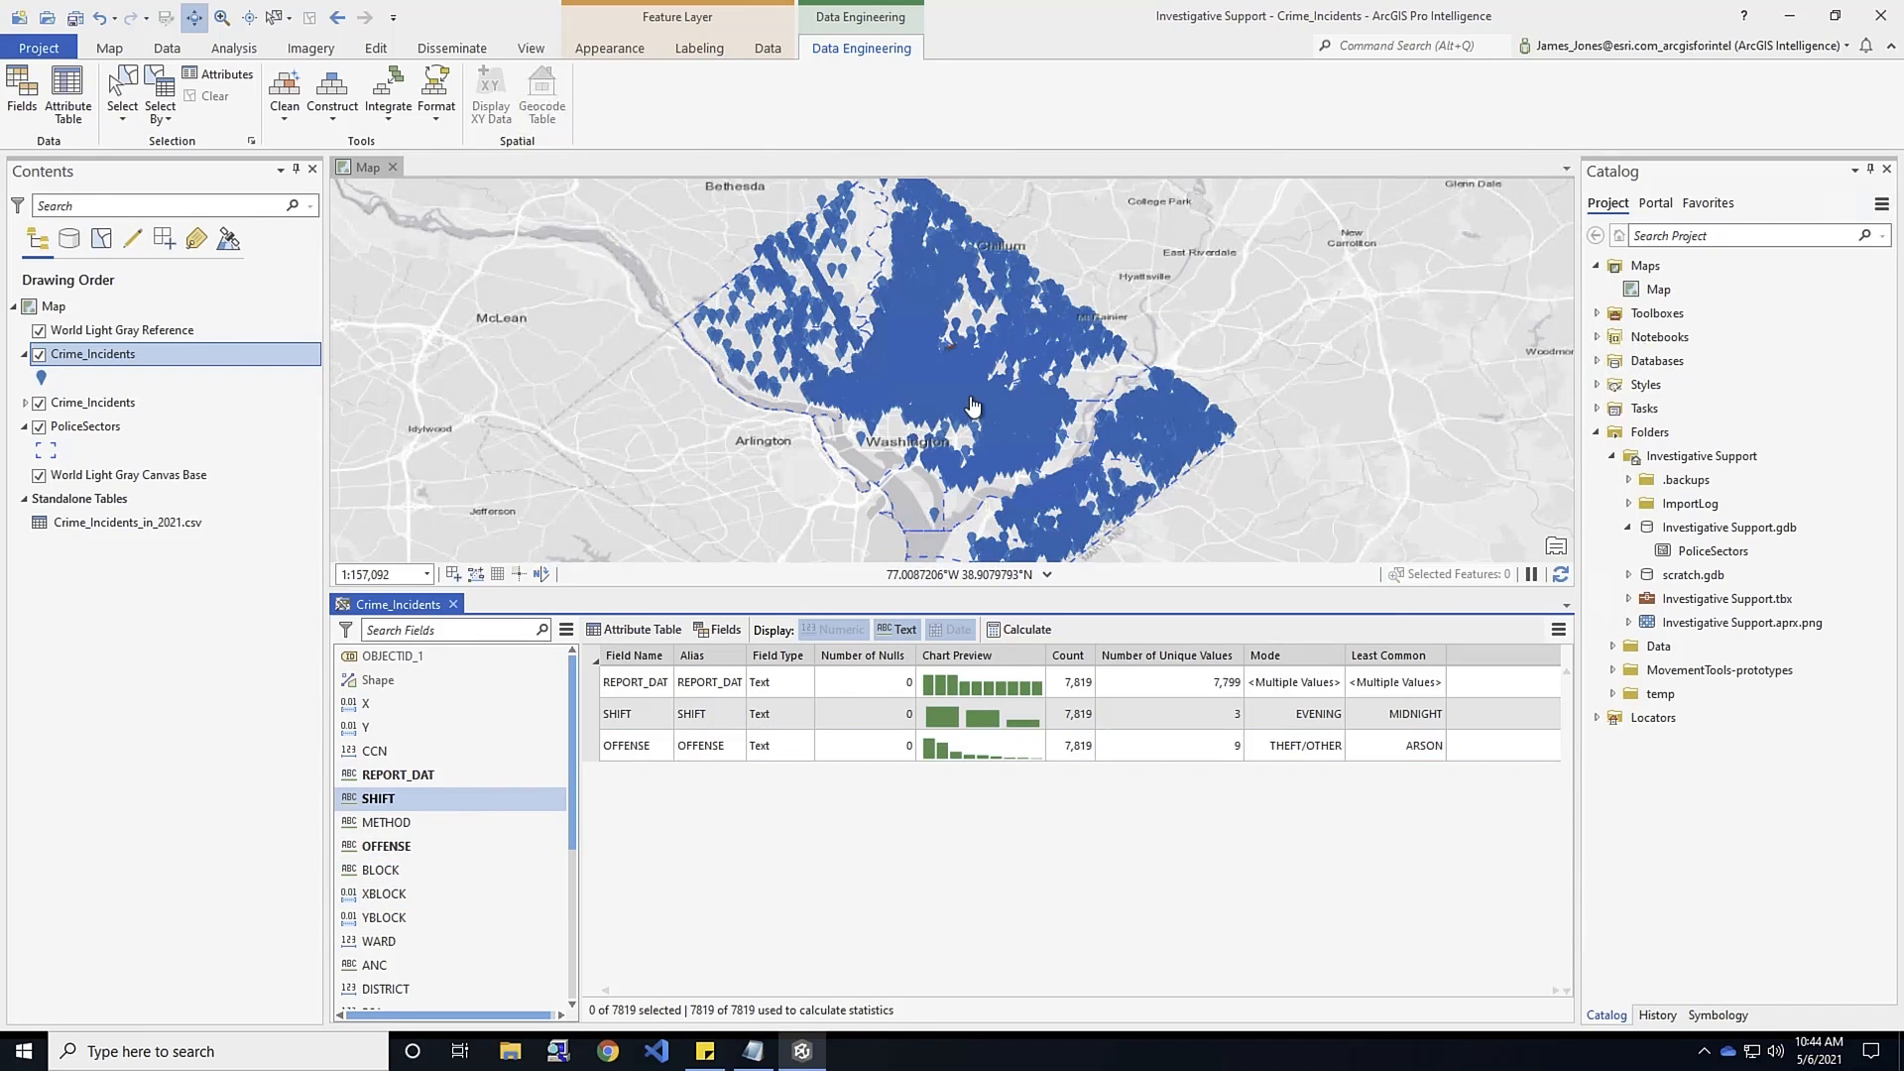
pyautogui.click(734, 751)
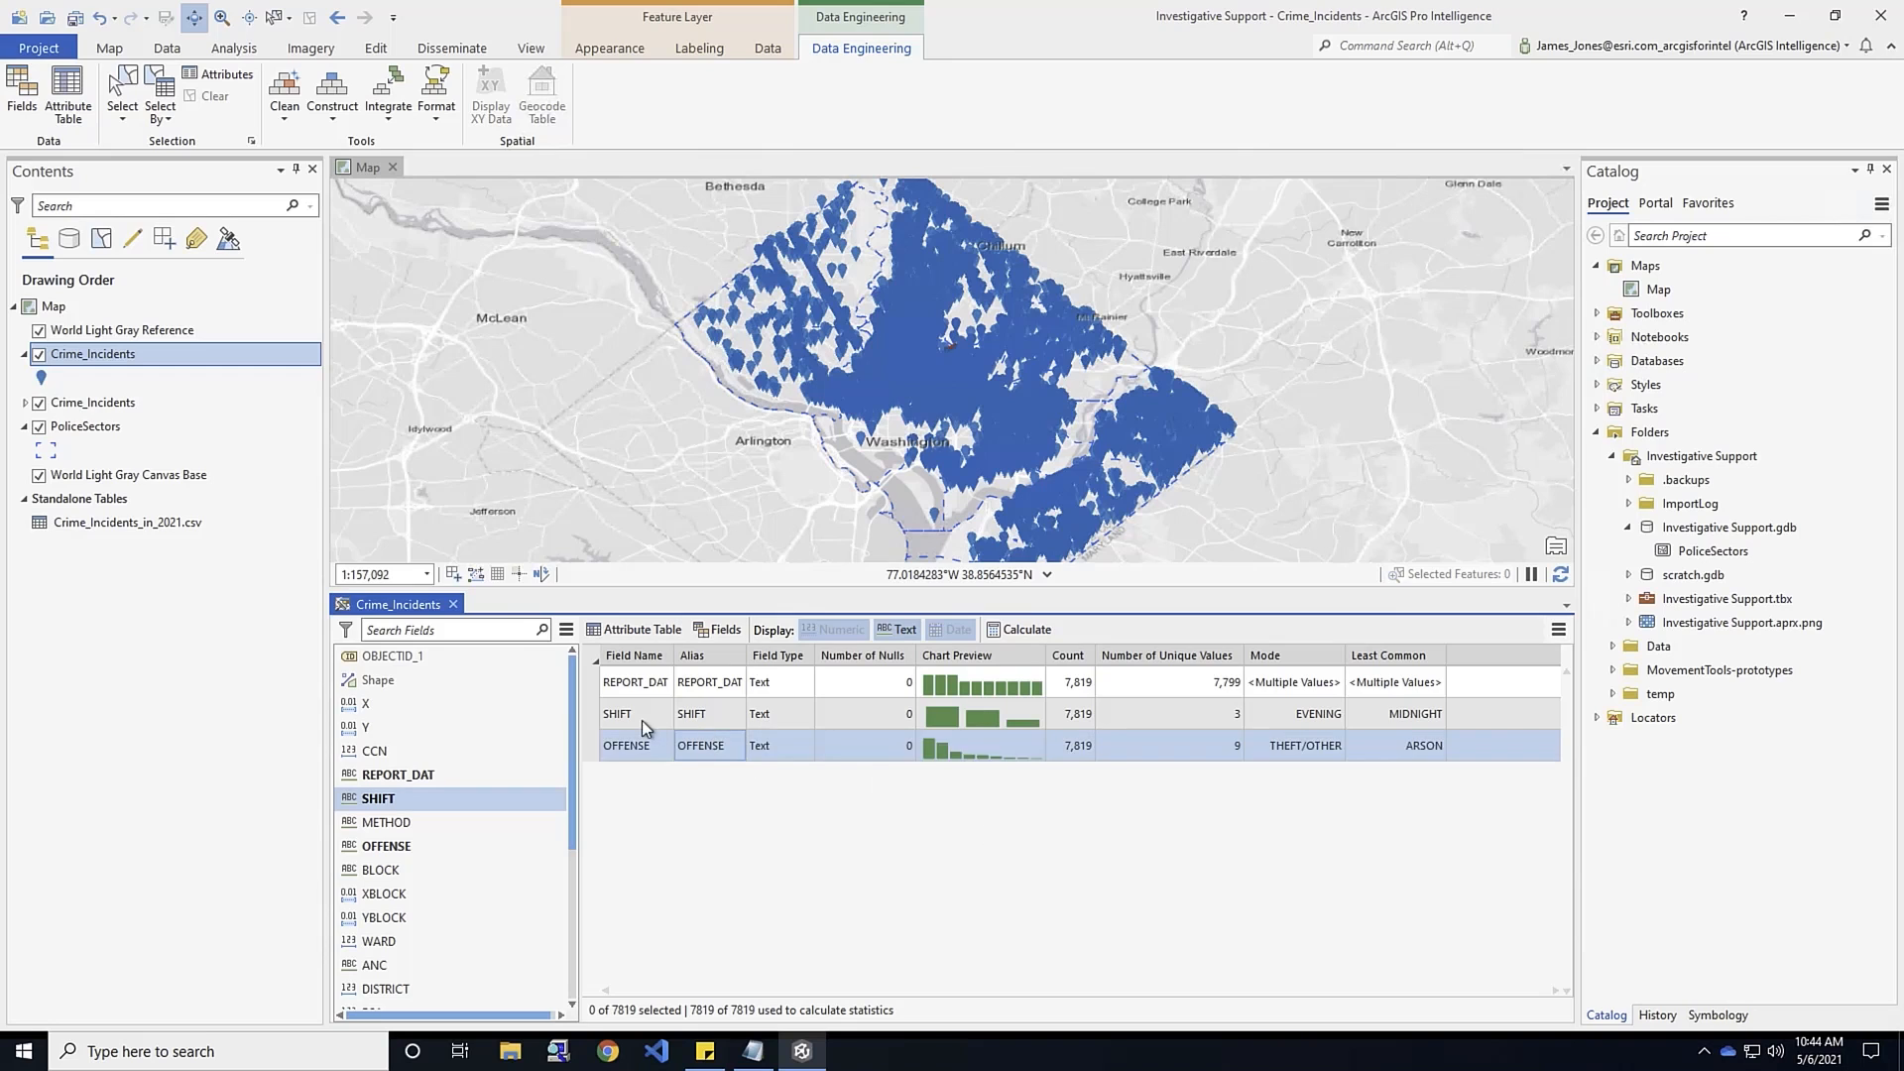
pyautogui.click(649, 756)
pyautogui.click(809, 688)
pyautogui.click(829, 790)
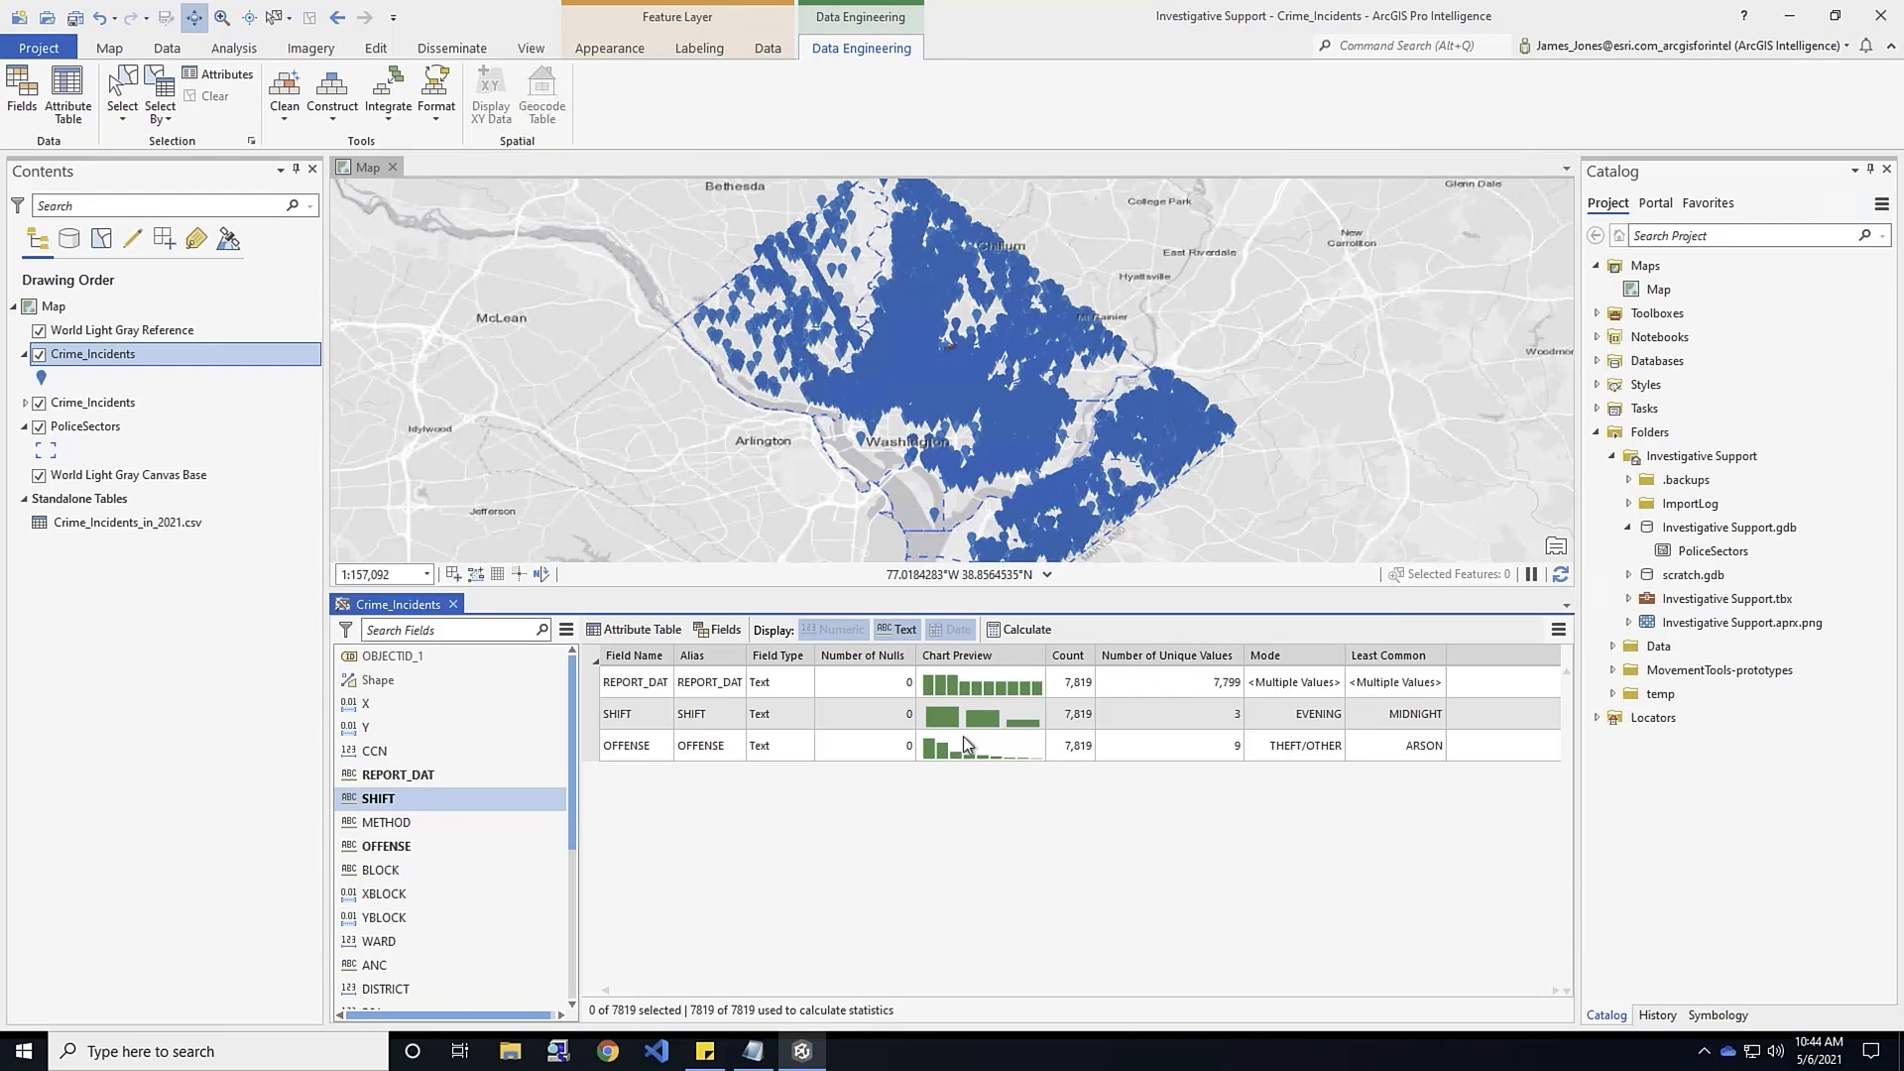
pyautogui.click(920, 753)
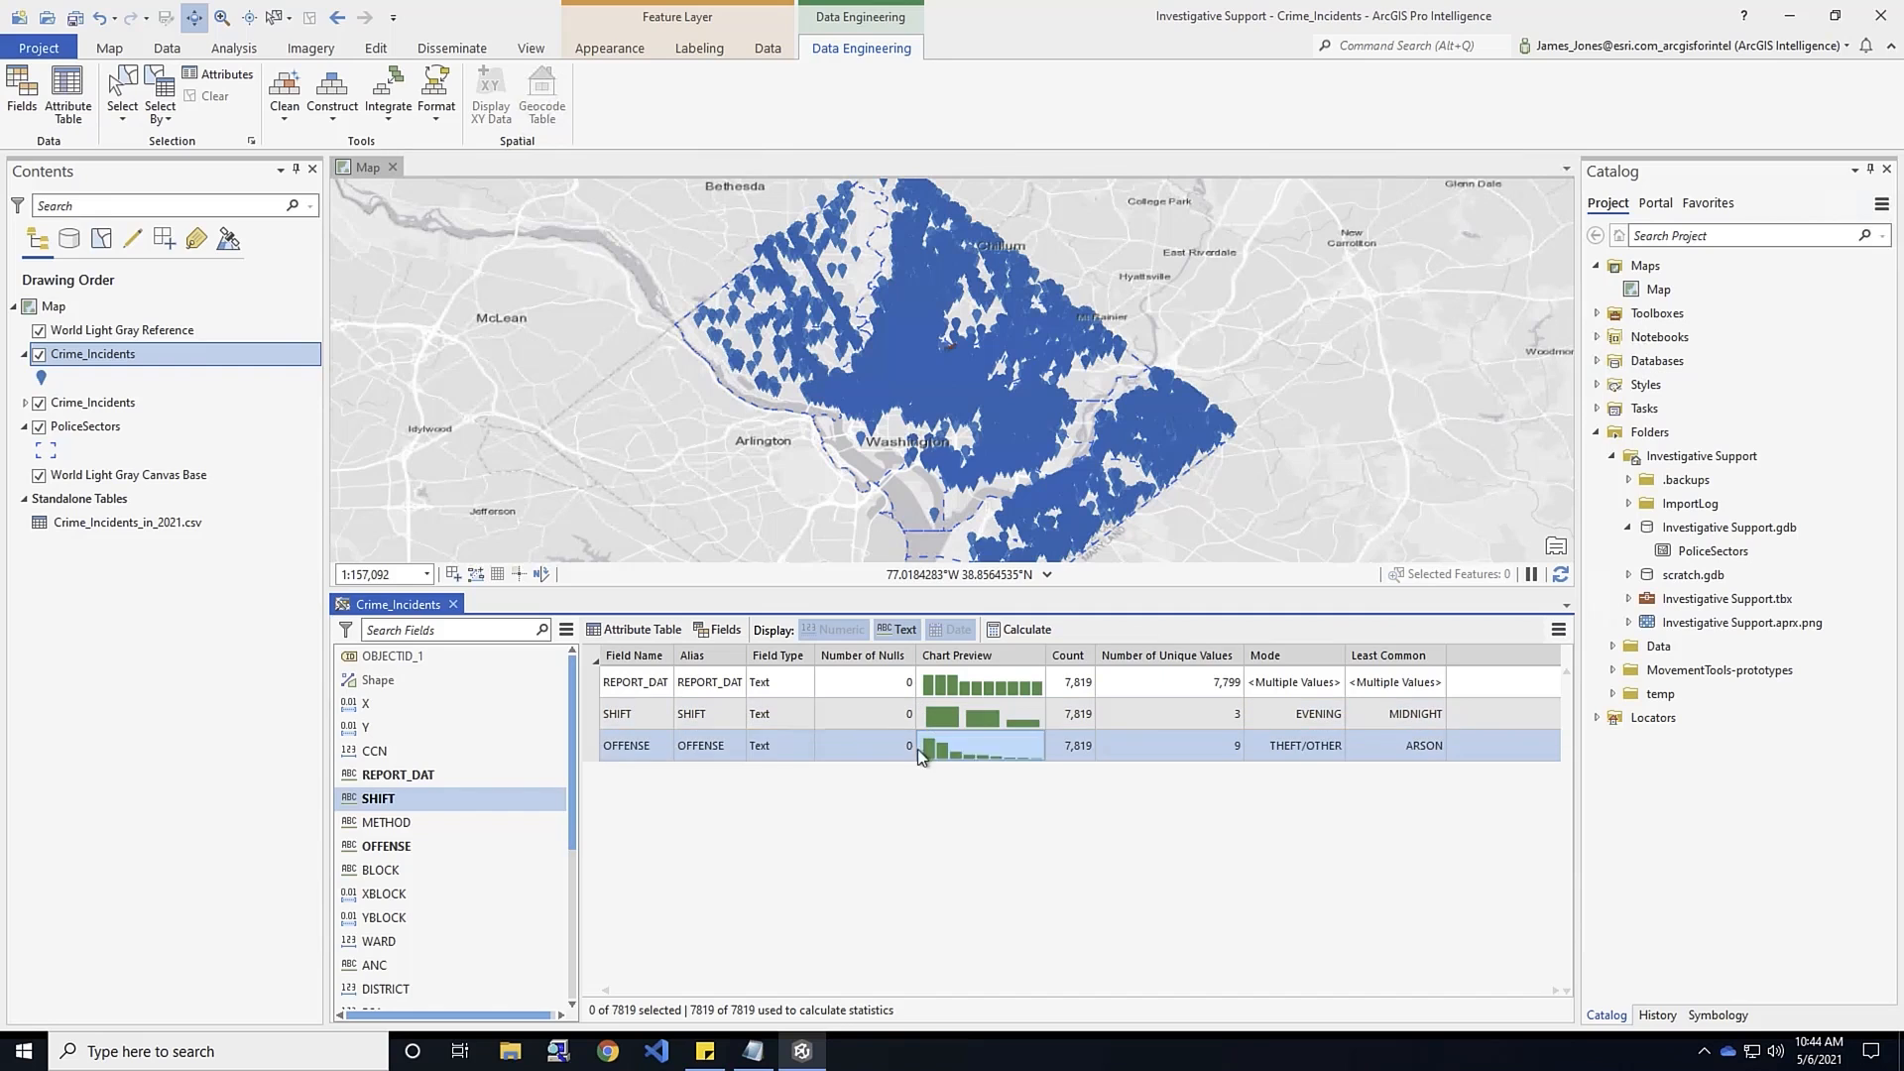
pyautogui.click(635, 751)
pyautogui.click(961, 754)
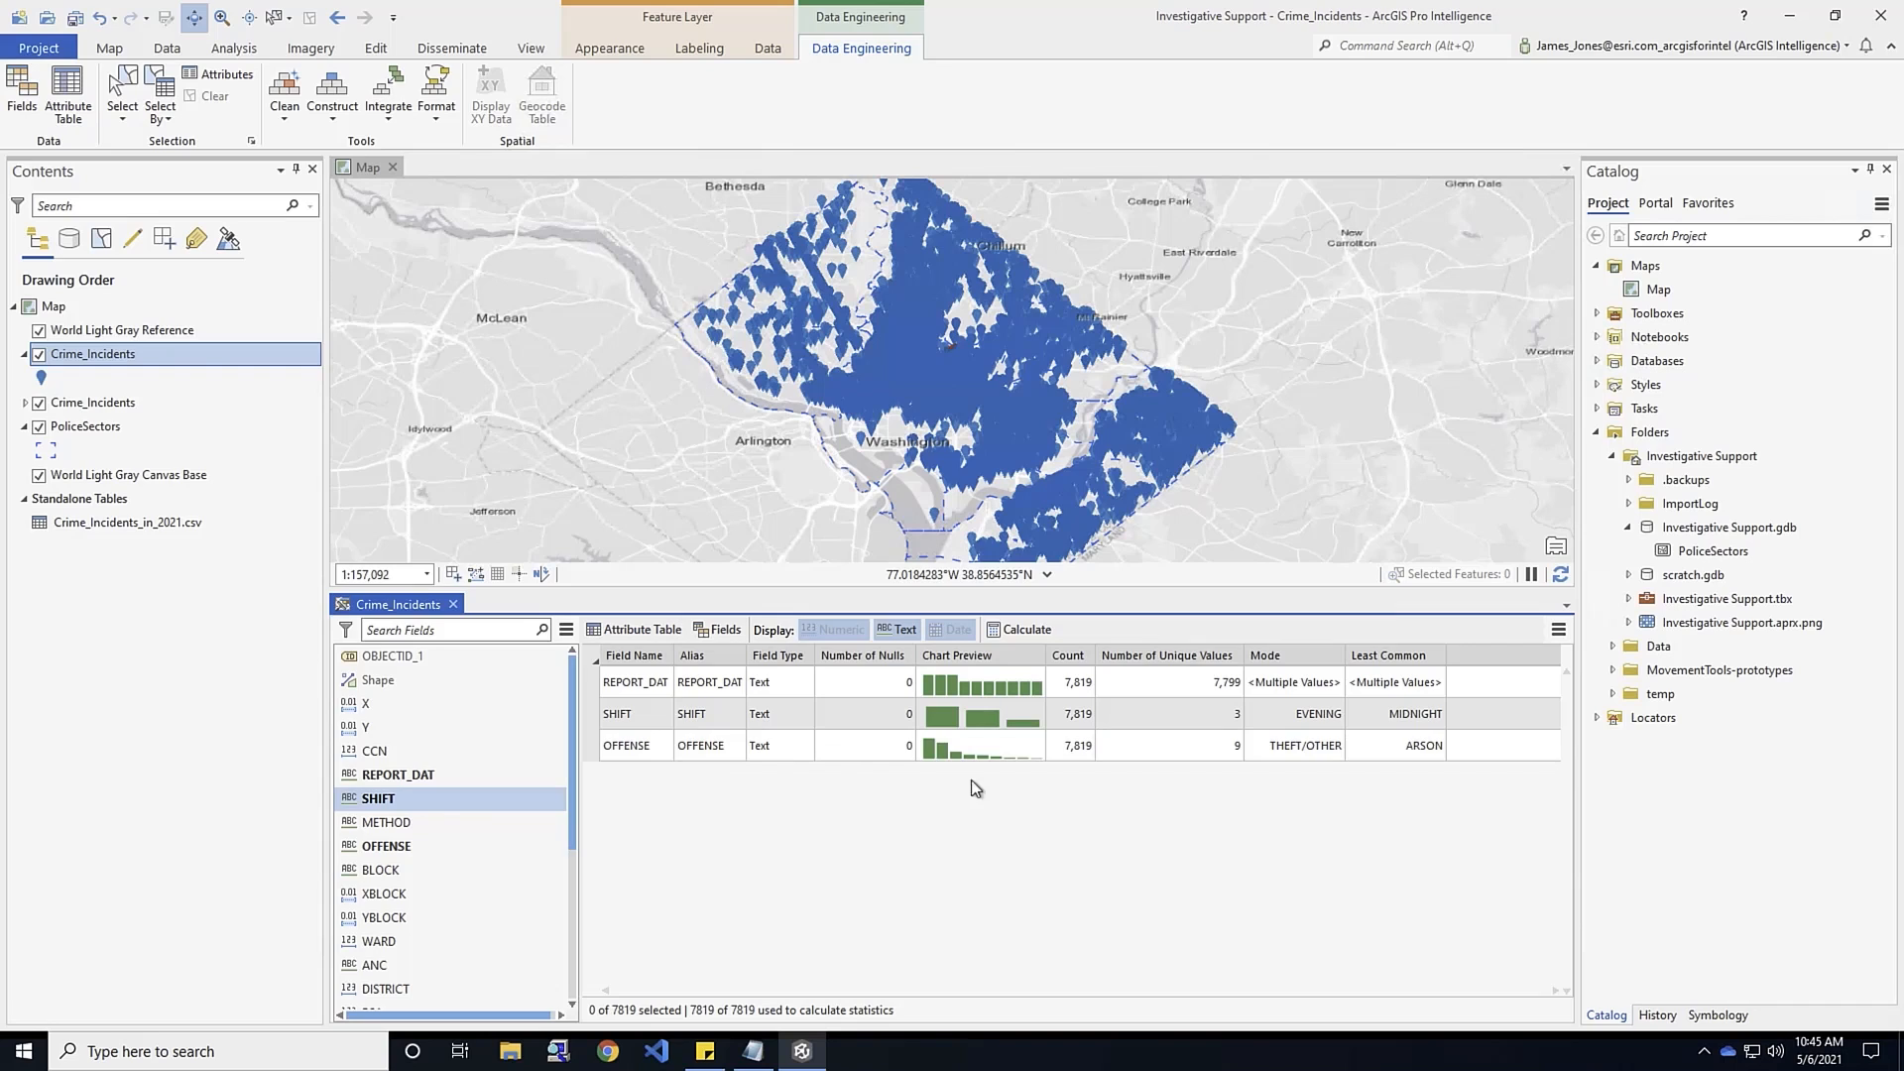
# Open a bar chart of the OFFENSE field from its chart preview
pyautogui.moveTo(936, 754)
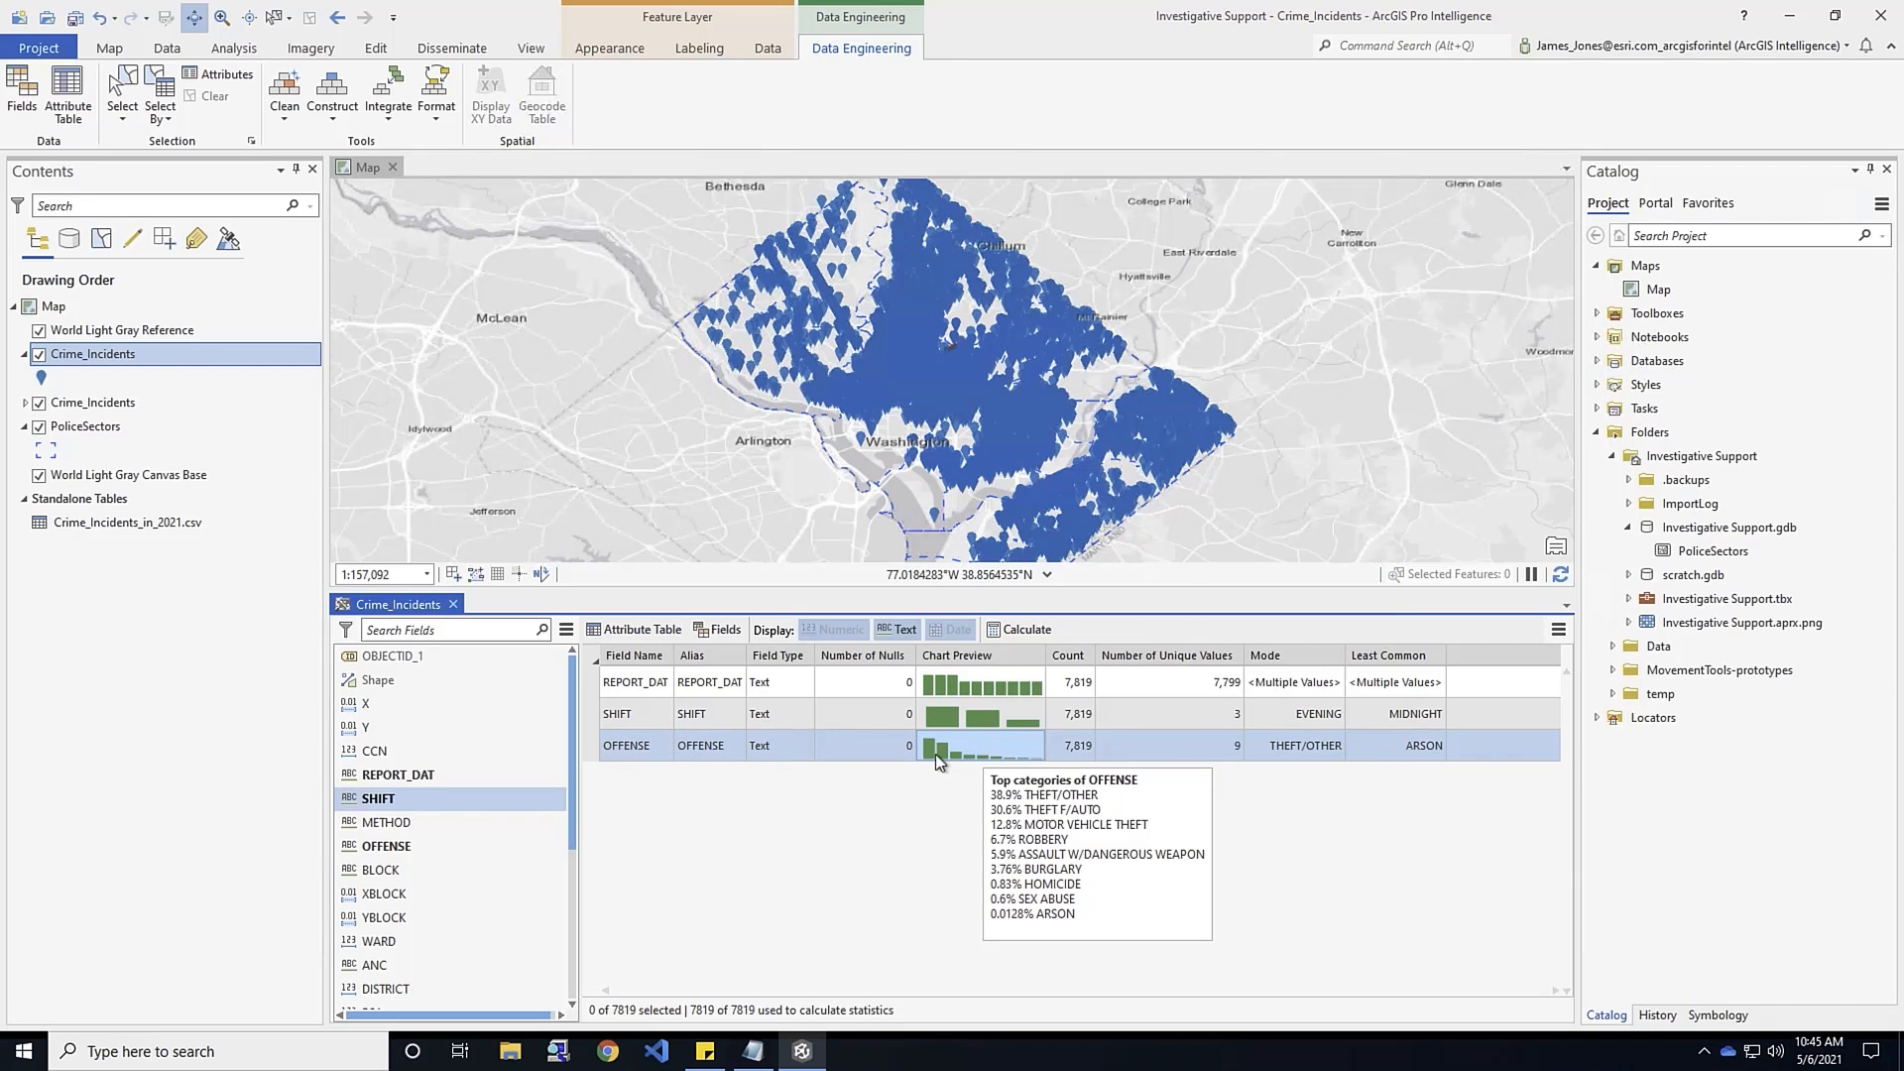
pyautogui.rightClick(954, 744)
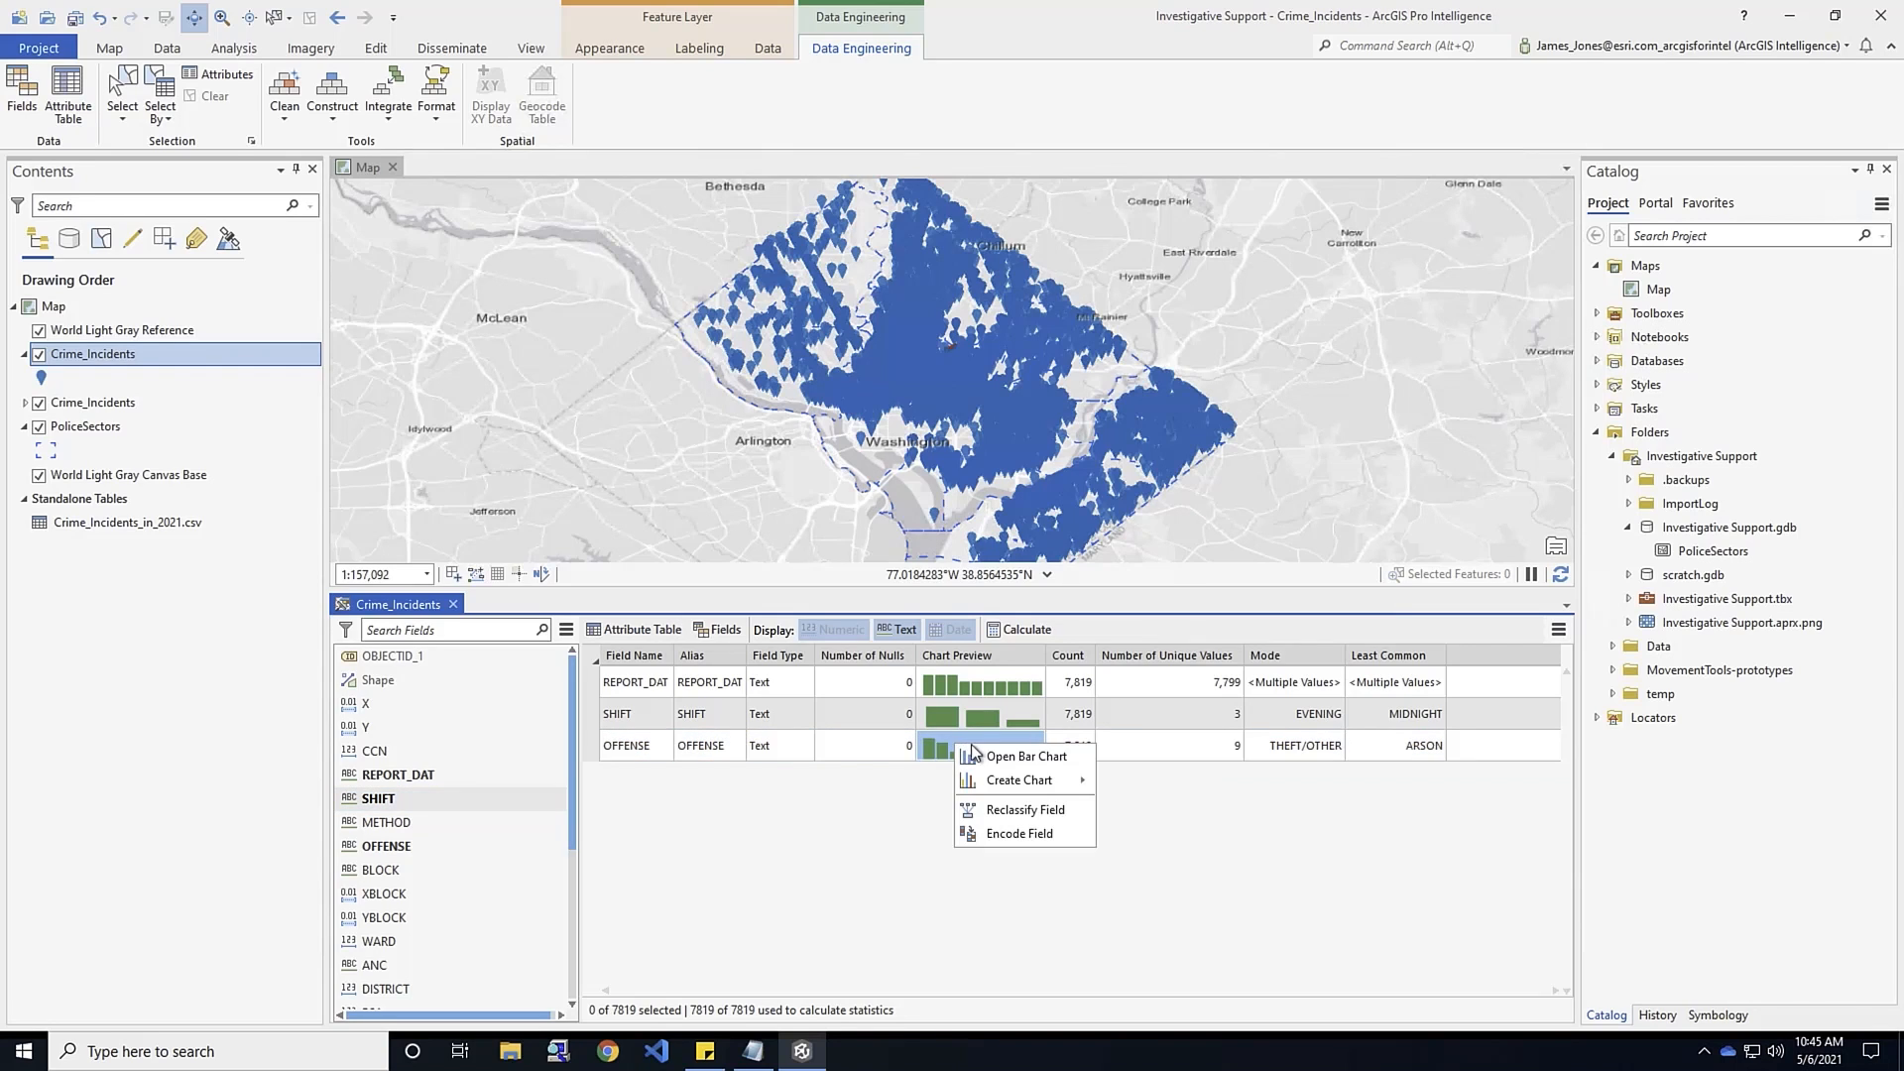
pyautogui.click(1026, 757)
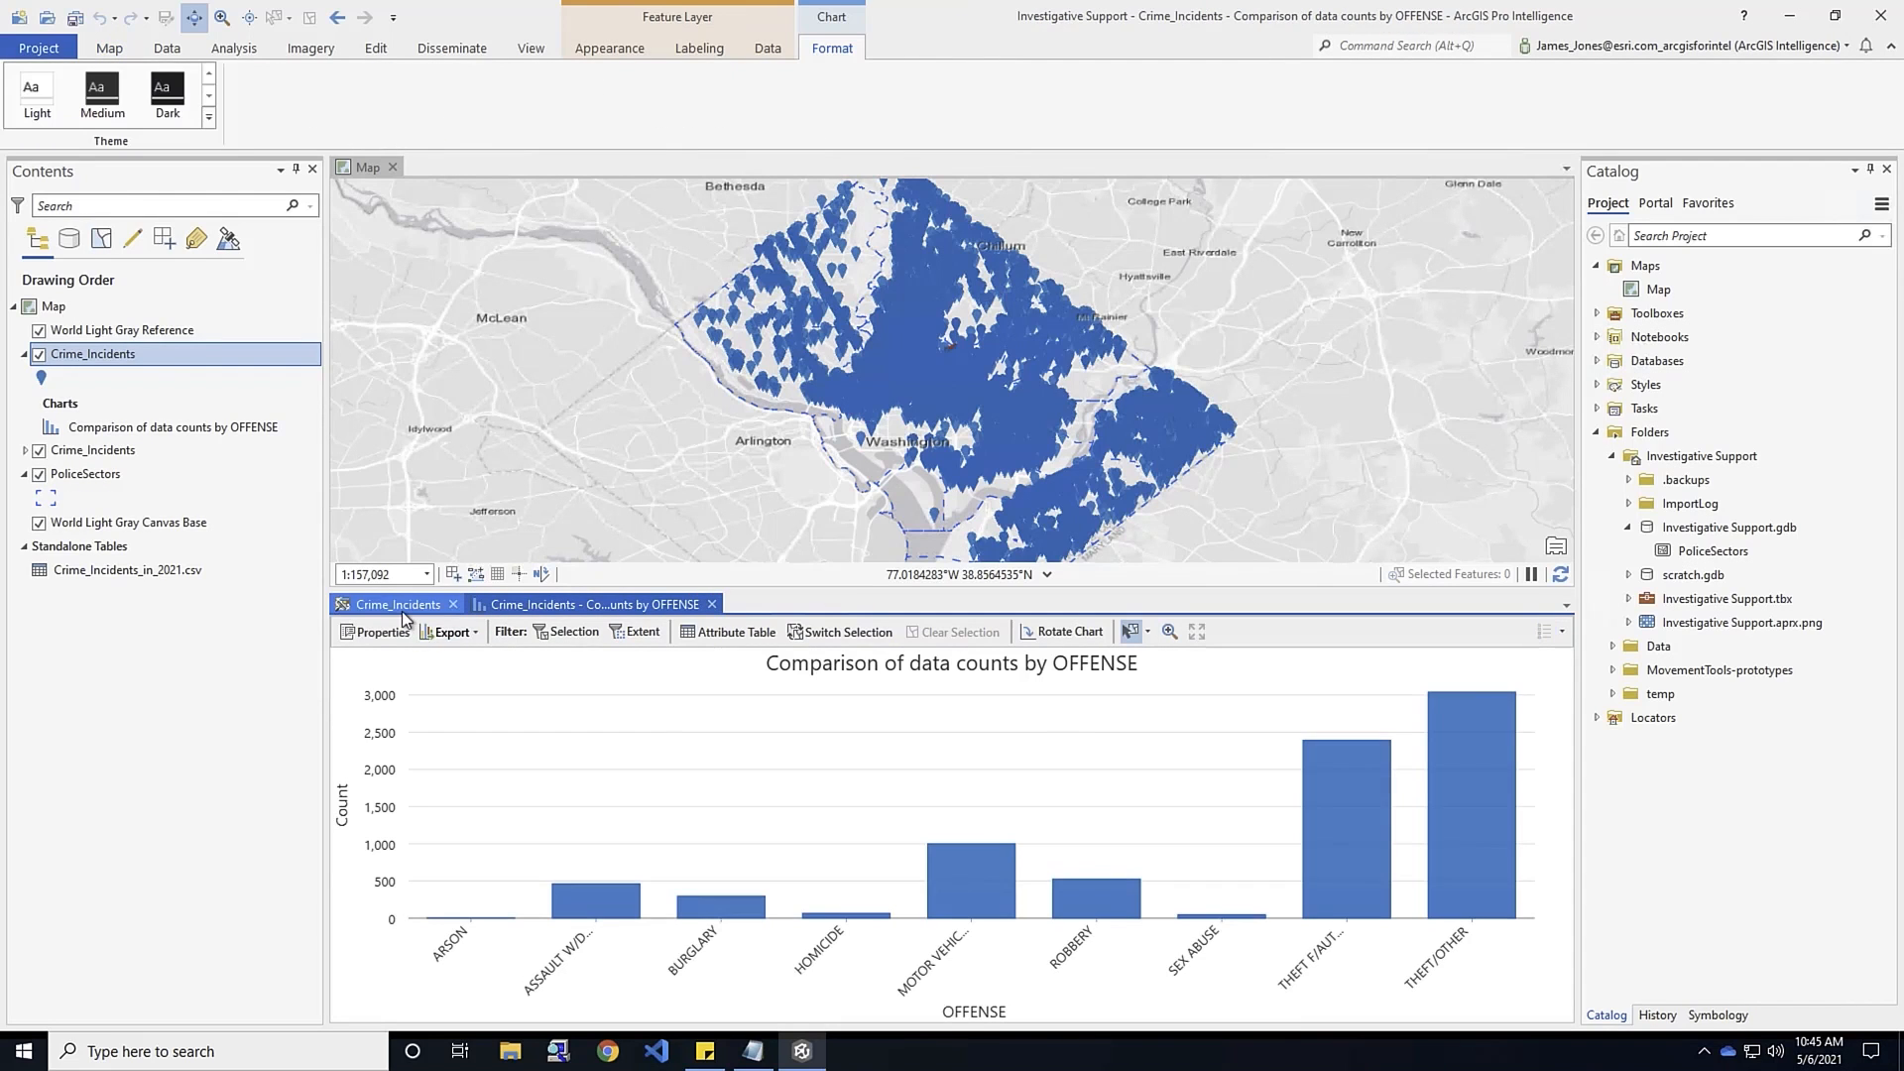
# Compare the field chart previews in the statistics table with the OFFENSE bar chart, and inspect the chart's ARSON bar
pyautogui.click(401, 607)
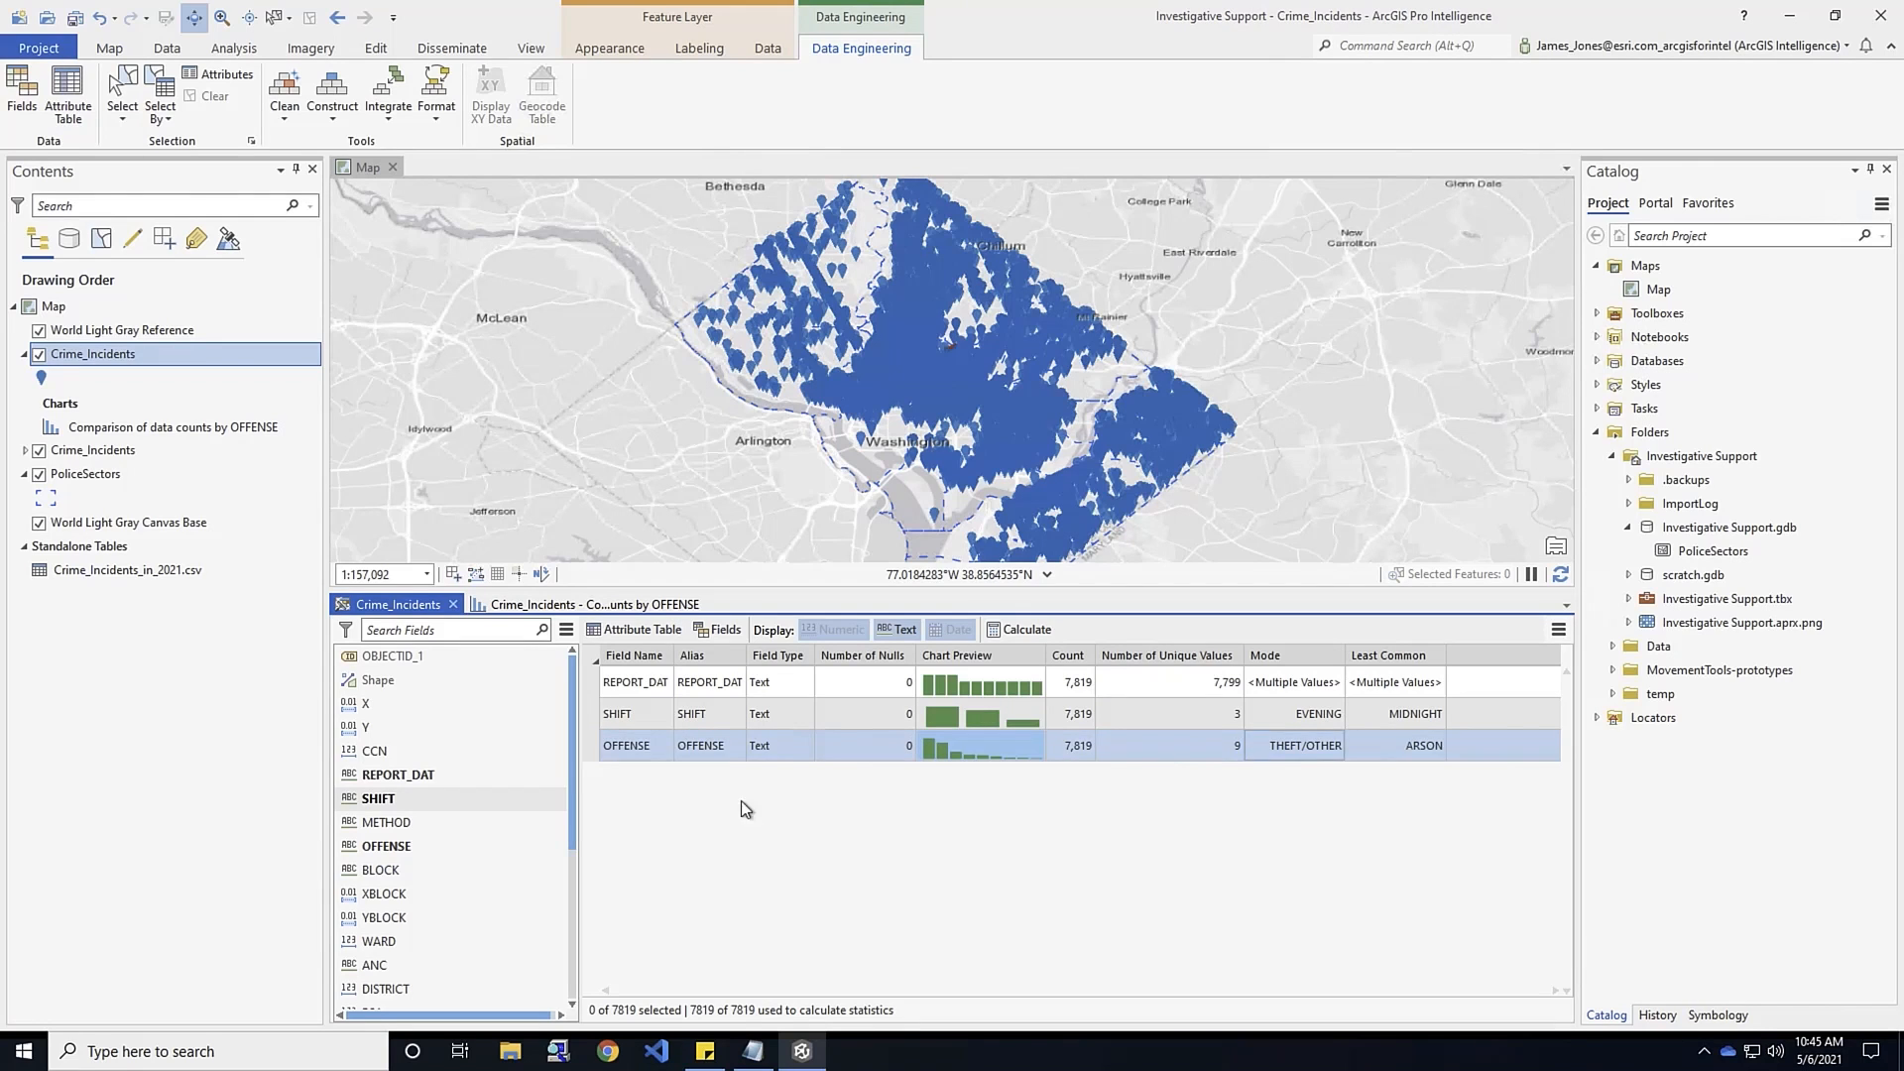
pyautogui.click(1009, 746)
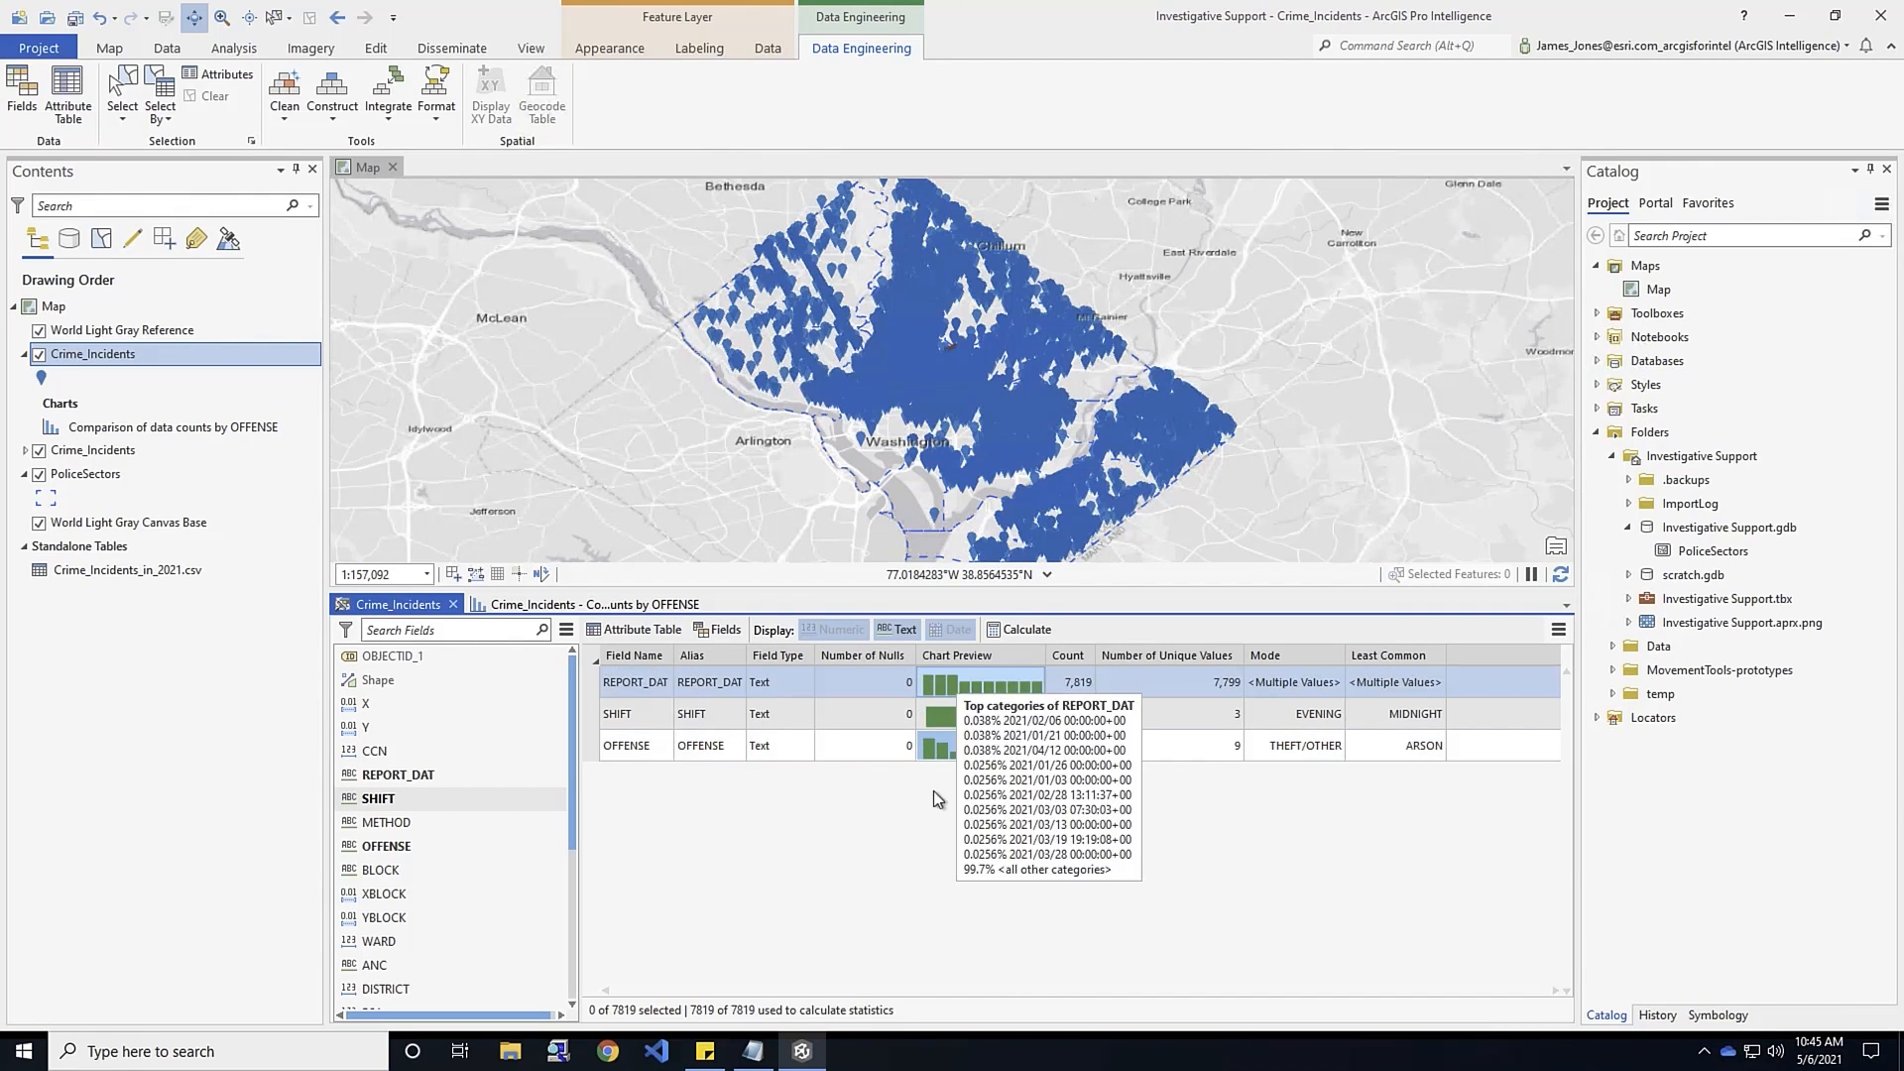
pyautogui.moveTo(958, 762)
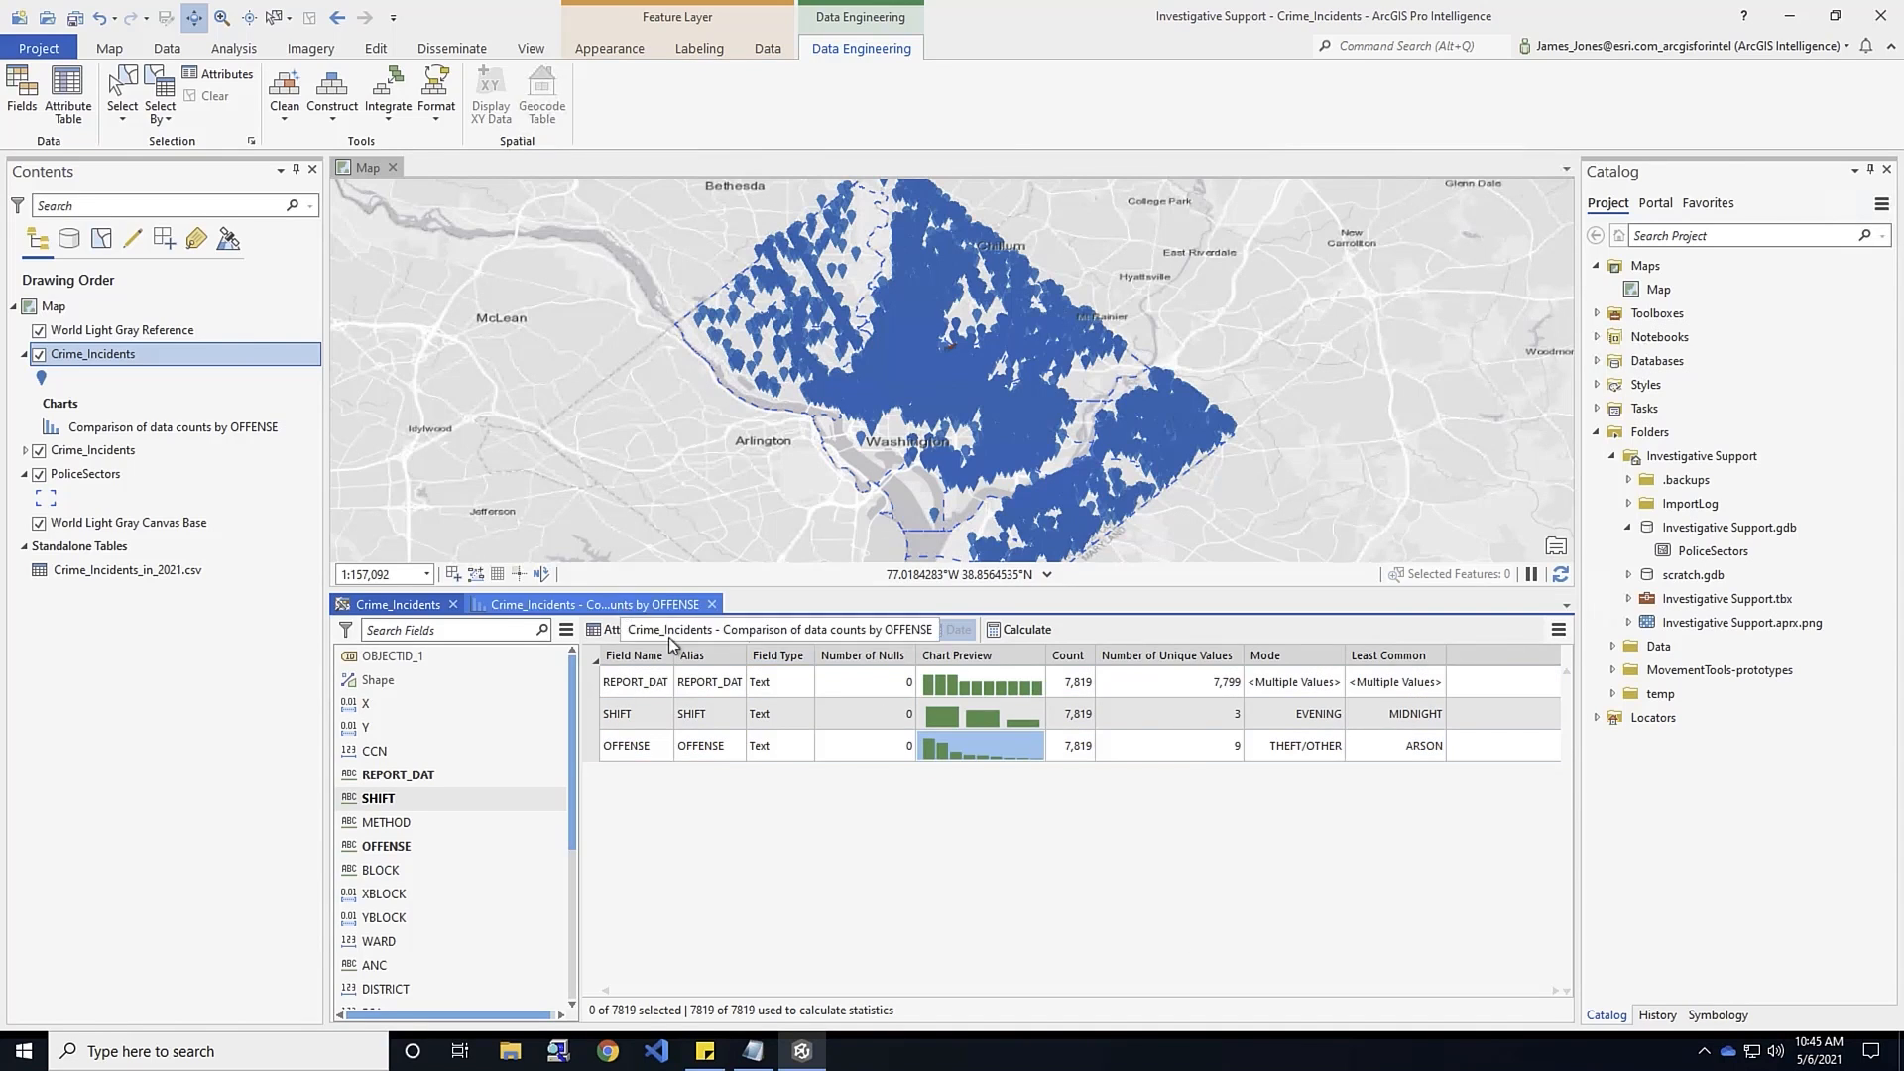
pyautogui.rightClick(970, 758)
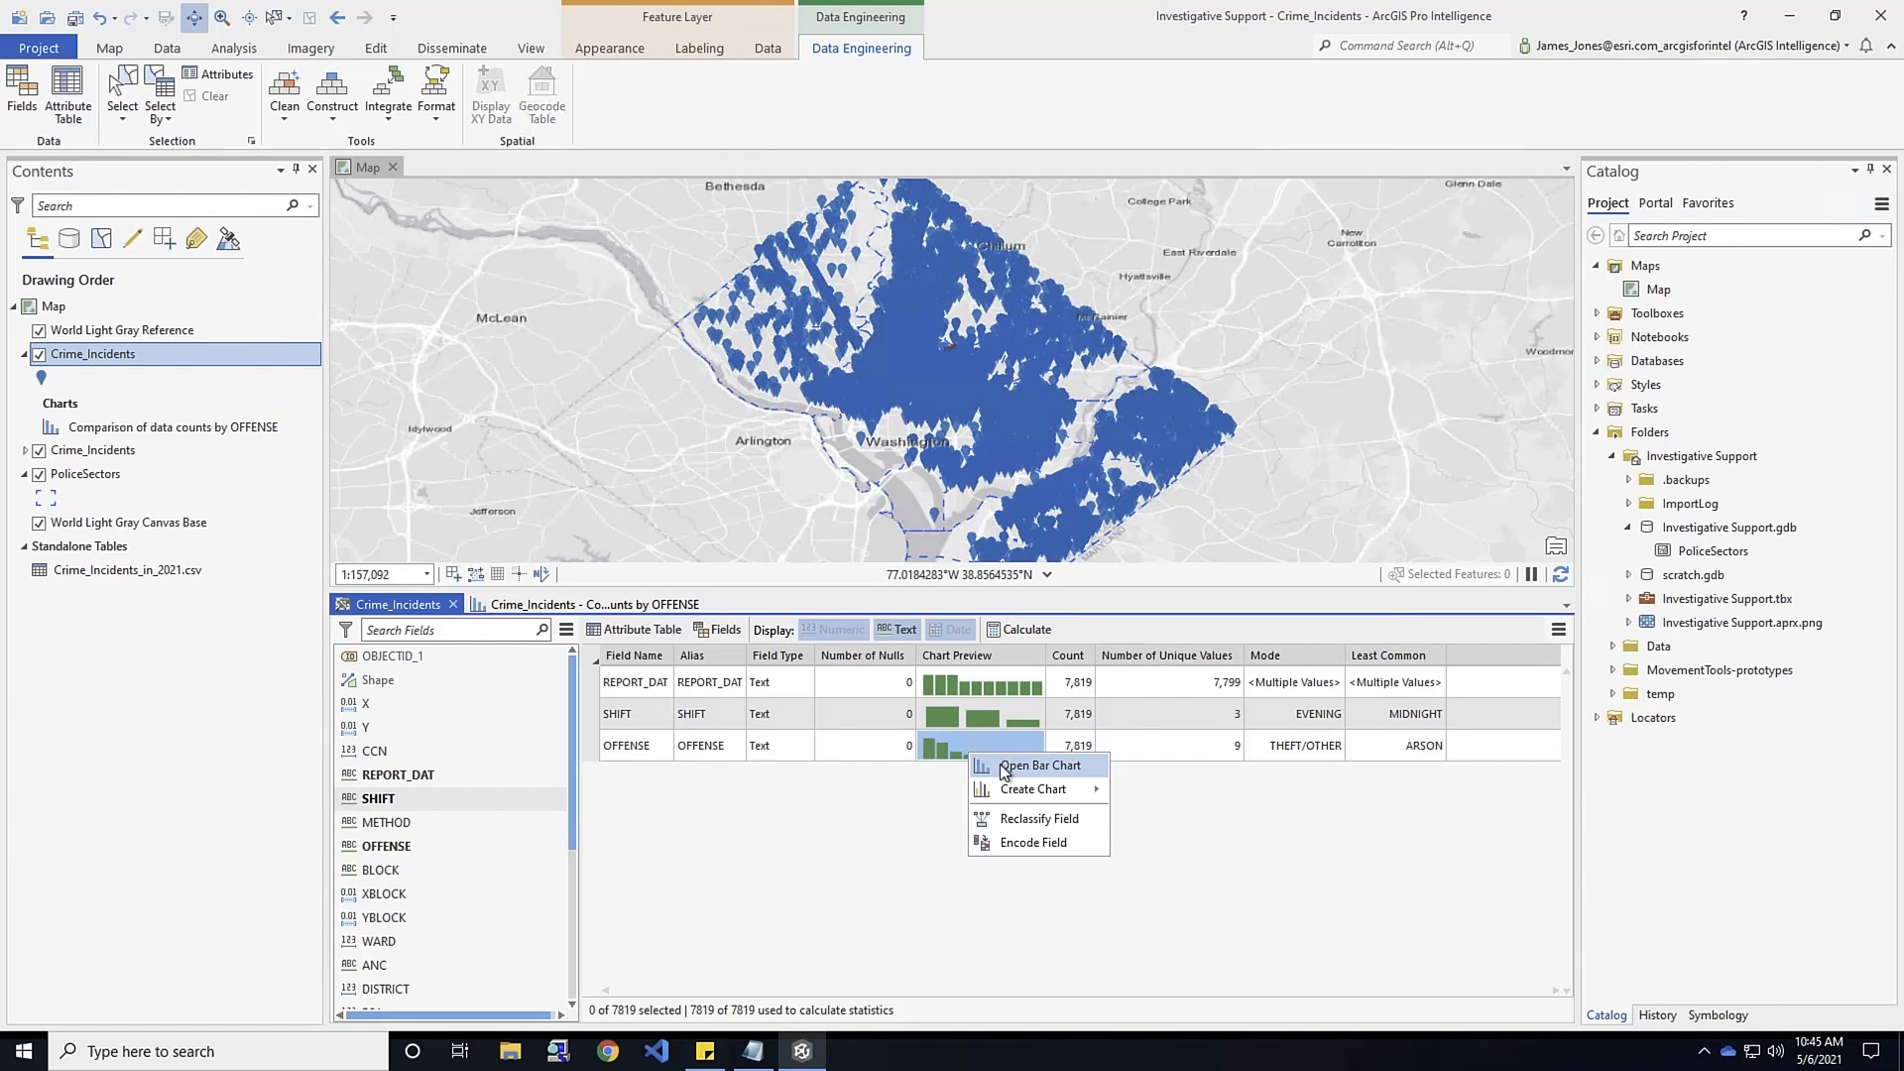
pyautogui.click(573, 607)
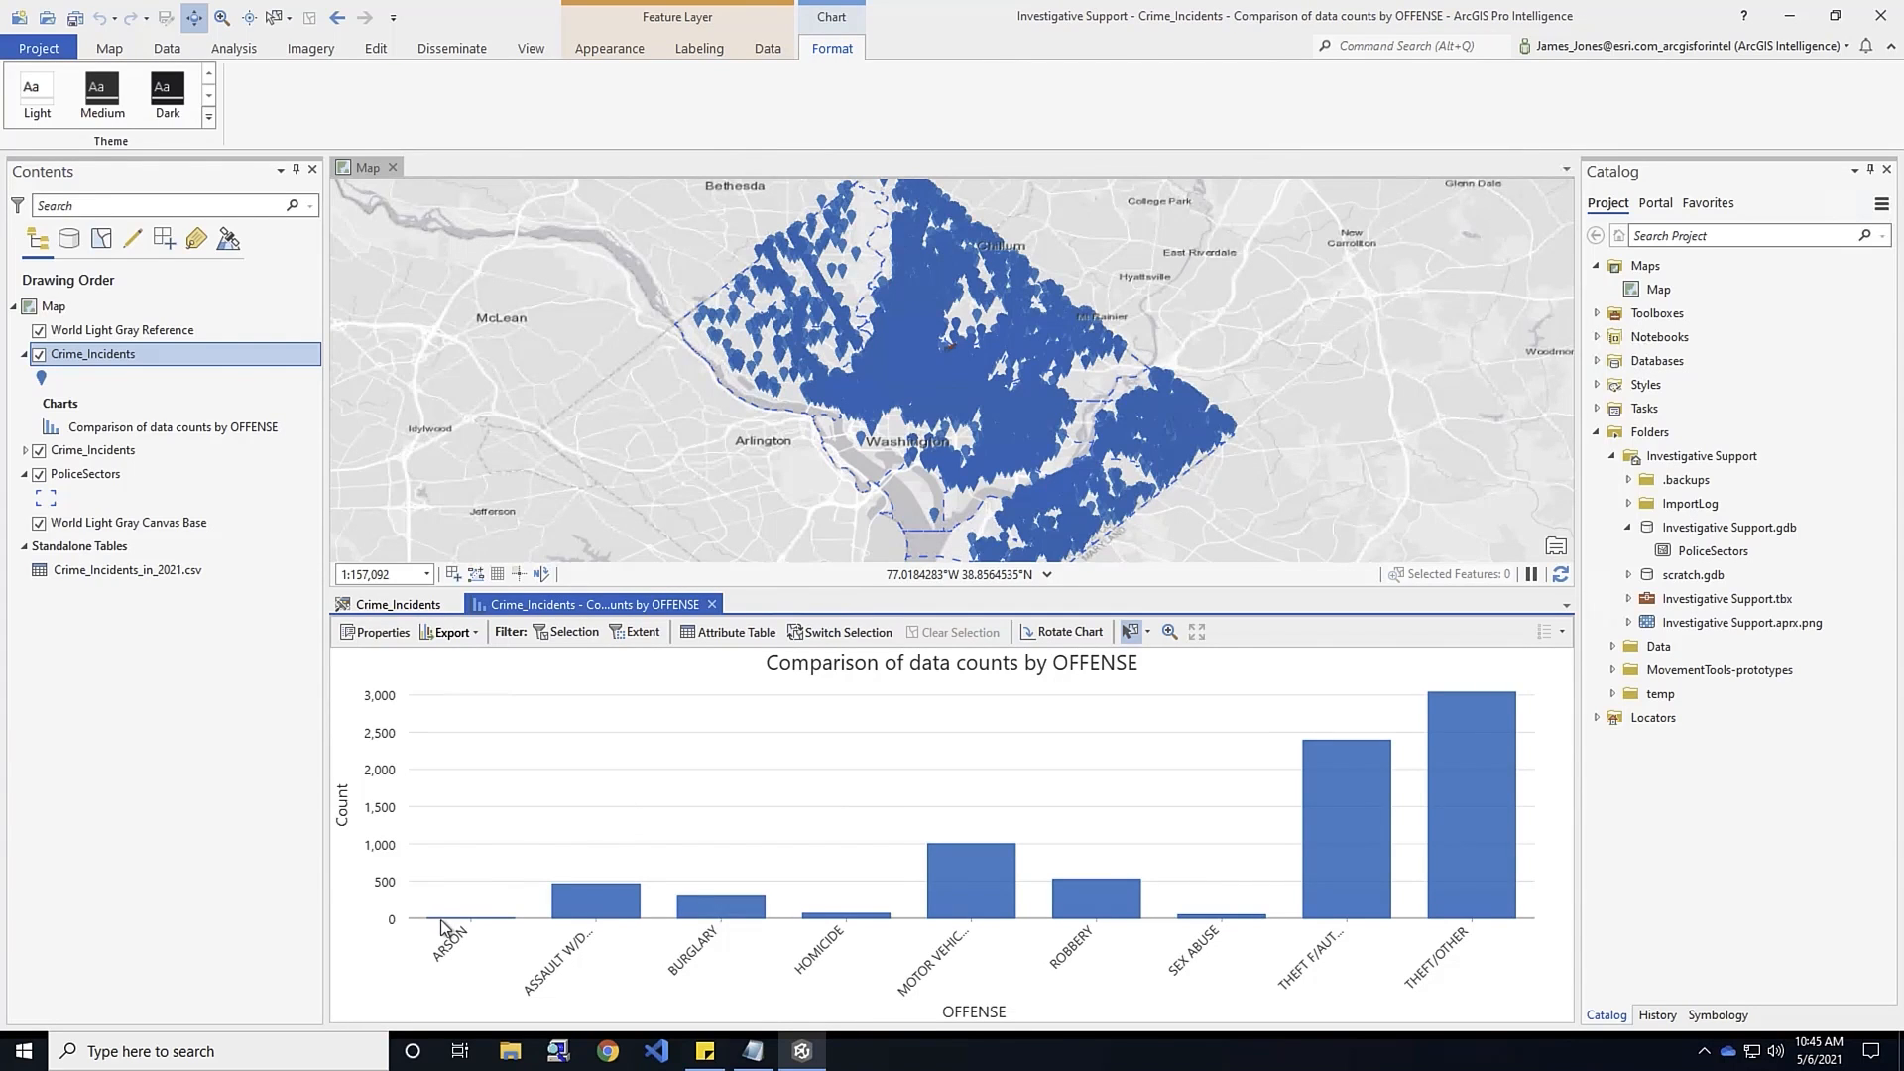
pyautogui.moveTo(440, 920)
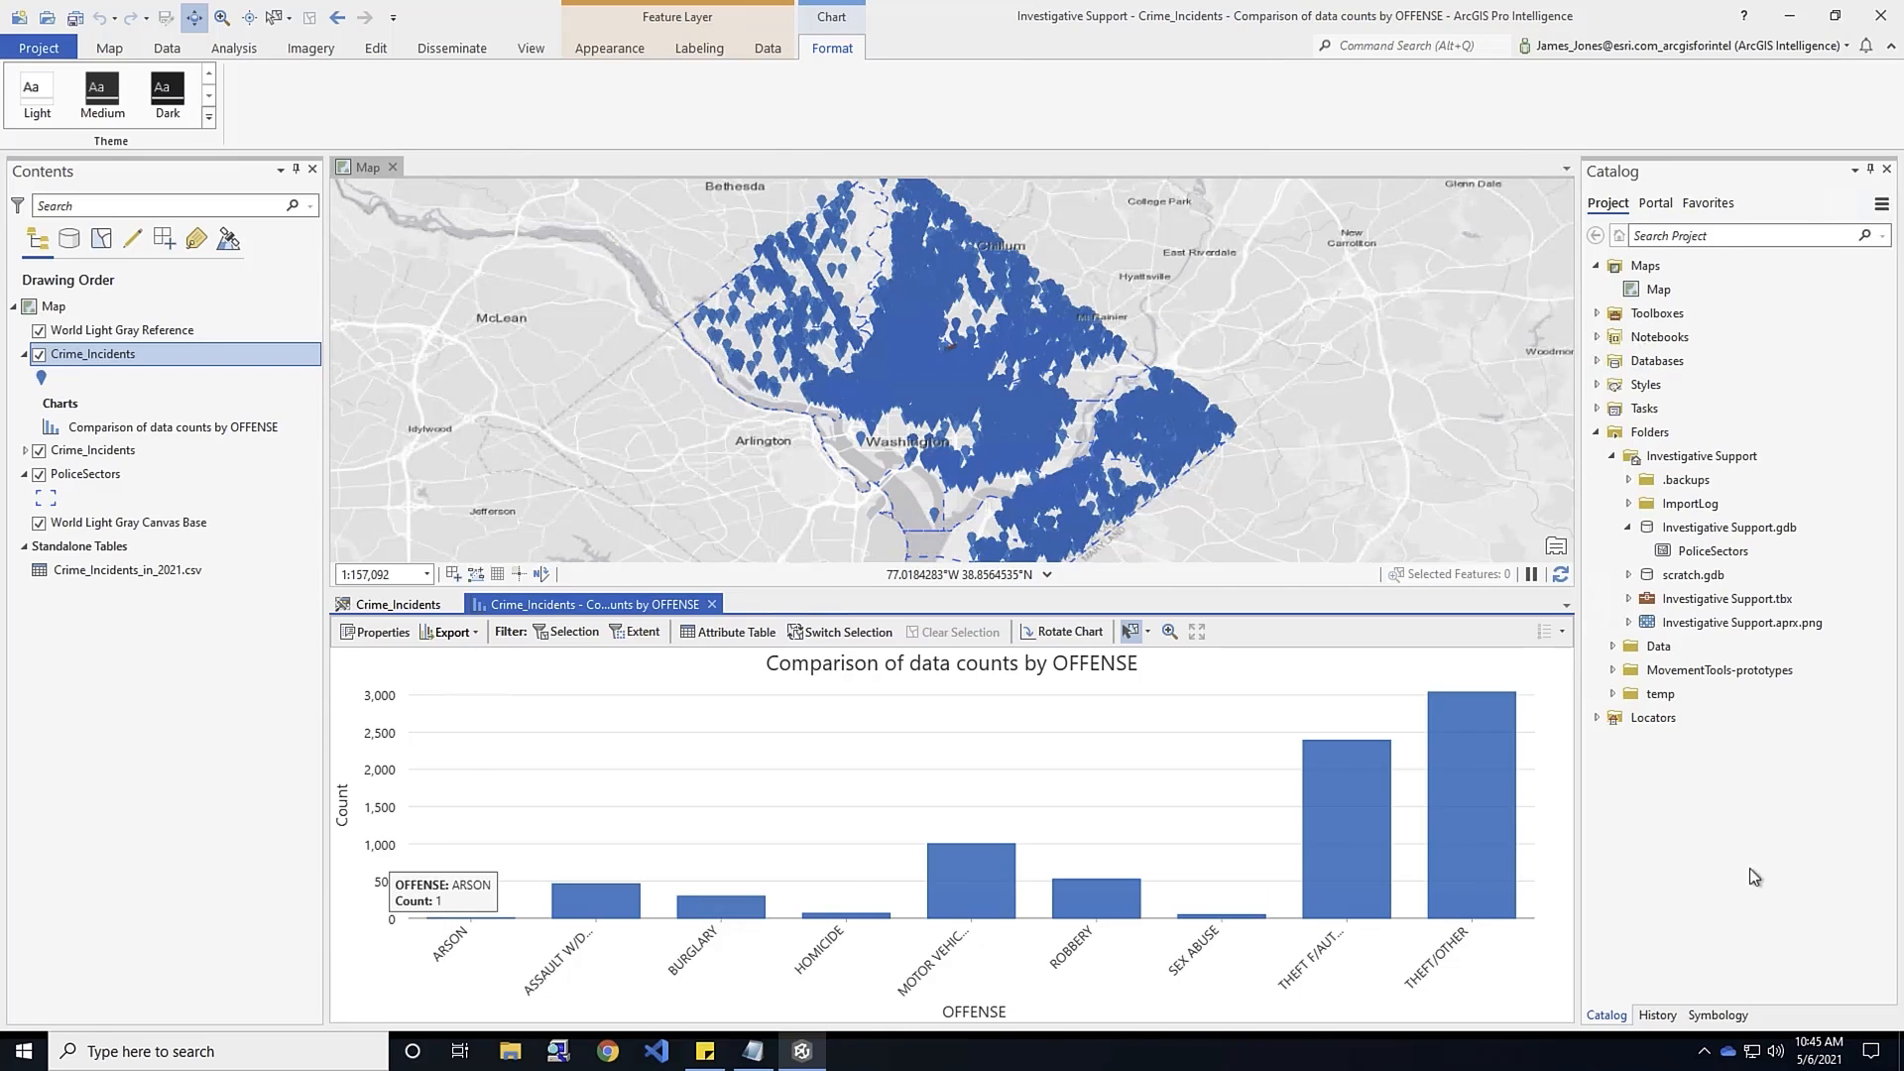
# Open the Convert Time Field tool for Crime_Incidents from the Data Engineering view and choose REPORT_DAT as the input time field
pyautogui.click(393, 605)
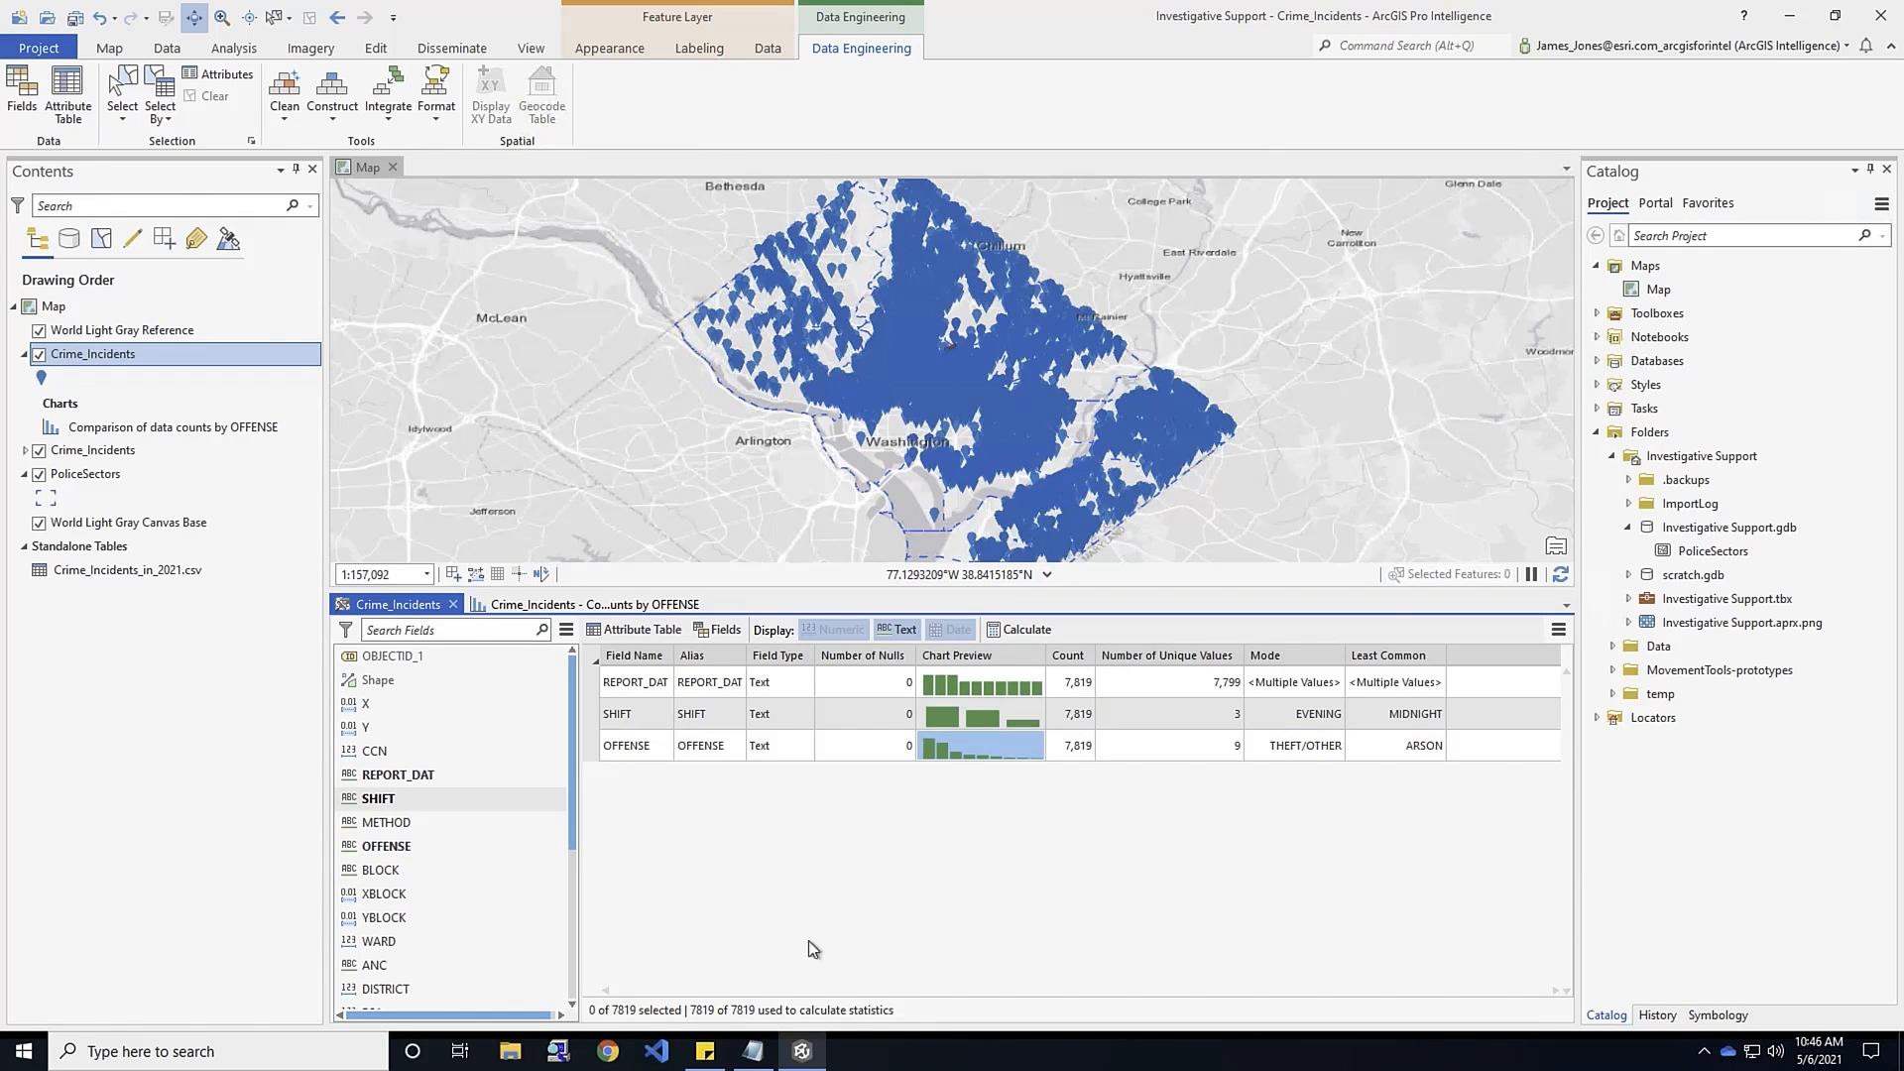
pyautogui.click(610, 680)
pyautogui.click(438, 111)
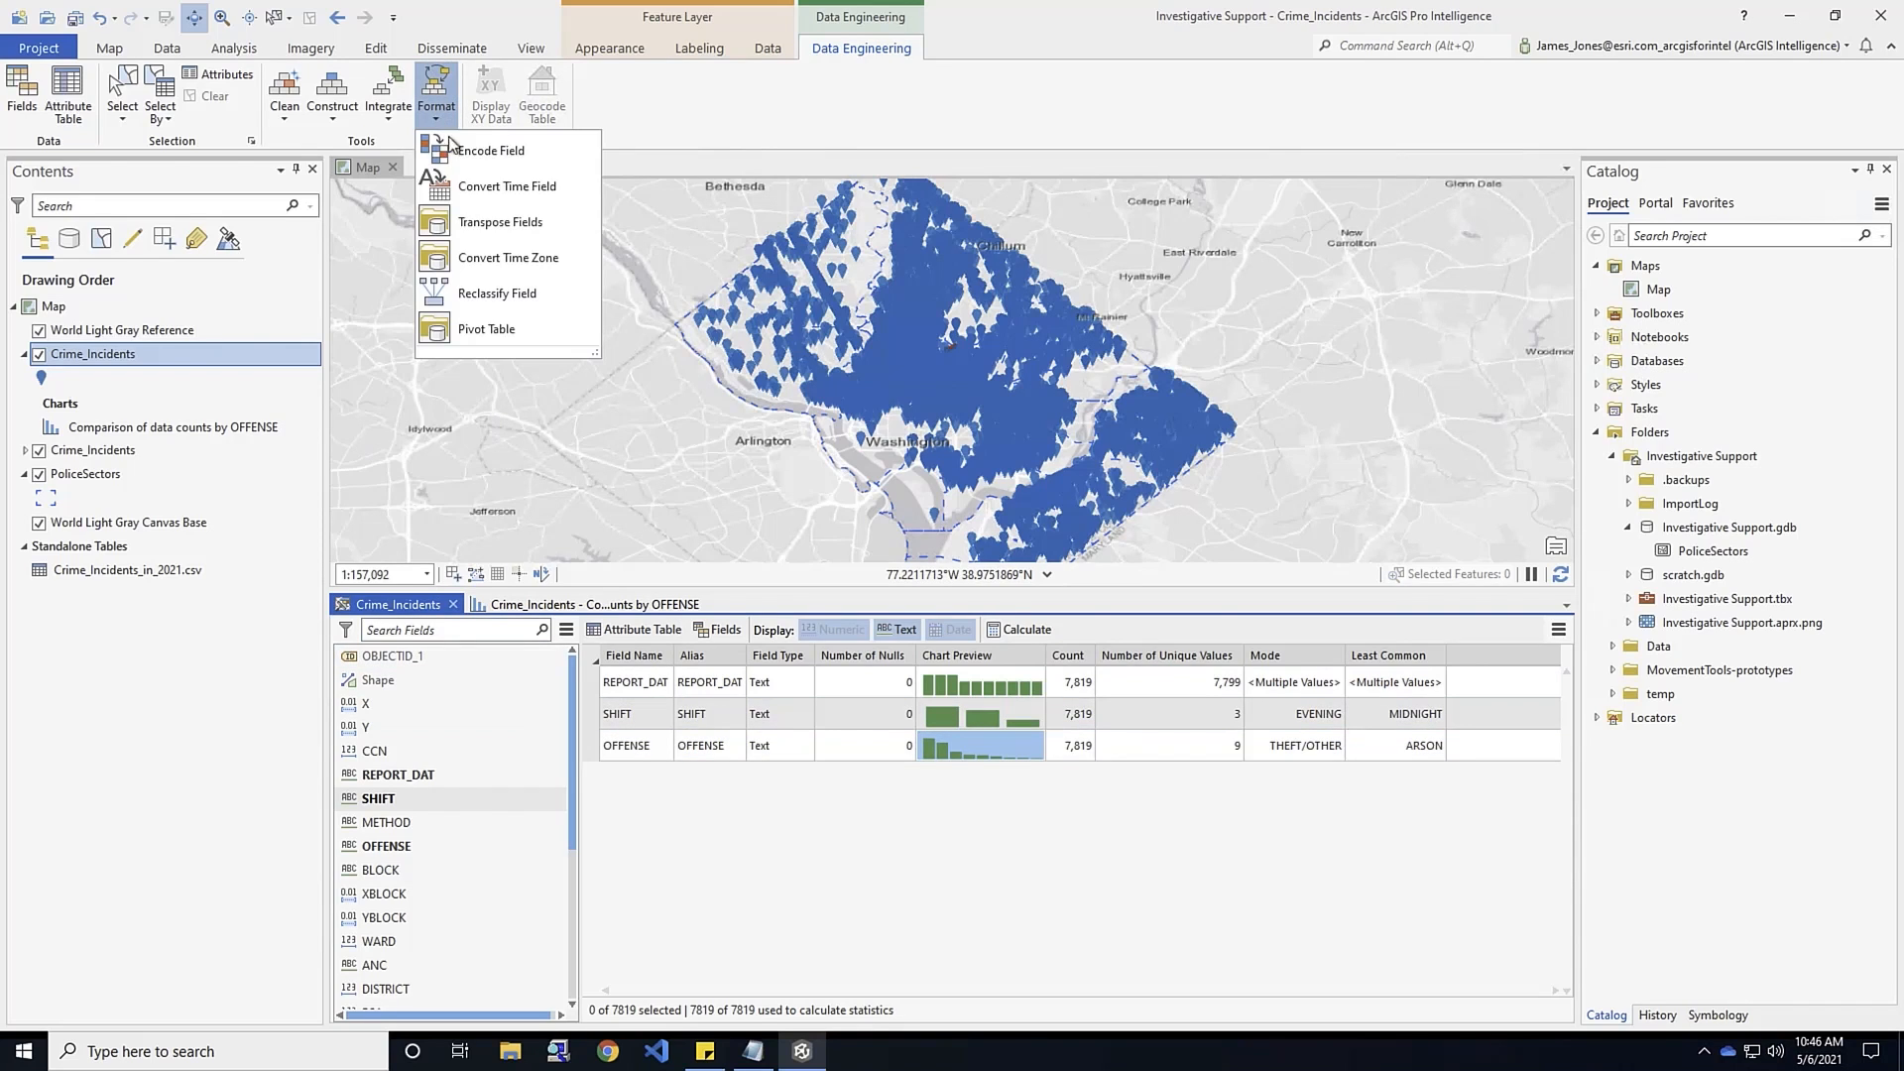
pyautogui.click(534, 194)
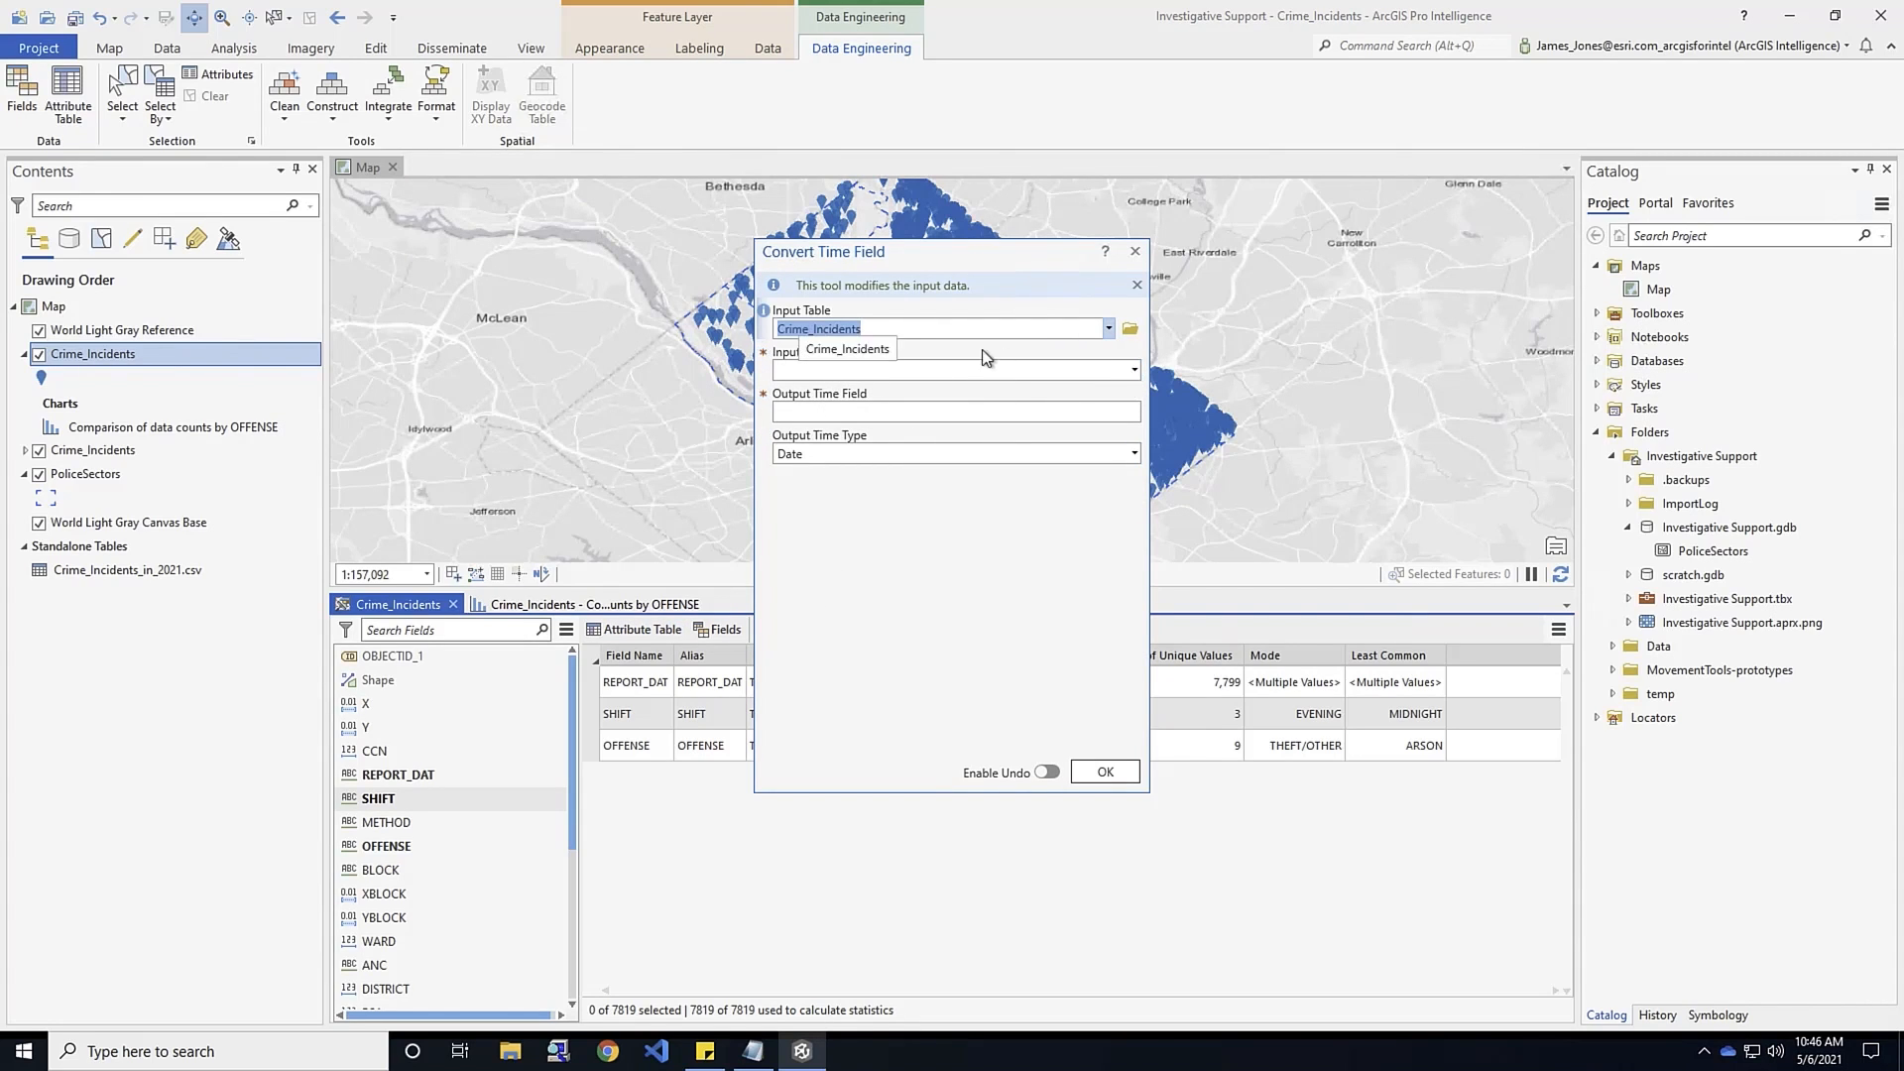
pyautogui.click(1135, 373)
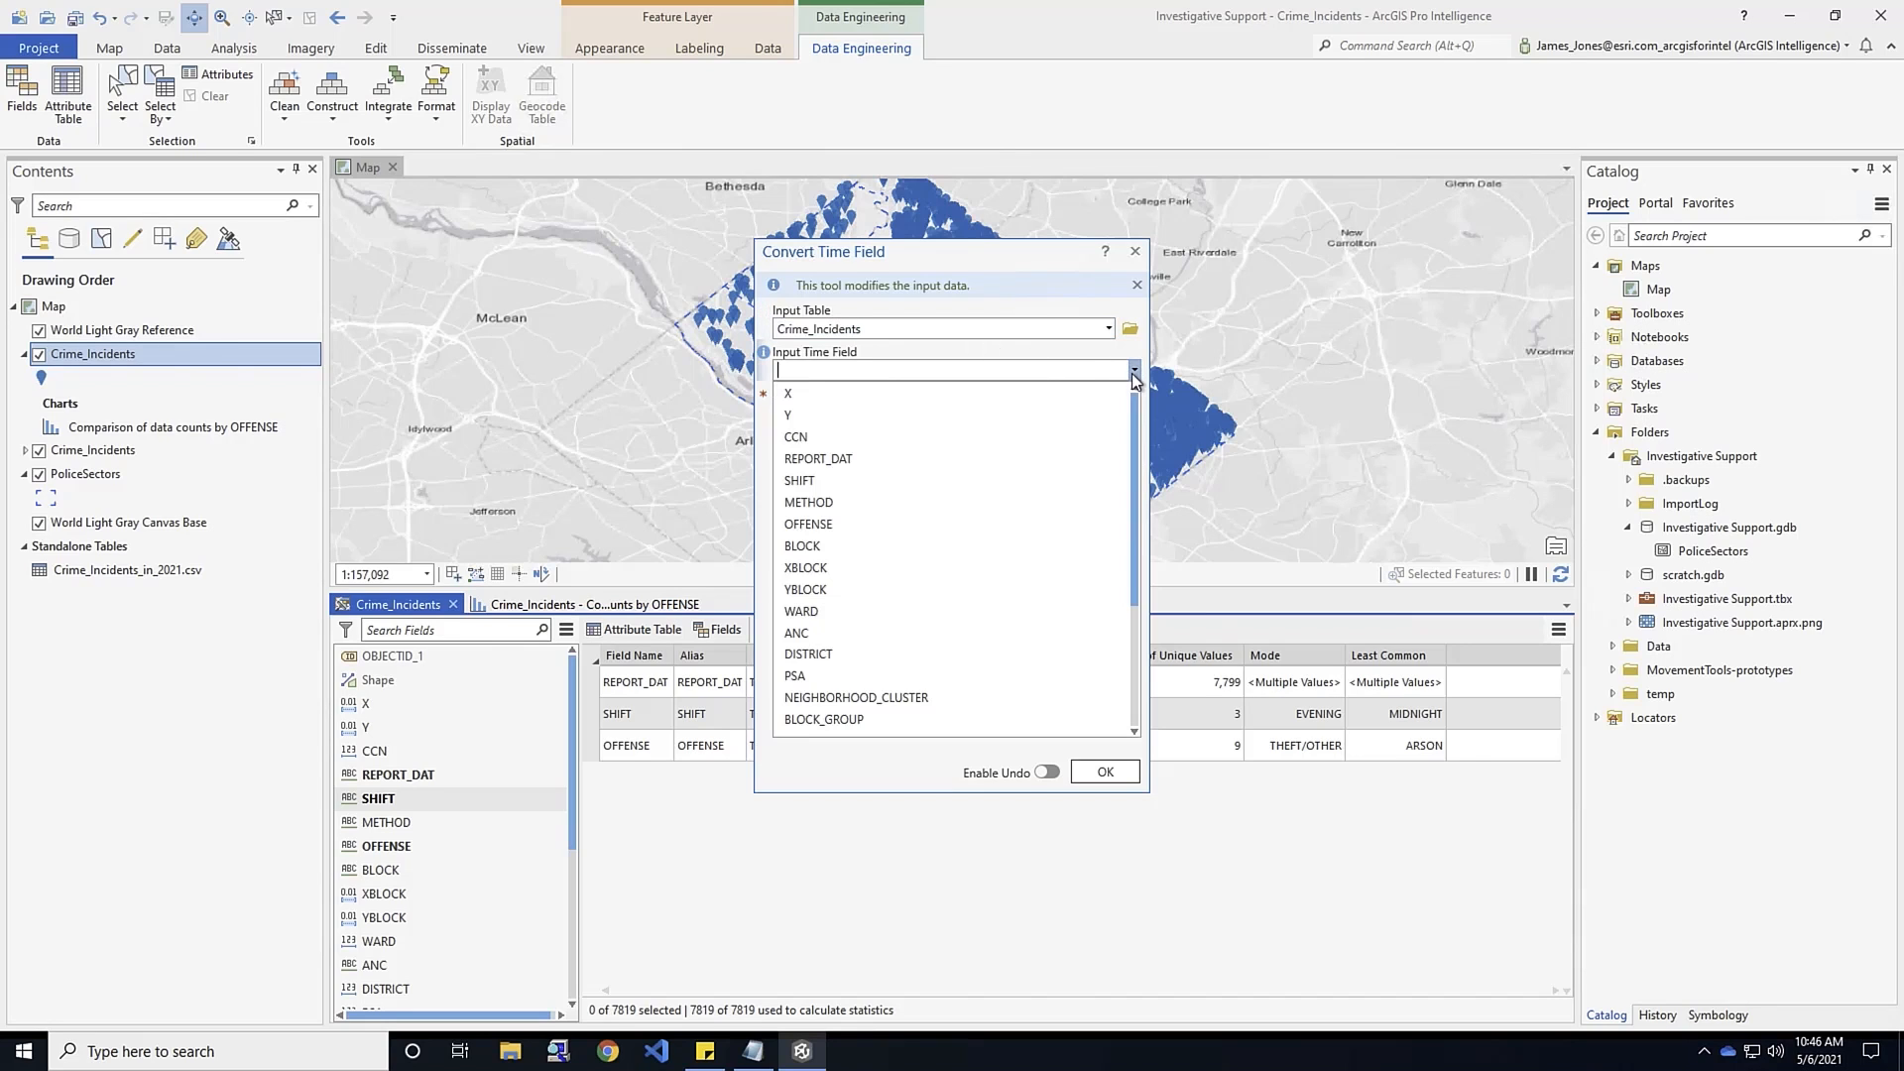
pyautogui.click(841, 472)
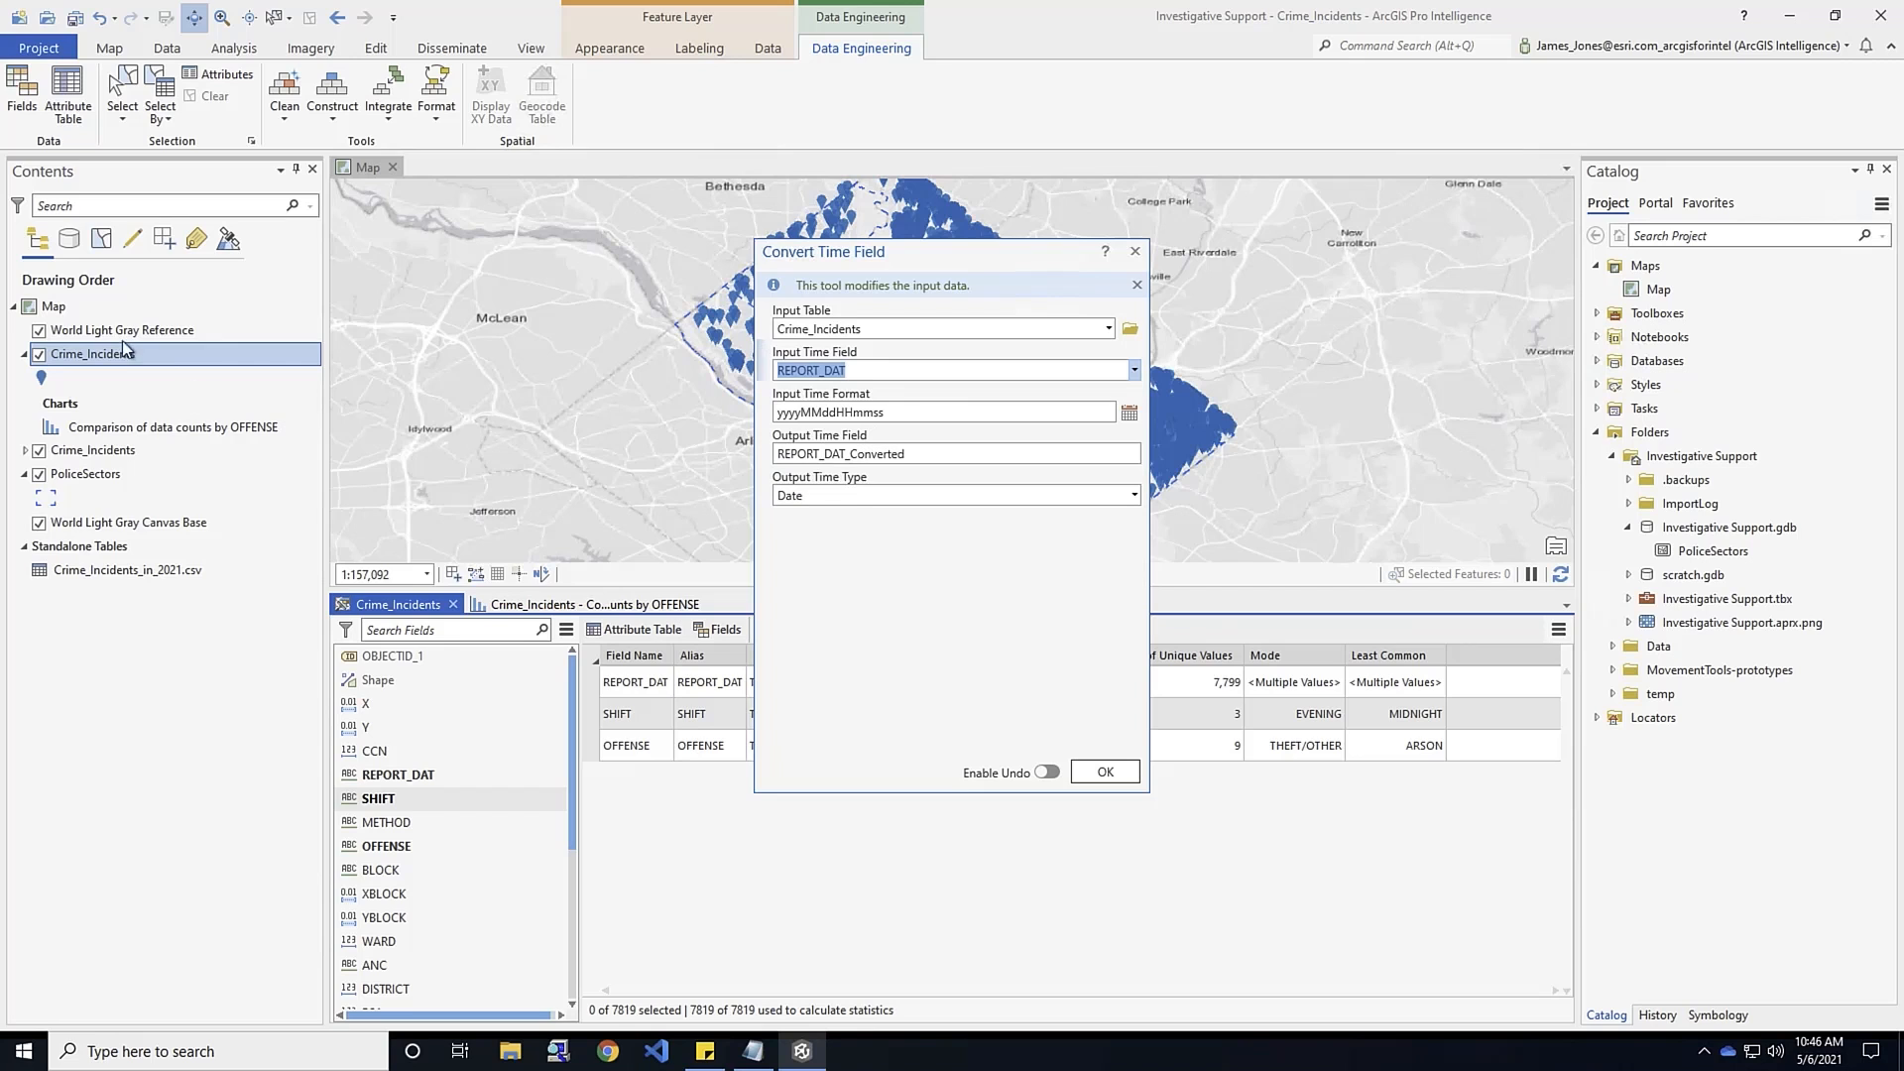
# Check the REPORT_DAT text format in the Crime_Incidents attribute table and set the input time format to yyyy/MM/dd HH:mm:ss
pyautogui.rightClick(109, 355)
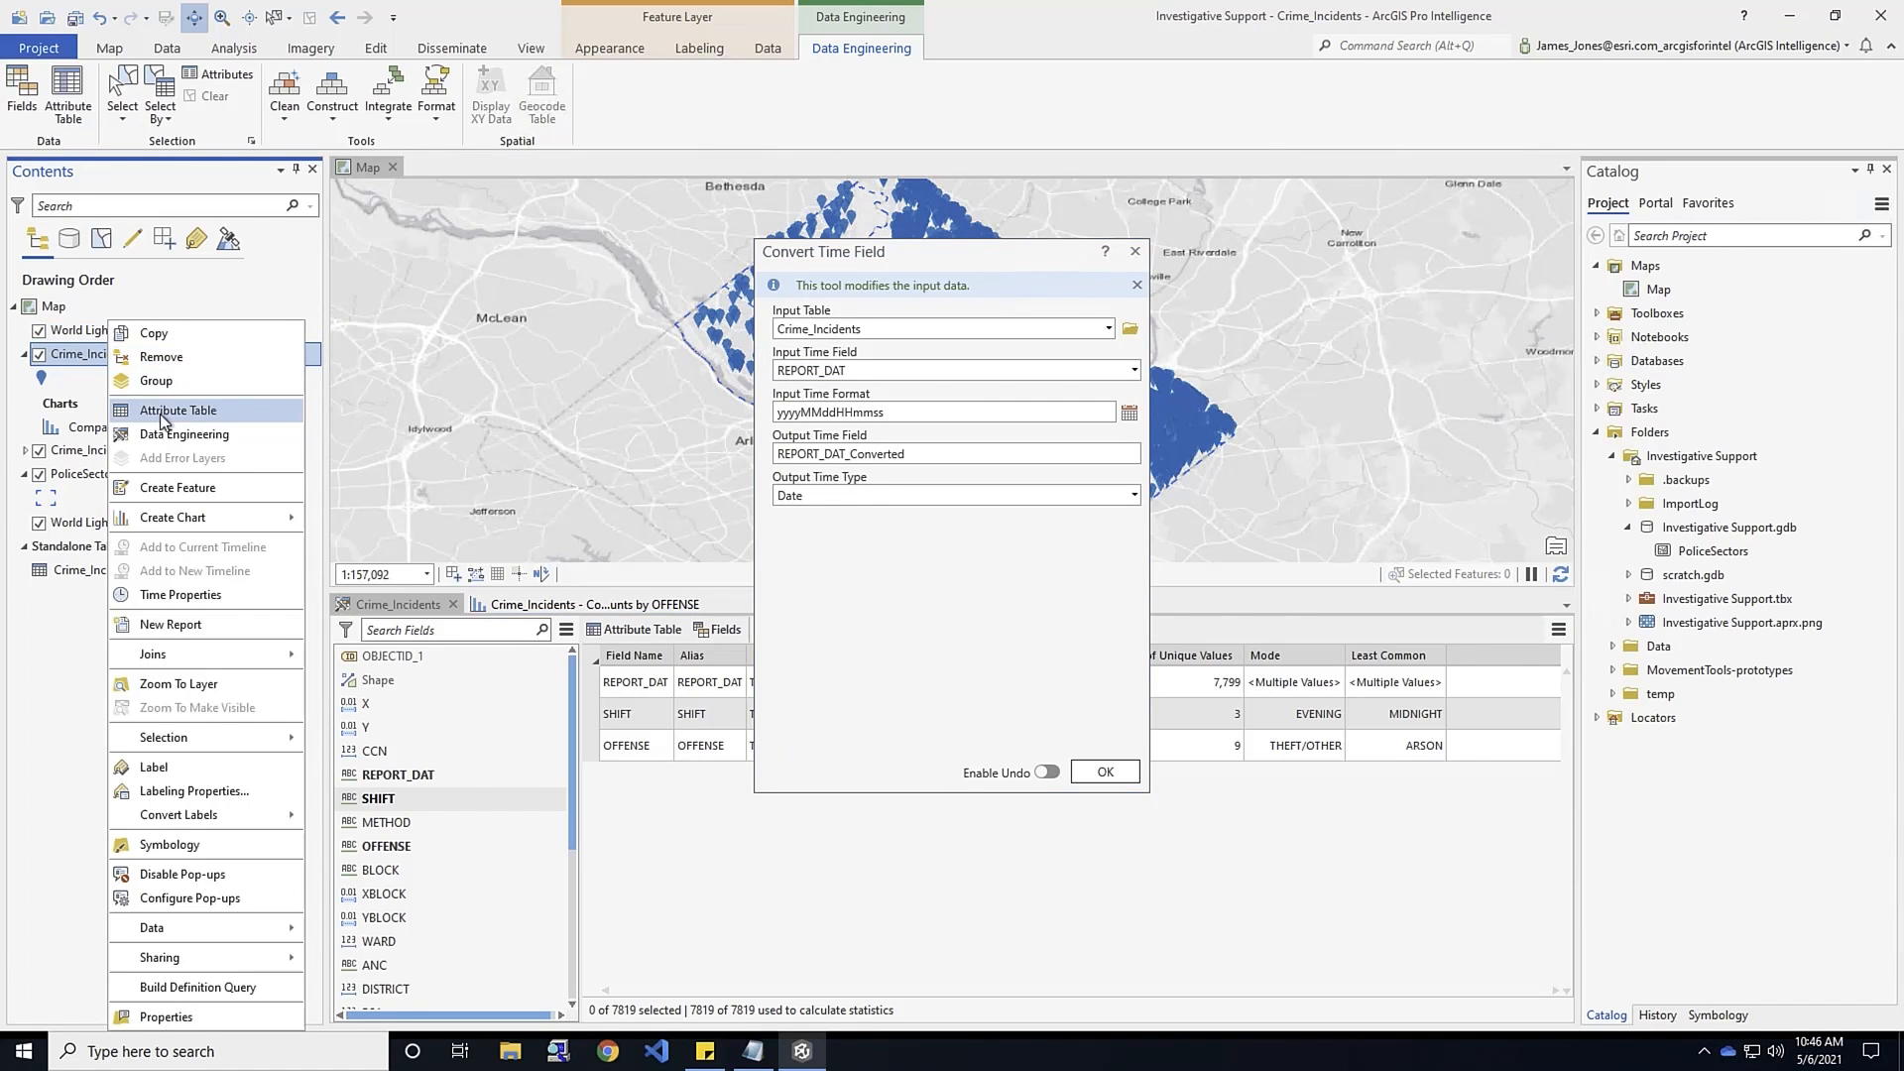
pyautogui.click(163, 411)
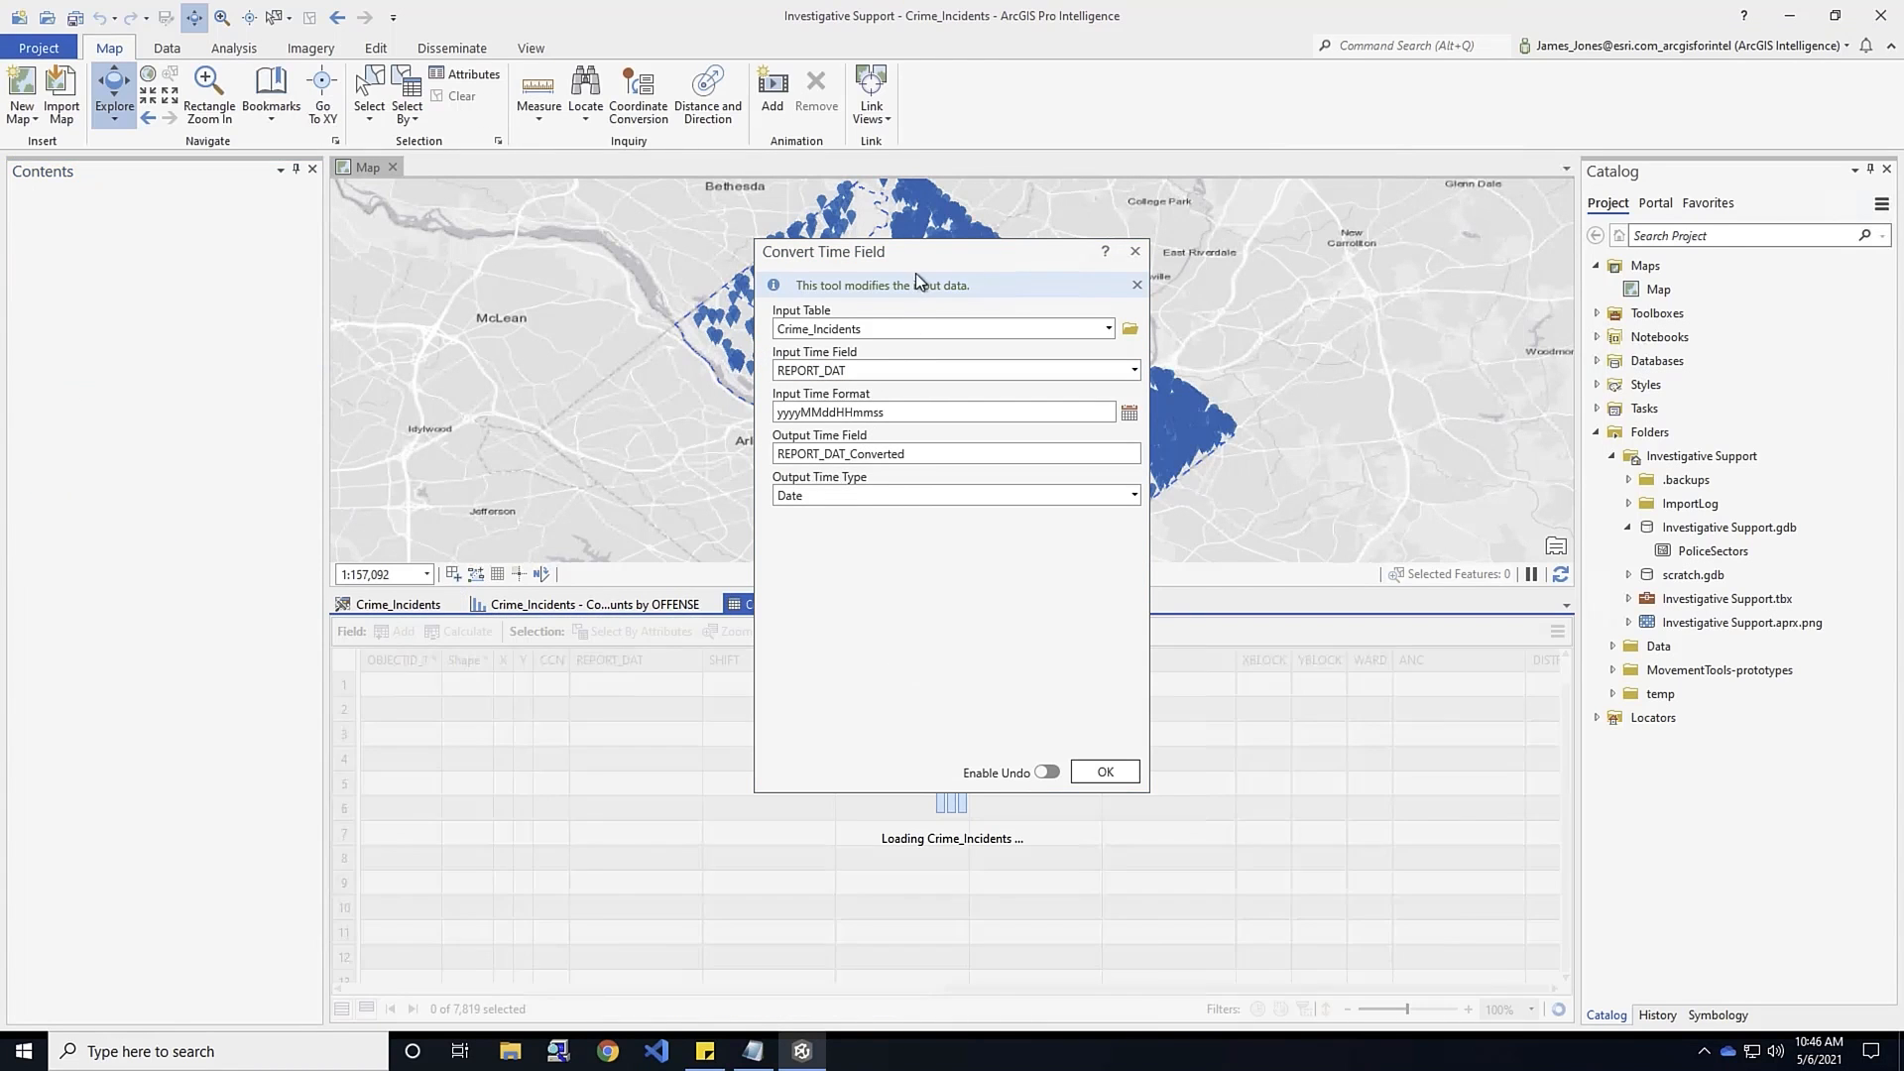
pyautogui.moveTo(915, 257); pyautogui.dragTo(1059, 264)
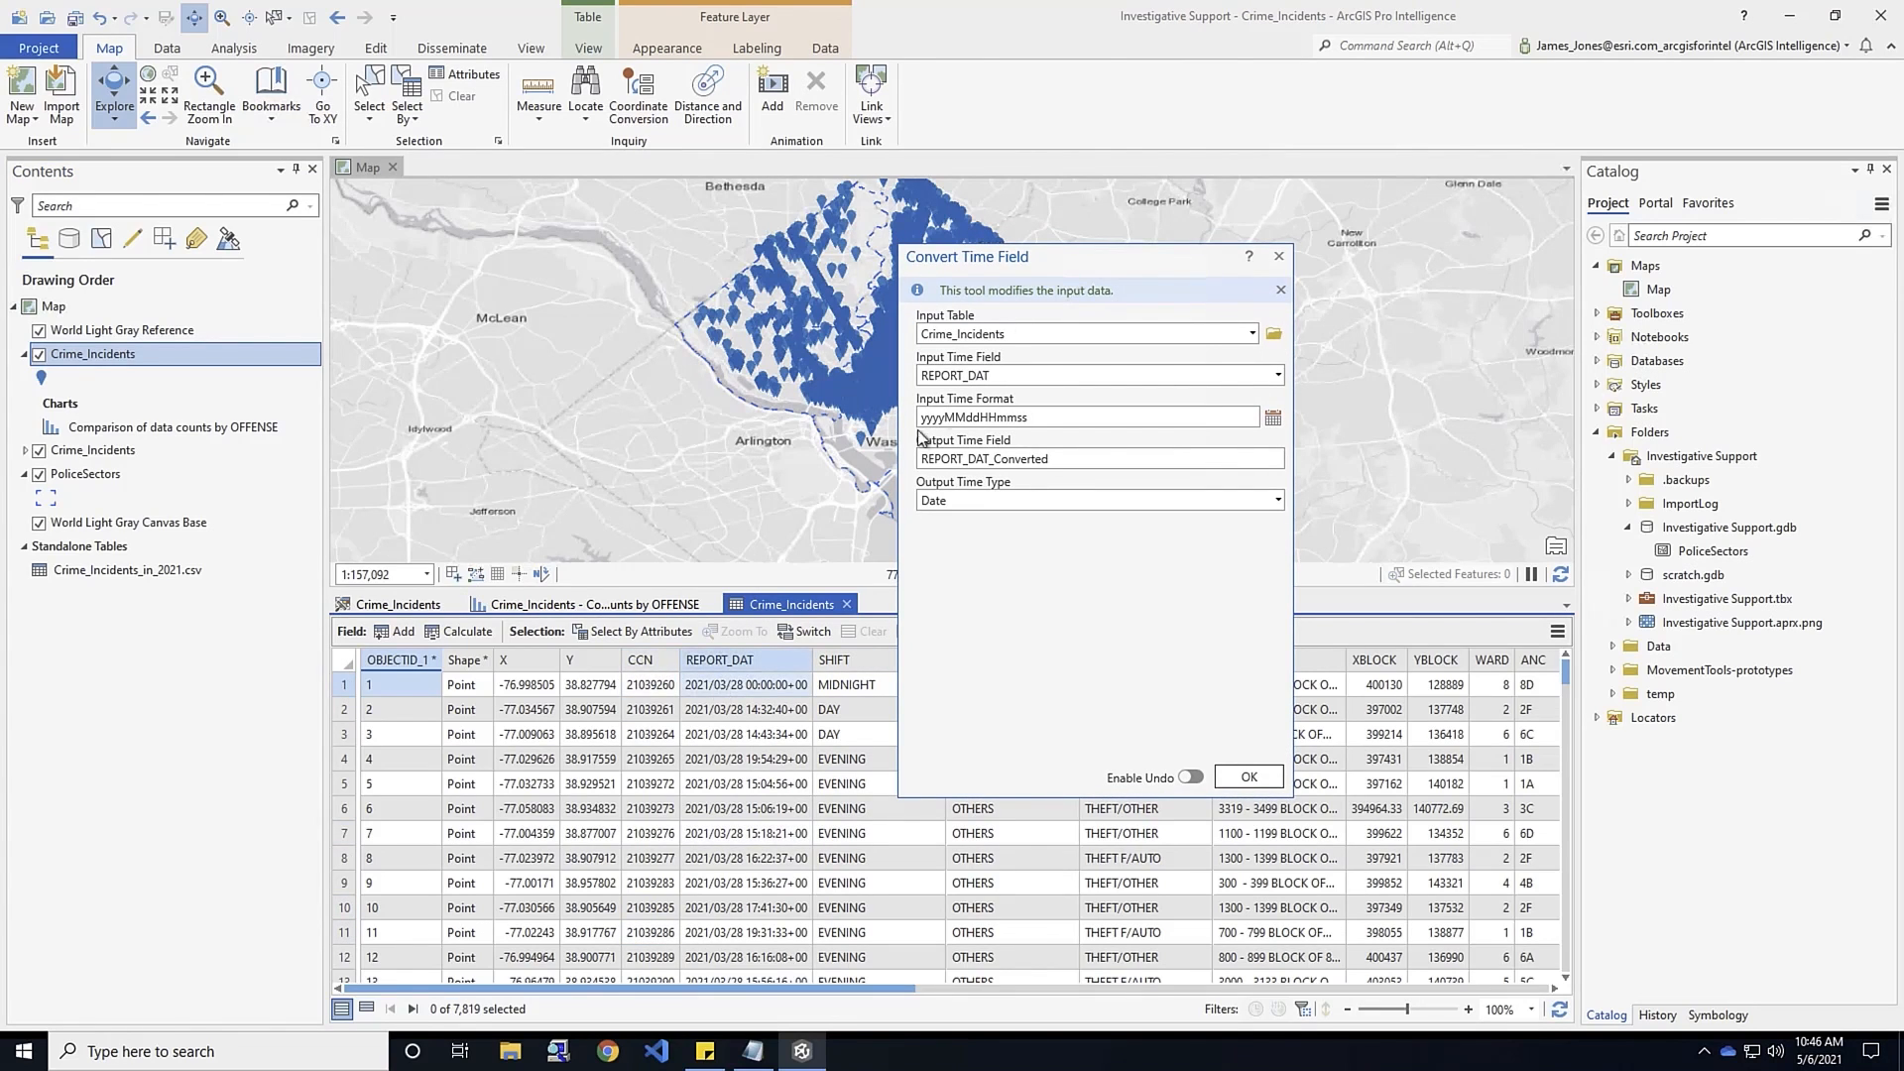
pyautogui.click(944, 417)
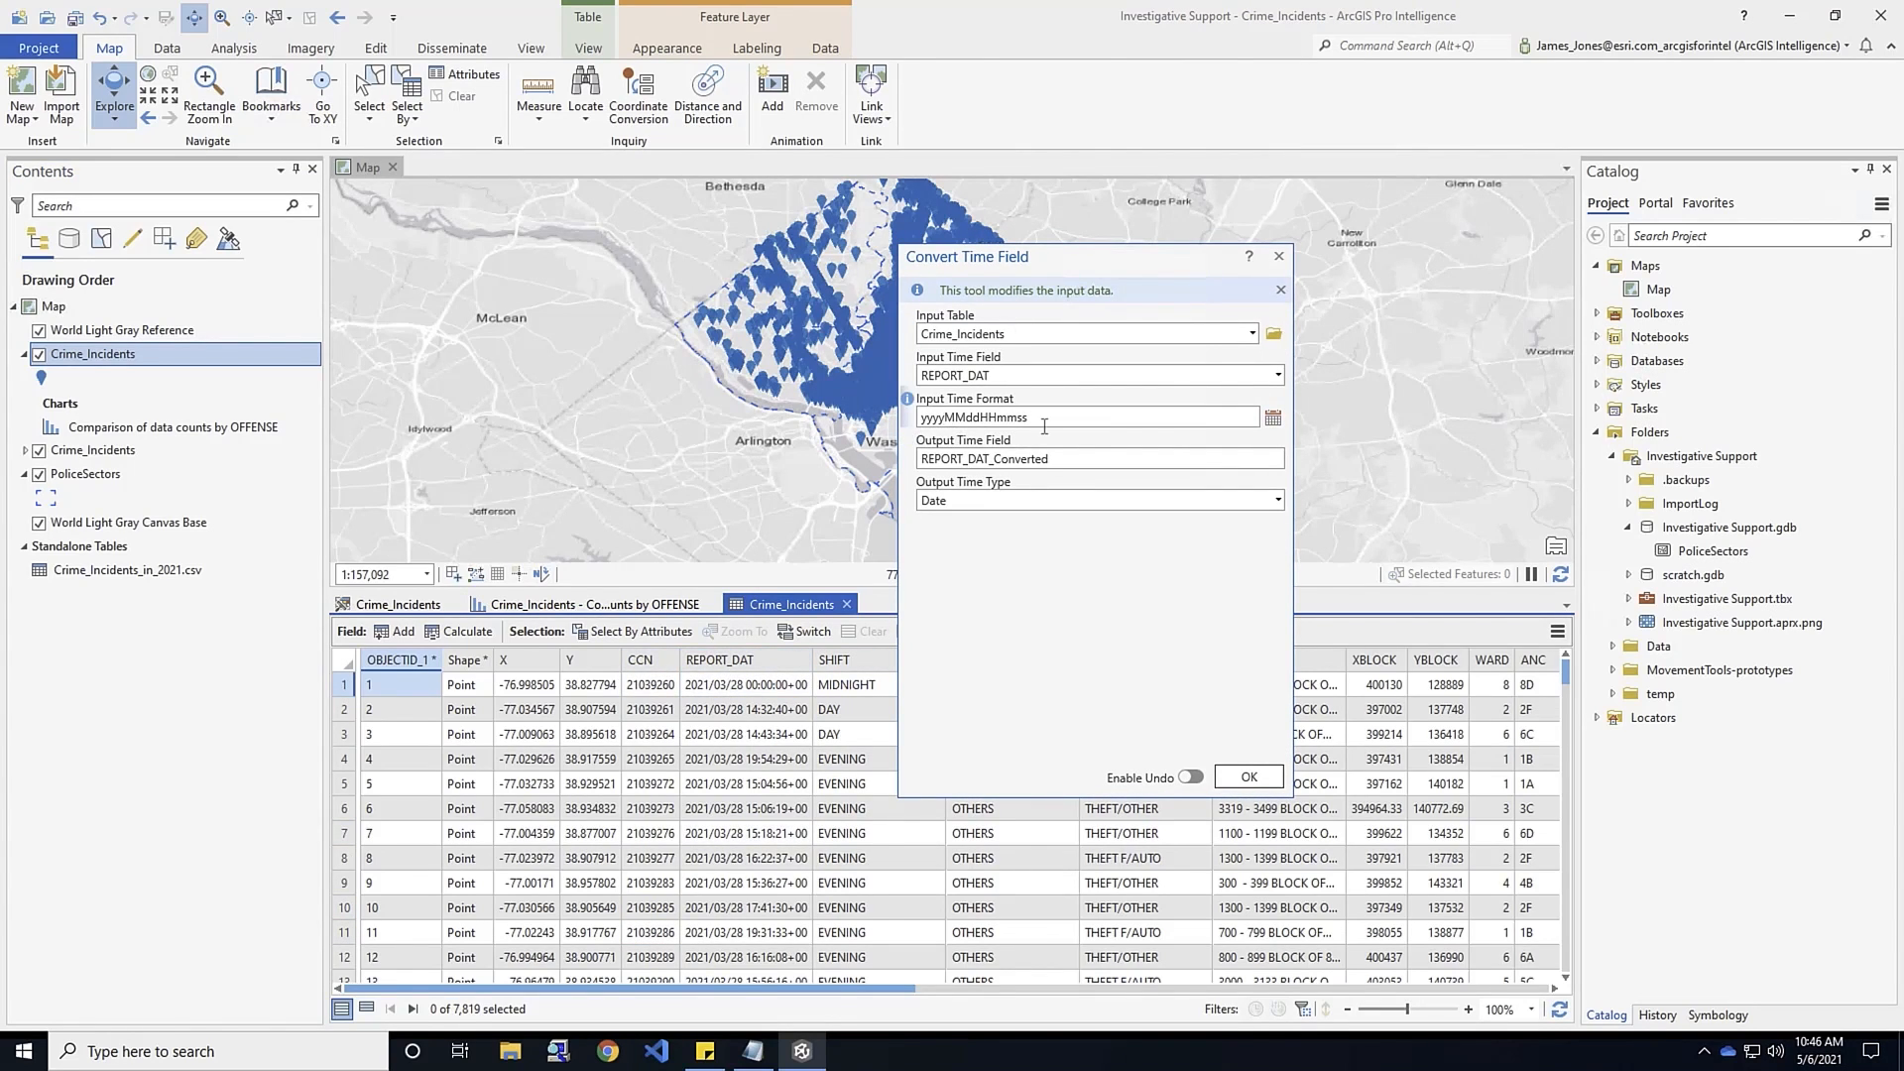
pyautogui.write('/')
pyautogui.write('/dd HH:mm')
pyautogui.write(' :')
pyautogui.write(':mm:')
# Name the output time field REPORT_DATE and run the Convert Time Field tool
pyautogui.moveTo(1048, 460); pyautogui.dragTo(988, 463)
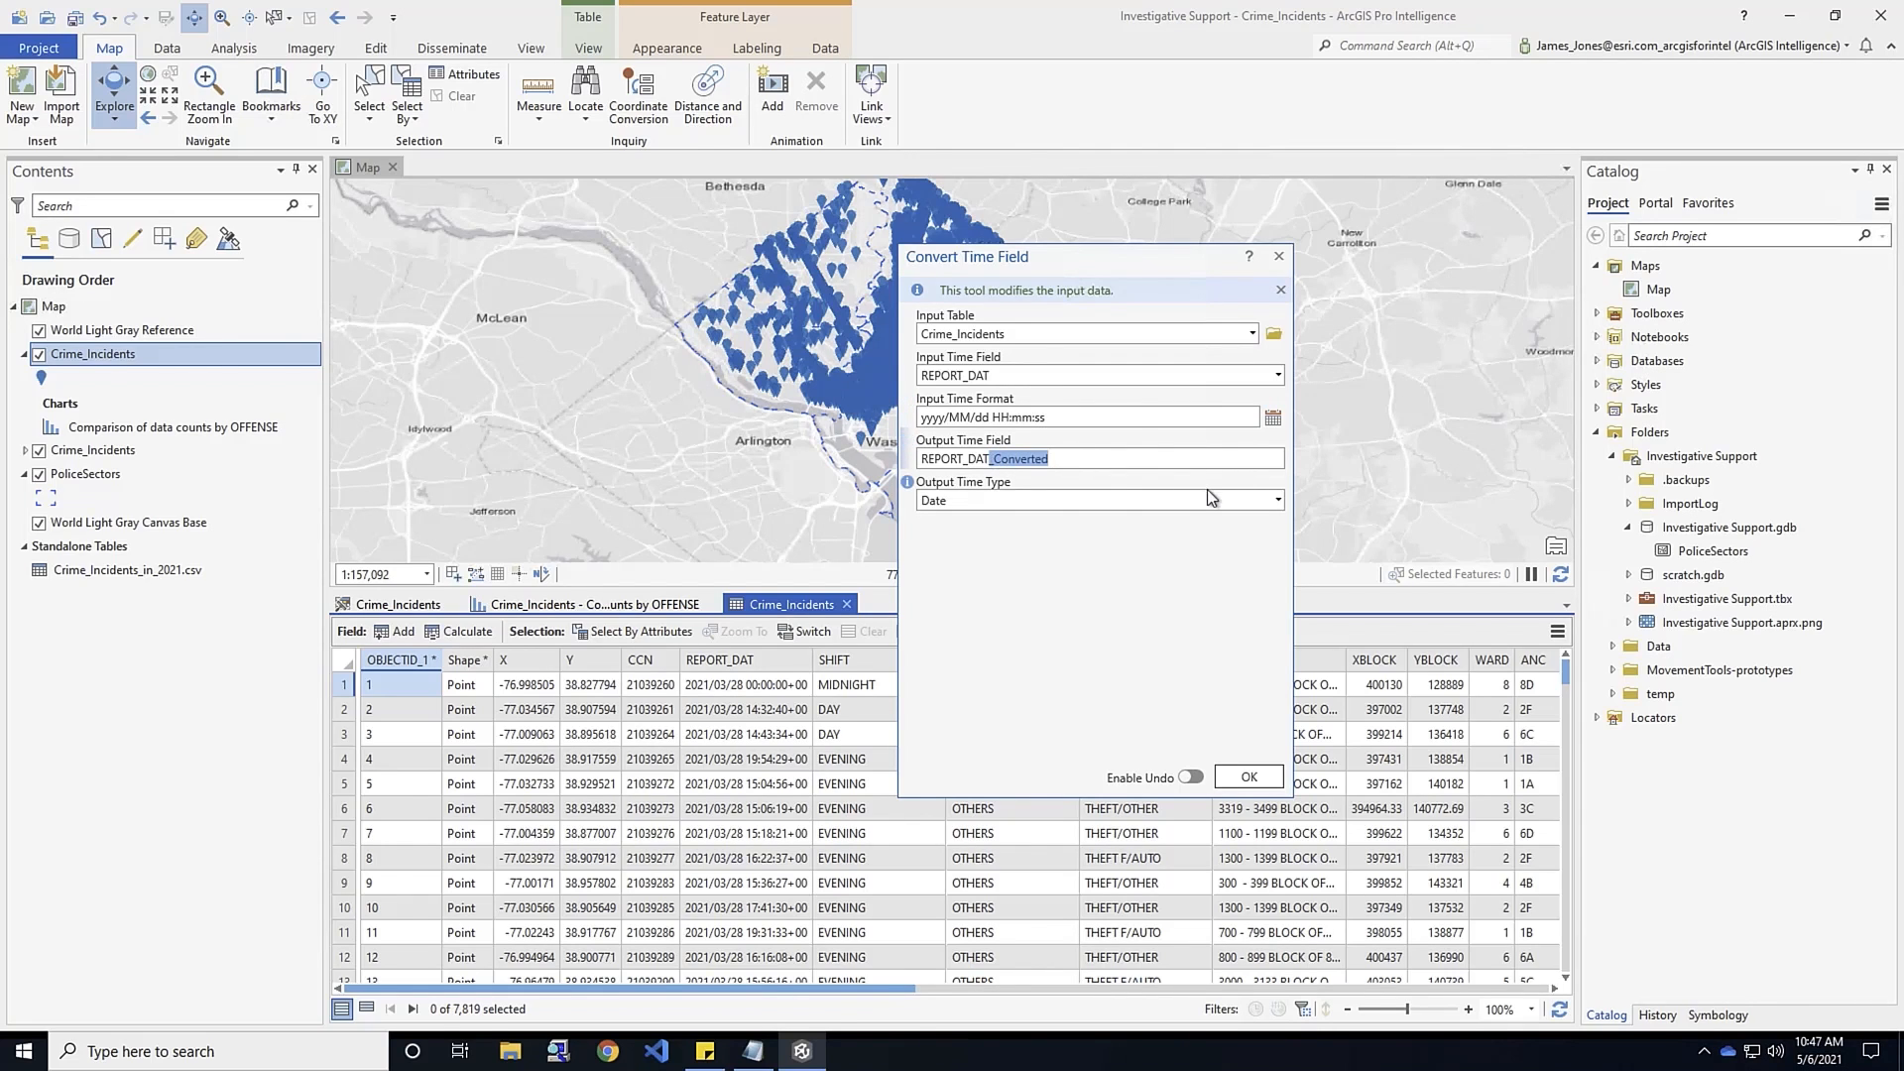
pyautogui.write('E')
pyautogui.click(1252, 778)
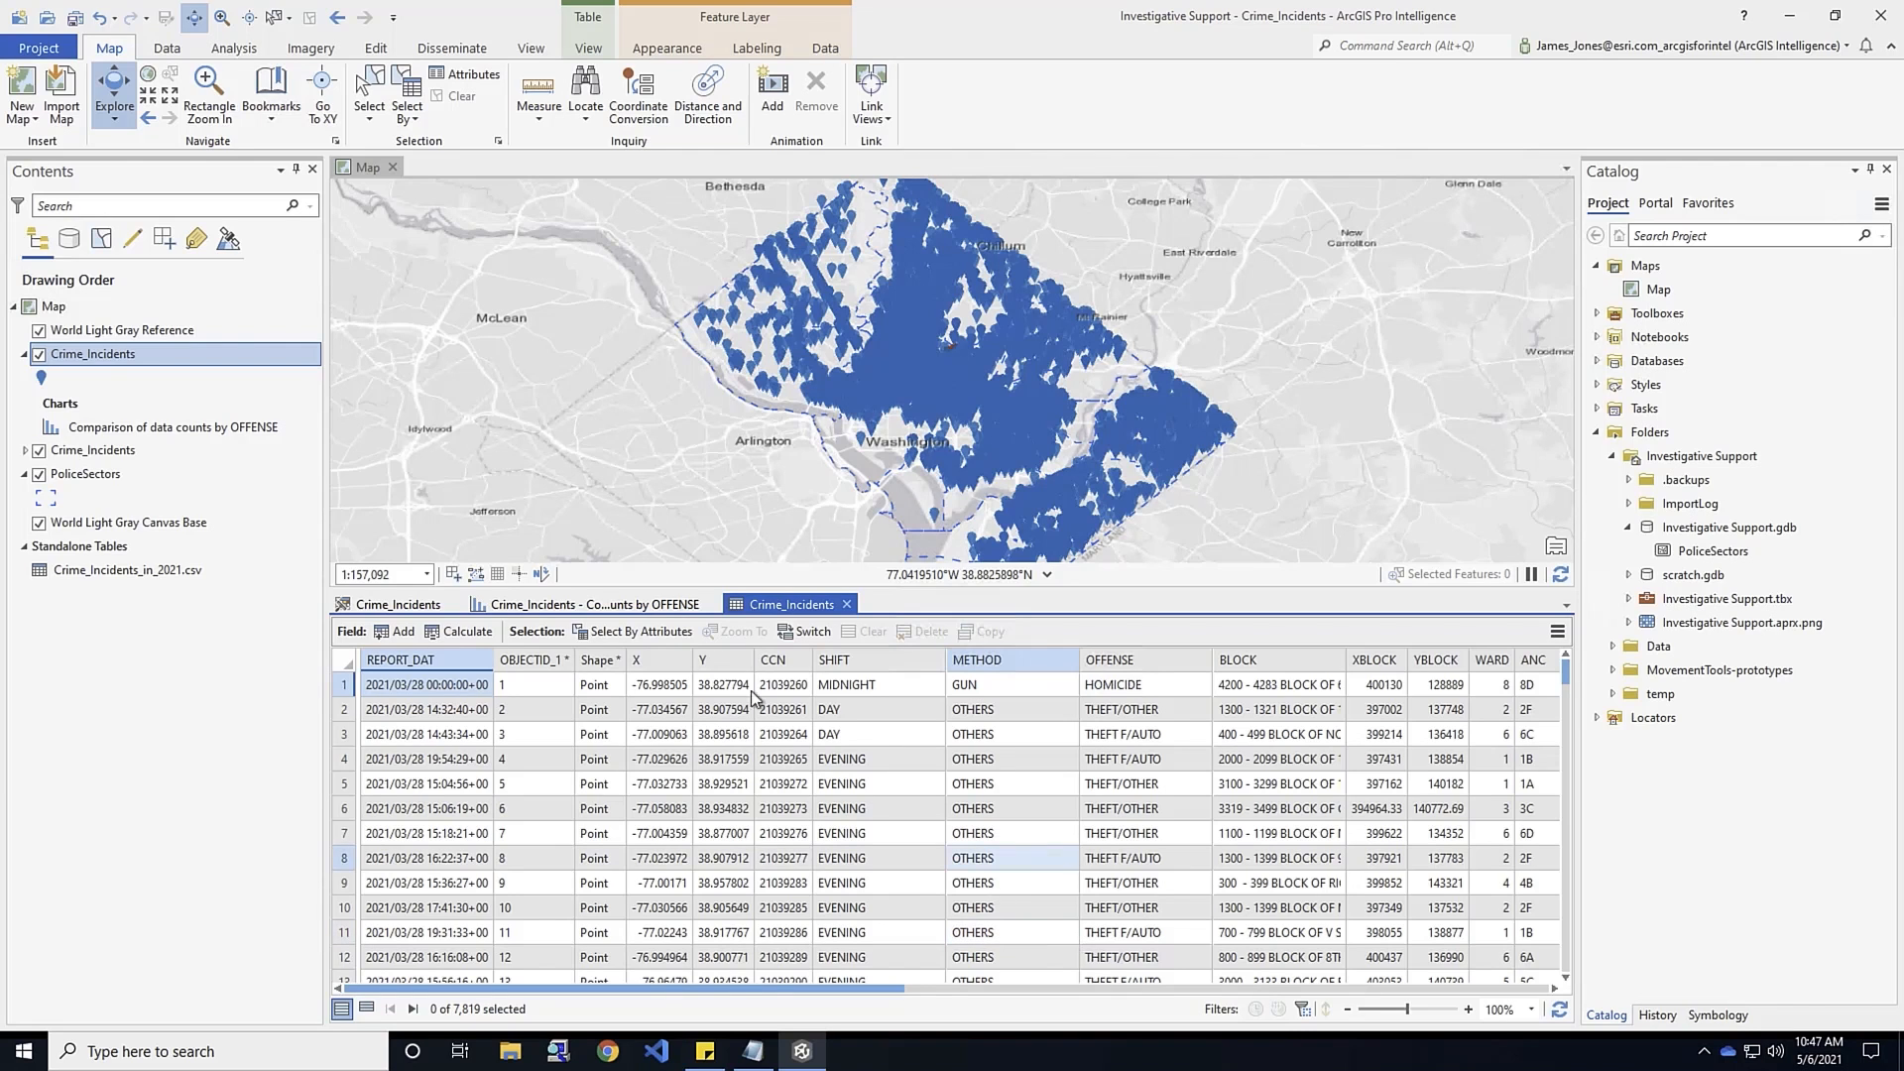
# Return to the Crime_Incidents Data Engineering view, add the OCTO_RECORD_ID and REPORT_DATE fields to the statistics table, and calculate the statistics
pyautogui.click(360, 610)
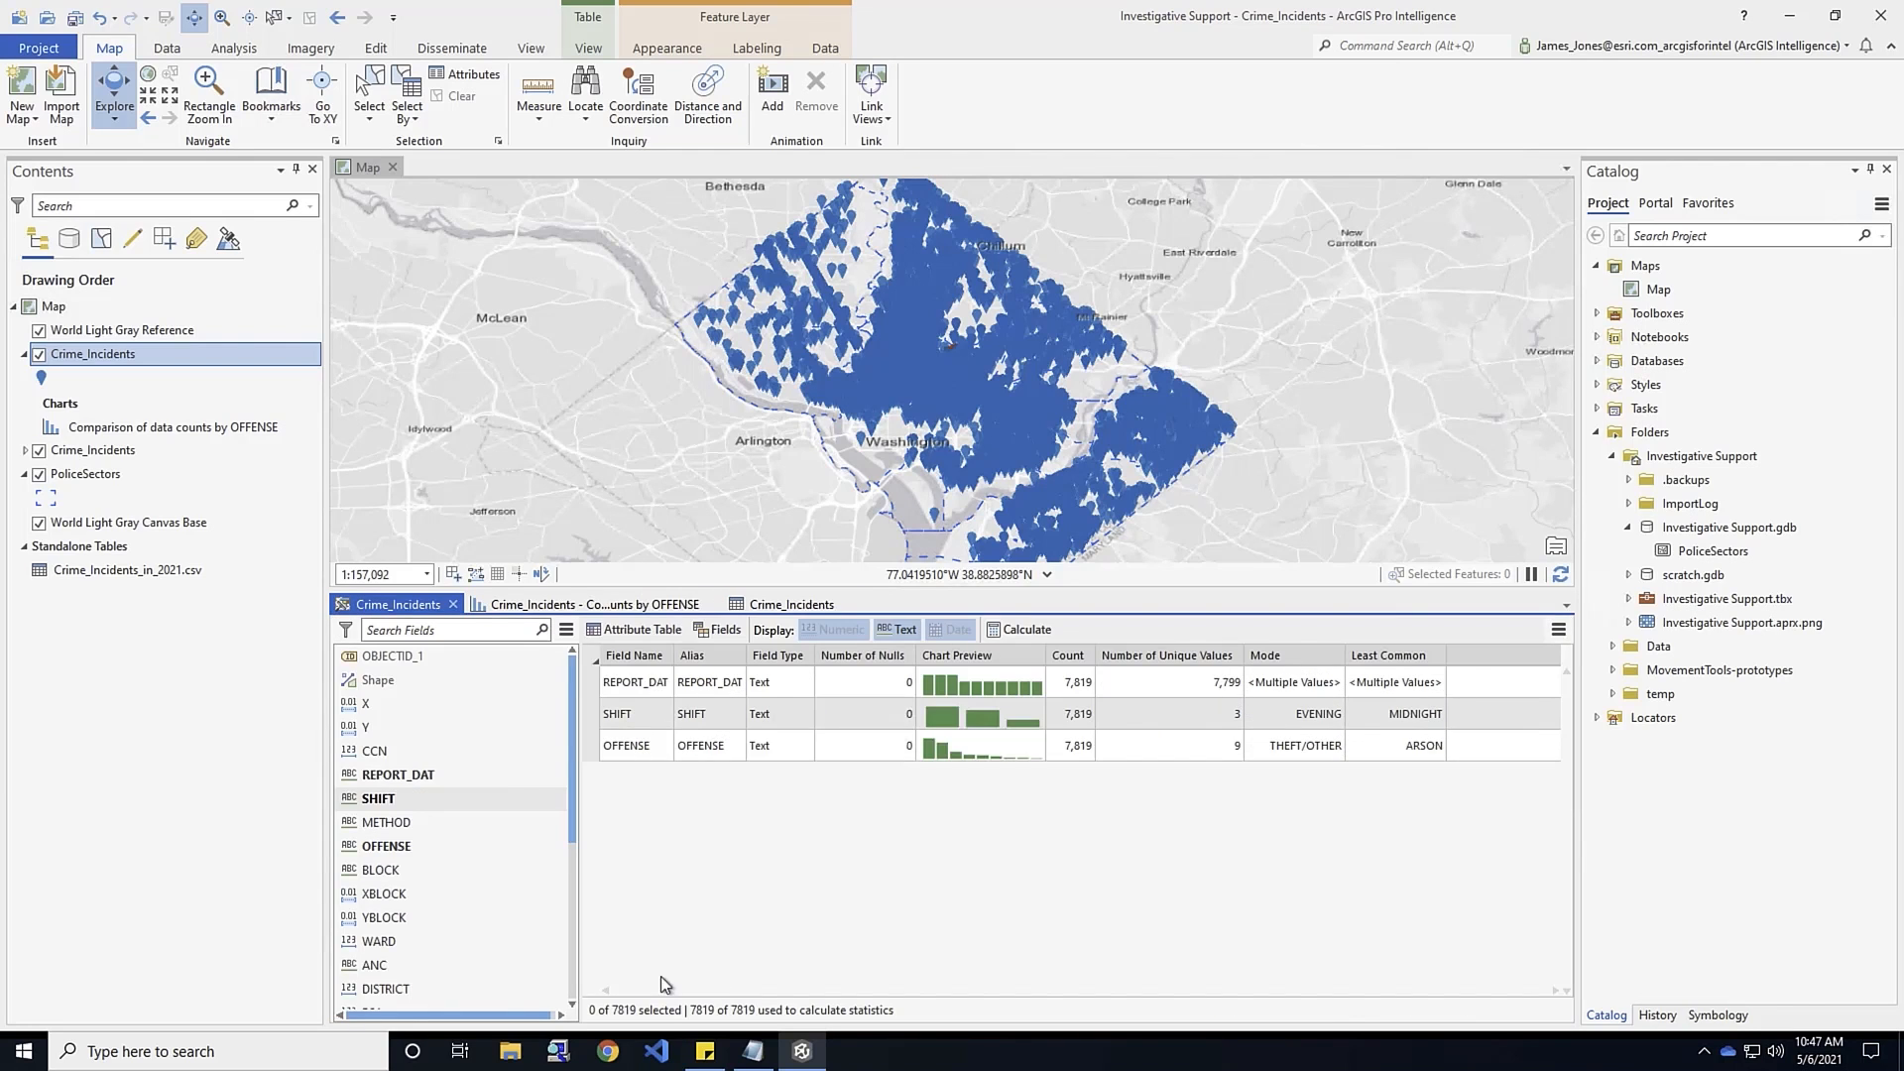
pyautogui.scroll(-4, 568, 728)
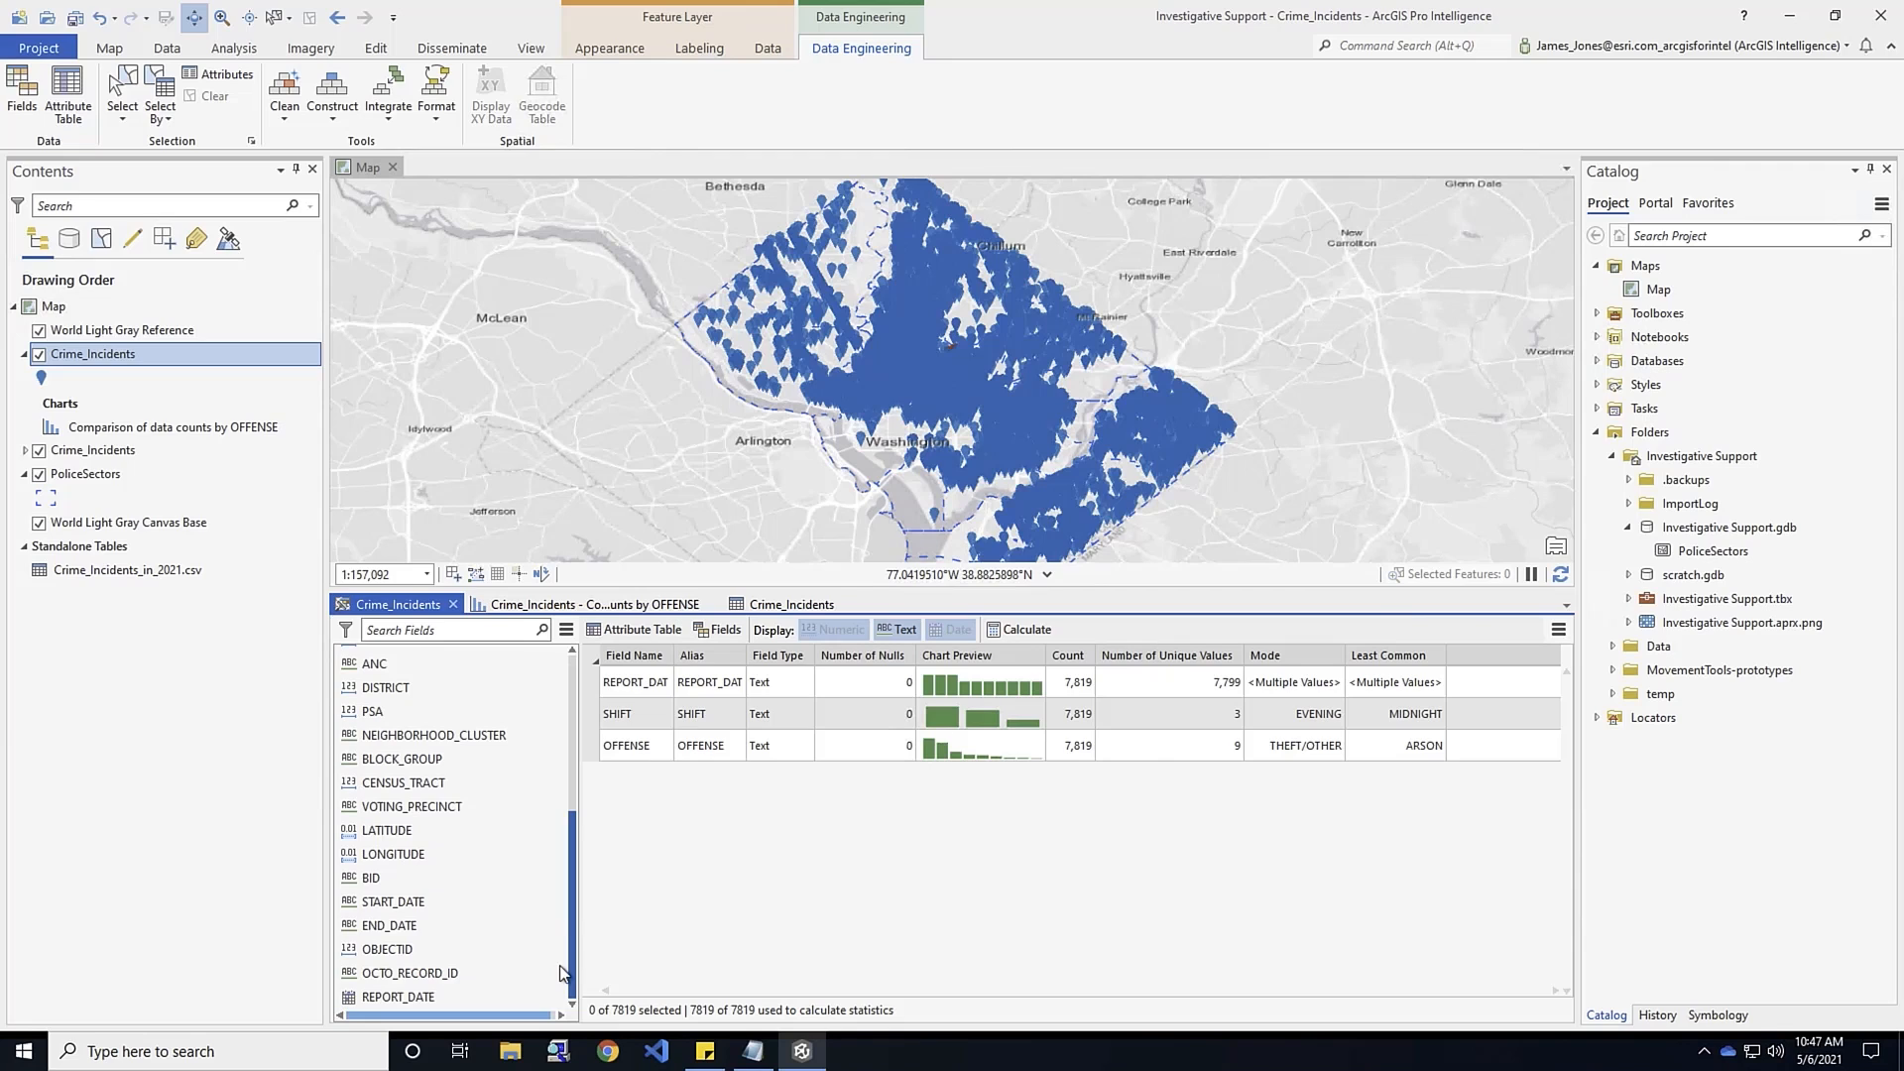
pyautogui.click(381, 999)
pyautogui.moveTo(383, 999); pyautogui.dragTo(712, 896)
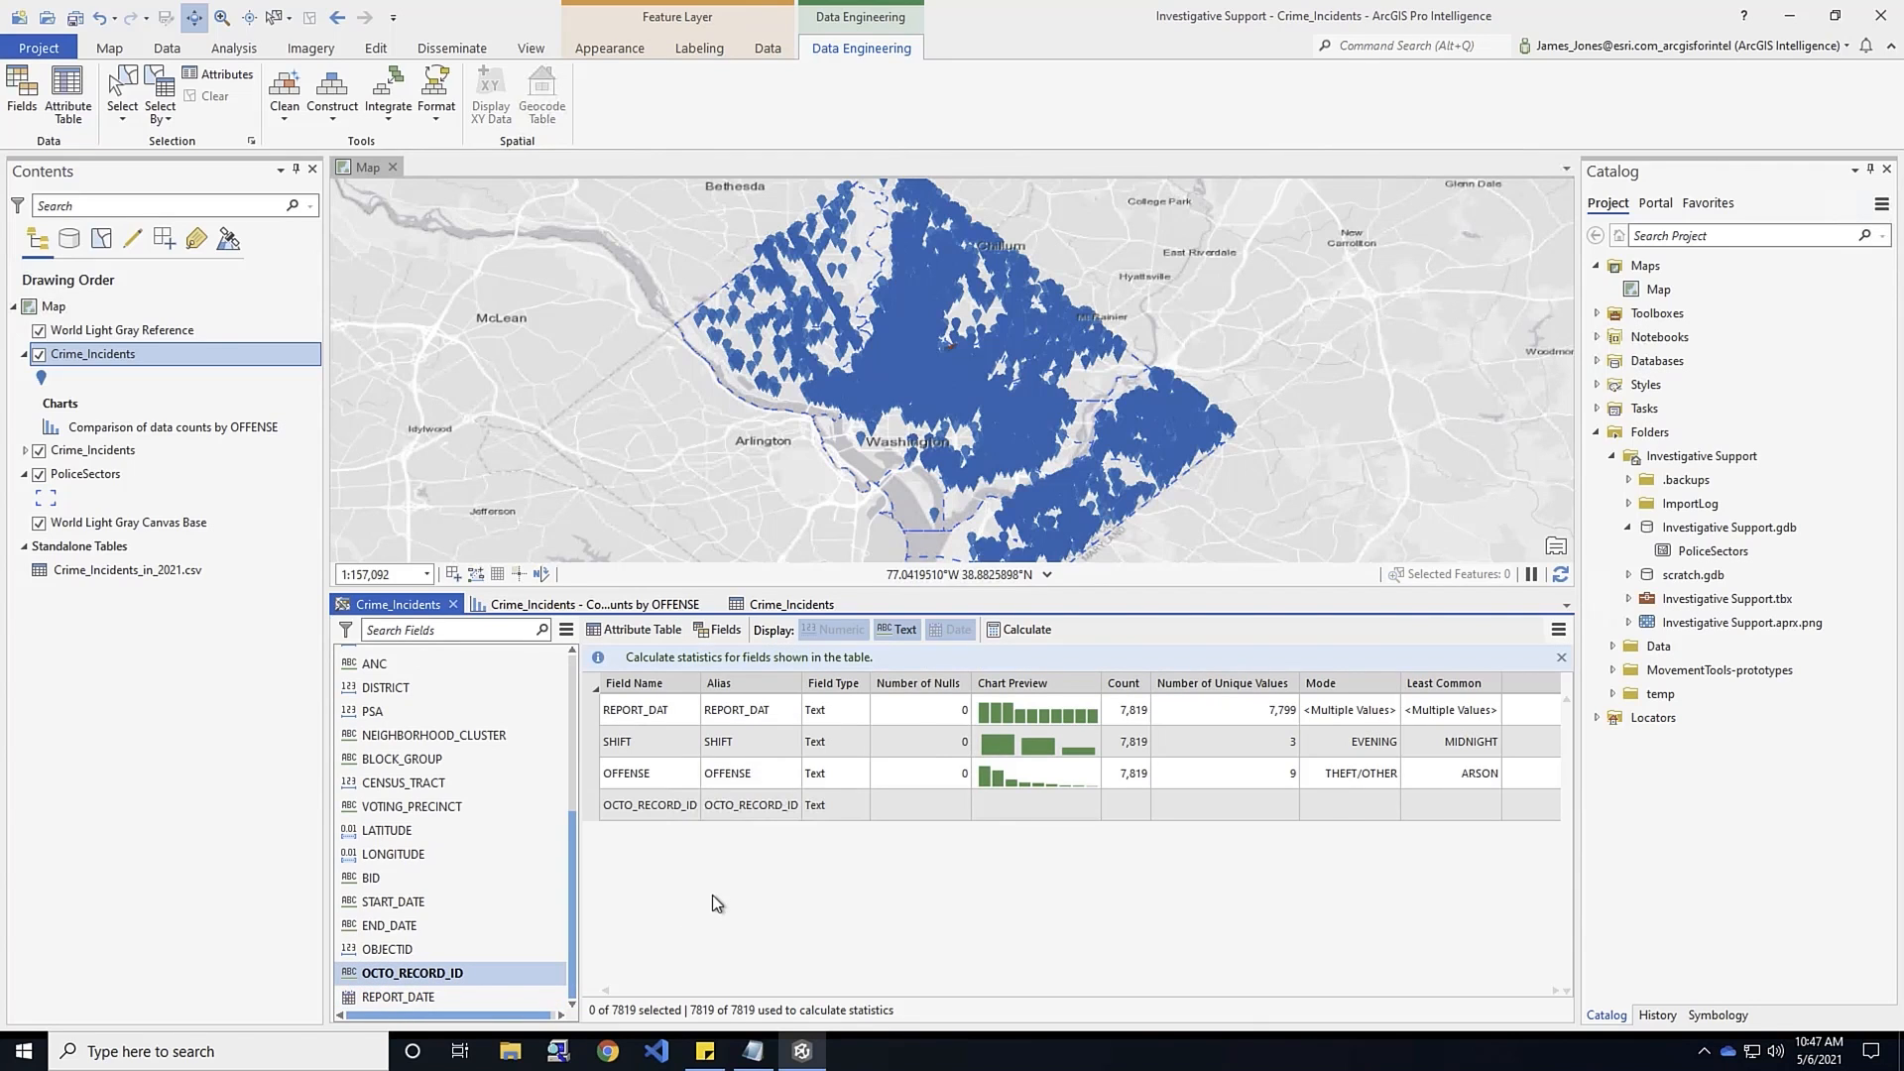
pyautogui.moveTo(382, 1000); pyautogui.dragTo(728, 914)
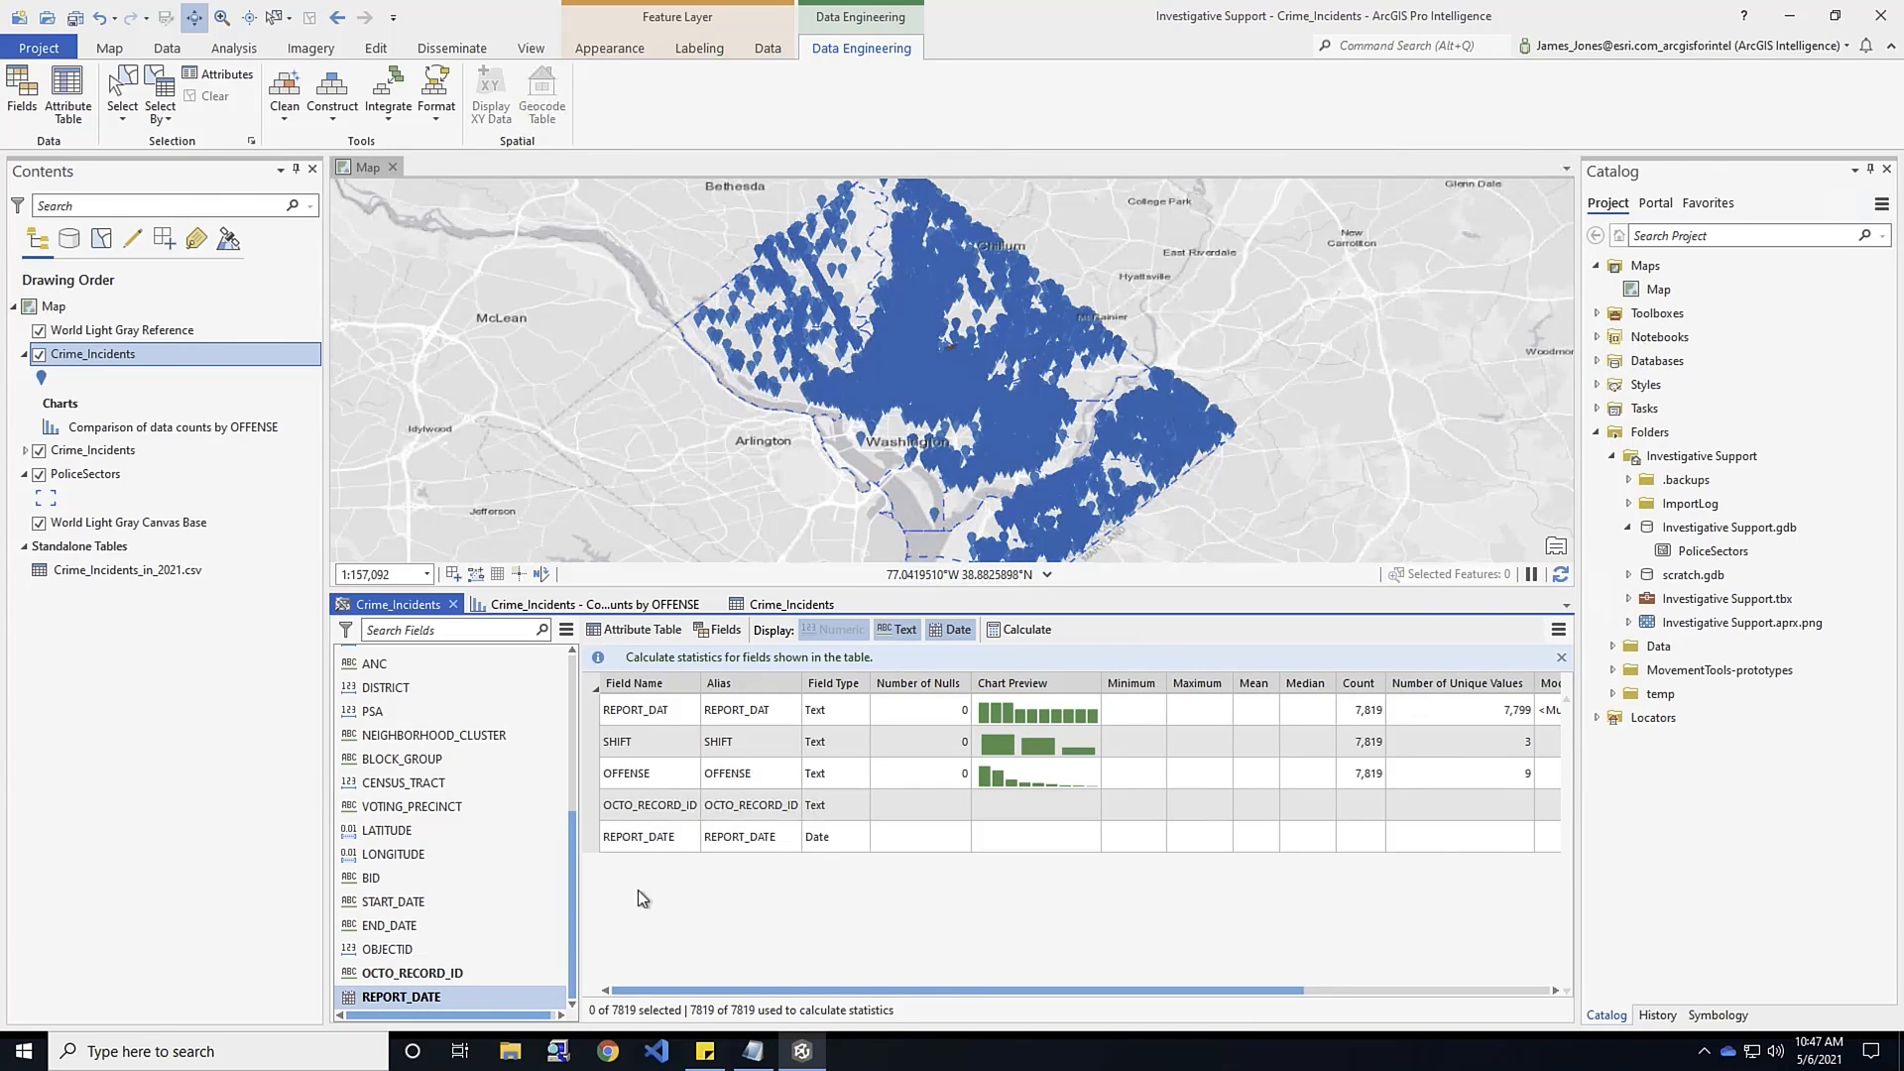
pyautogui.click(1008, 633)
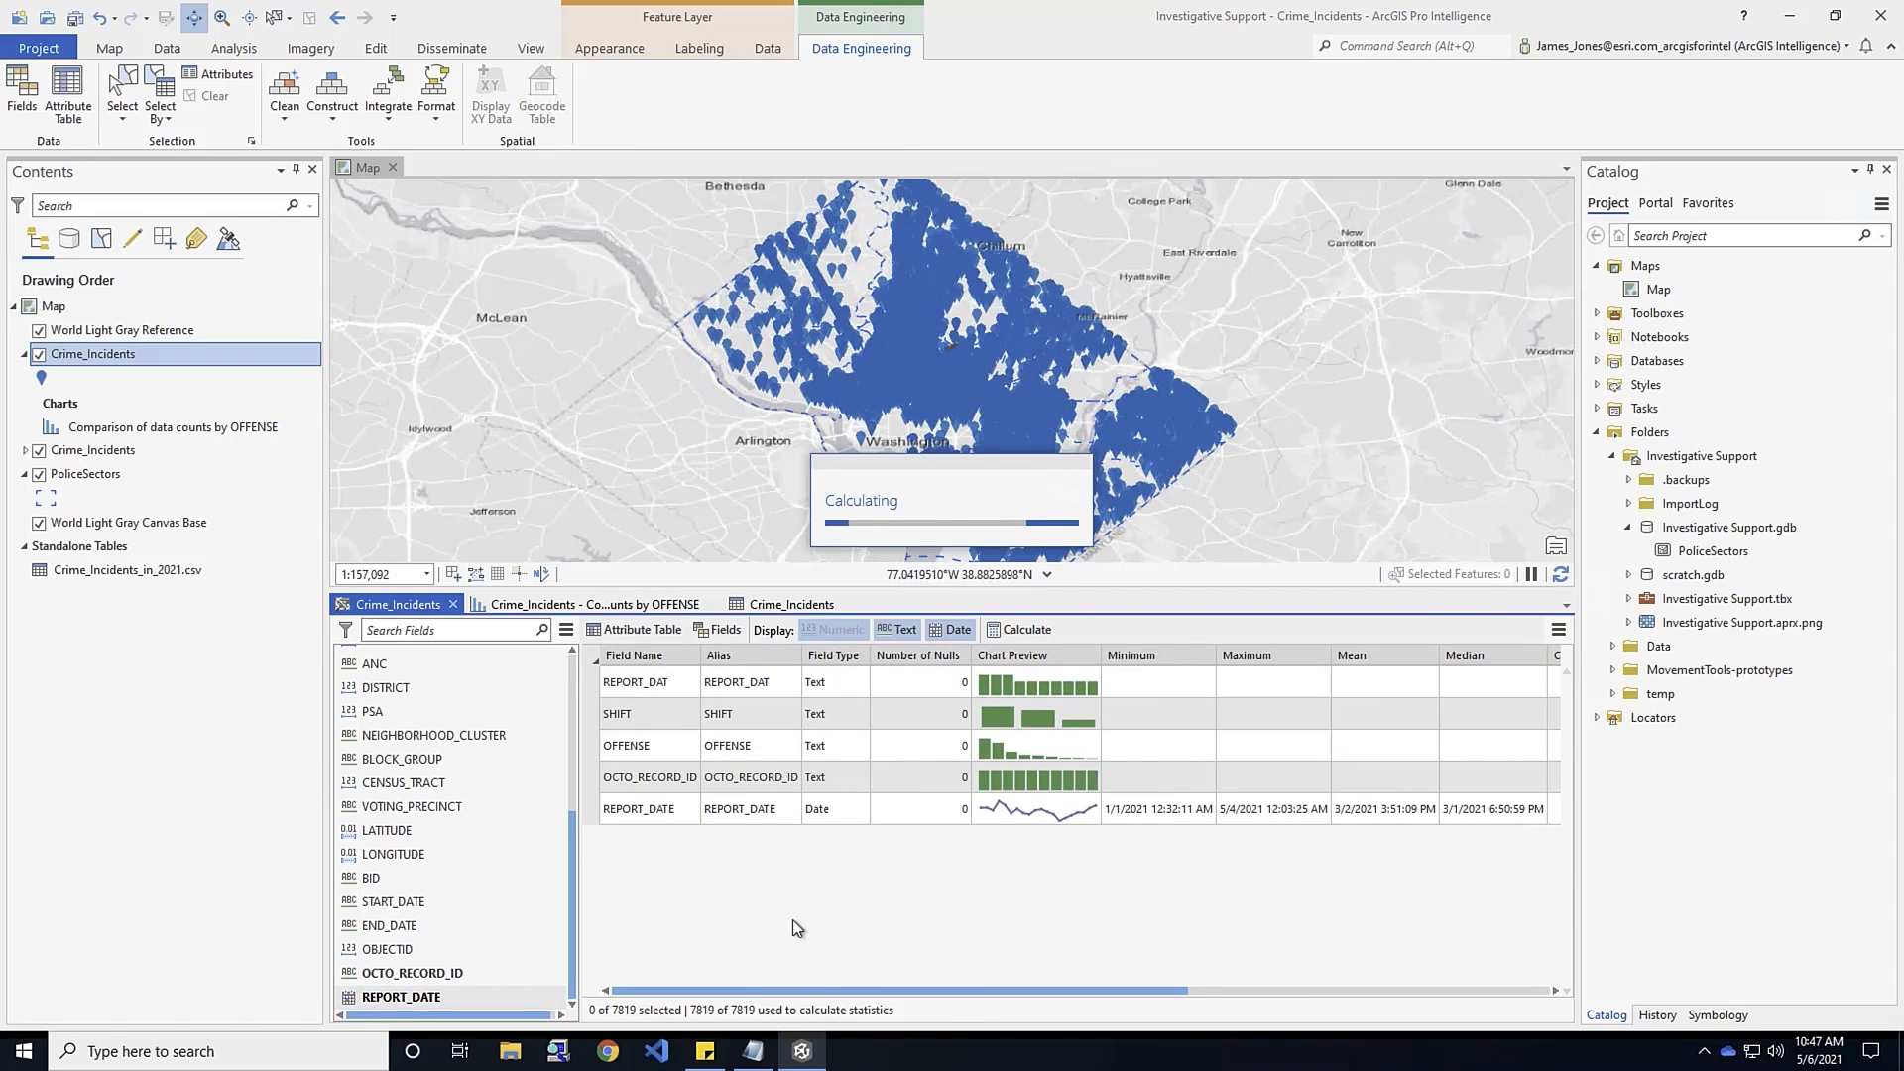
# Examine REPORT_DATE's chart preview and its minimum, maximum, mean, median and quartile statistics
pyautogui.click(745, 808)
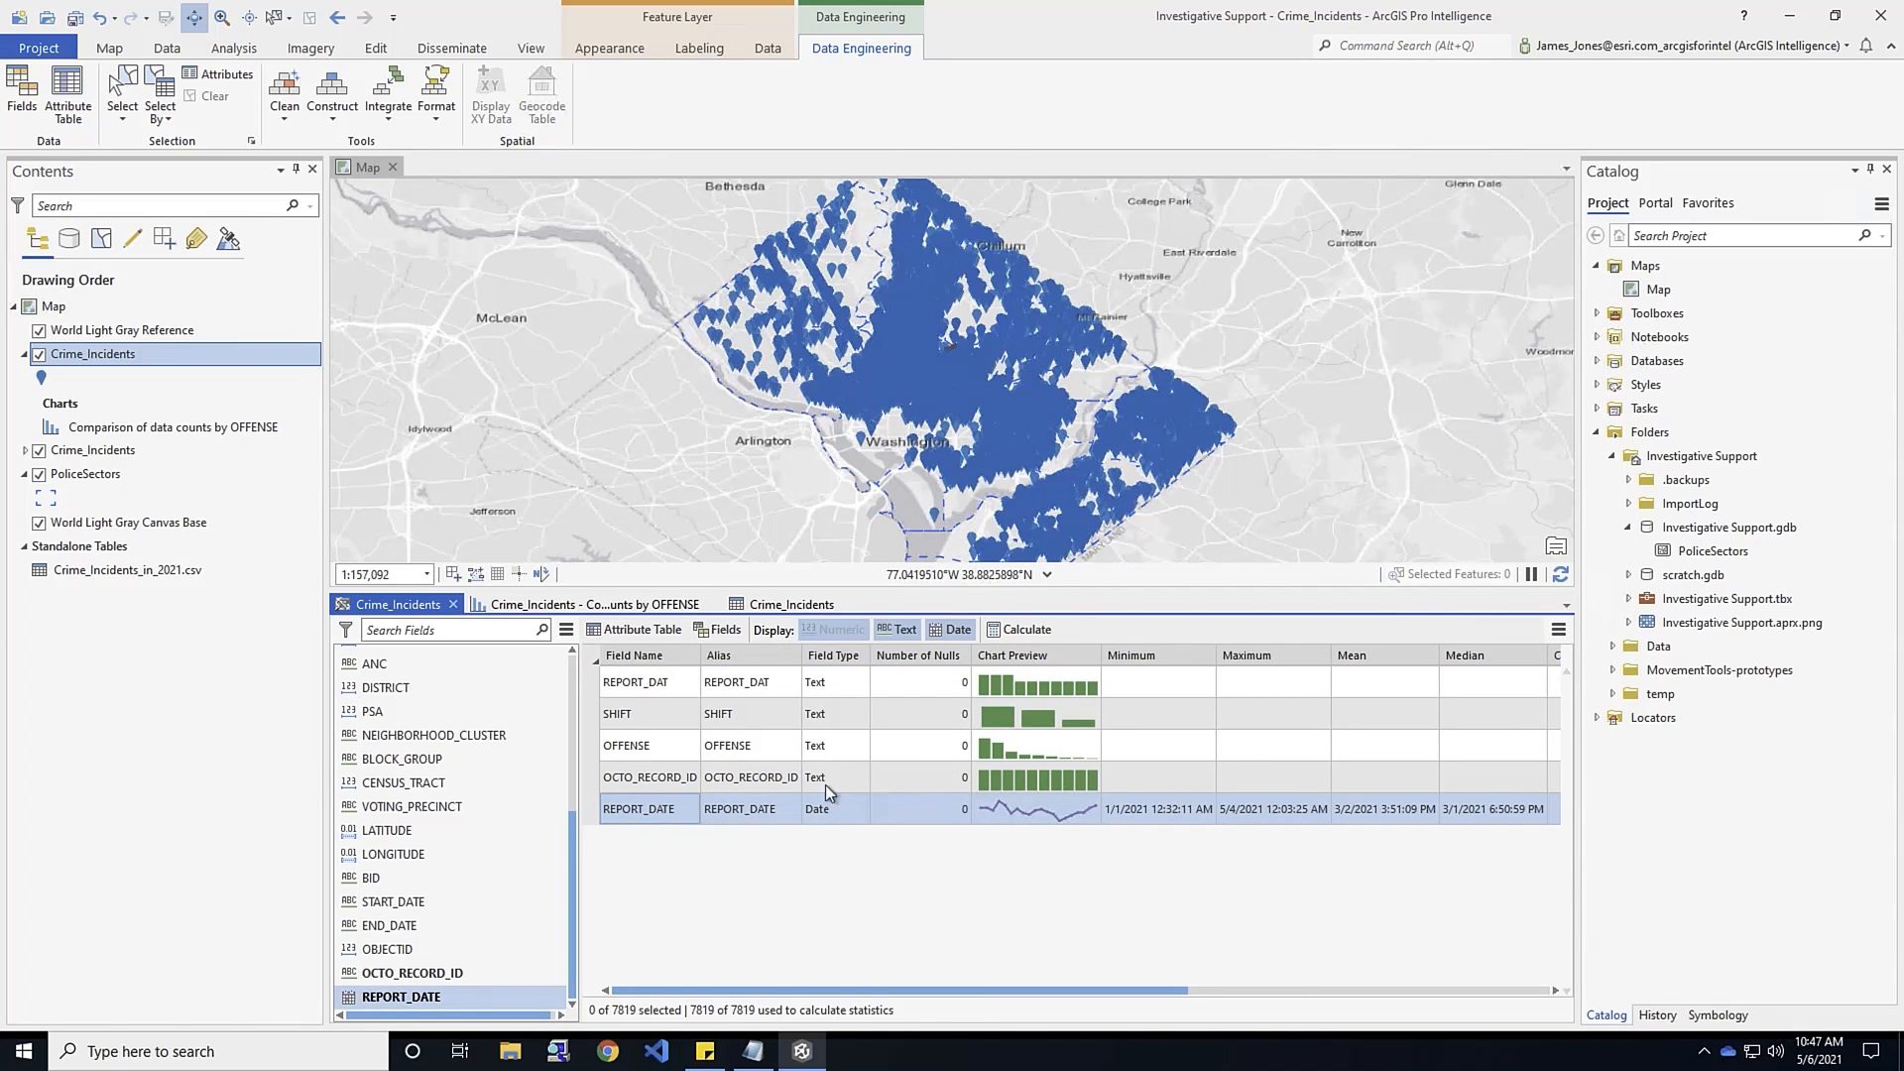
pyautogui.click(1022, 707)
pyautogui.click(1019, 818)
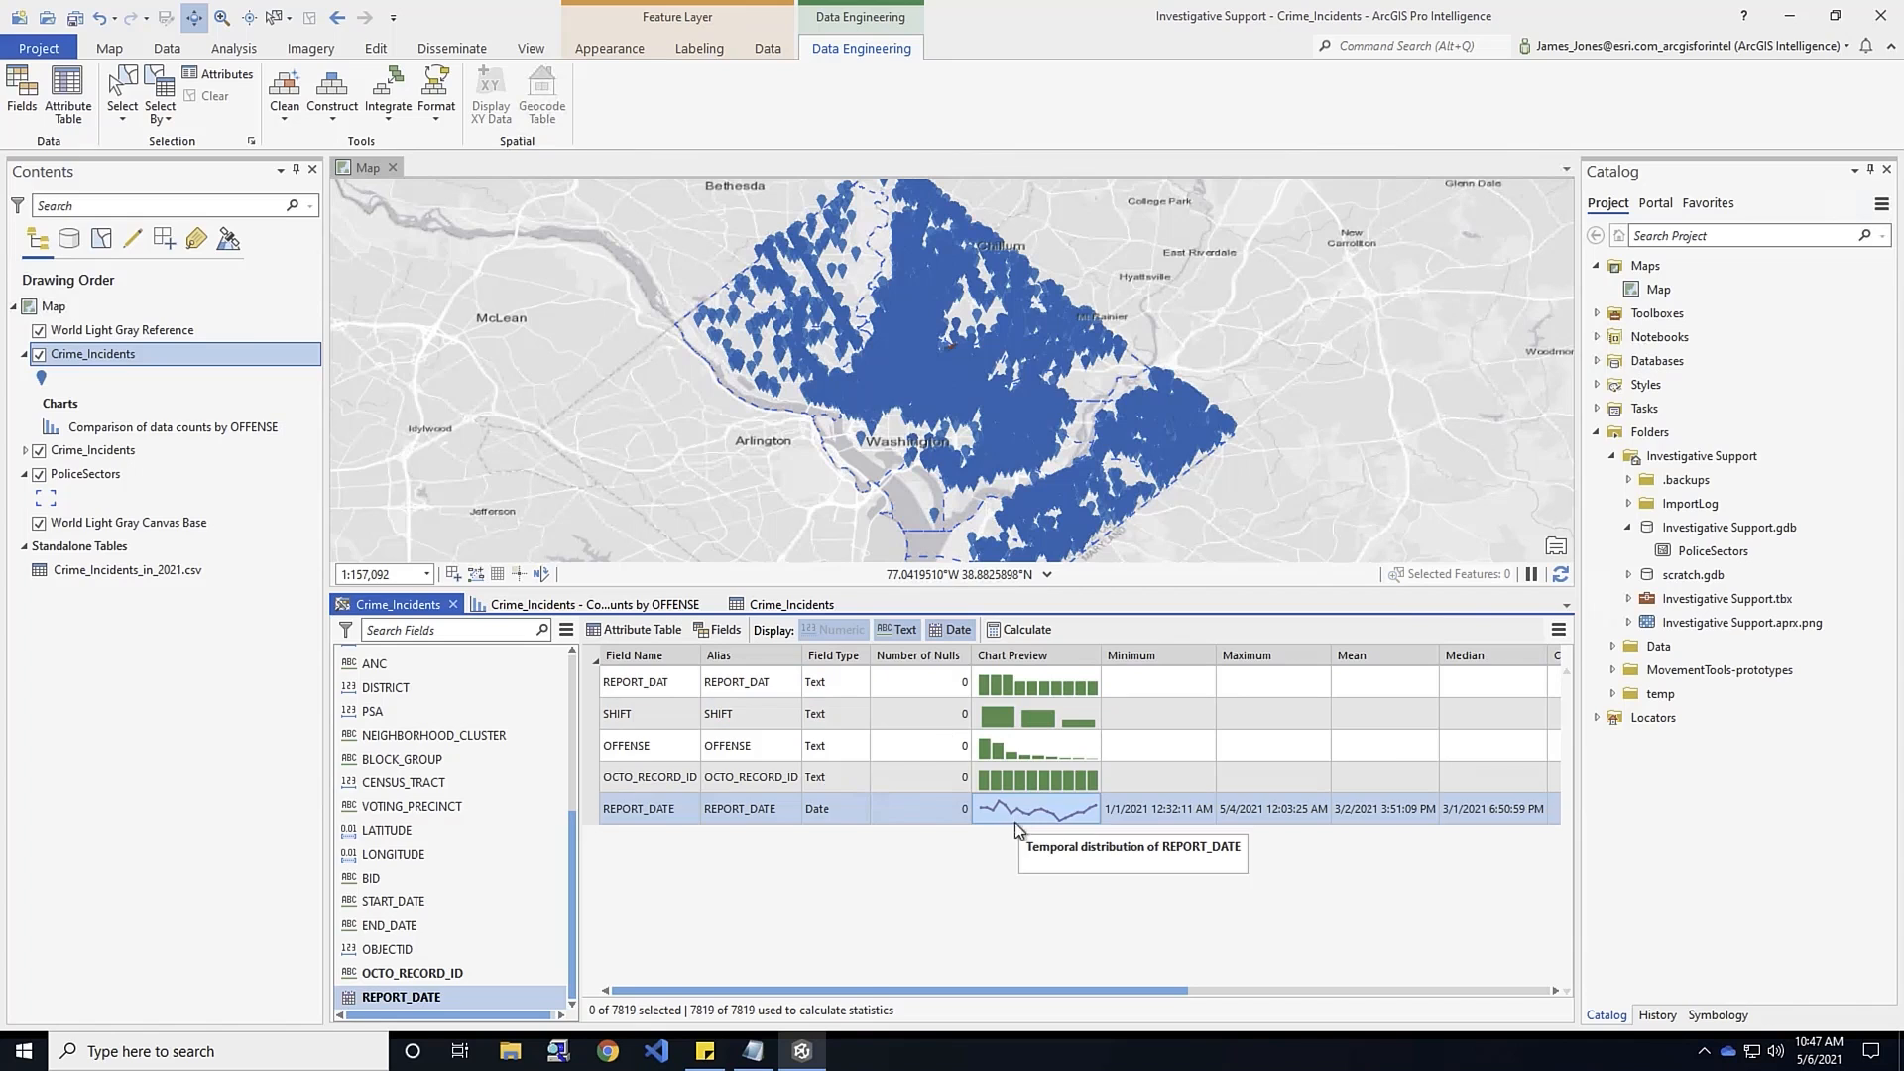
pyautogui.moveTo(858, 991); pyautogui.dragTo(1069, 1004)
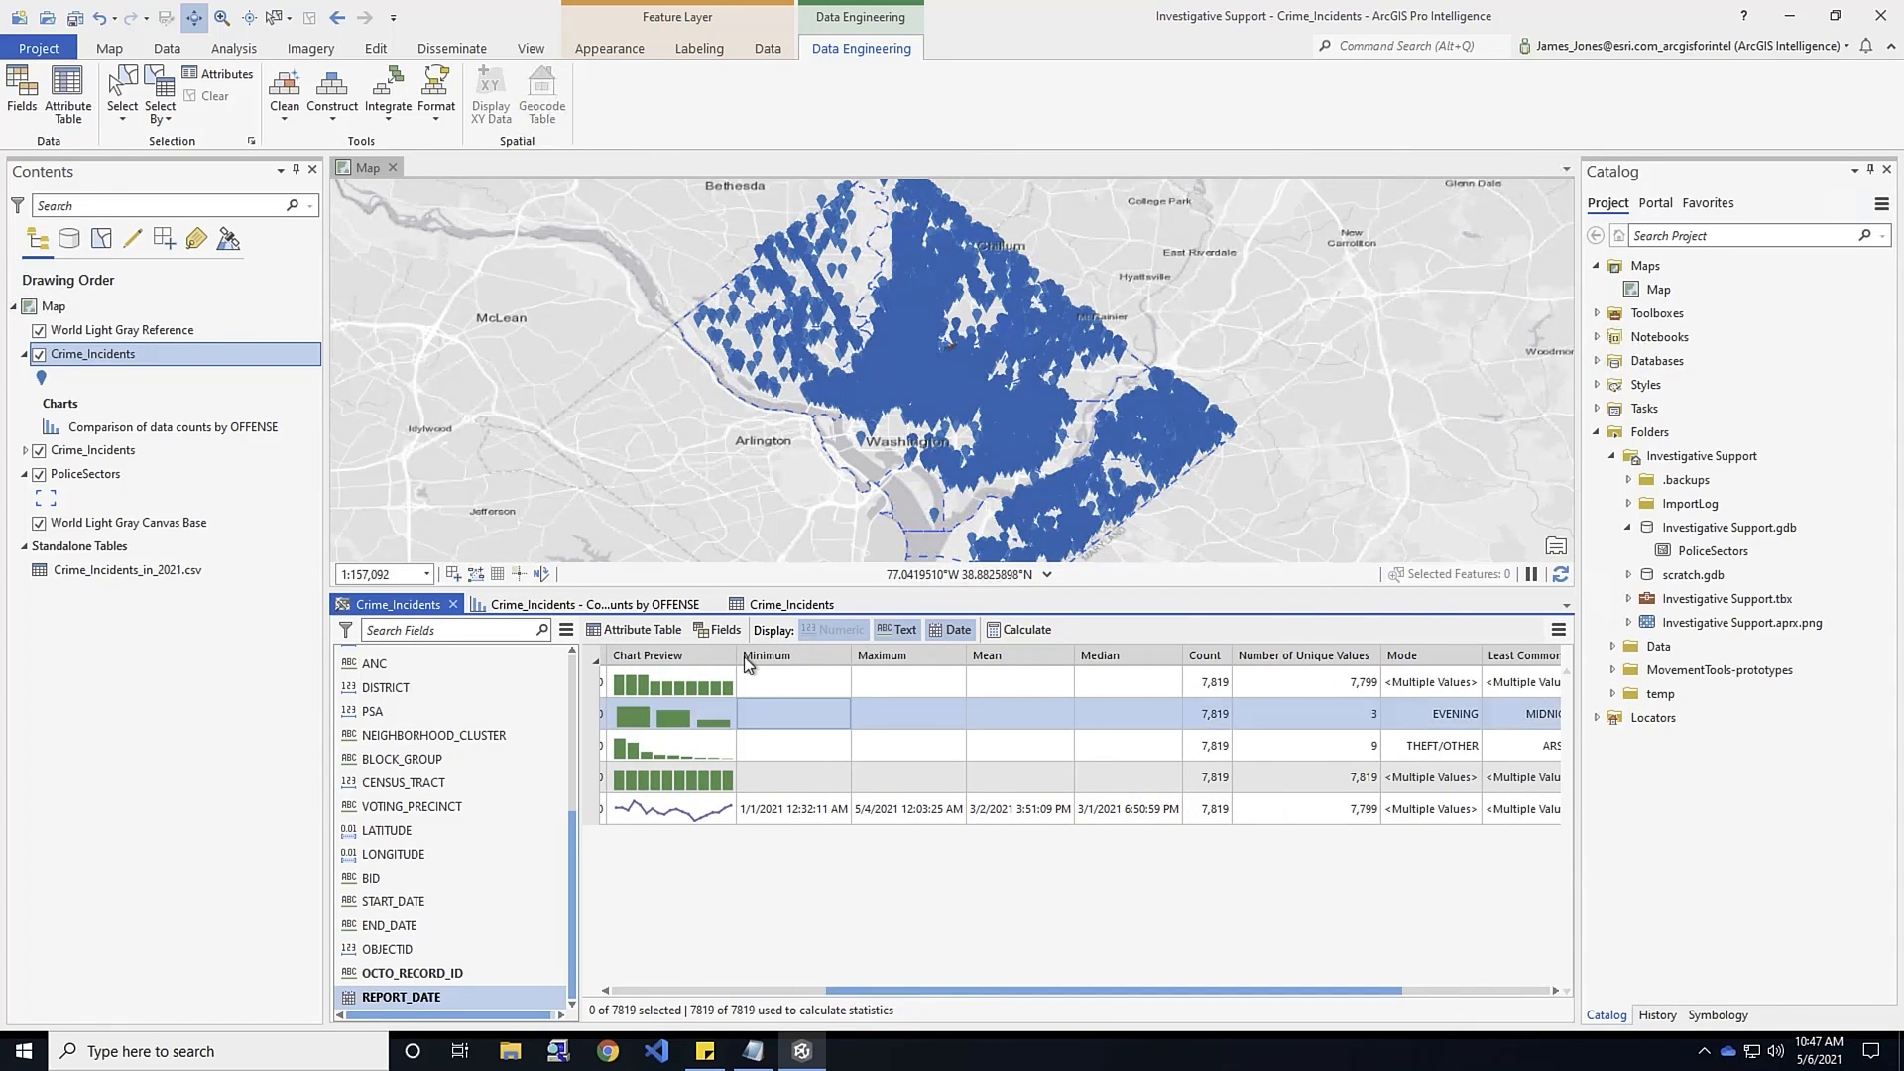
pyautogui.click(768, 807)
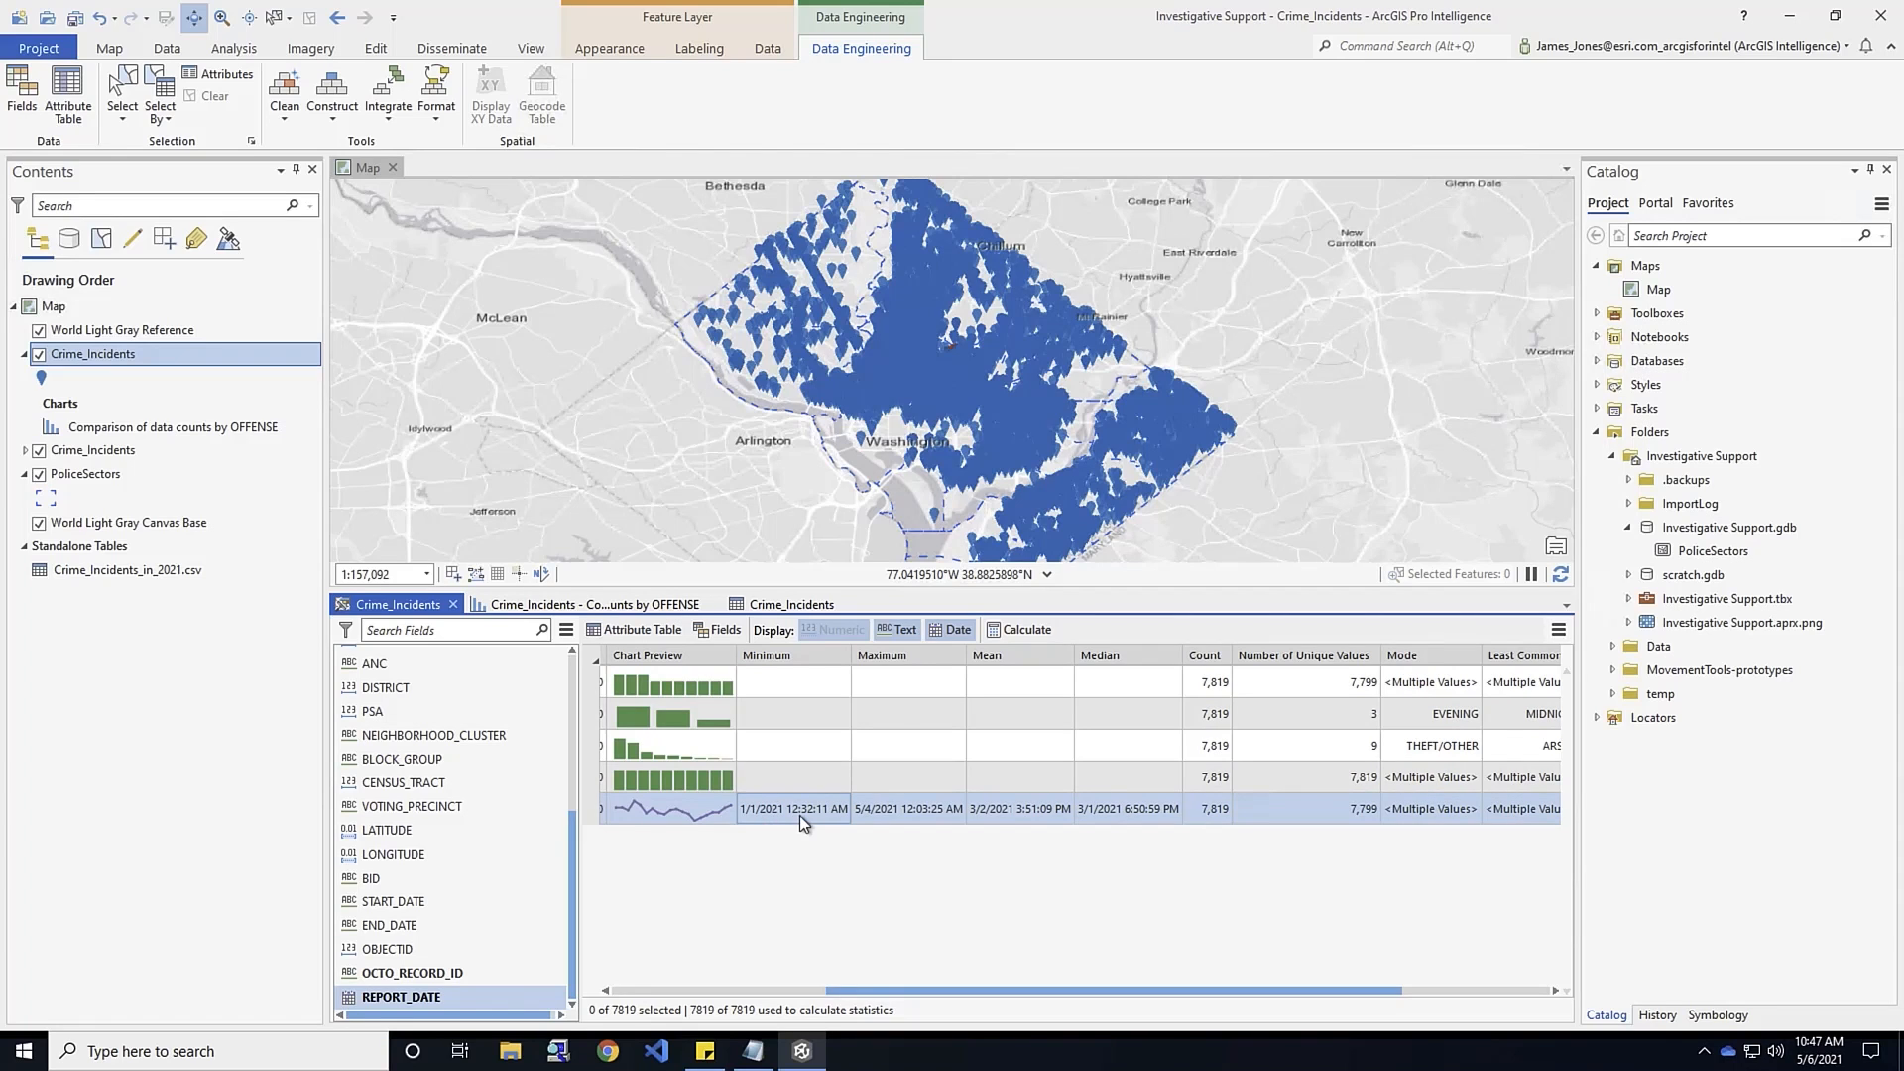
pyautogui.click(902, 811)
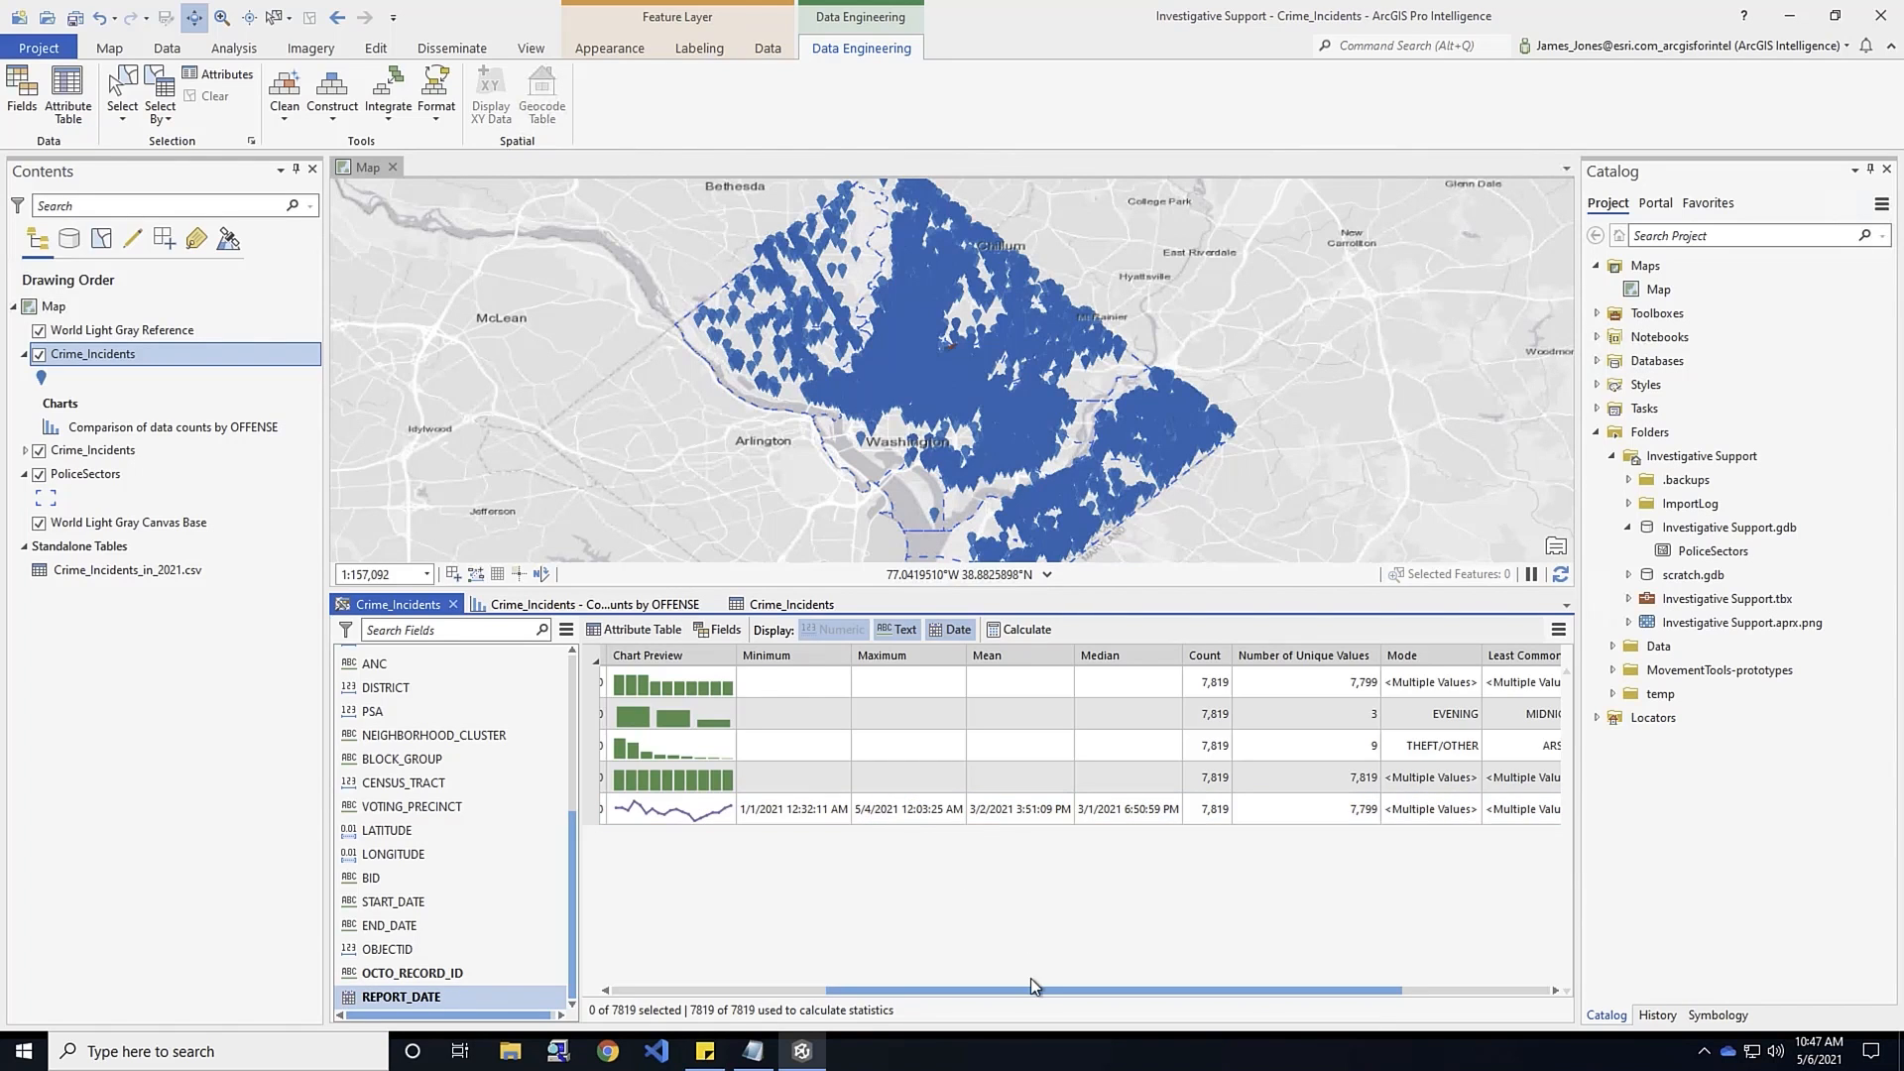
pyautogui.moveTo(1023, 992); pyautogui.dragTo(1295, 999)
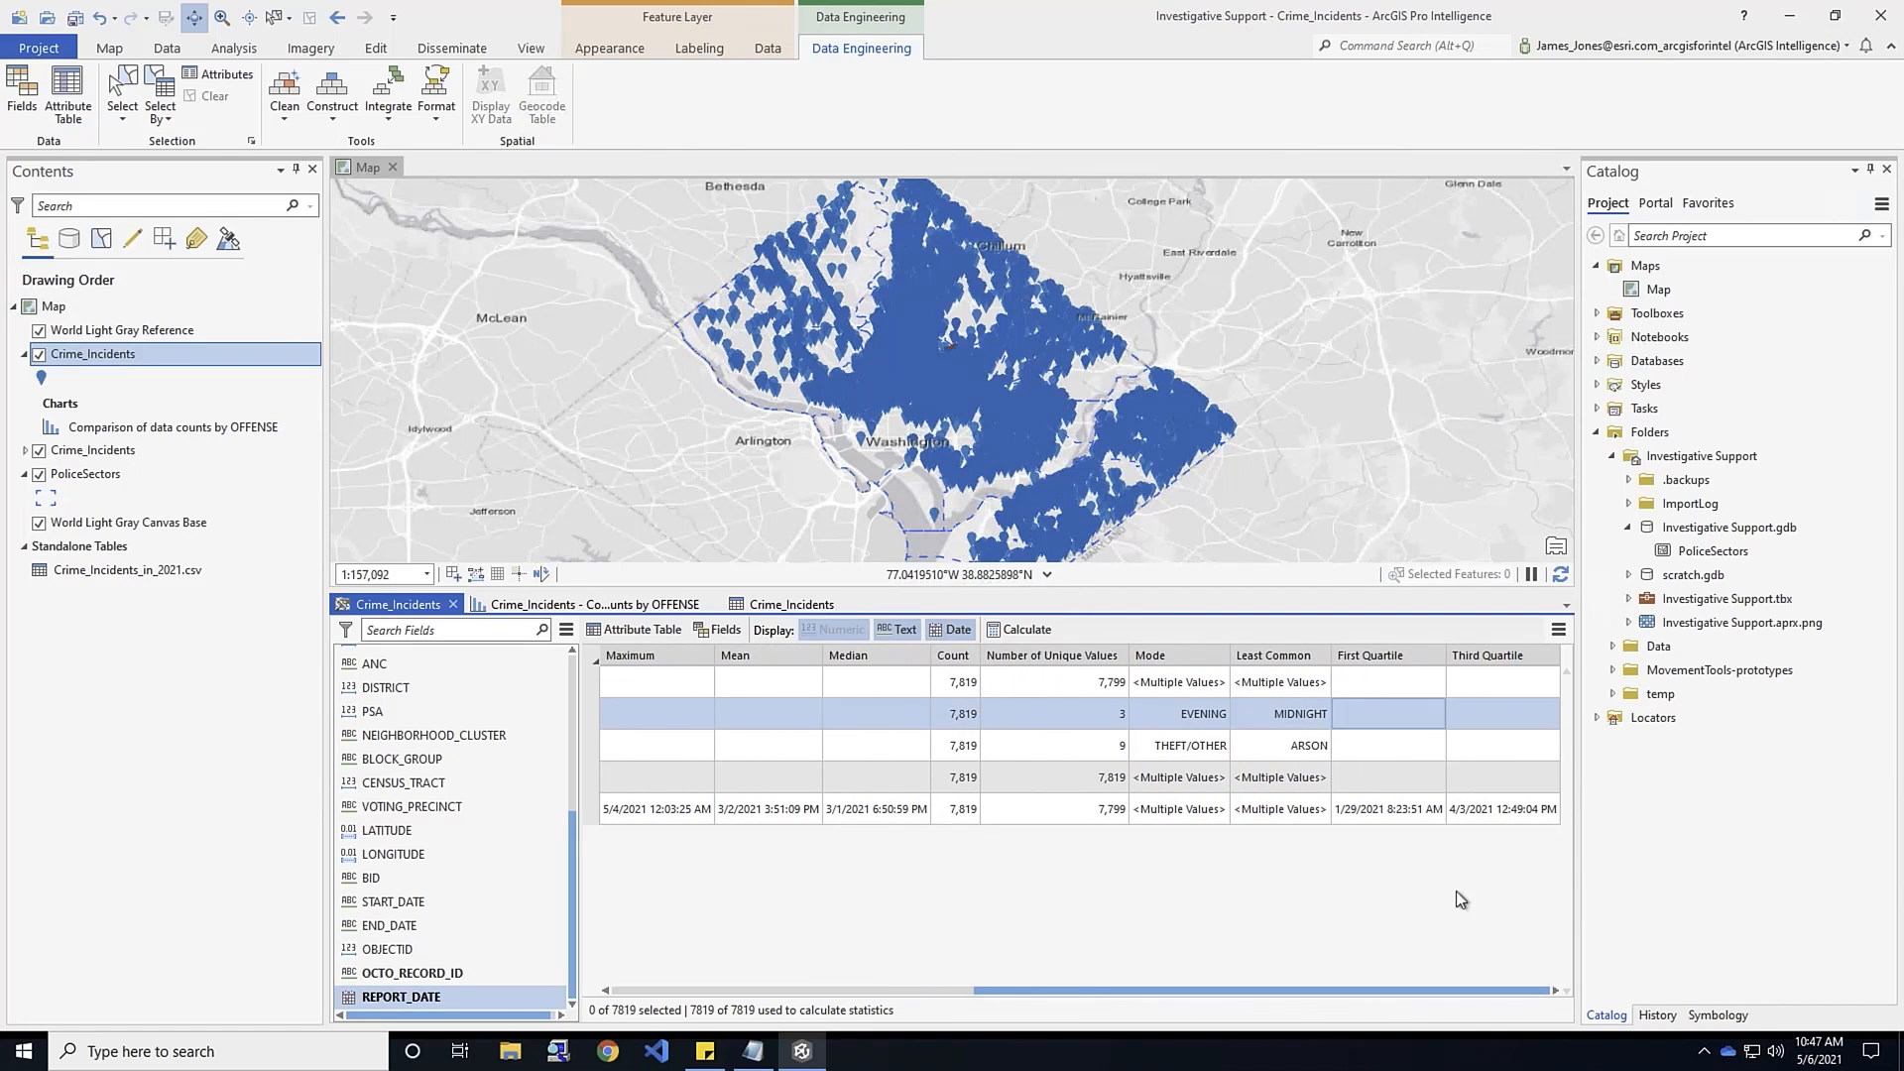
pyautogui.moveTo(1400, 990); pyautogui.dragTo(1050, 972)
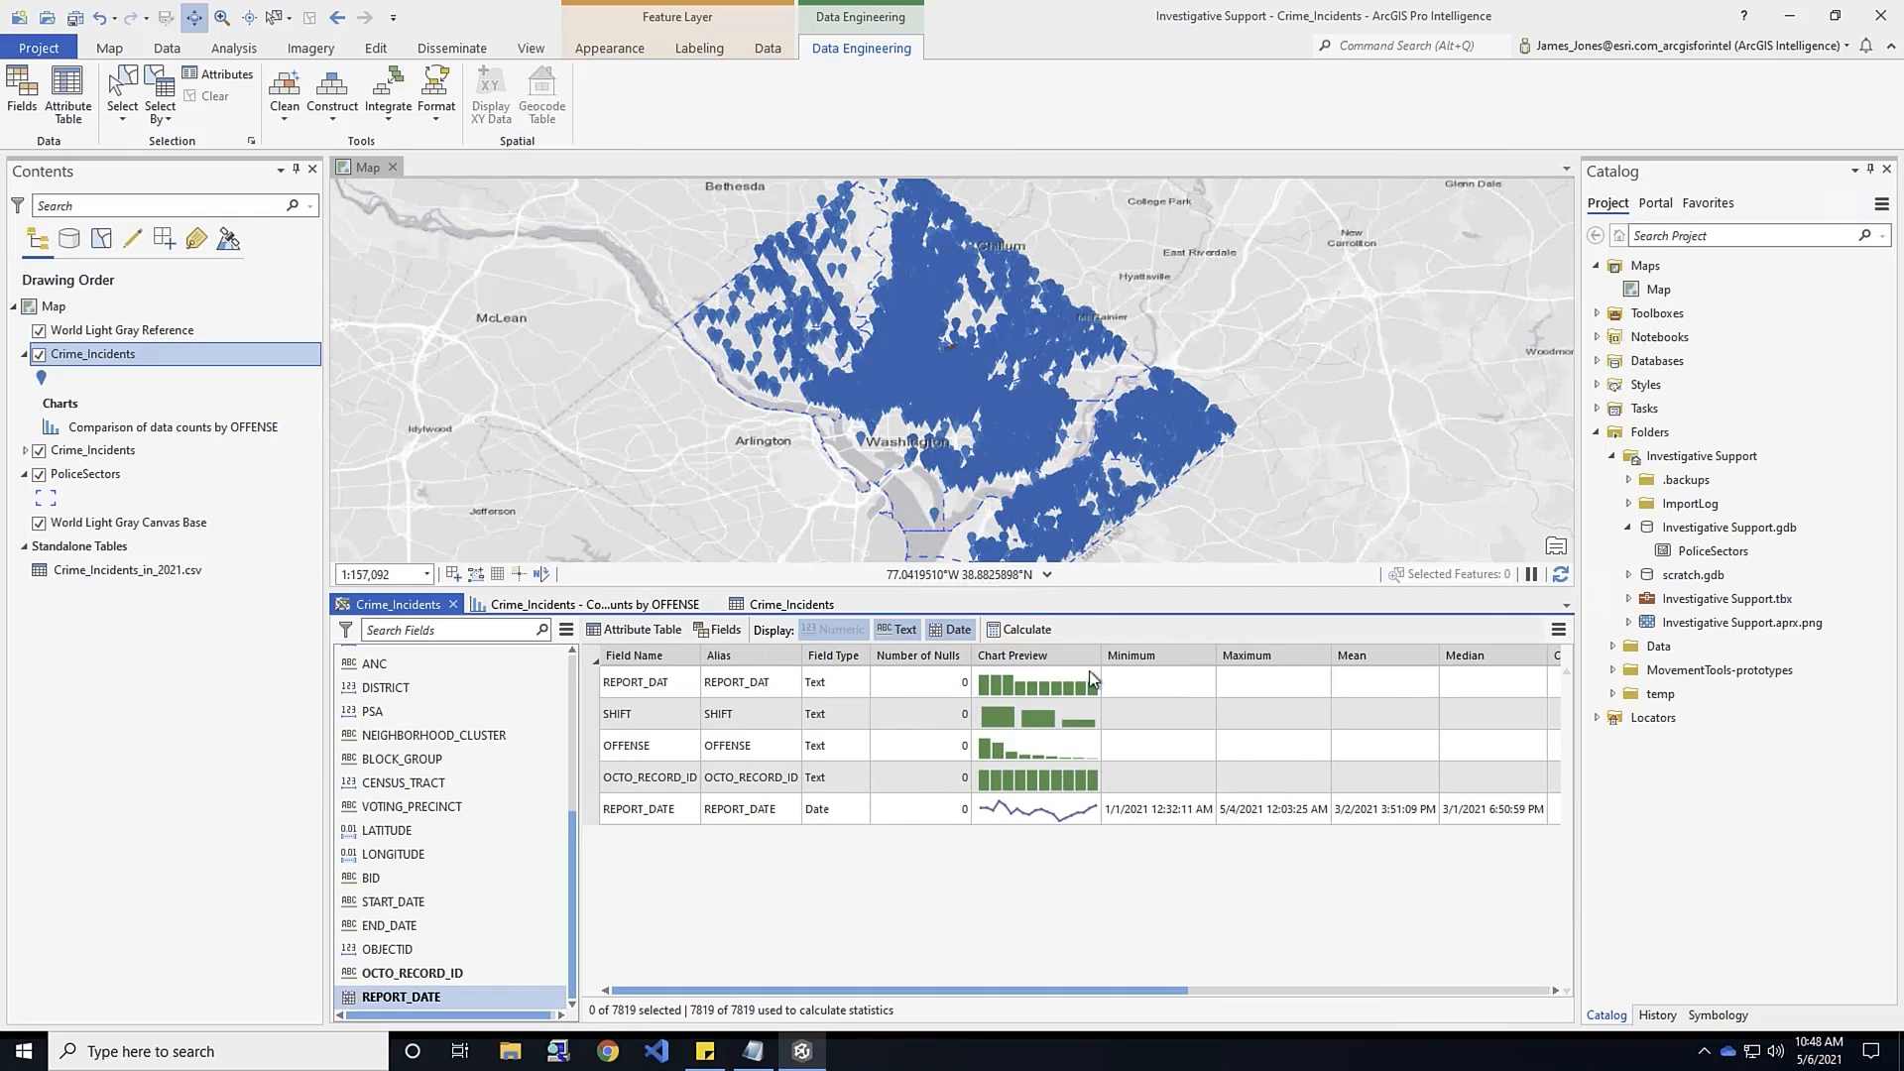
# Create a line chart of REPORT_DATE from its chart preview, view the counts over time, and close the chart view
pyautogui.click(1011, 813)
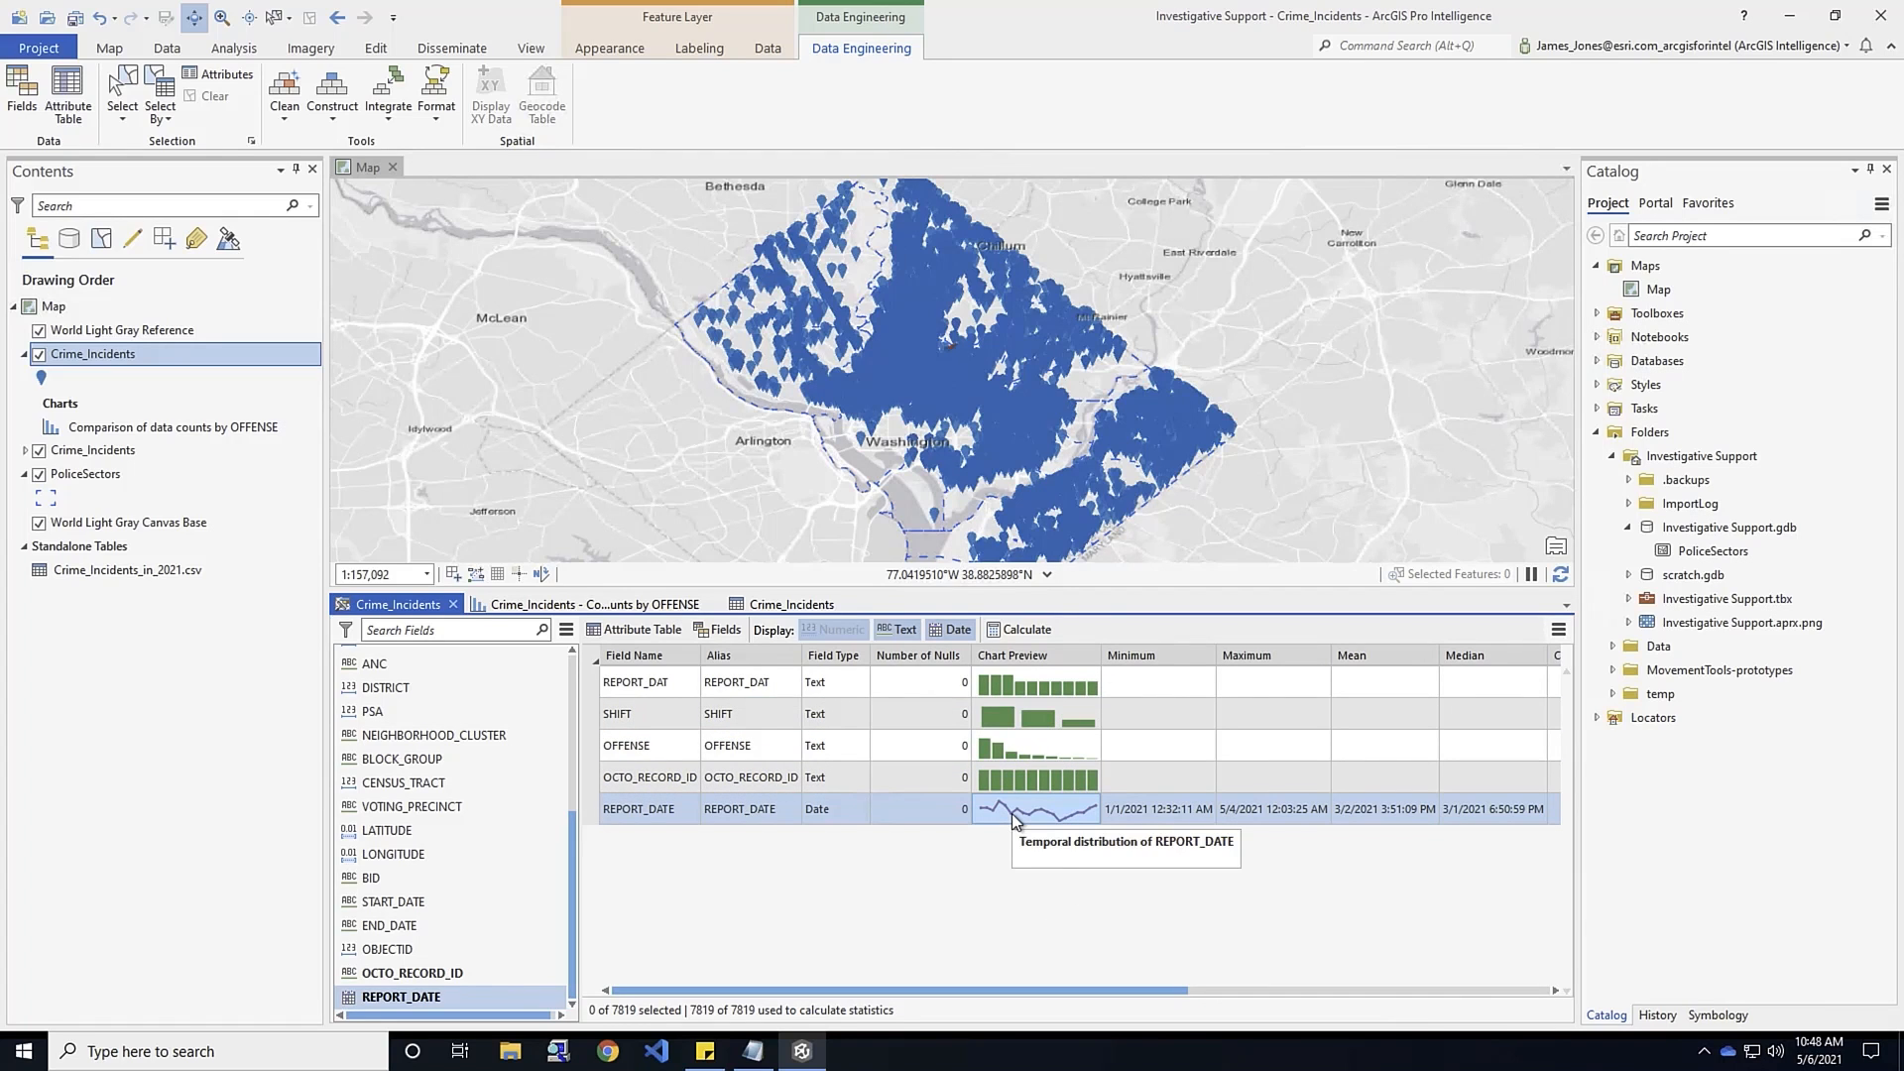
pyautogui.rightClick(1012, 813)
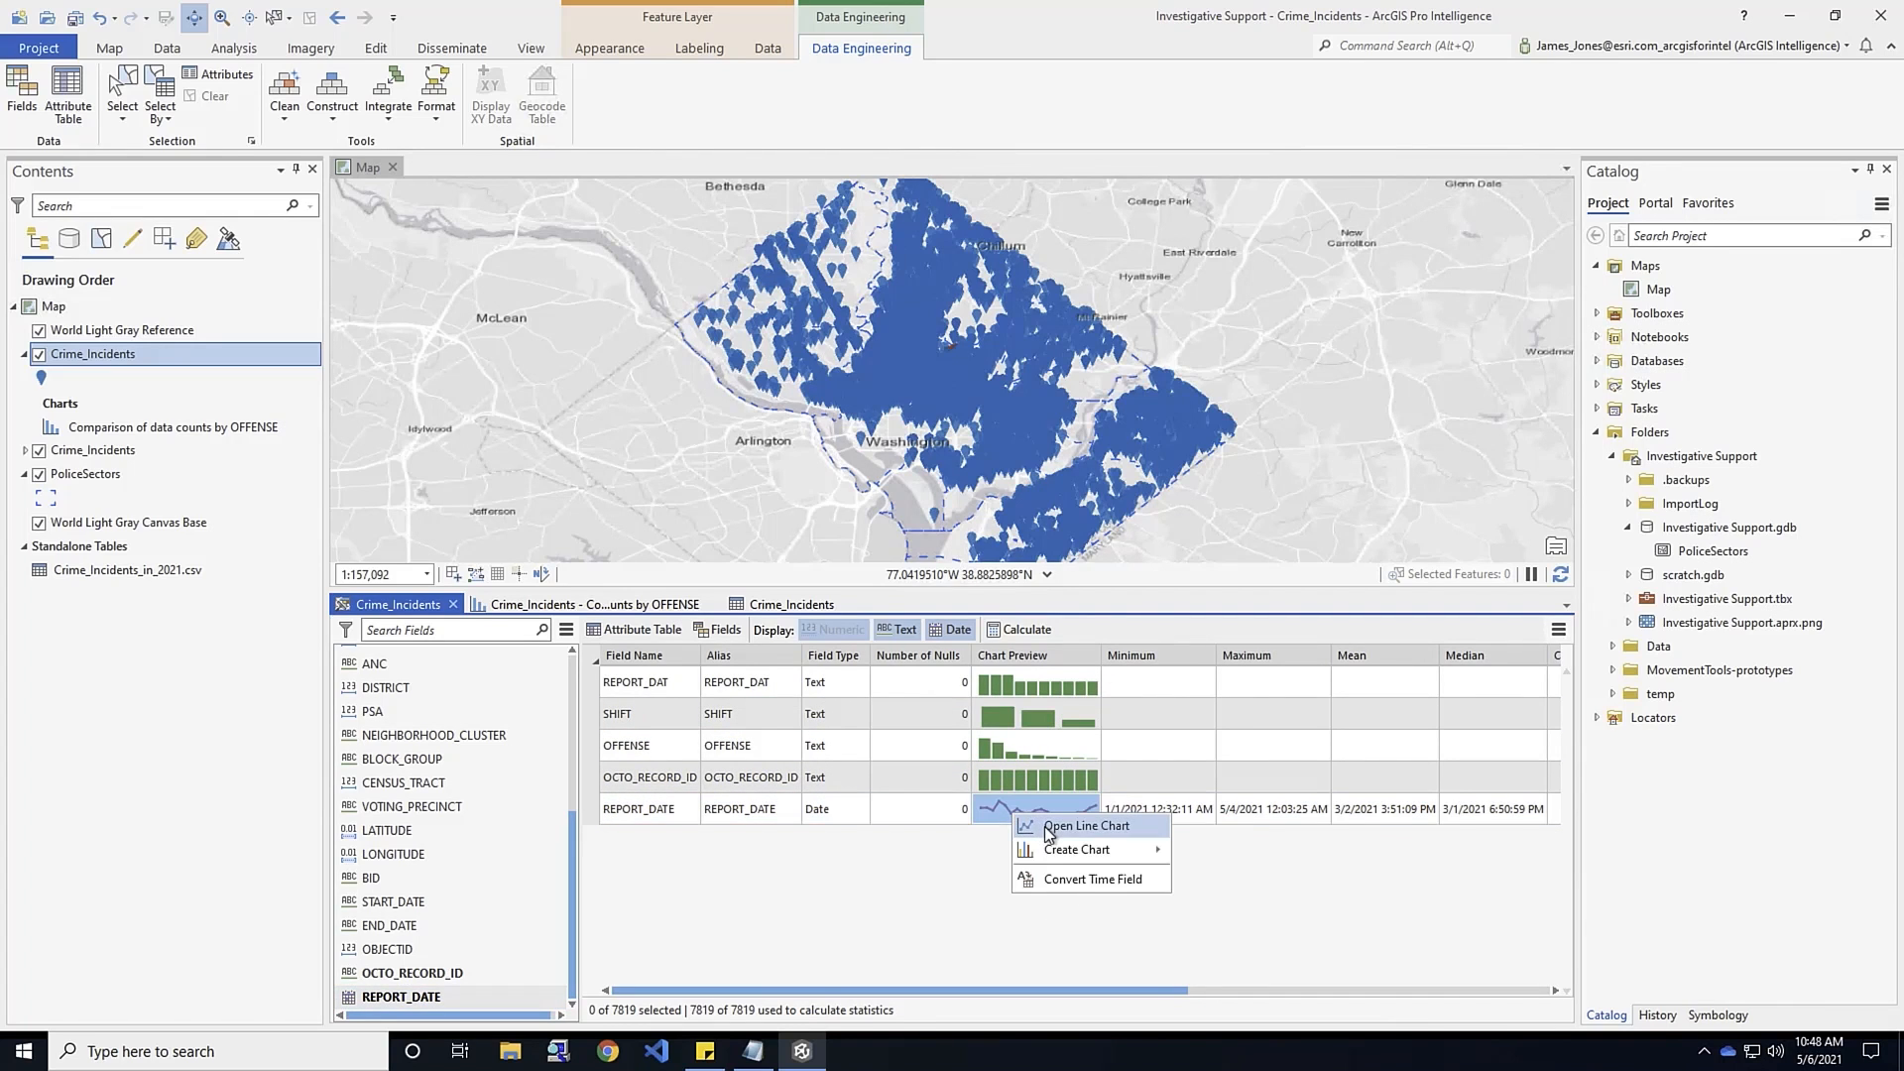
pyautogui.click(1049, 831)
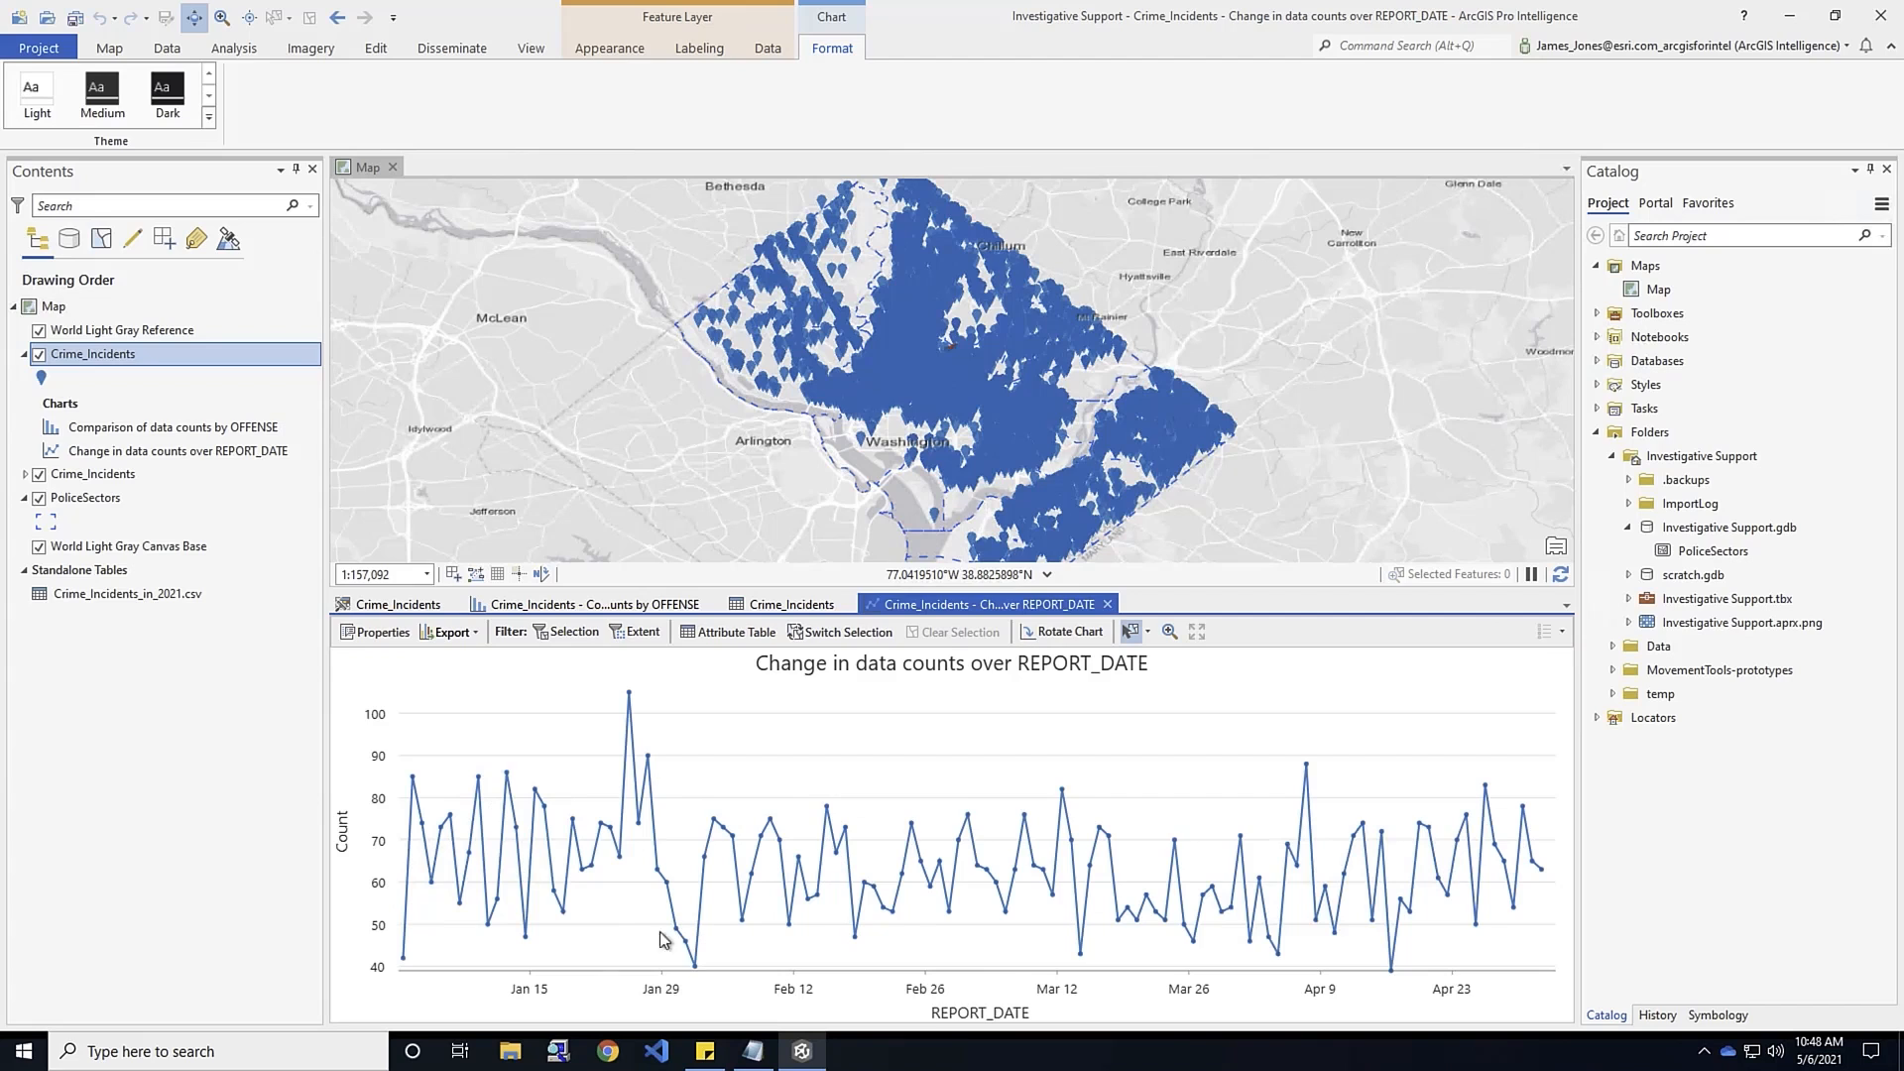
pyautogui.click(1106, 605)
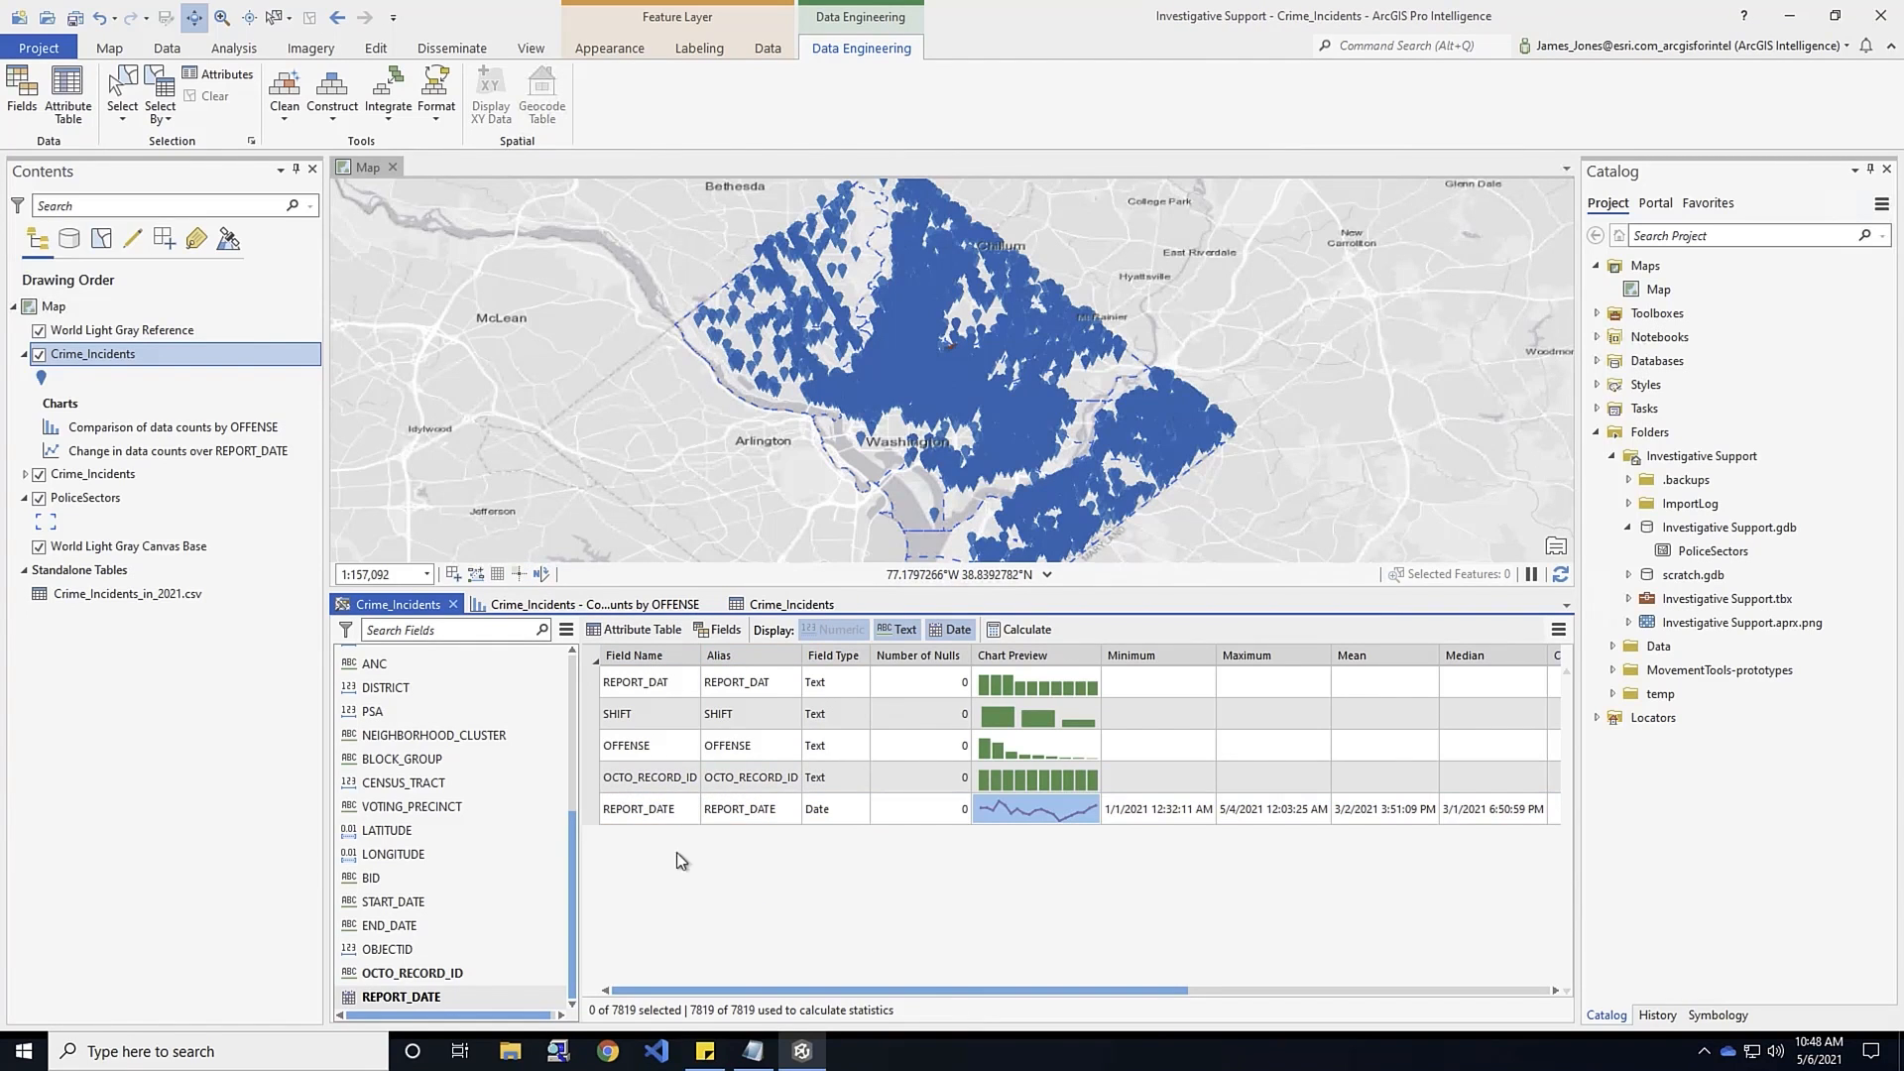
# Build a definition query on the upper Crime_Incidents layer where OFFENSE is equal to ARSON
pyautogui.click(103, 354)
pyautogui.rightClick(105, 356)
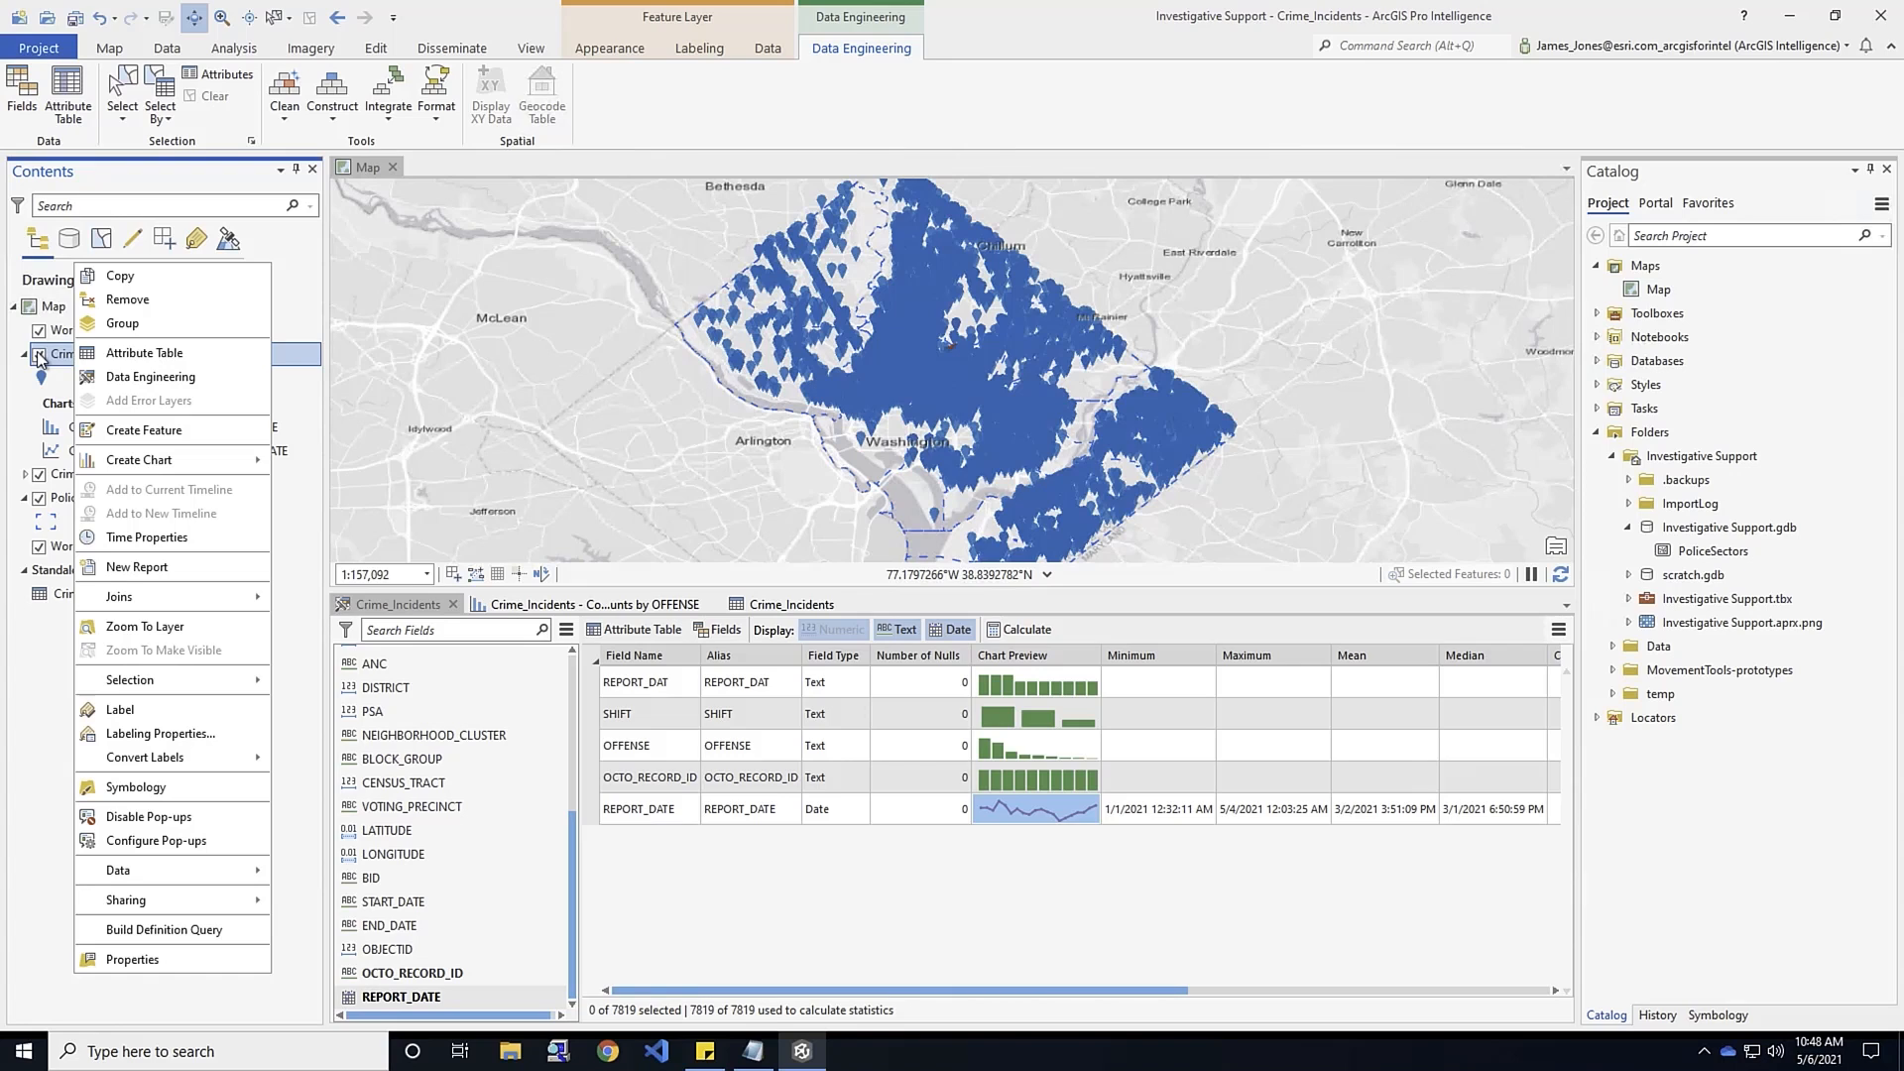
pyautogui.click(164, 929)
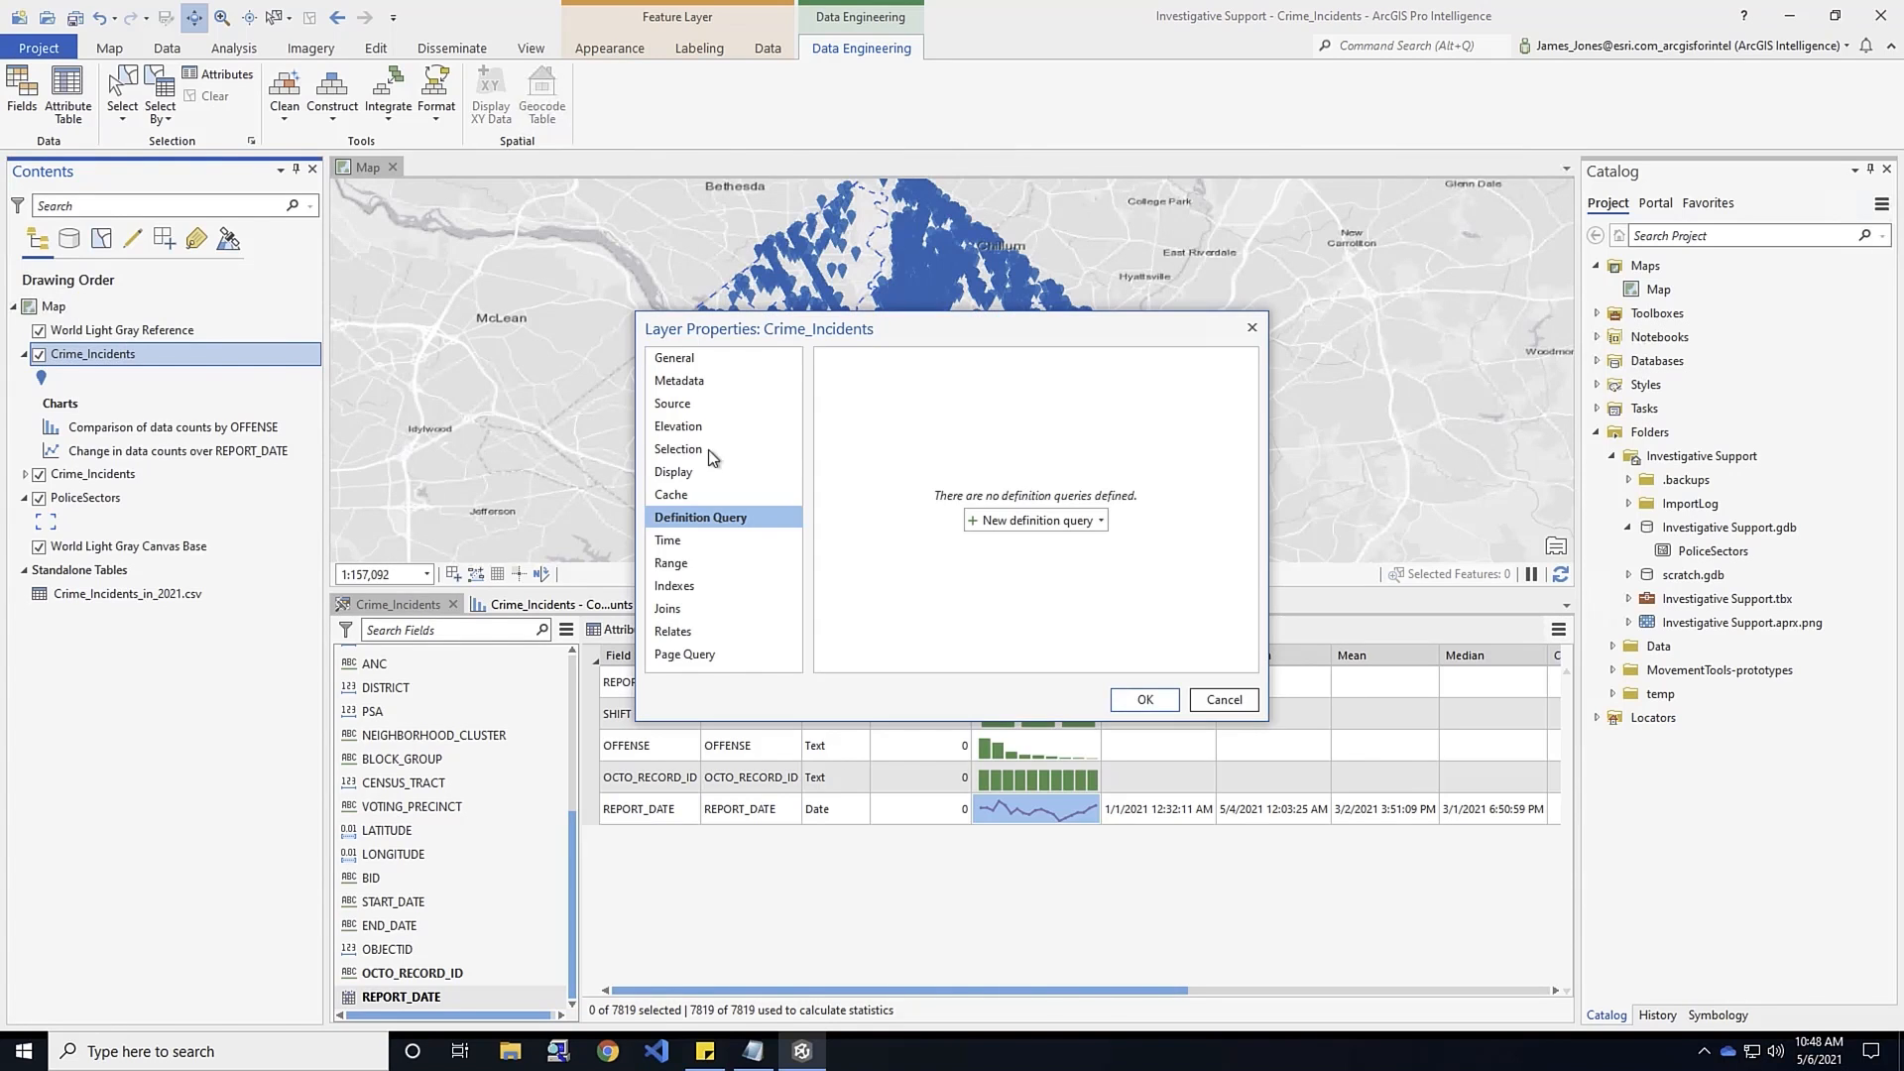
pyautogui.click(1029, 519)
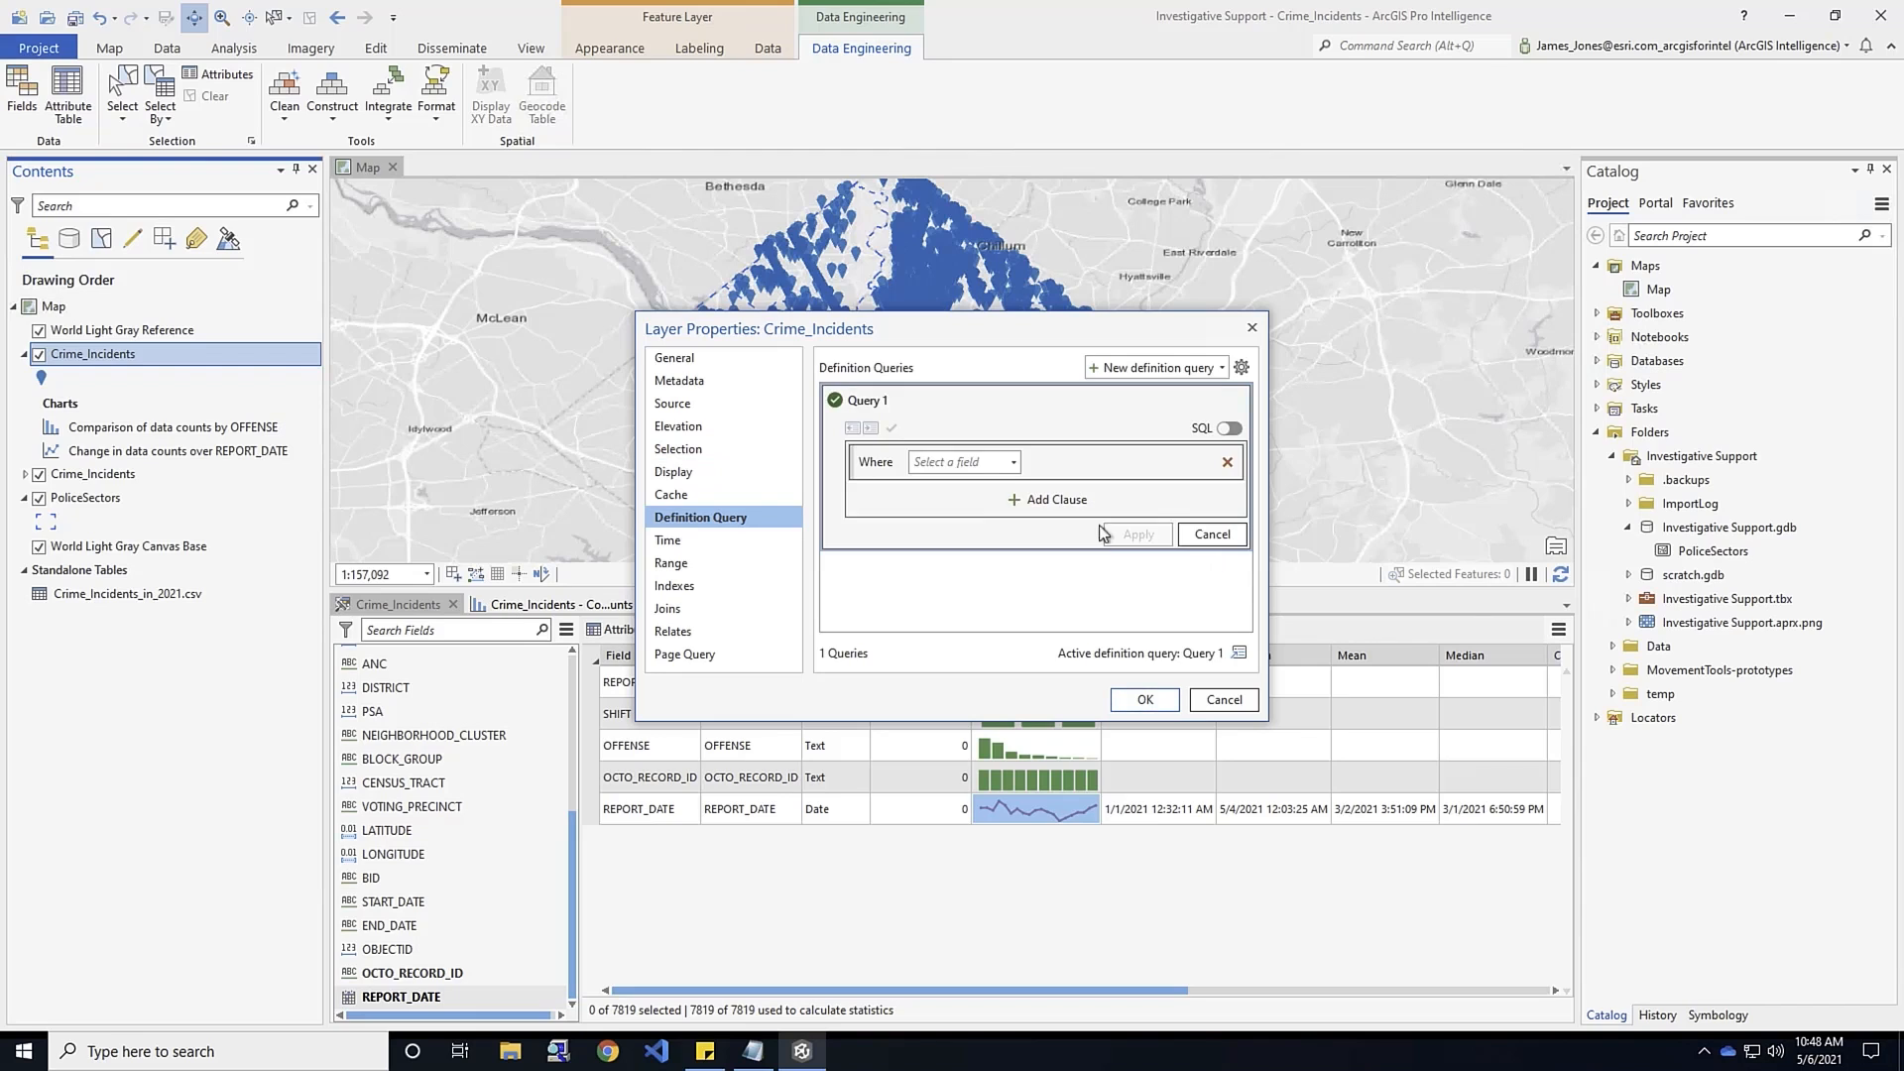
pyautogui.click(1018, 463)
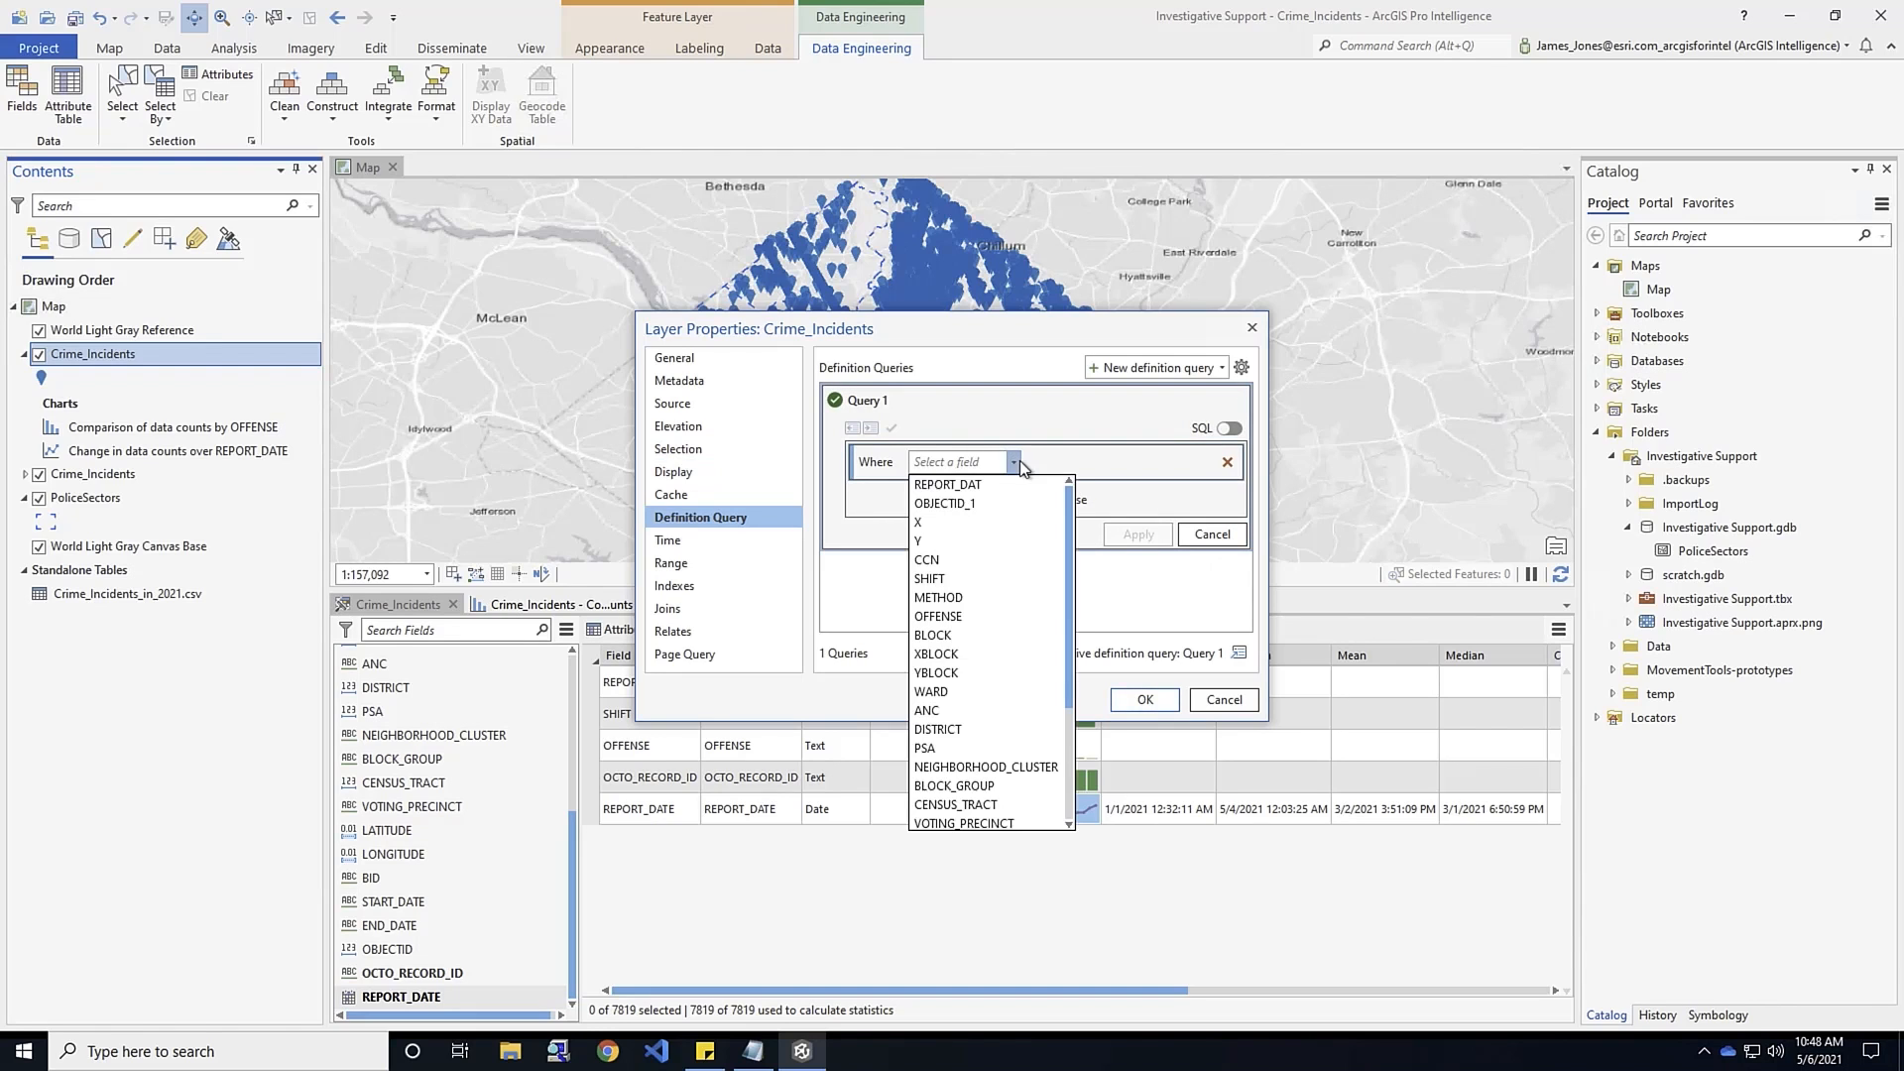
pyautogui.click(947, 617)
pyautogui.click(1205, 463)
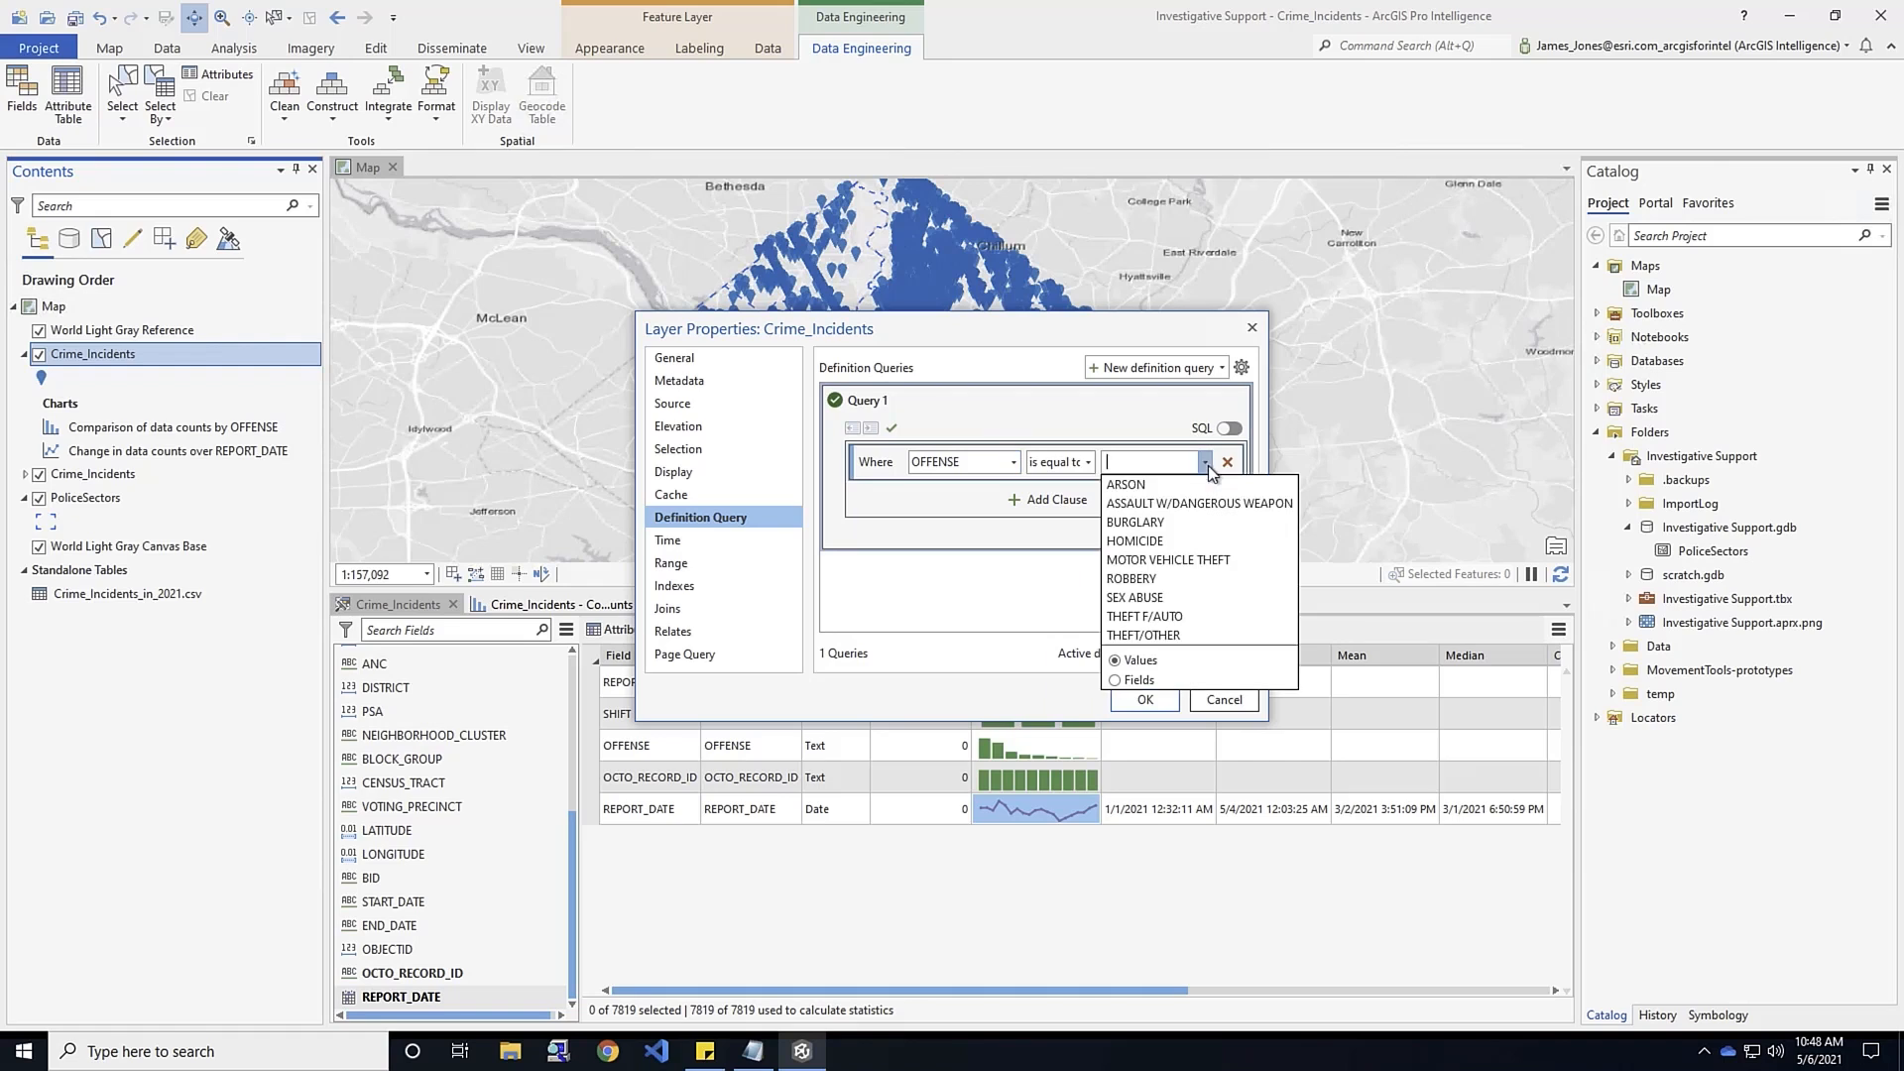
pyautogui.click(1168, 486)
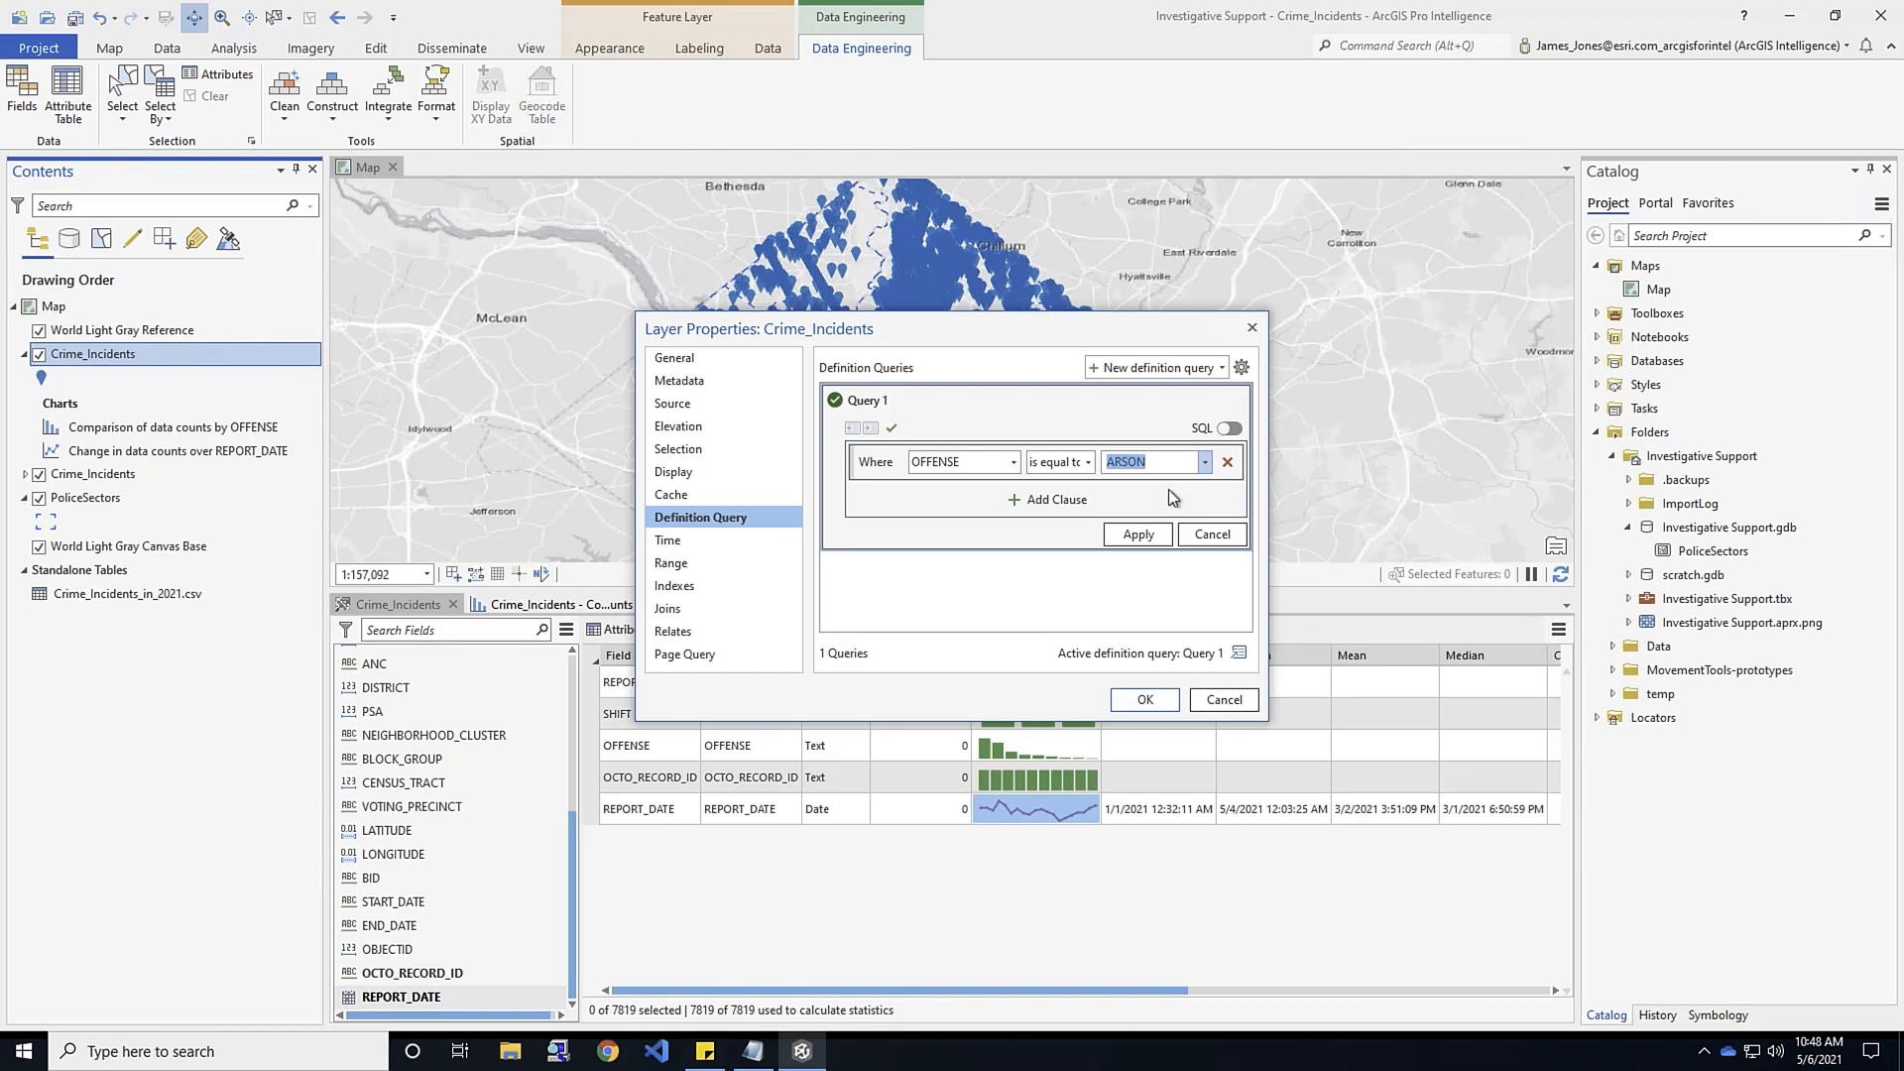
pyautogui.click(1139, 535)
# Name the definition query Arson and apply it to the layer, and hide the other Crime_Incidents layer lower in the drawing order
pyautogui.click(878, 403)
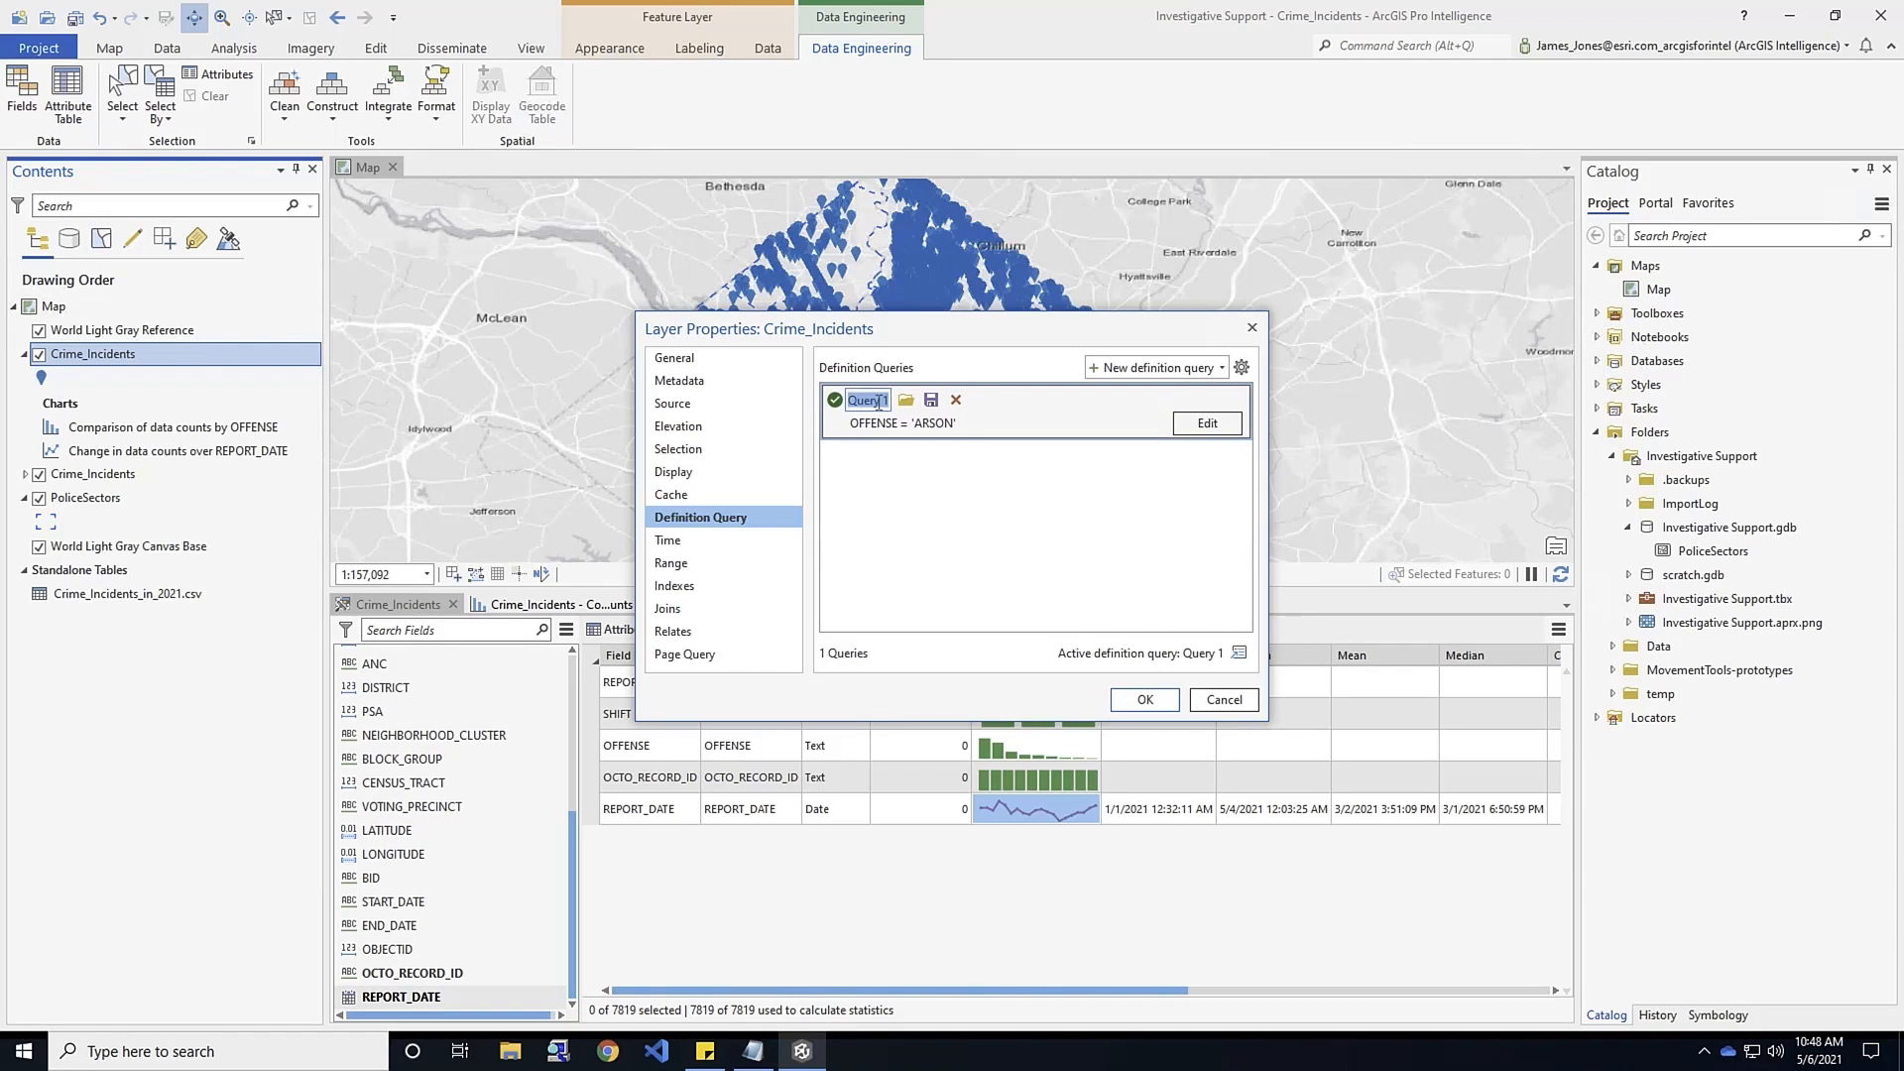
pyautogui.write('Arsx')
pyautogui.press('BackSpace')
pyautogui.write('on')
pyautogui.press('Return')
pyautogui.click(1145, 700)
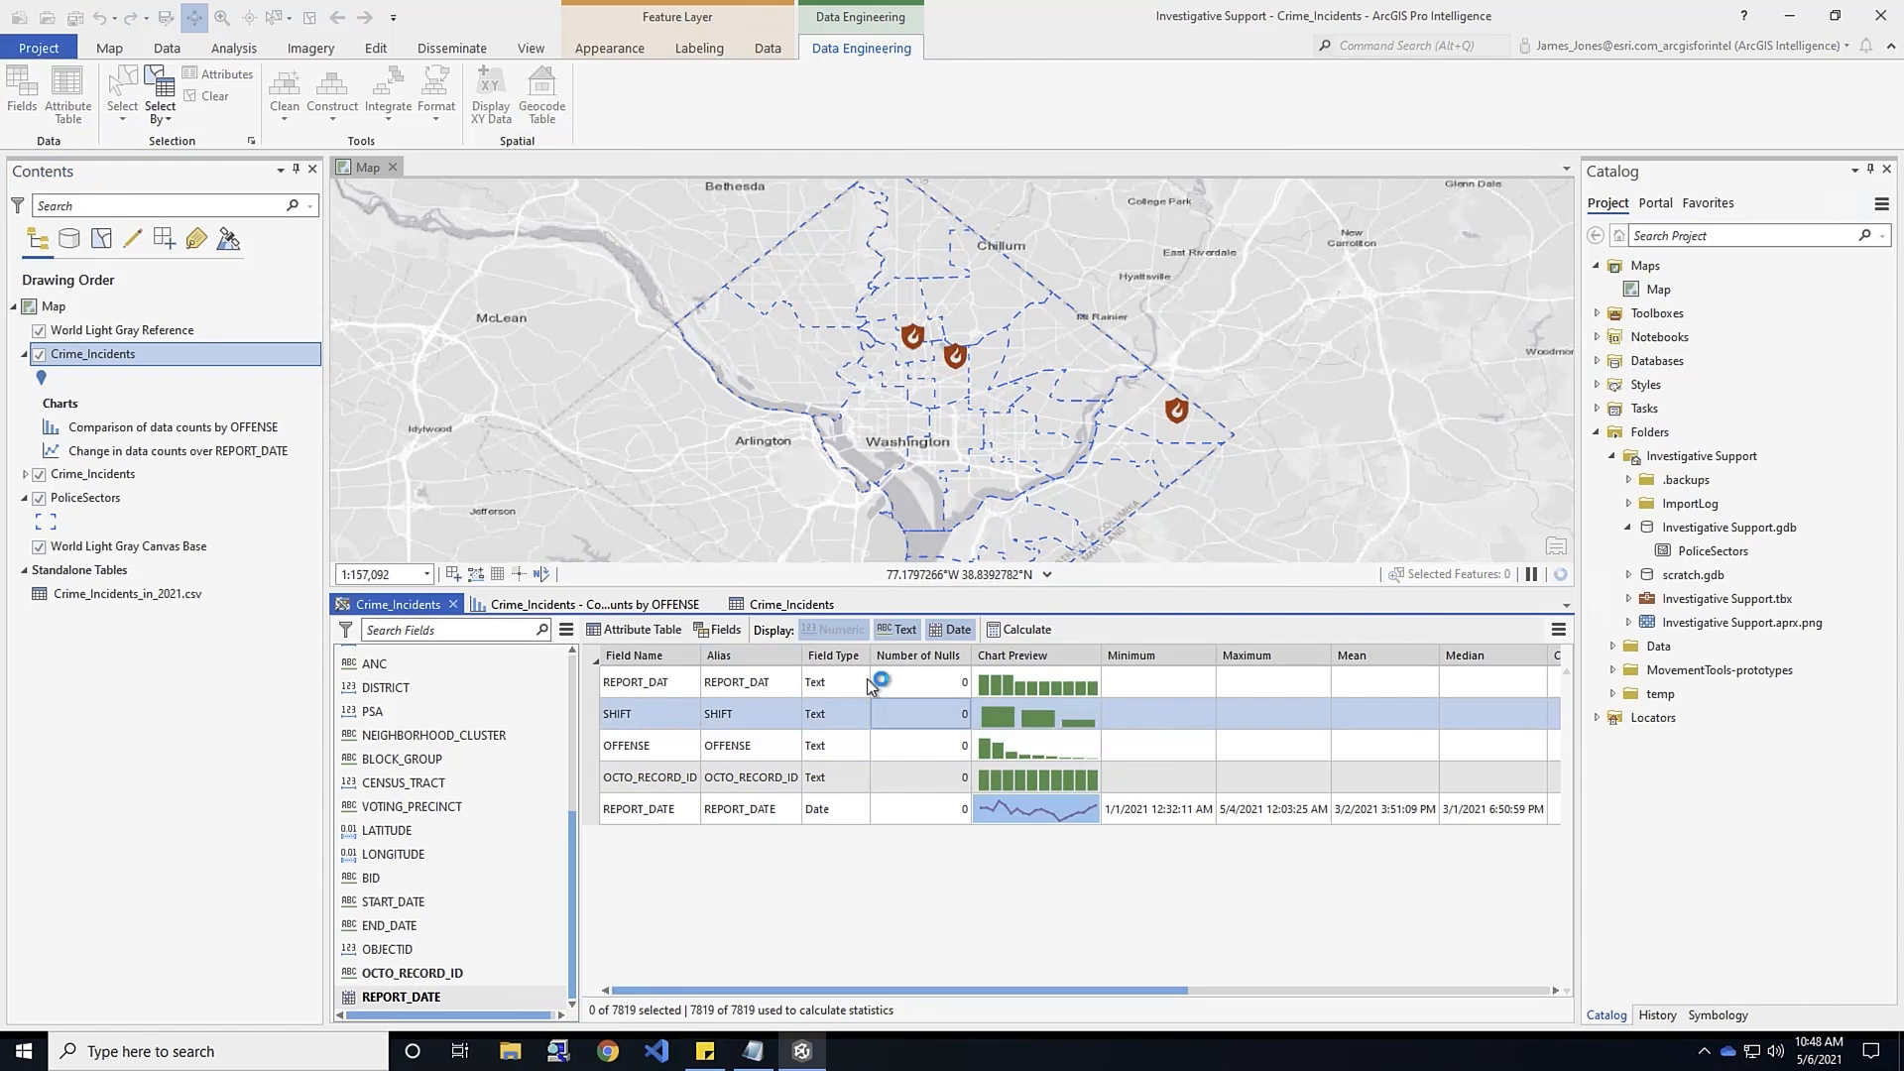
pyautogui.click(40, 476)
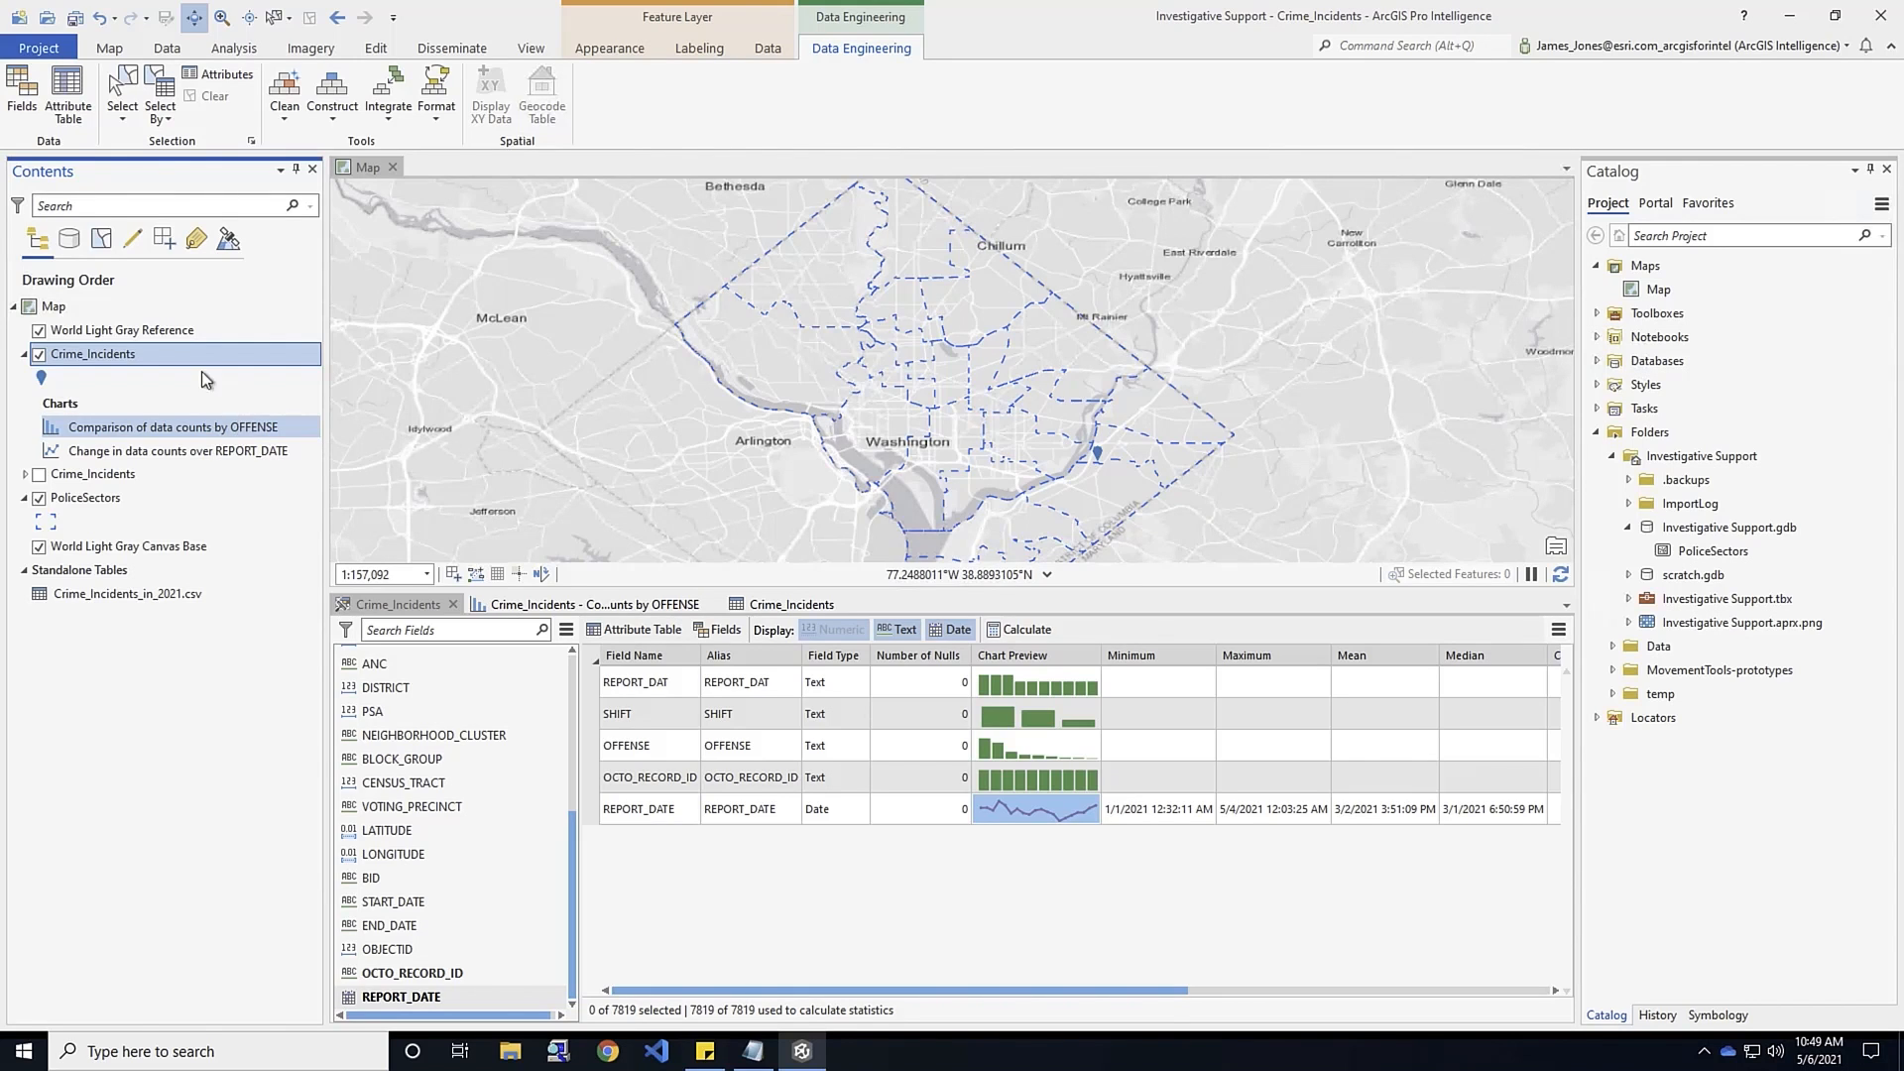
# Add a second definition query to the upper Crime_Incidents layer where OFFENSE is equal to BURGLARY
pyautogui.rightClick(127, 353)
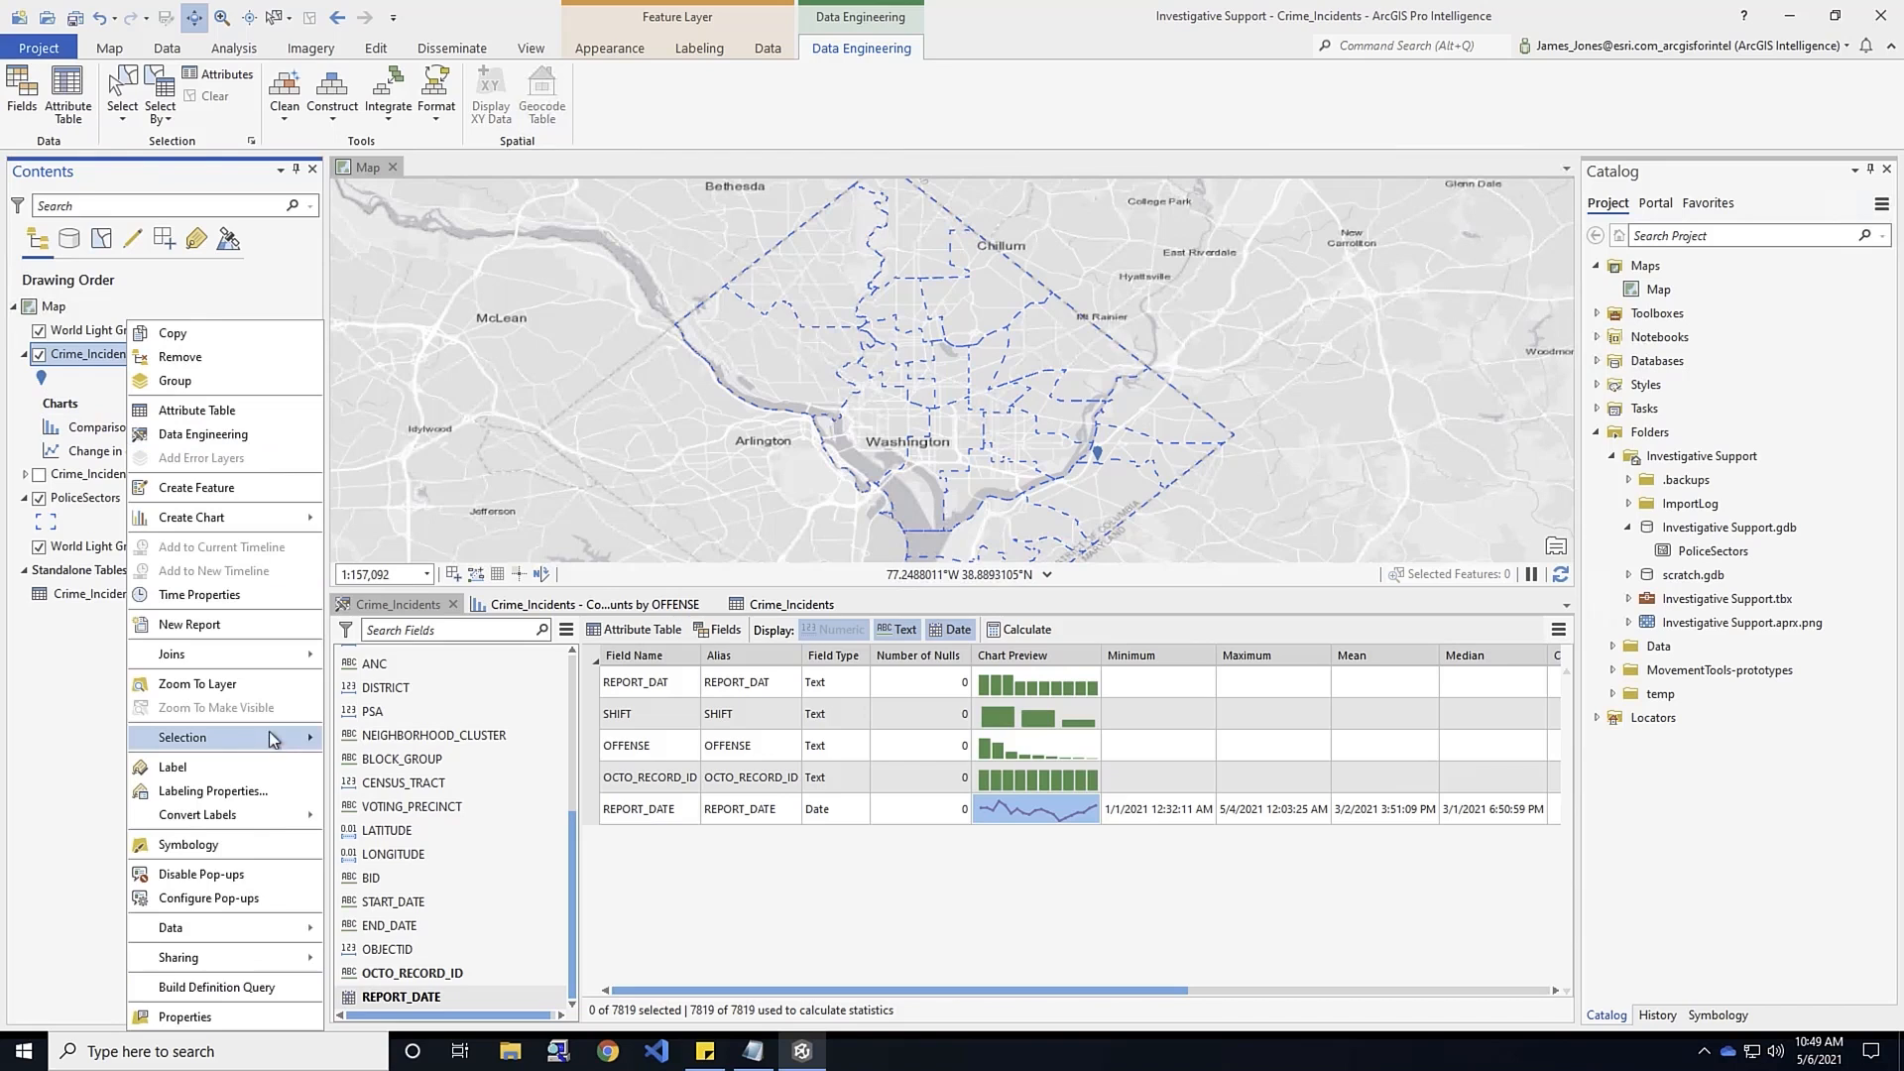
pyautogui.click(217, 988)
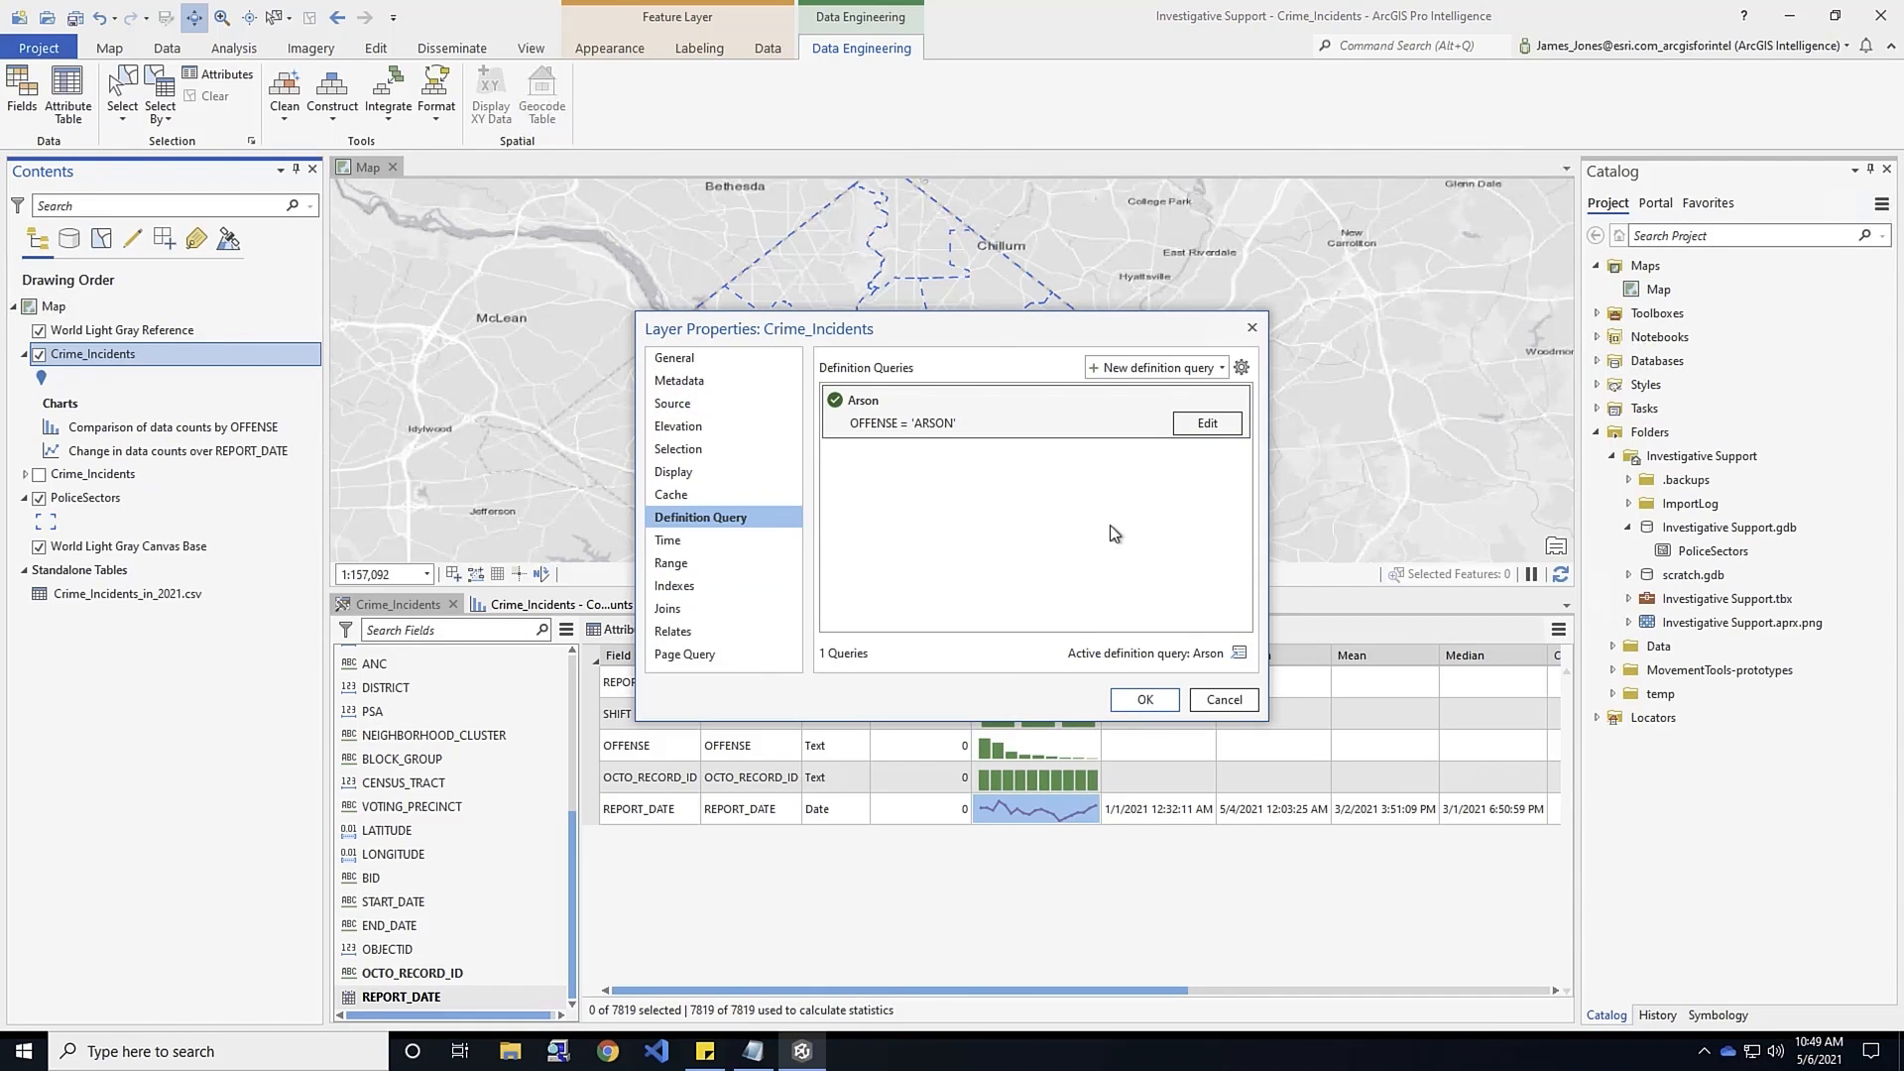
pyautogui.click(1190, 367)
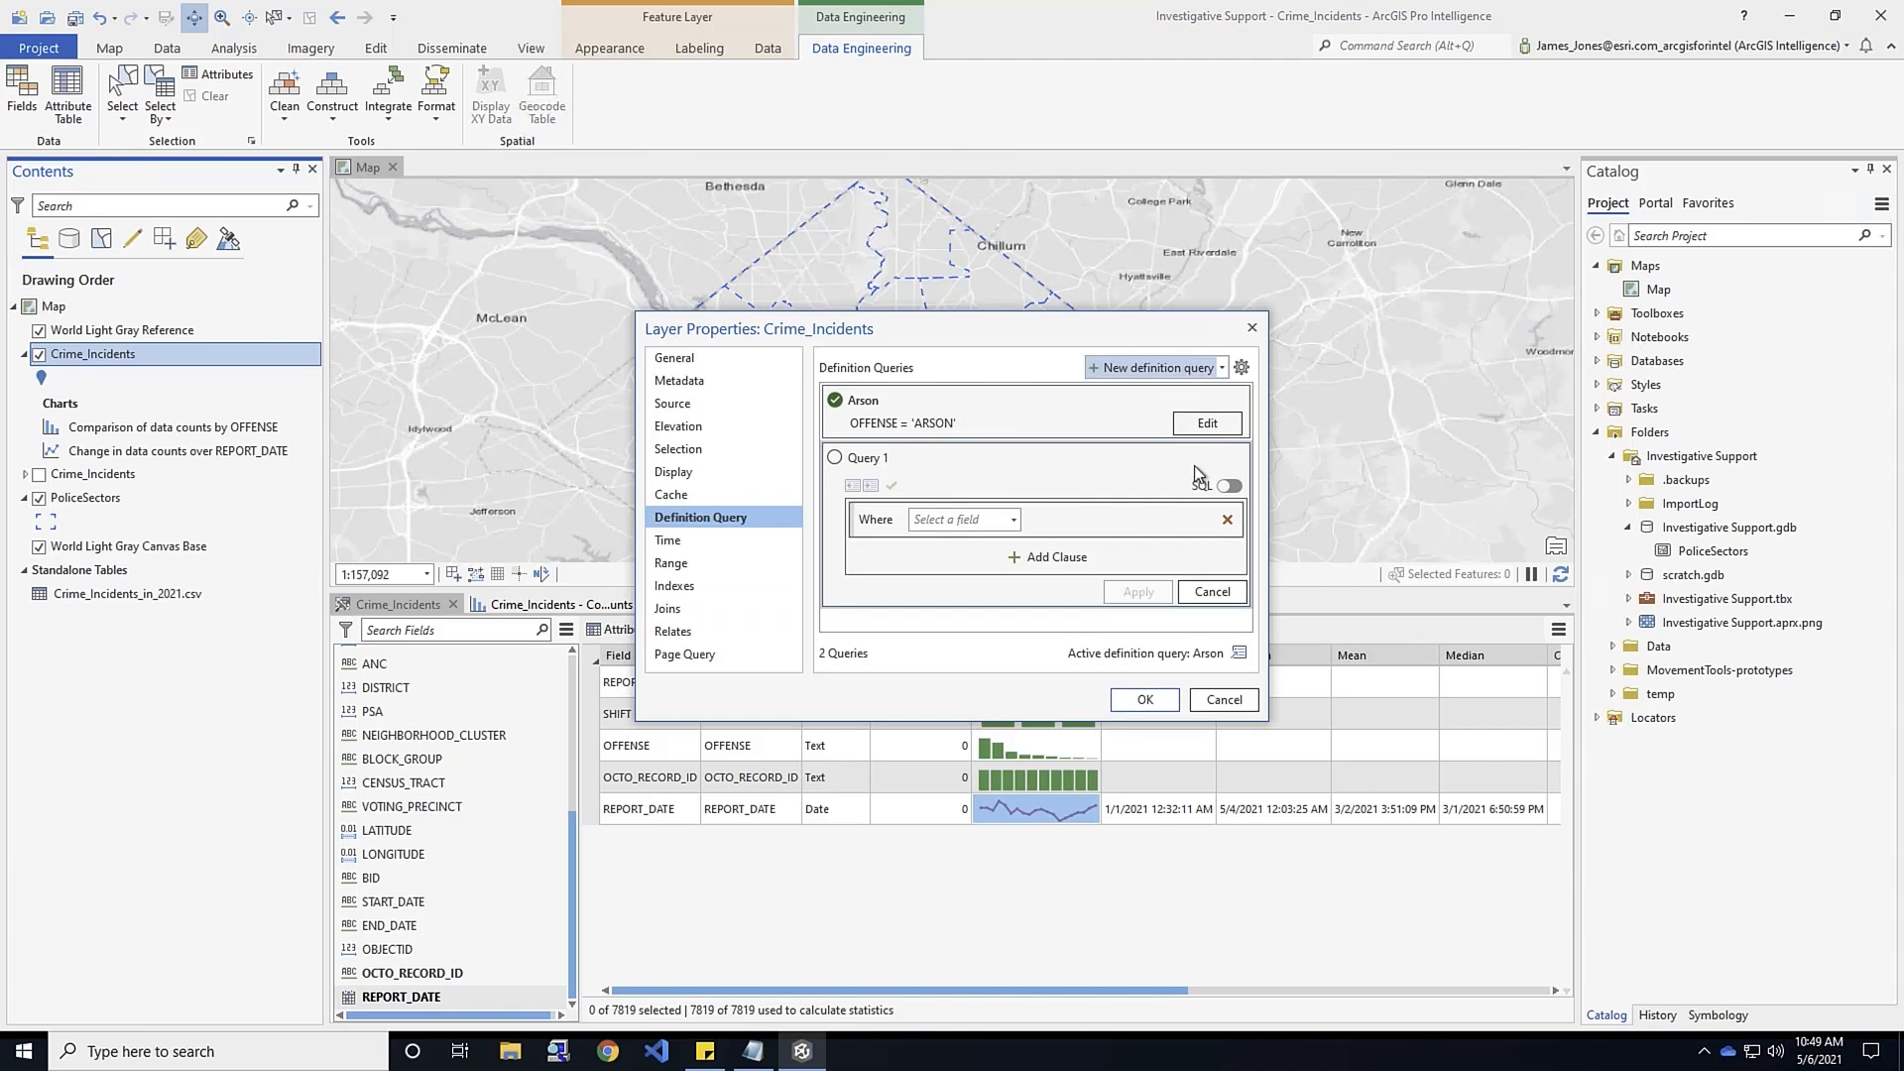
pyautogui.click(1014, 520)
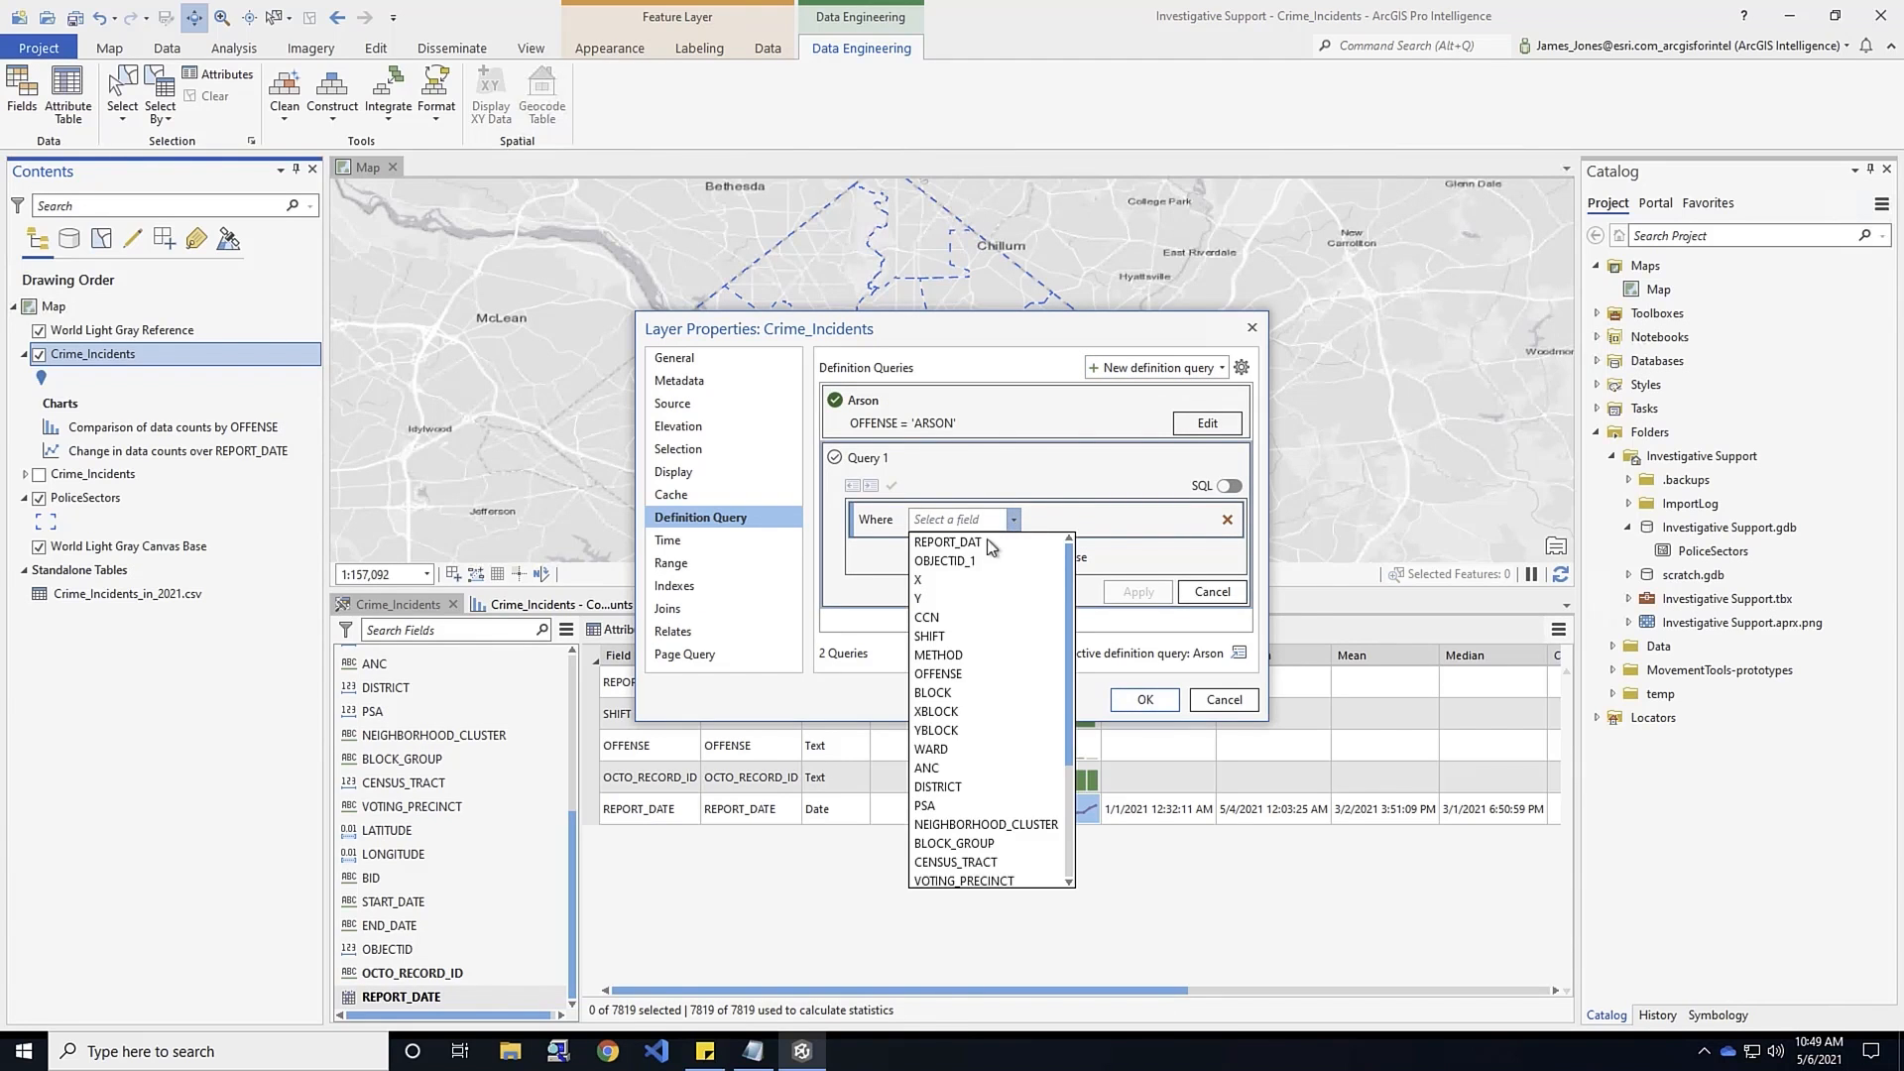
pyautogui.click(940, 674)
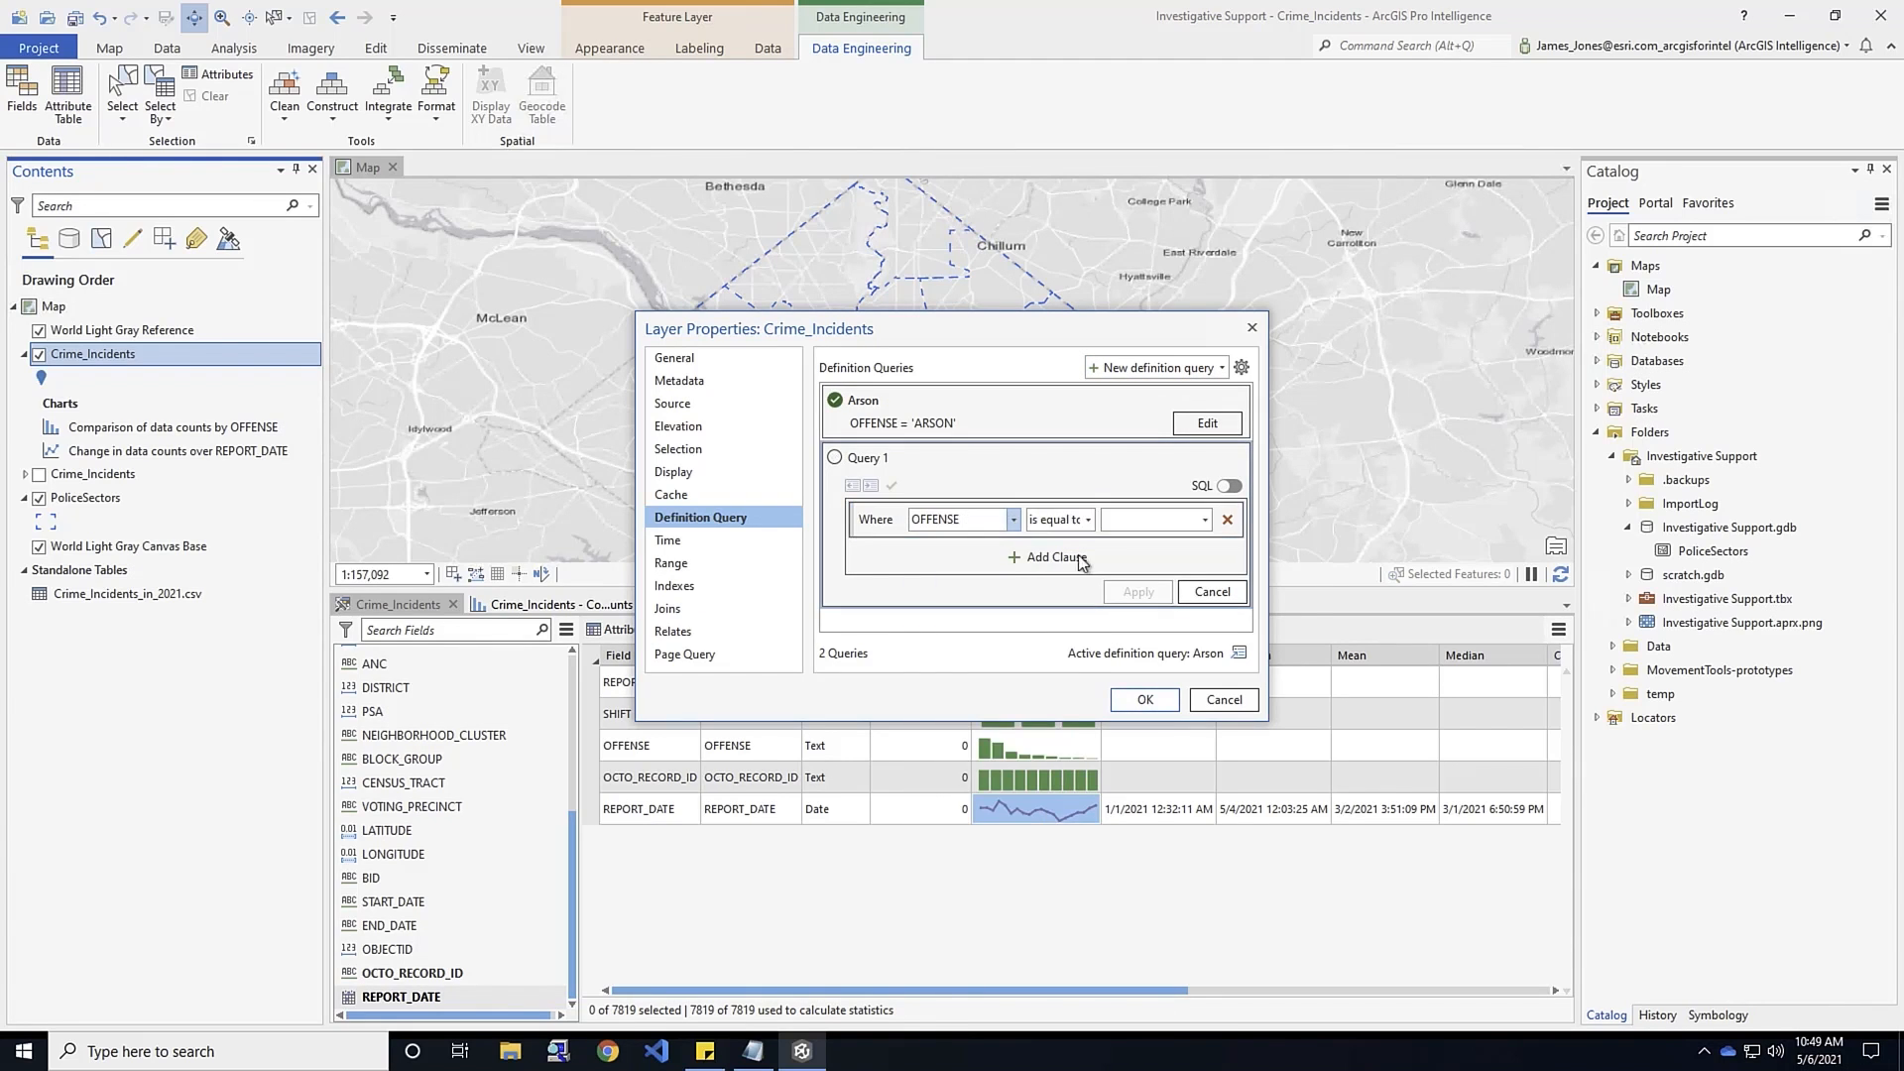
pyautogui.click(1205, 520)
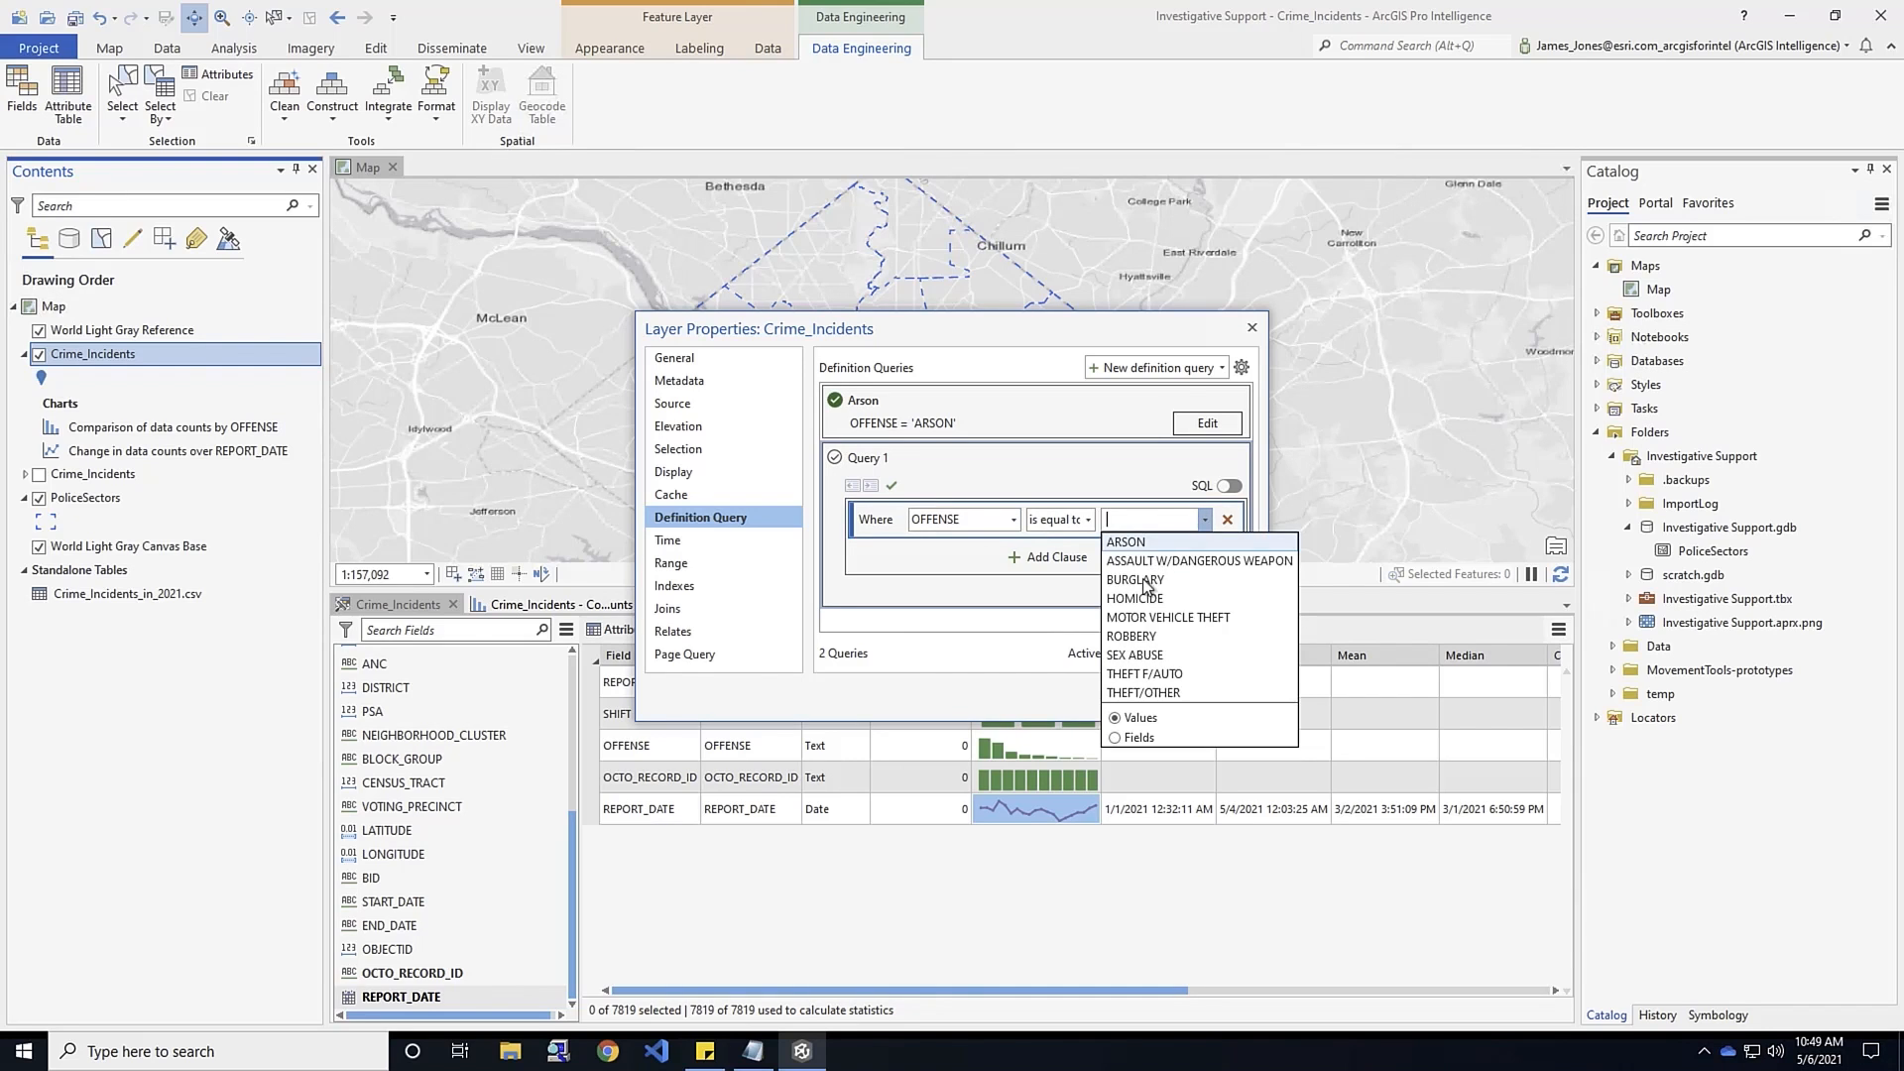
pyautogui.click(1136, 579)
pyautogui.click(1135, 592)
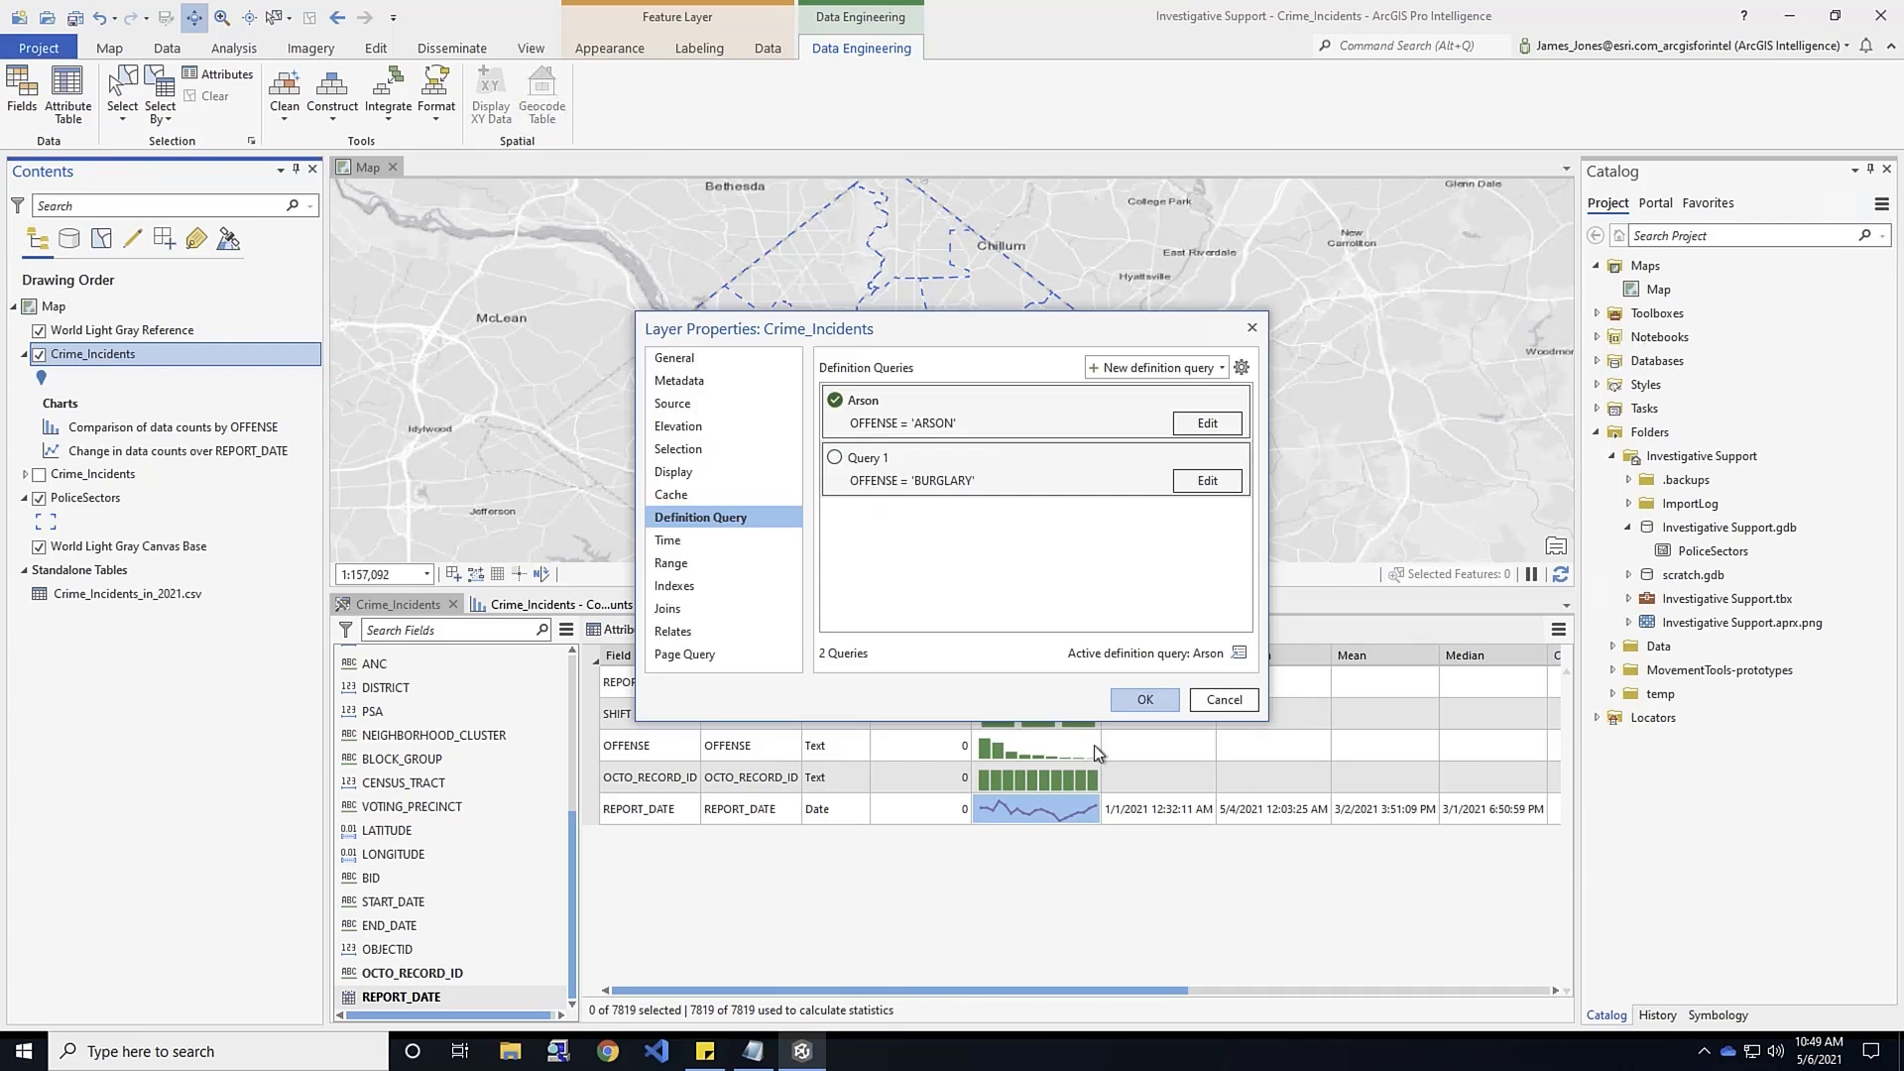
pyautogui.press('Return')
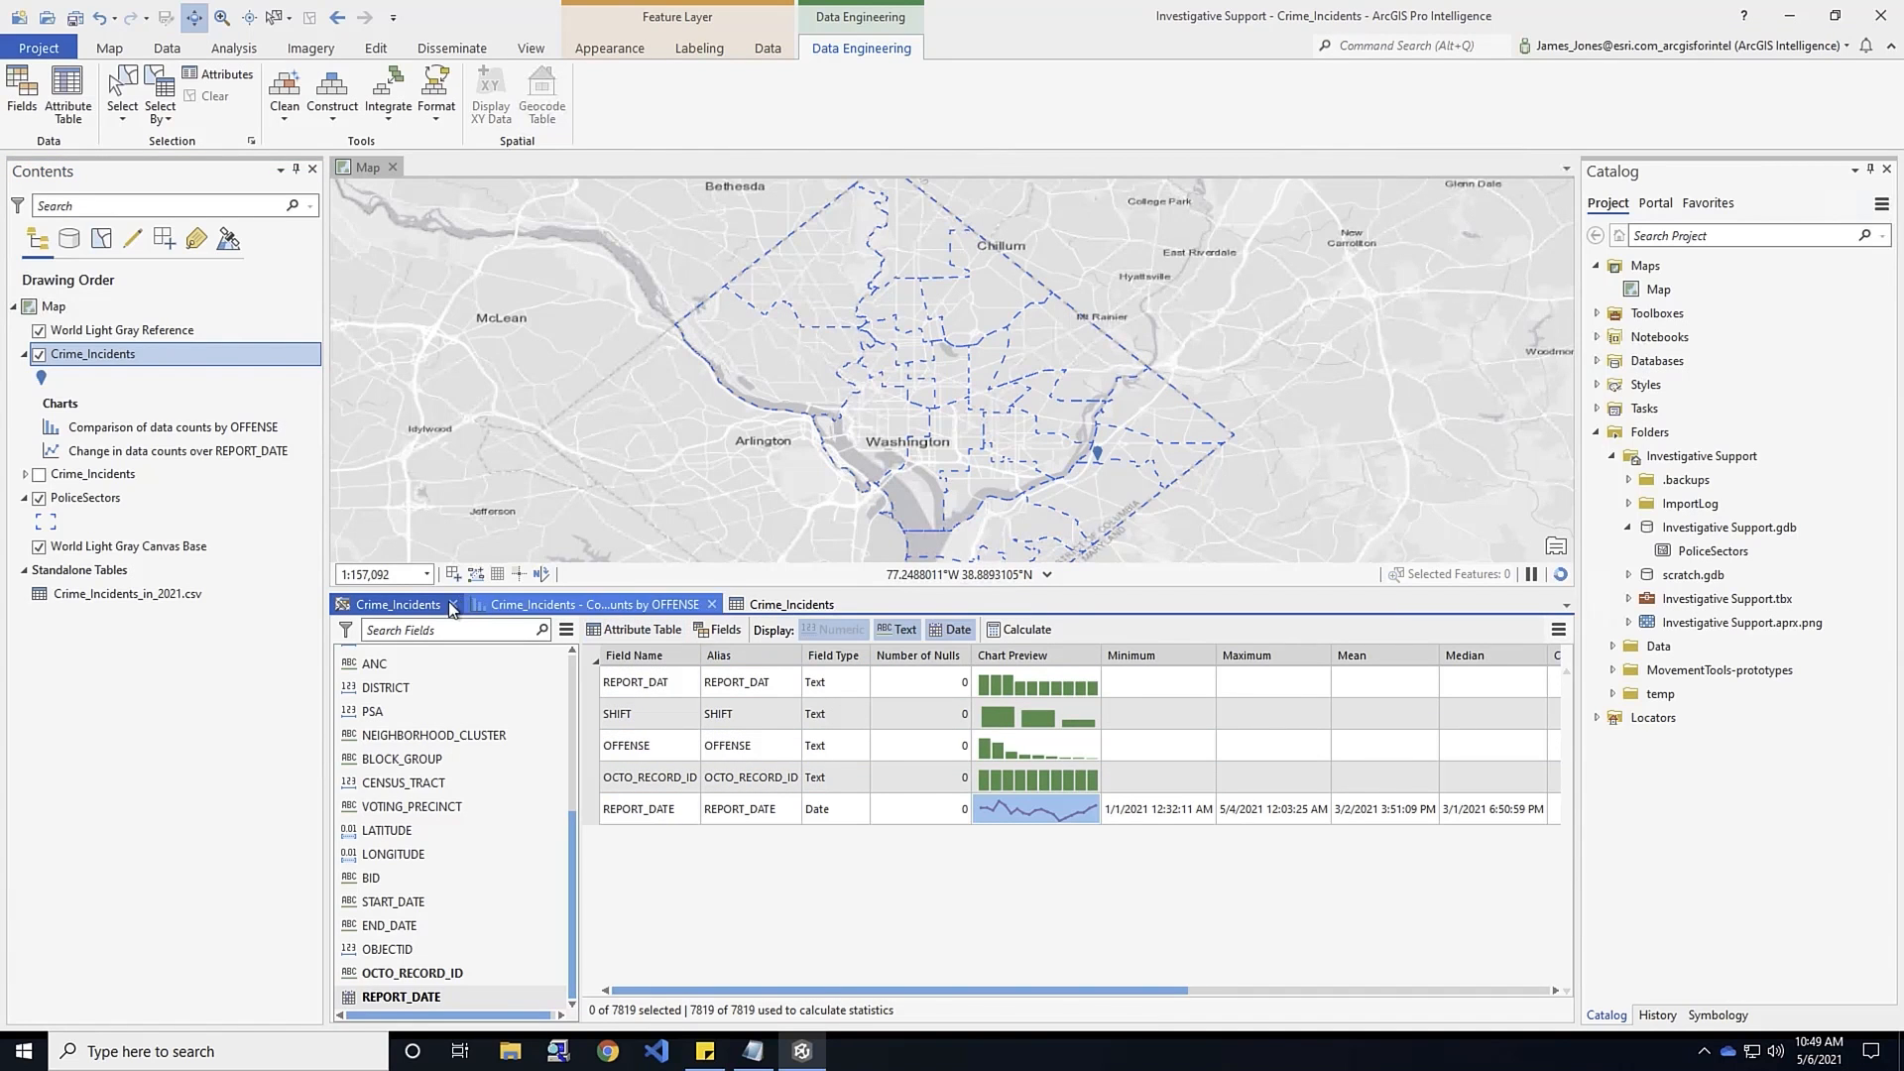
# Close the Crime_Incidents data engineering view, its attribute table and the OFFENSE chart view
pyautogui.click(453, 604)
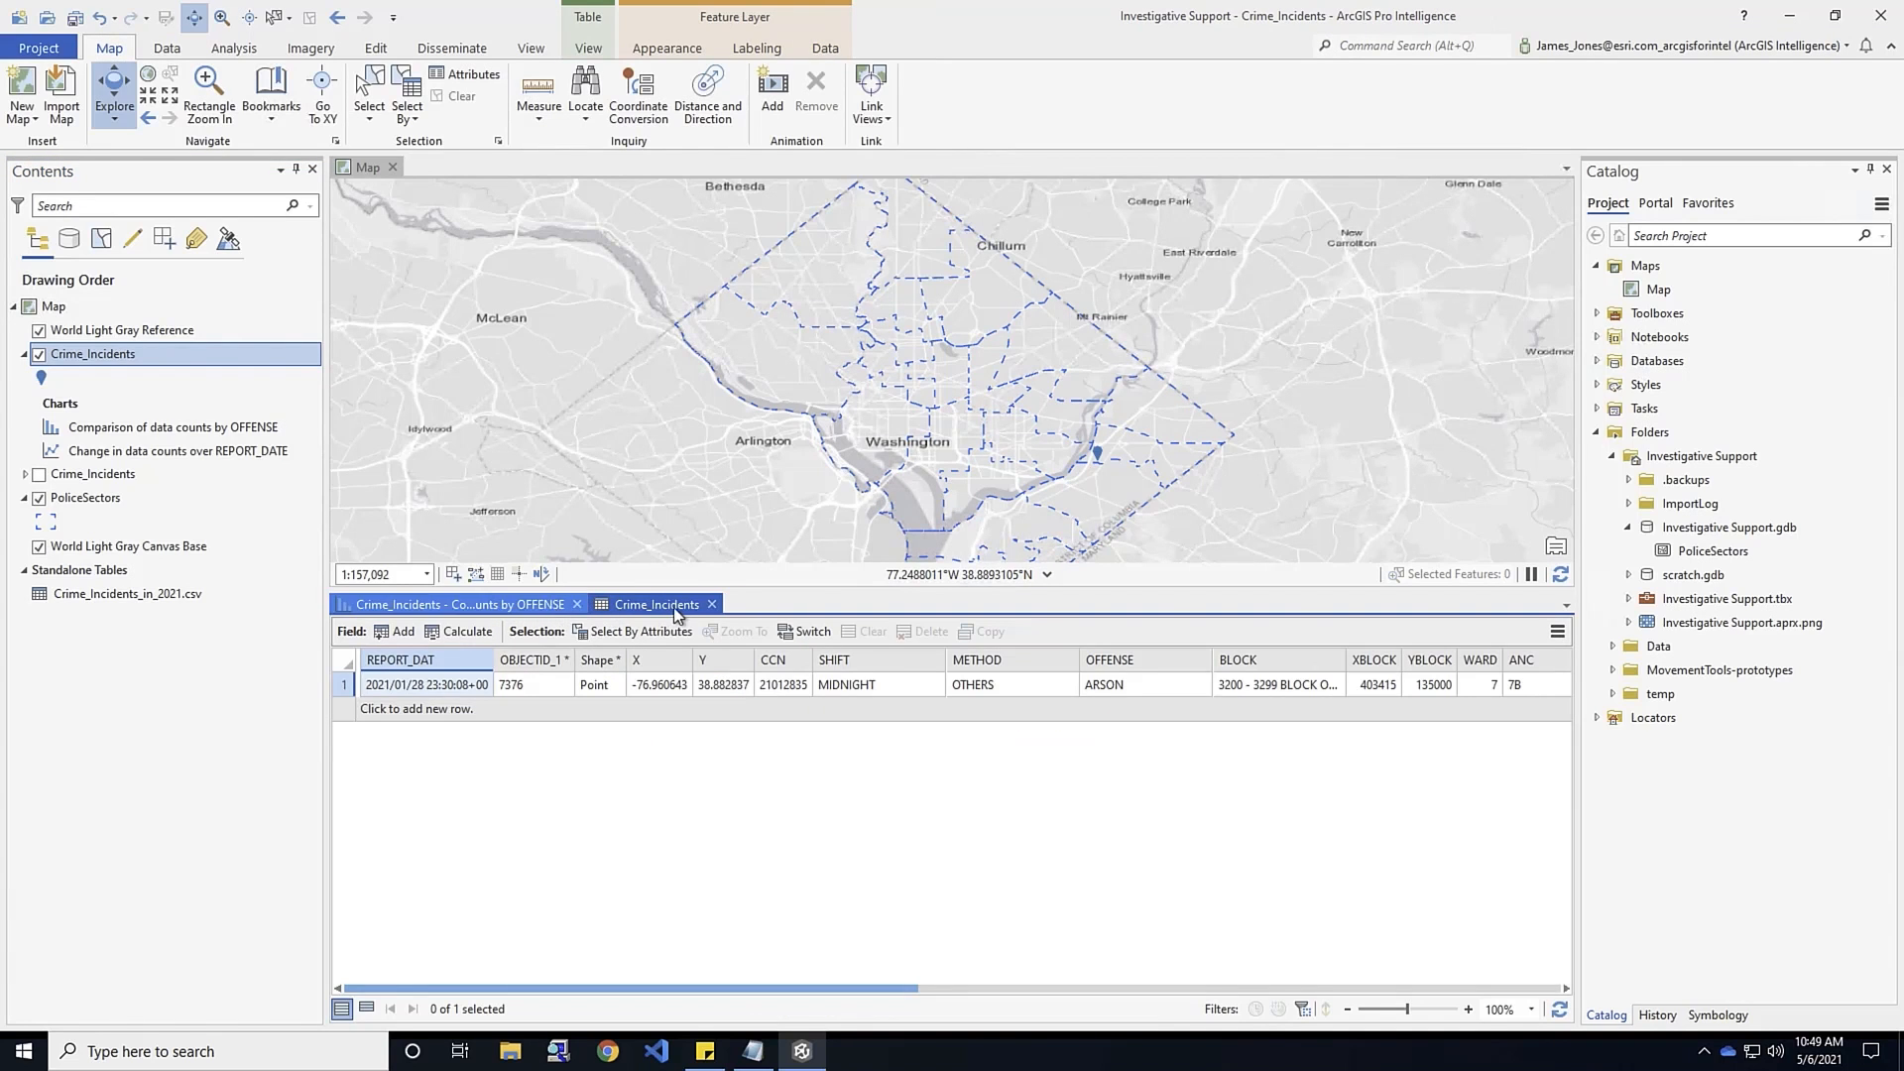
pyautogui.click(711, 604)
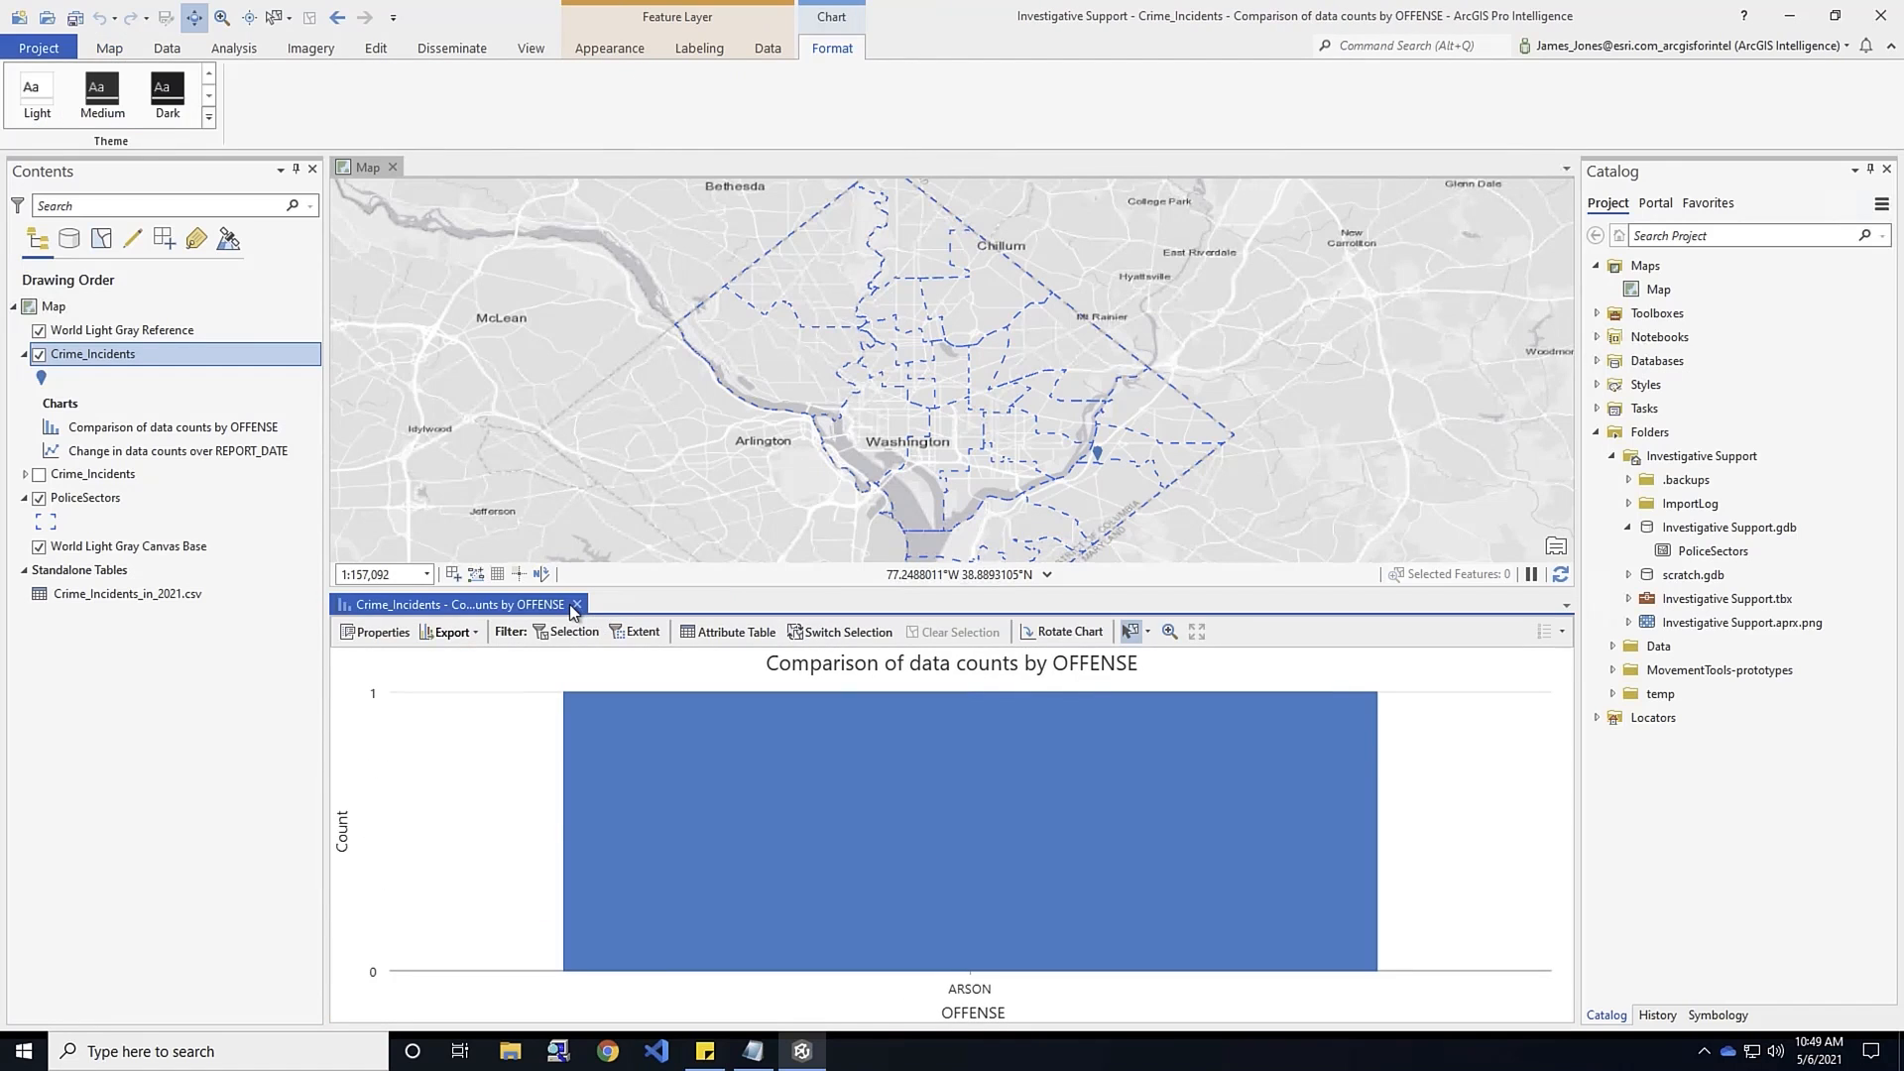
pyautogui.click(576, 605)
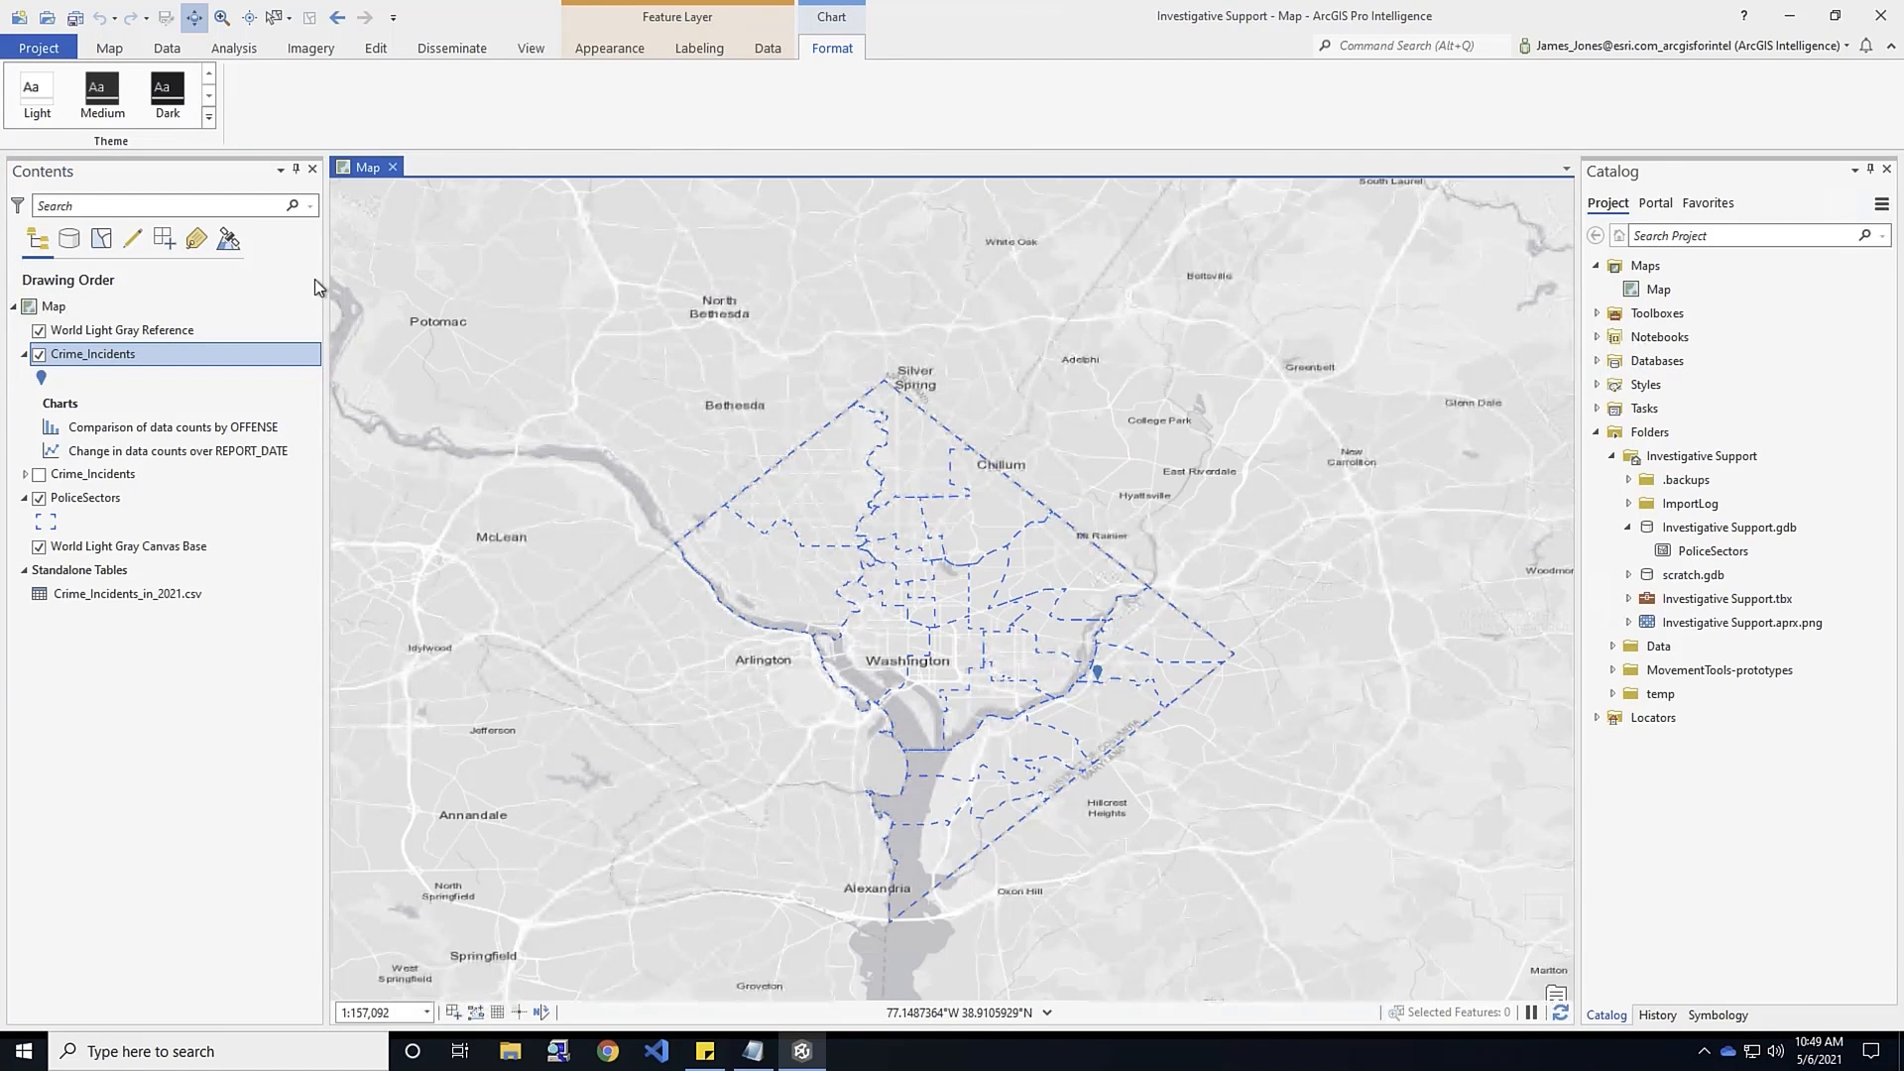
# Switch the layer's active definition query back and forth between Query 1 and Arson, and set it to None
pyautogui.click(769, 50)
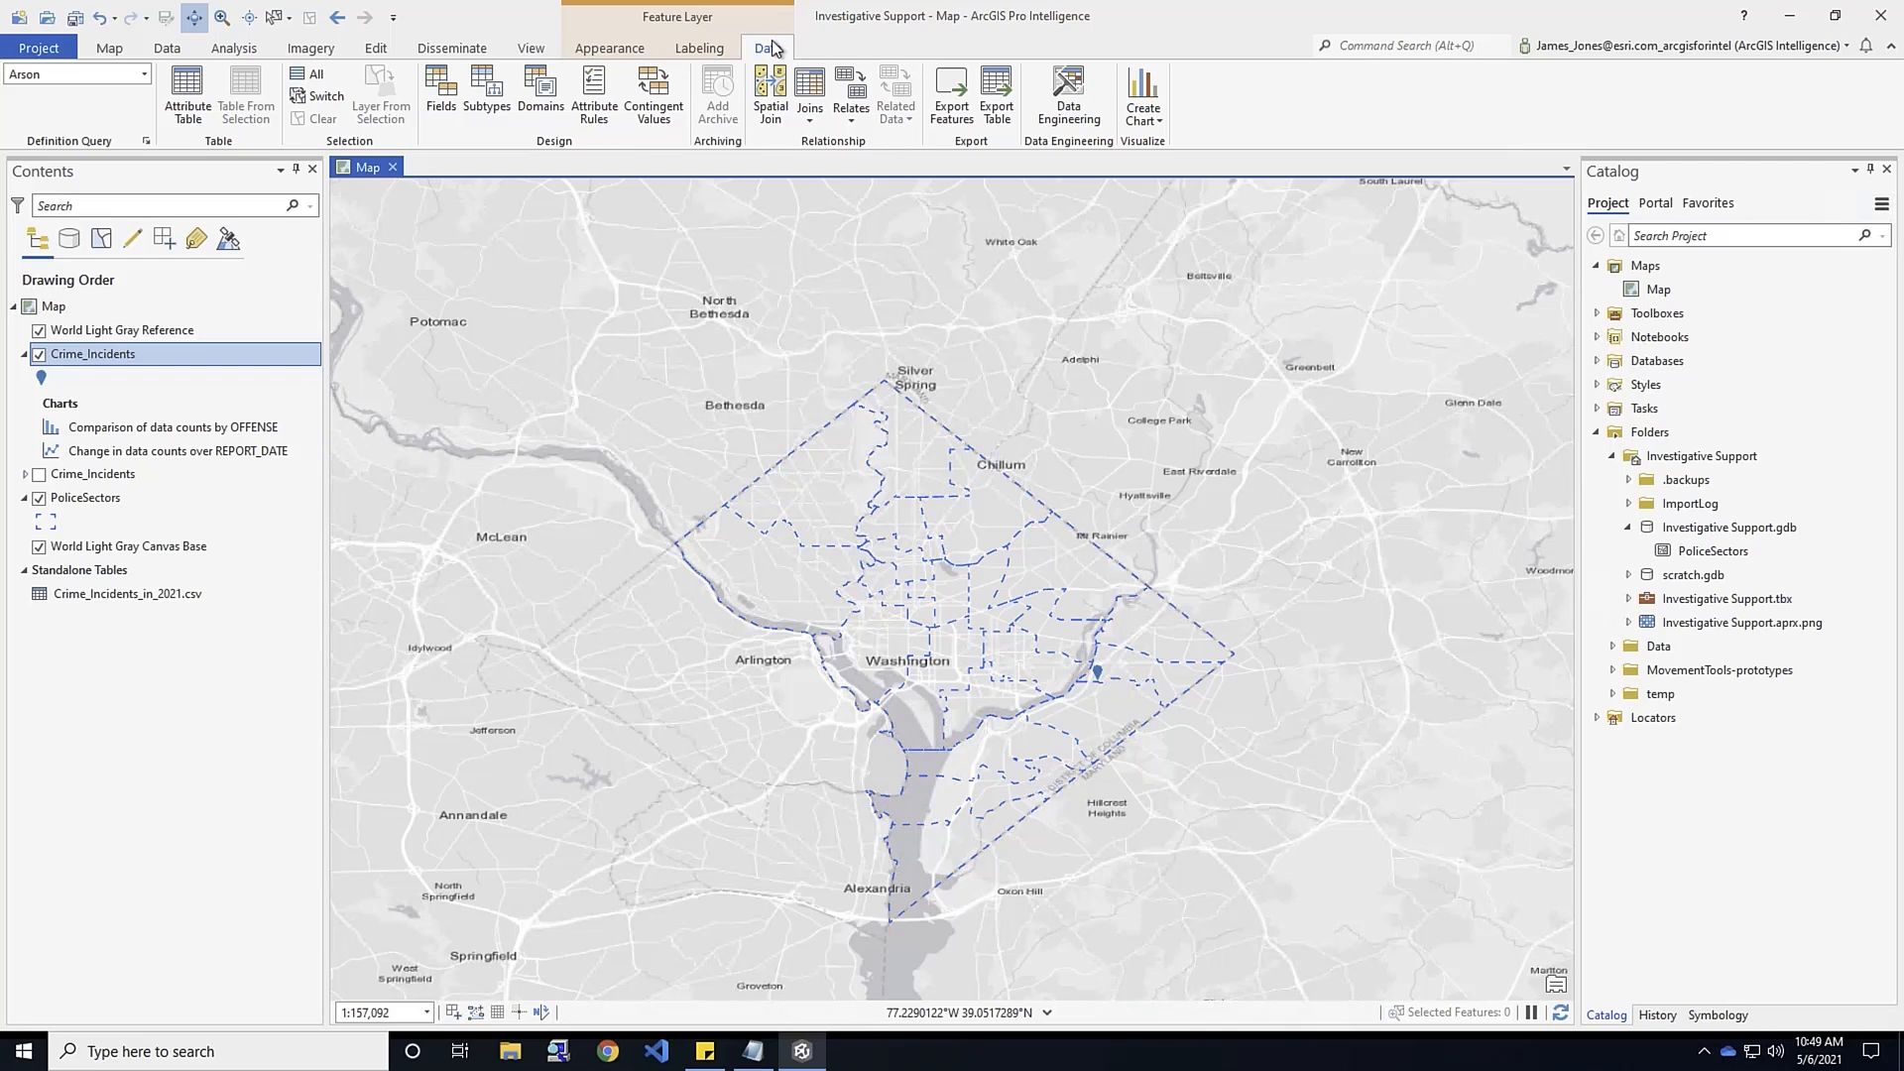
pyautogui.click(139, 76)
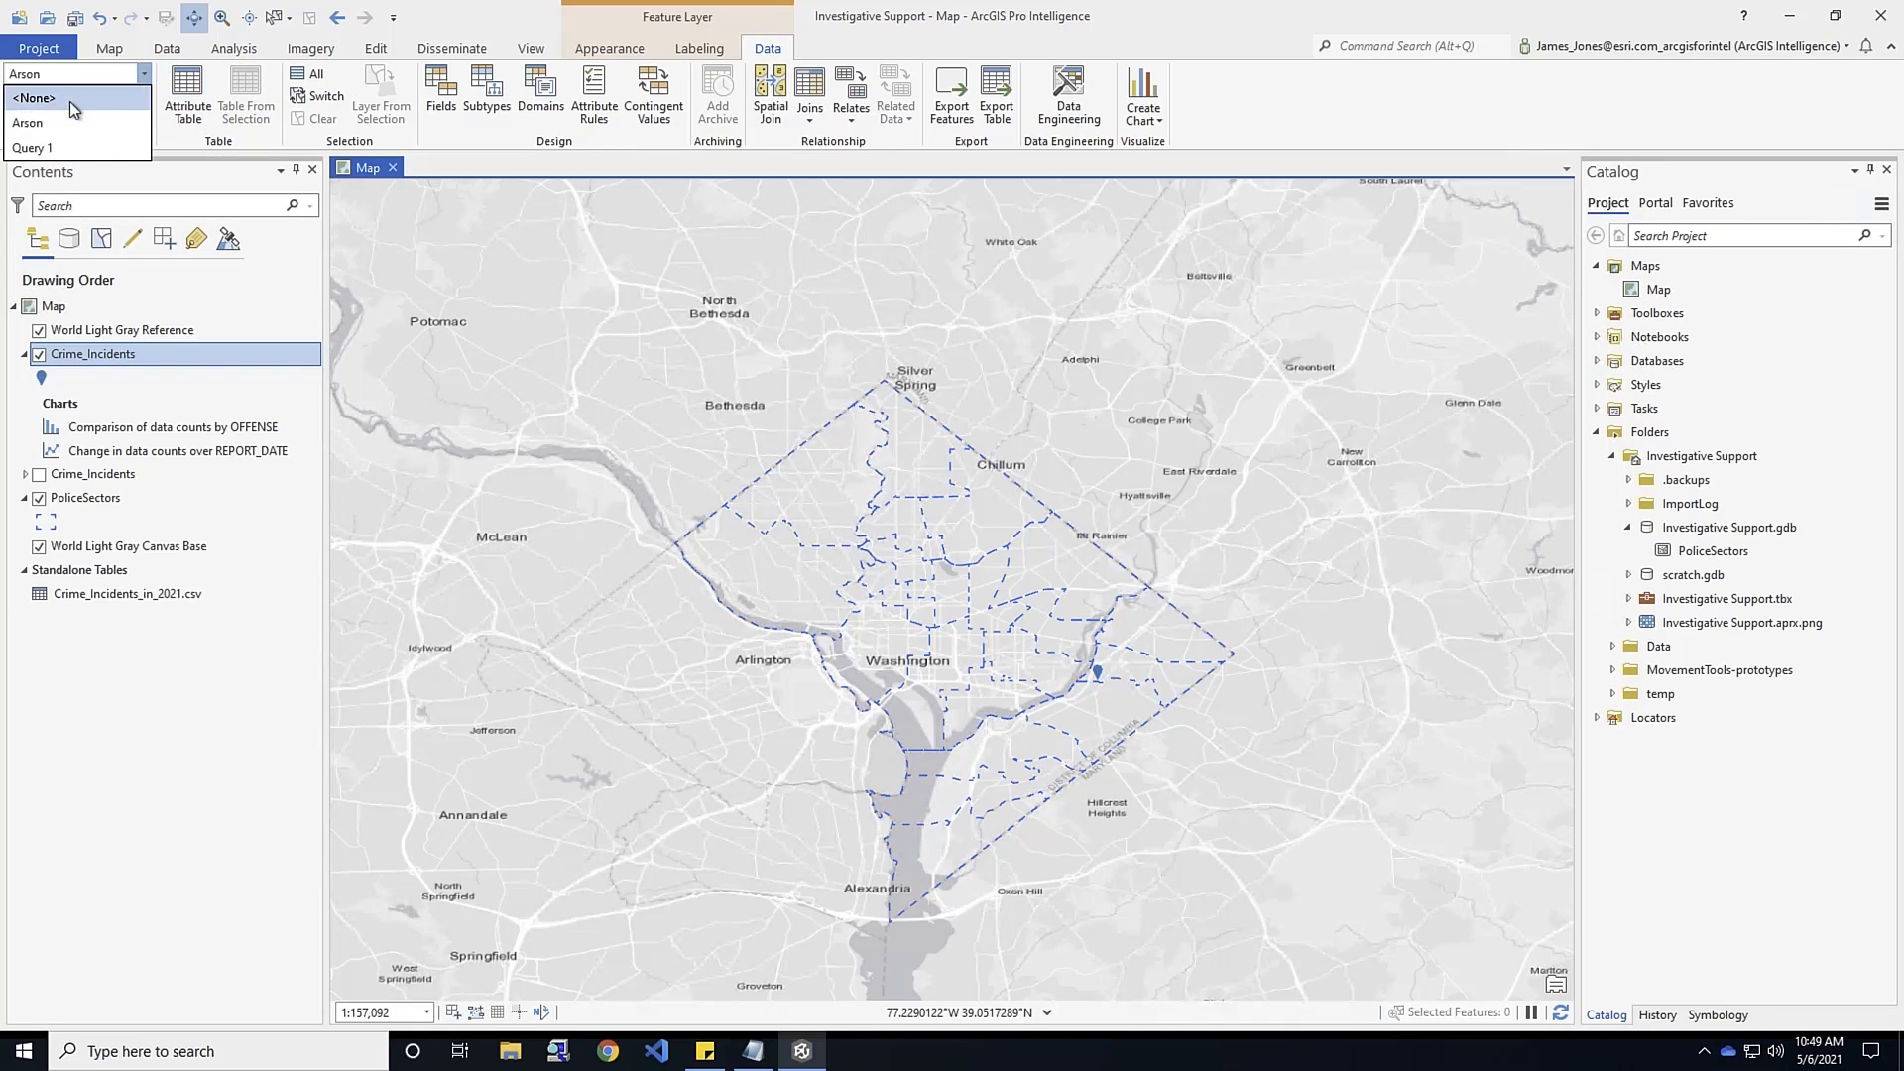
pyautogui.click(40, 149)
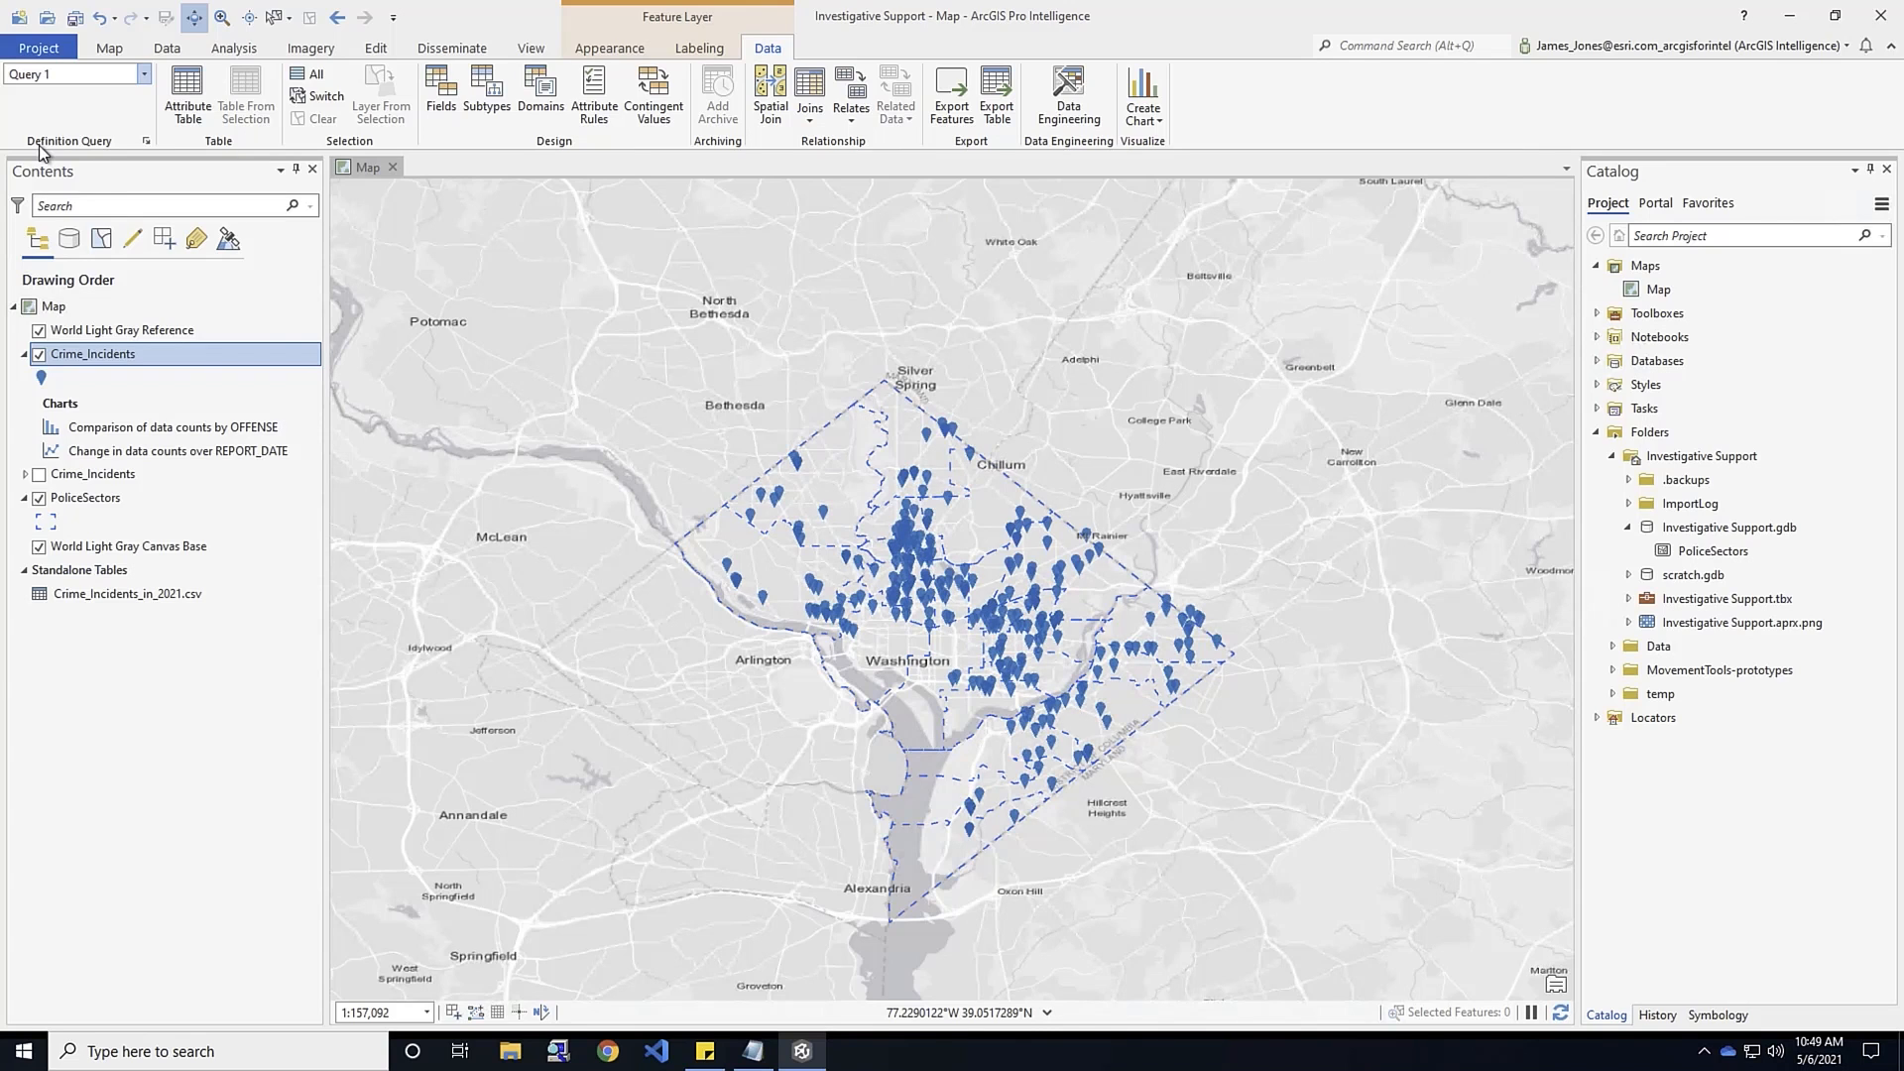
pyautogui.click(144, 74)
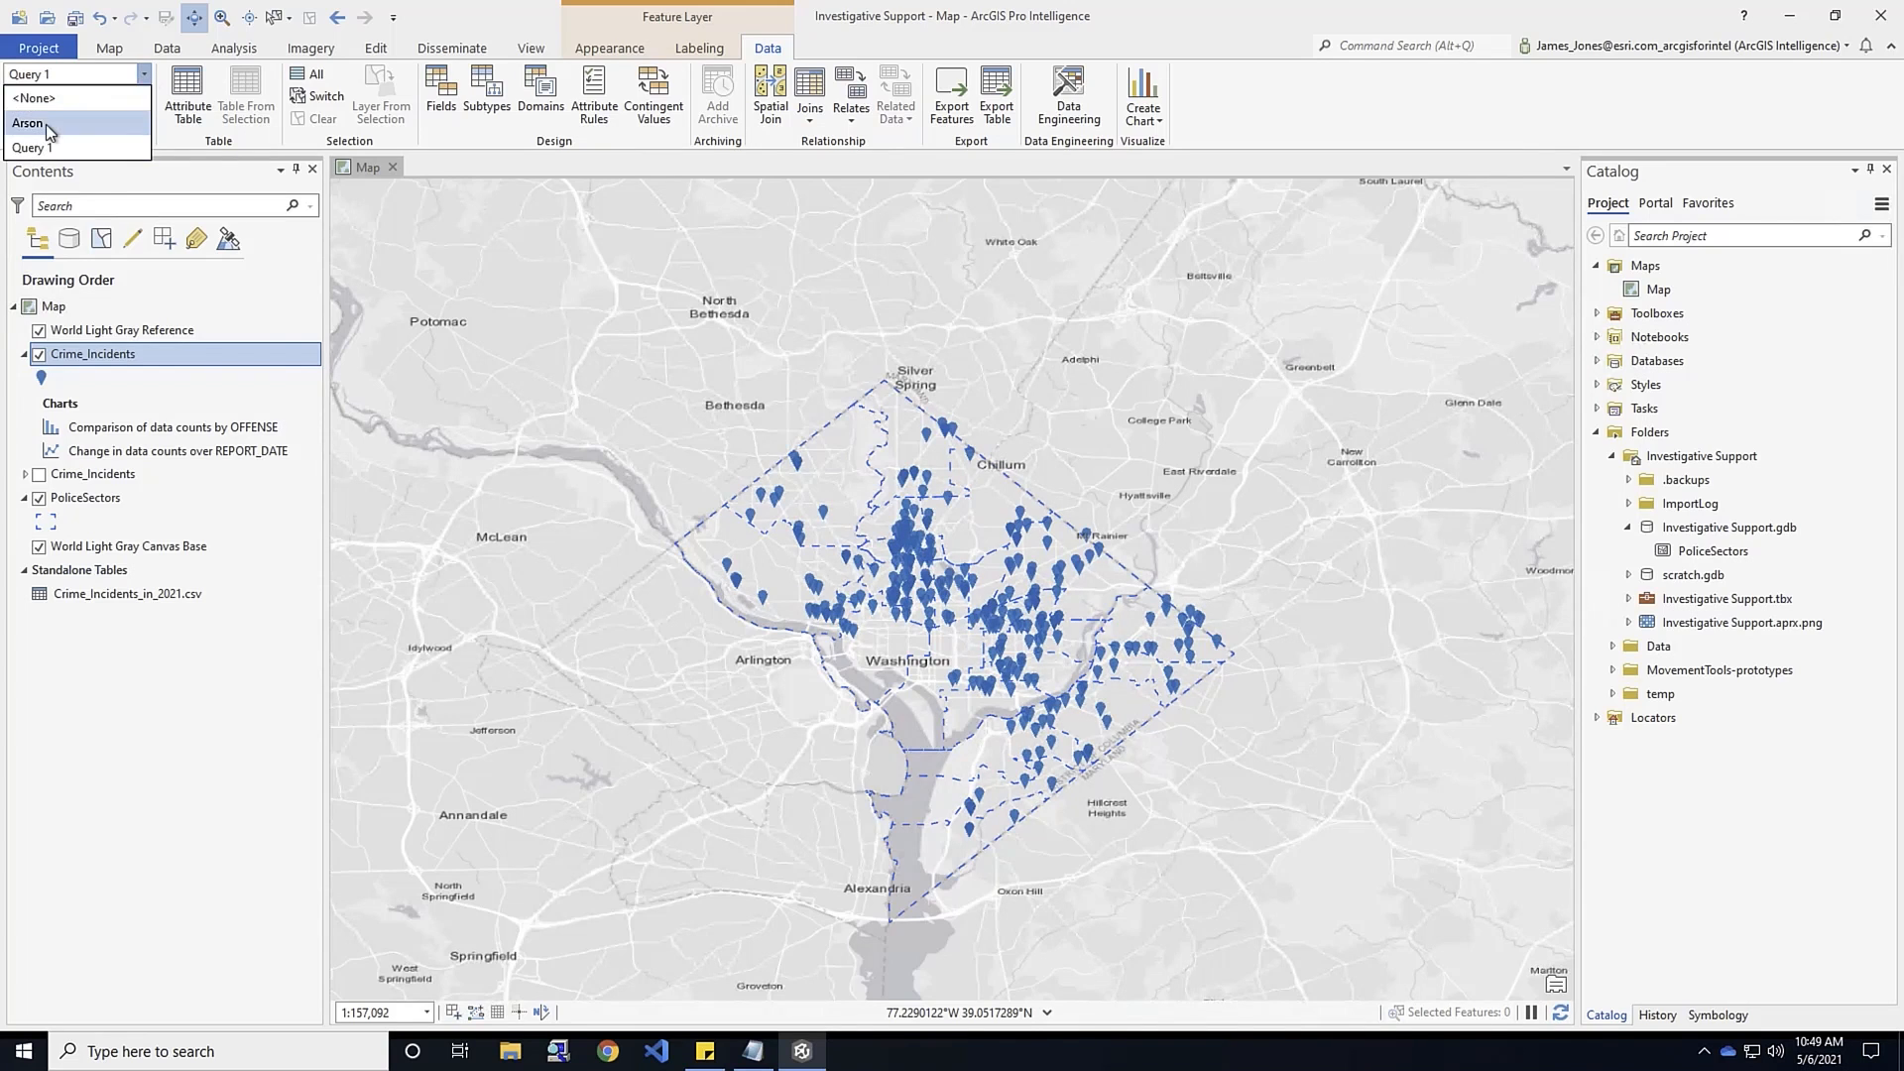
pyautogui.click(45, 126)
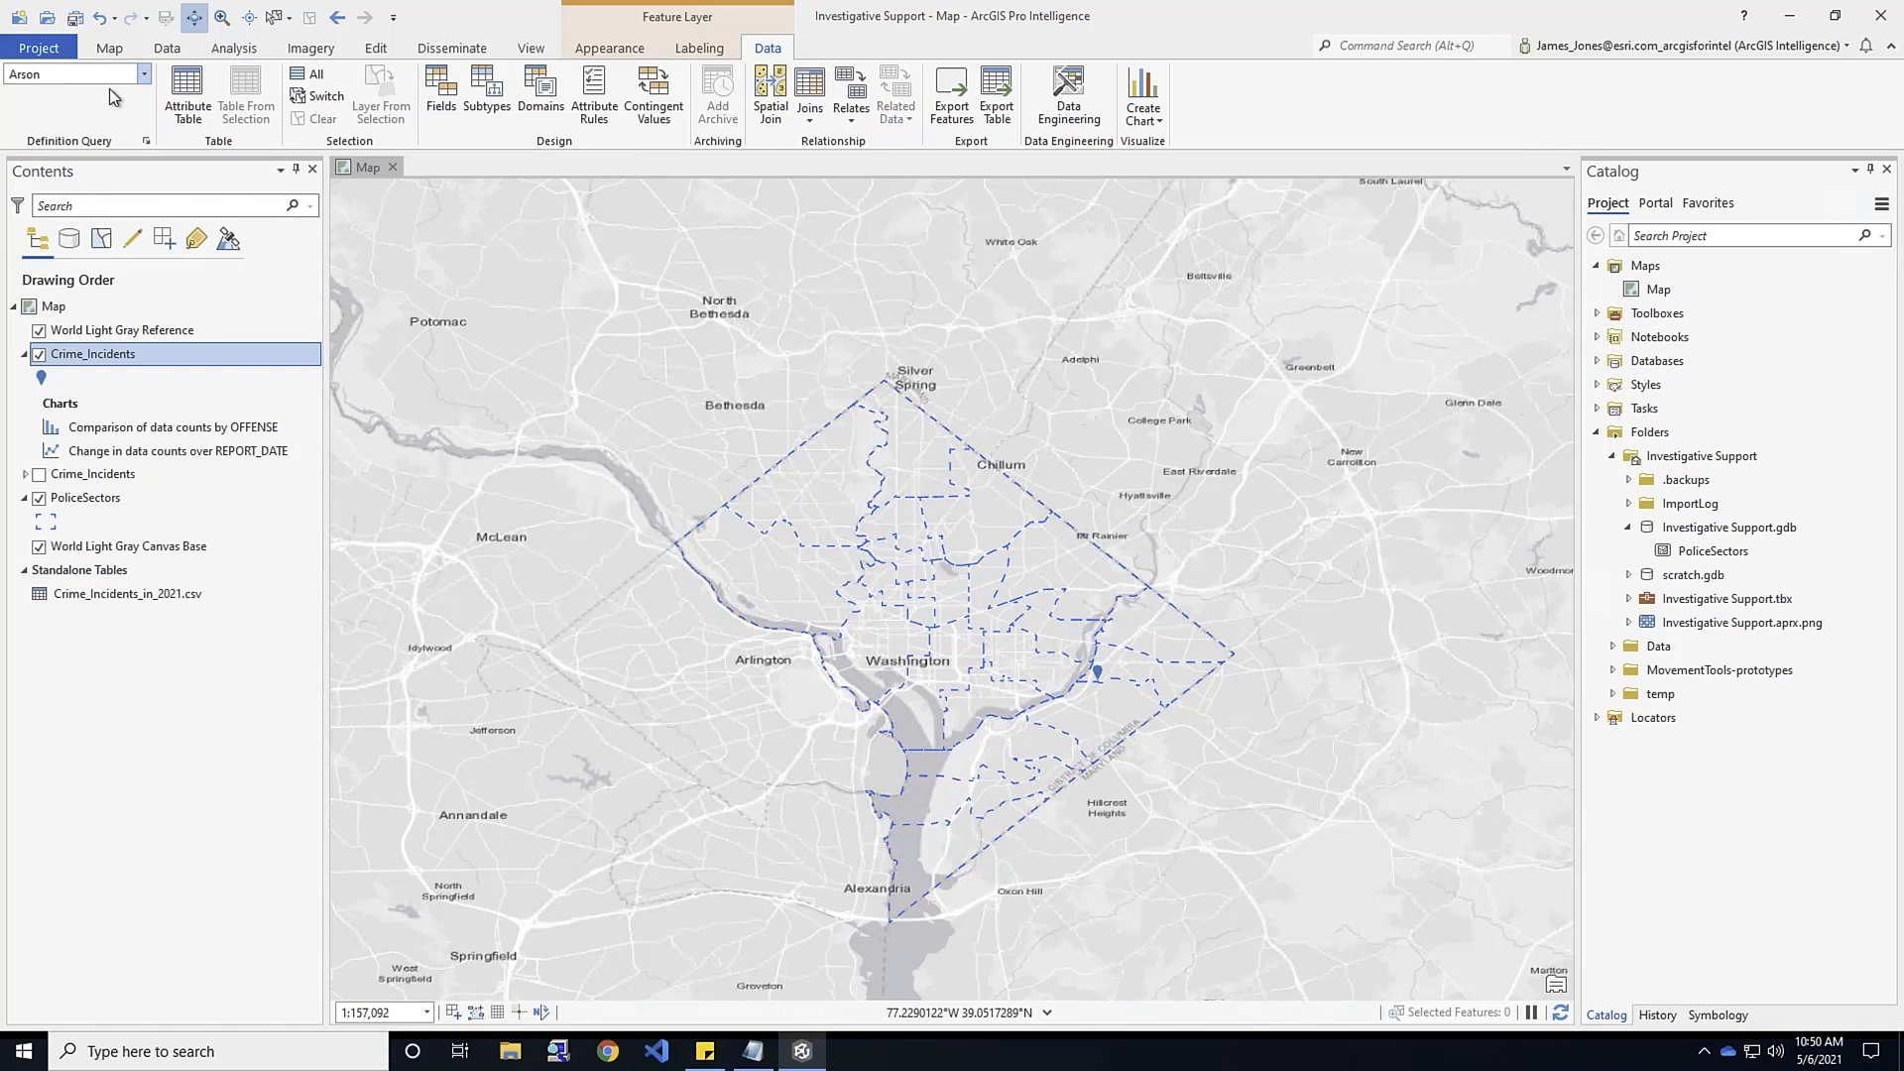
pyautogui.click(144, 75)
pyautogui.click(46, 149)
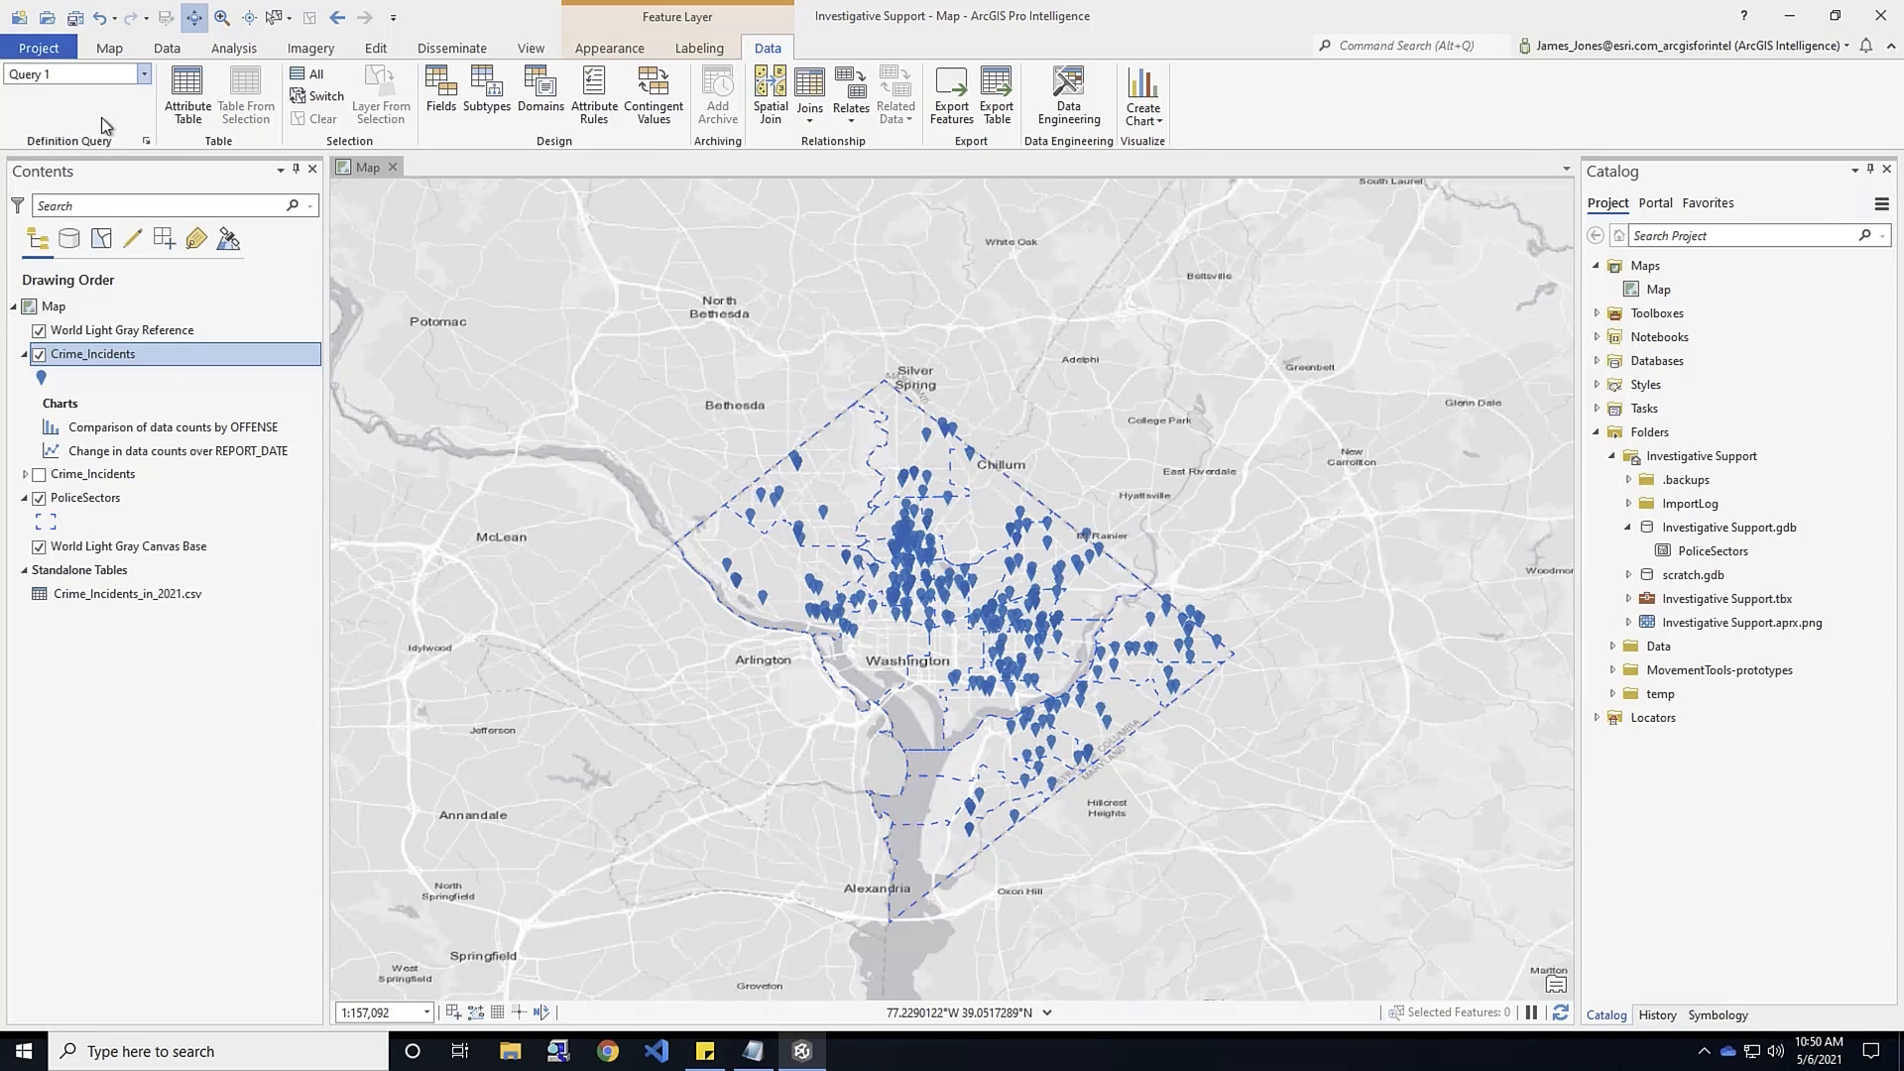
pyautogui.click(144, 74)
pyautogui.click(70, 127)
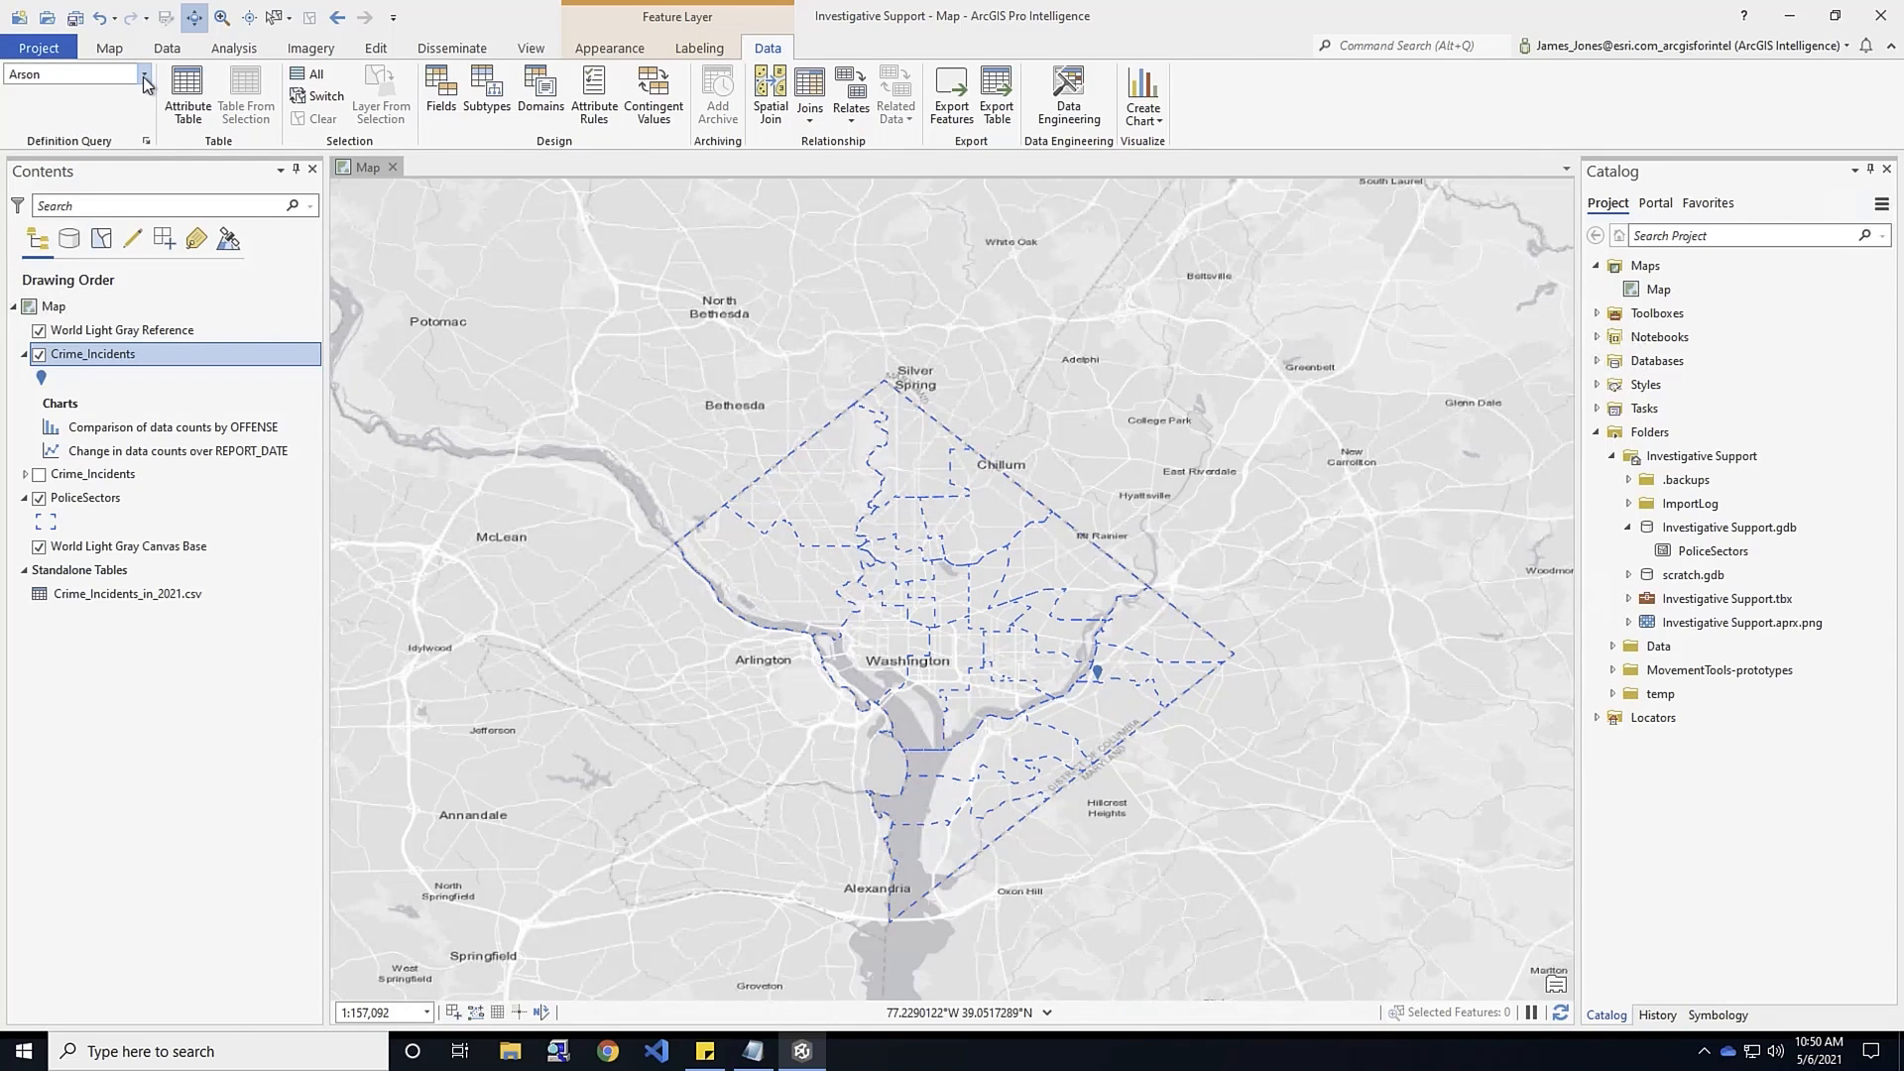
pyautogui.click(143, 76)
pyautogui.click(62, 97)
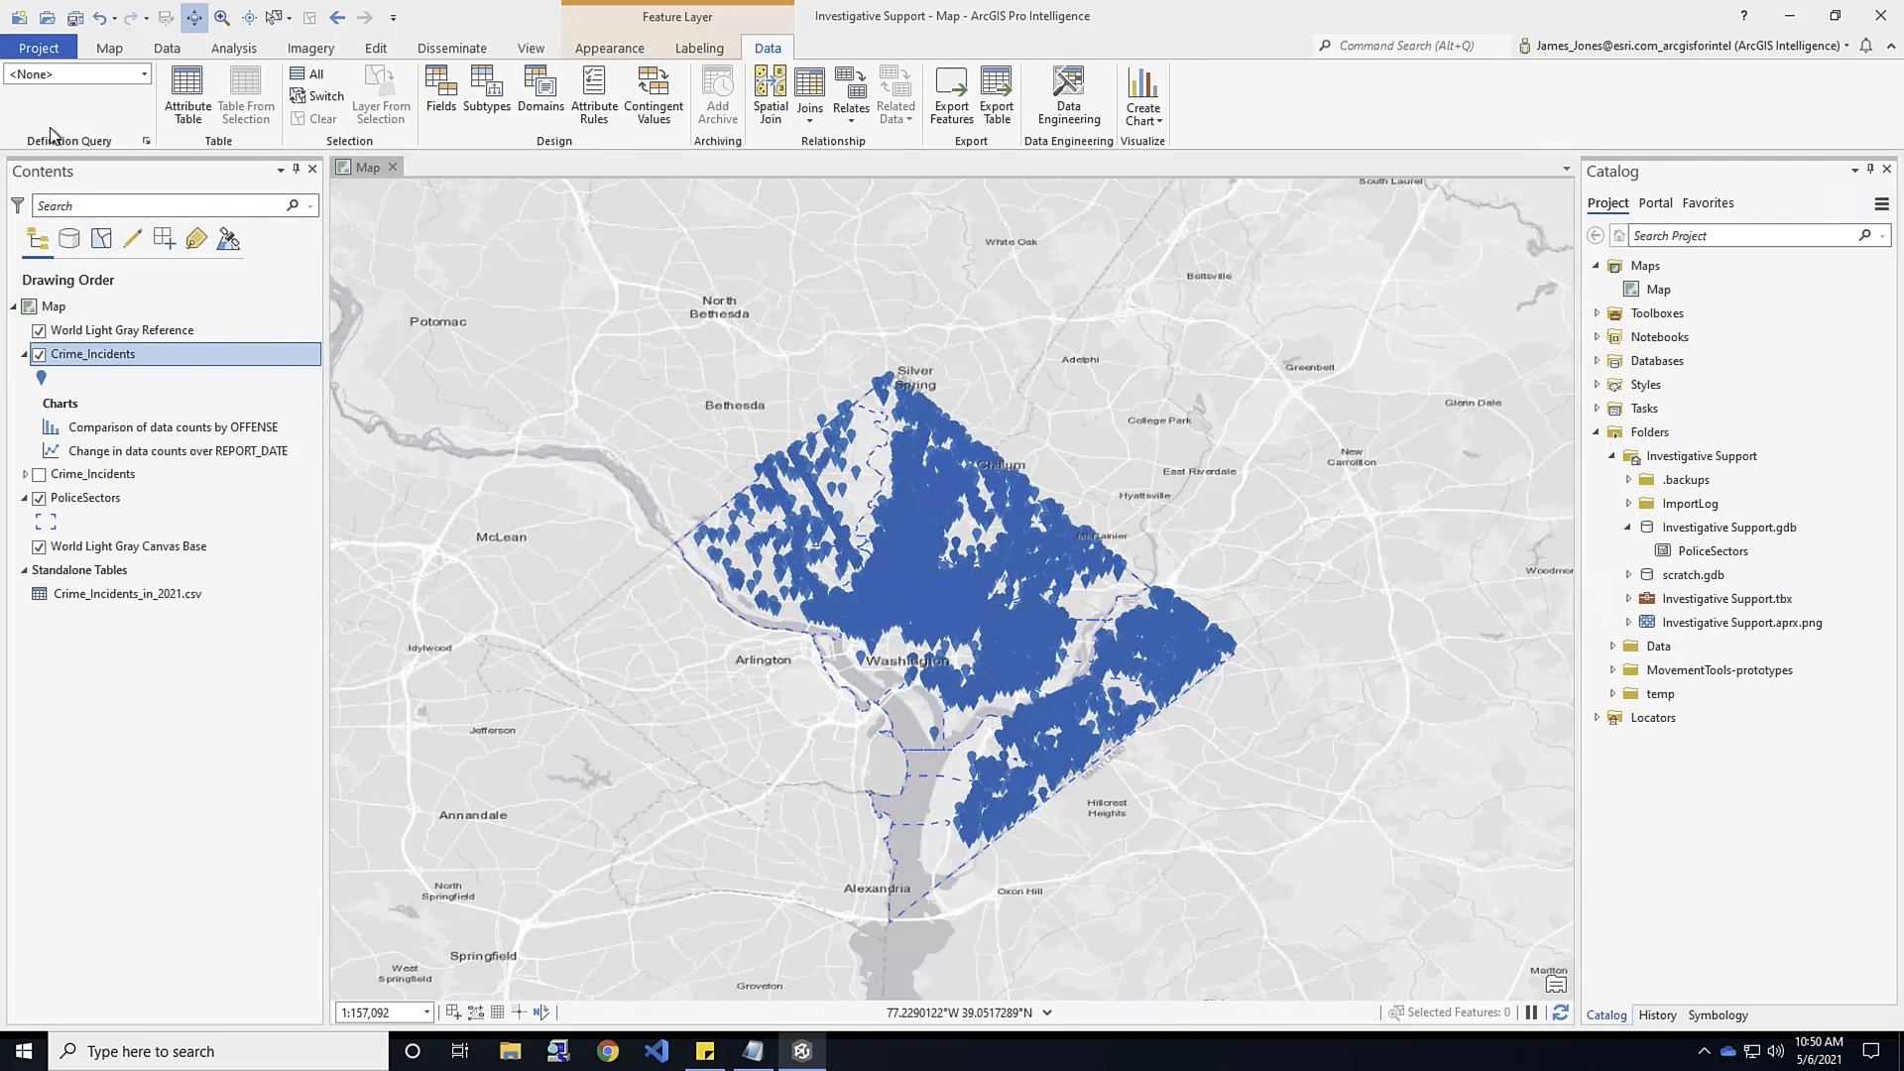
# Open the Density-based Clustering tool with Crime_Incidents as input point features and Defined distance (DBSCAN) as clustering method
pyautogui.click(234, 47)
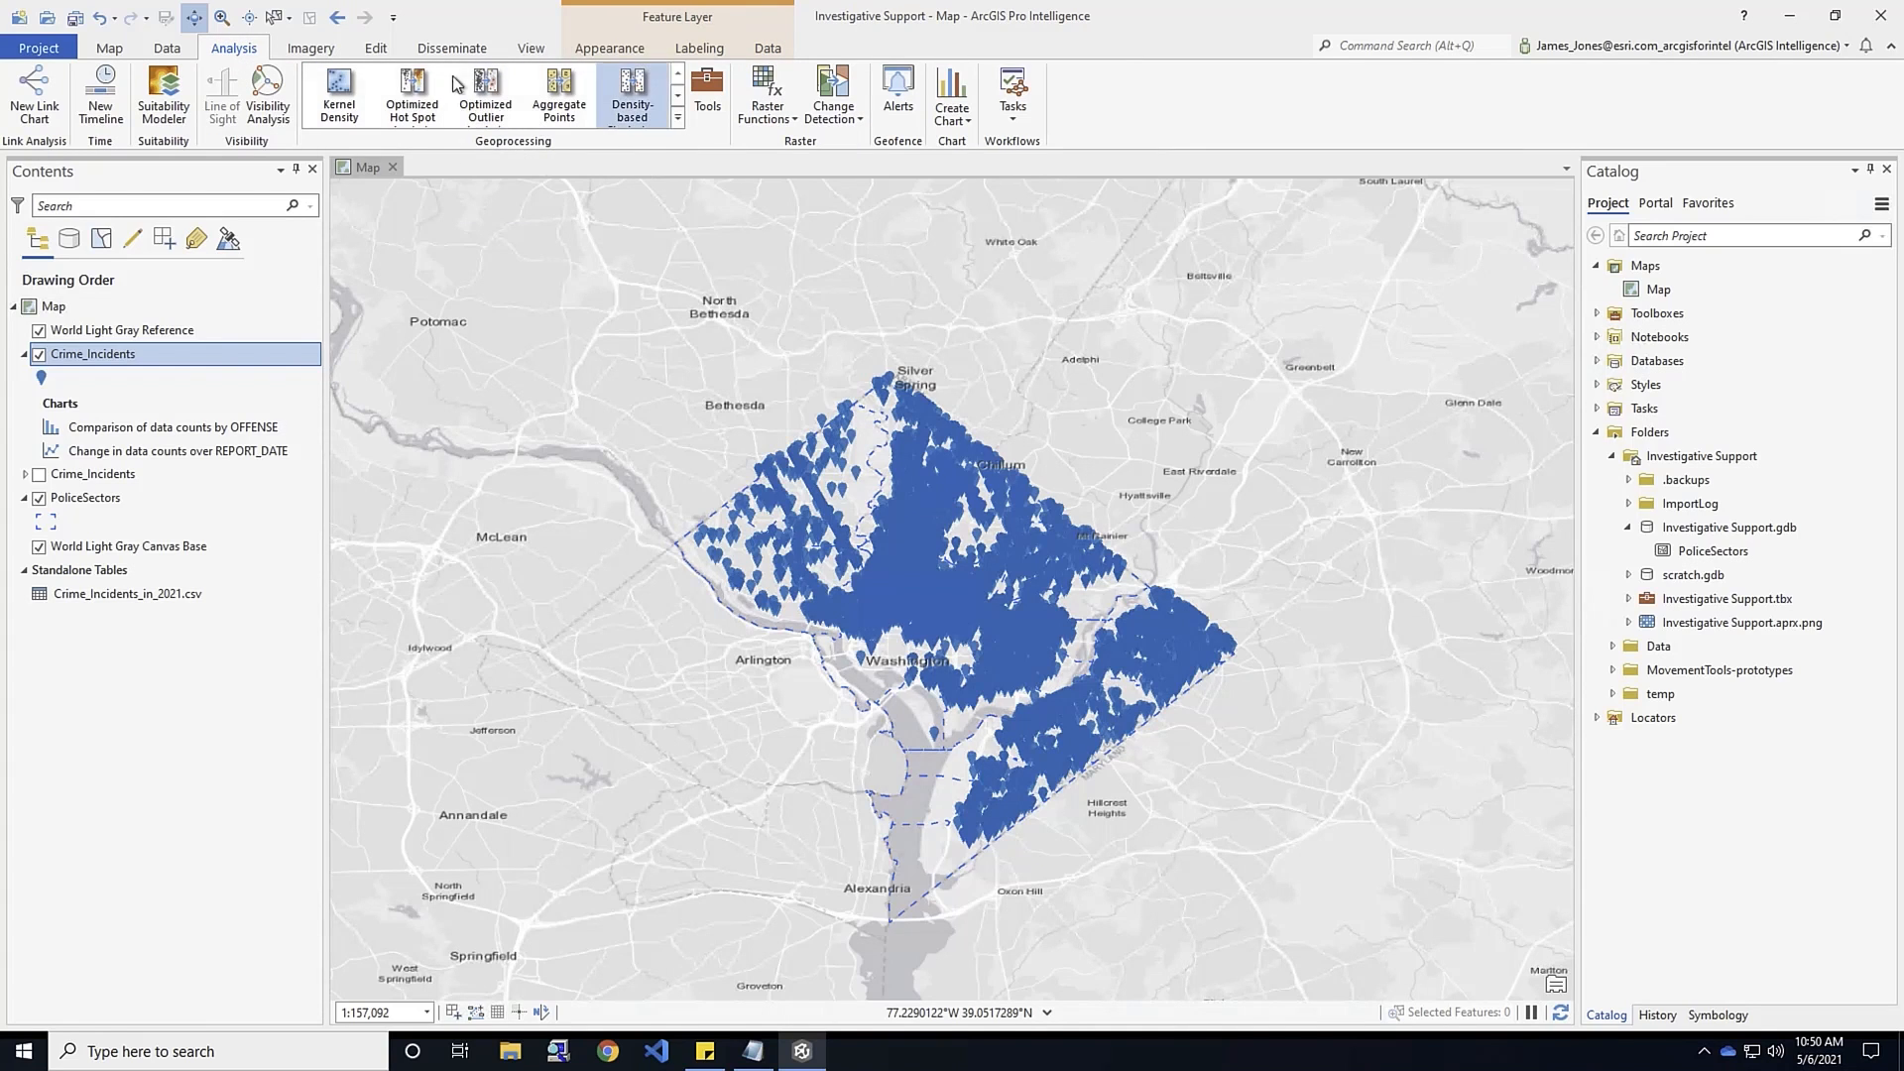
pyautogui.click(678, 118)
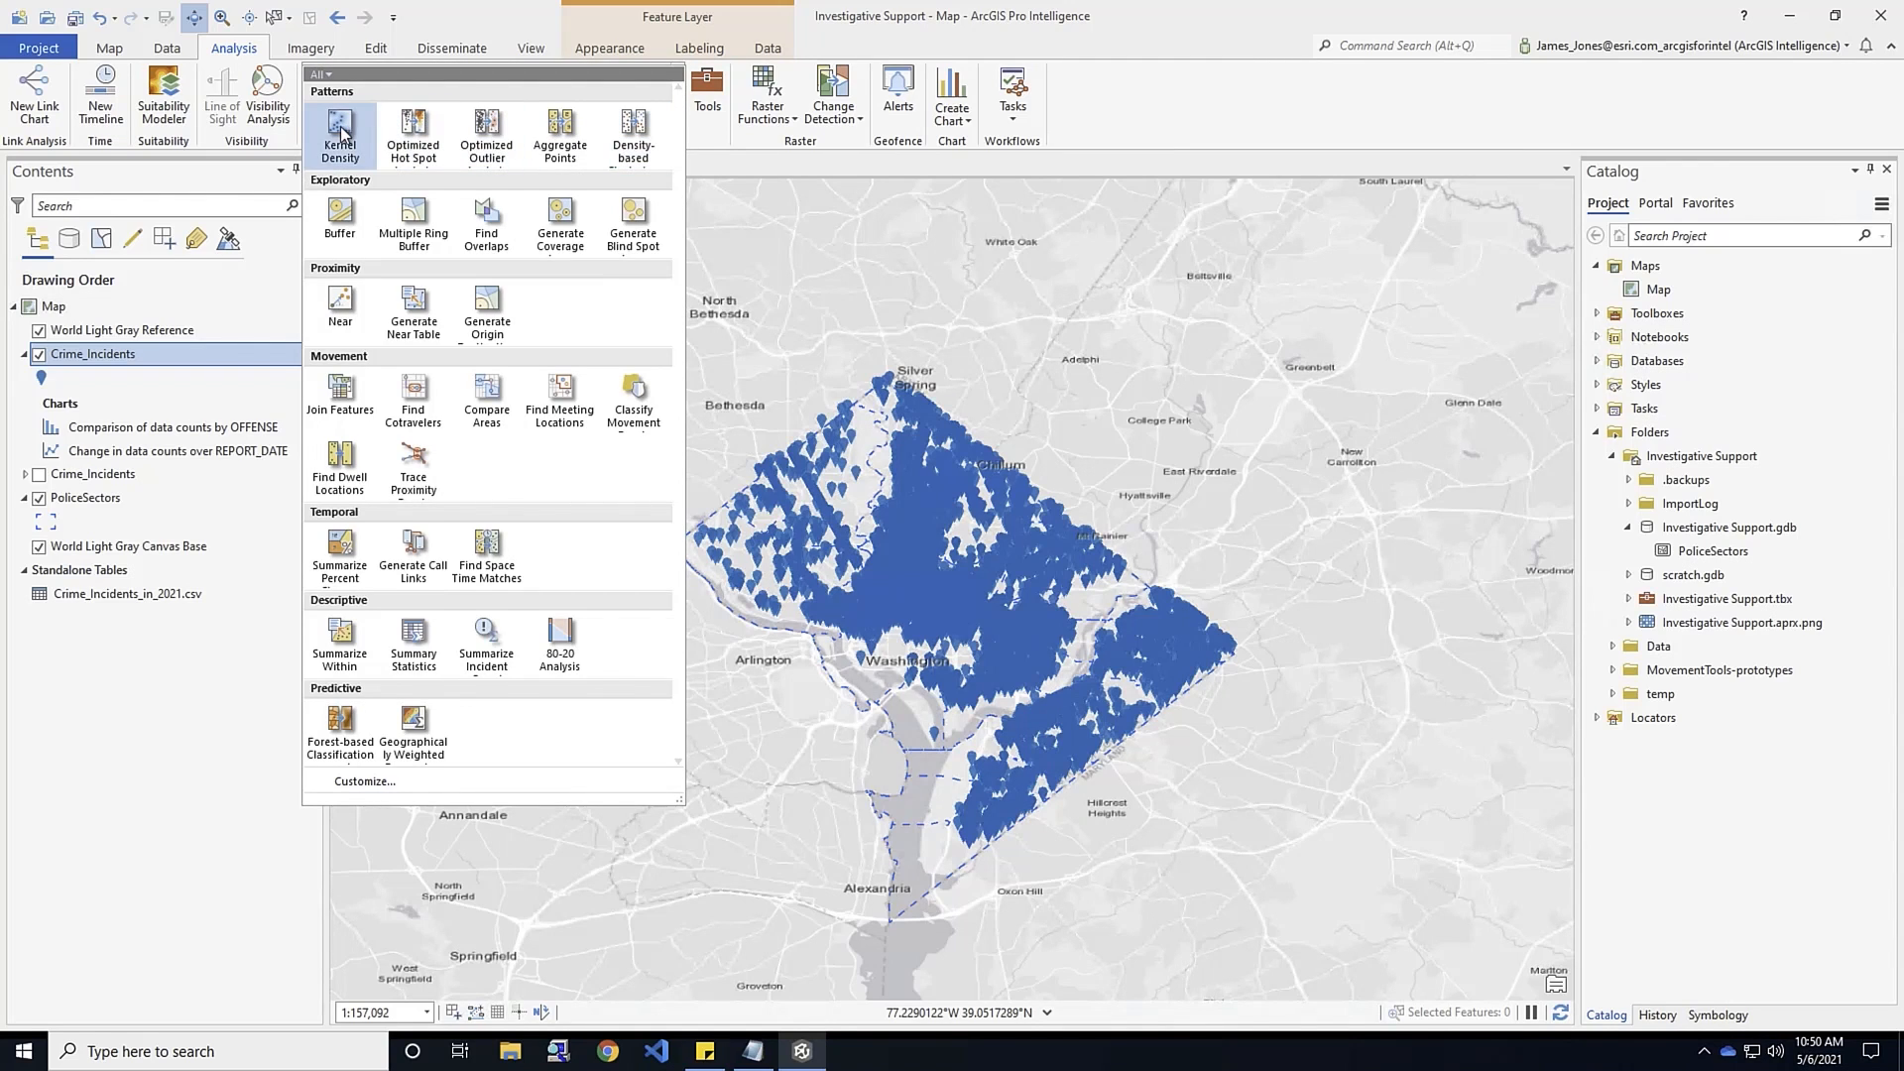
pyautogui.click(655, 144)
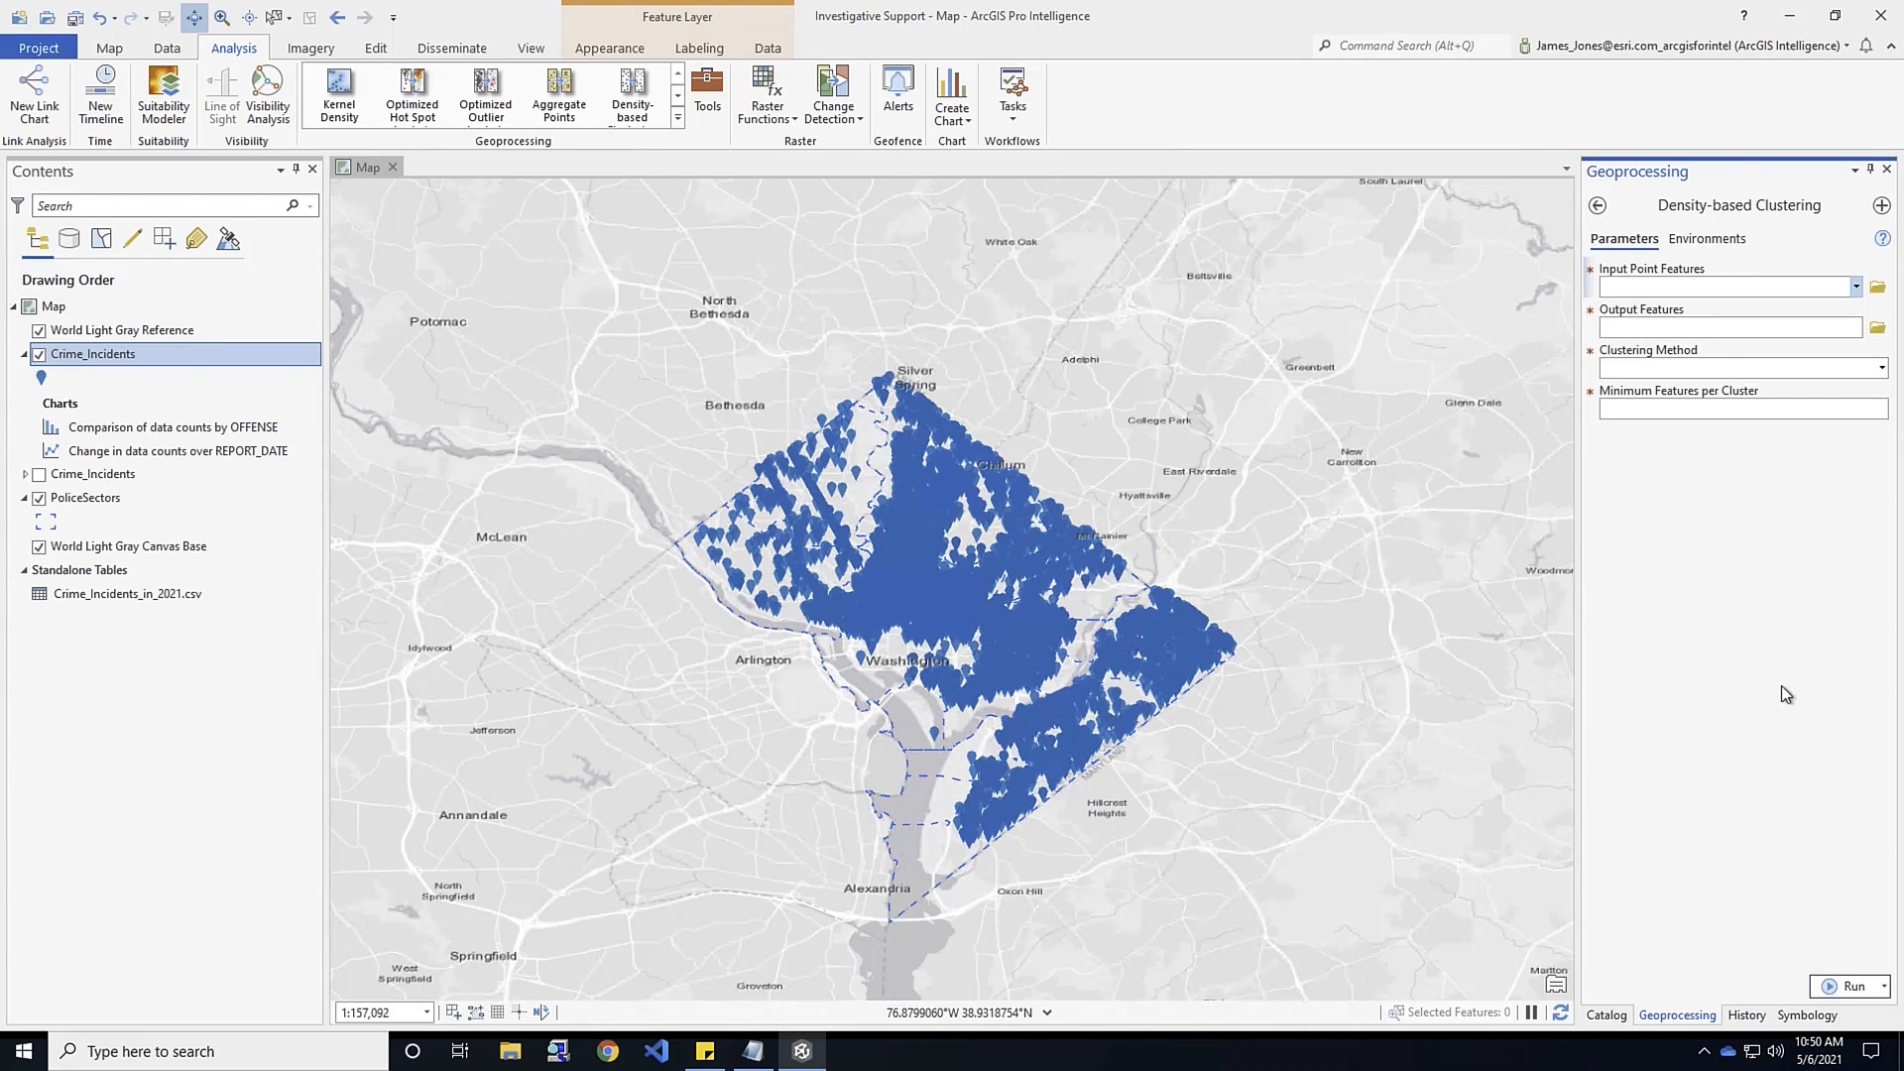
pyautogui.click(1856, 289)
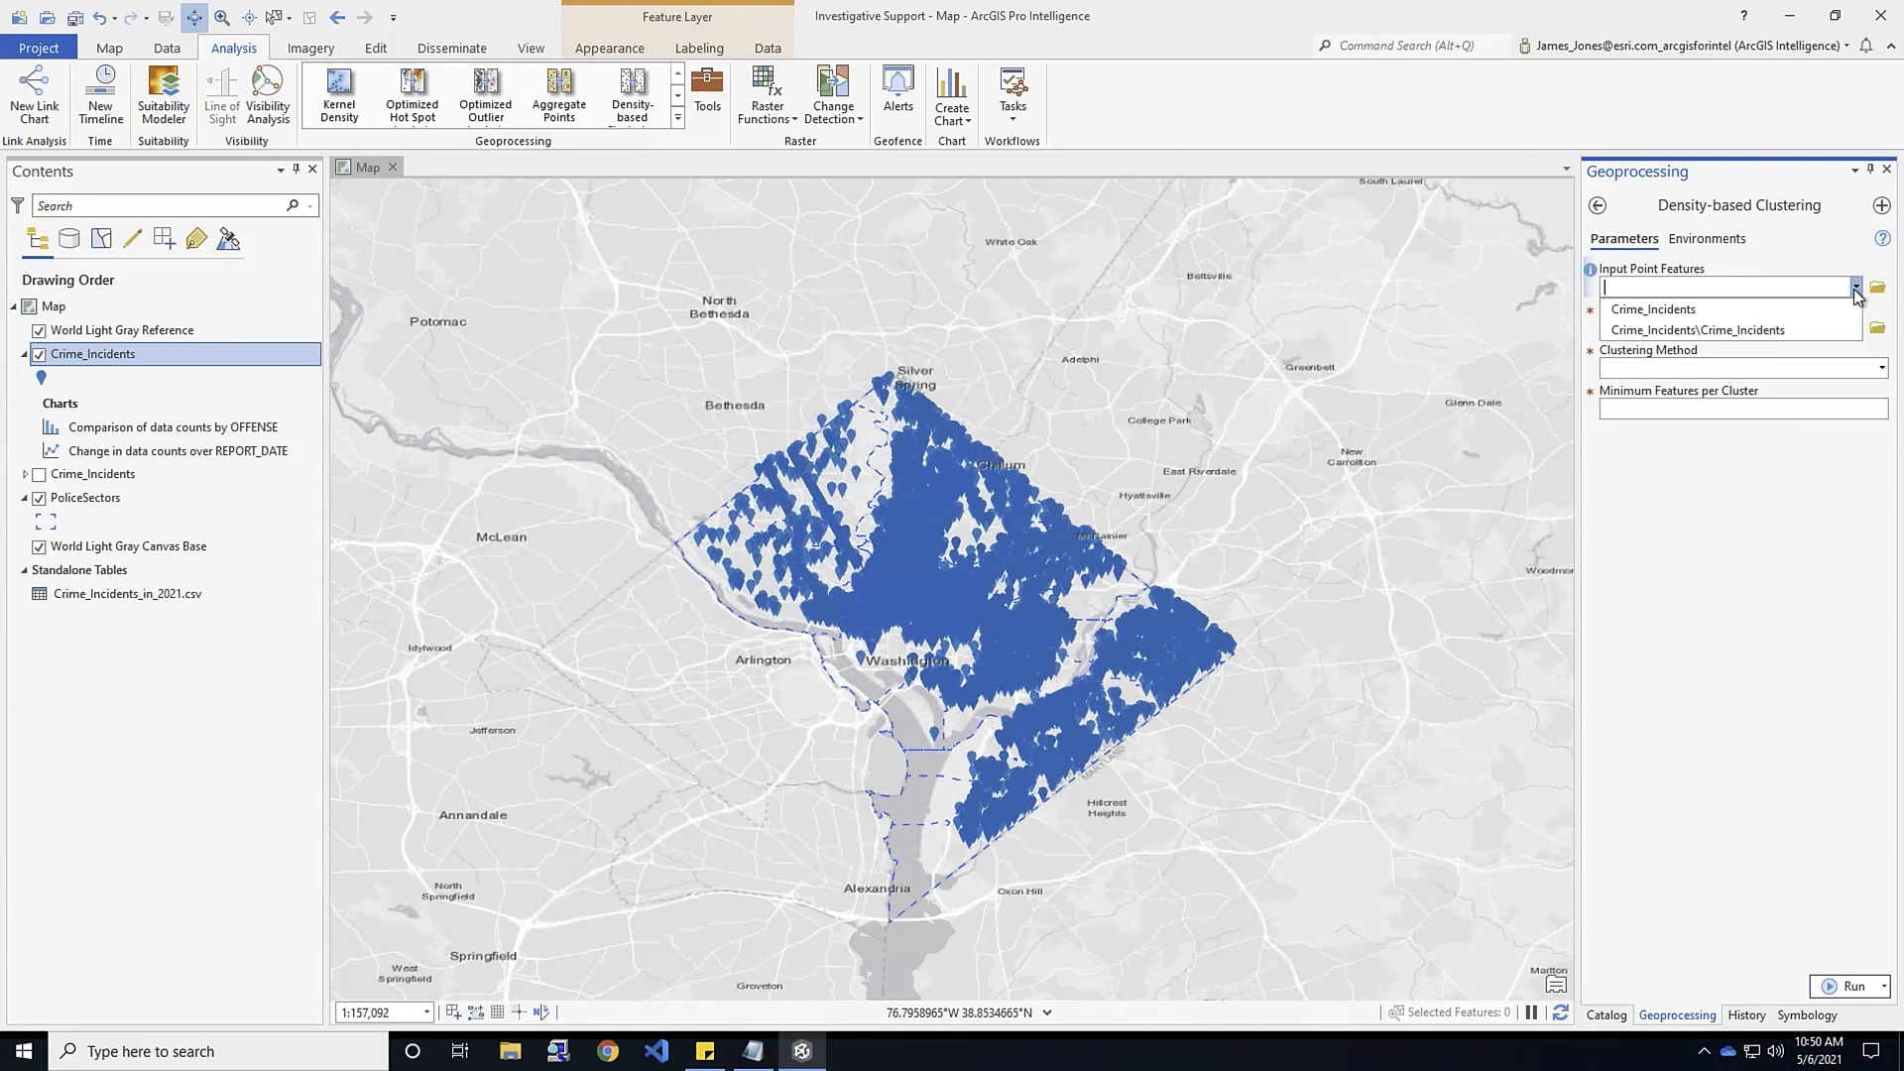
pyautogui.click(1681, 311)
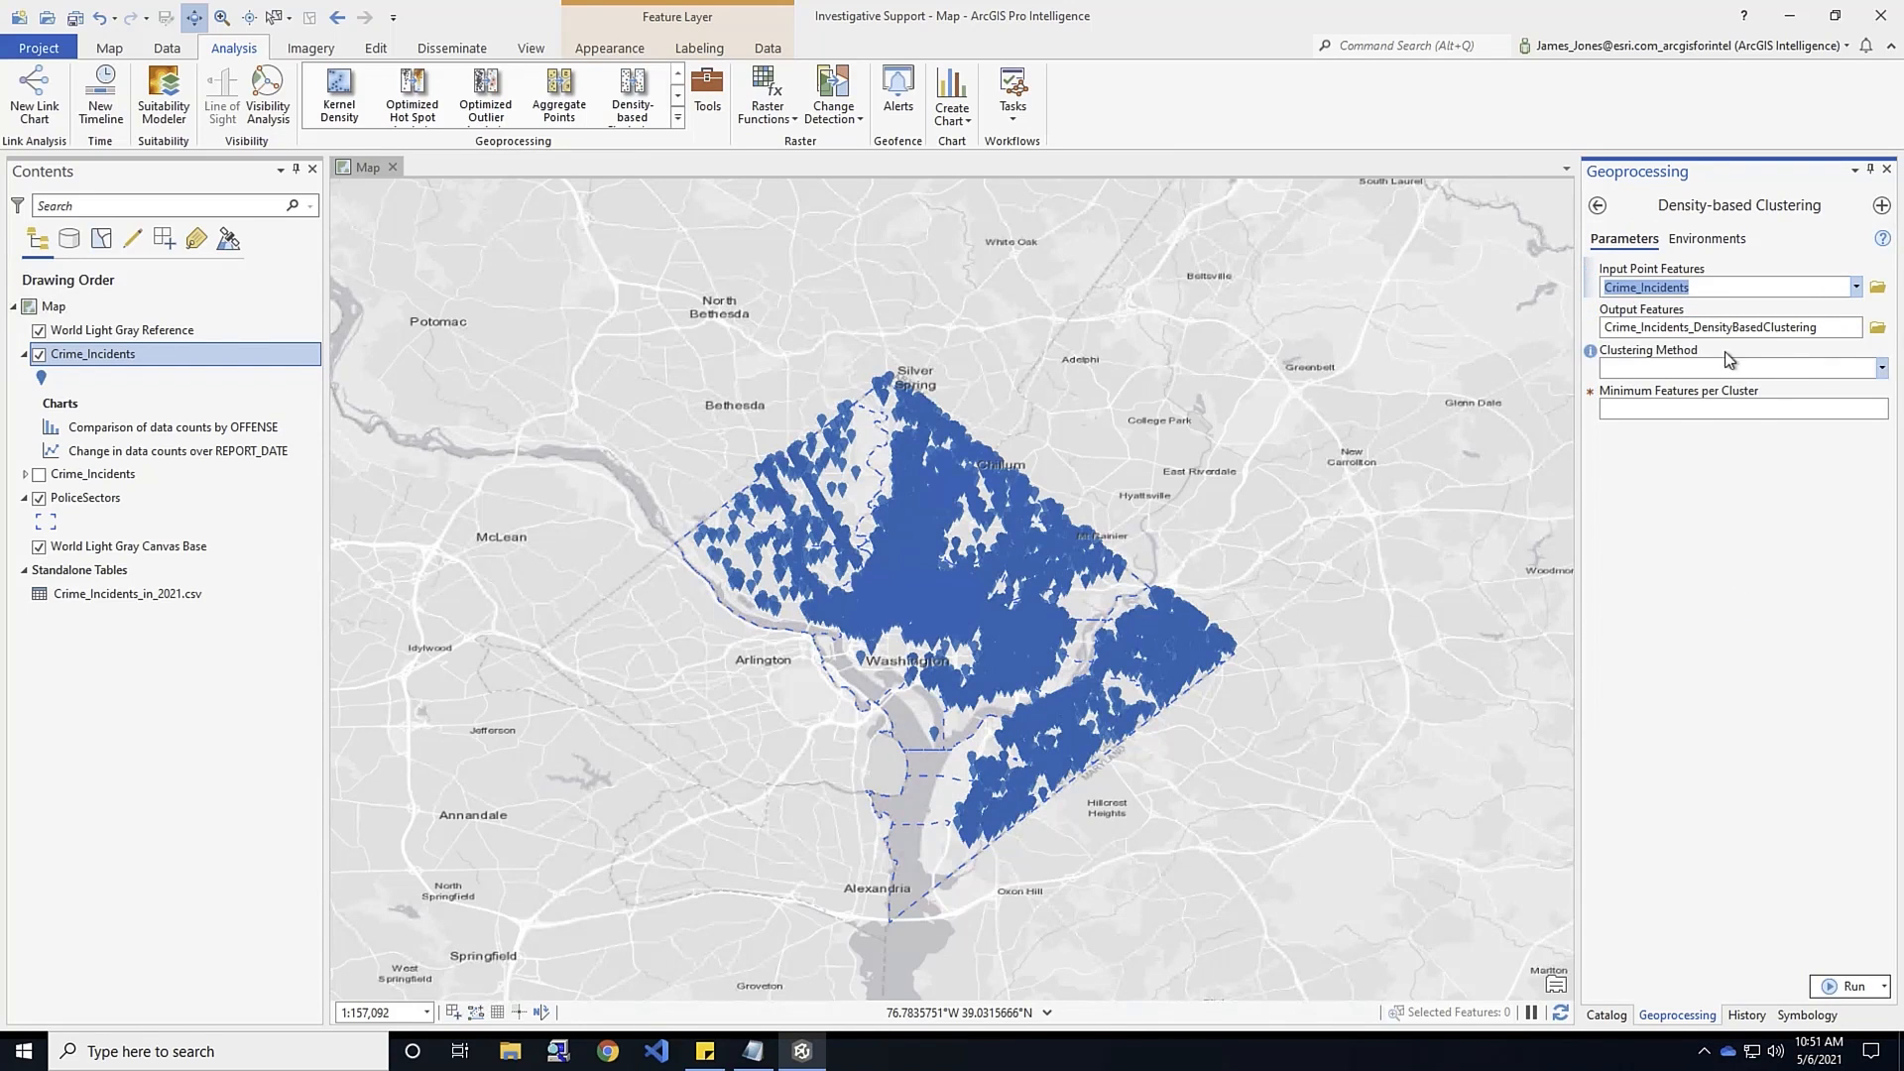
pyautogui.click(1881, 369)
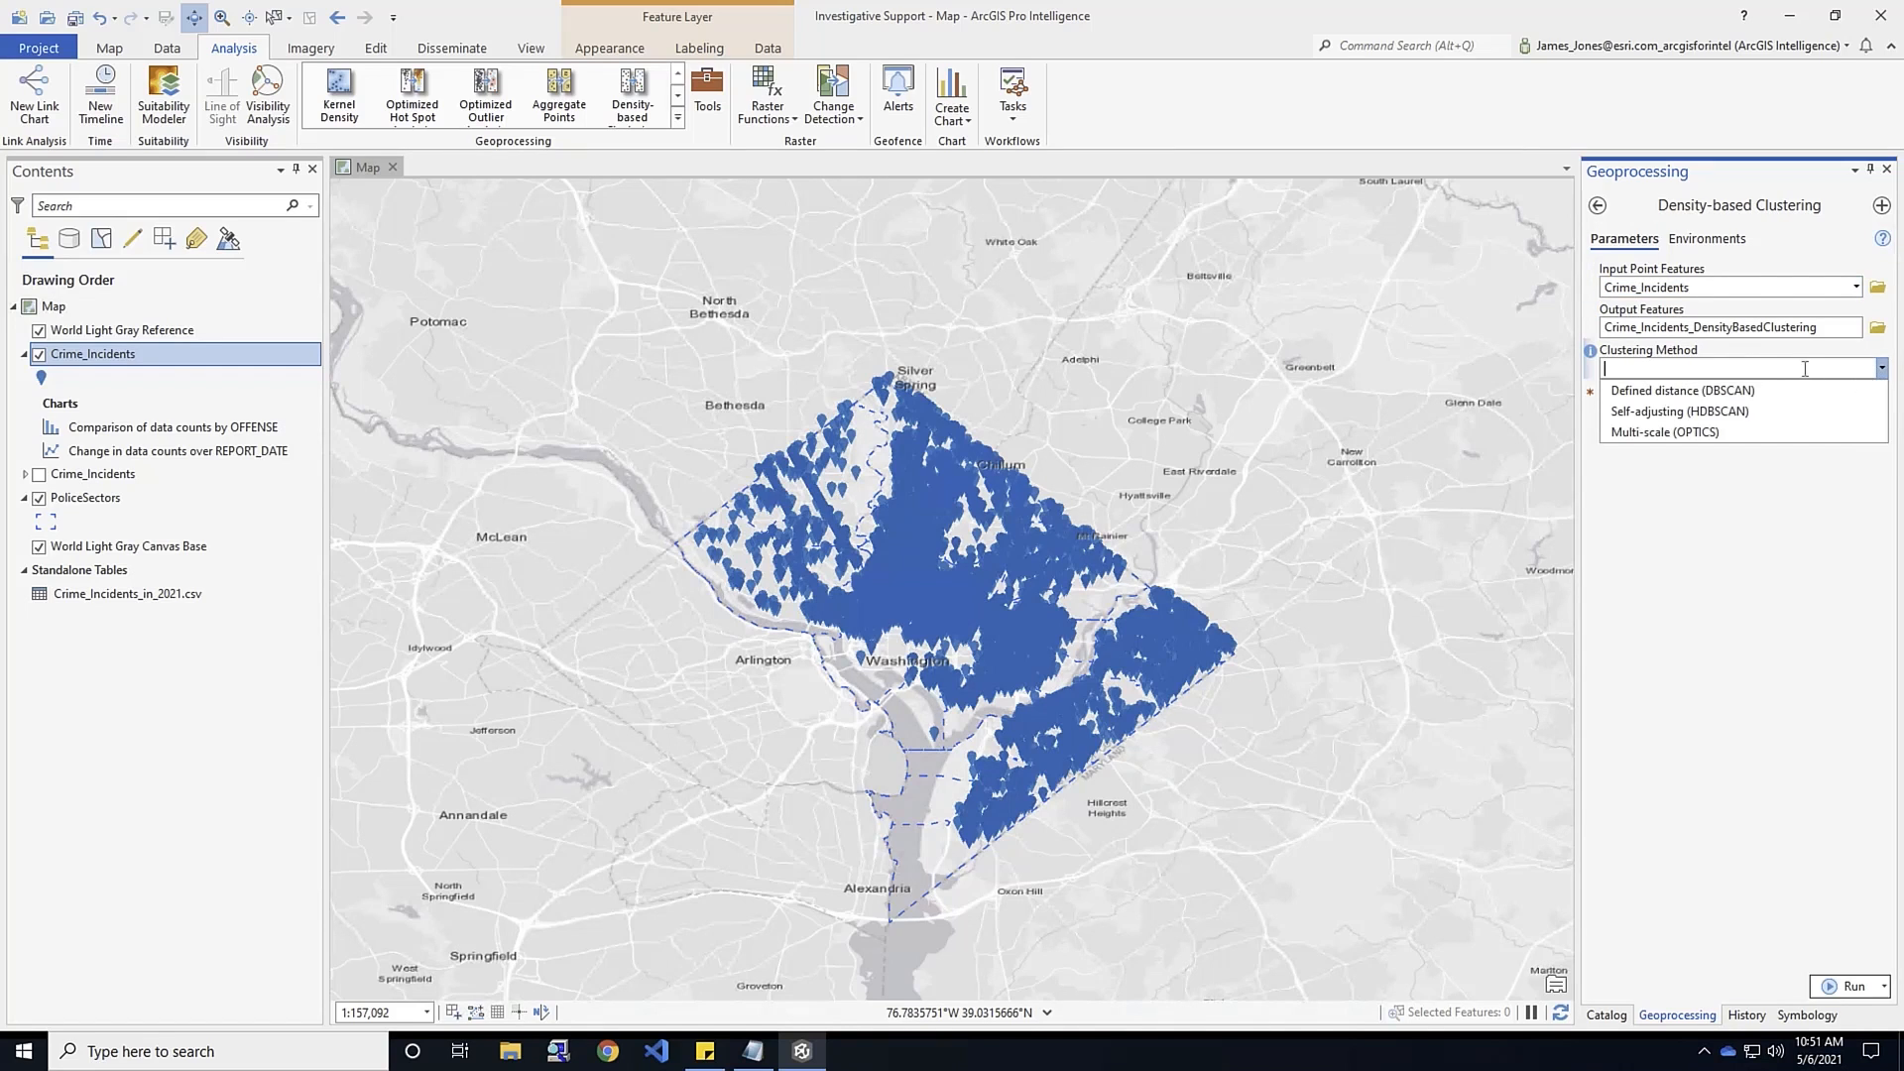
pyautogui.click(1729, 393)
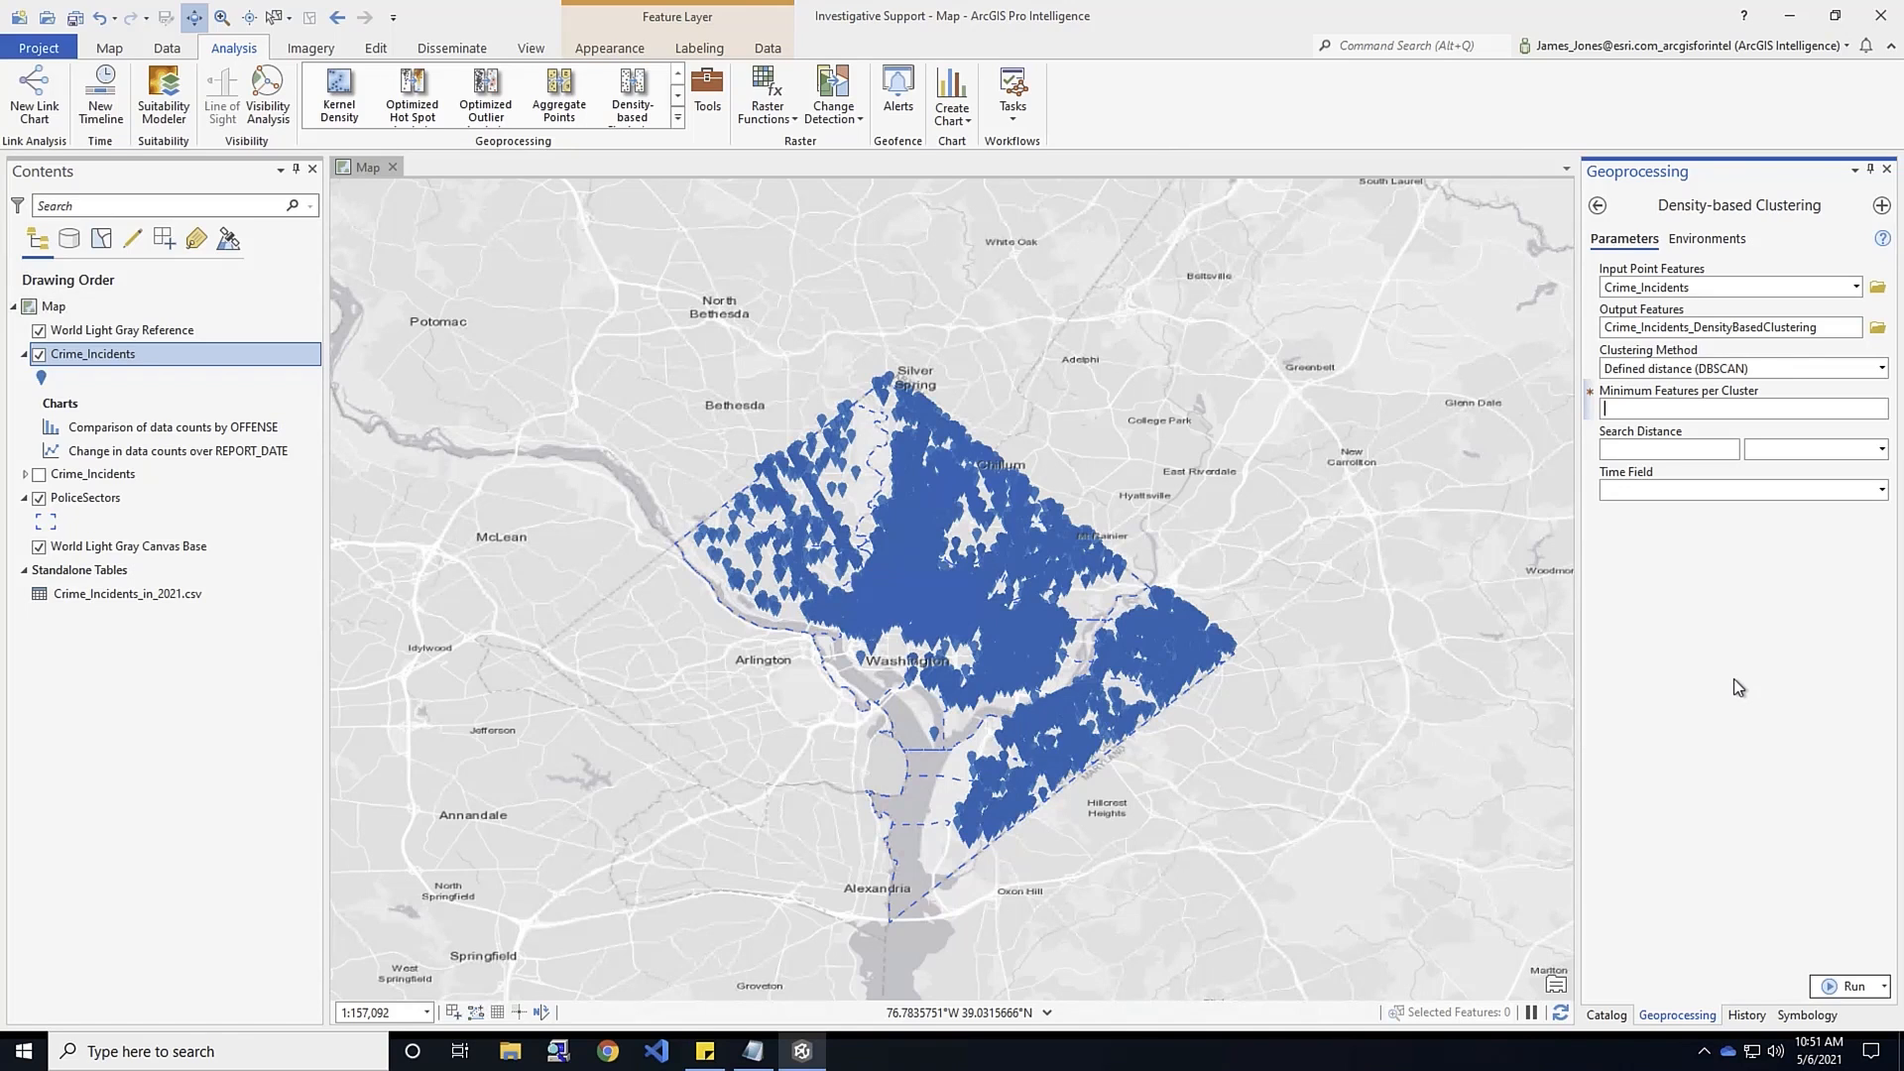
# Set the minimum features per cluster to 10 and the search distance to 100 meters, and run the clustering
pyautogui.write('10')
pyautogui.click(1679, 448)
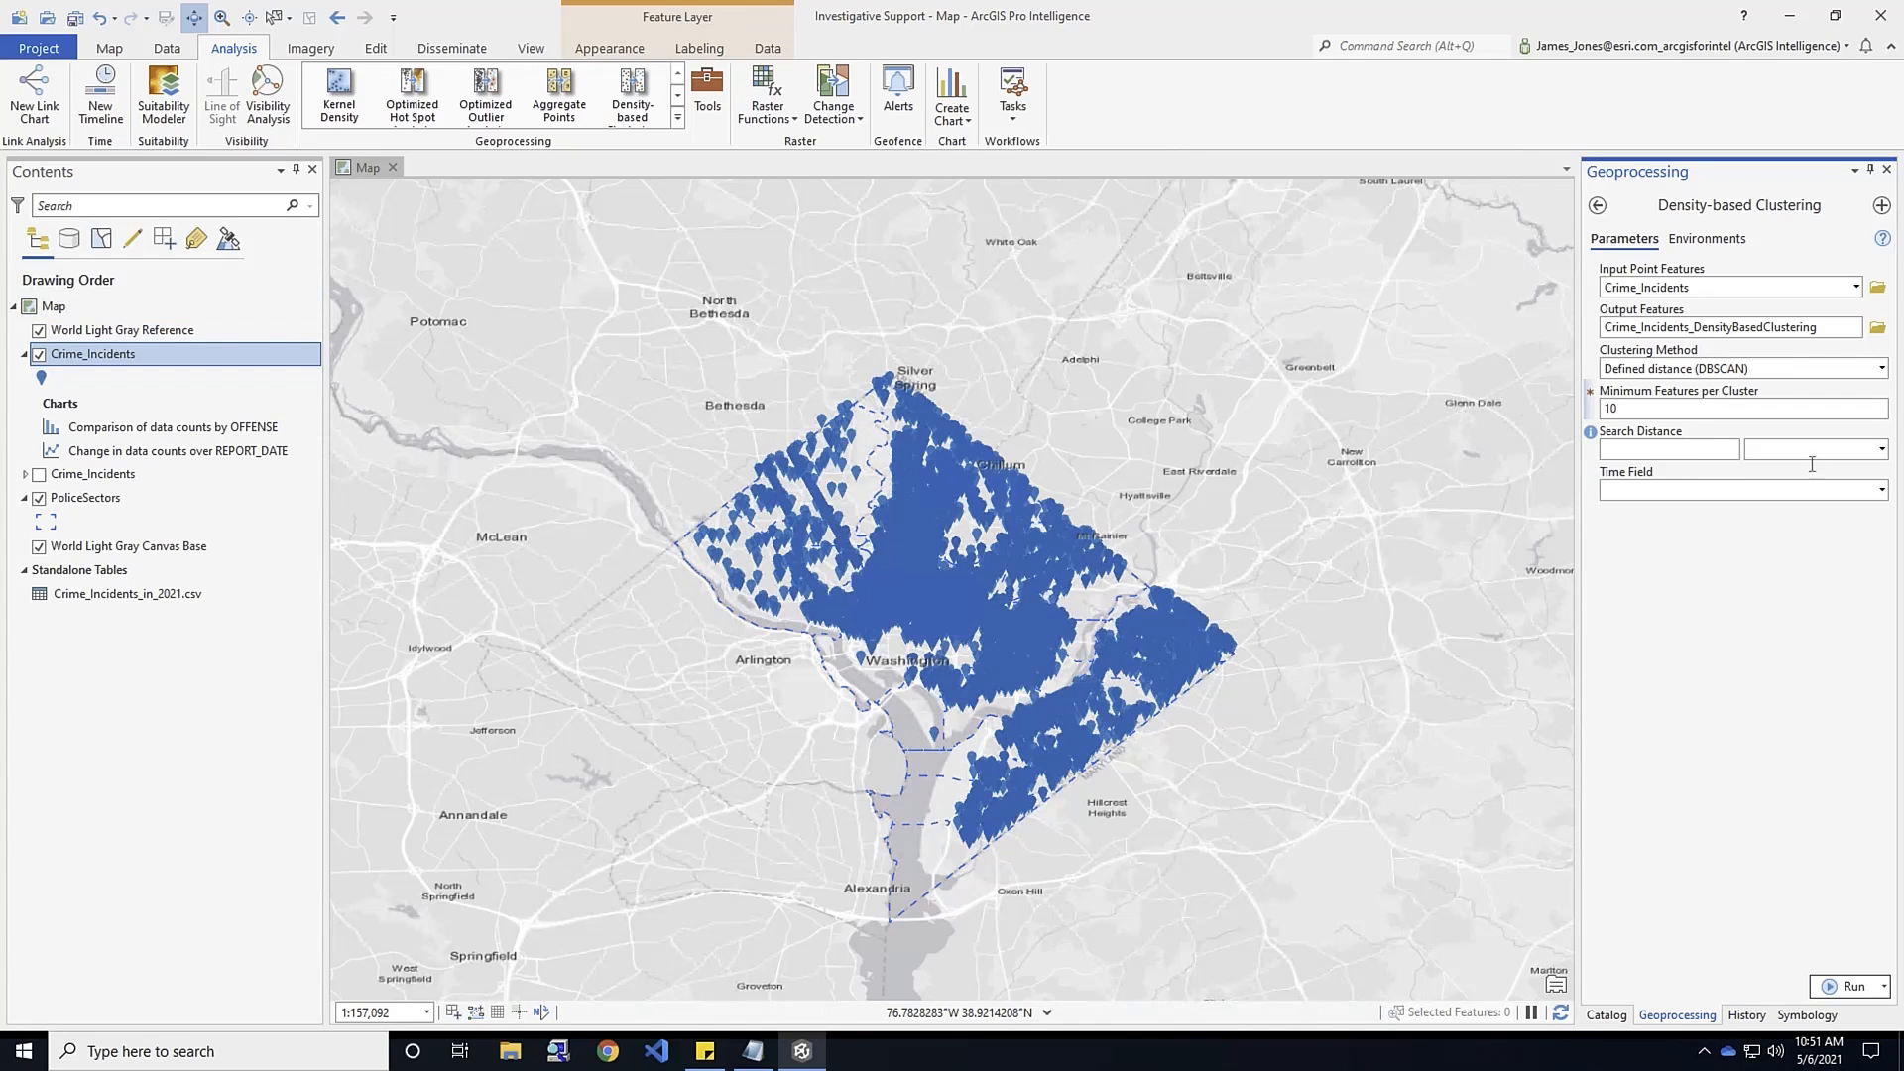
pyautogui.write('100')
pyautogui.click(1881, 448)
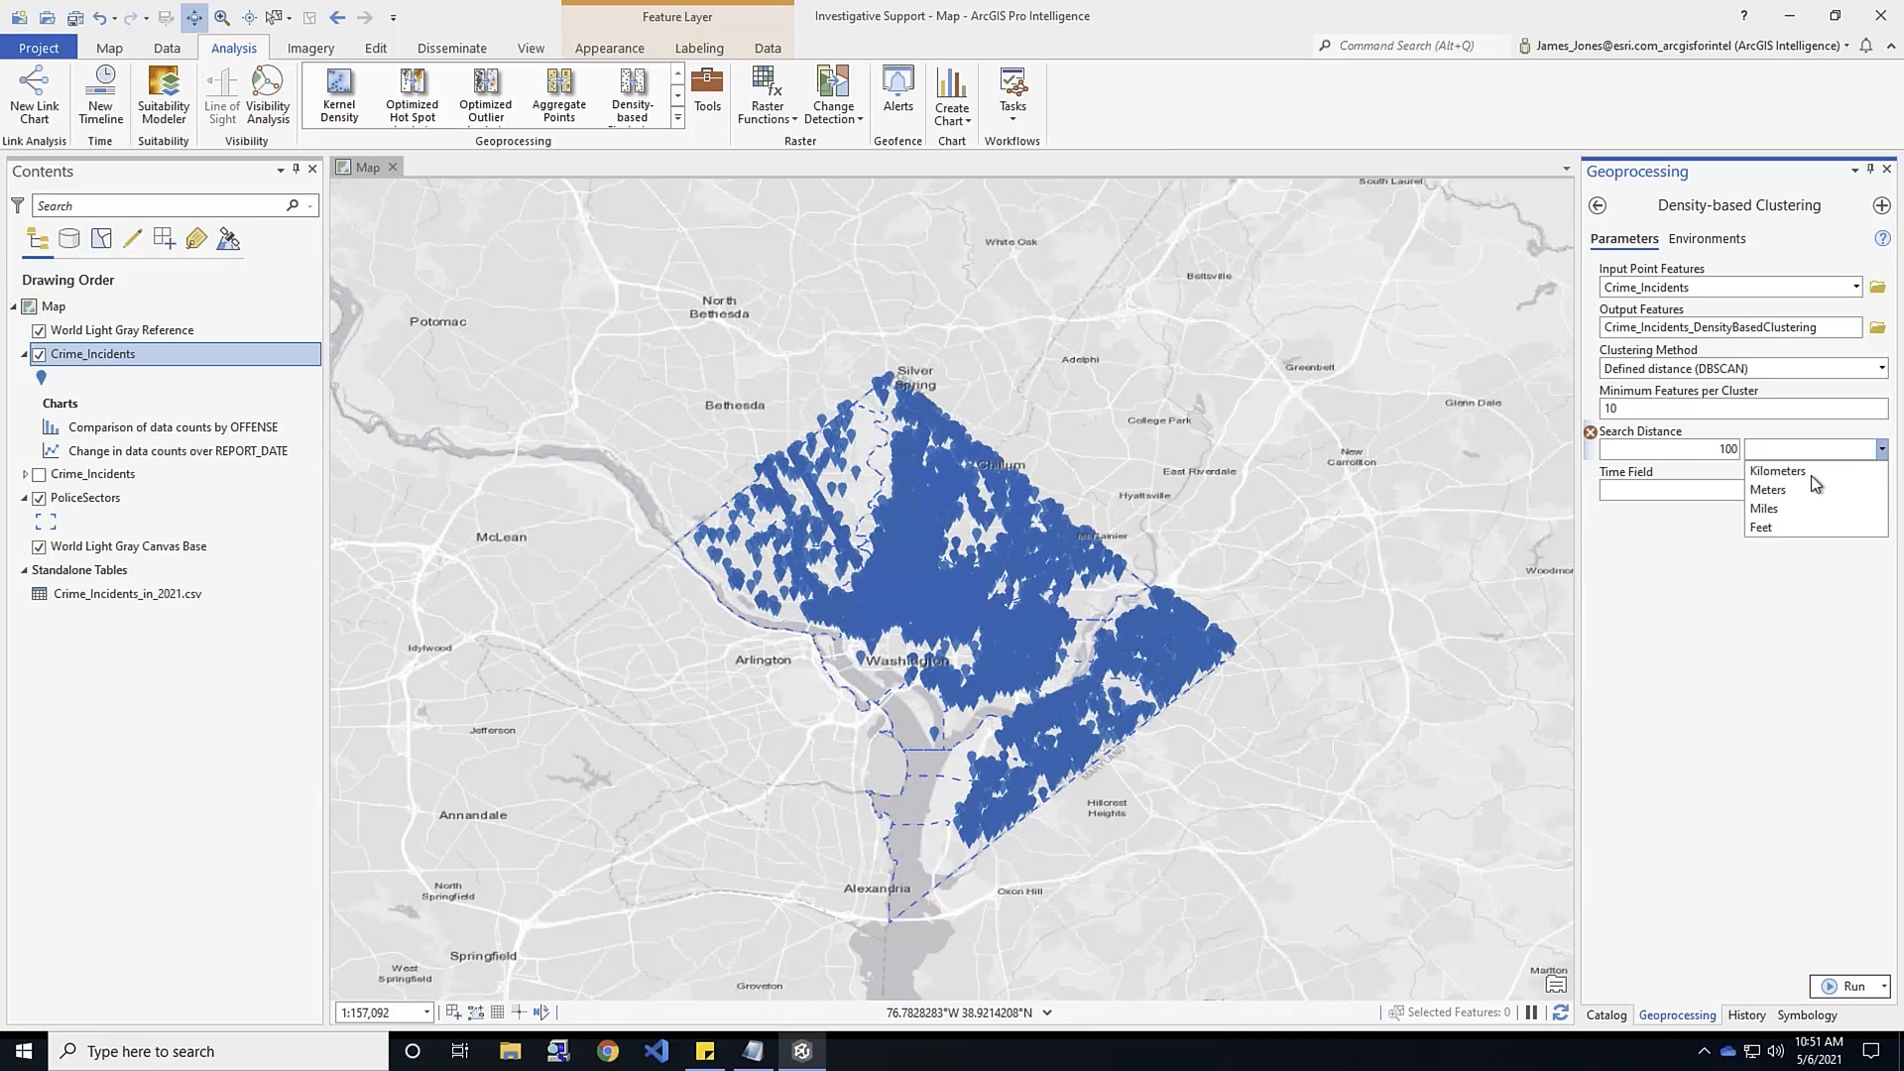
pyautogui.click(1775, 489)
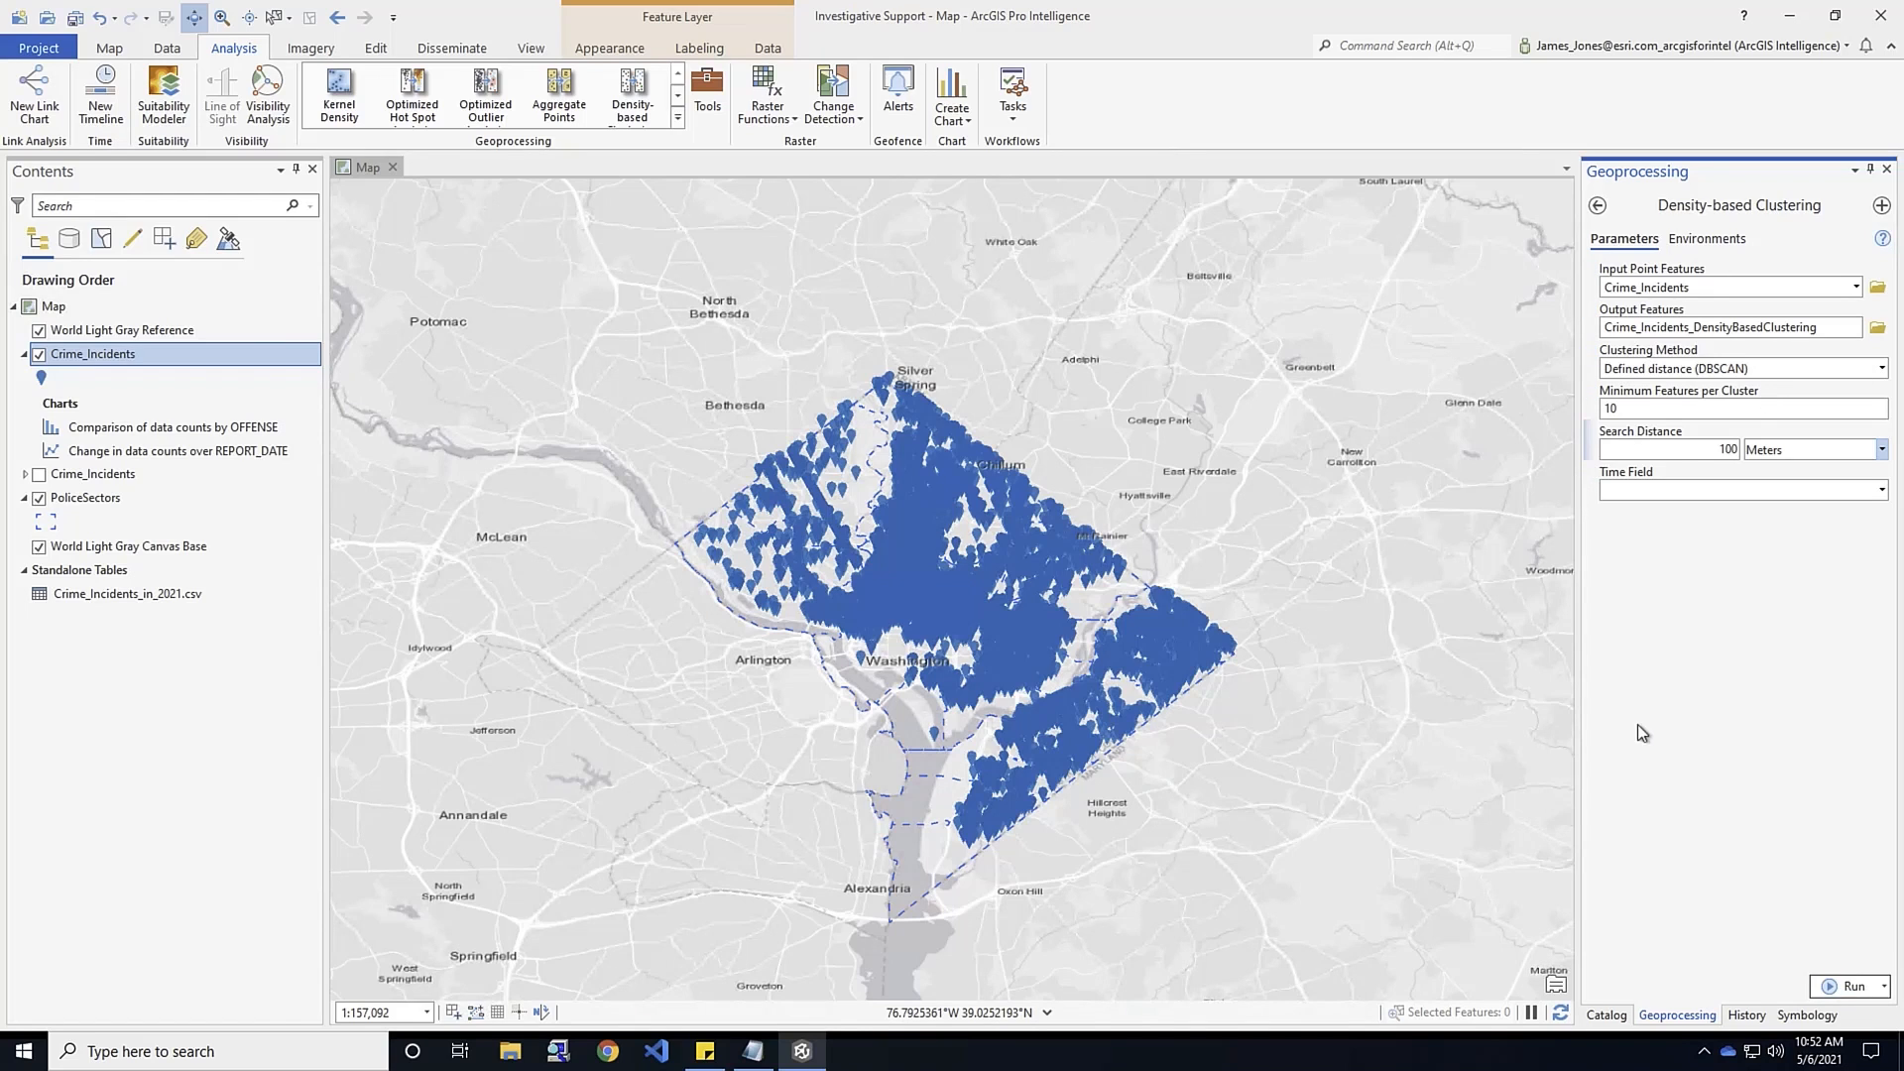
pyautogui.click(1852, 987)
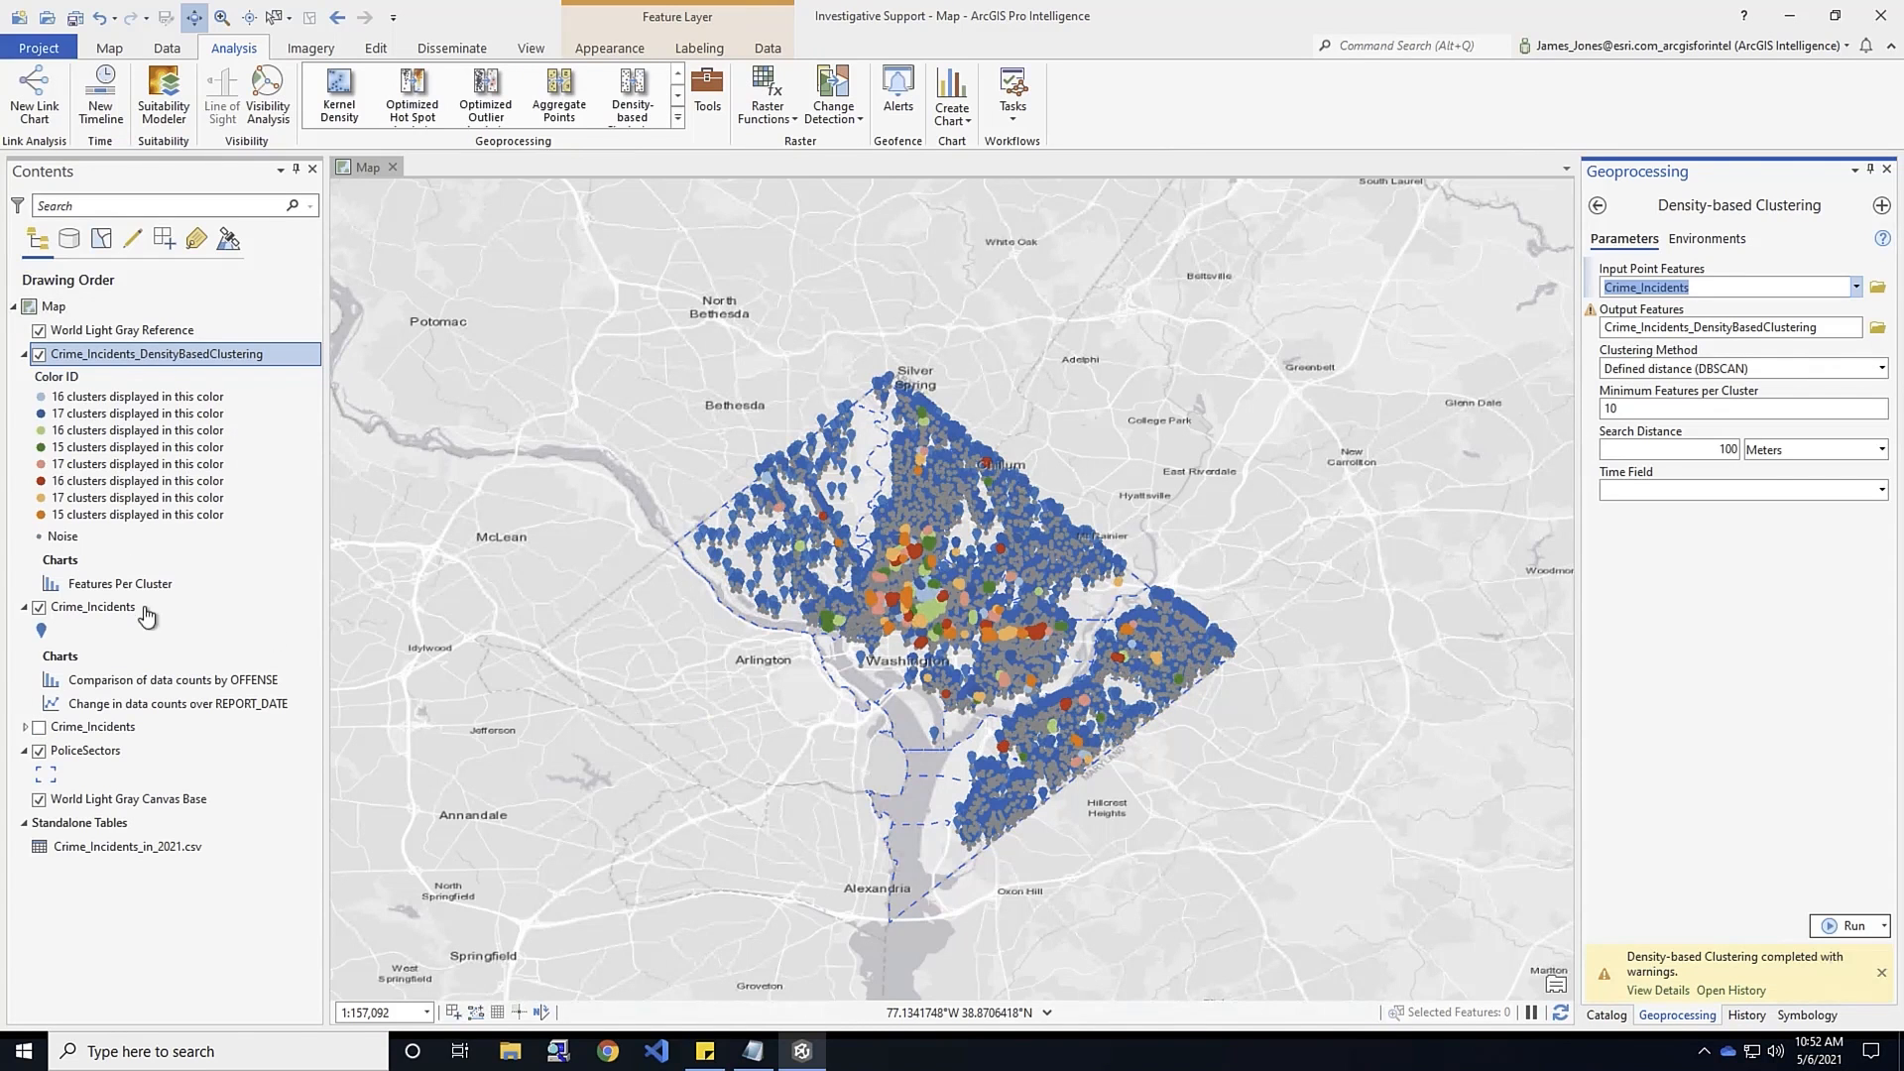
# Hide the Crime_Incidents layer that has the charts, and move the other Crime_Incidents layer above the clustering layer and turn it on
pyautogui.click(39, 607)
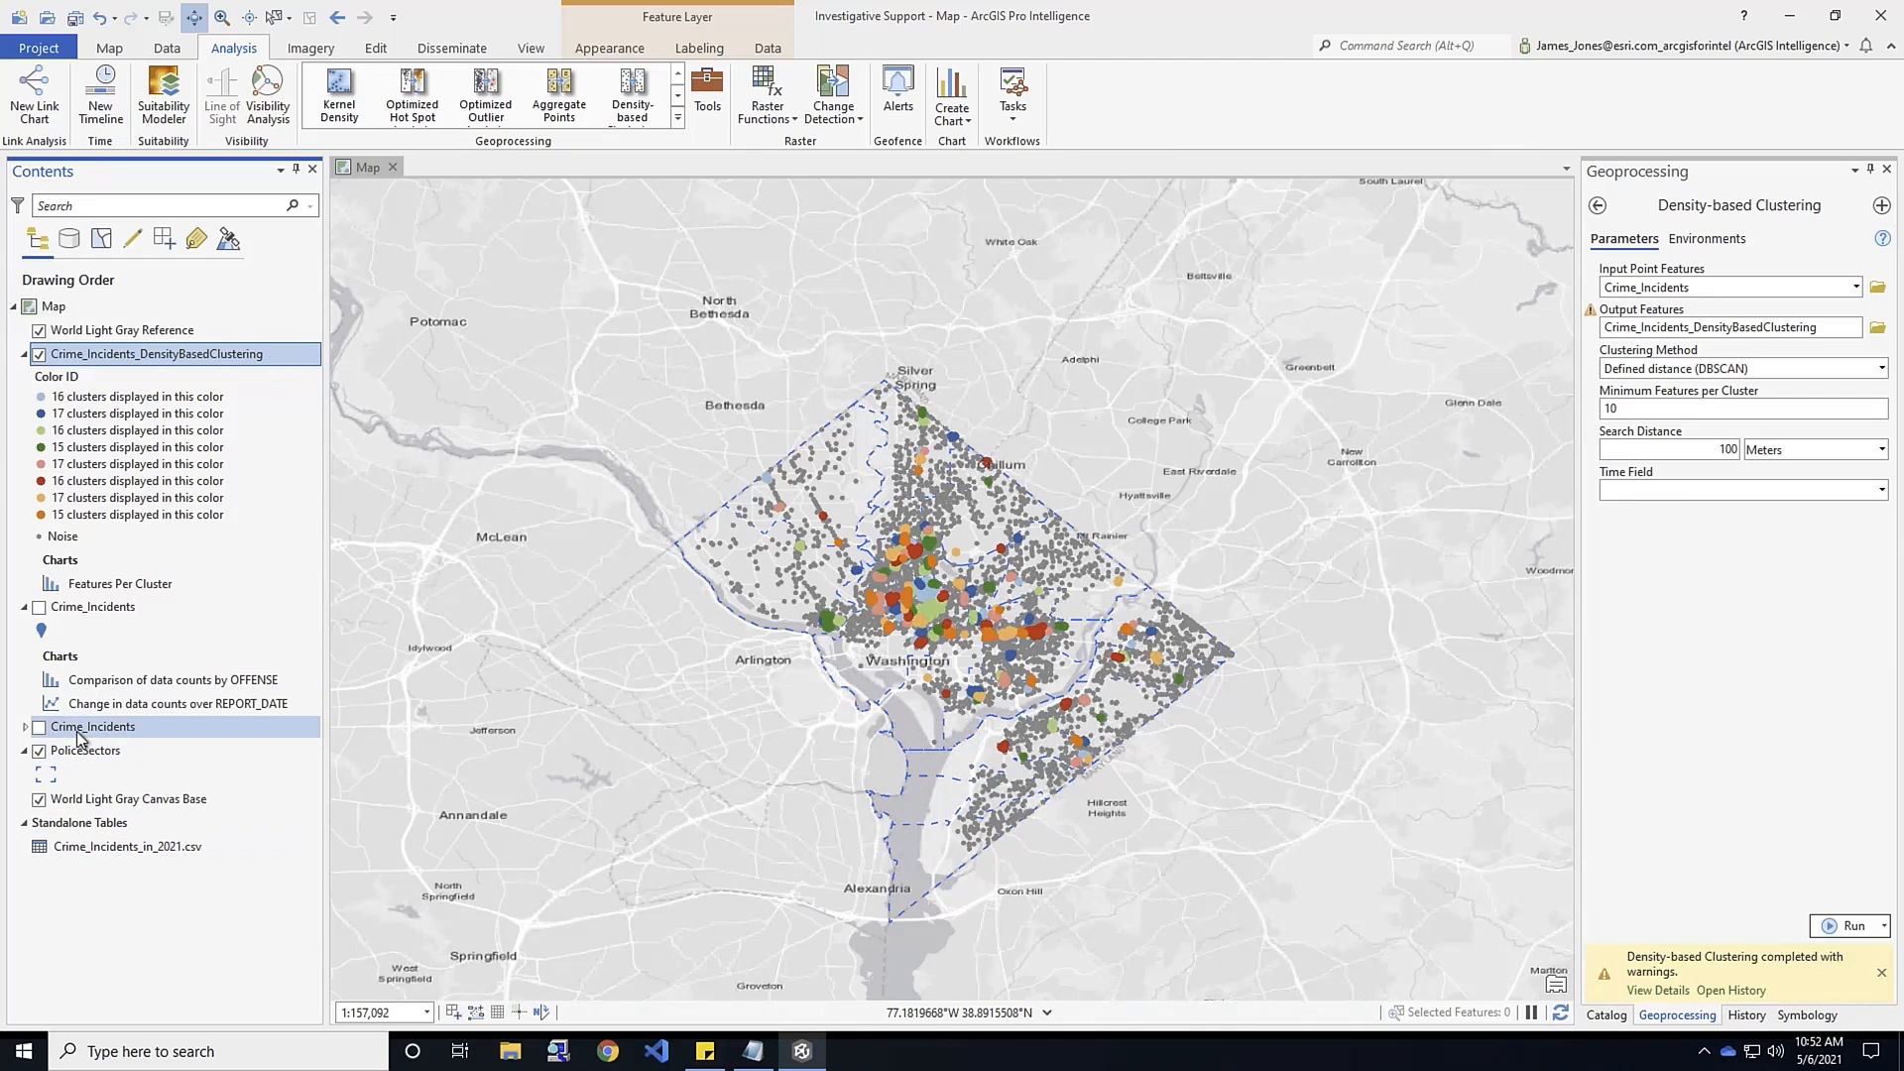
pyautogui.click(115, 731)
pyautogui.moveTo(88, 732); pyautogui.dragTo(45, 373)
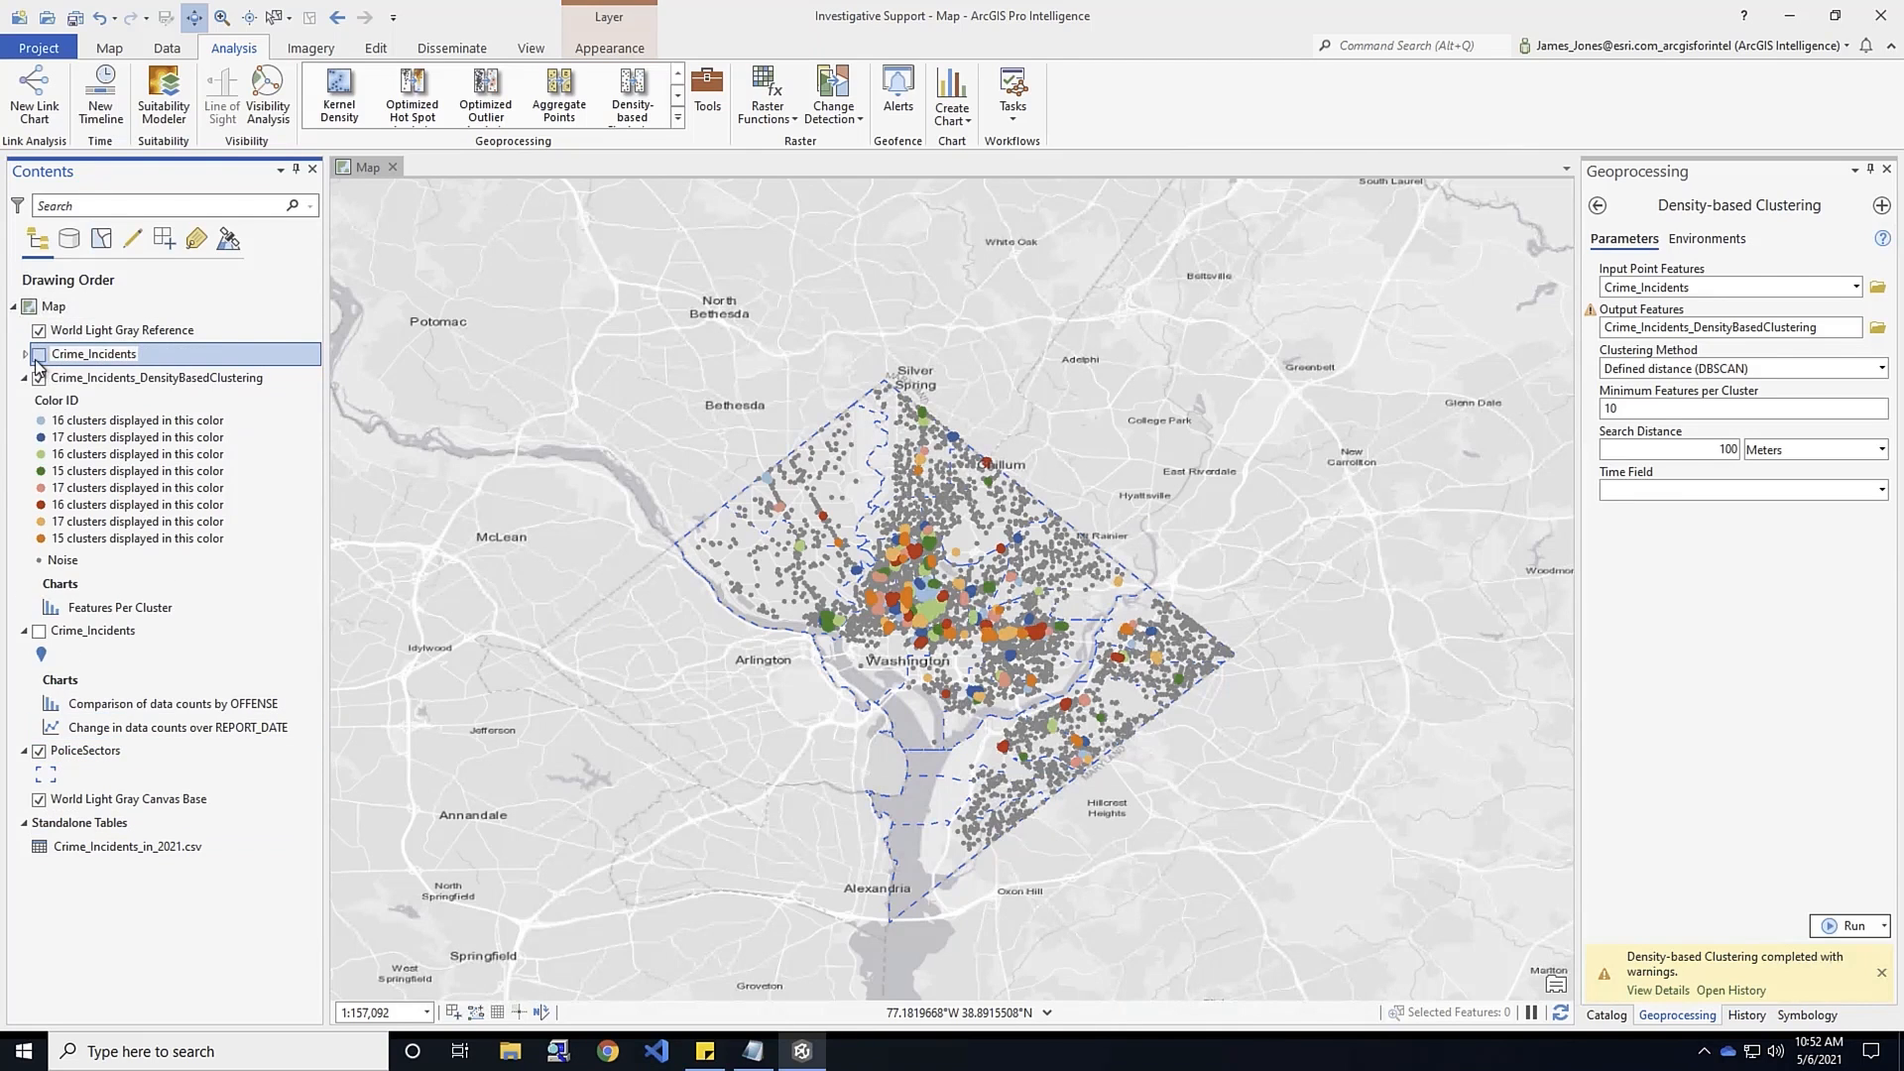
pyautogui.click(39, 355)
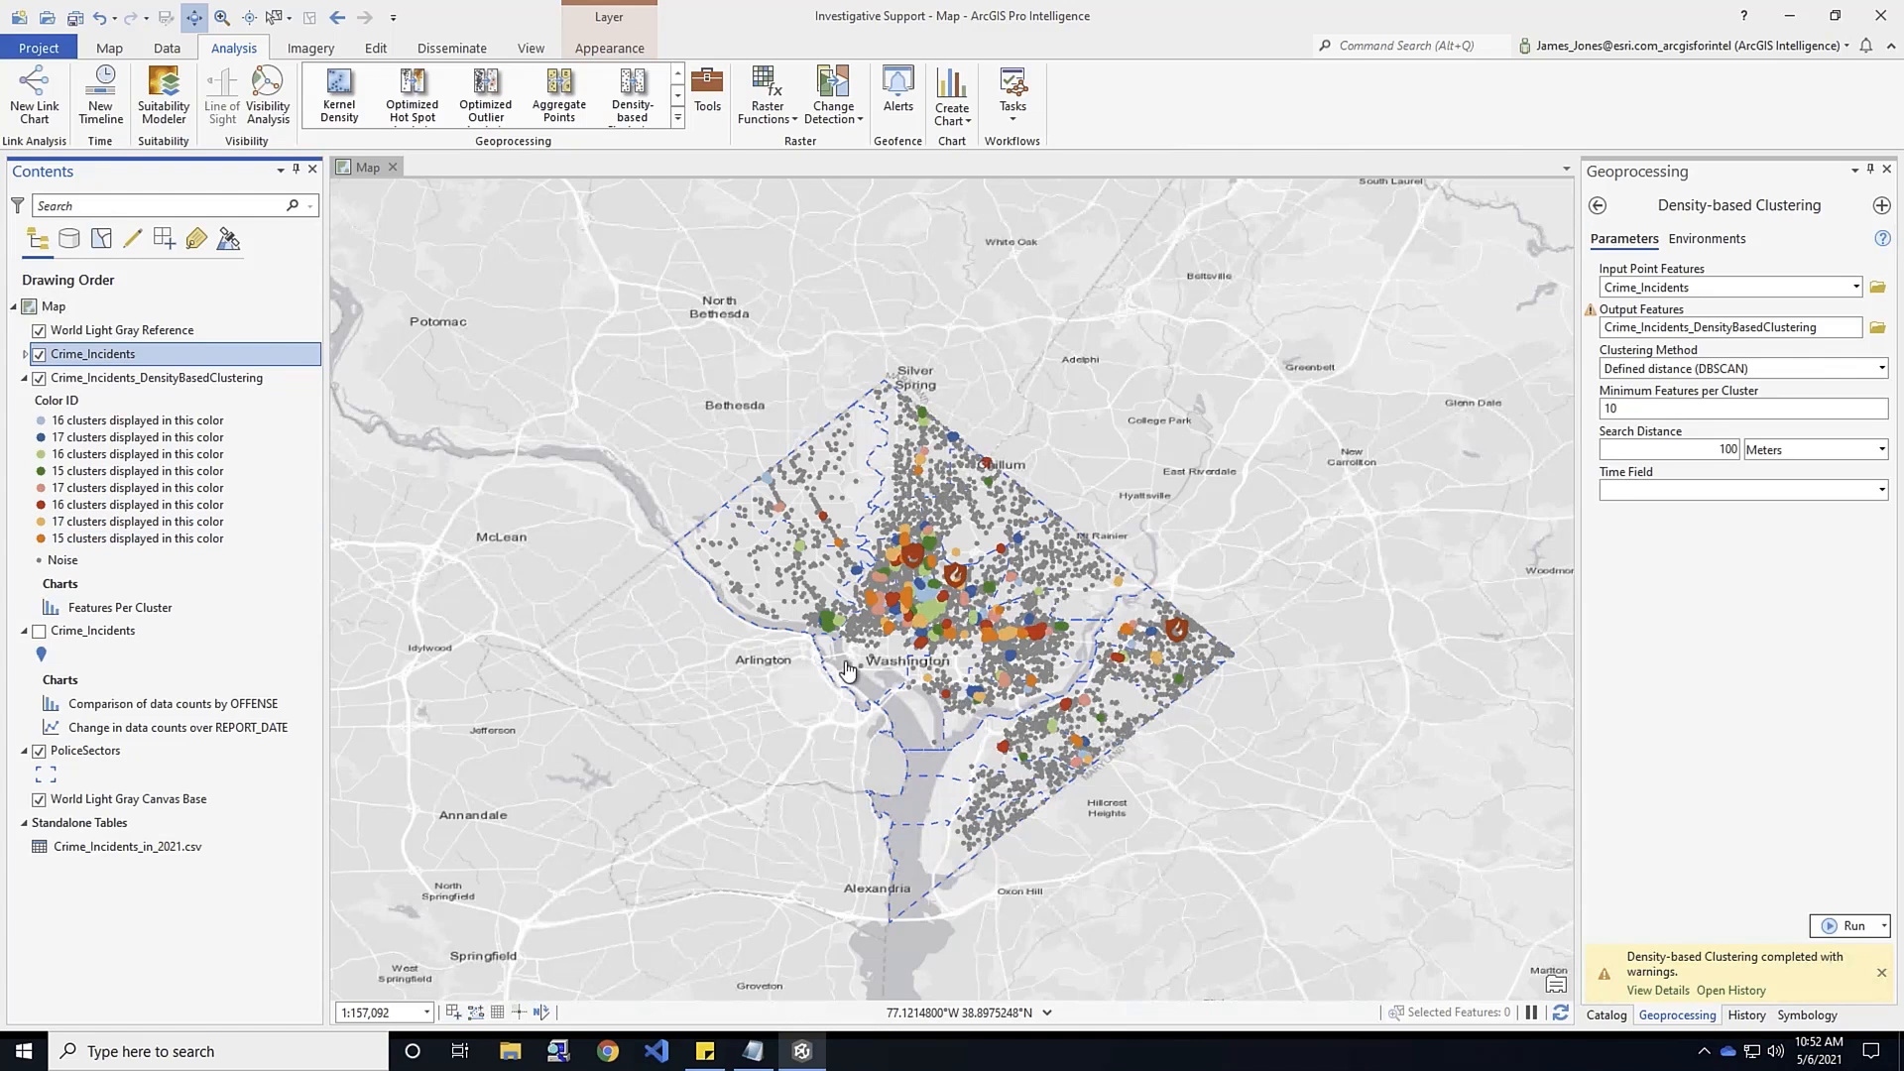
pyautogui.scroll(3, 957, 586)
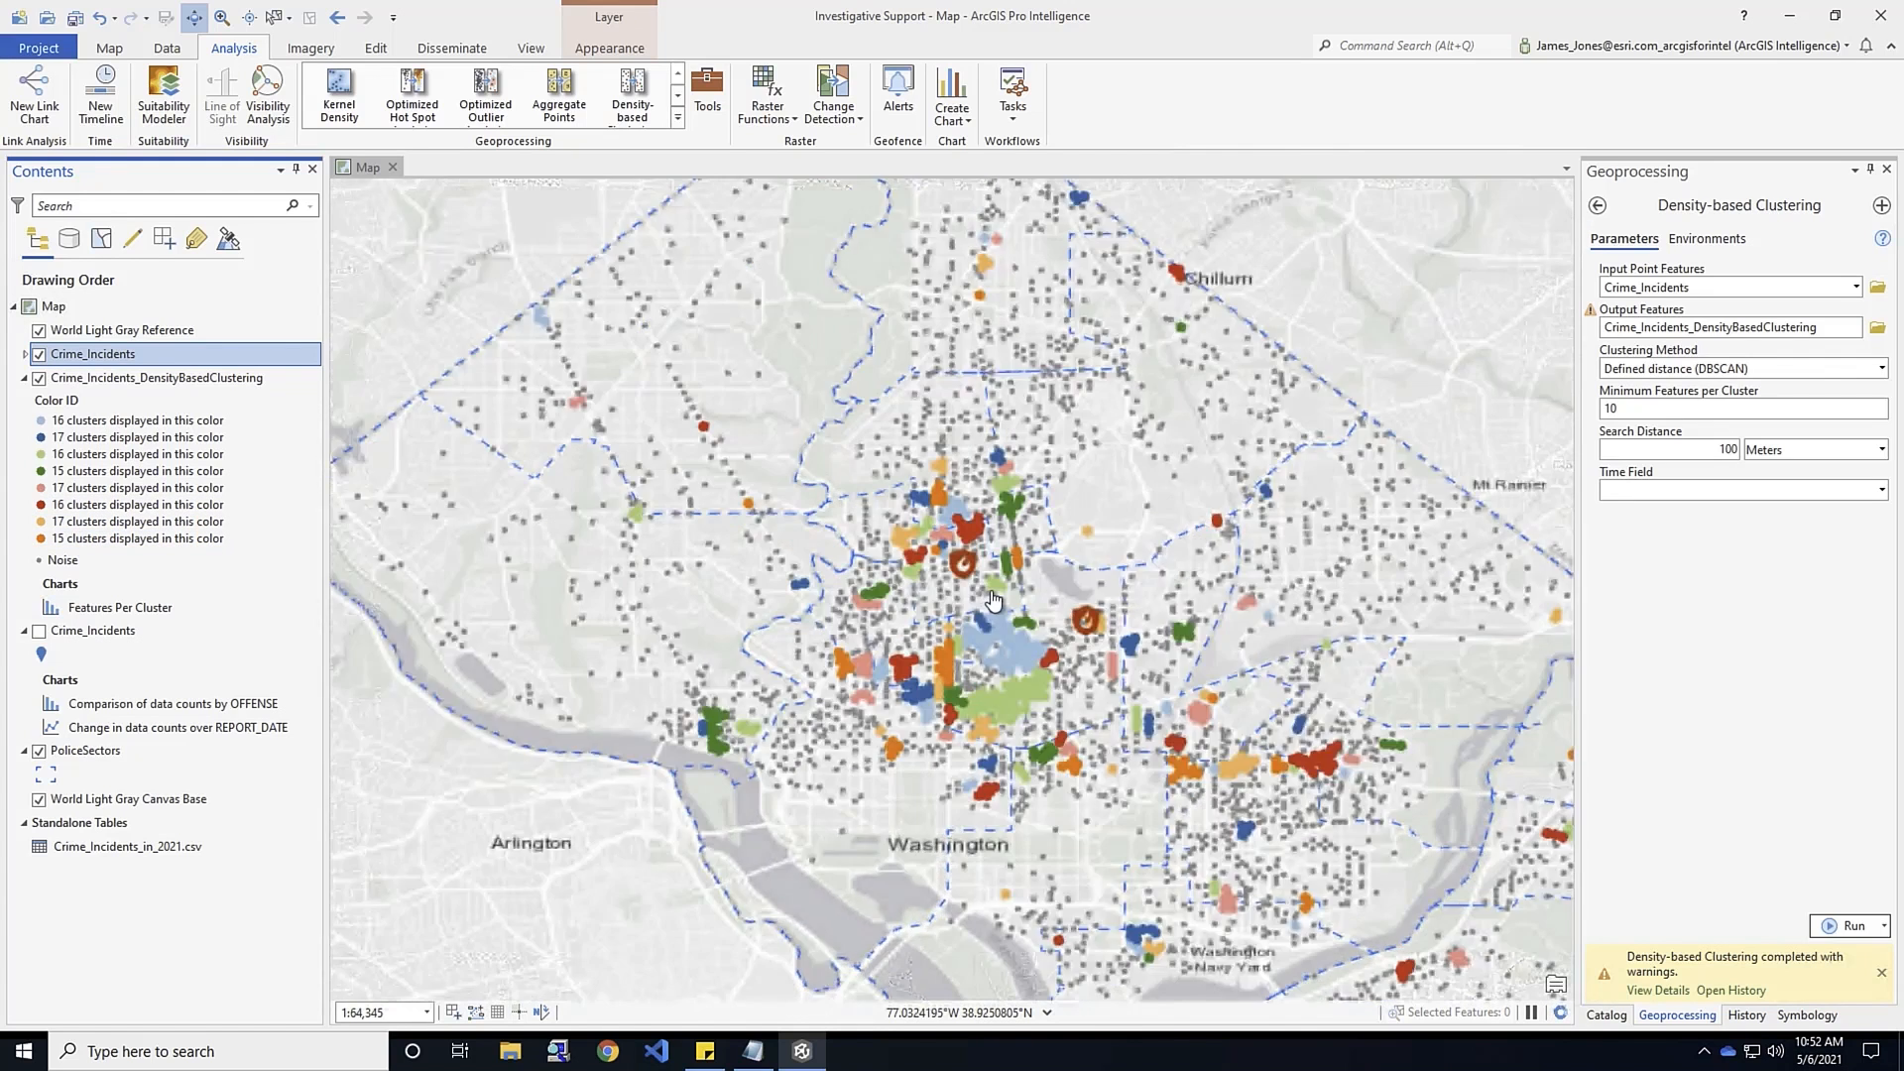
pyautogui.scroll(2, 993, 667)
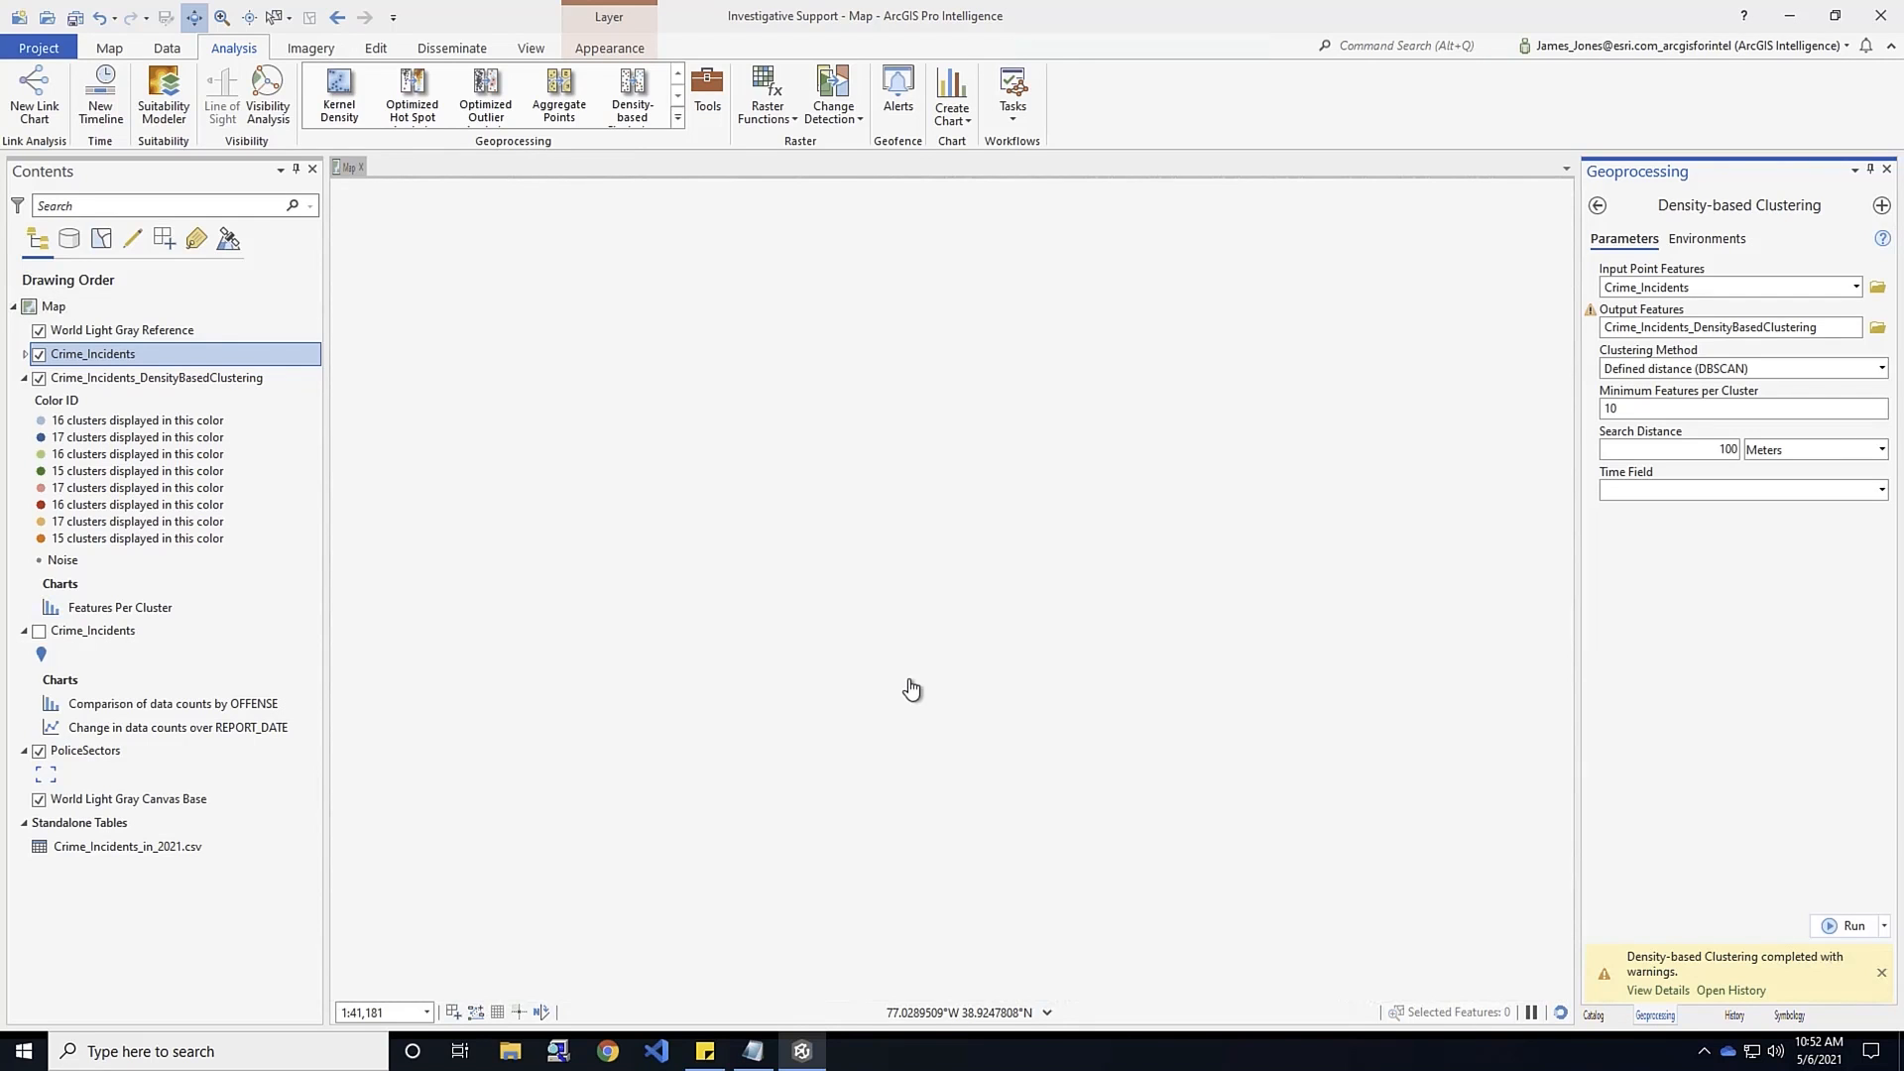
# Examine where the density-based clusters fall relative to the arson incidents across the Washington police sectors
pyautogui.scroll(-10, 908, 684)
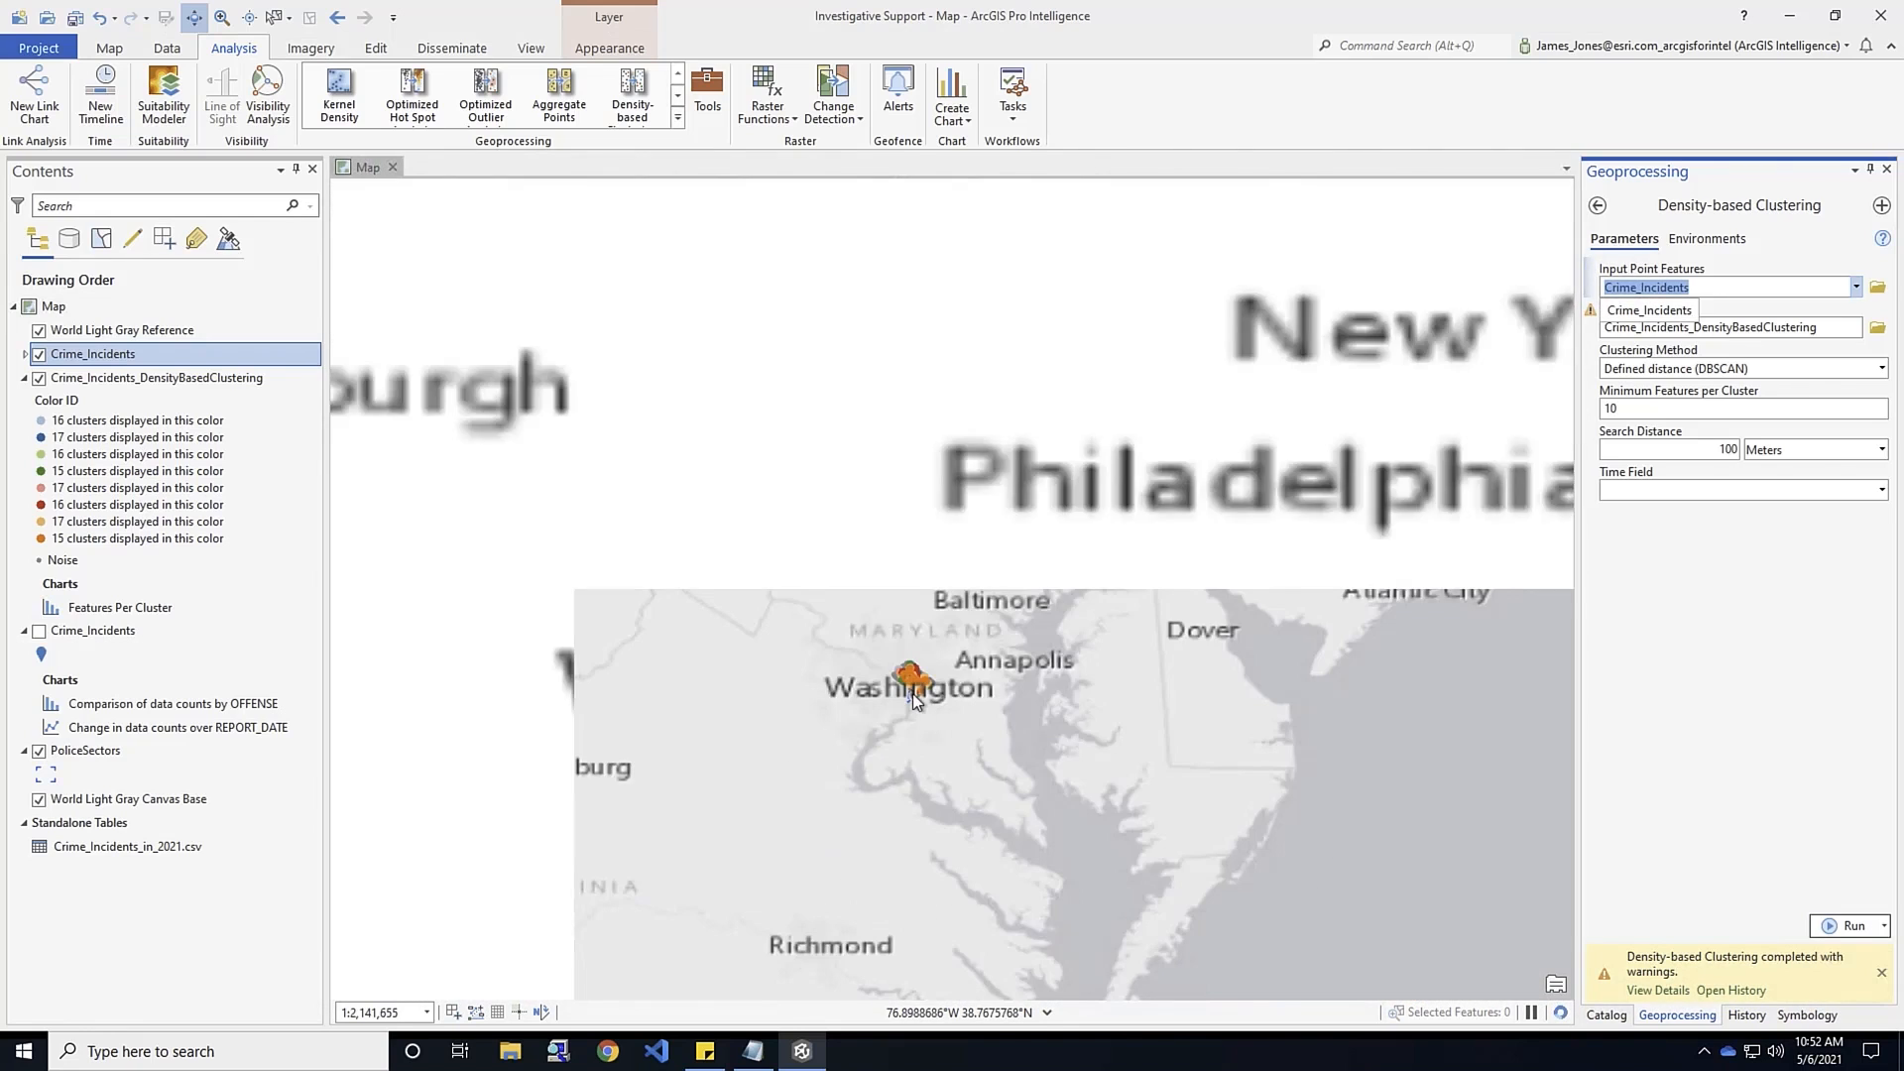
pyautogui.scroll(3, 914, 674)
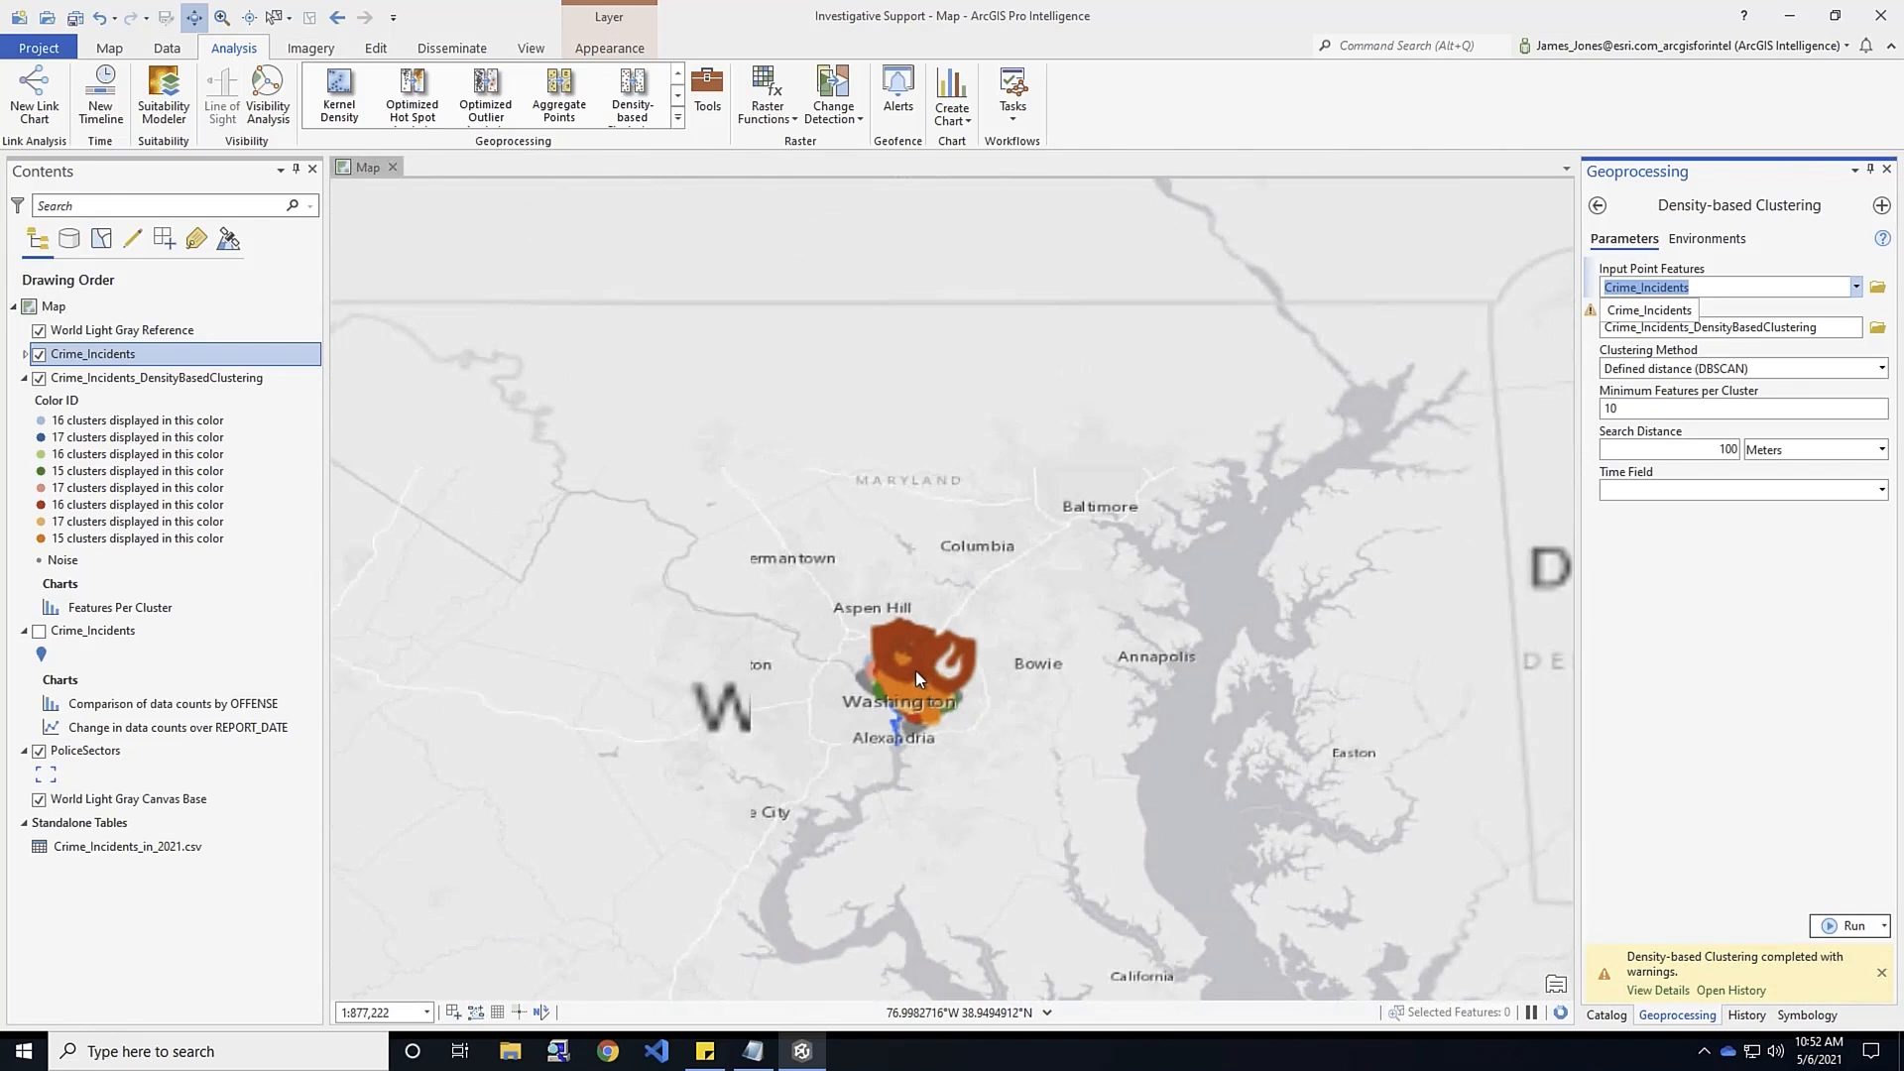
pyautogui.scroll(4, 914, 671)
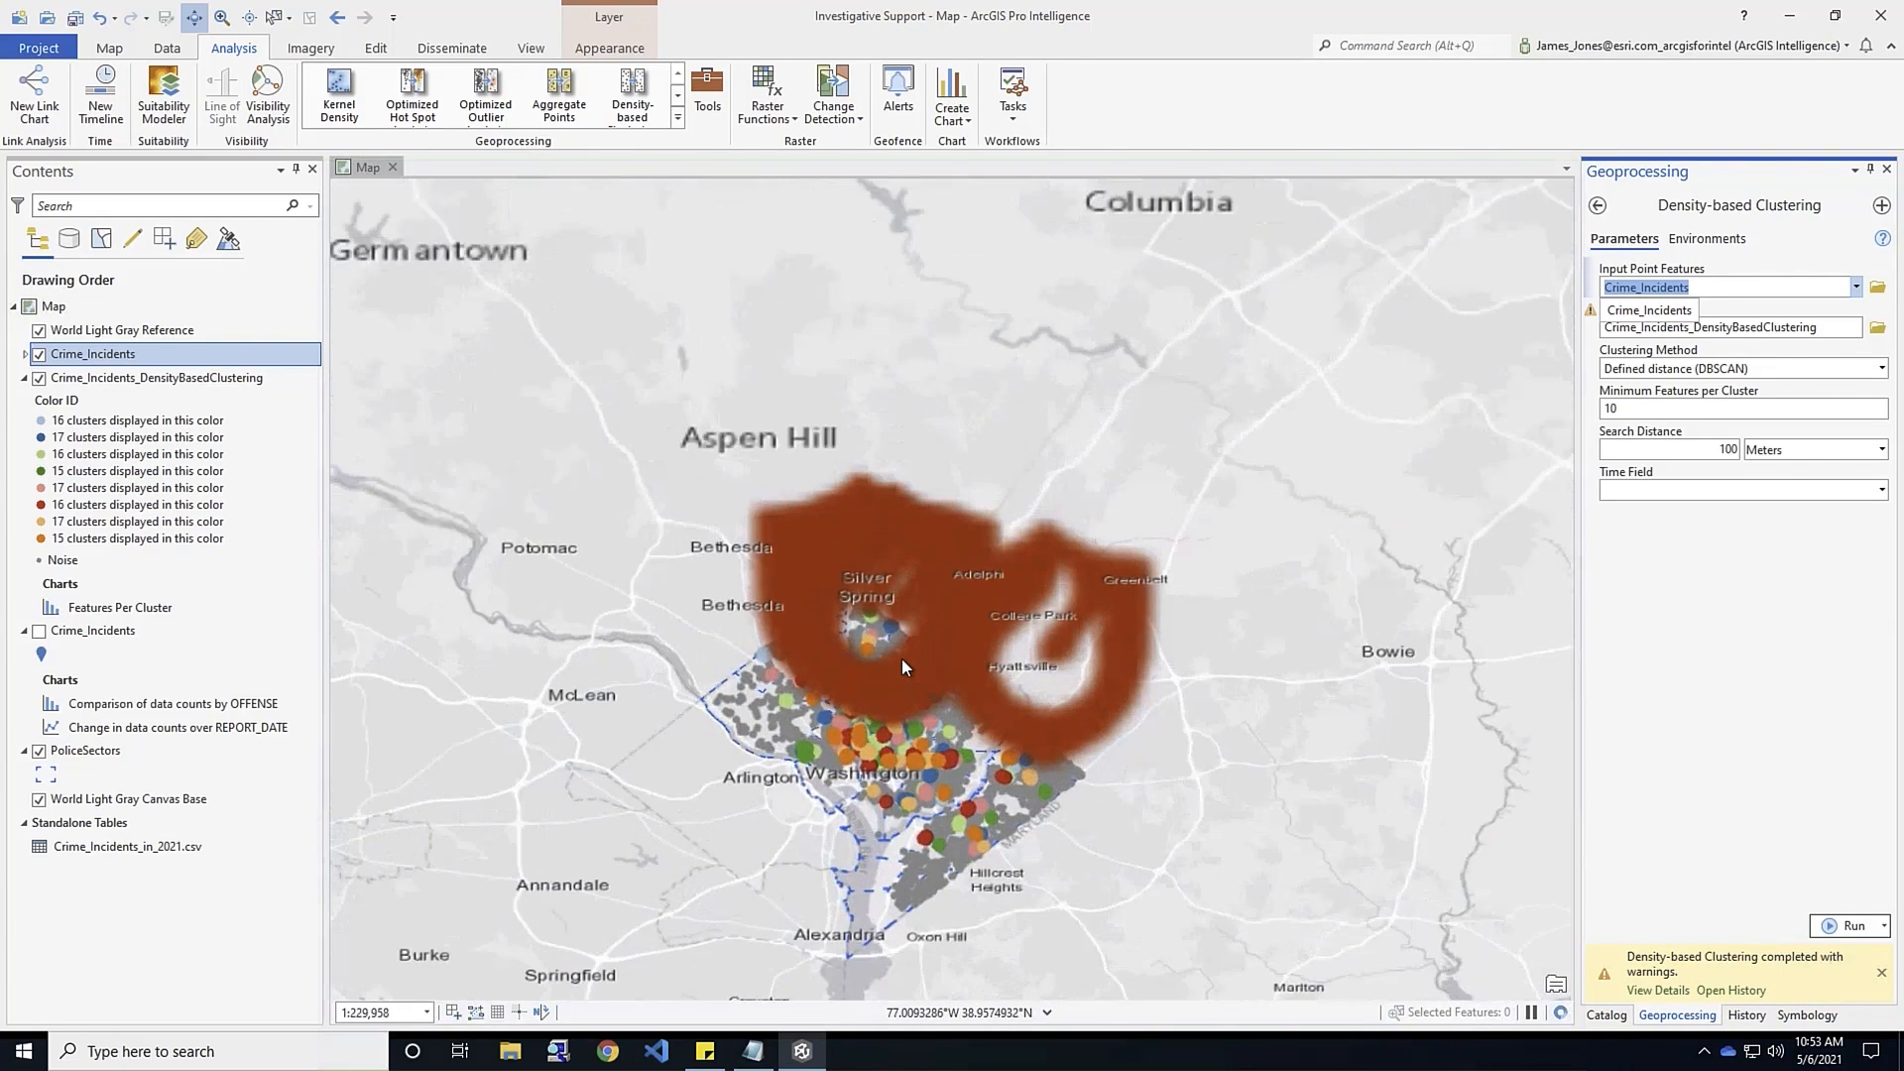
pyautogui.scroll(3, 901, 659)
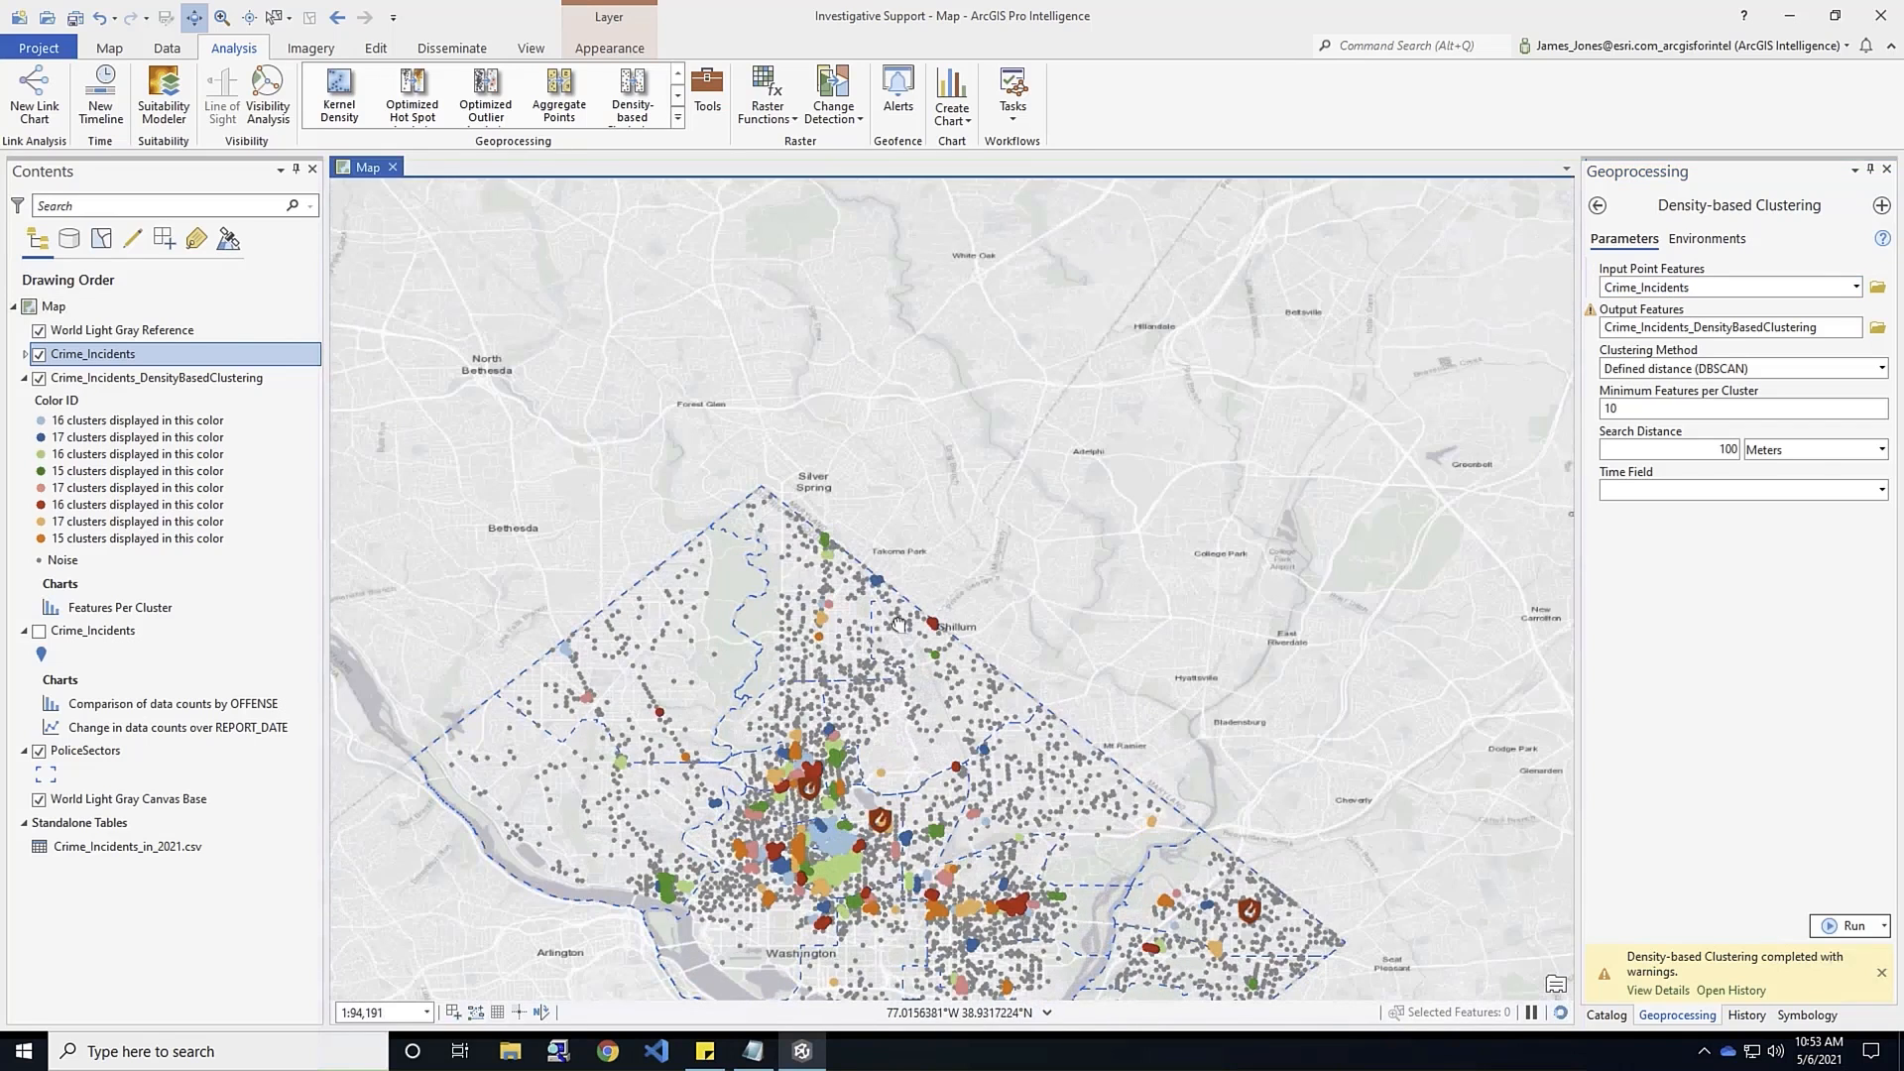
pyautogui.moveTo(877, 695); pyautogui.dragTo(899, 624)
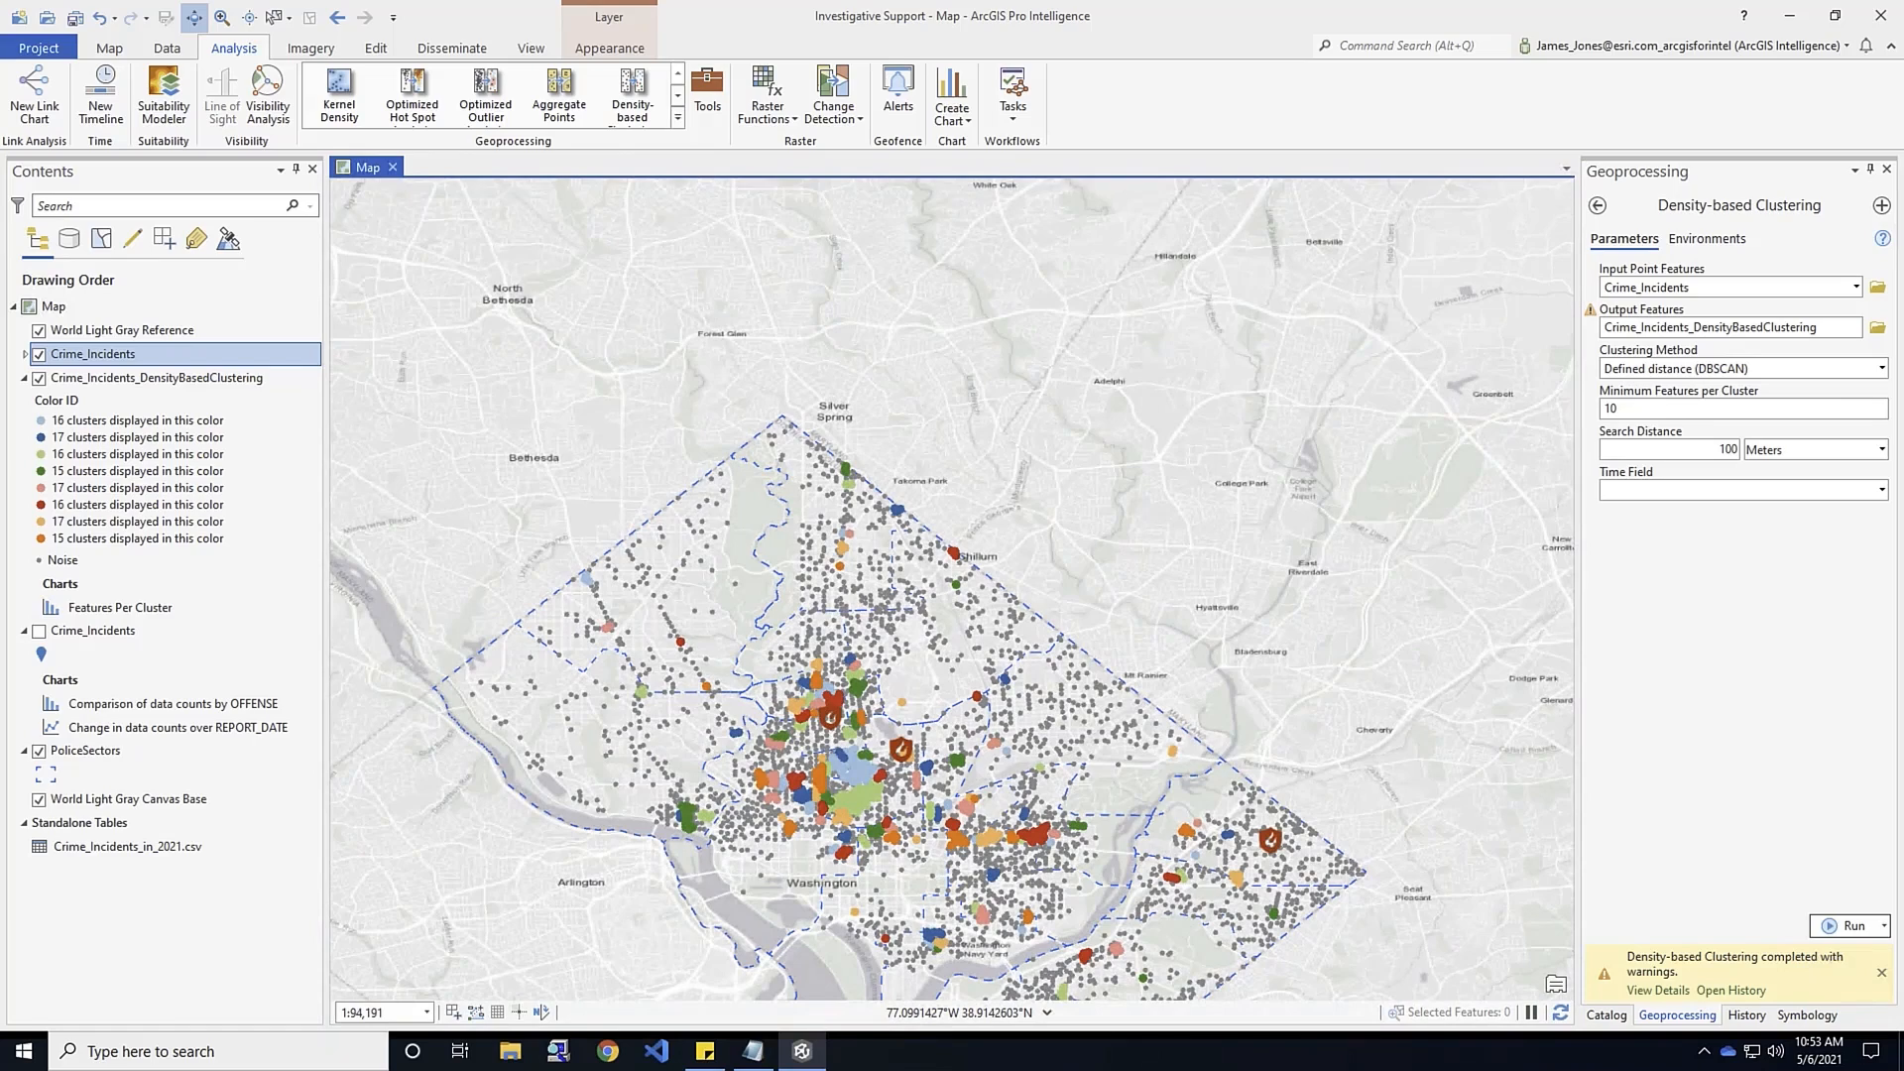
pyautogui.moveTo(837, 619); pyautogui.dragTo(826, 552)
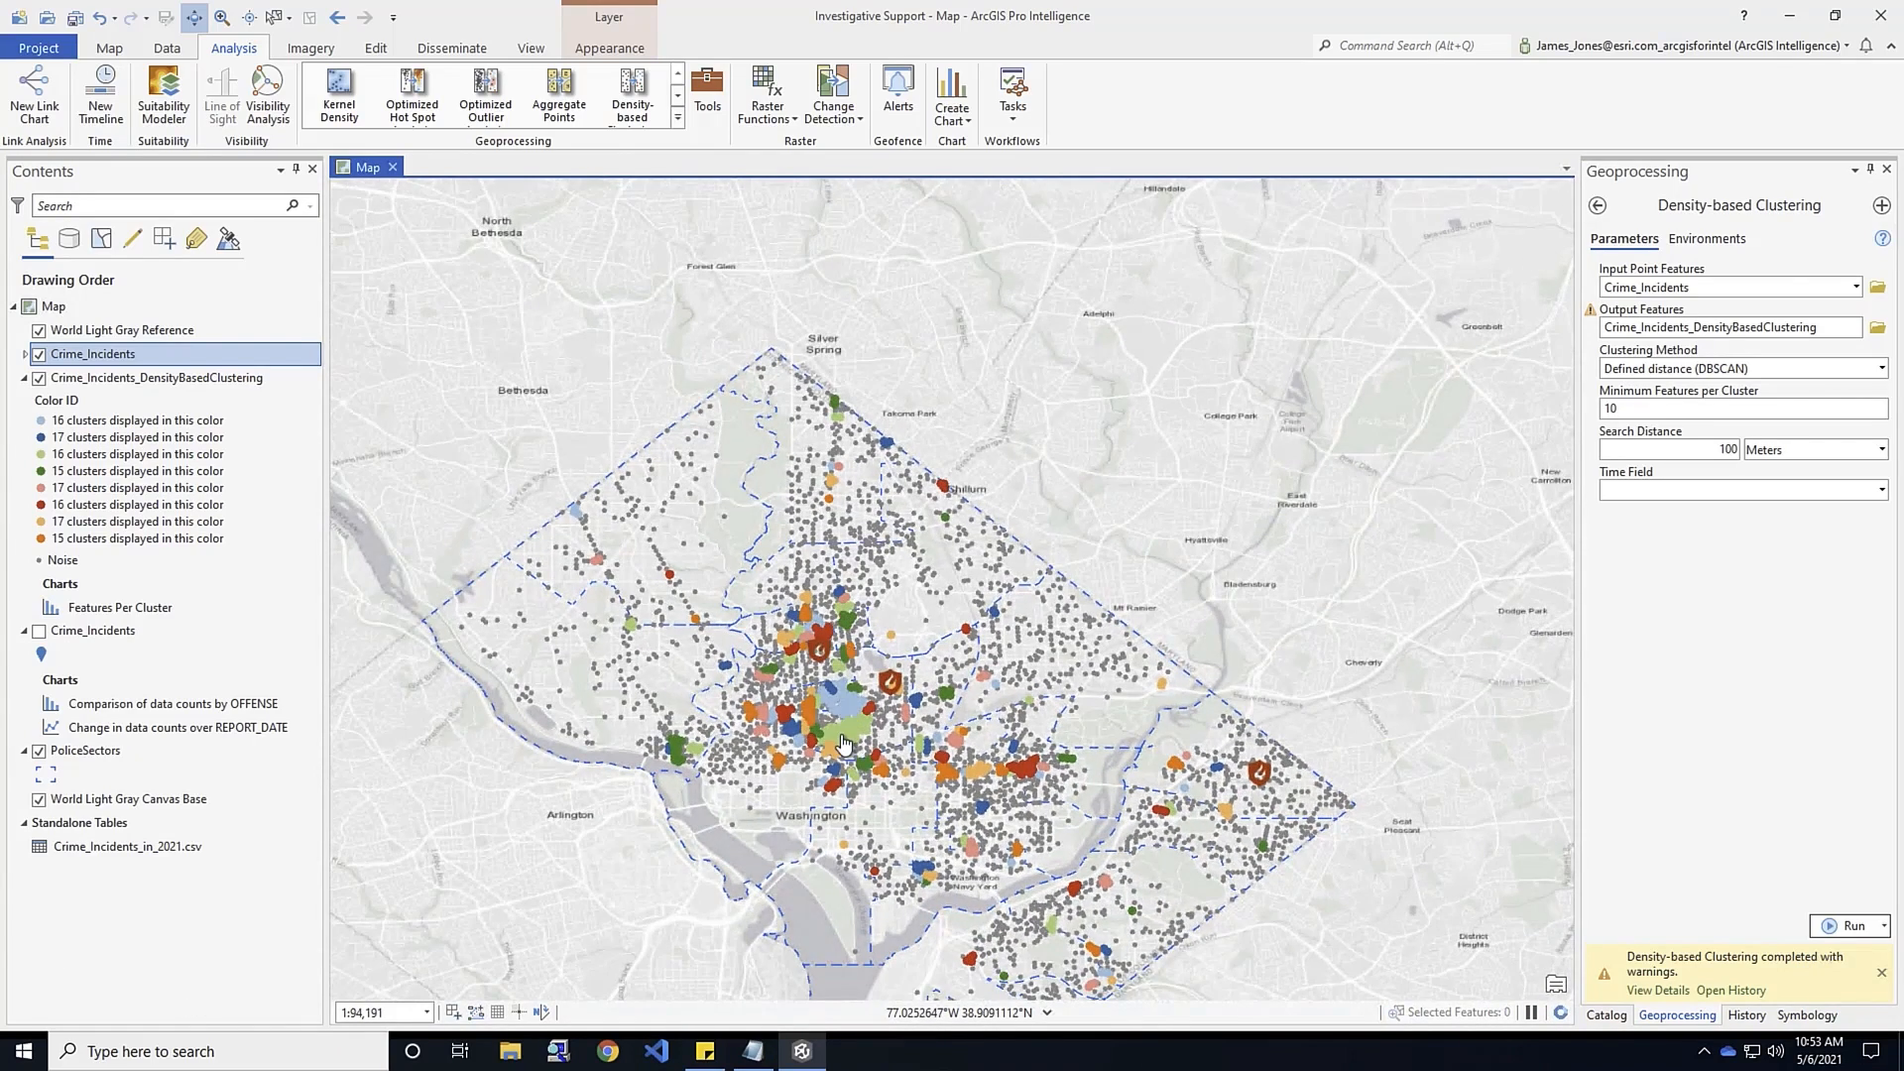
pyautogui.scroll(4, 844, 744)
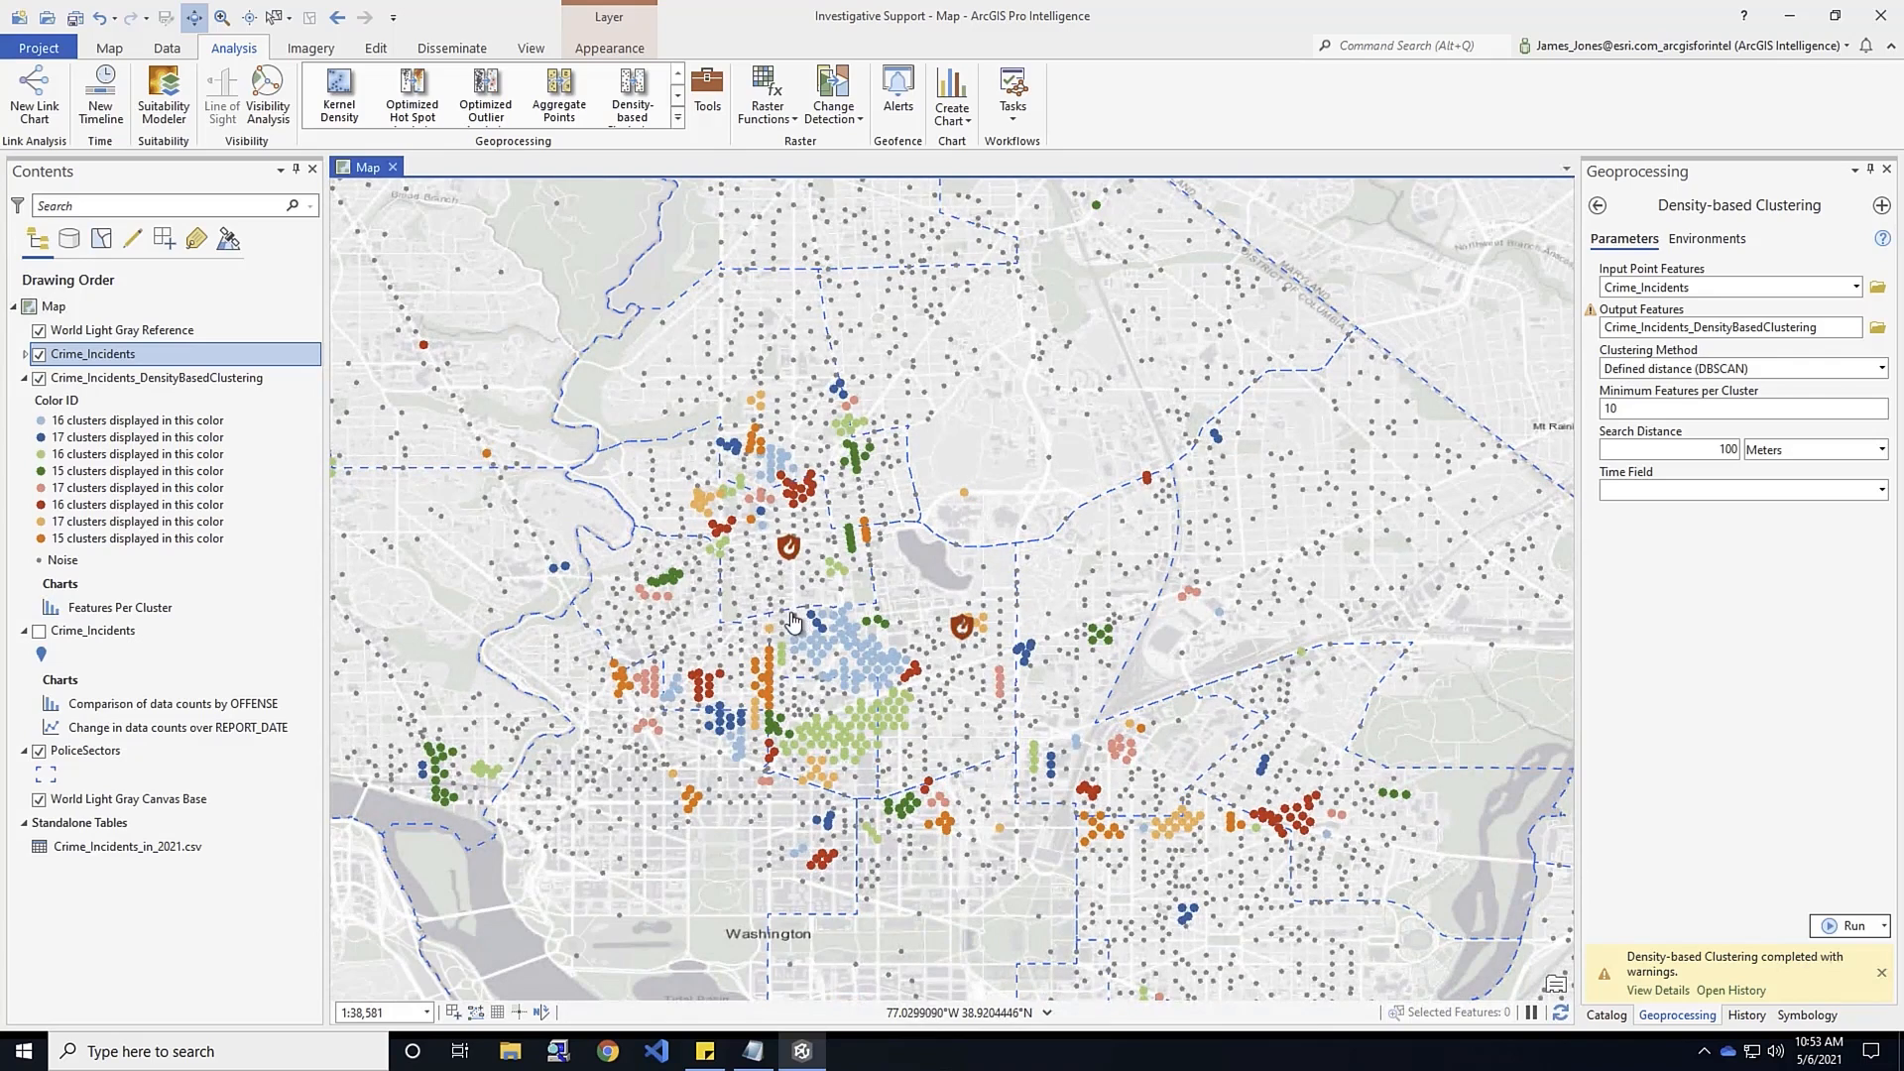
pyautogui.moveTo(690, 583); pyautogui.dragTo(817, 525)
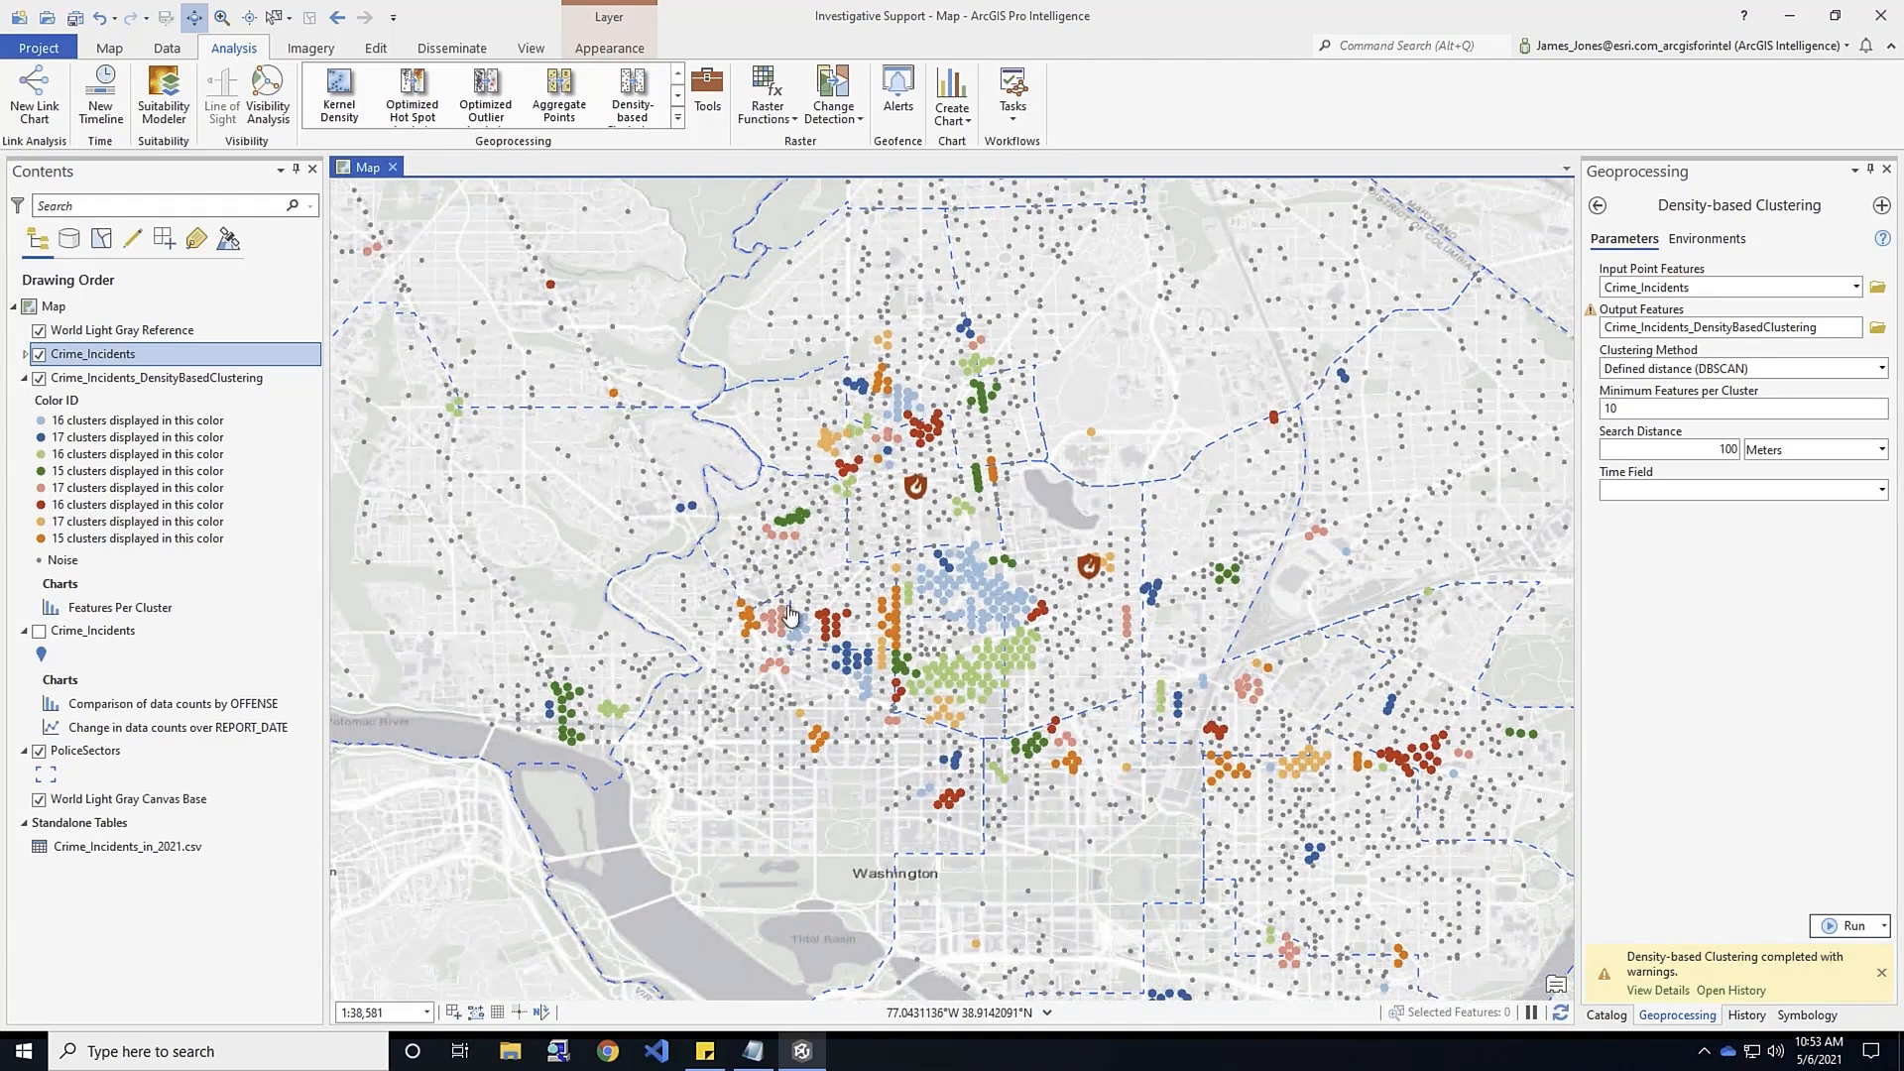
# Open the attribute table of the Crime_Incidents_DensityBasedClustering layer
pyautogui.rightClick(89, 359)
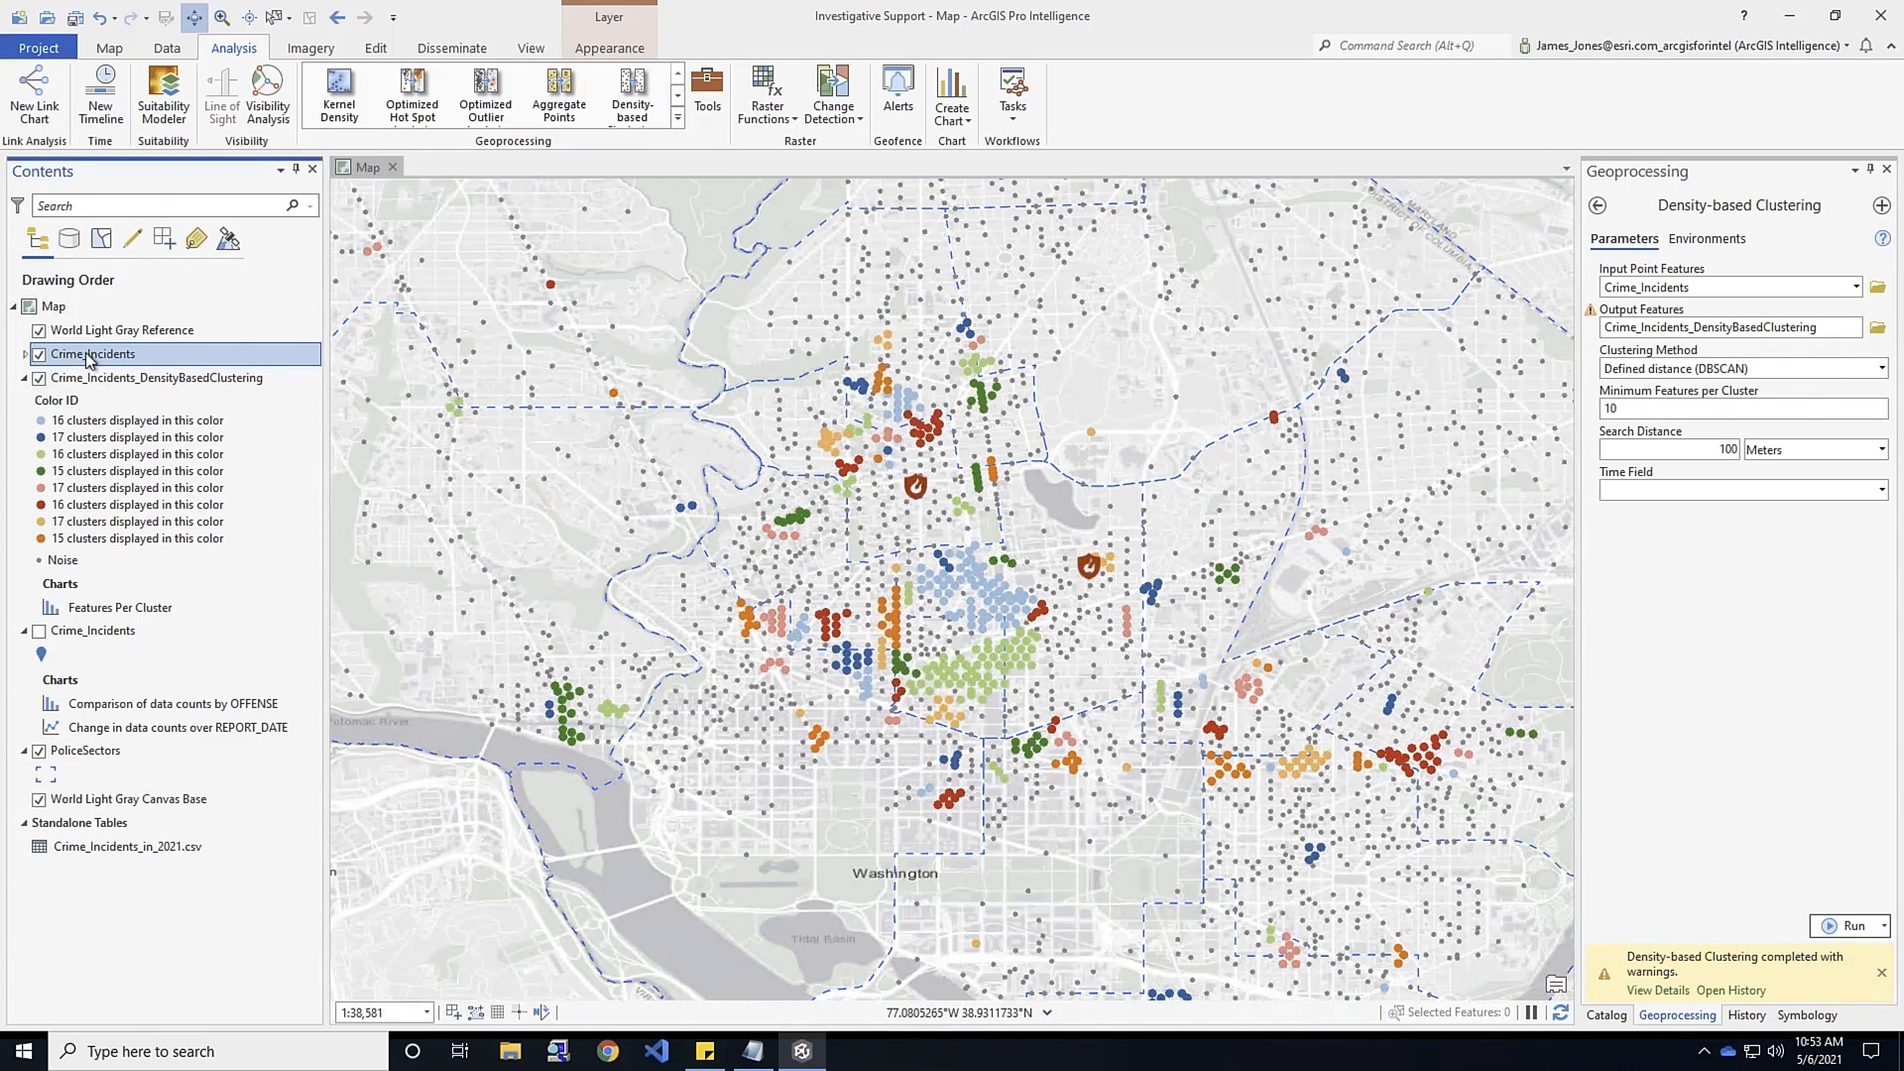
pyautogui.click(301, 656)
pyautogui.click(140, 378)
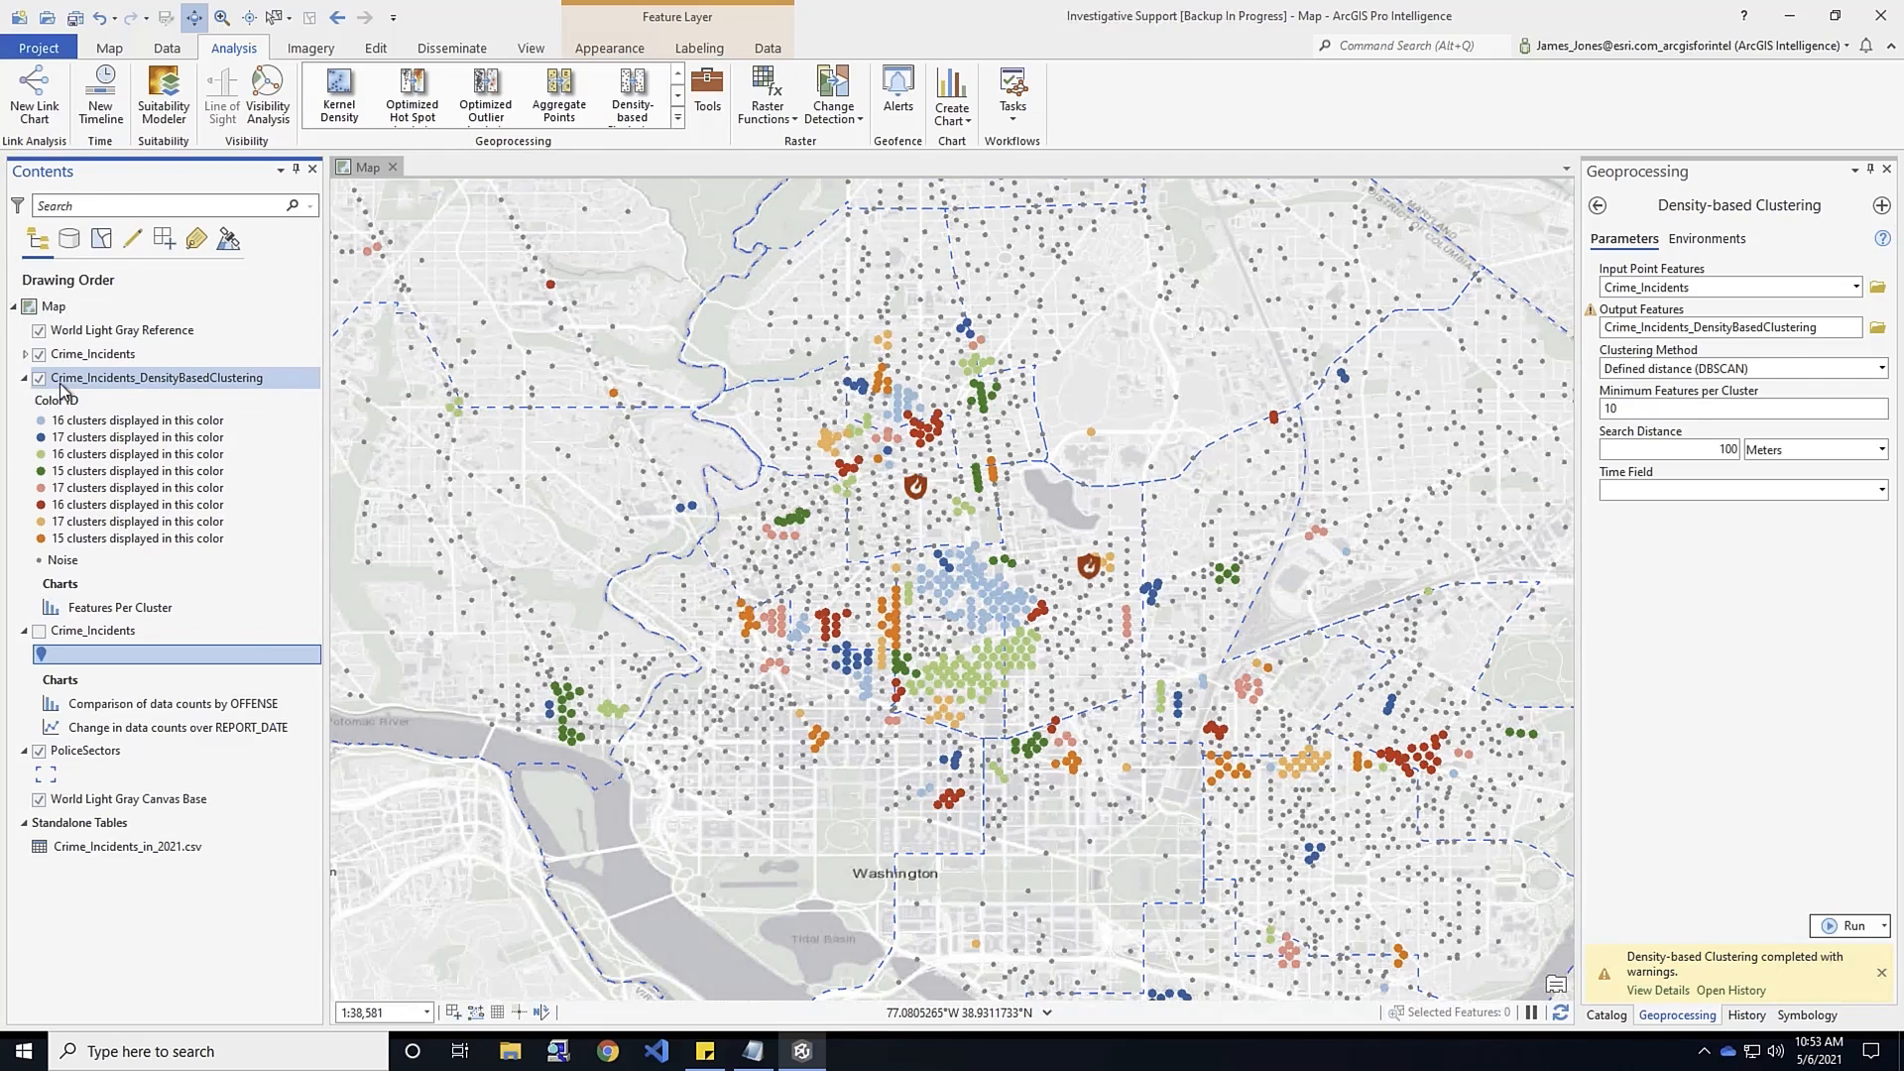
pyautogui.rightClick(61, 384)
pyautogui.click(265, 380)
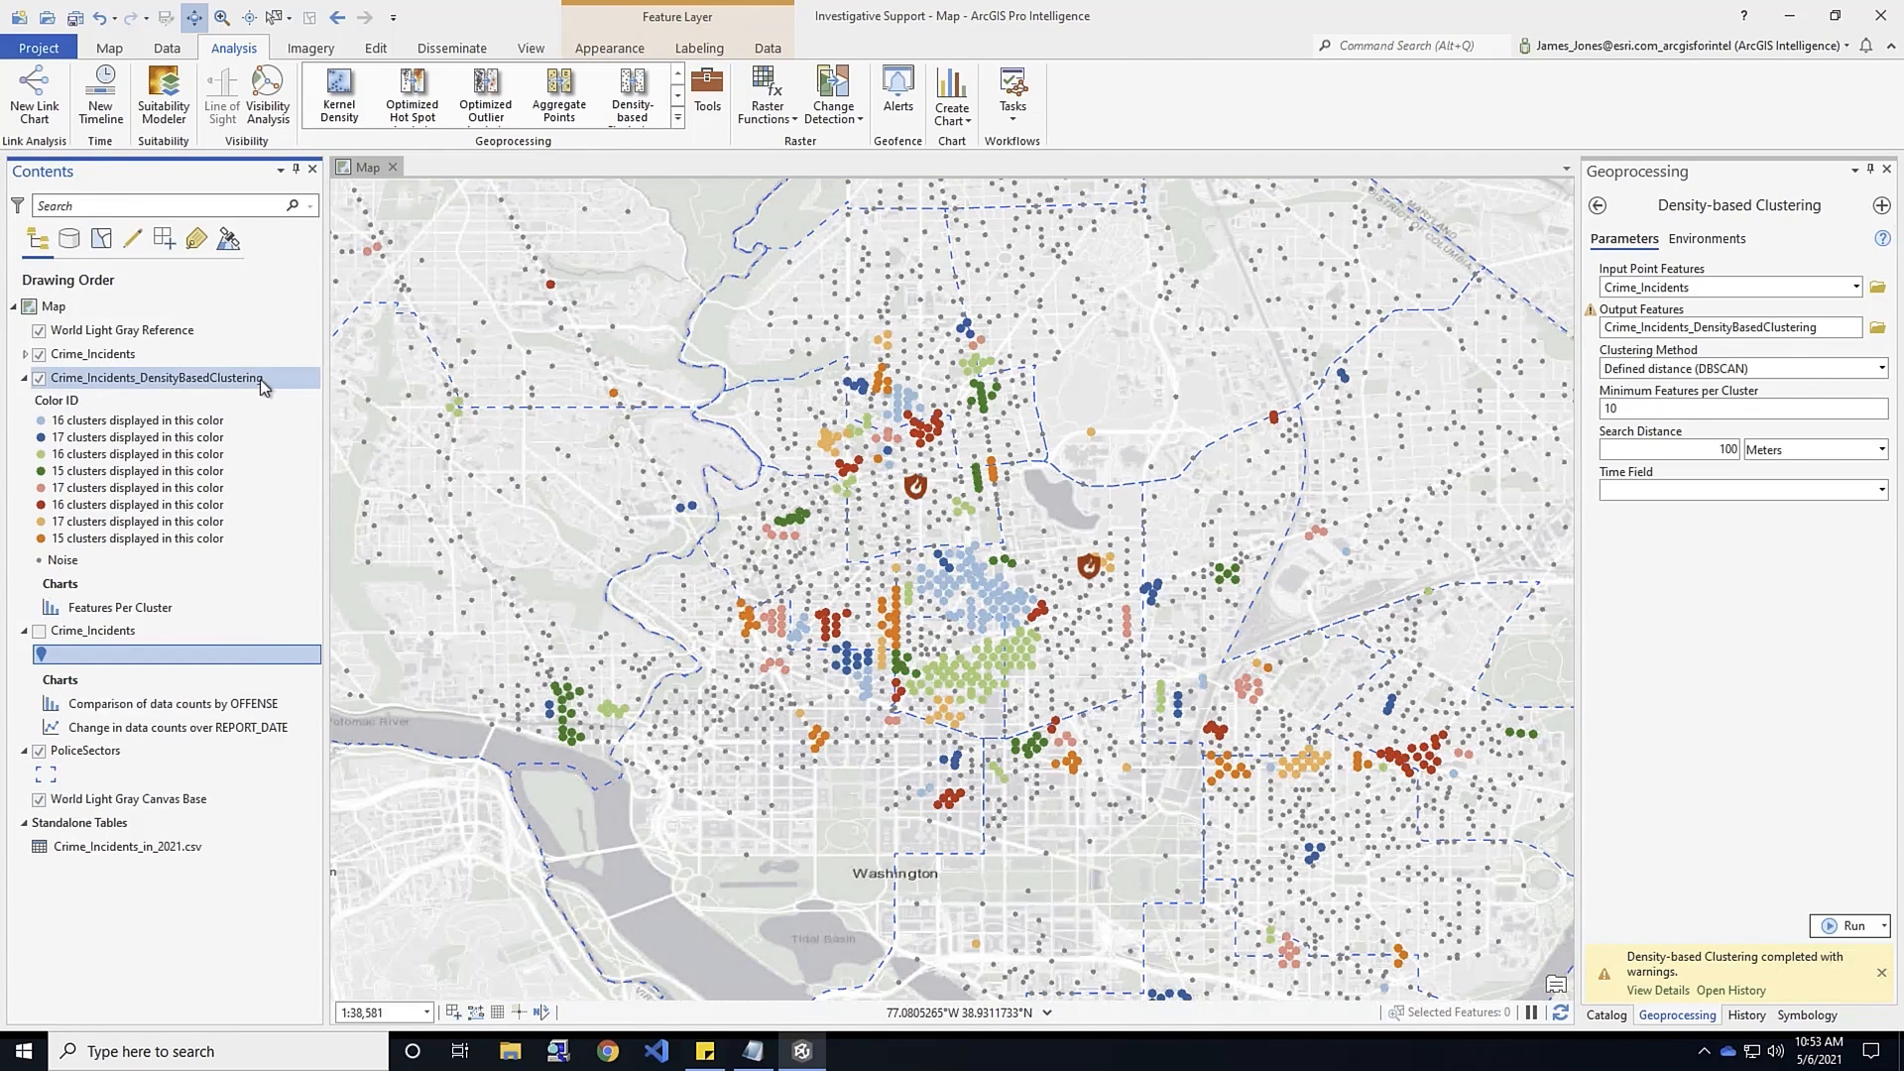
pyautogui.rightClick(206, 378)
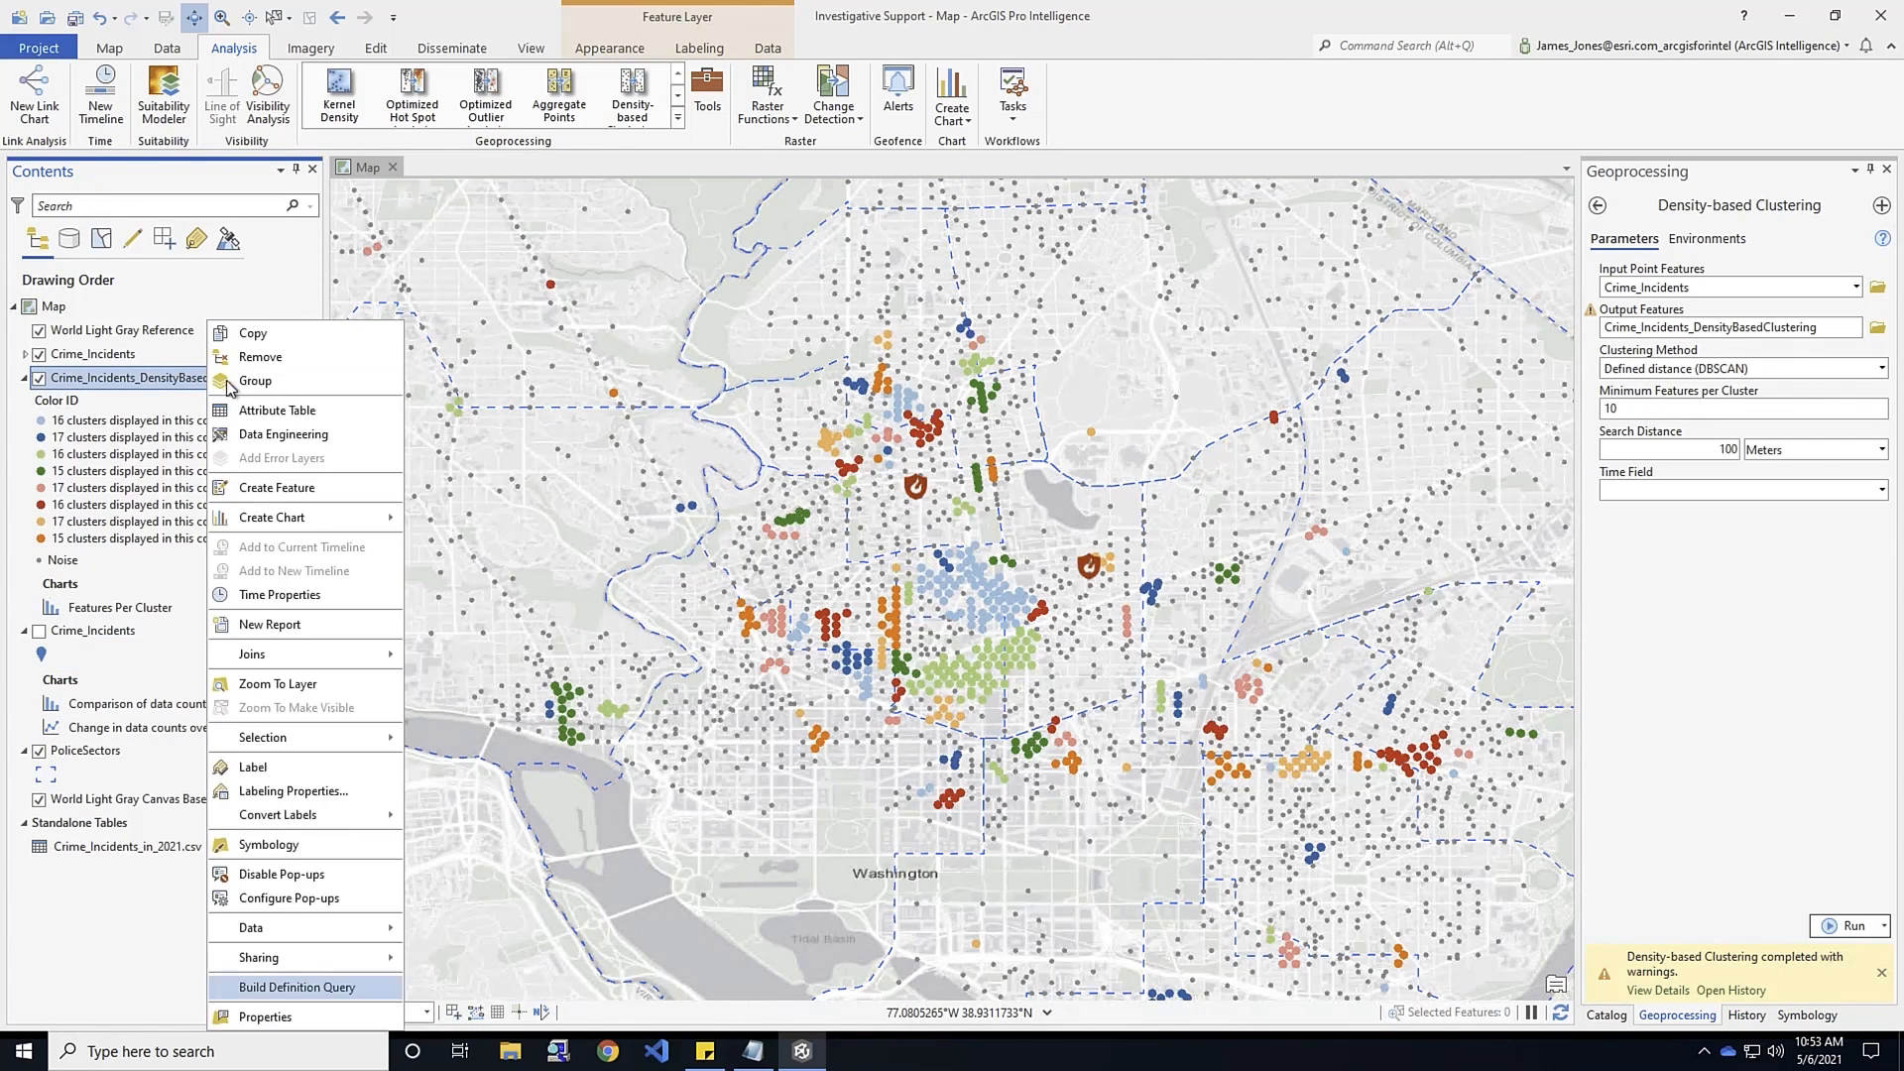
pyautogui.click(276, 412)
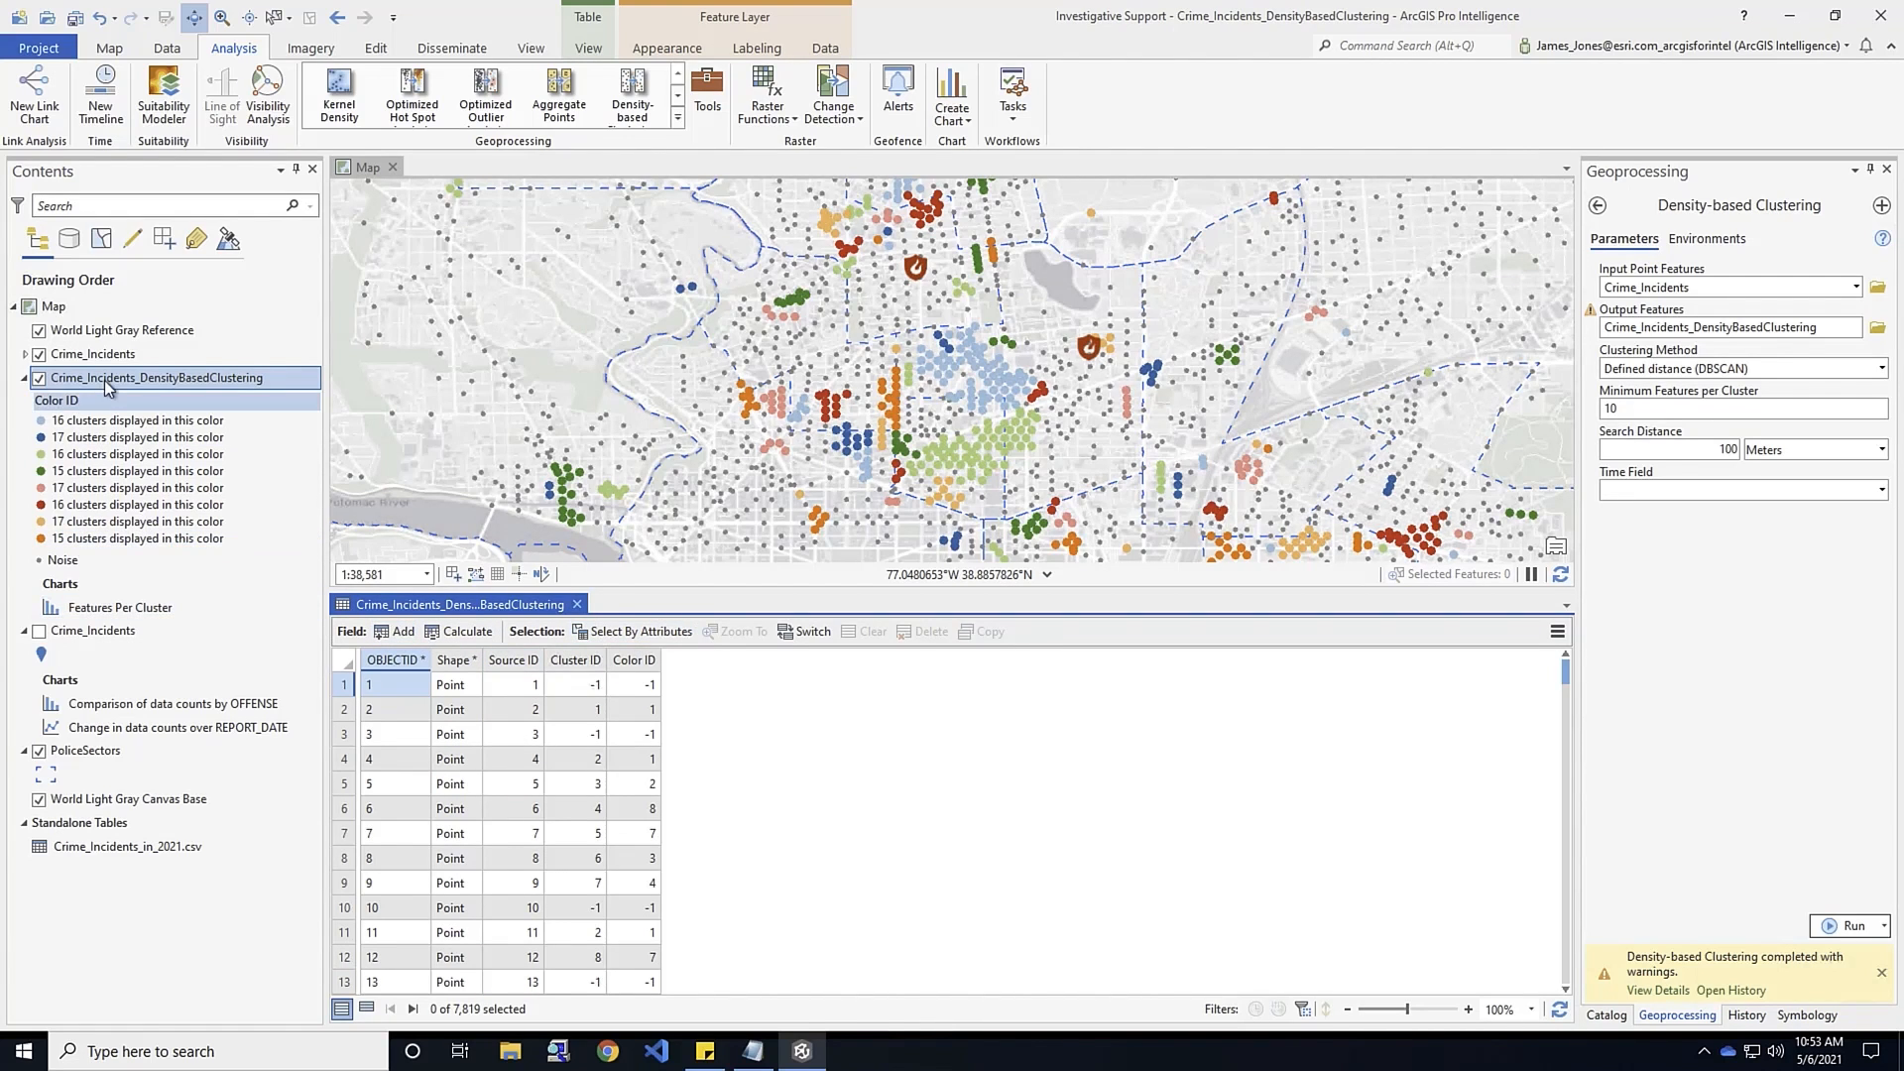
# Start an attribute join on the Crime_Incidents_DensityBasedClustering layer with Crime_Incidents as the join table
pyautogui.rightClick(104, 378)
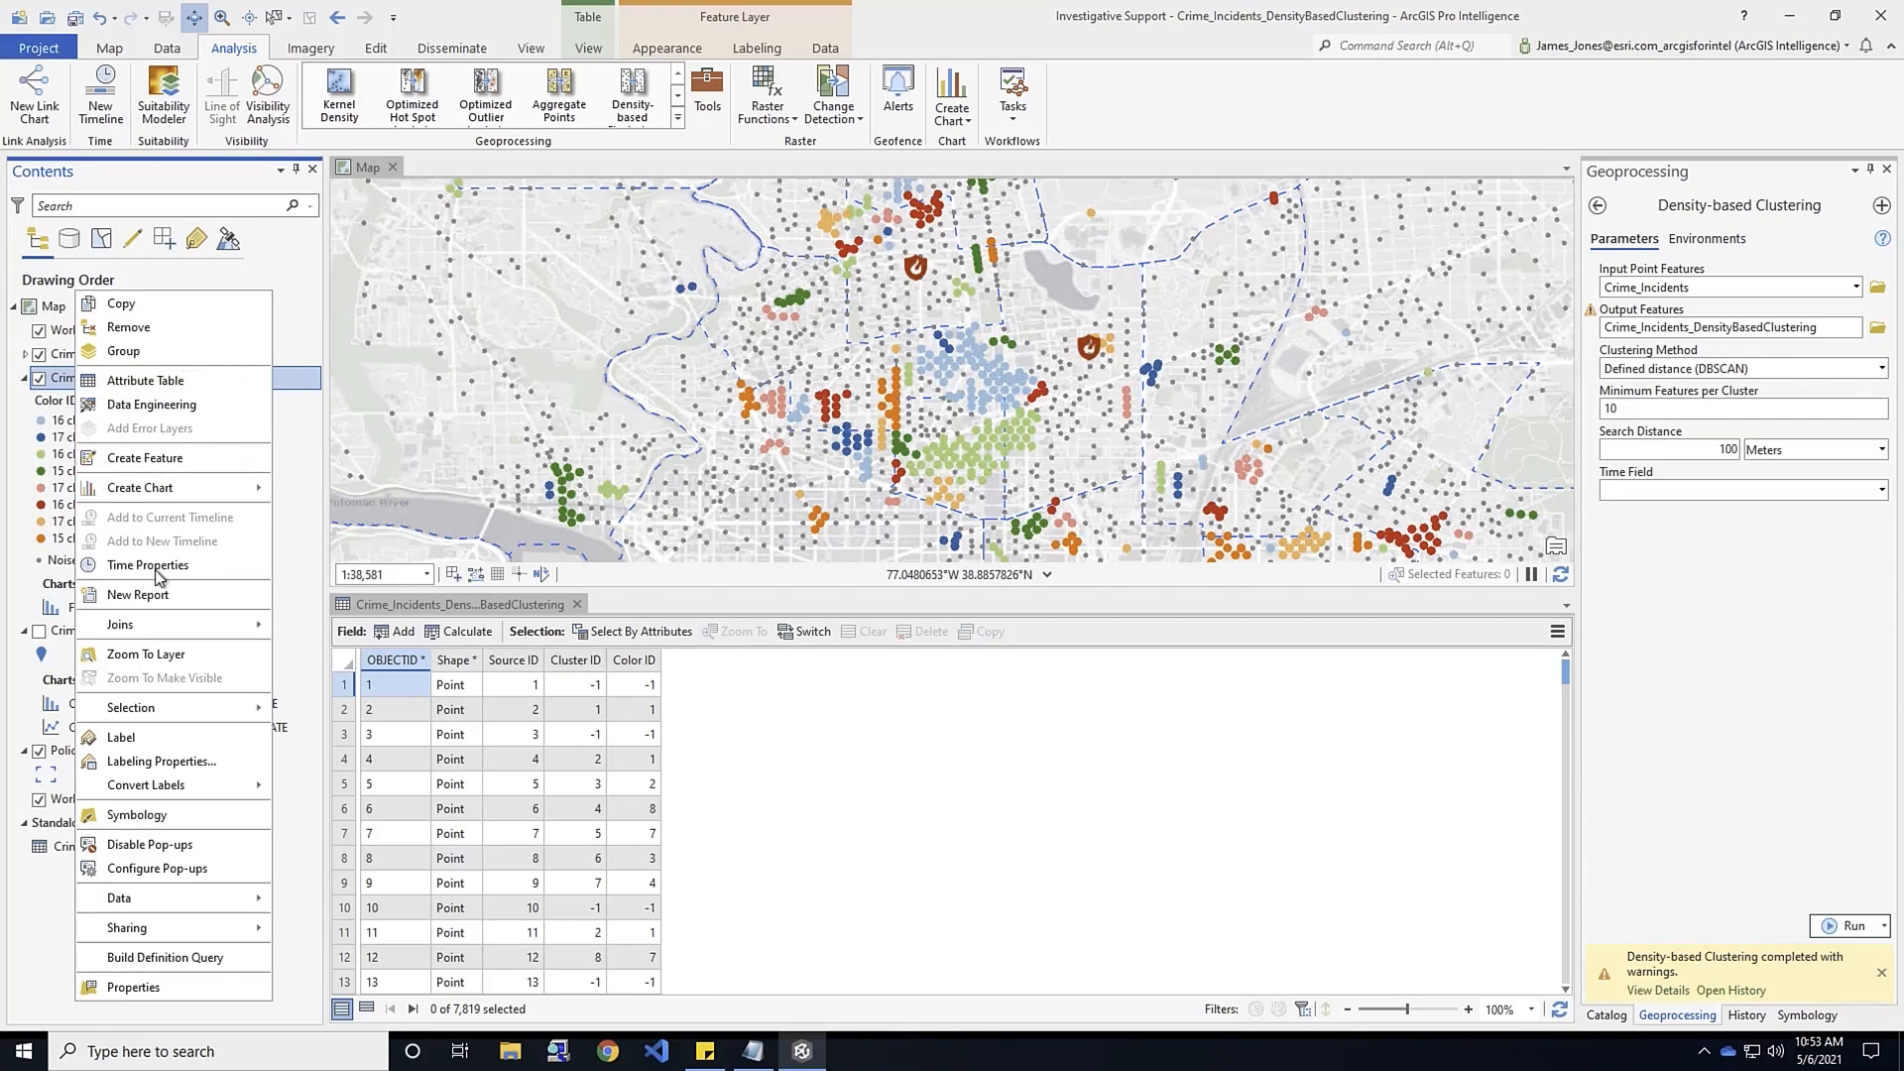
pyautogui.moveTo(157, 625)
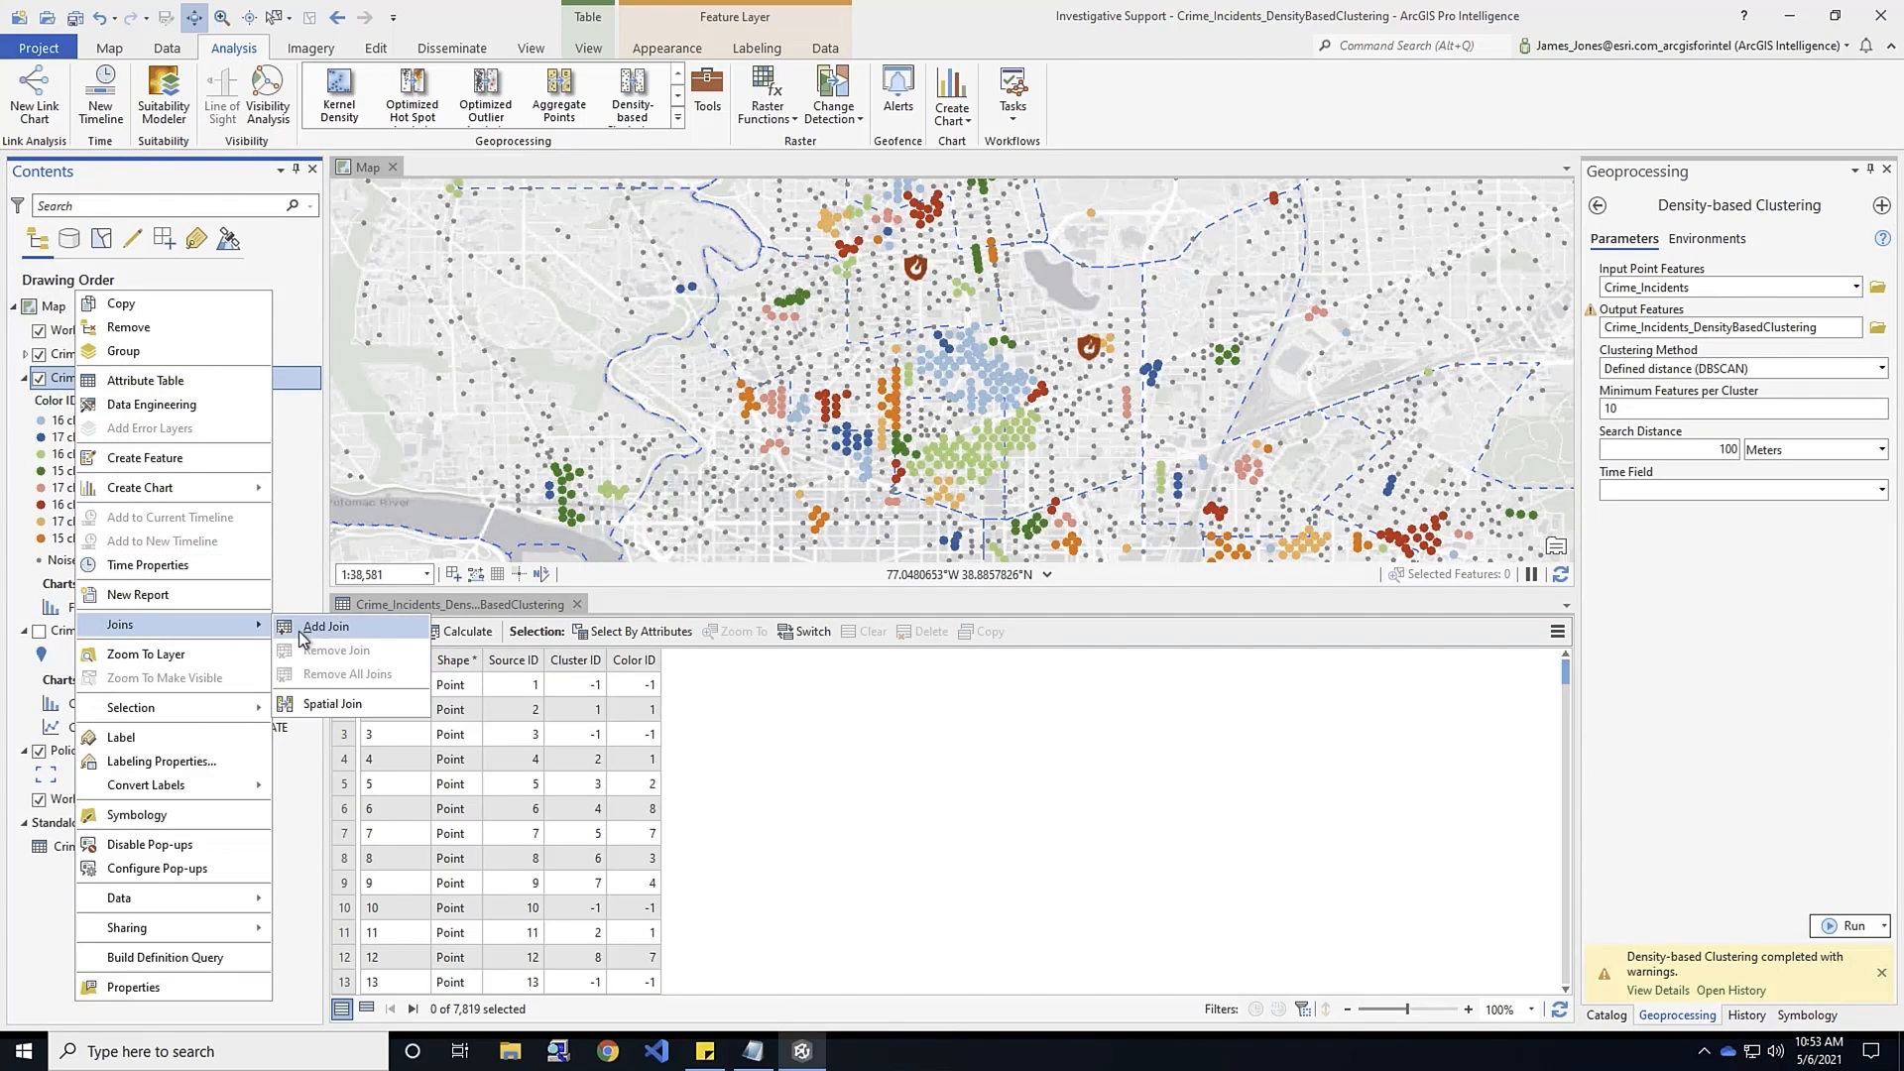
pyautogui.click(327, 632)
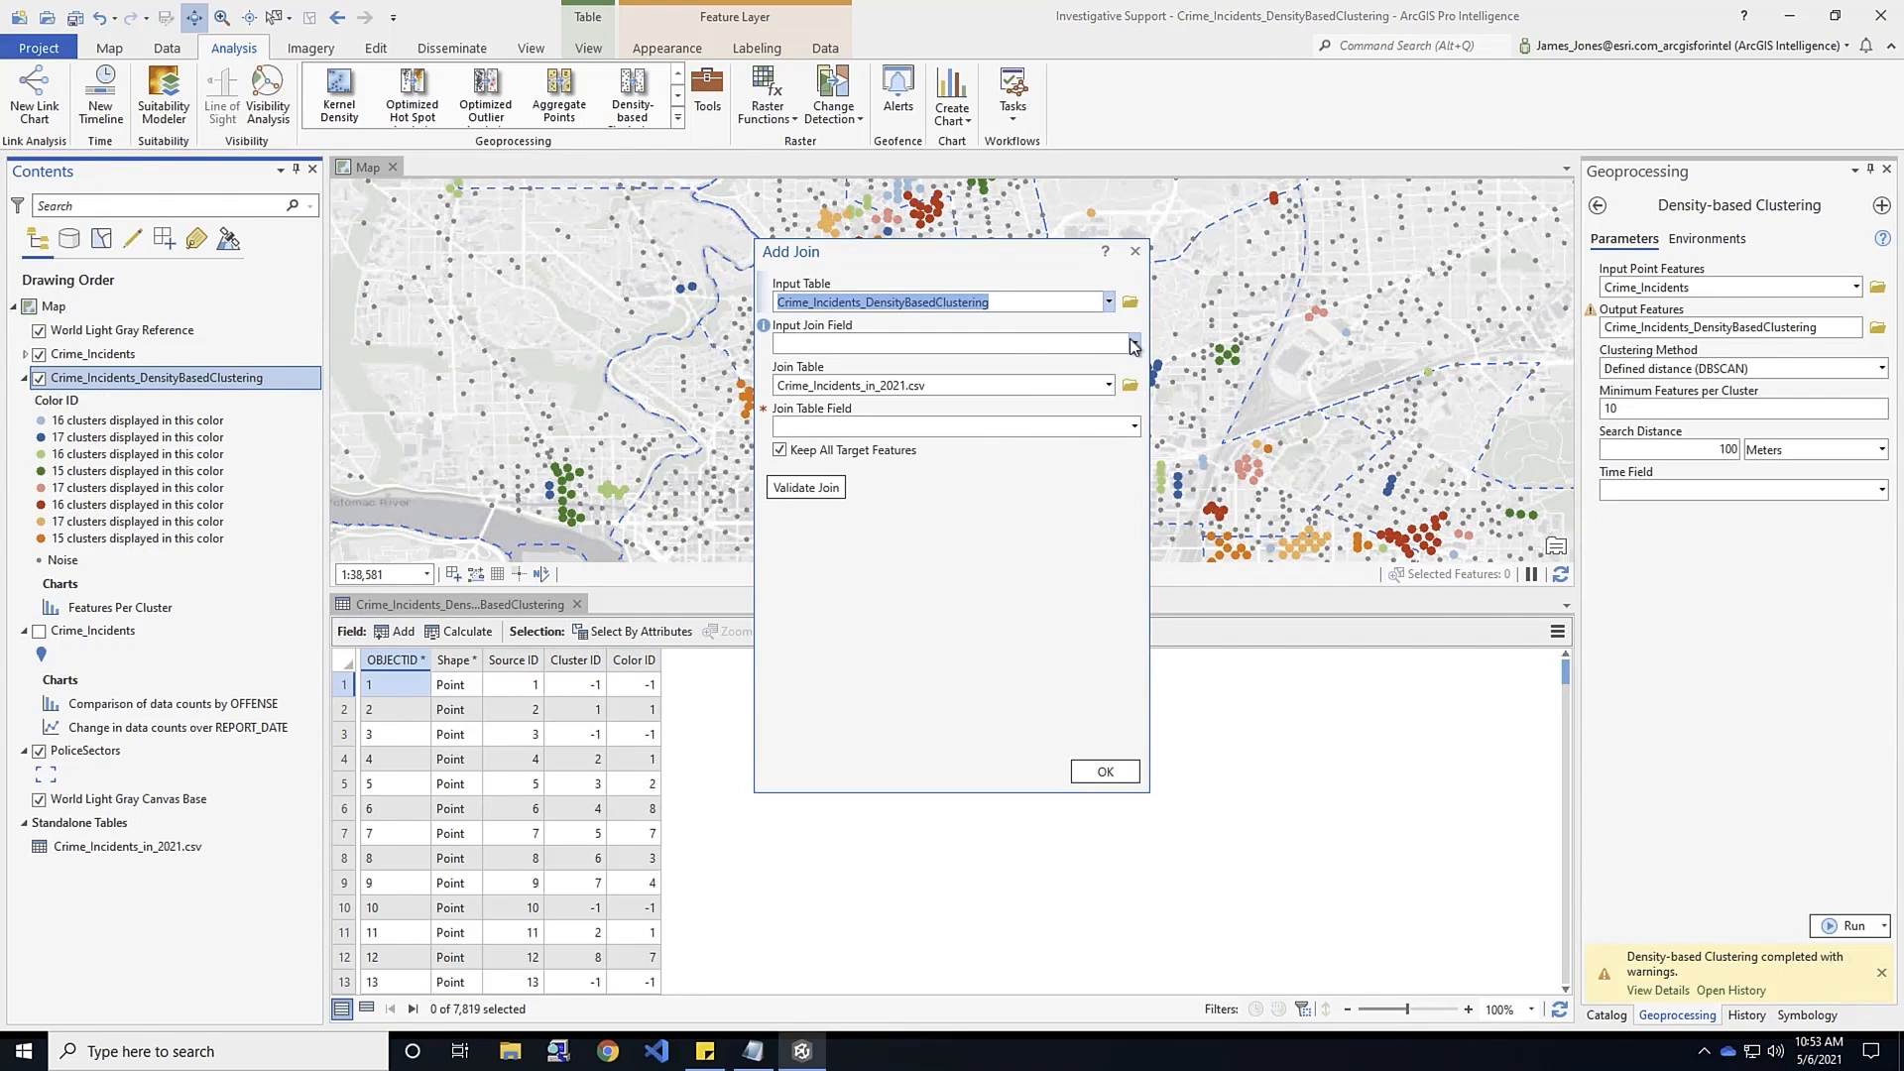
pyautogui.click(1133, 343)
pyautogui.click(1133, 343)
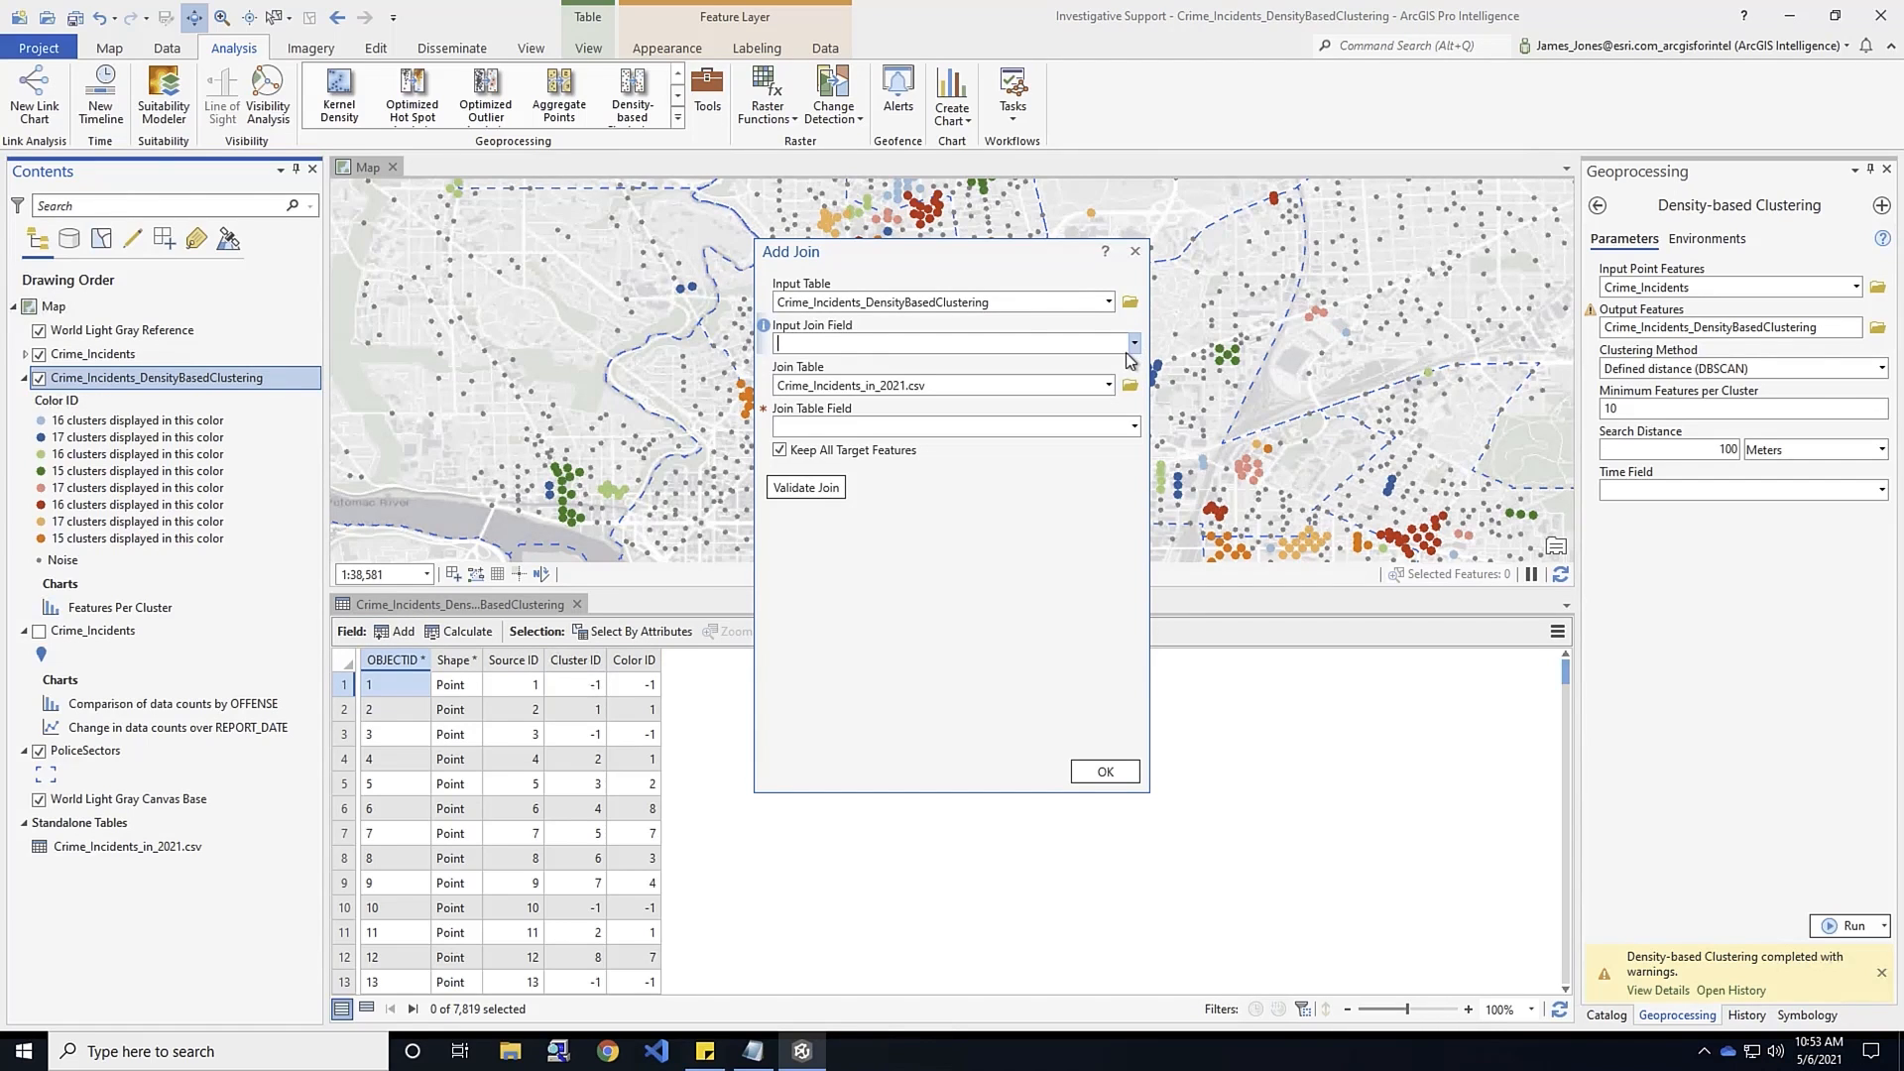
pyautogui.click(1105, 387)
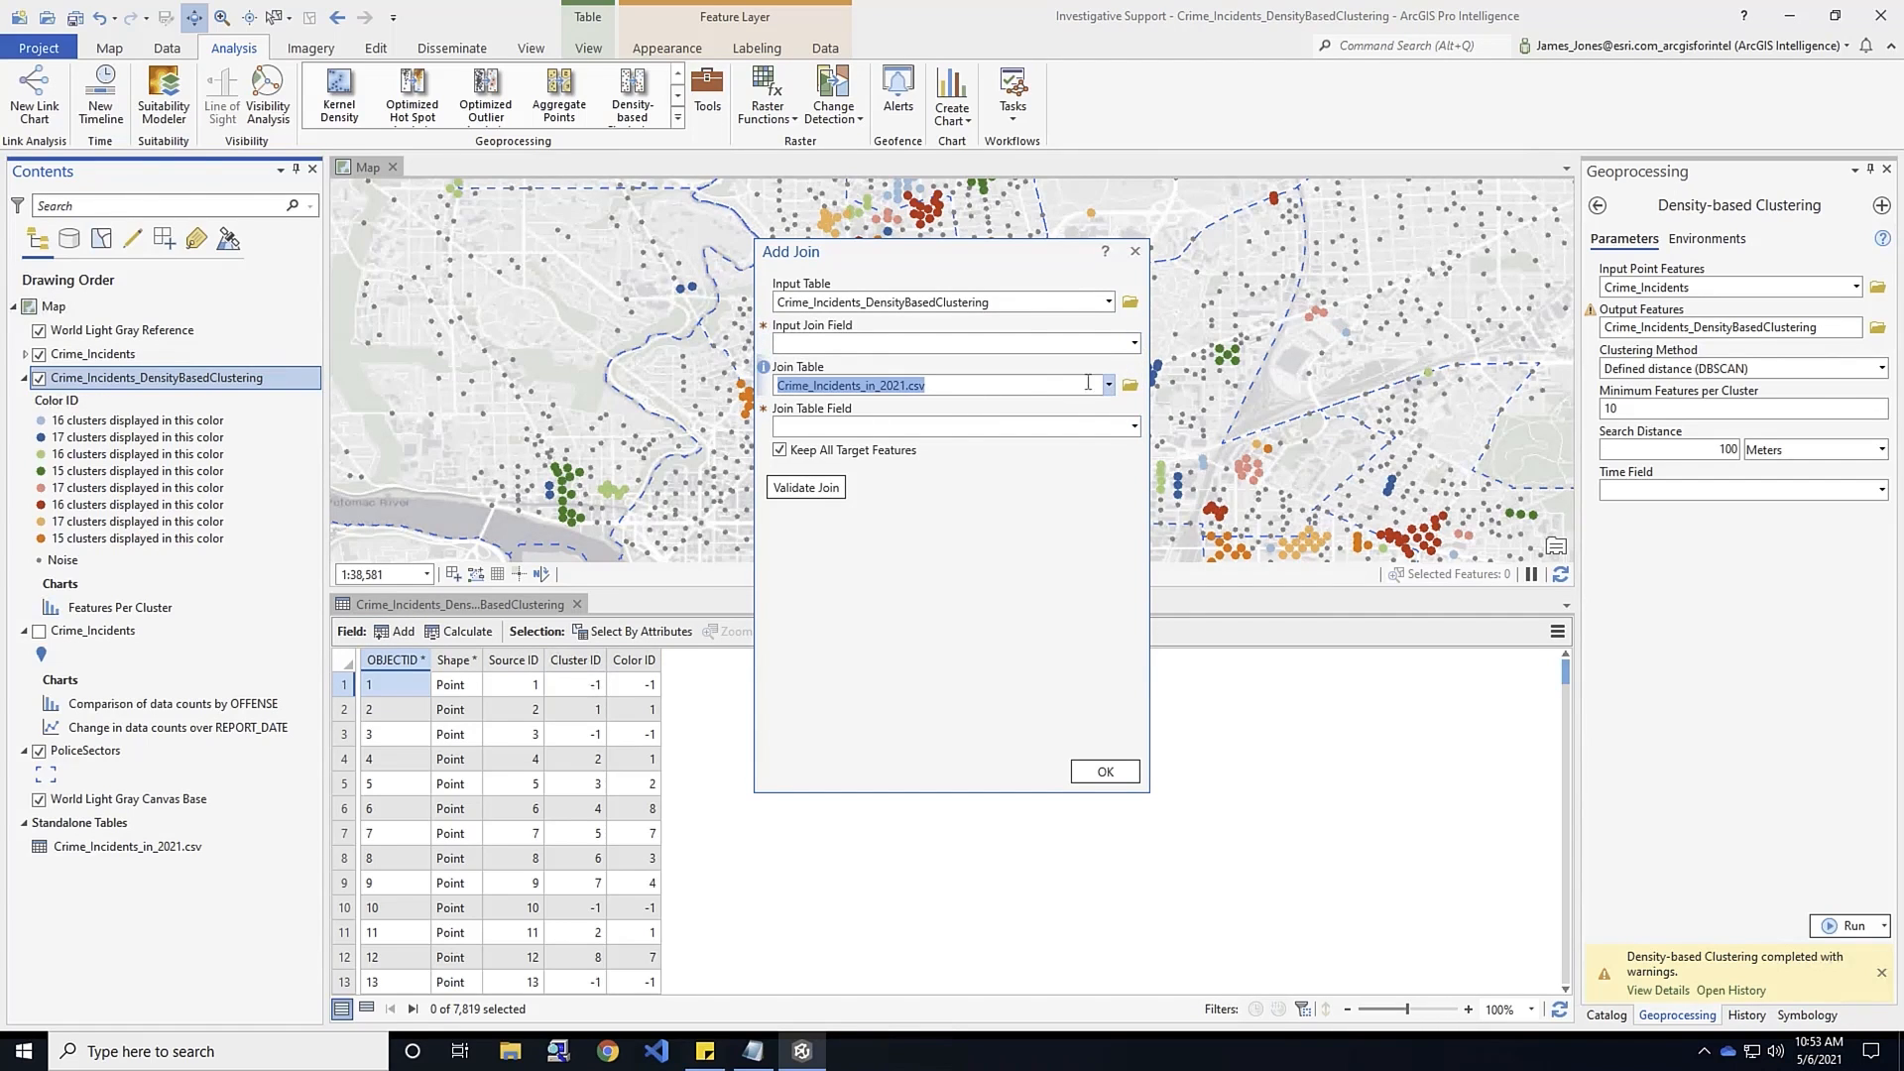
pyautogui.click(1107, 387)
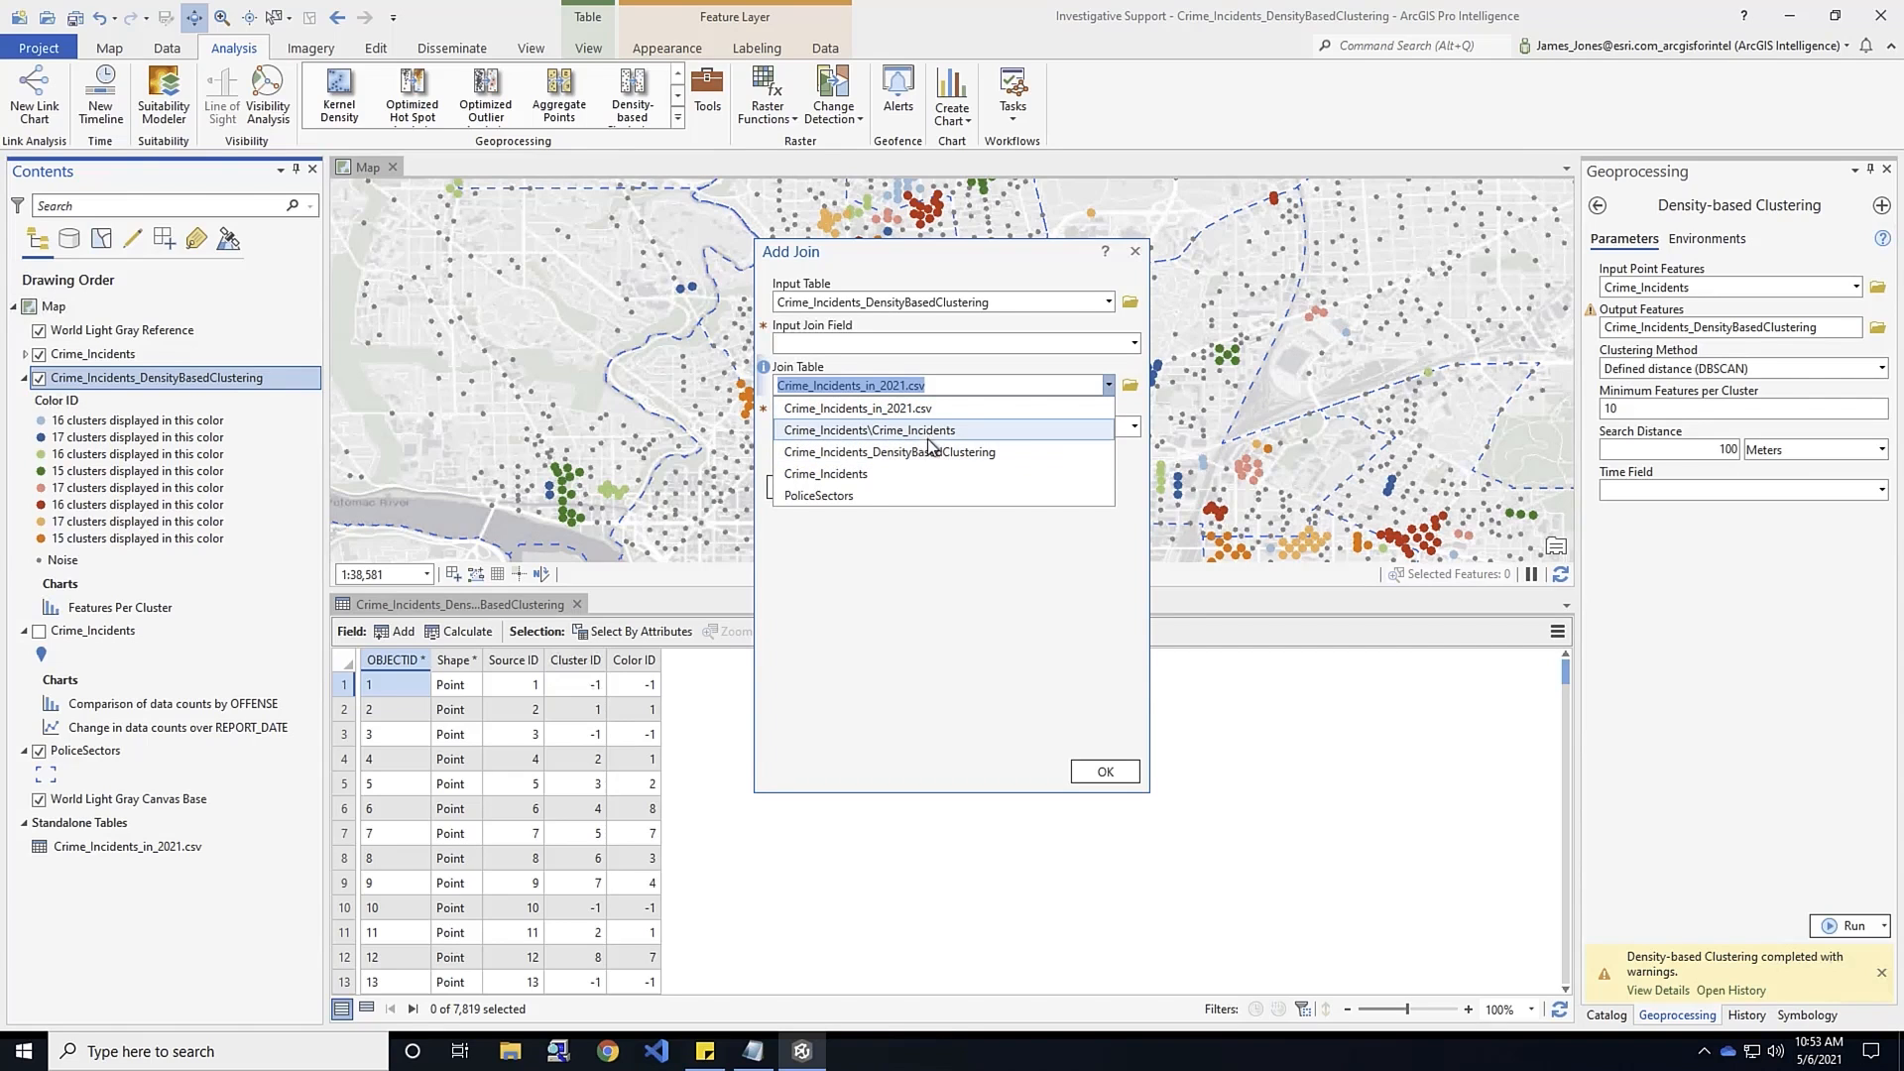
pyautogui.click(859, 482)
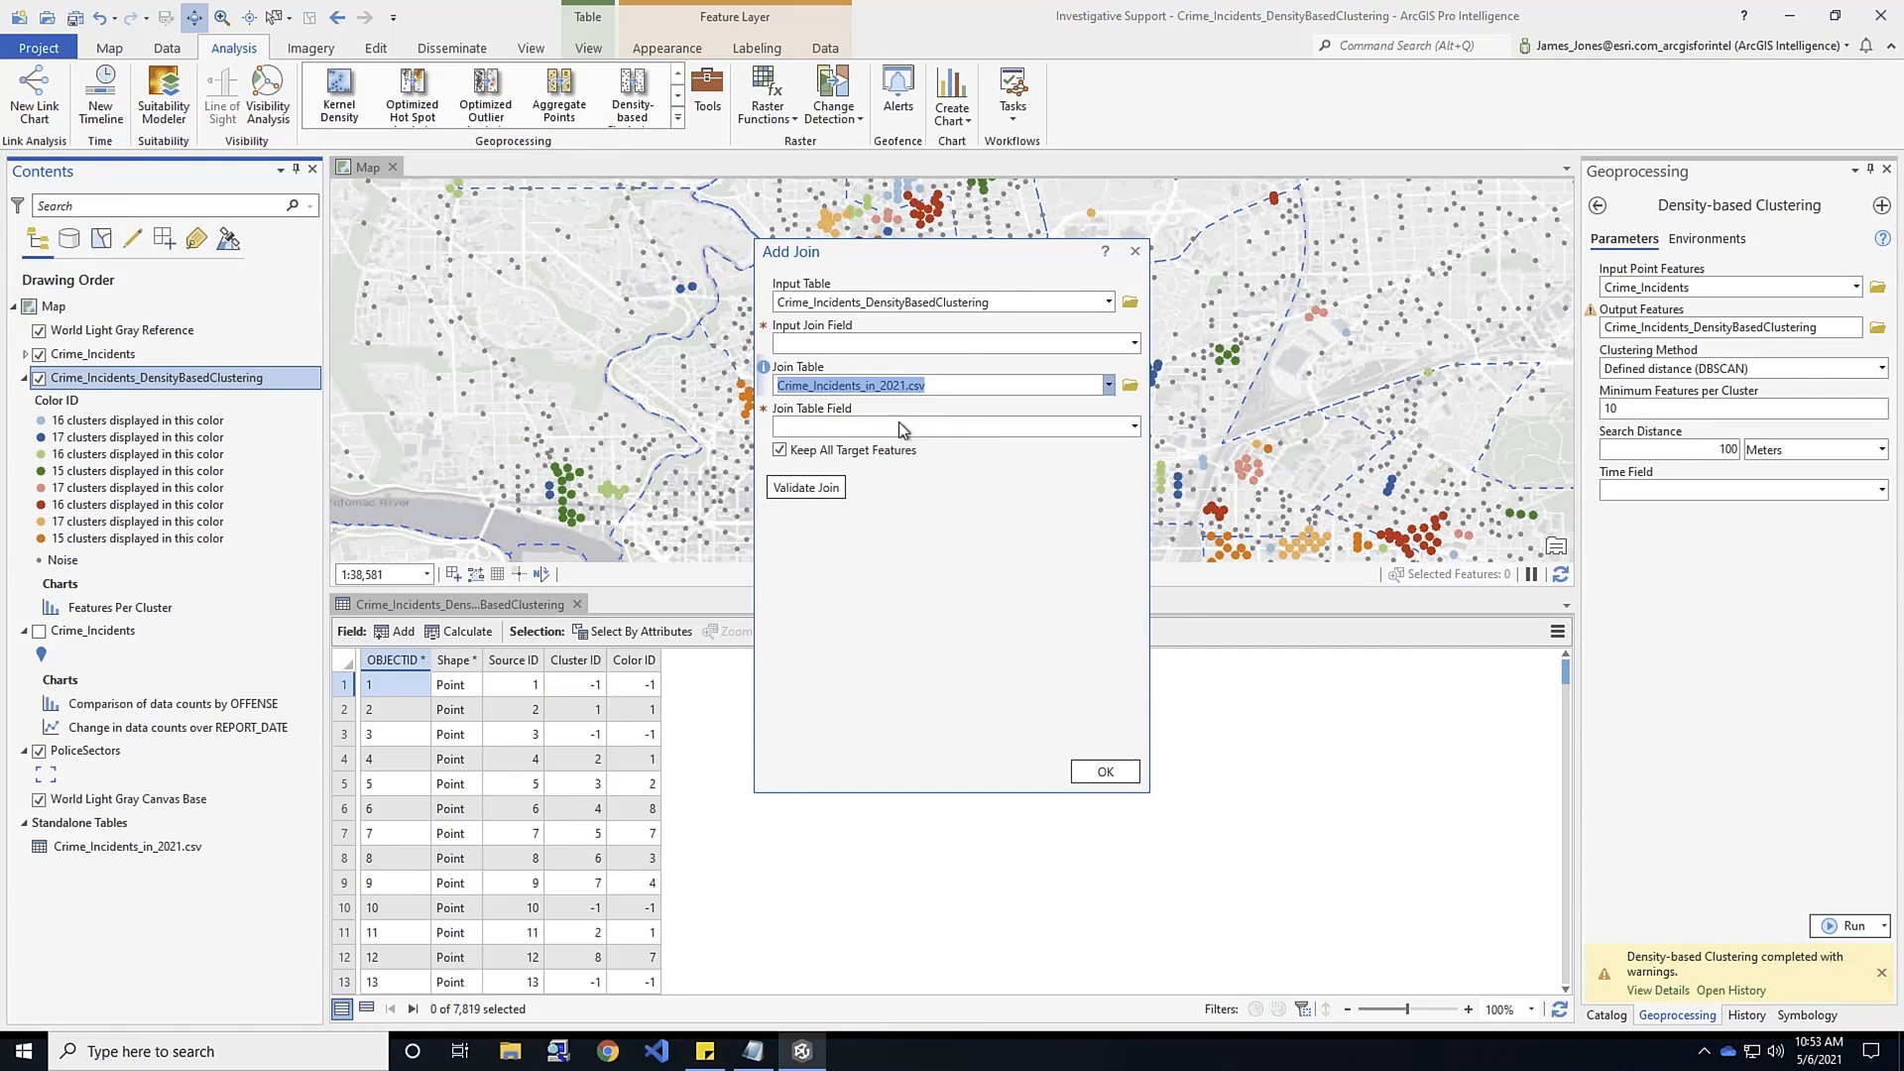
# Match the input join field Source ID to the join table field OBJECTID_1 and run the join
pyautogui.click(1135, 343)
pyautogui.click(900, 364)
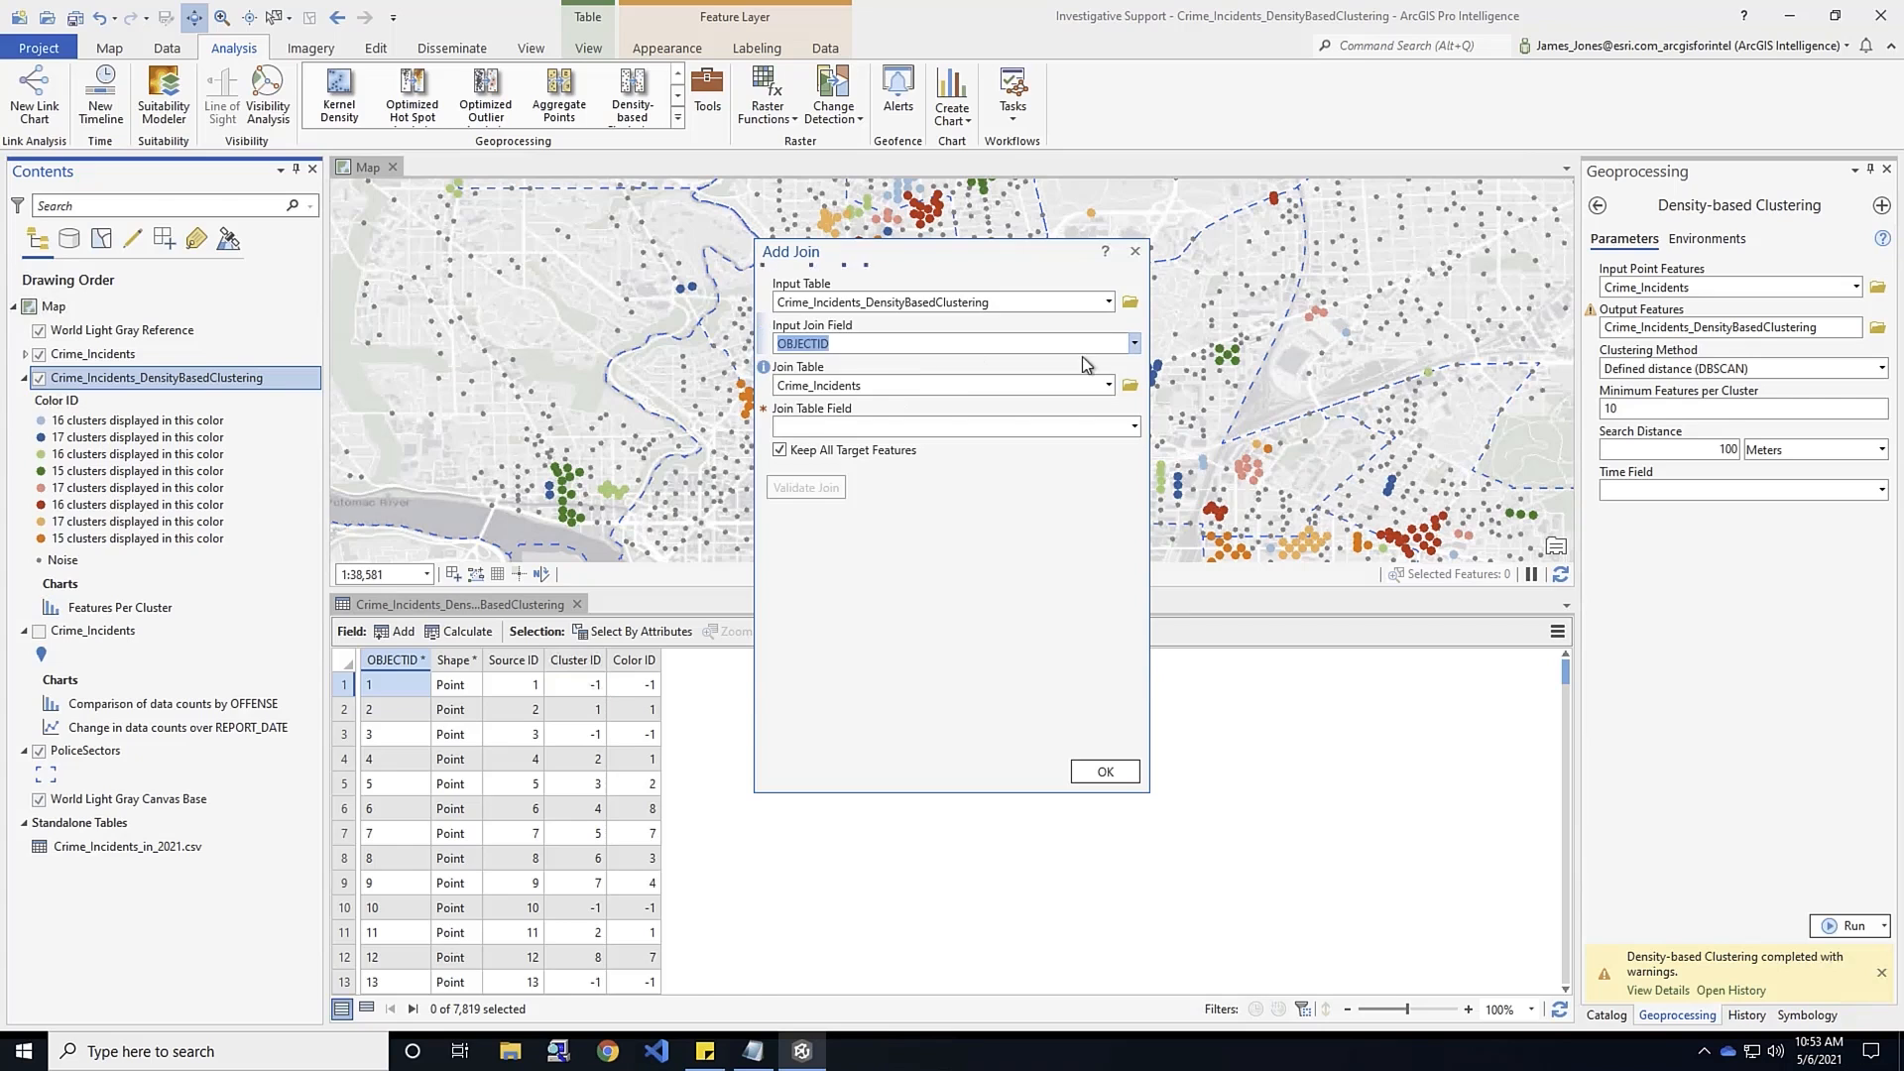
pyautogui.click(1135, 344)
pyautogui.click(878, 387)
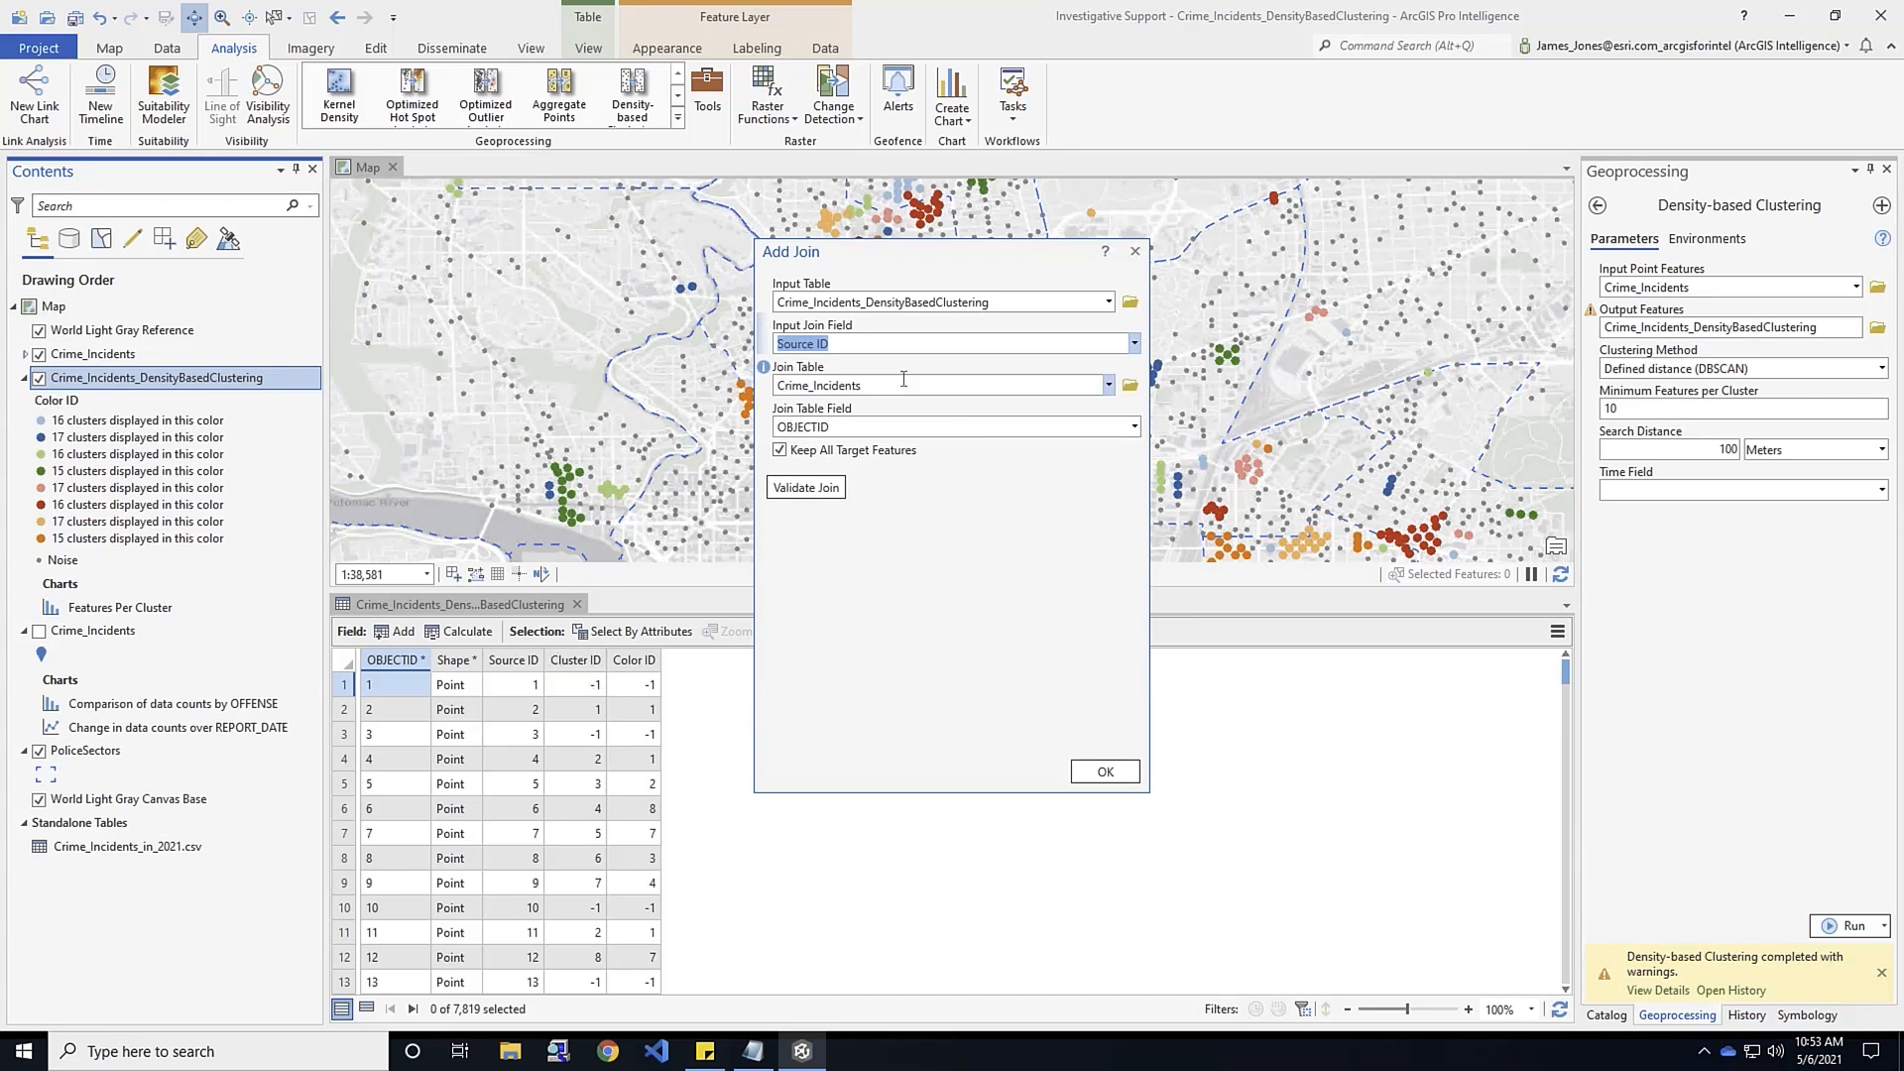
pyautogui.click(1135, 426)
pyautogui.scroll(-3, 896, 527)
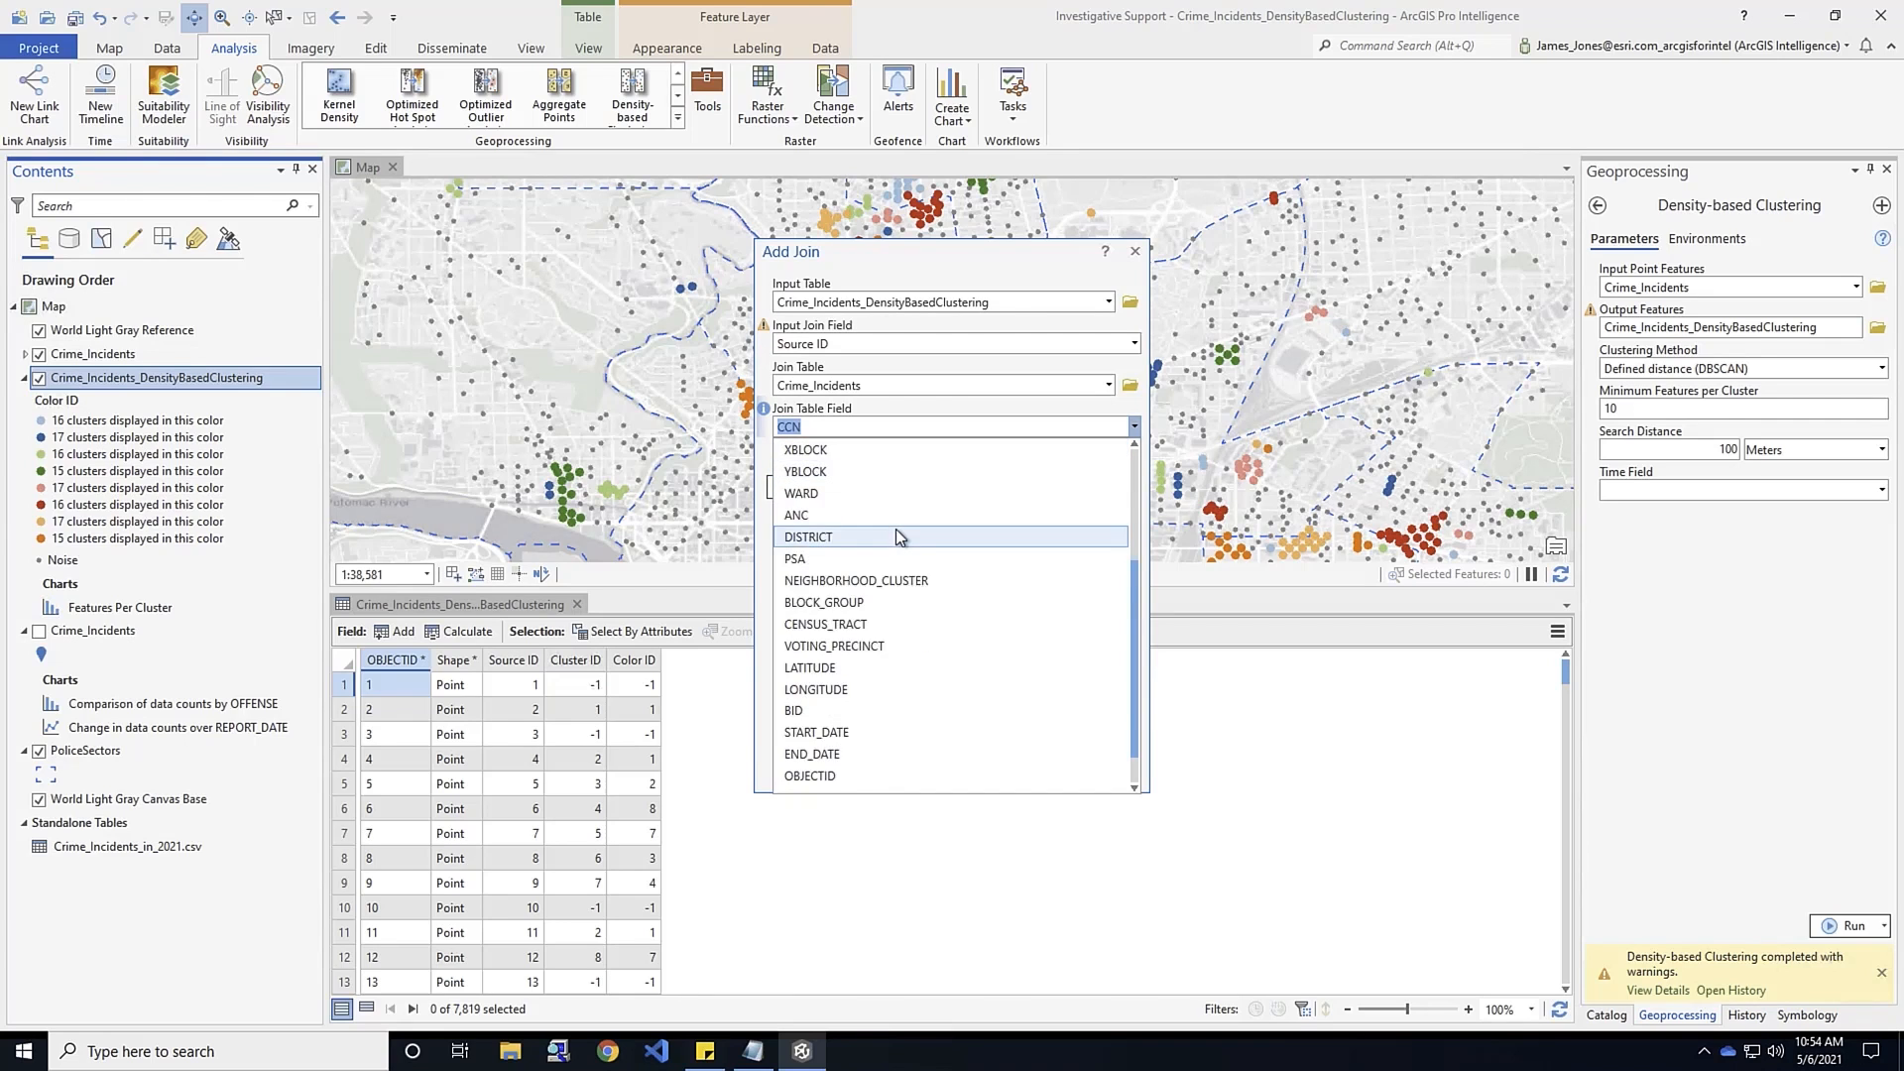
pyautogui.scroll(5, 895, 528)
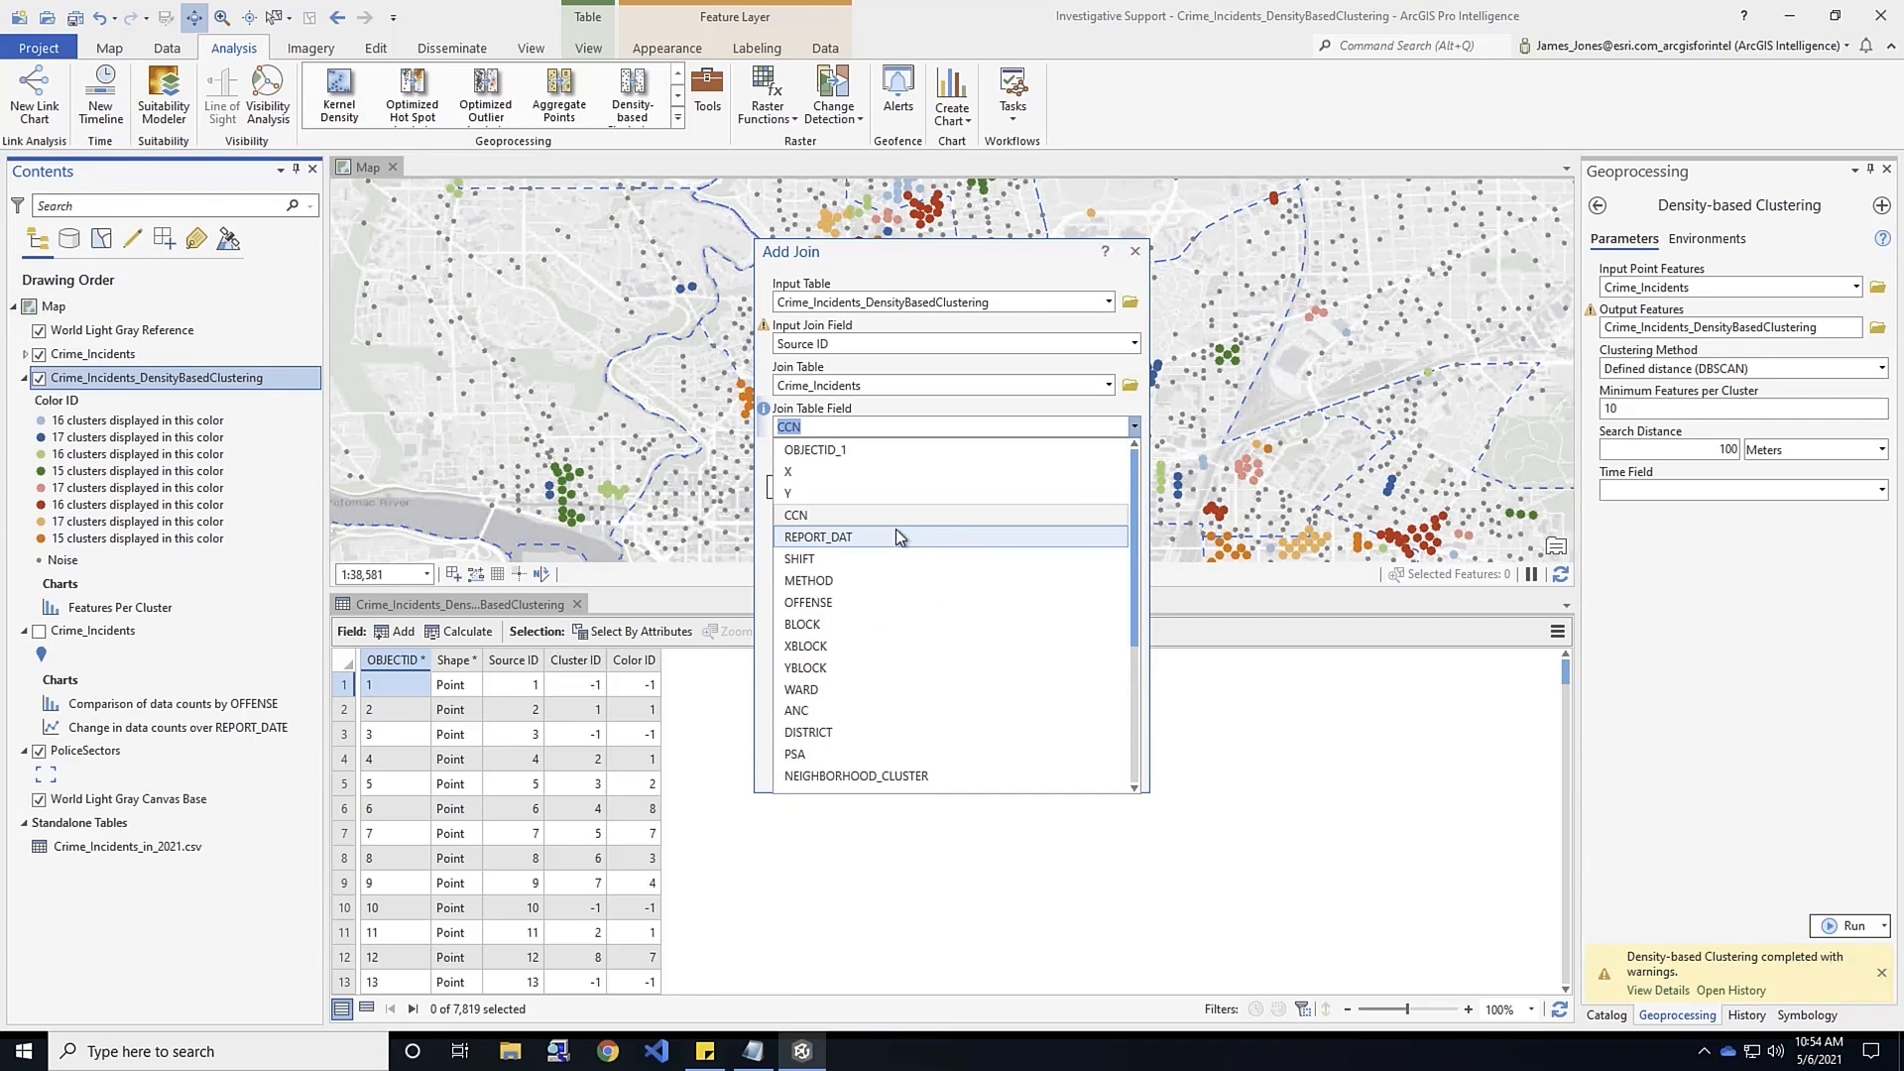
pyautogui.click(808, 450)
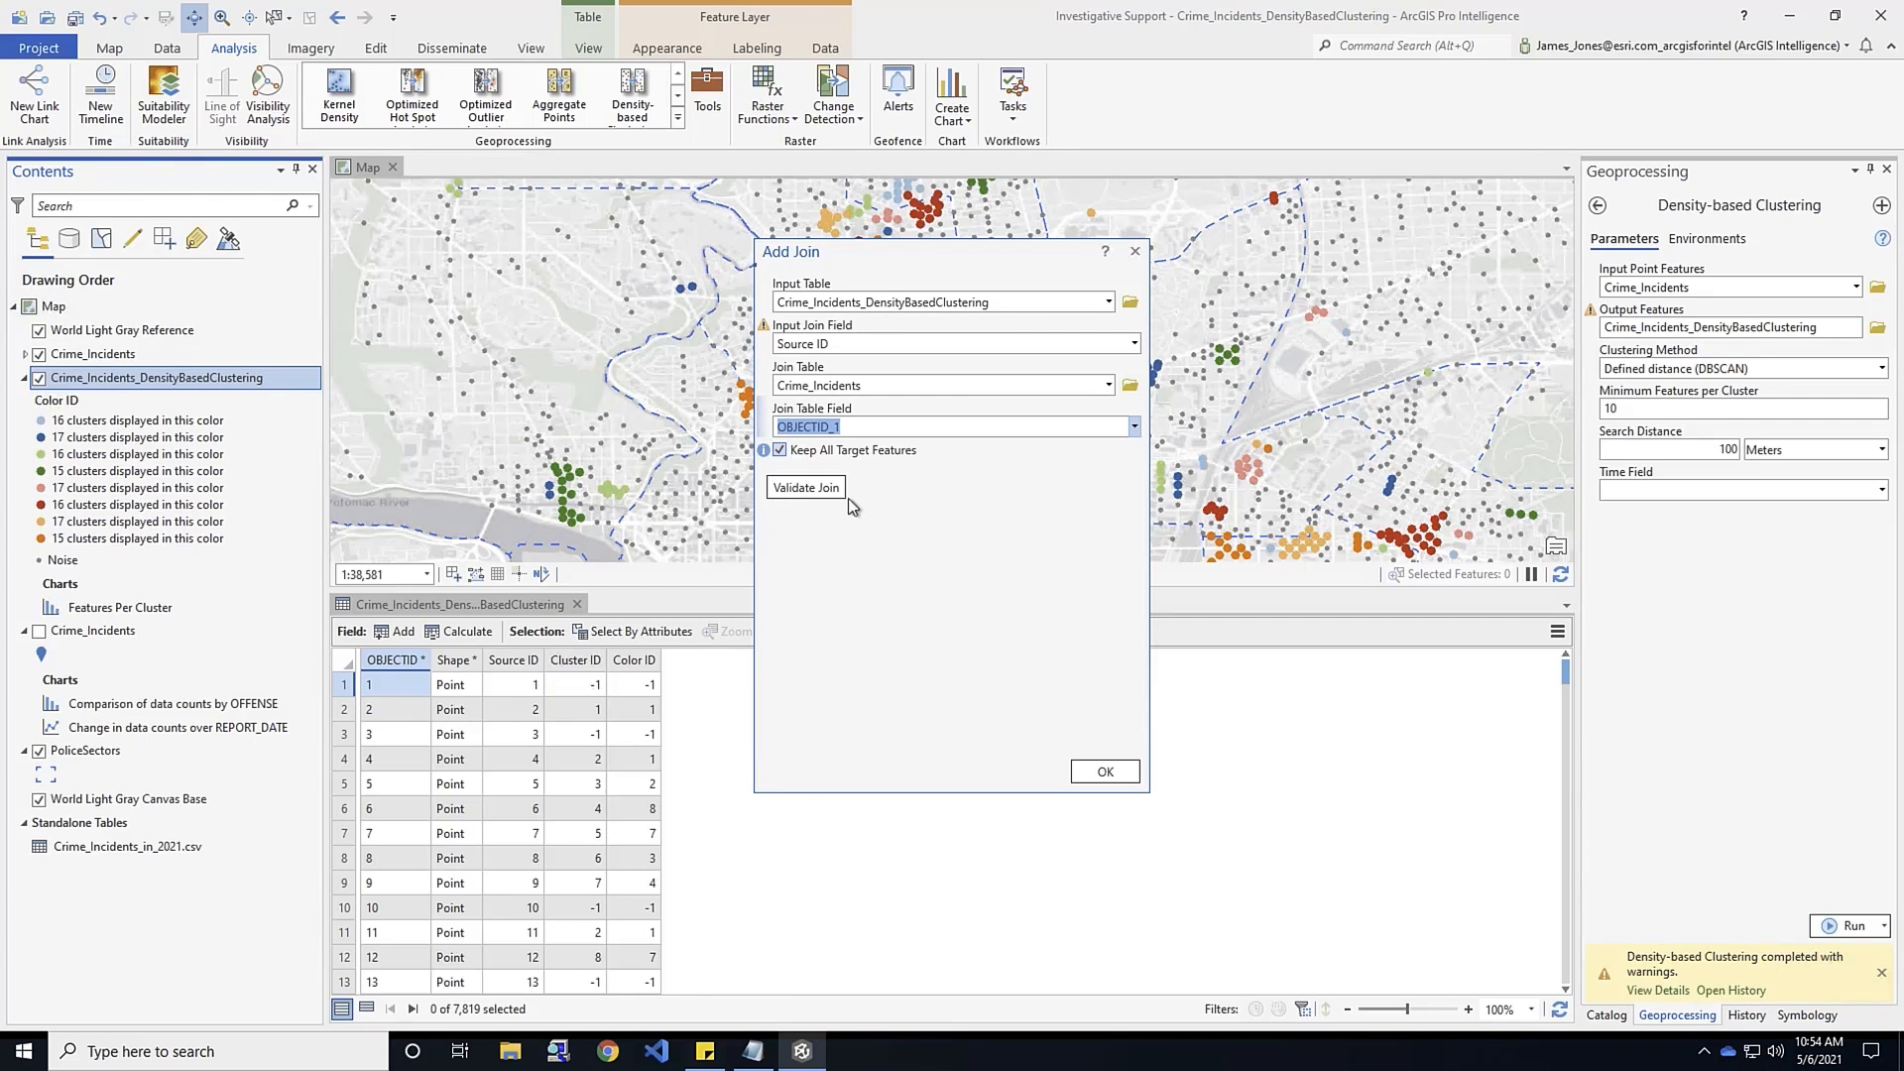
pyautogui.click(1100, 773)
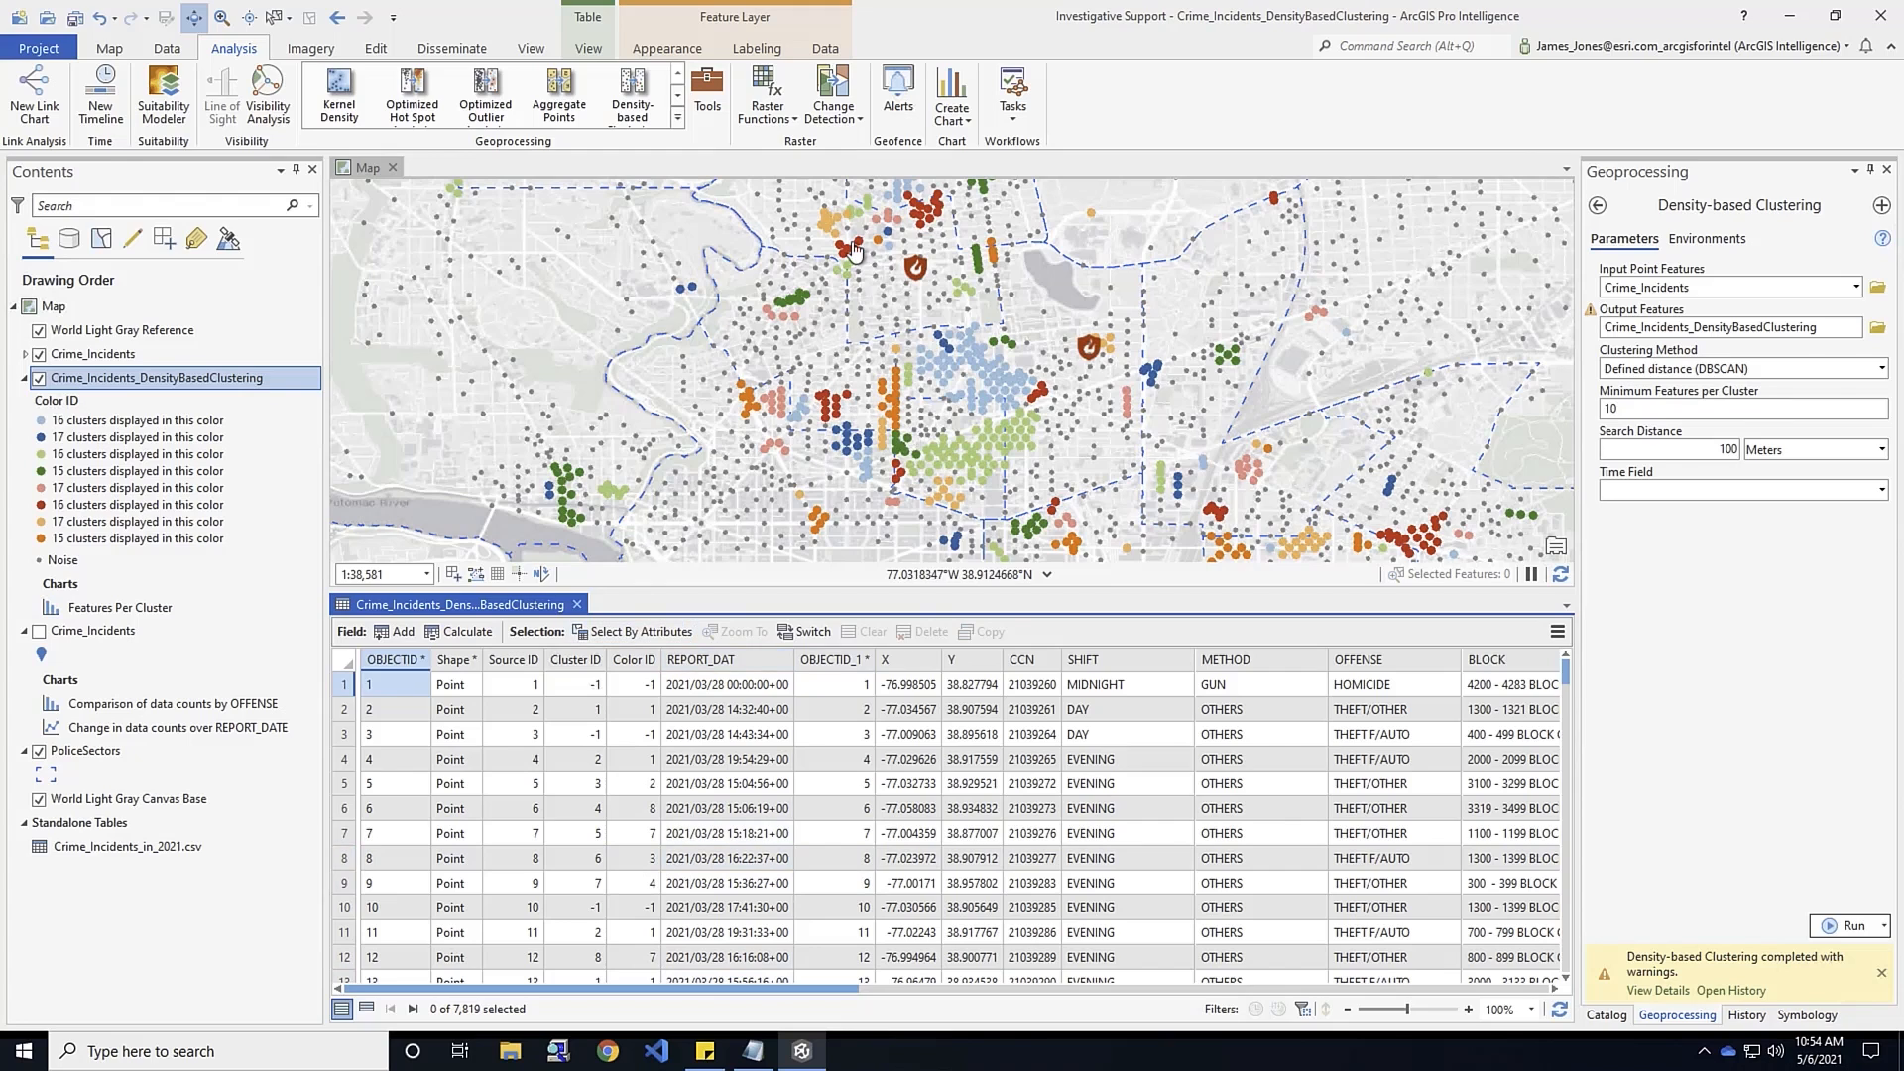
# Inspect the joined incident attributes of a red cluster point north of the arson marker in its pop-up, and close it
pyautogui.click(922, 226)
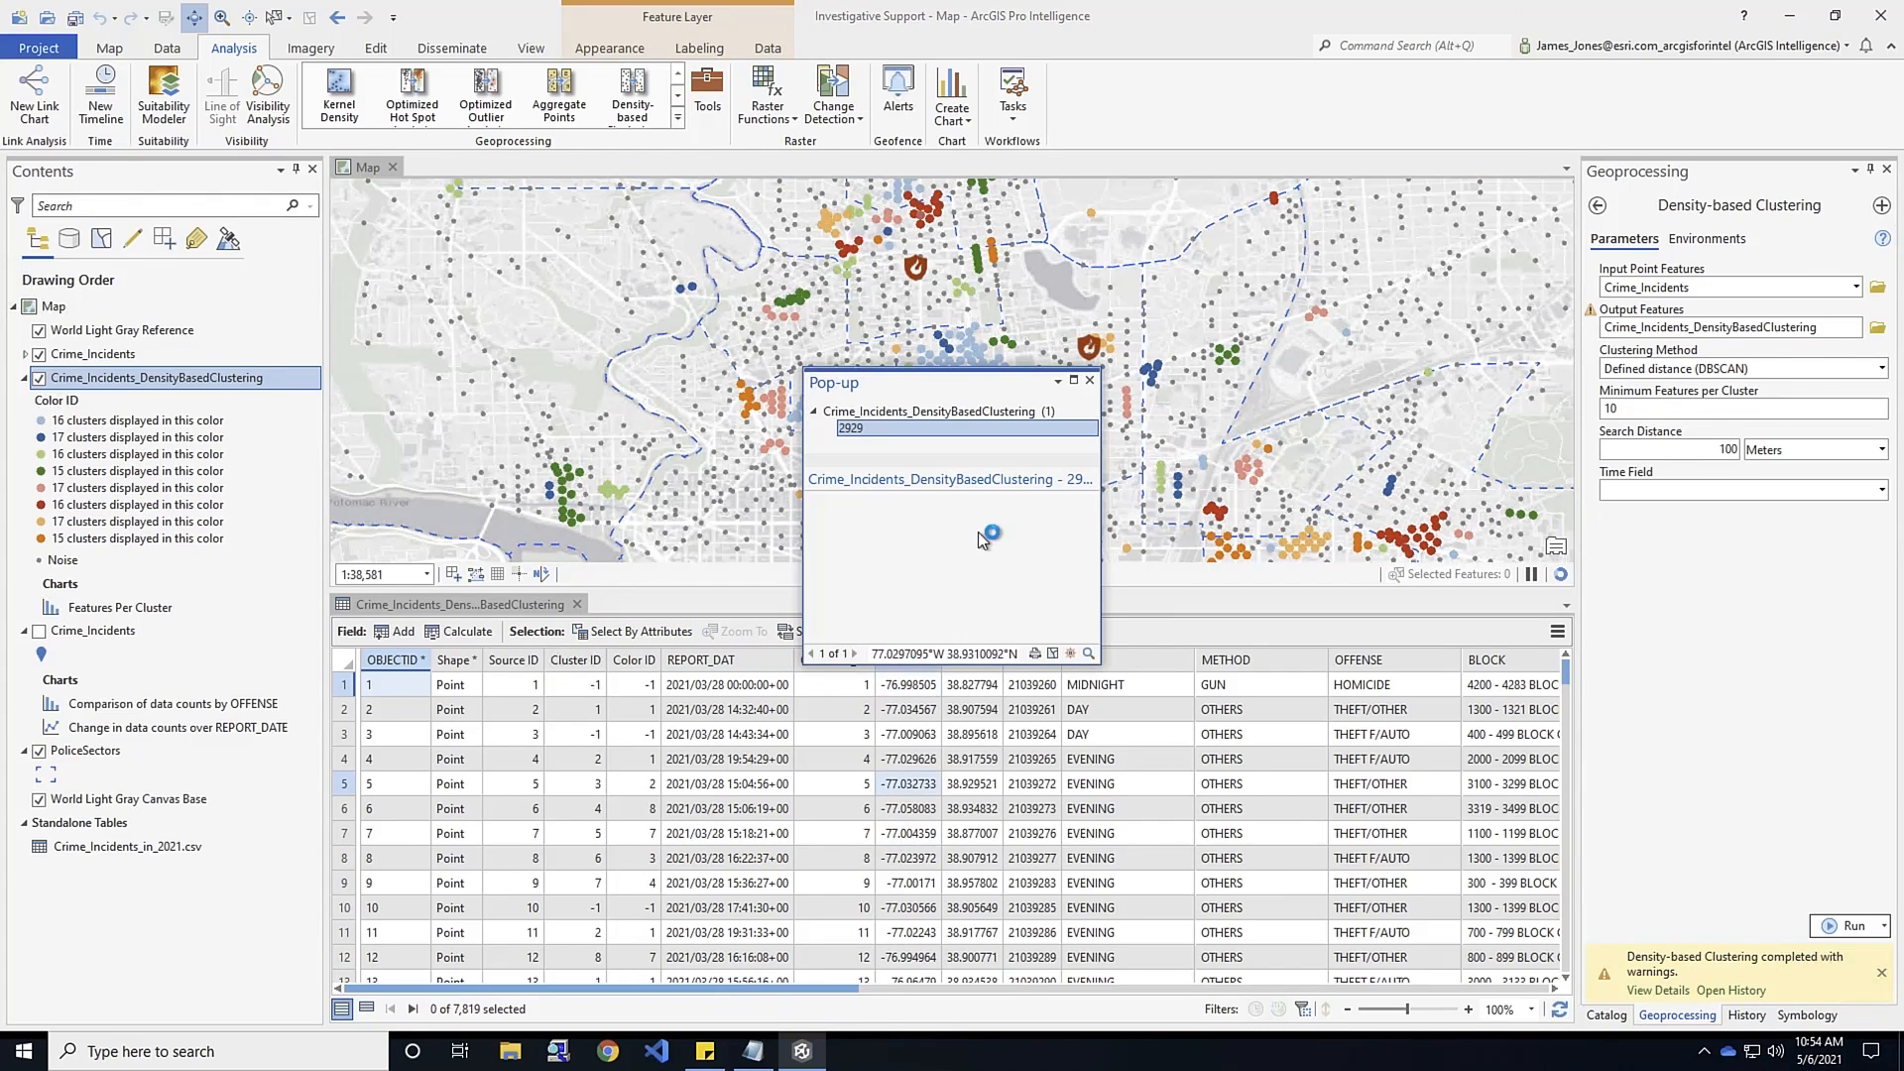
pyautogui.scroll(-3, 1047, 575)
pyautogui.scroll(-6, 1045, 574)
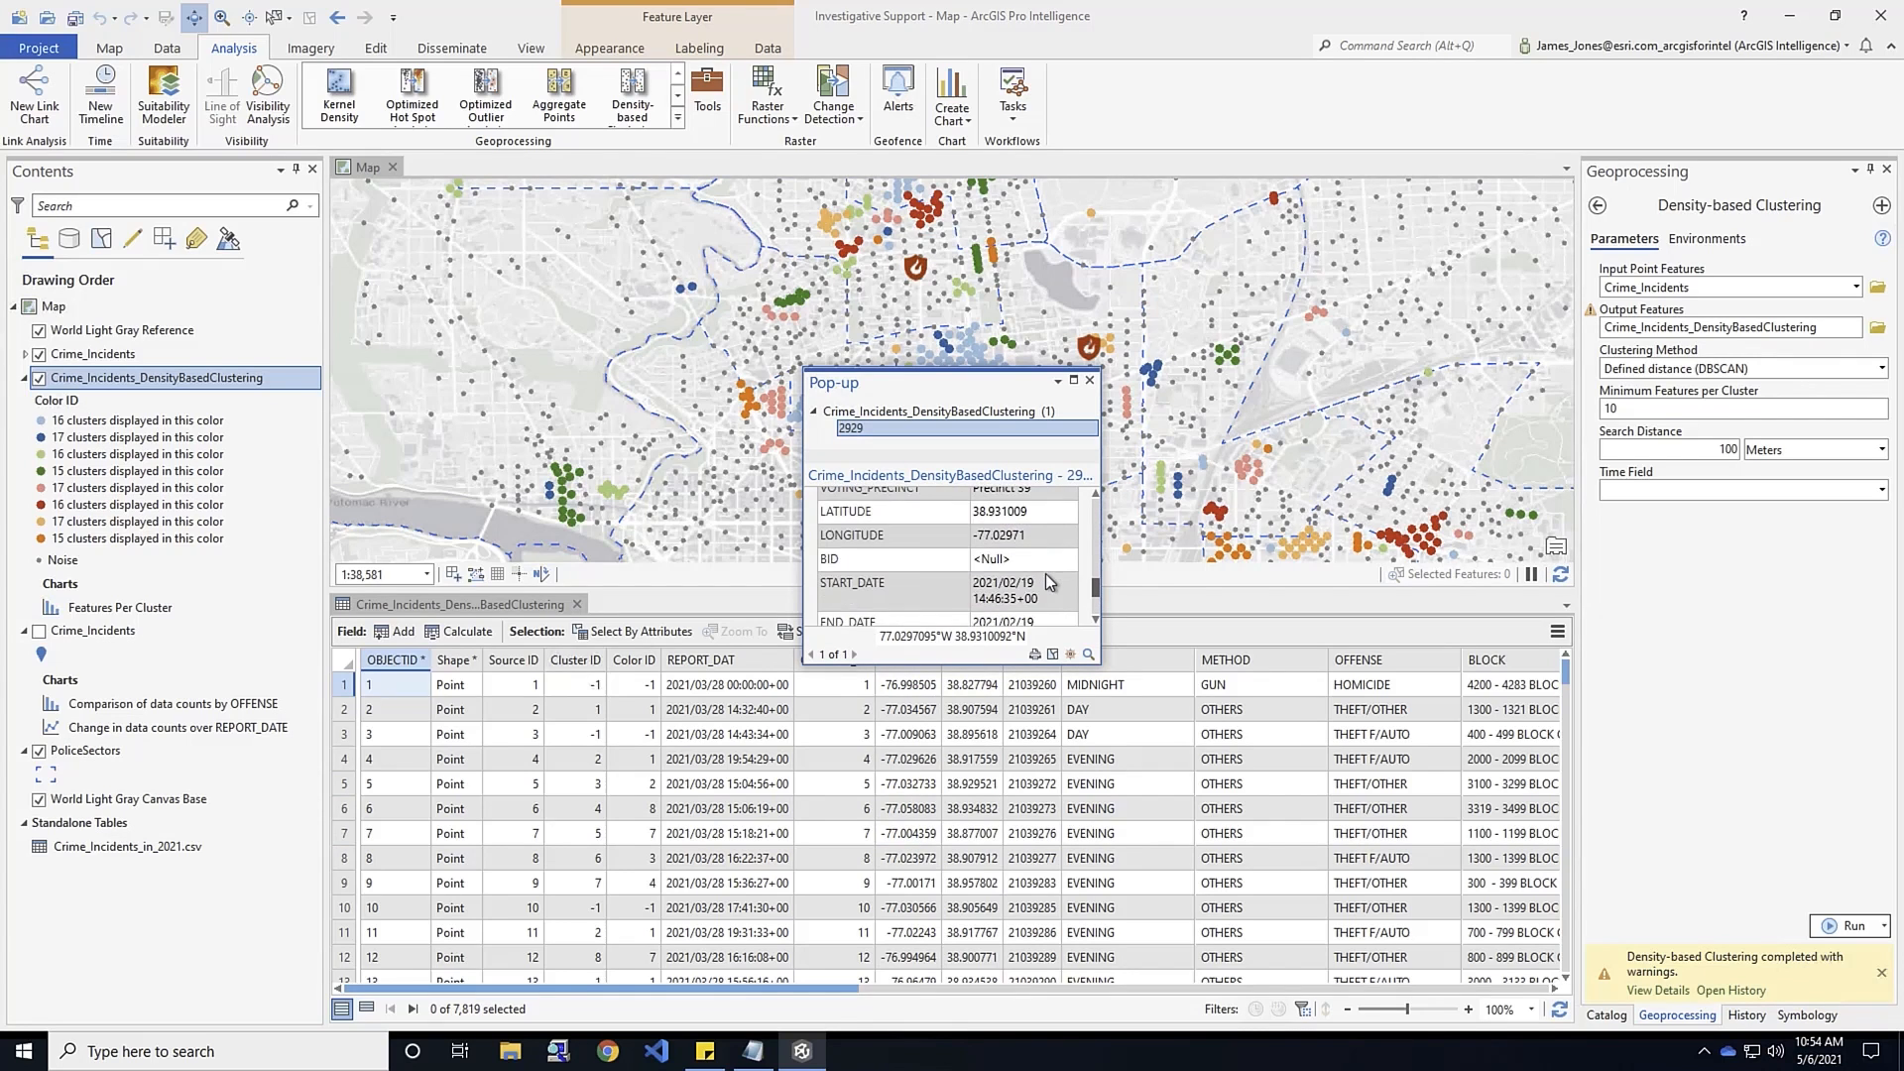
pyautogui.scroll(-6, 1045, 573)
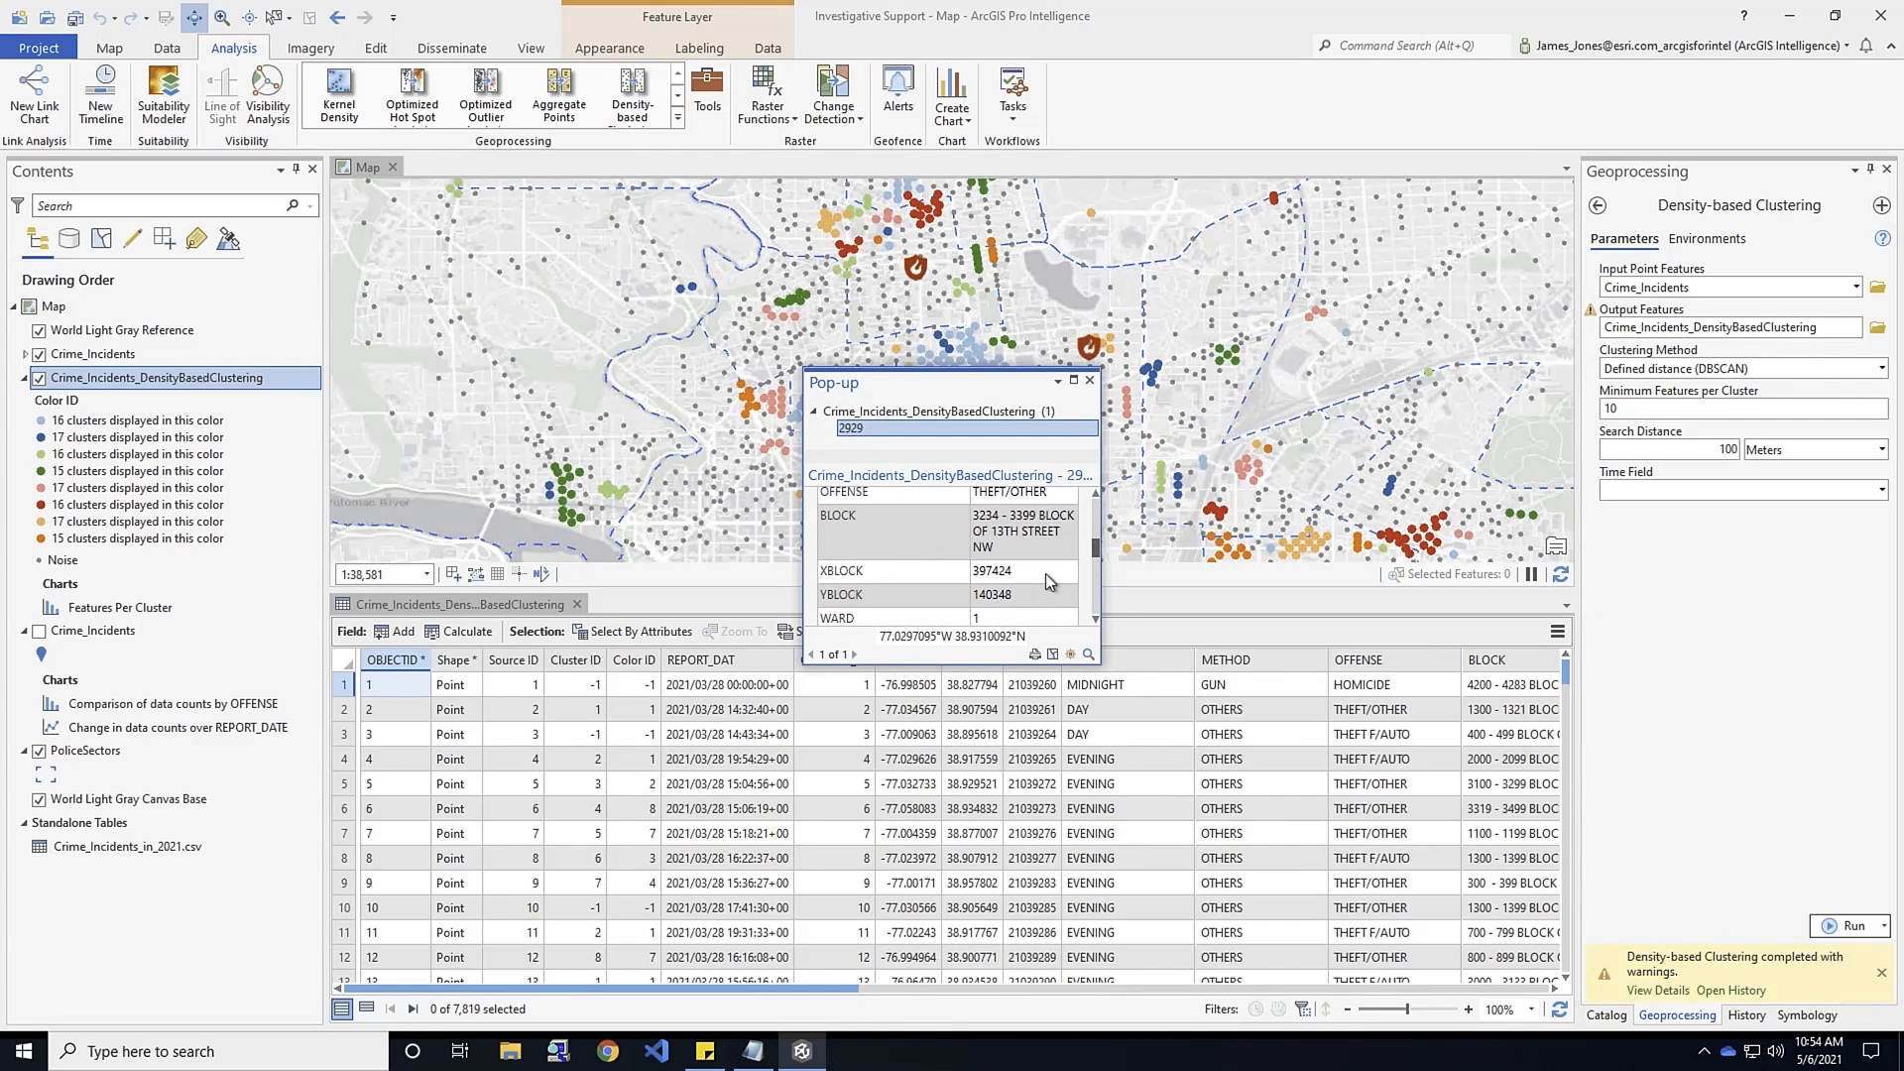
pyautogui.scroll(2, 1046, 573)
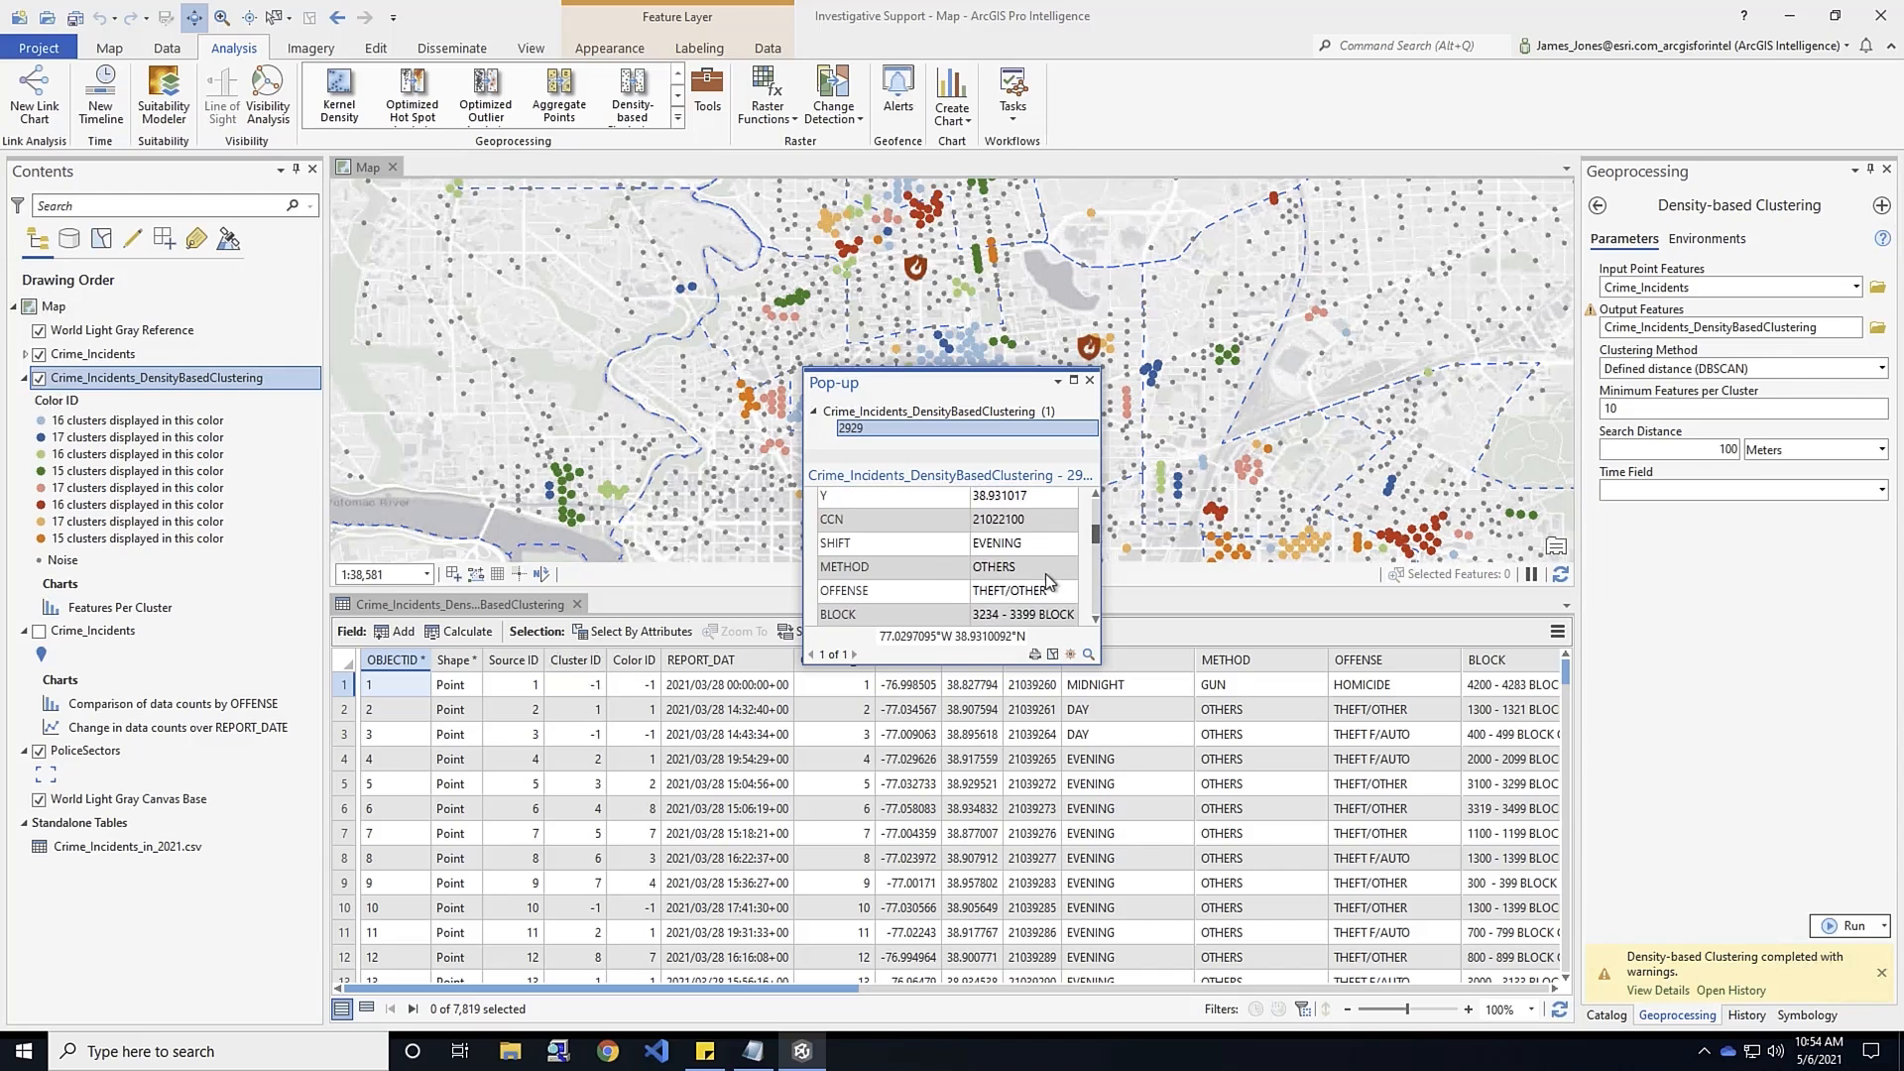
pyautogui.click(1091, 382)
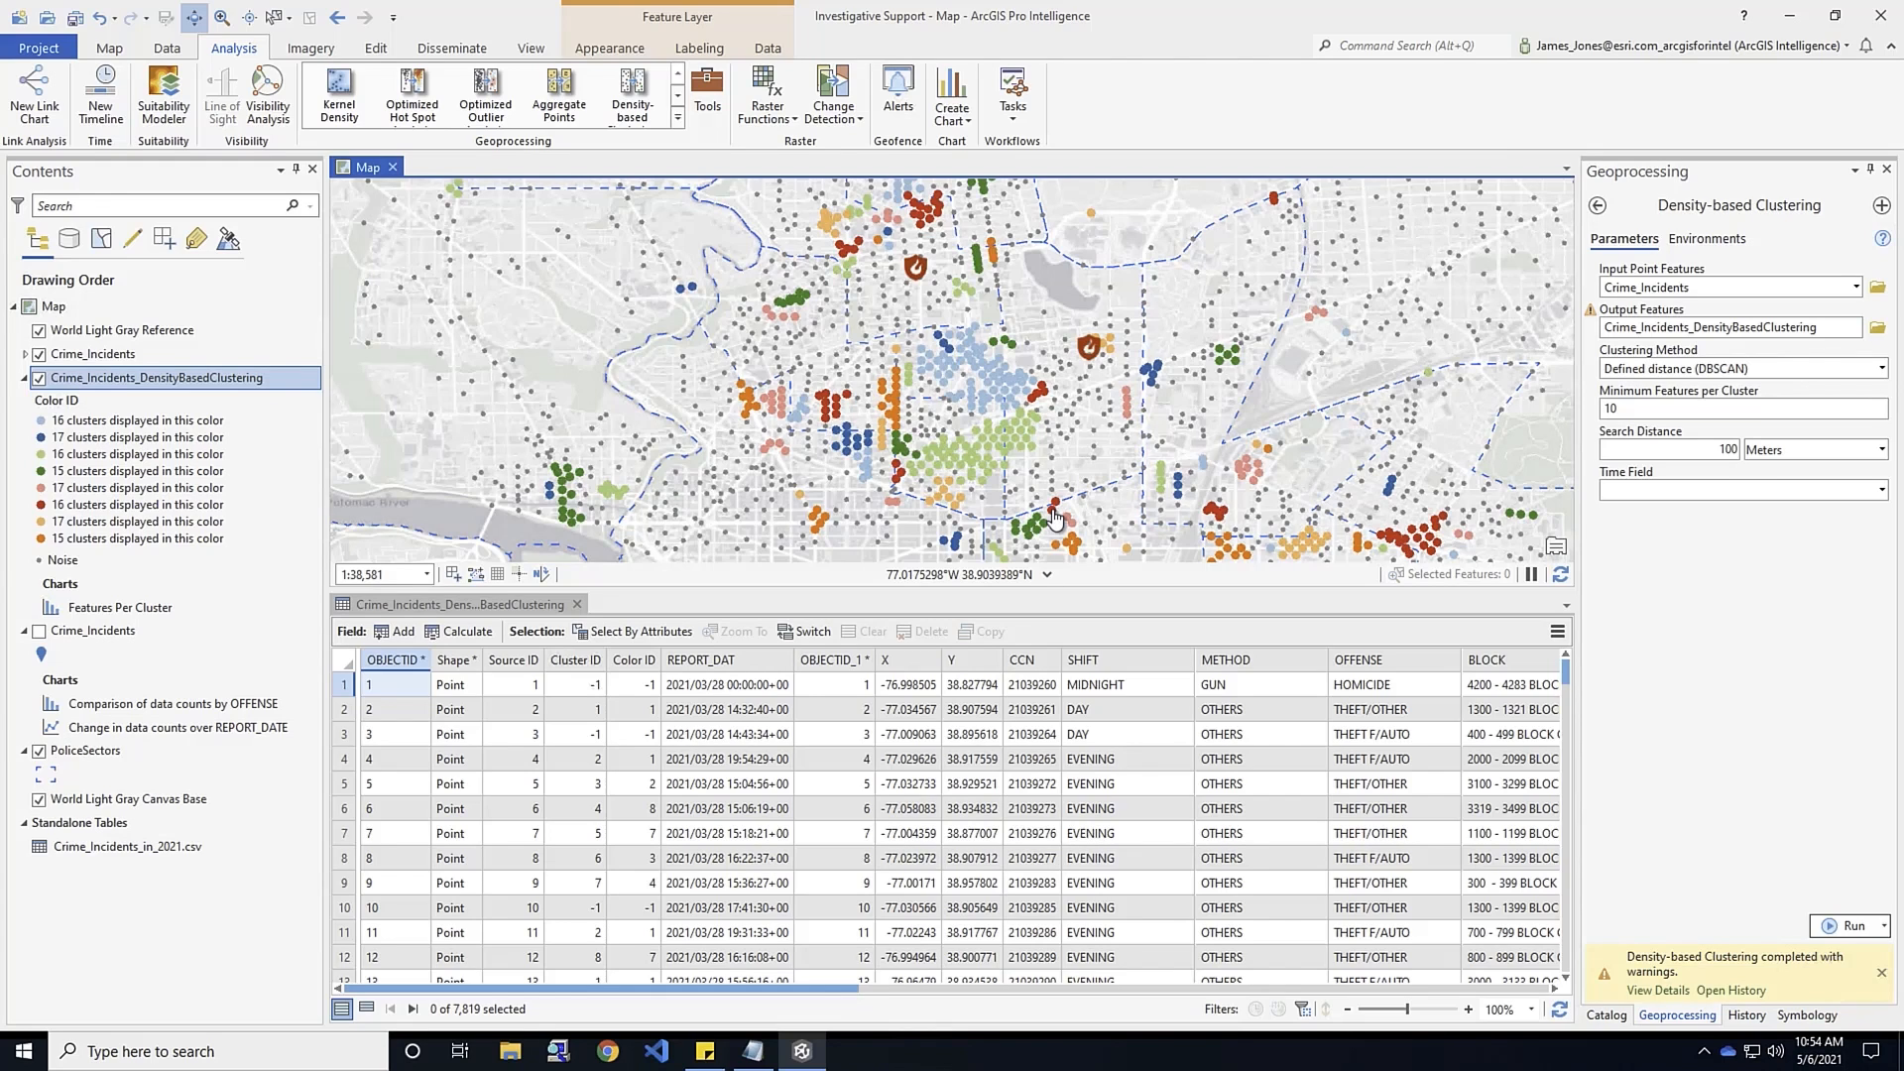
# Close the clustering attribute table and hide the Crime_Incidents_DensityBasedClustering layer
pyautogui.click(582, 607)
pyautogui.click(577, 605)
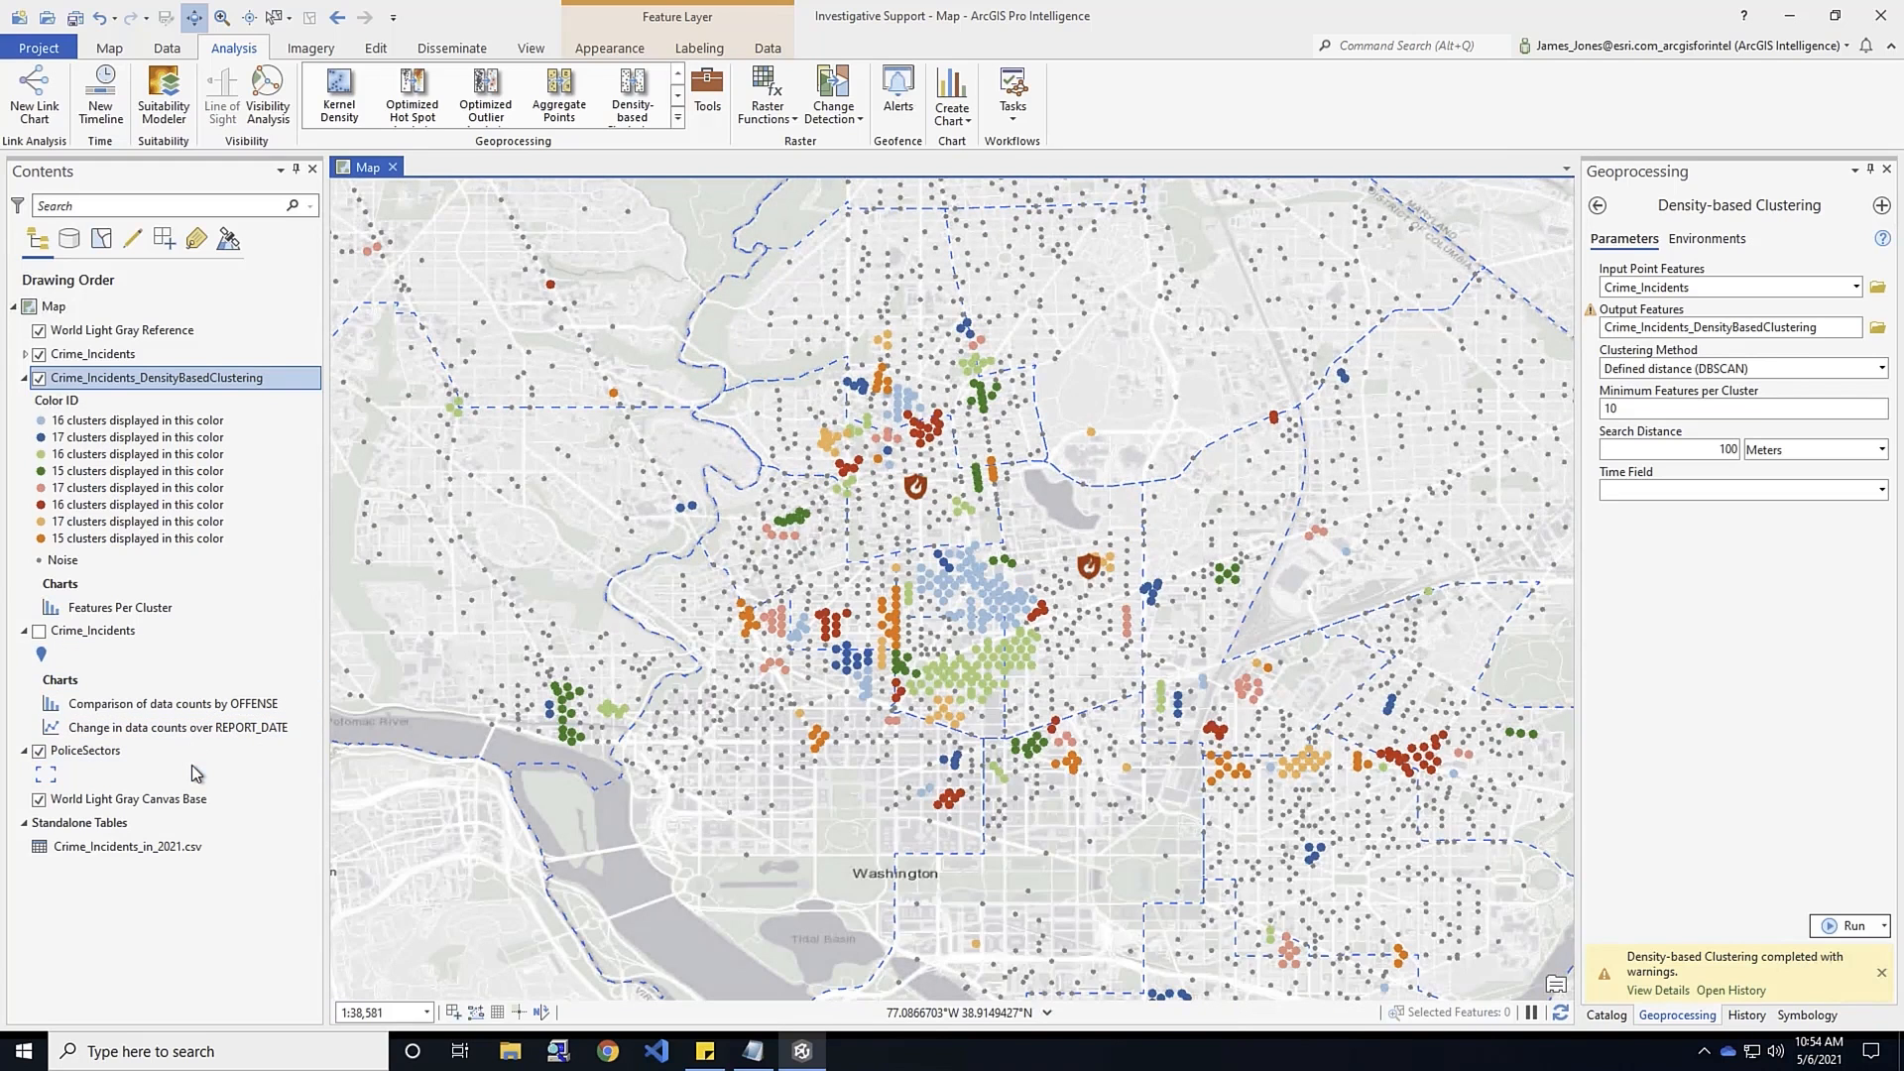
pyautogui.click(39, 378)
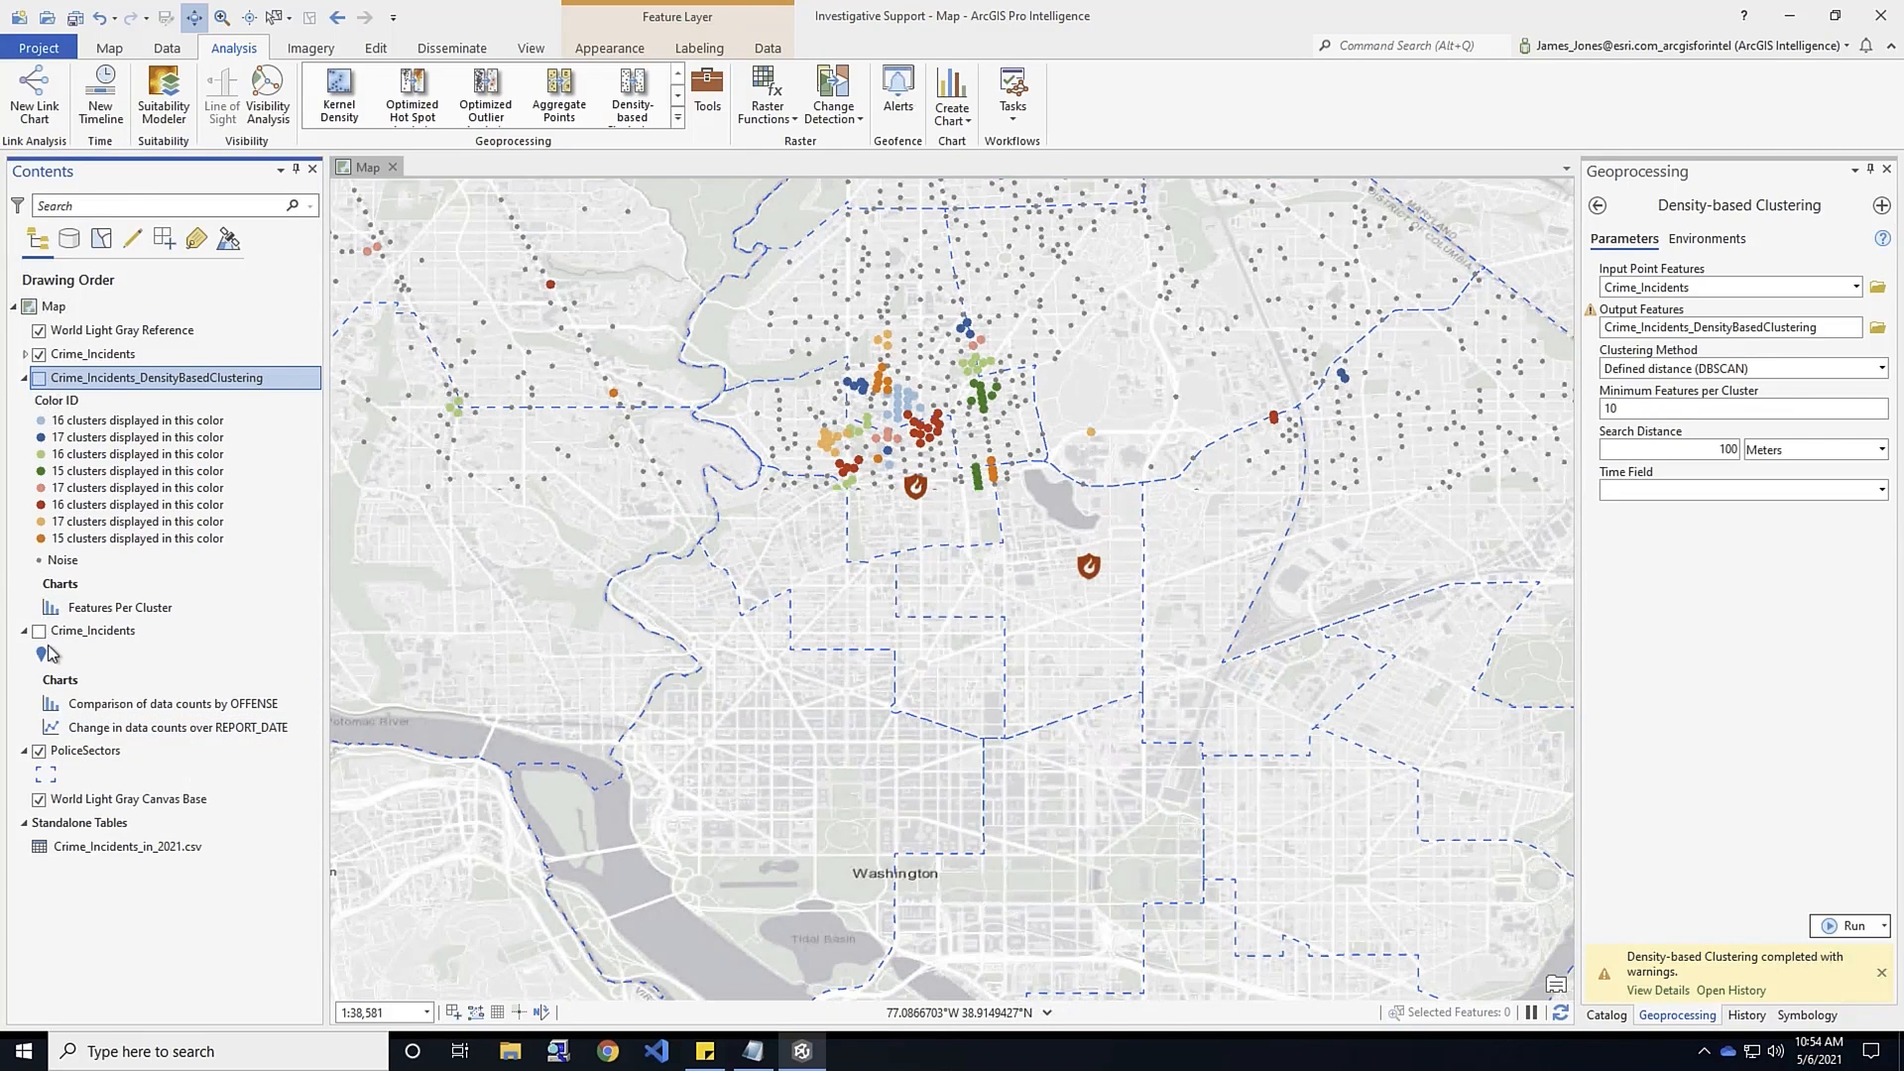
# Set the Crime_Incidents layer's time to a single time field per feature, using REPORT_DATE, and apply it
pyautogui.rightClick(55, 632)
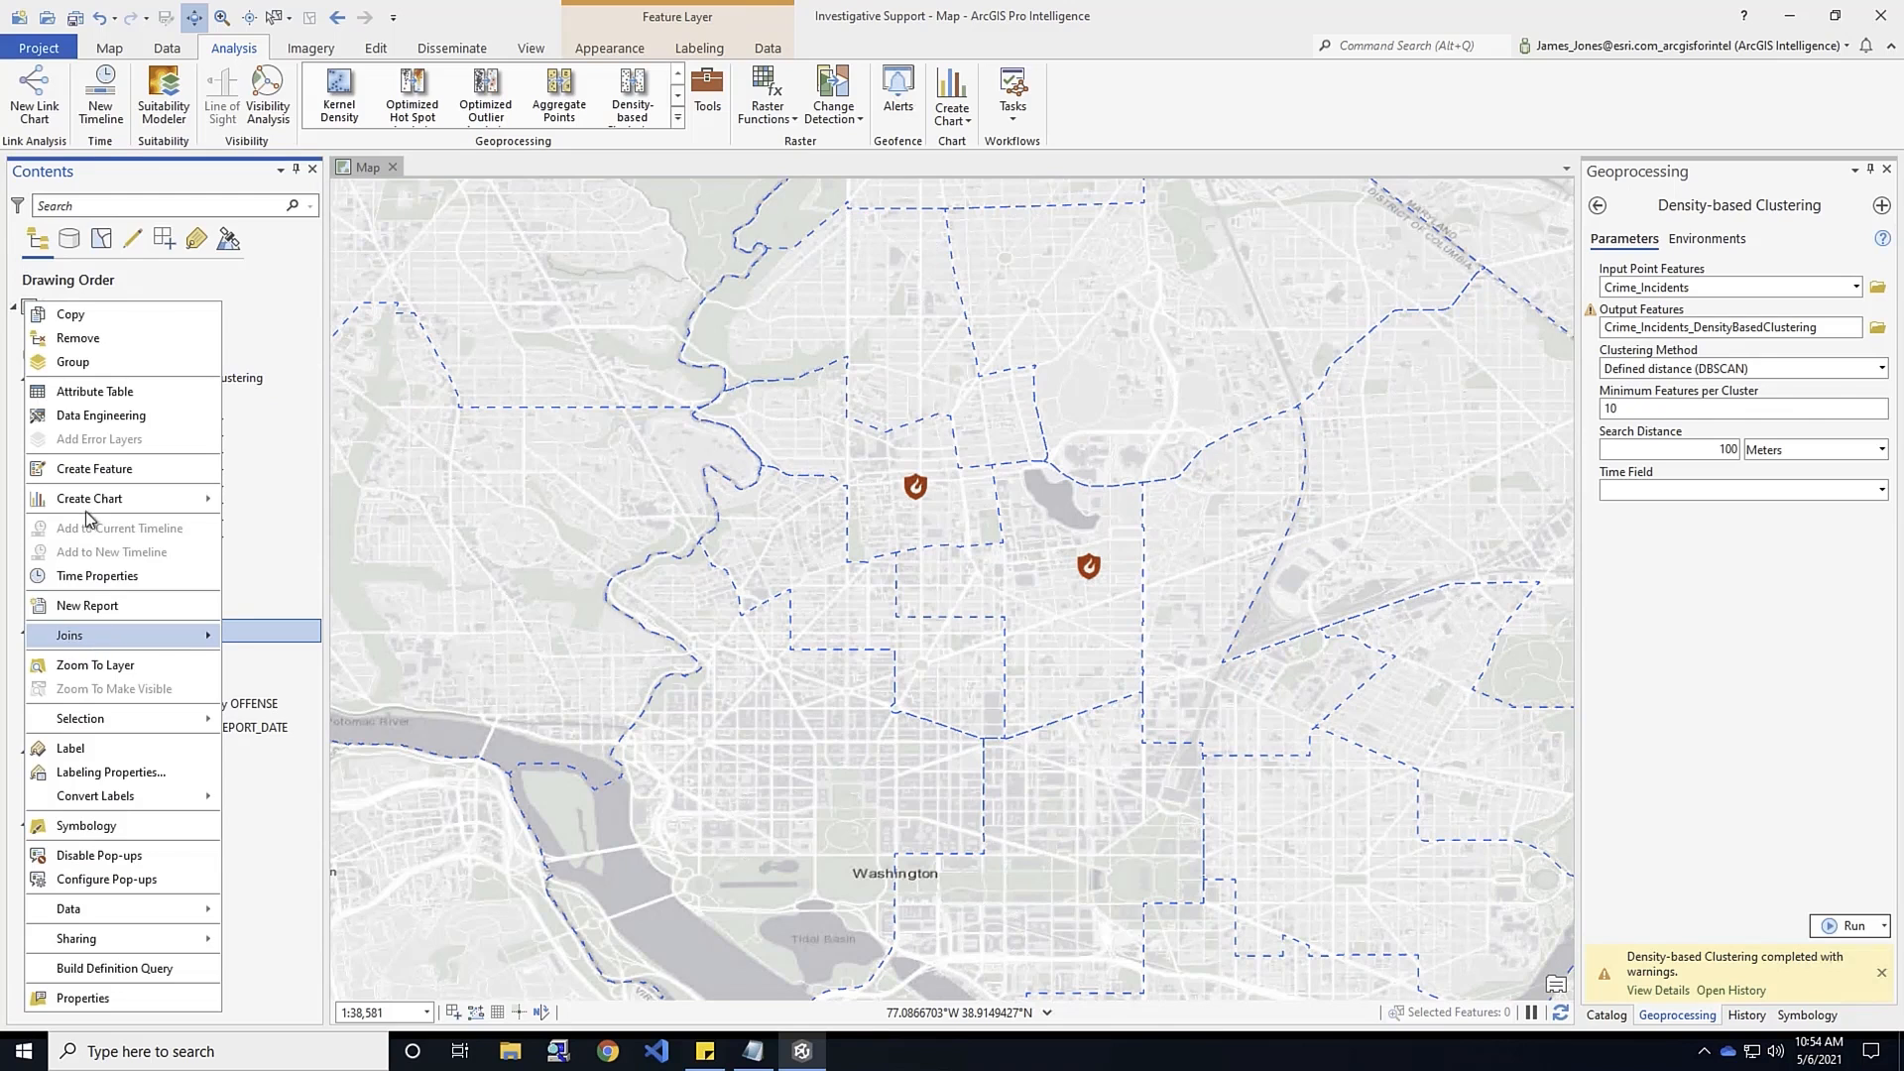
pyautogui.click(113, 577)
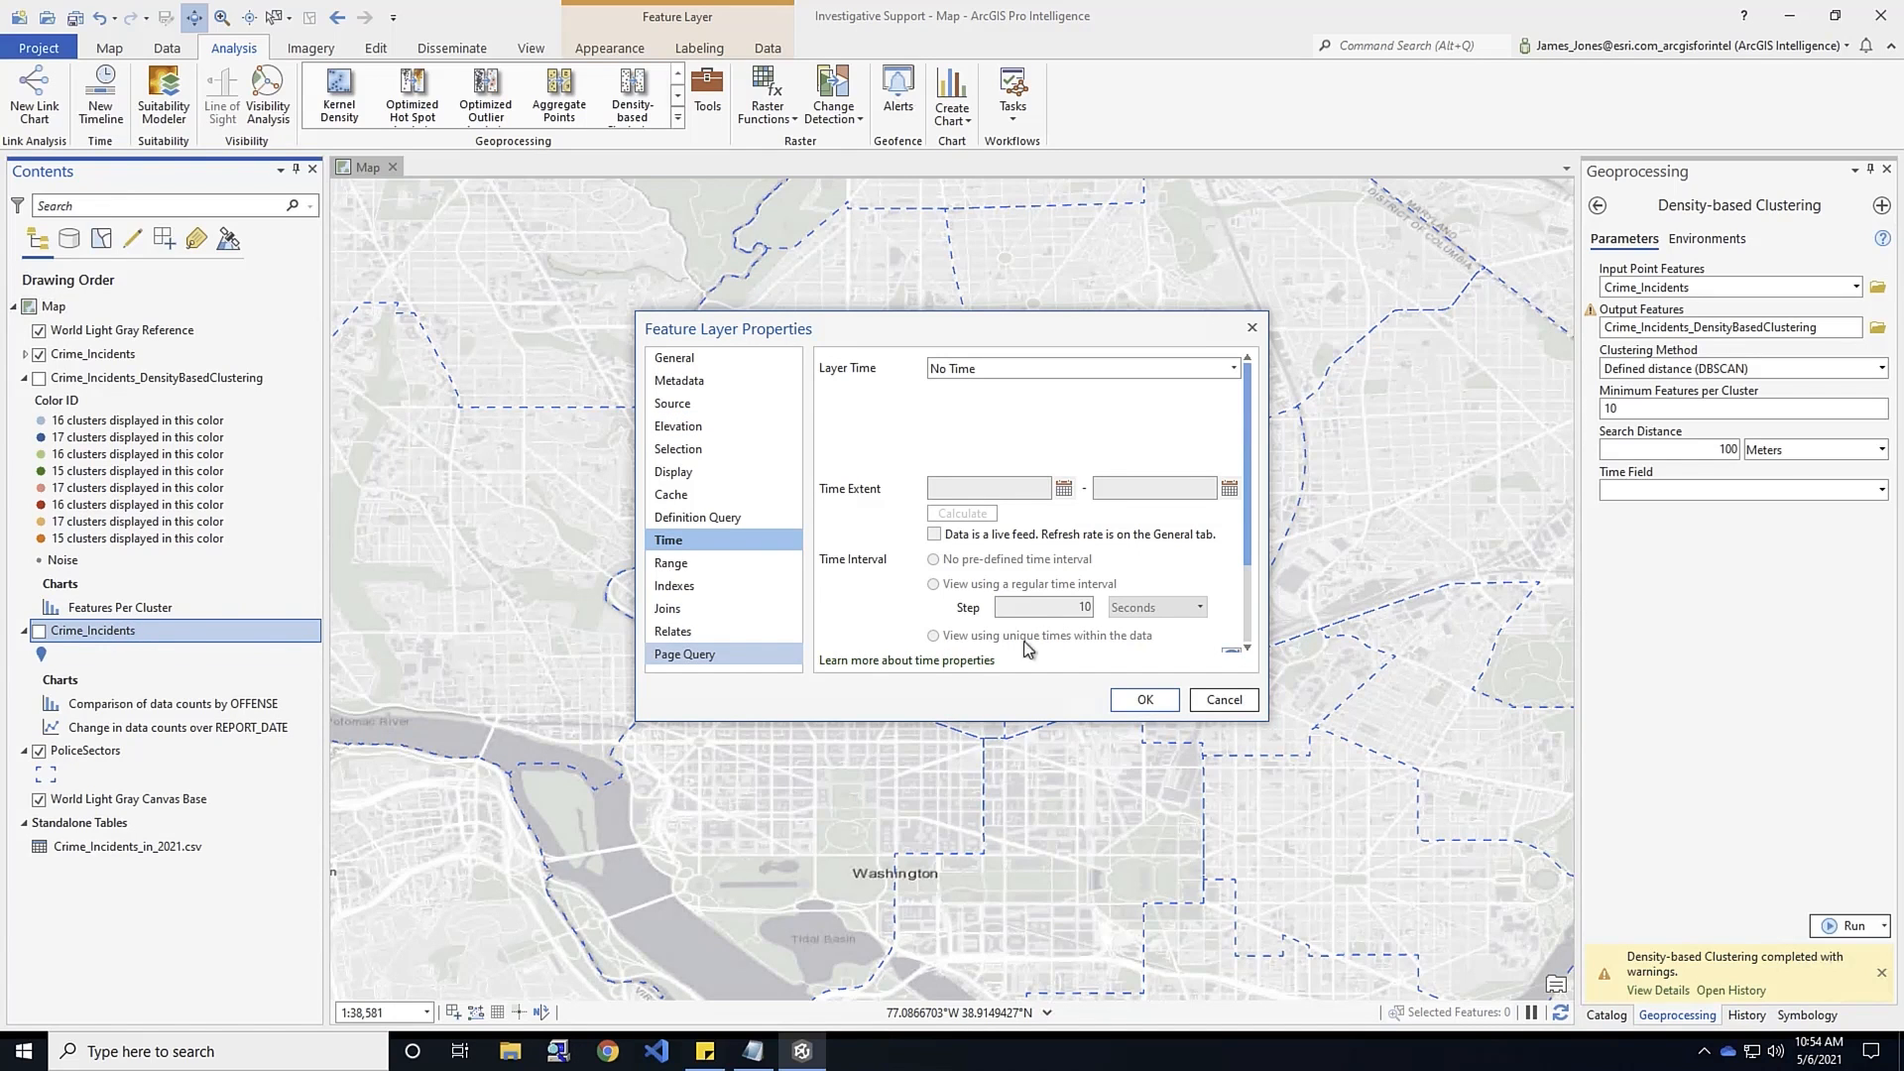
pyautogui.click(1235, 370)
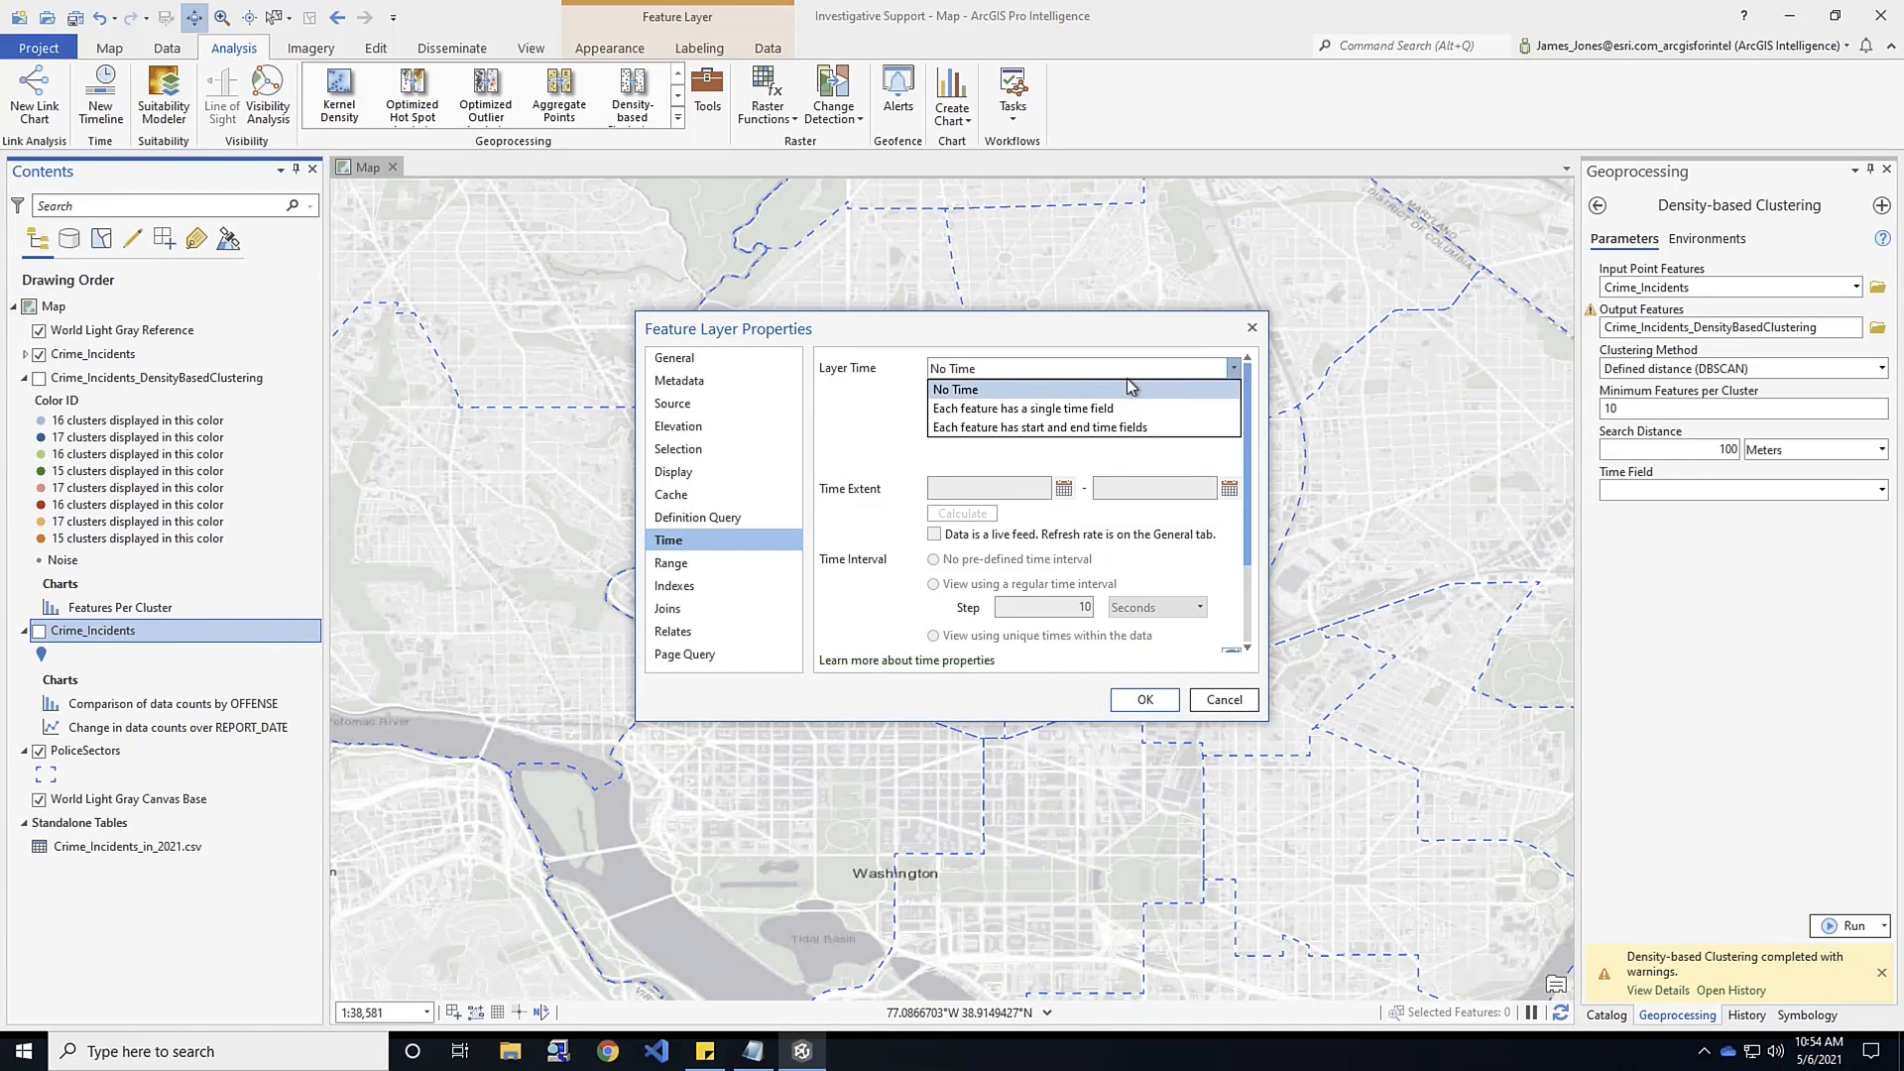
pyautogui.click(994, 410)
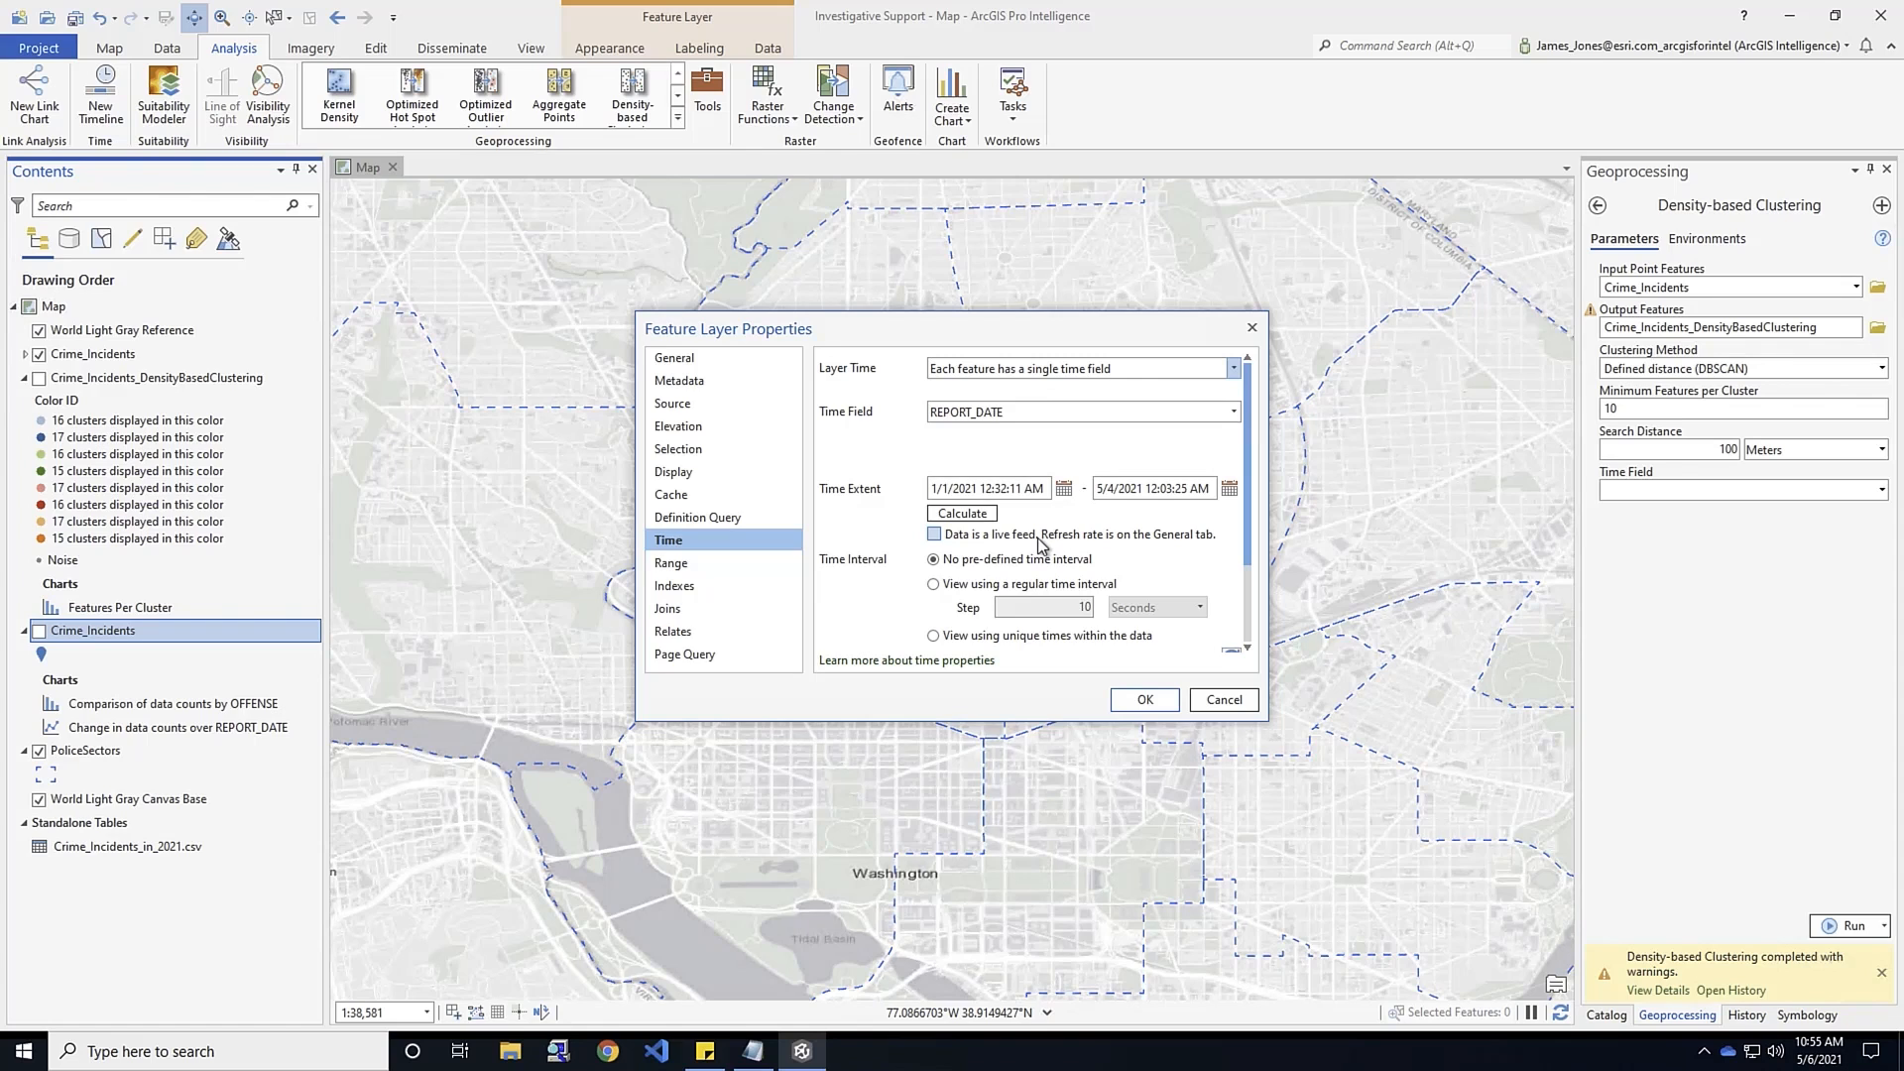
pyautogui.click(1145, 699)
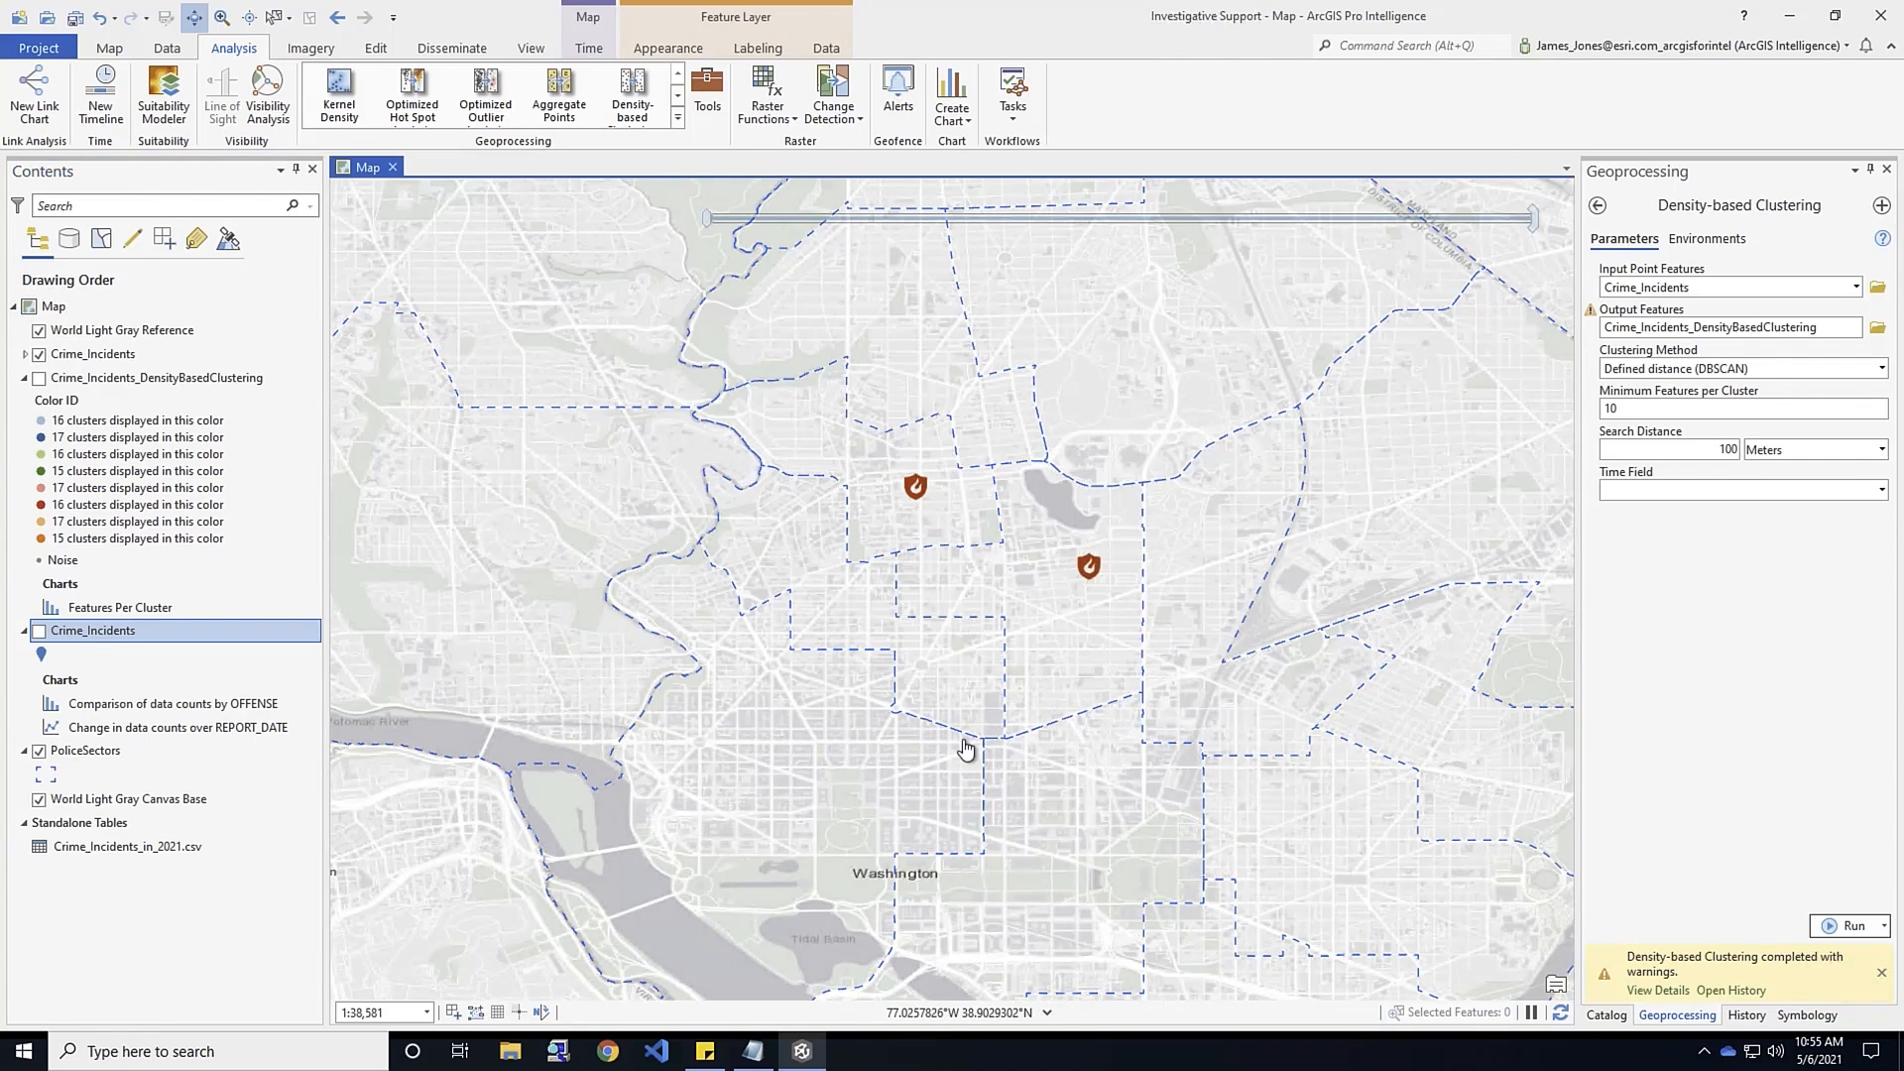
# Show the time-enabled Crime_Incidents layer and add it to a new timeline, accepting the large feature count
pyautogui.scroll(-5, 966, 749)
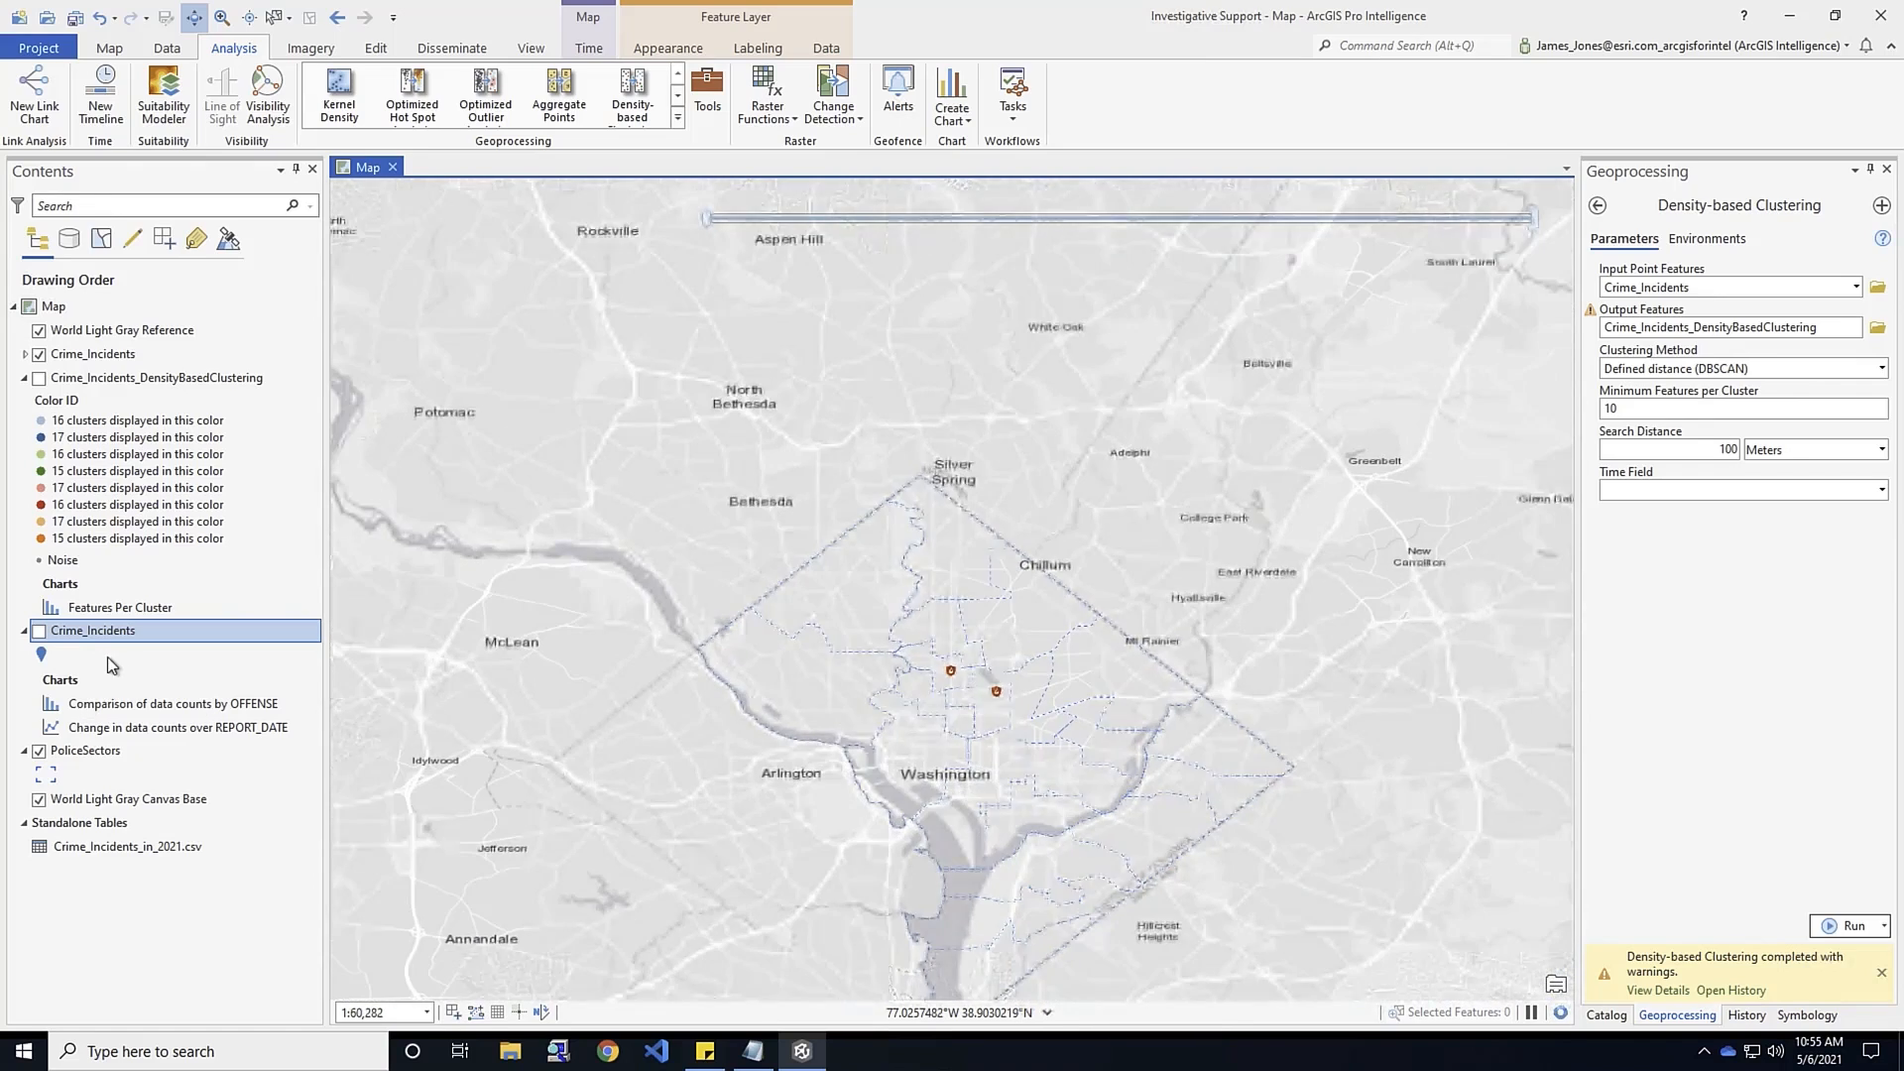
pyautogui.click(39, 630)
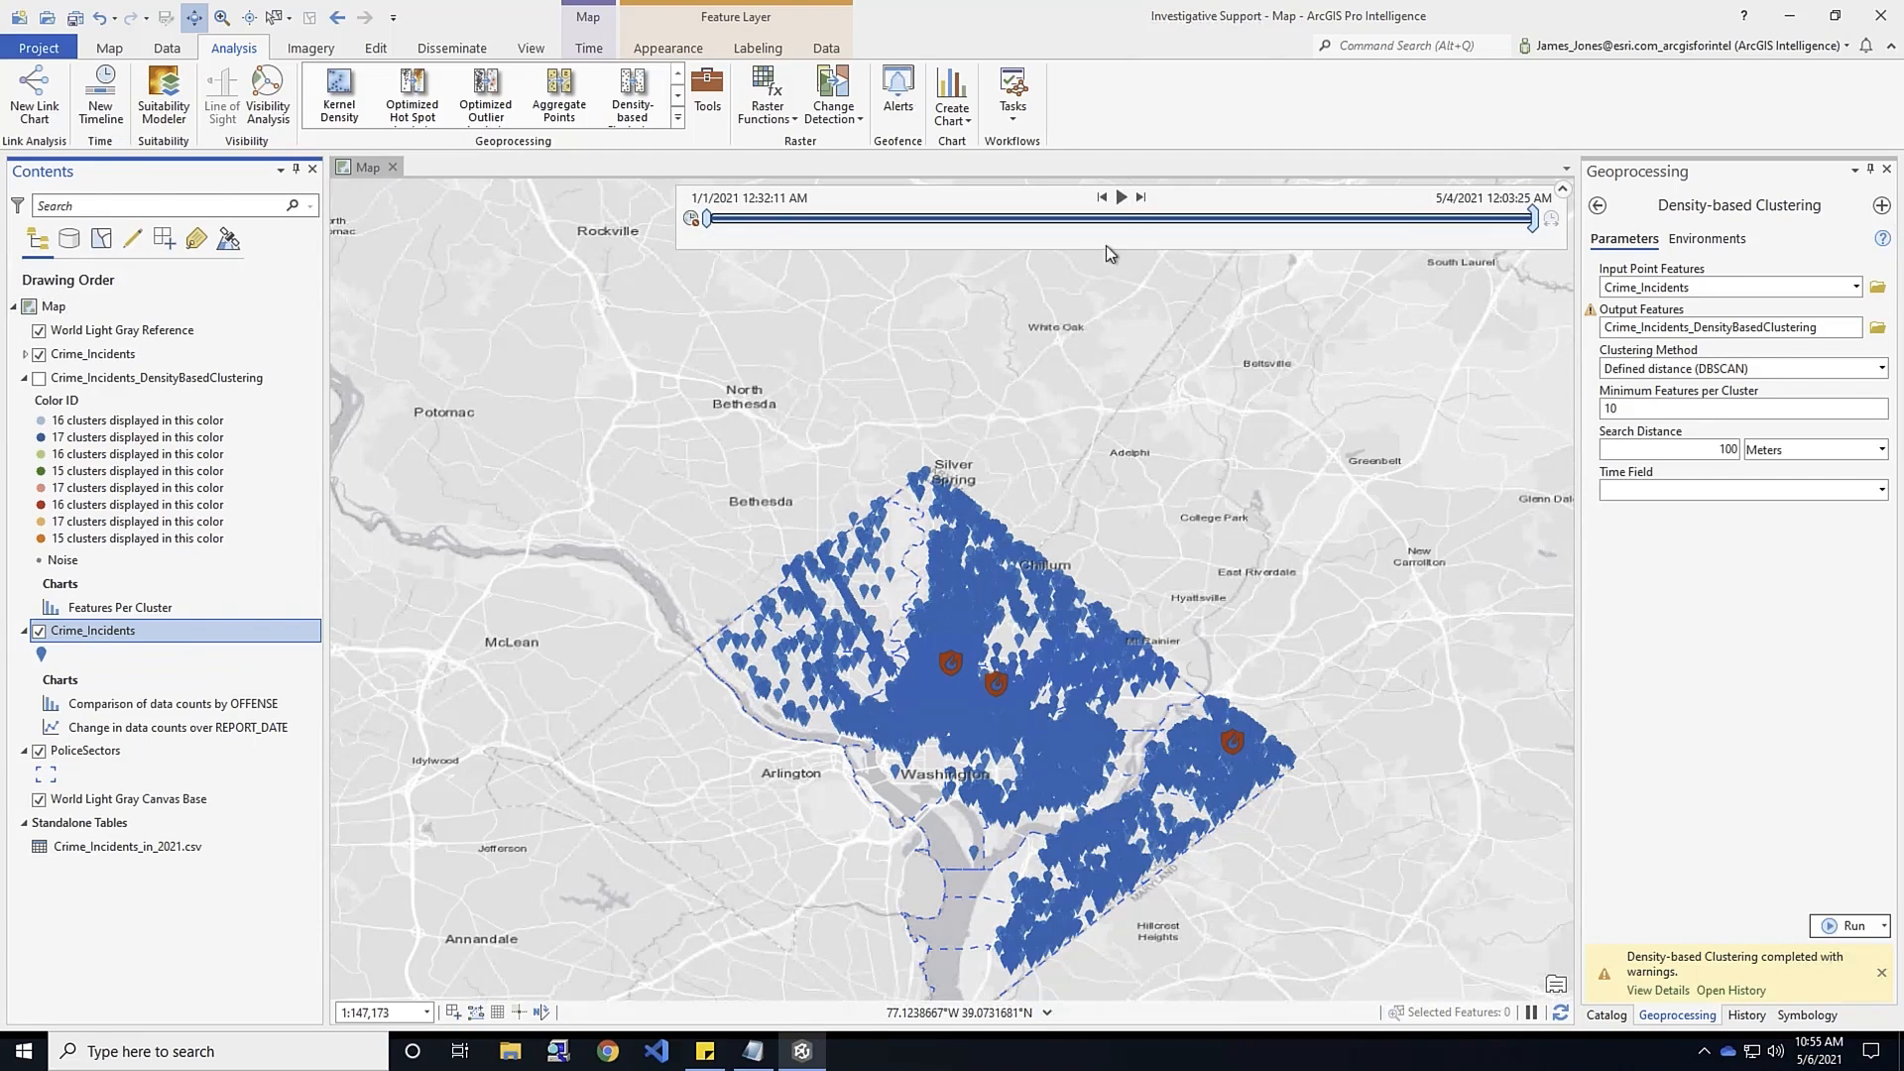
pyautogui.rightClick(129, 636)
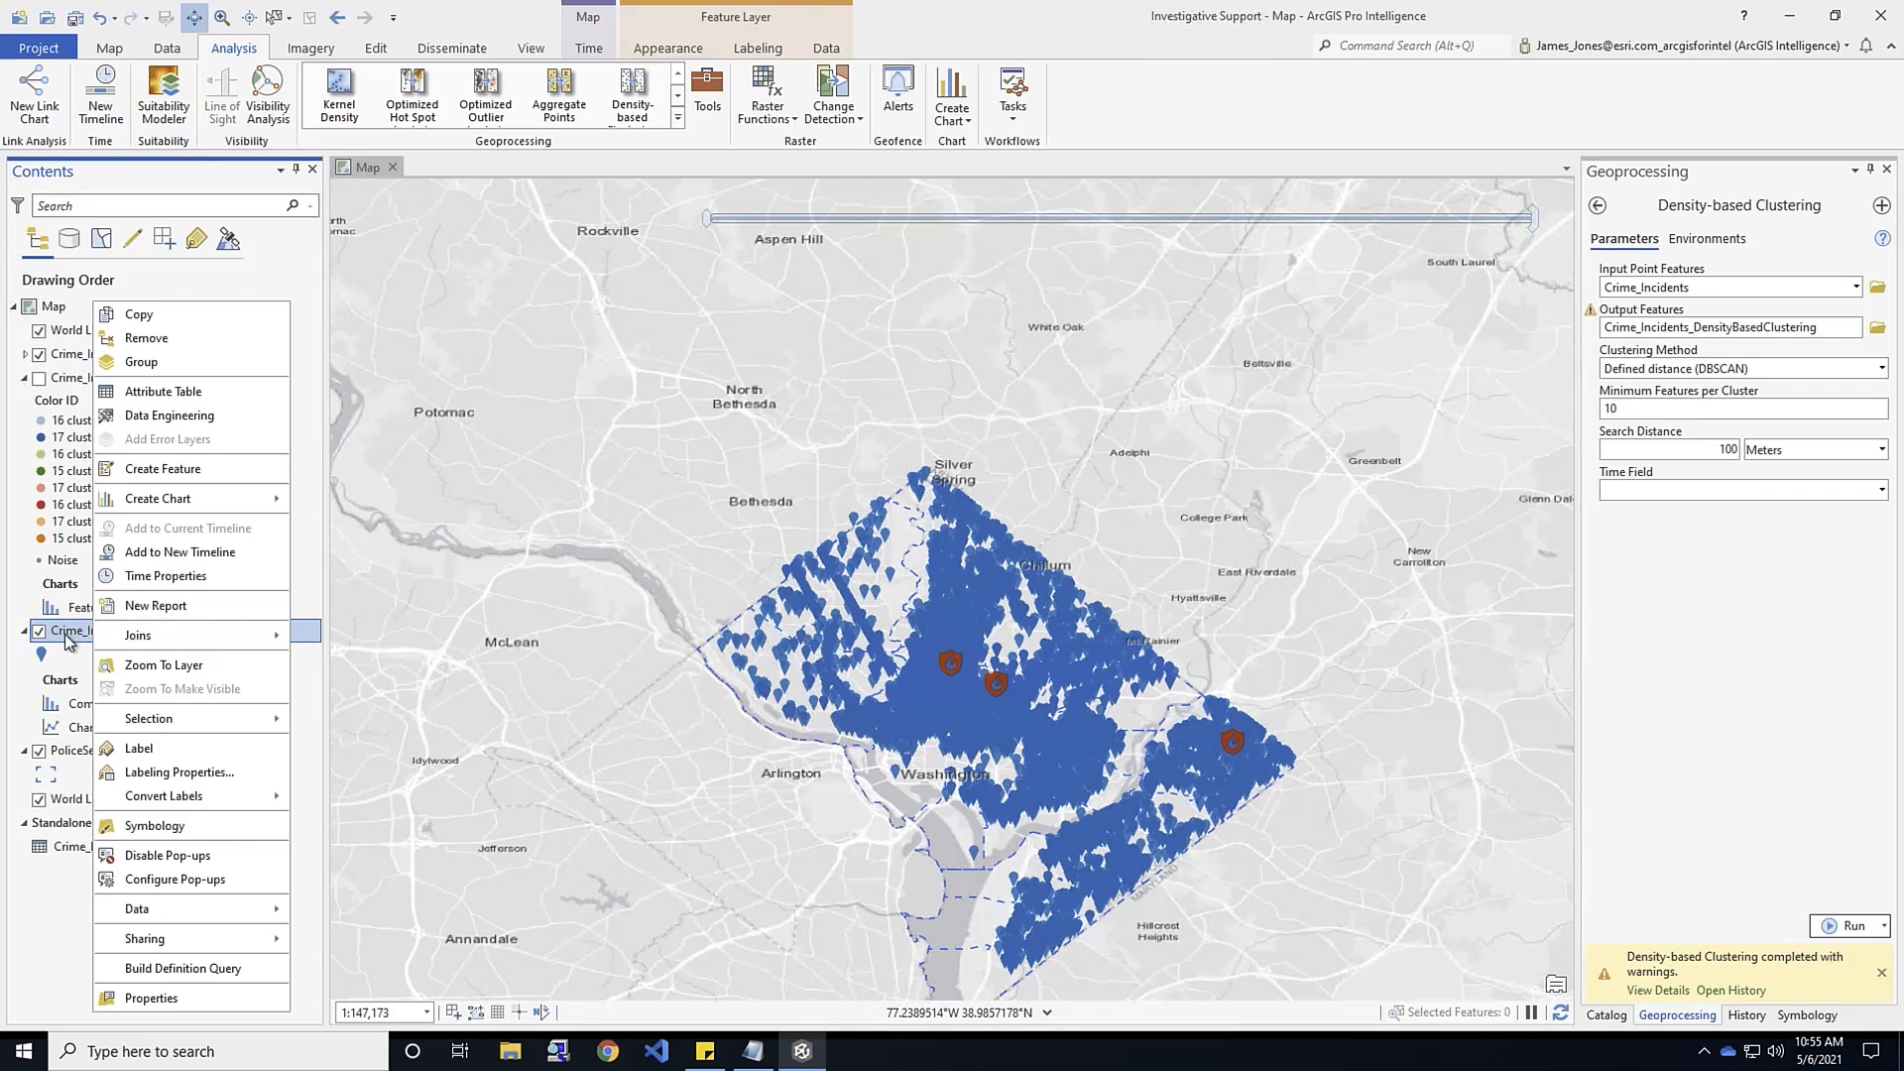
pyautogui.click(205, 552)
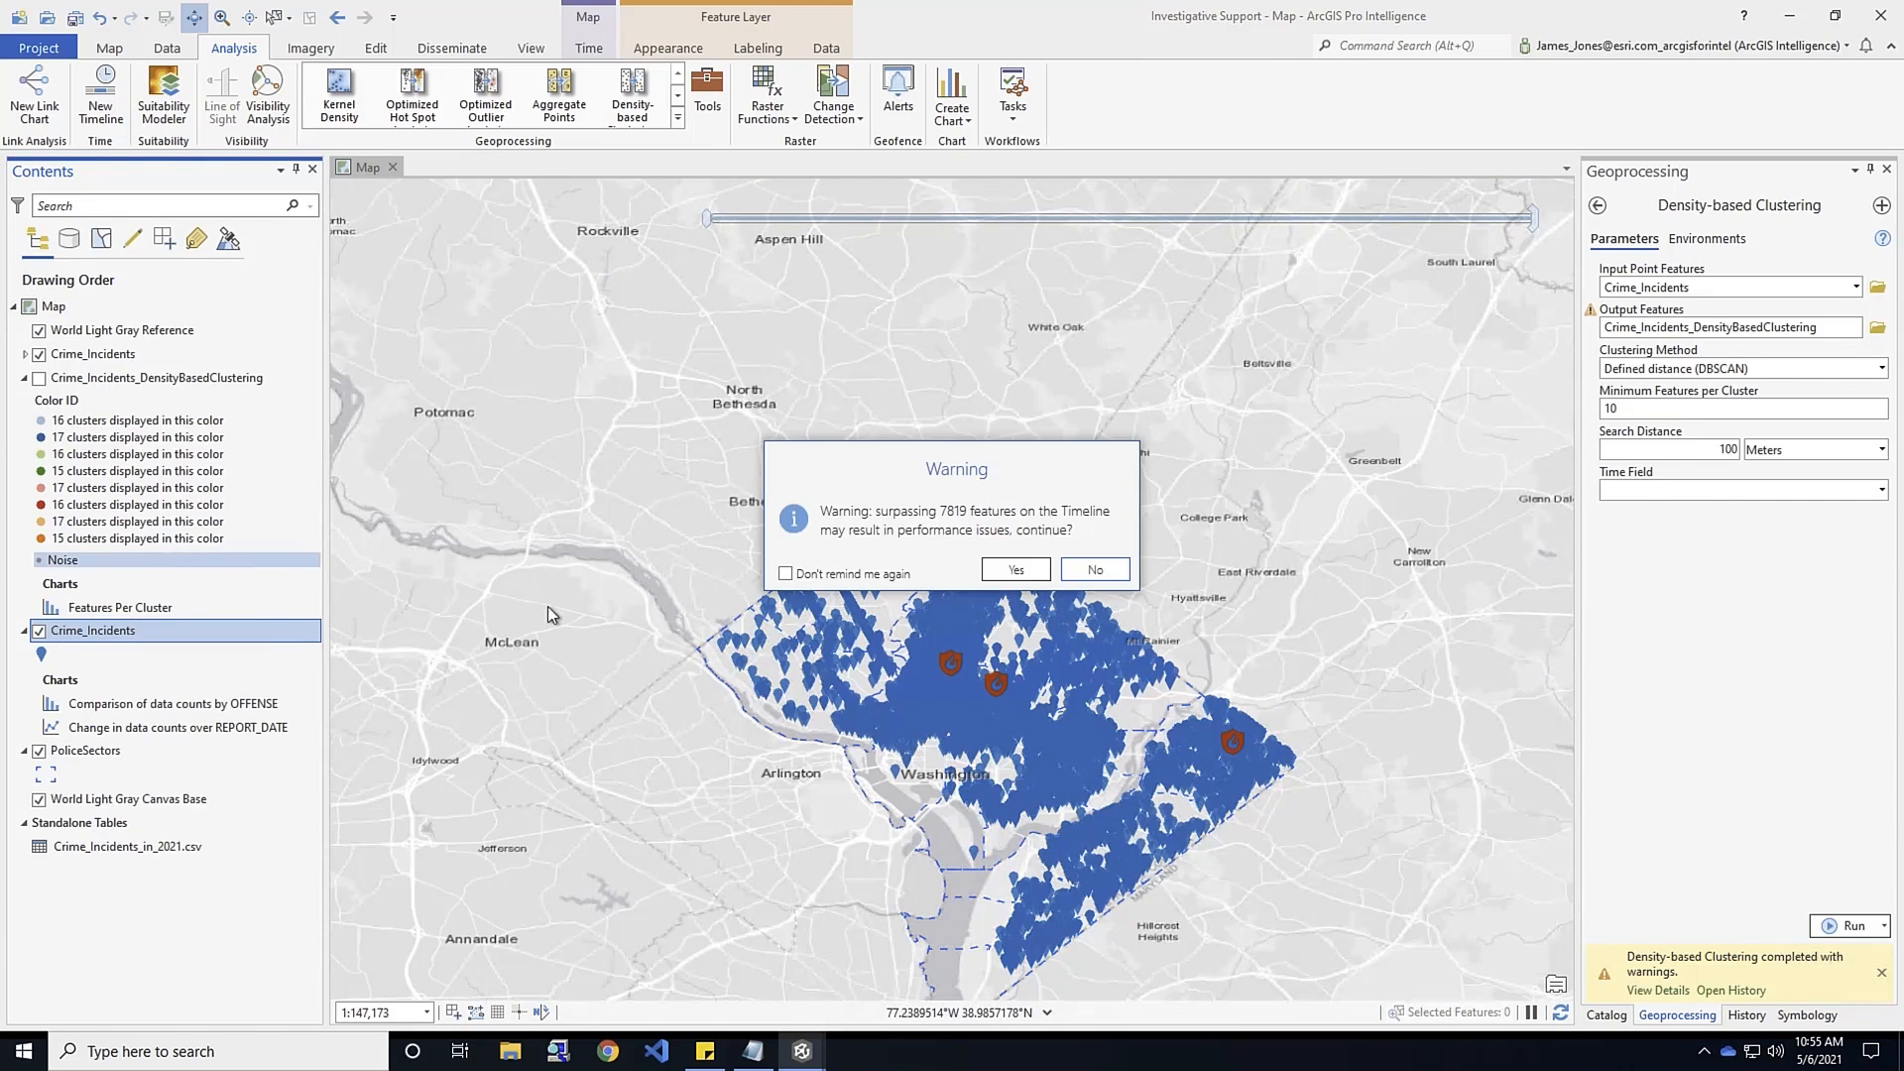
pyautogui.click(1025, 566)
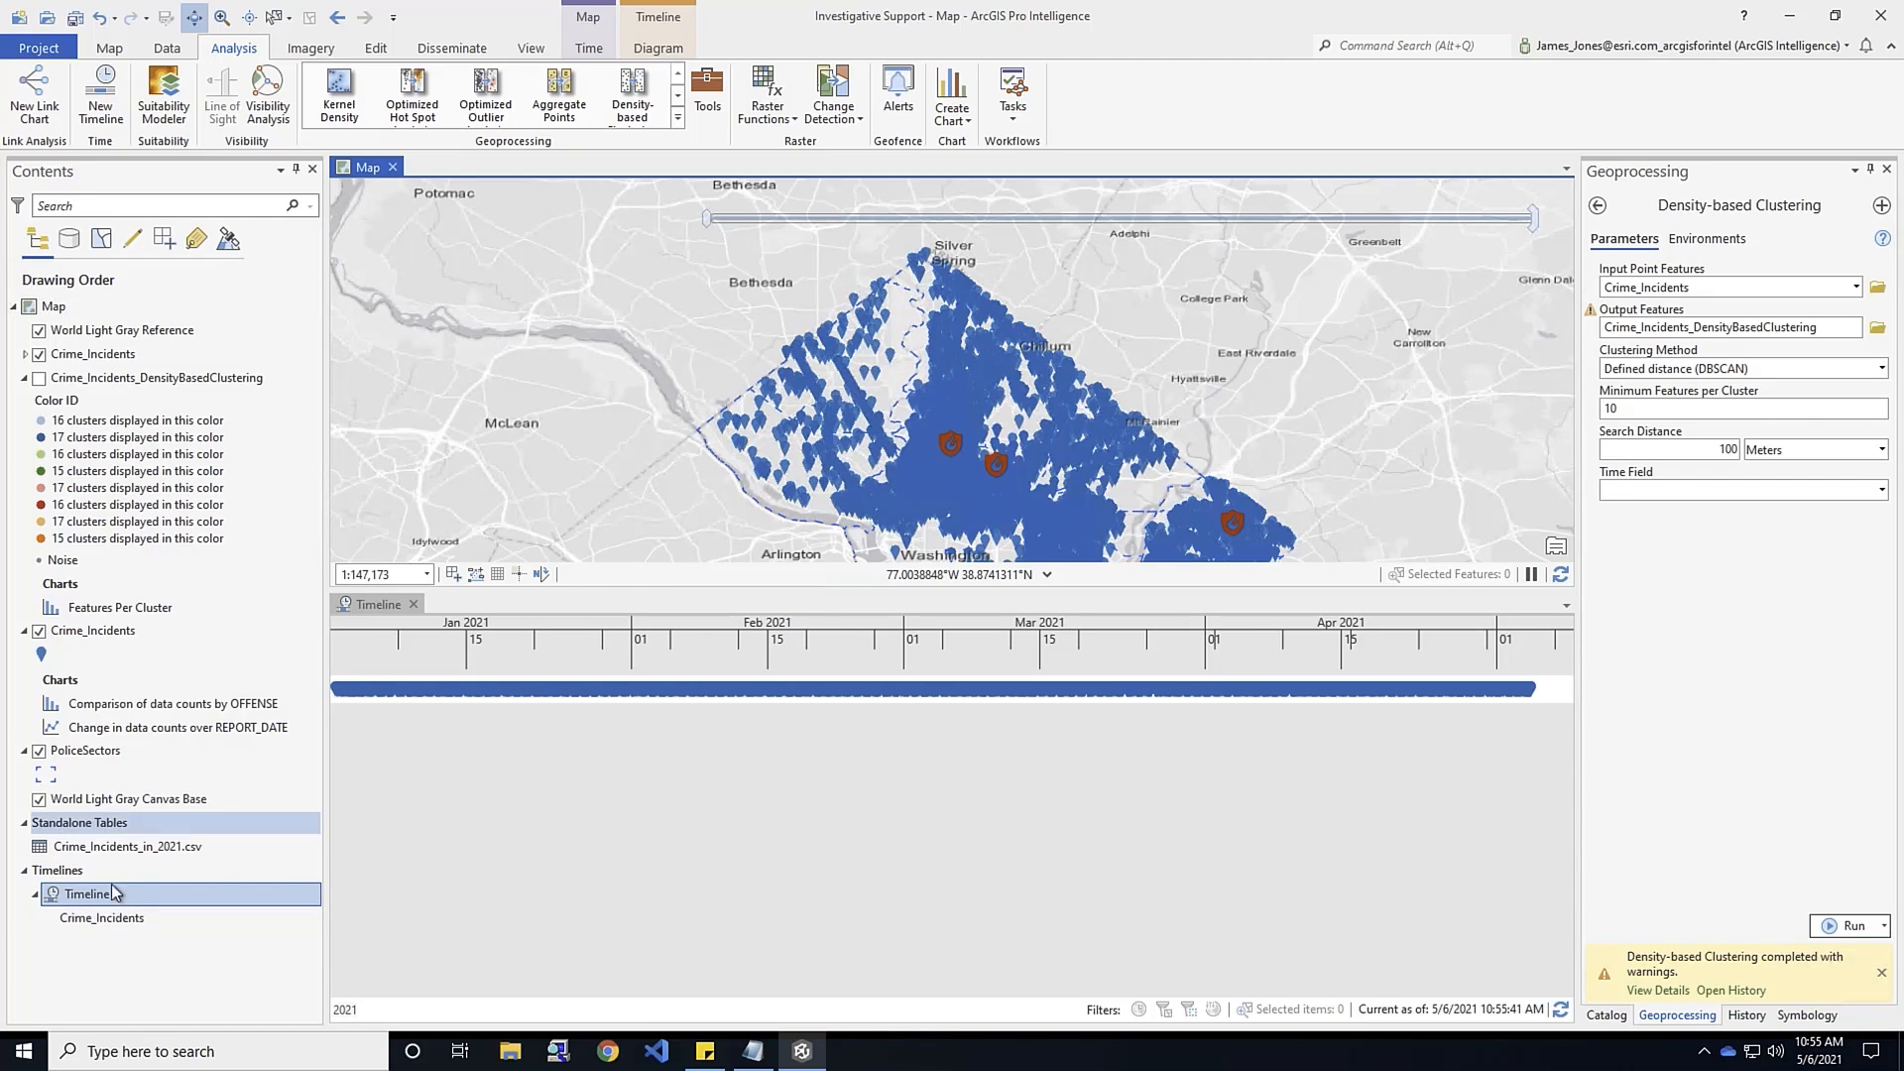
# Set both the display field and the category field of the timeline's Crime_Incidents layer to OFFENSE
pyautogui.click(98, 916)
pyautogui.rightClick(97, 921)
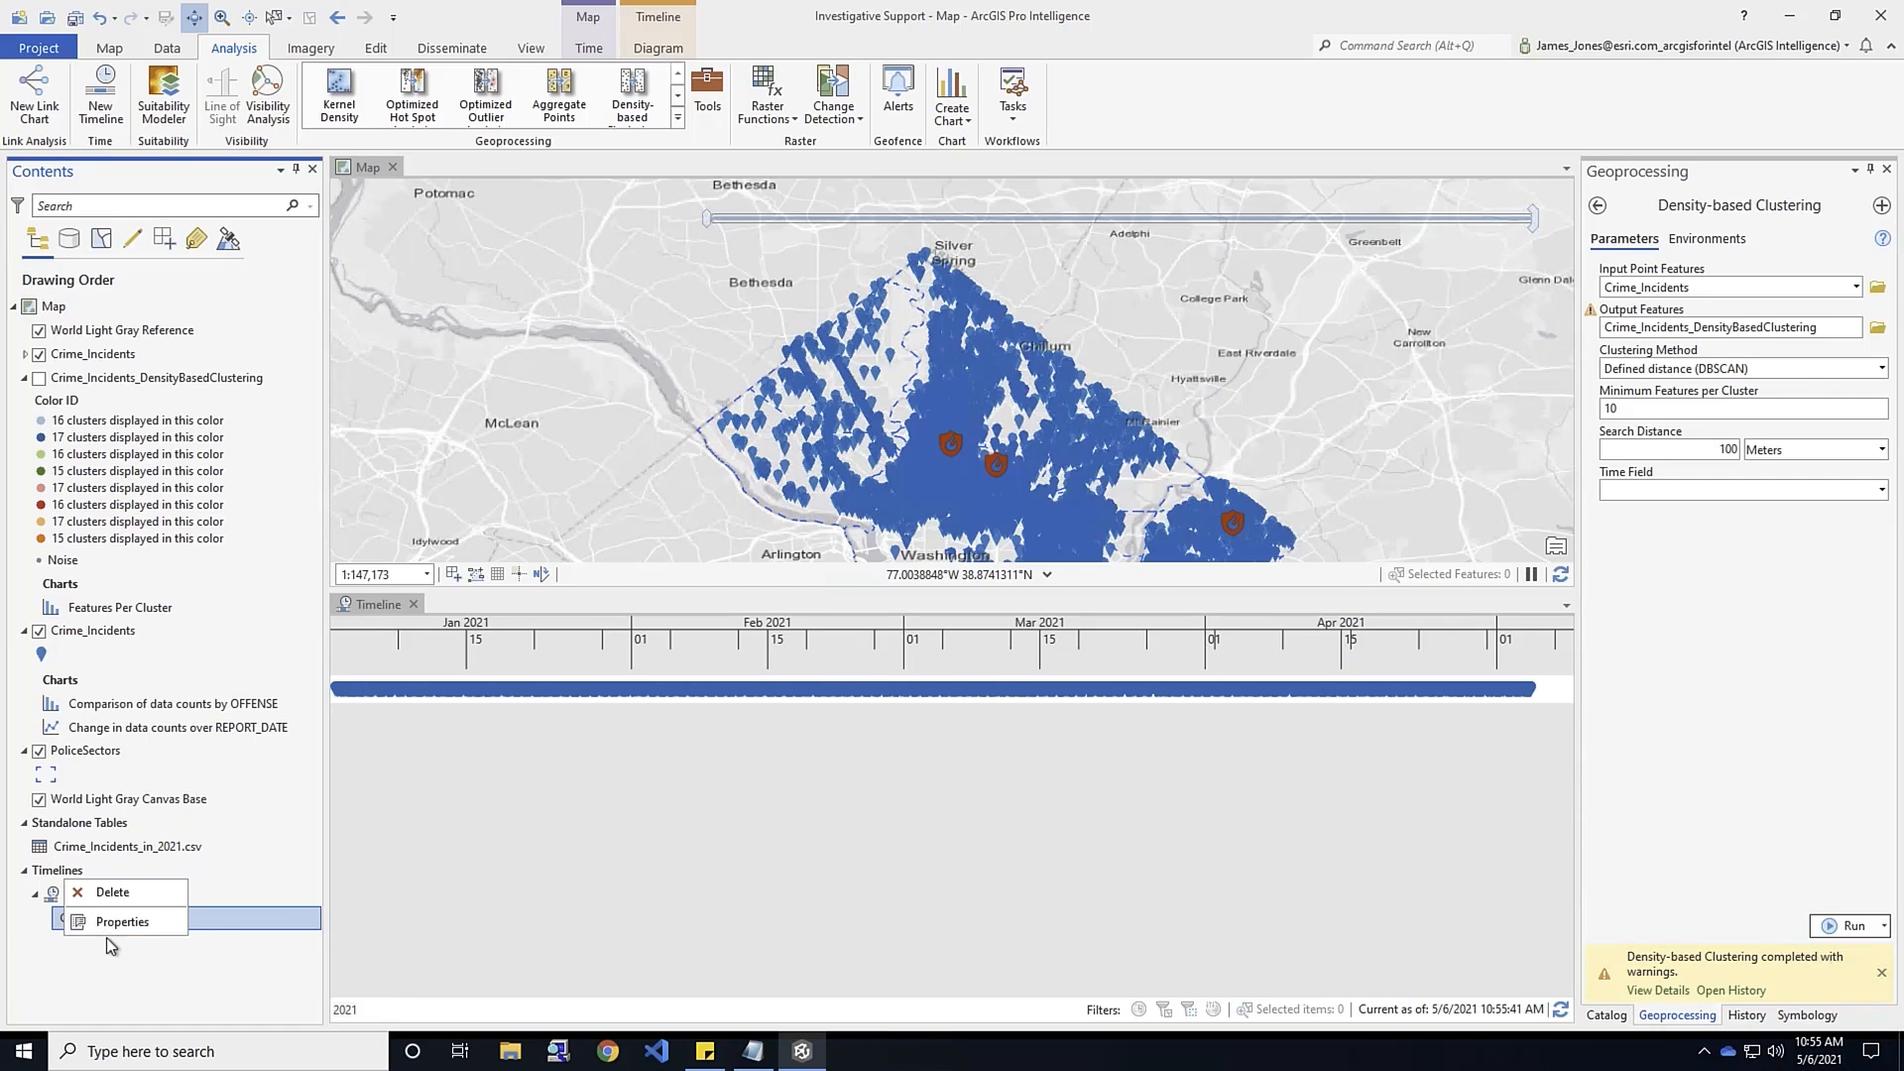
pyautogui.click(122, 922)
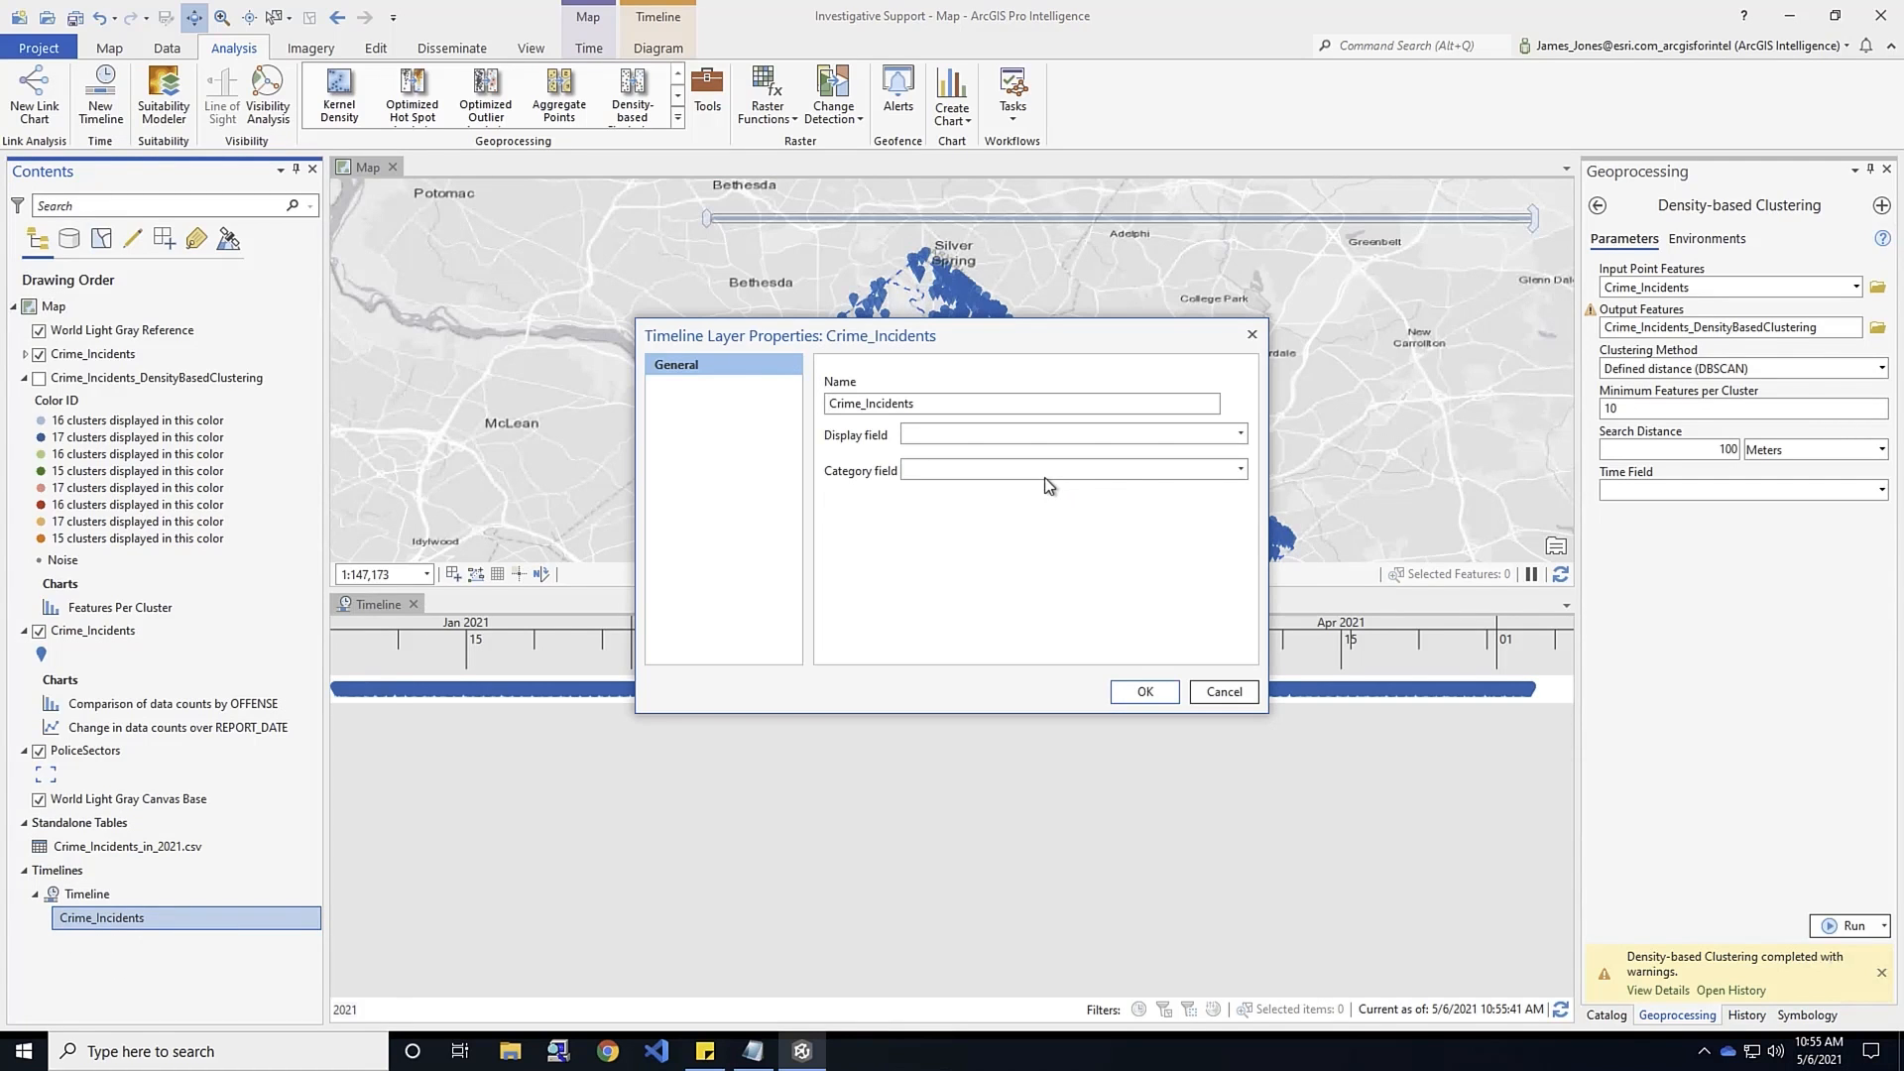
pyautogui.click(1239, 433)
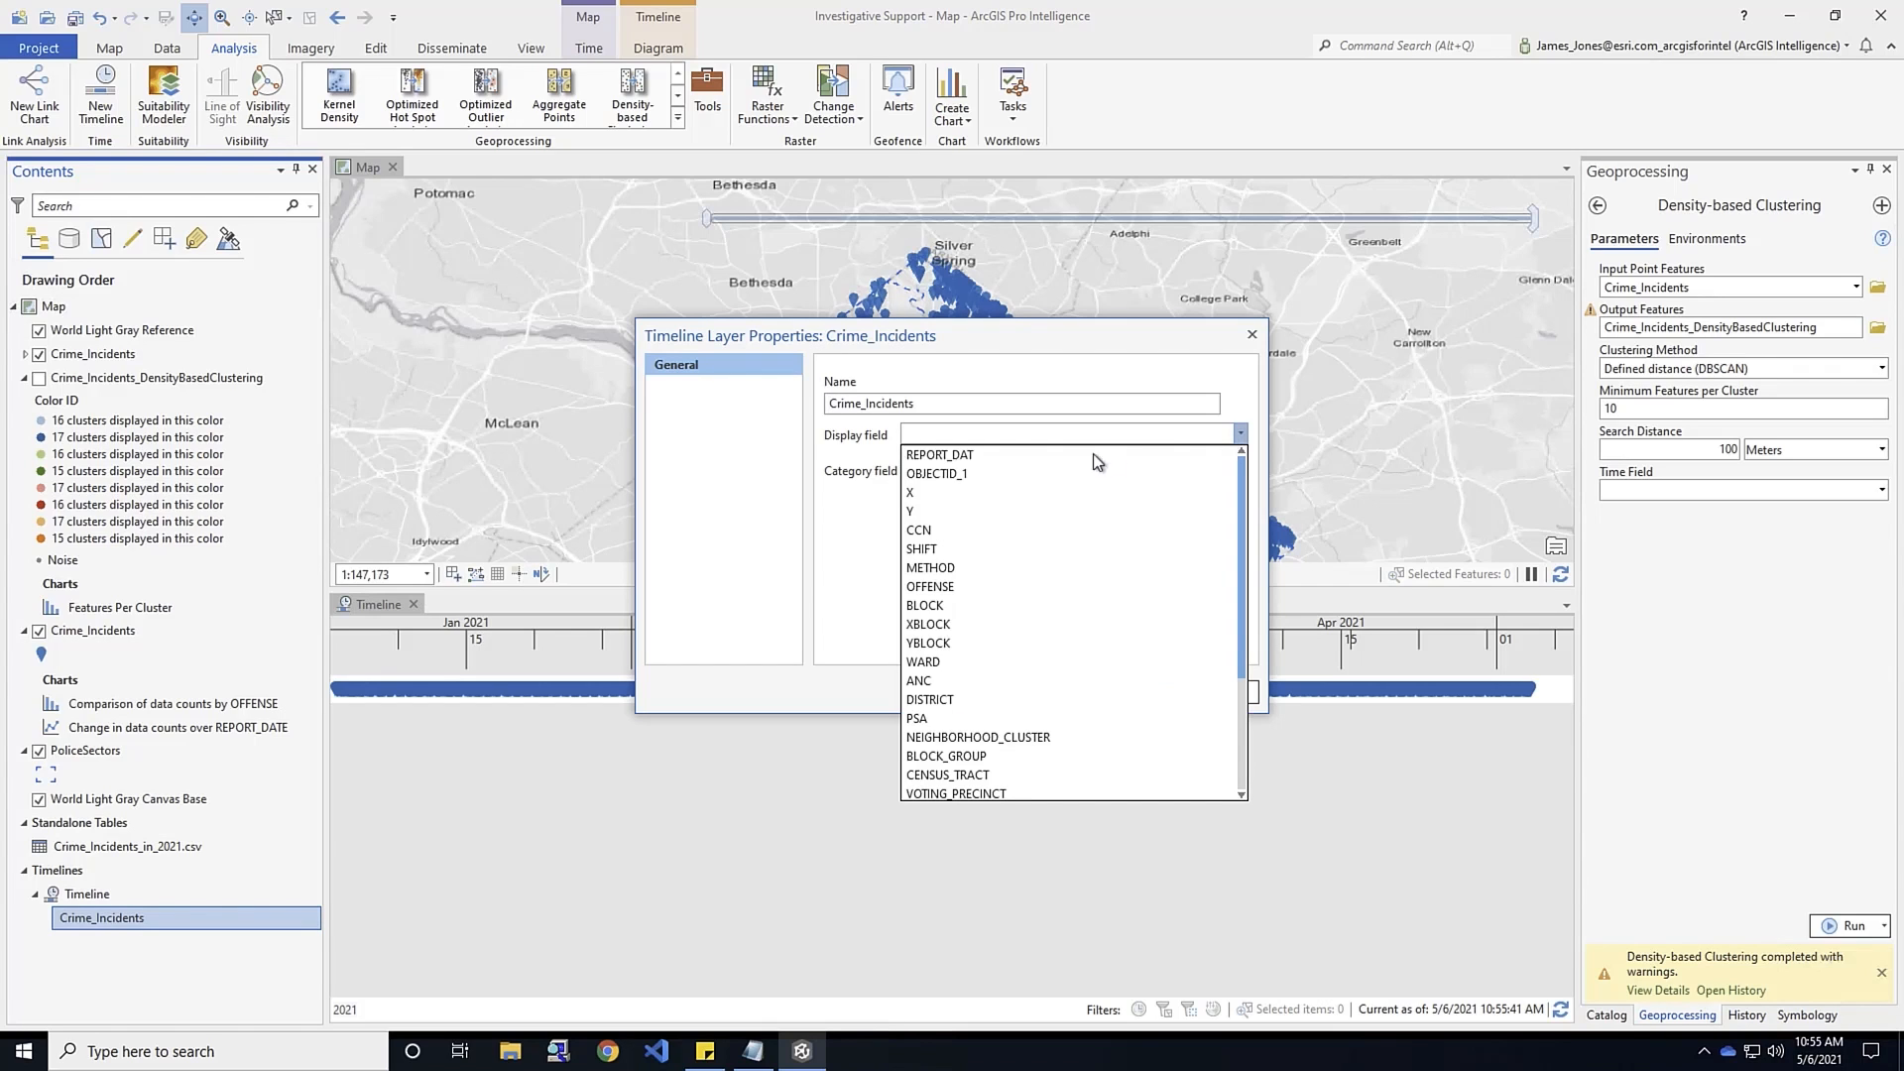
pyautogui.click(962, 587)
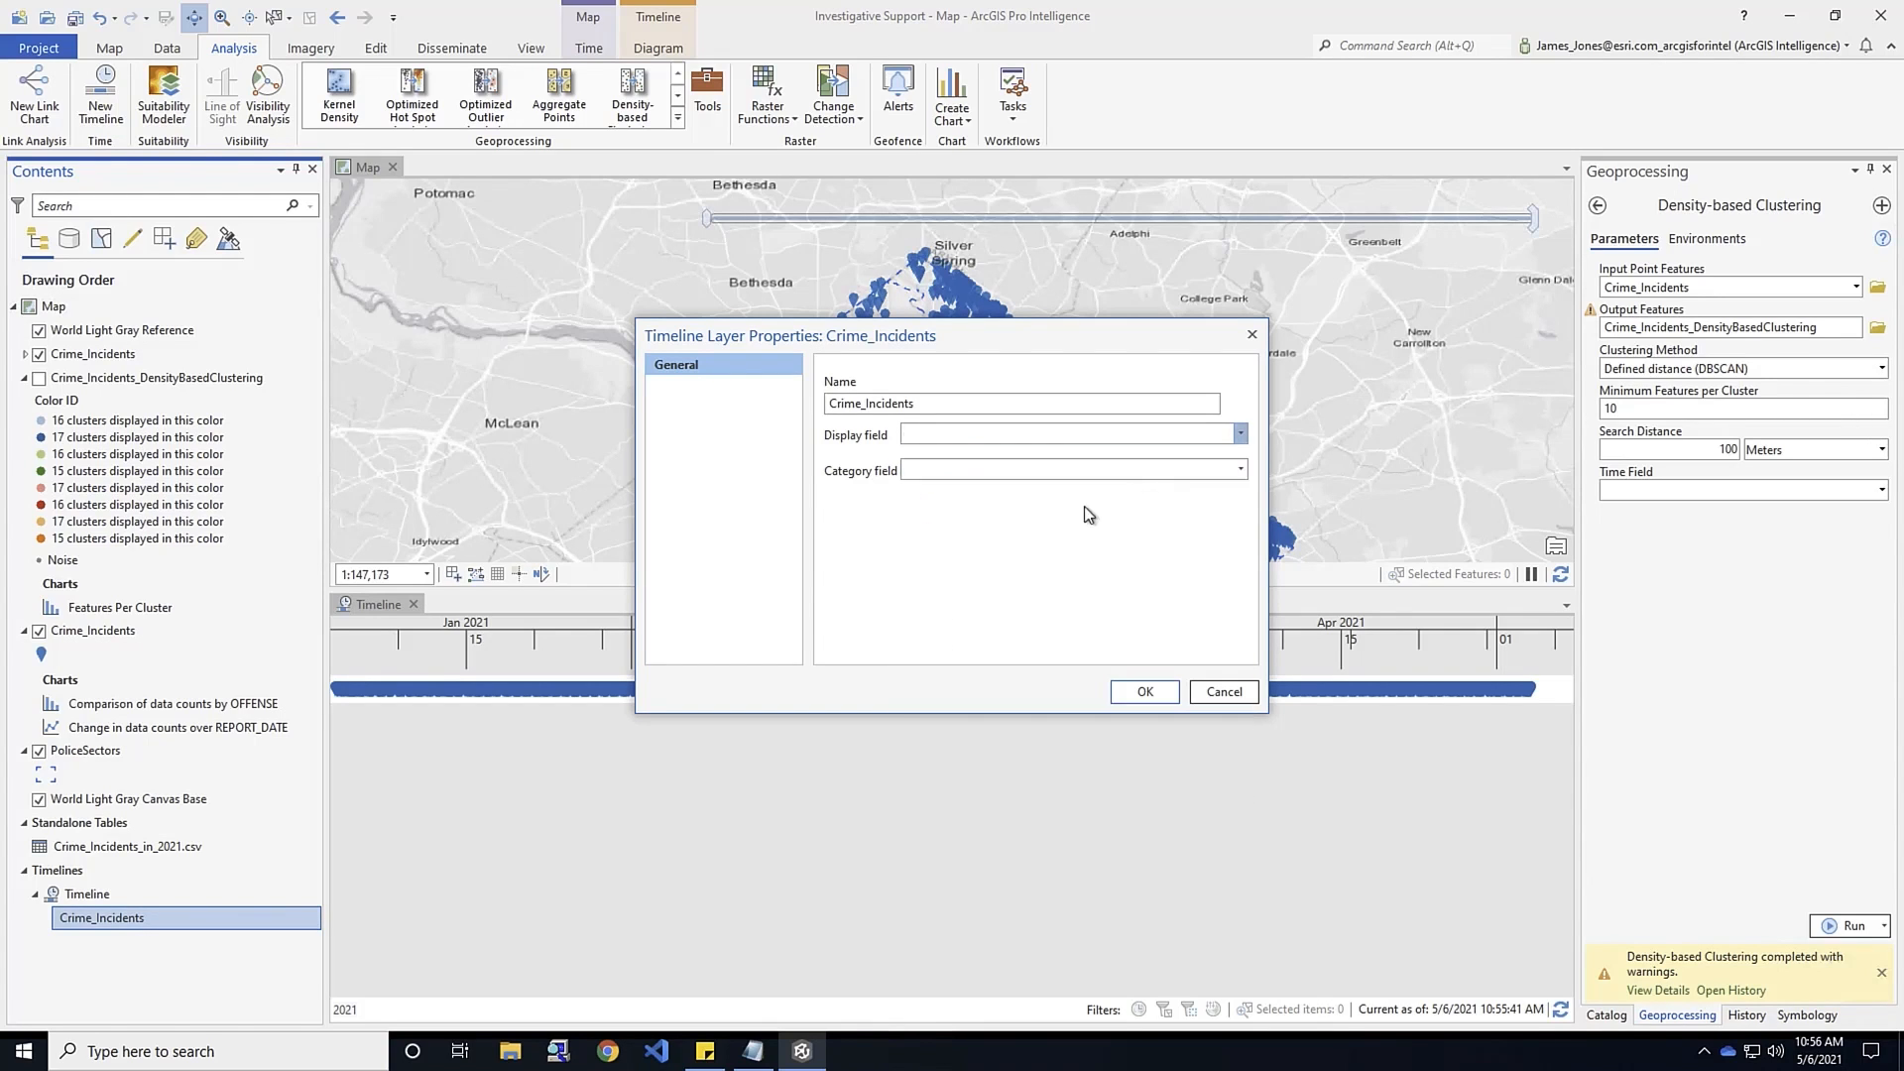
pyautogui.click(1240, 470)
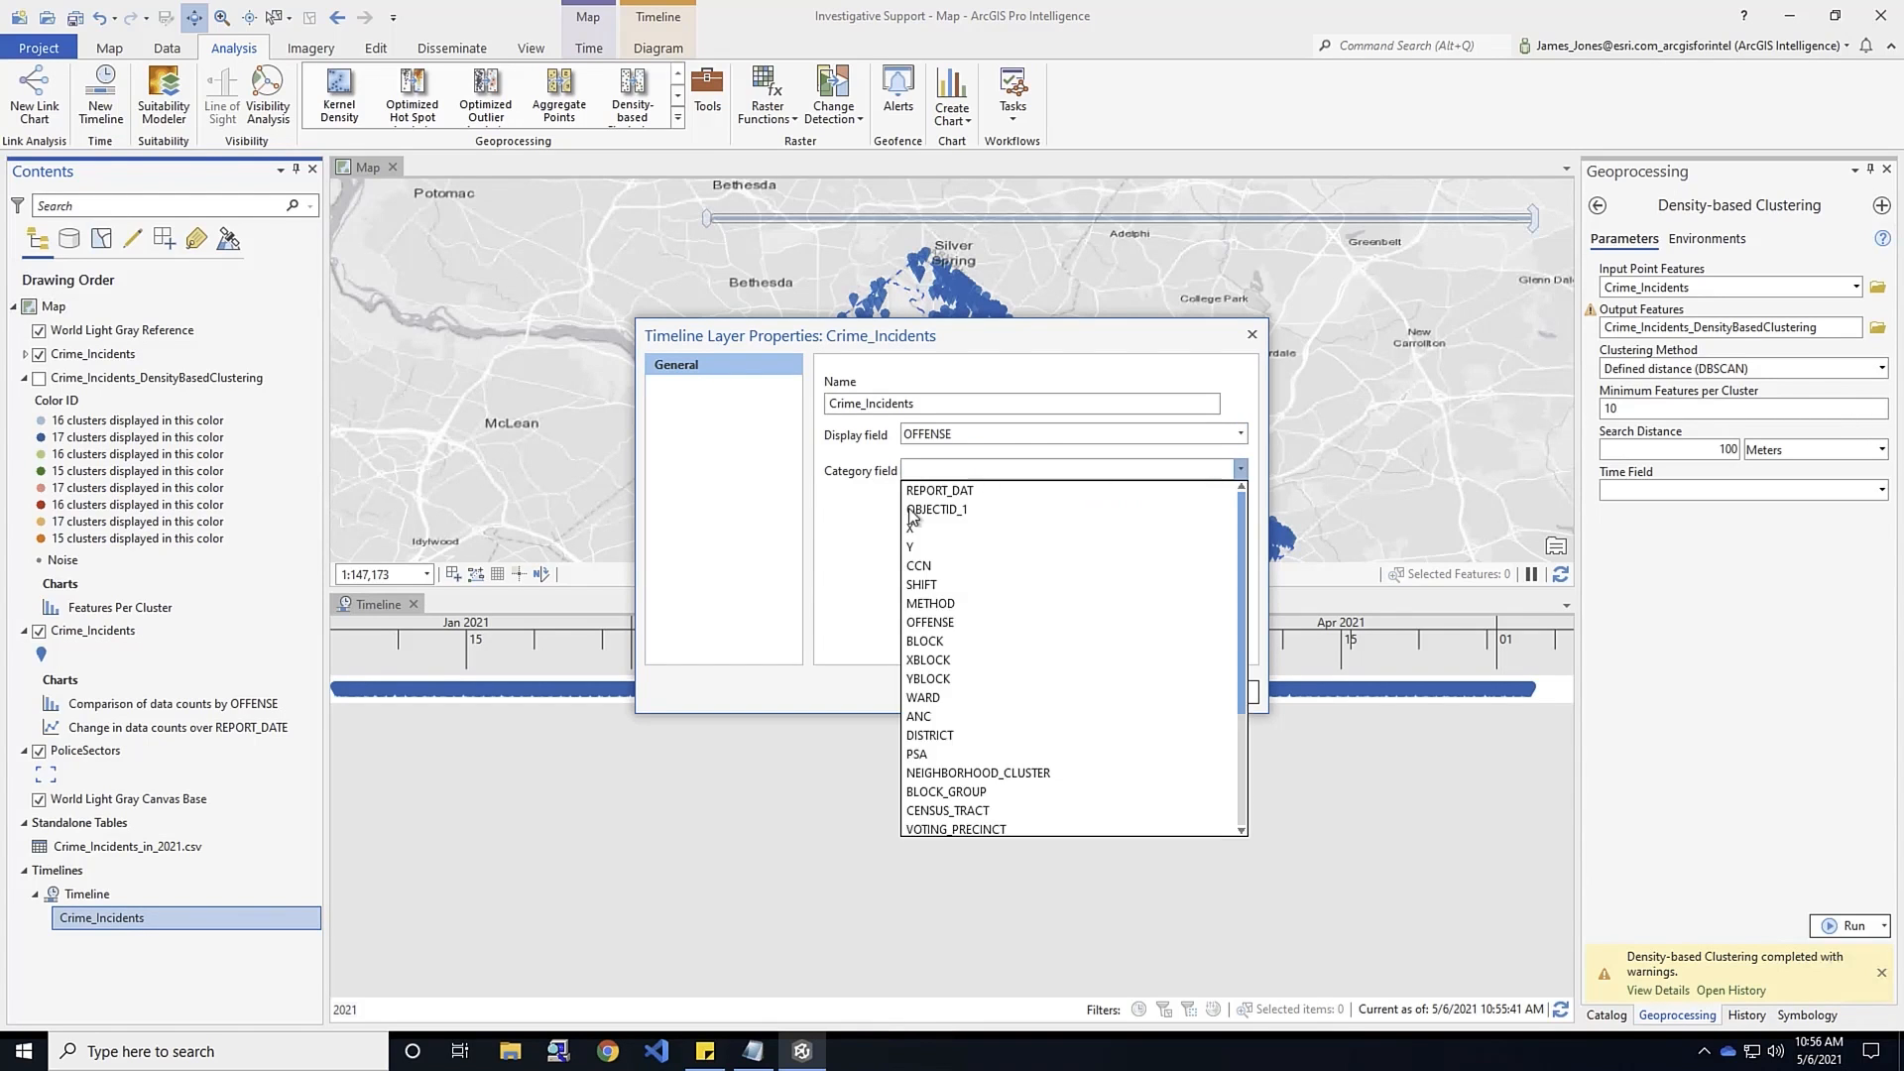
pyautogui.click(952, 623)
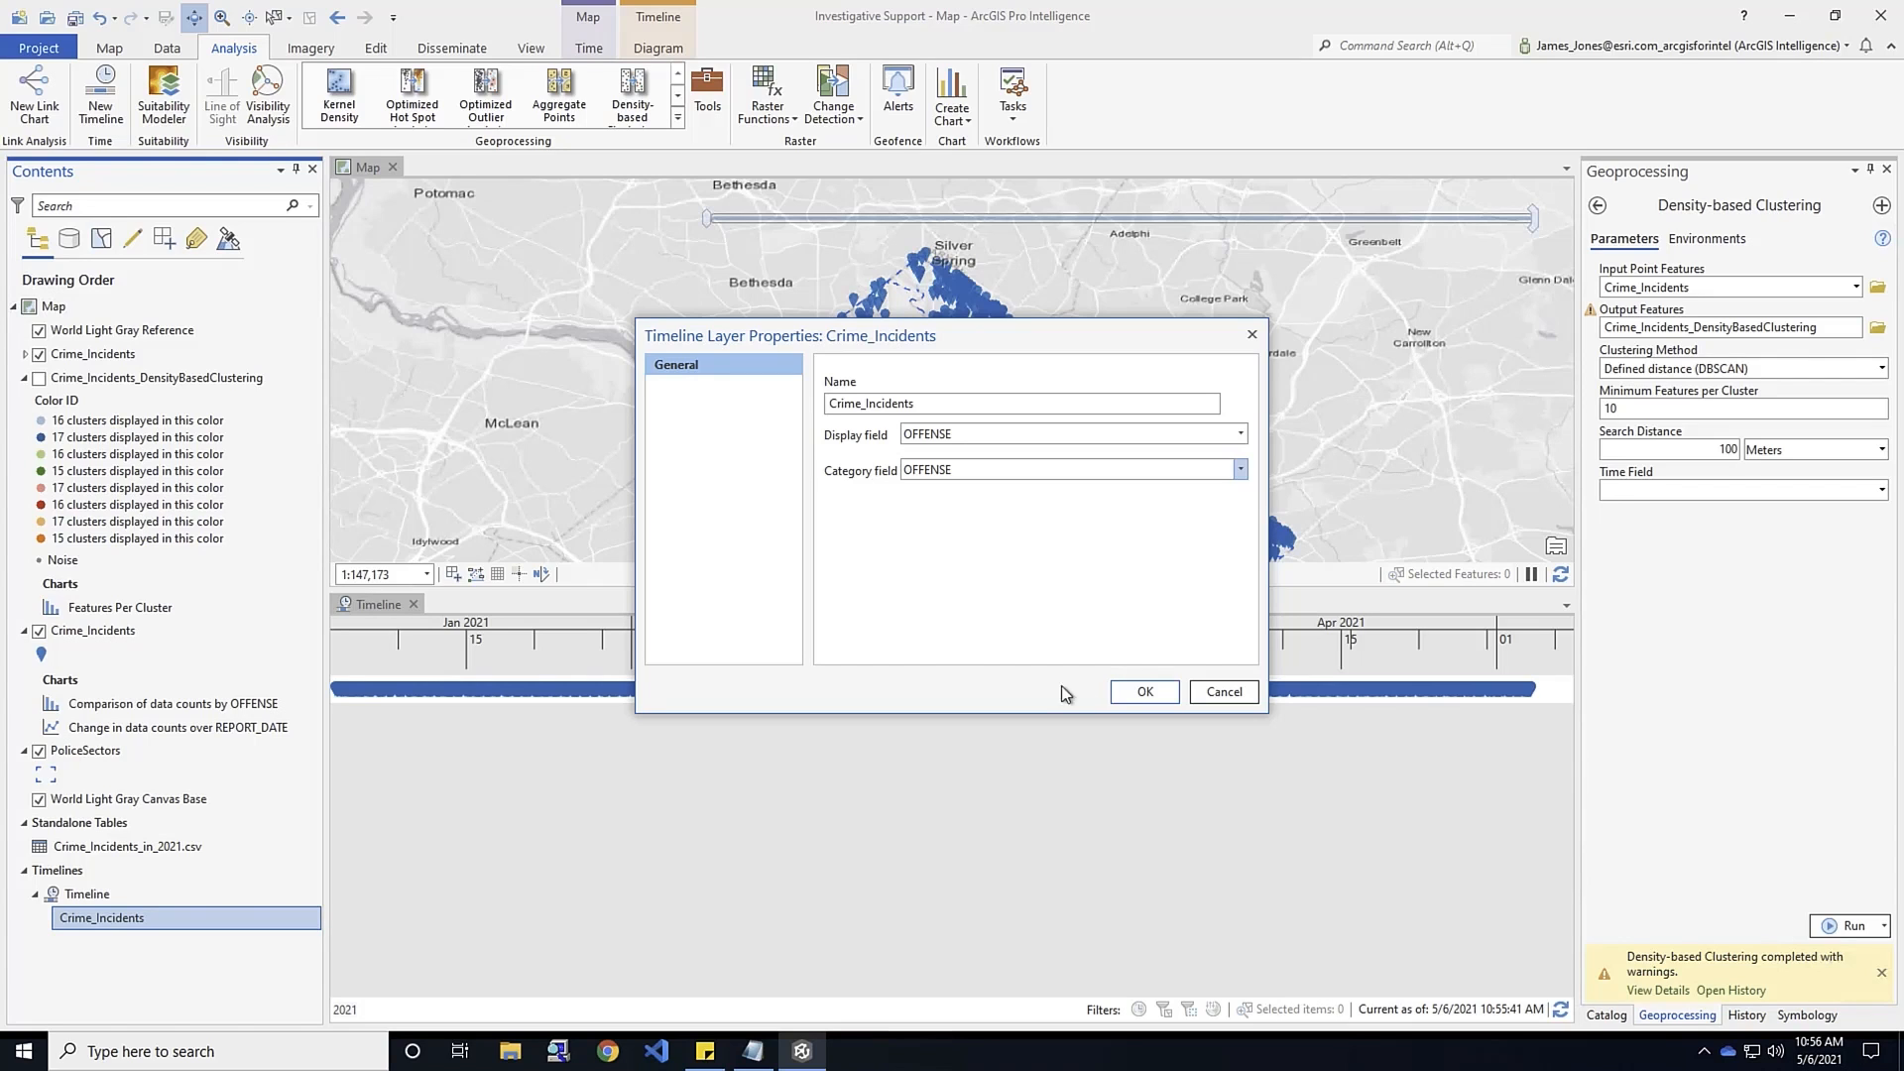
pyautogui.click(1144, 692)
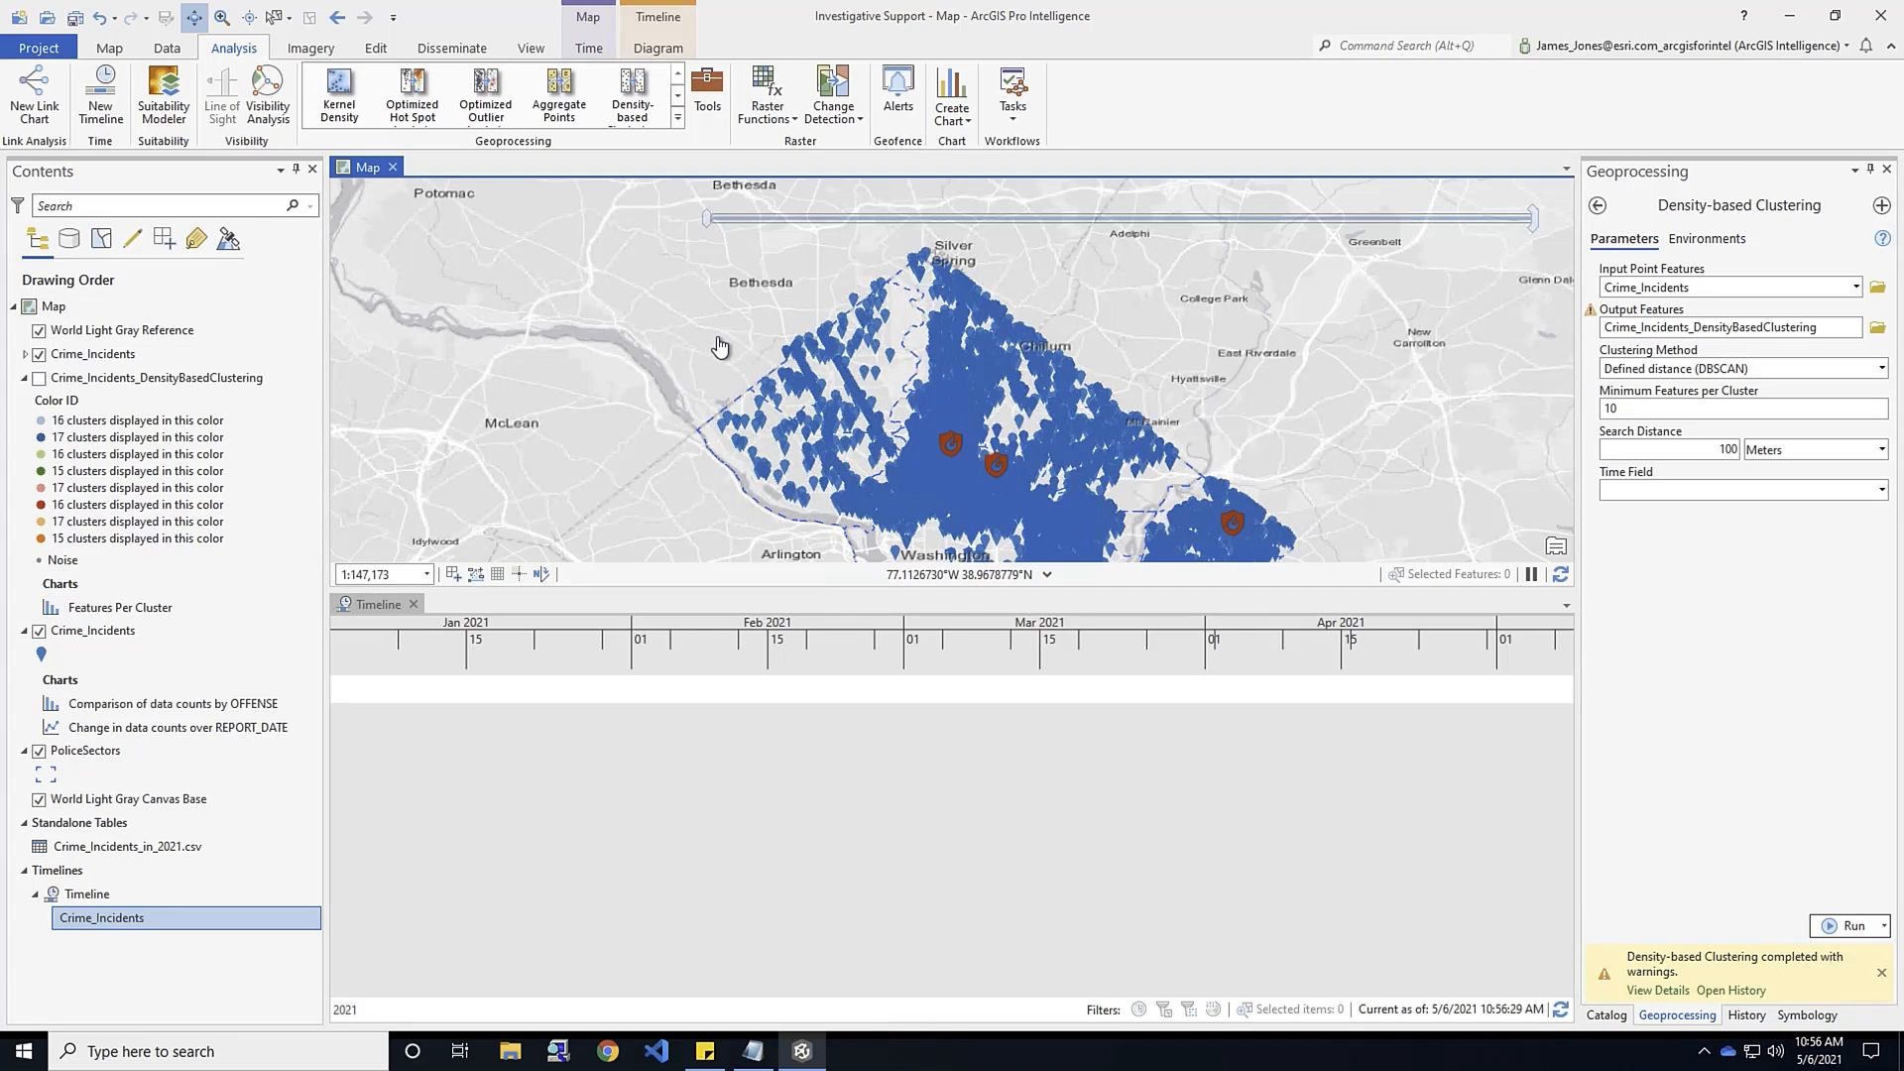
# Enable lanes and lane names on the timeline and enlarge its view to fit all offense lanes
pyautogui.click(659, 49)
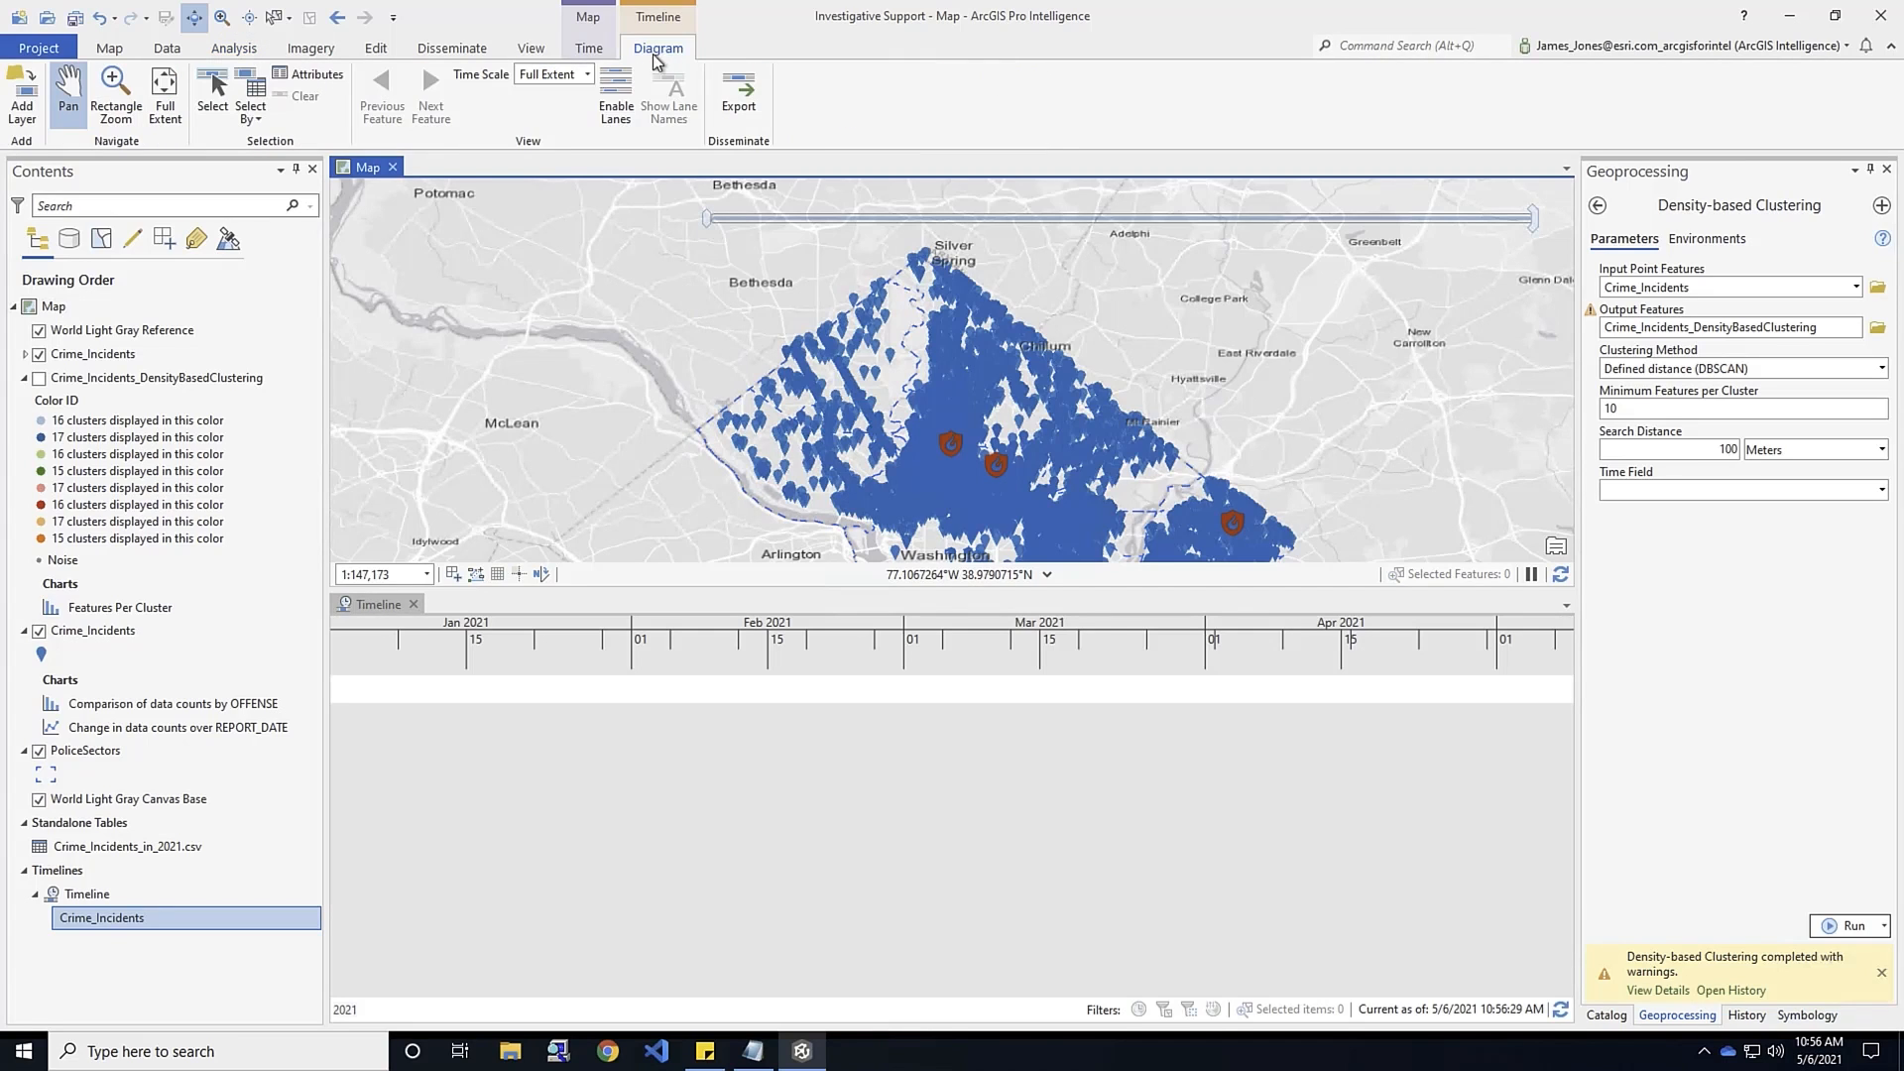
pyautogui.click(613, 90)
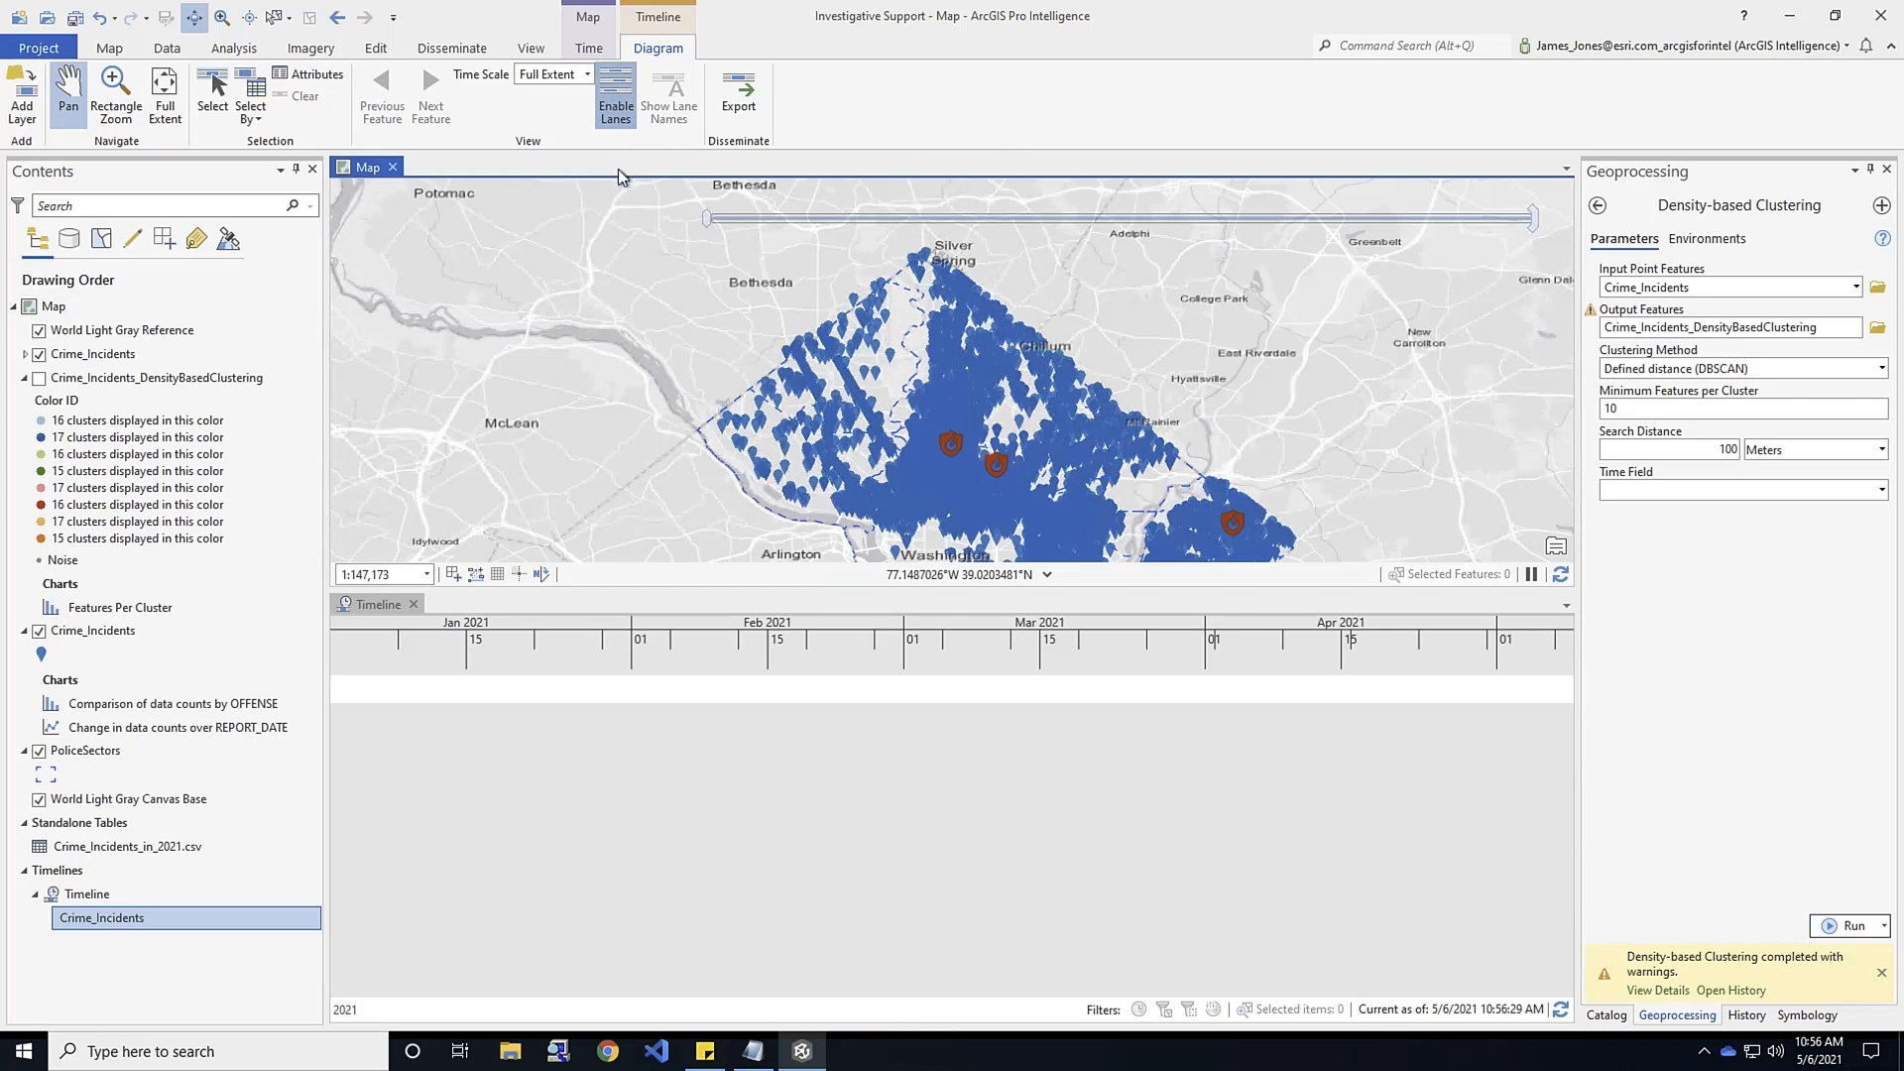
pyautogui.click(665, 101)
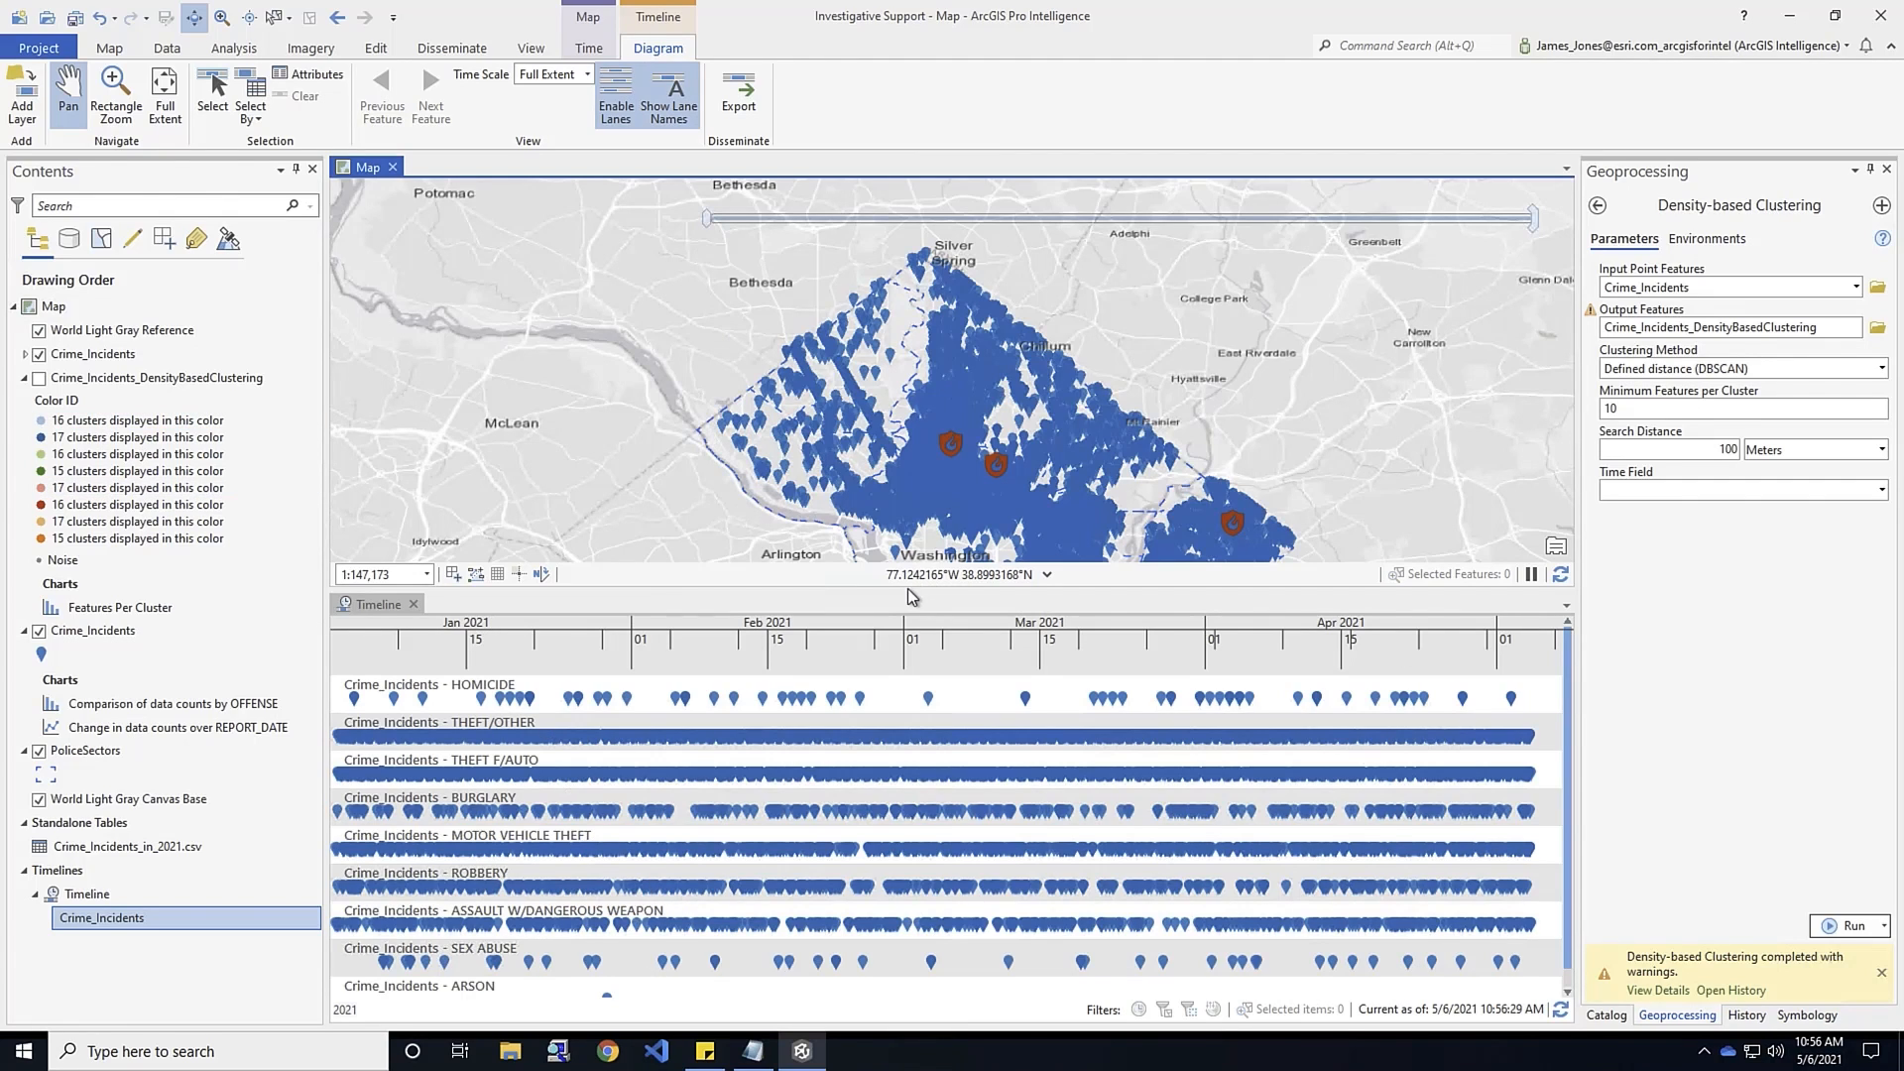
pyautogui.moveTo(913, 591); pyautogui.dragTo(916, 532)
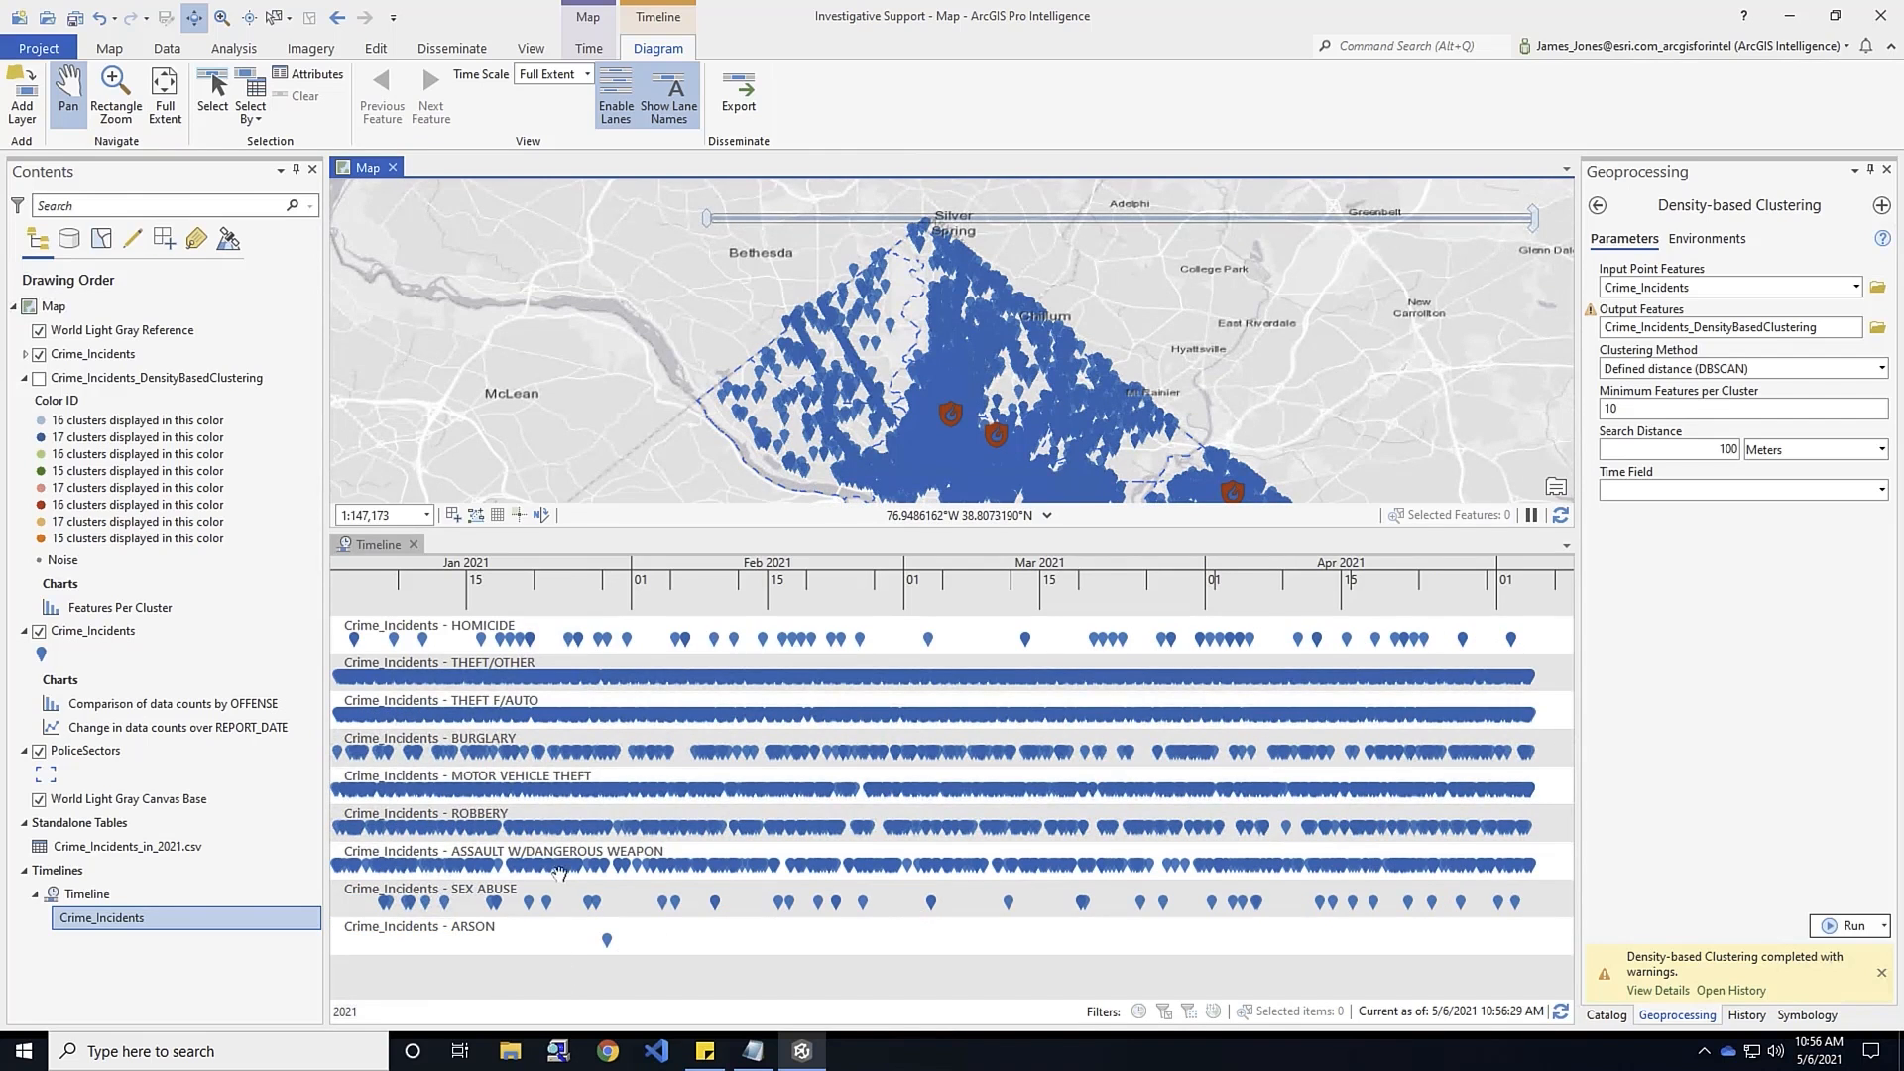
# Select the arson incident on the timeline, followed by the early-February incidents in the burglary lane
pyautogui.moveTo(996, 410); pyautogui.dragTo(913, 182)
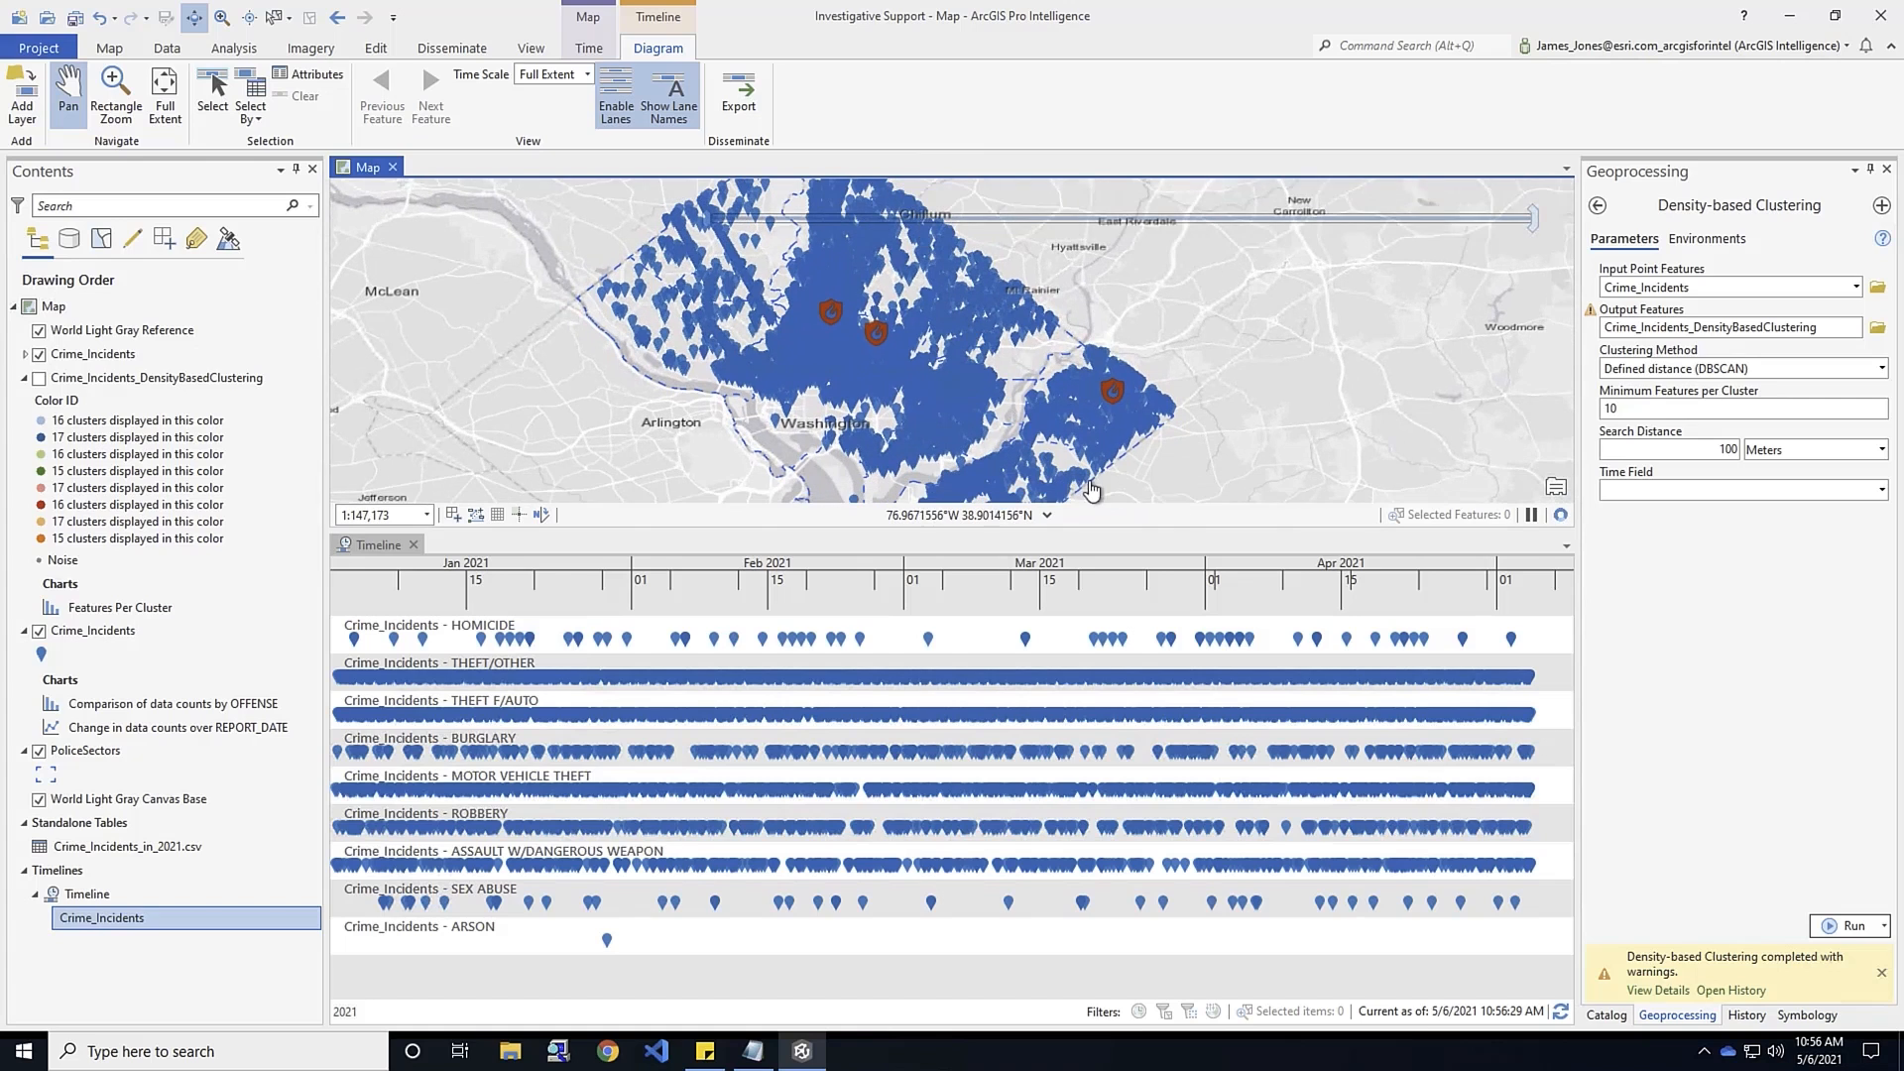
pyautogui.moveTo(1088, 456); pyautogui.dragTo(1062, 372)
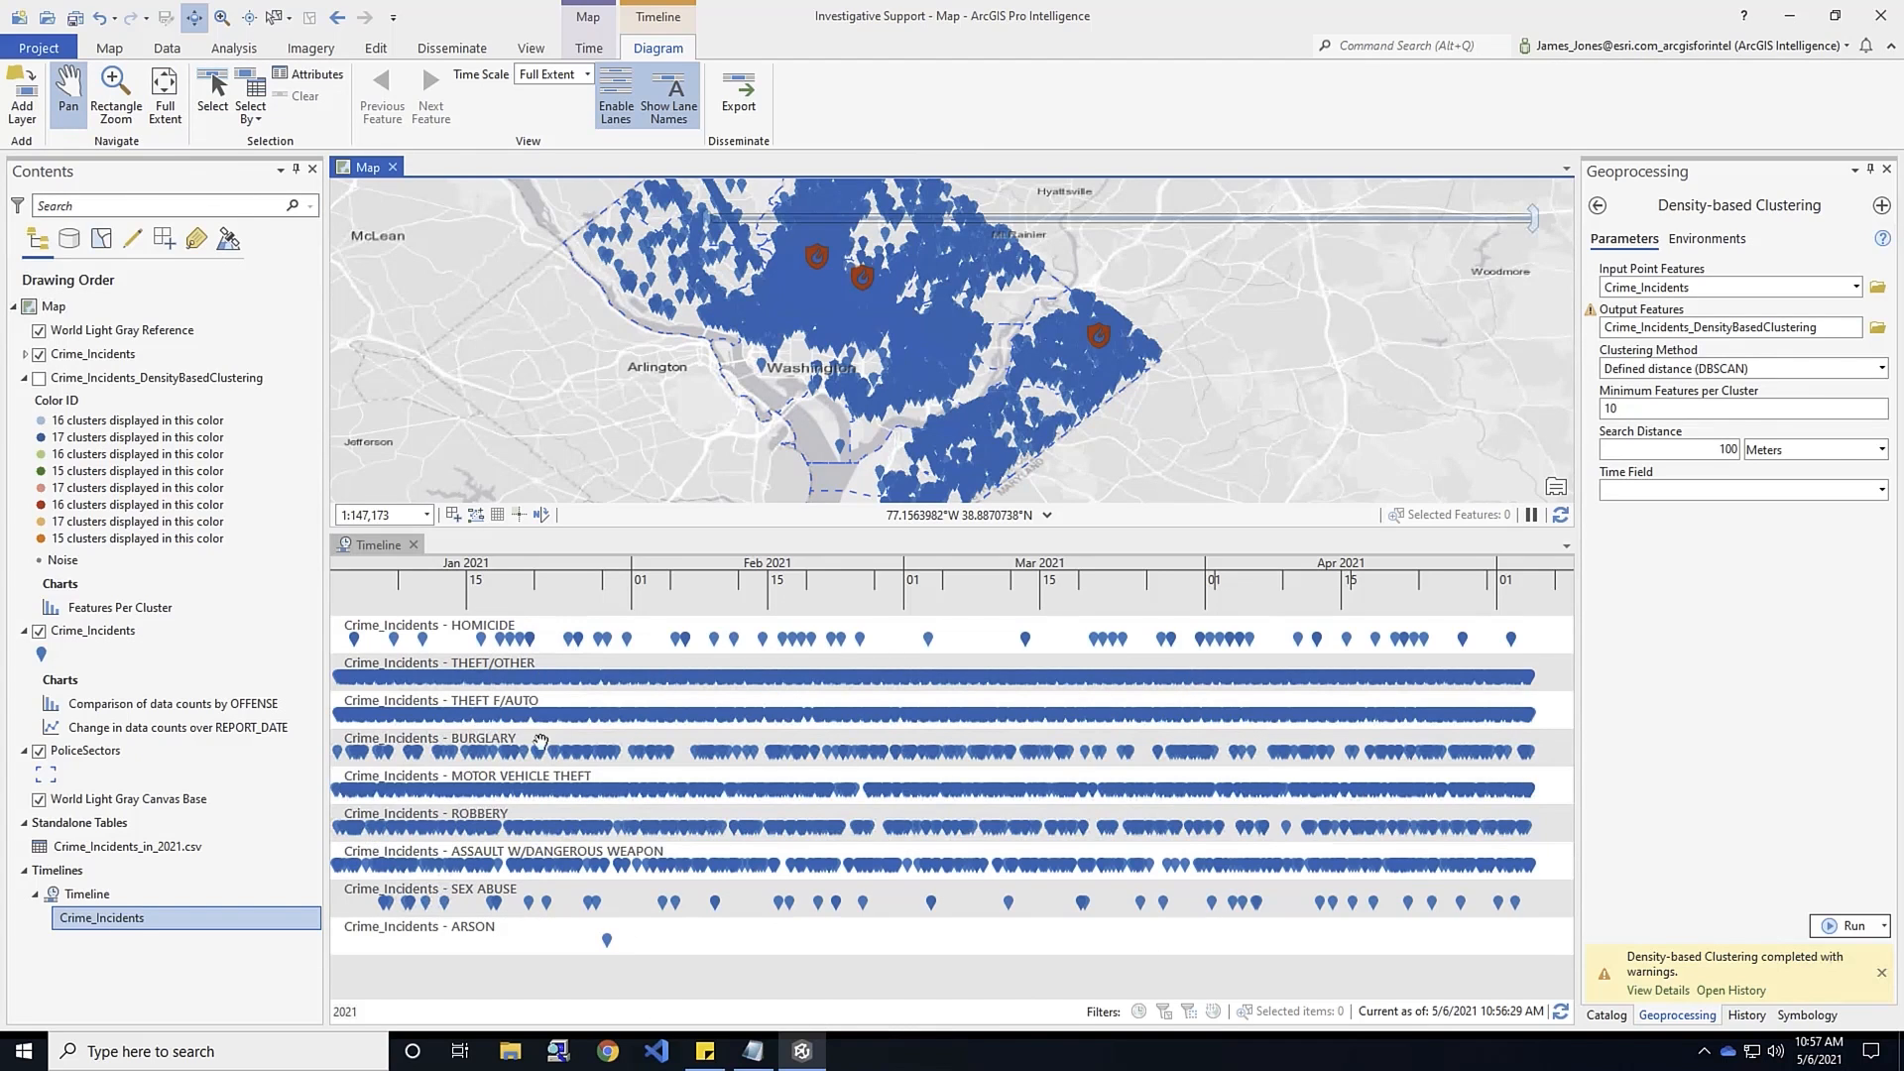
pyautogui.click(214, 91)
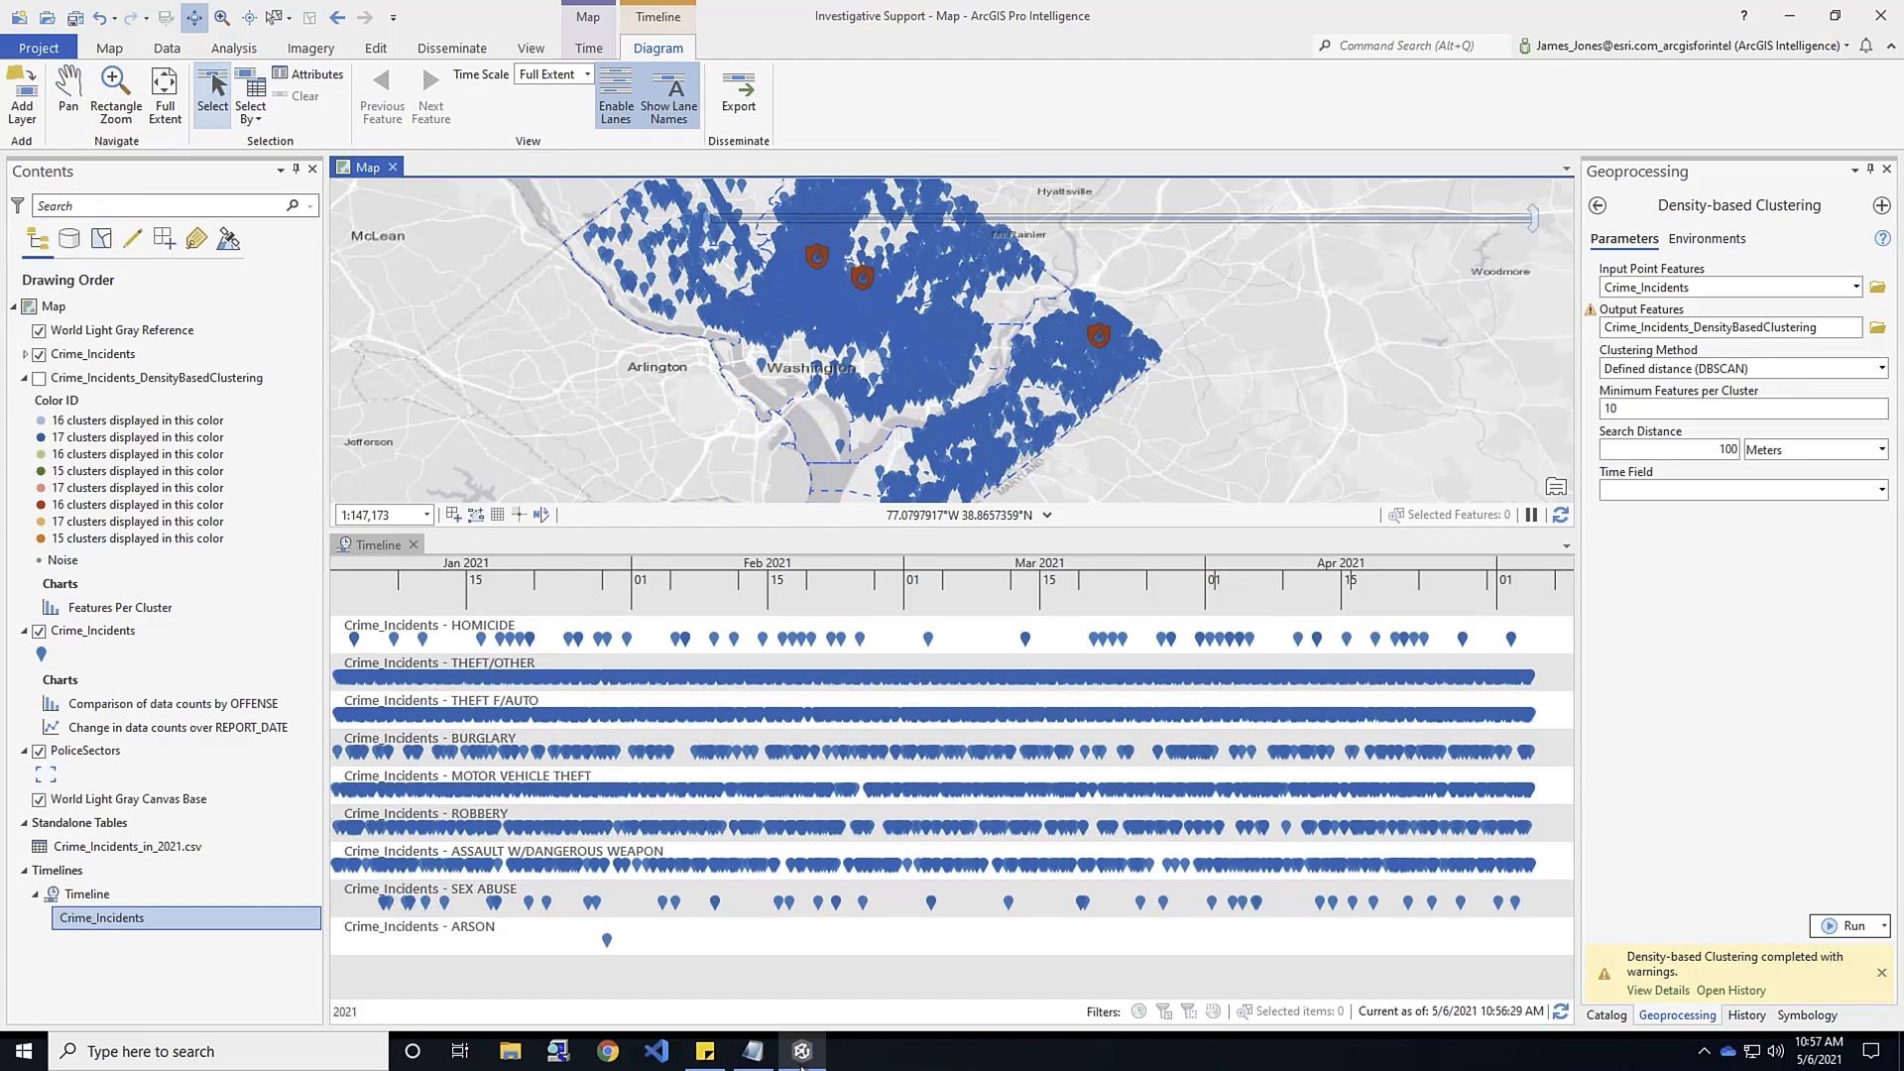
pyautogui.moveTo(583, 928); pyautogui.dragTo(642, 975)
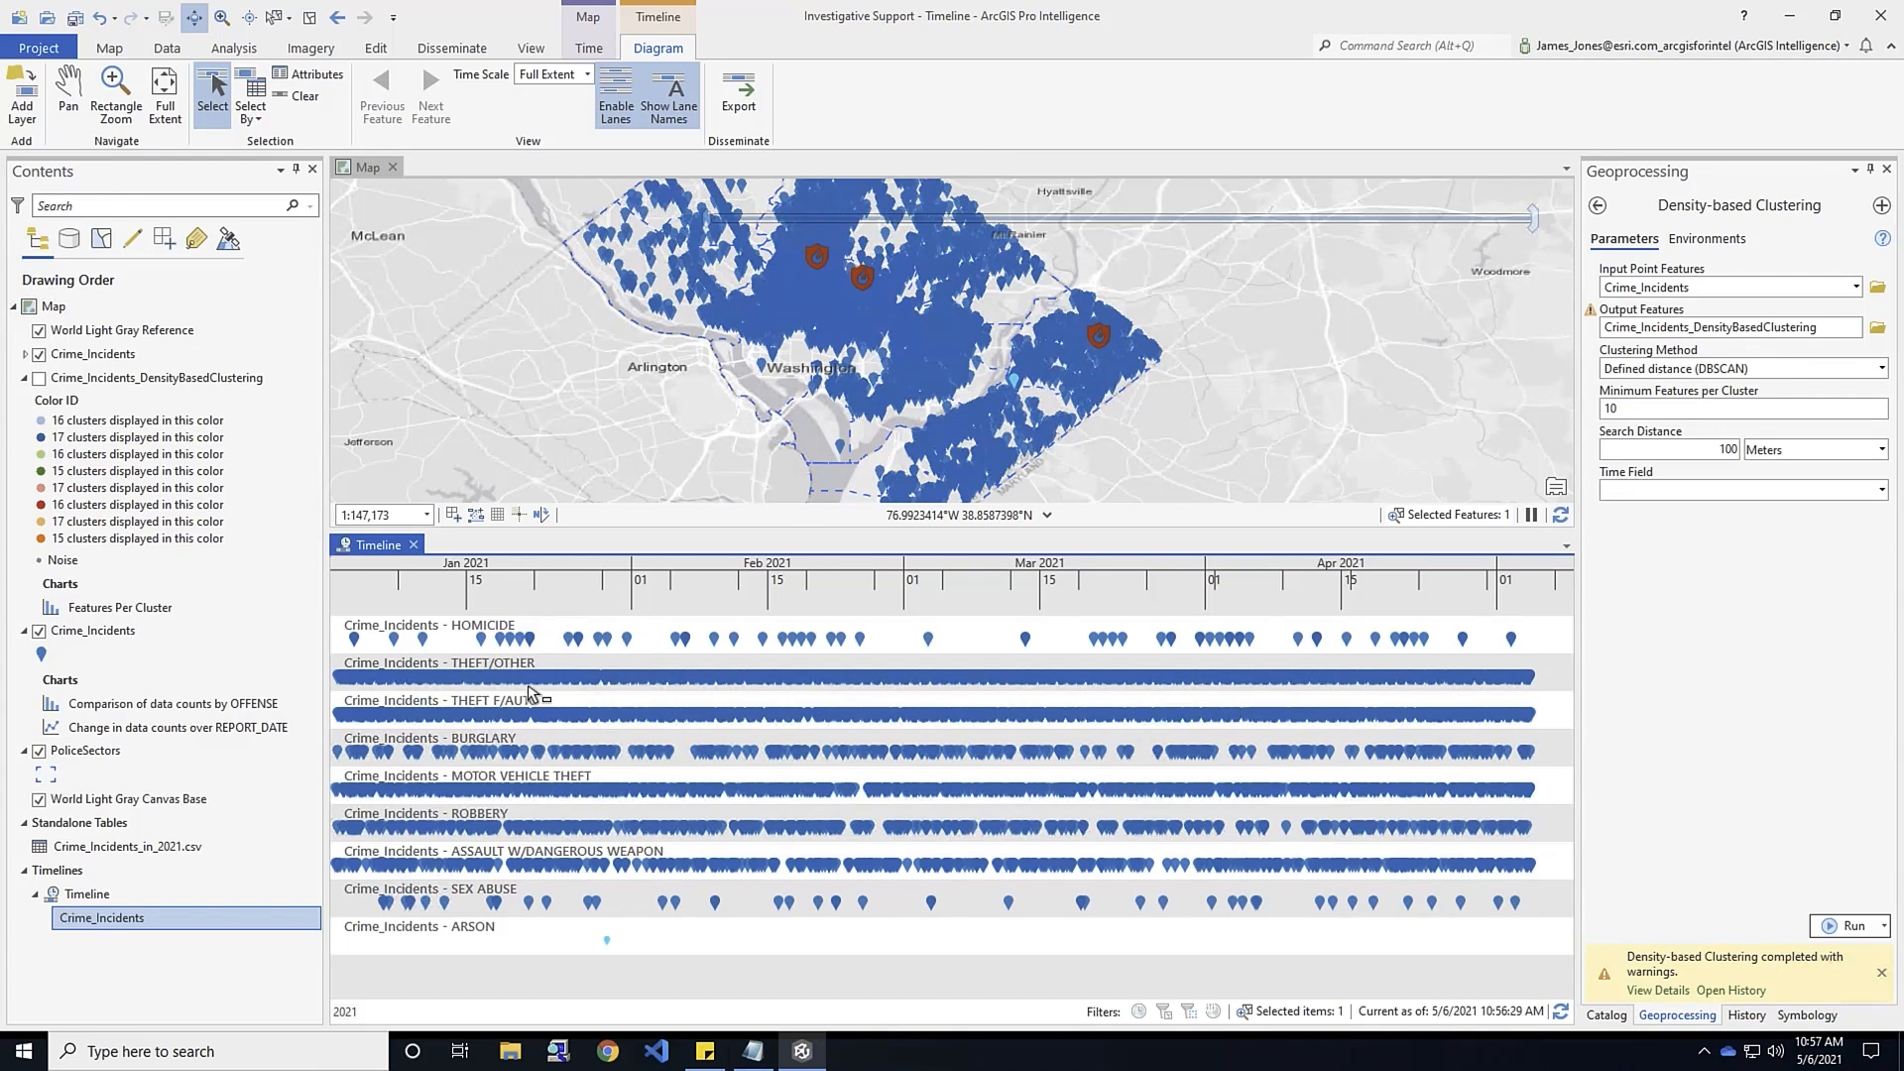
pyautogui.moveTo(622, 738); pyautogui.dragTo(676, 765)
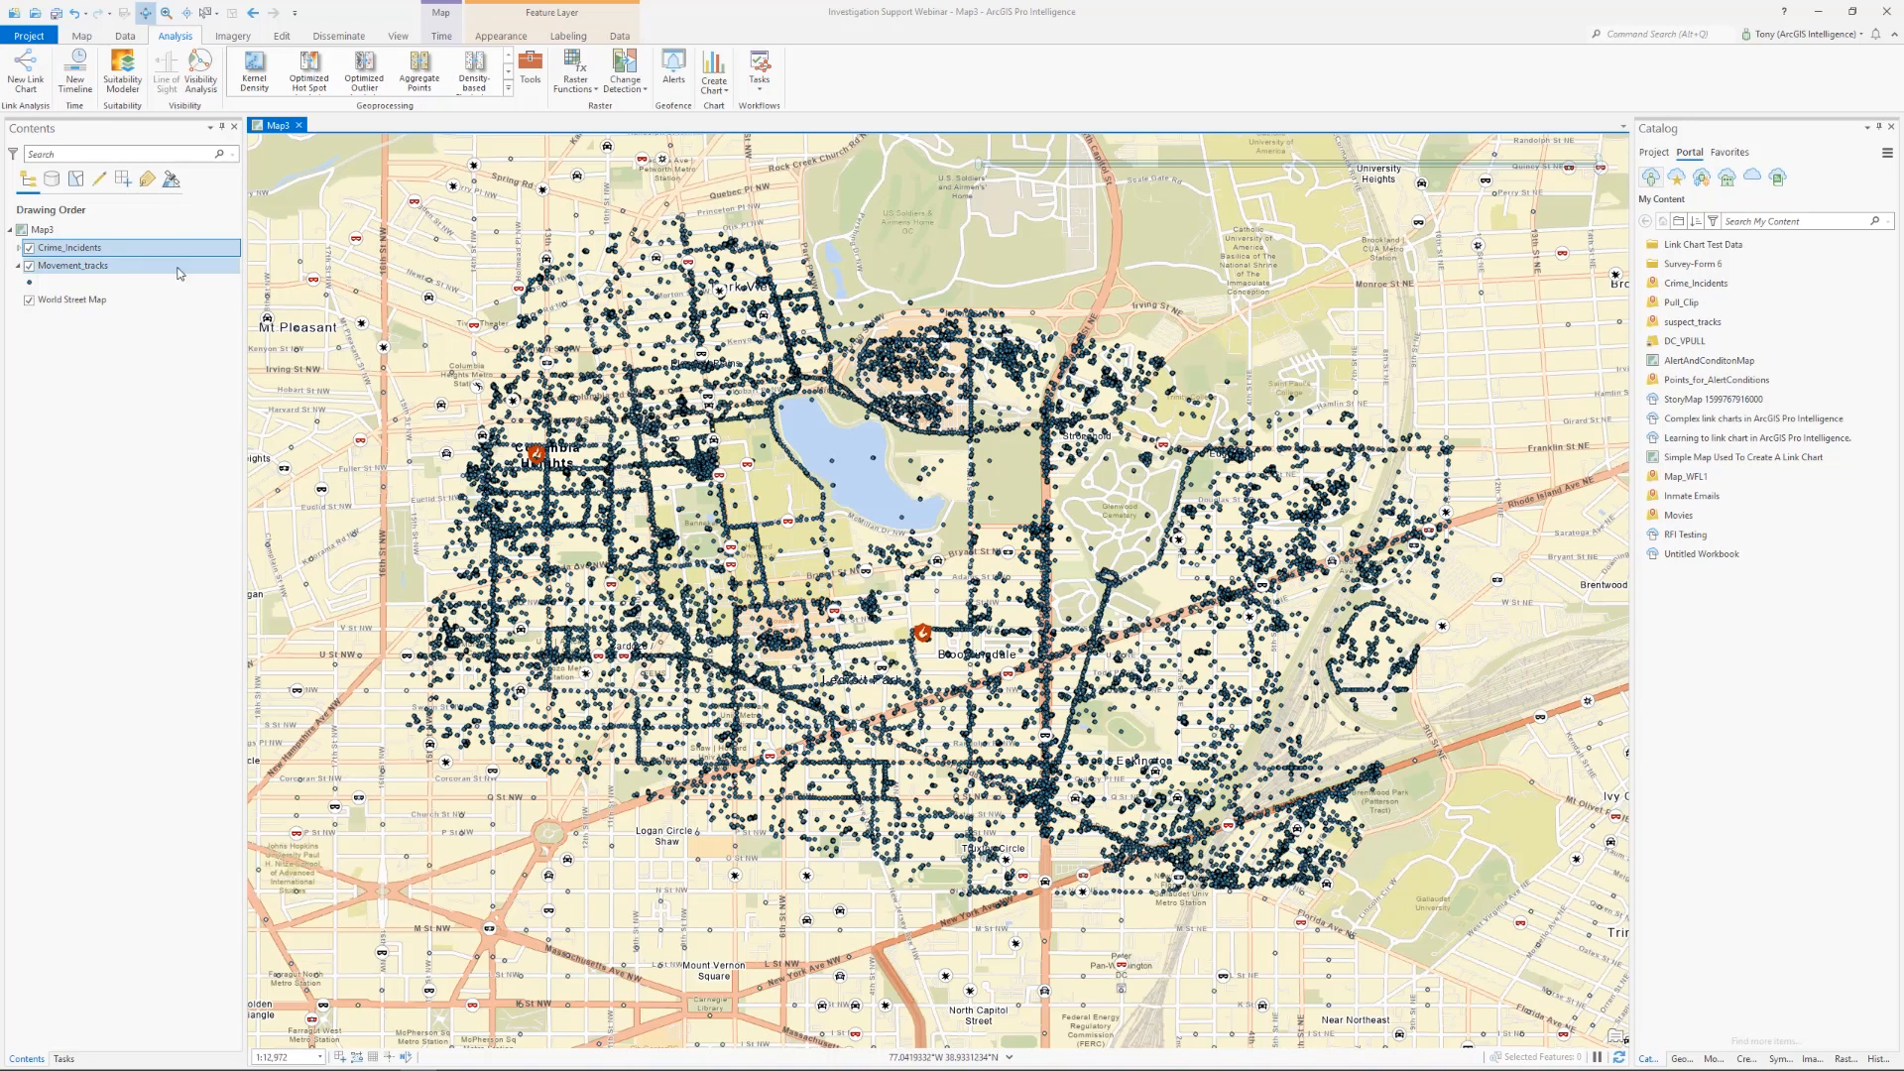
# Limit the Crime_Incidents layer in Map3 with a definition query where OFFENSE is equal to ARSON
pyautogui.rightClick(121, 251)
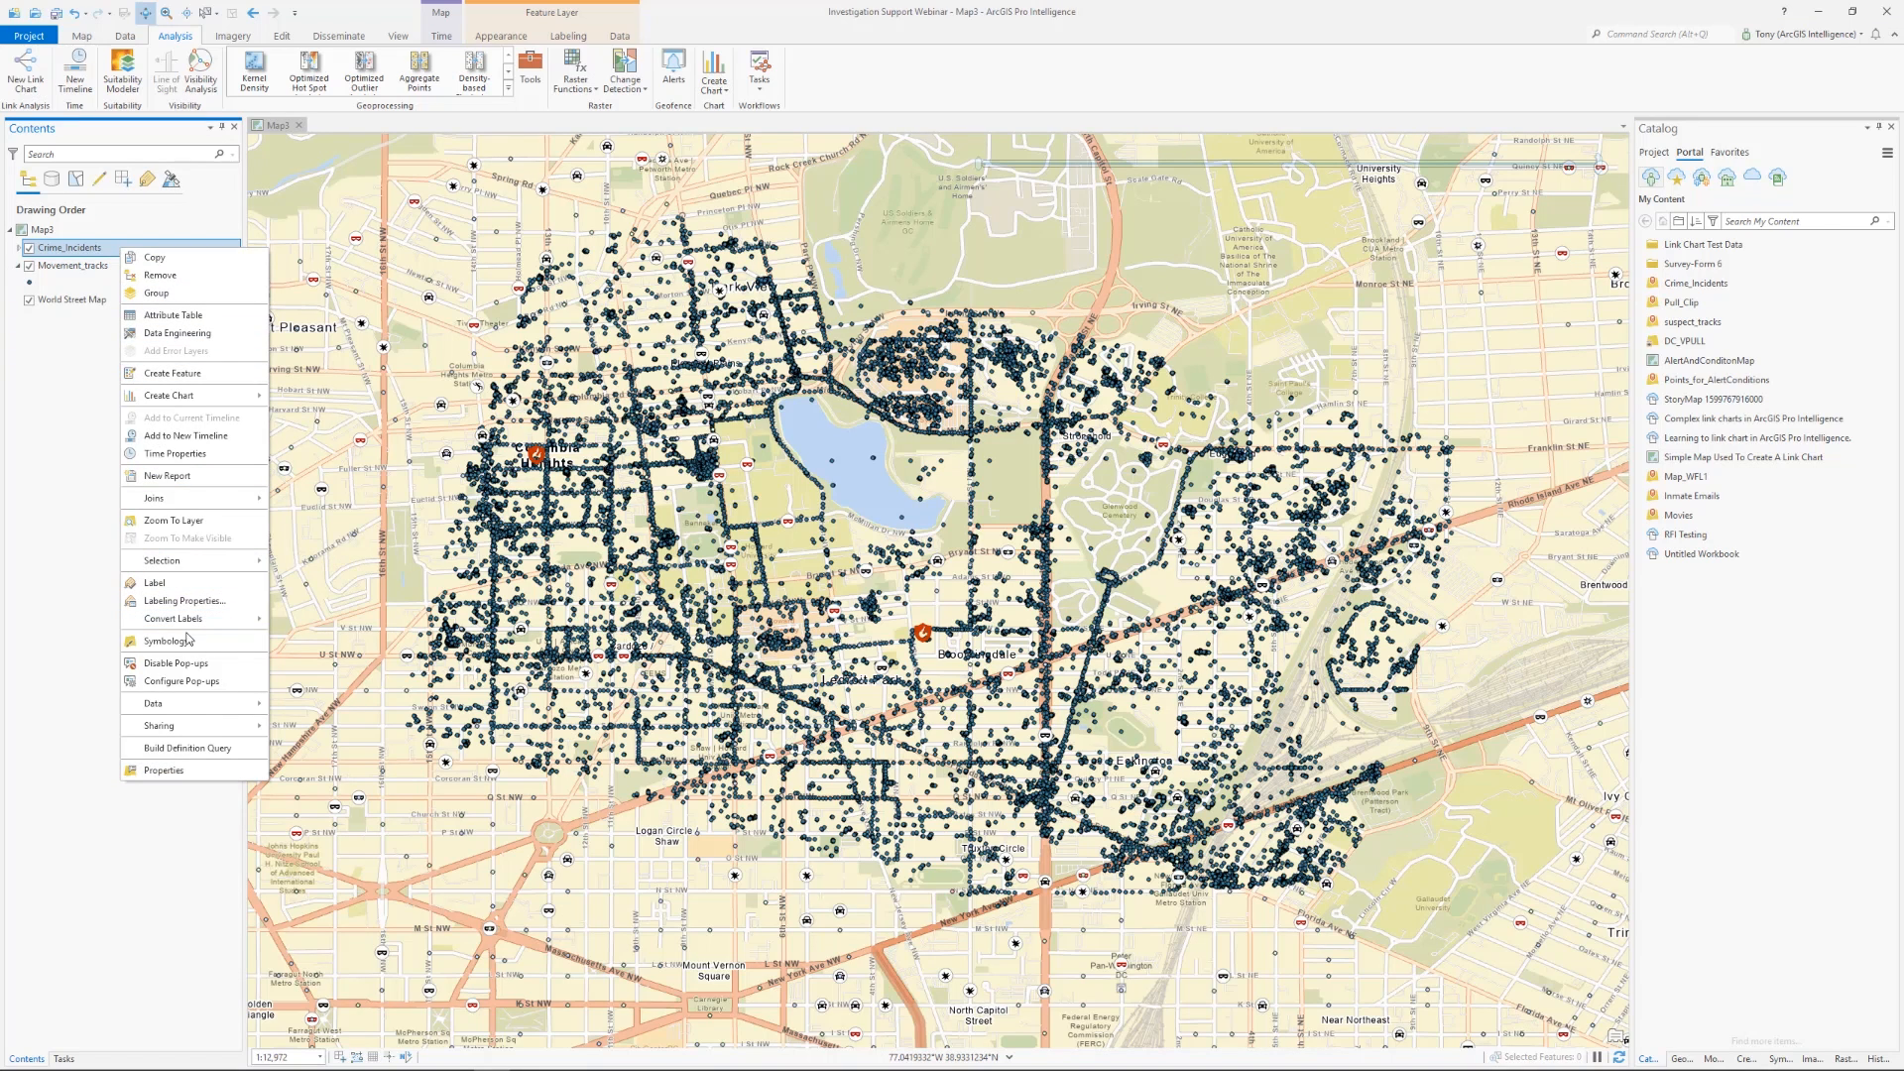
pyautogui.click(199, 748)
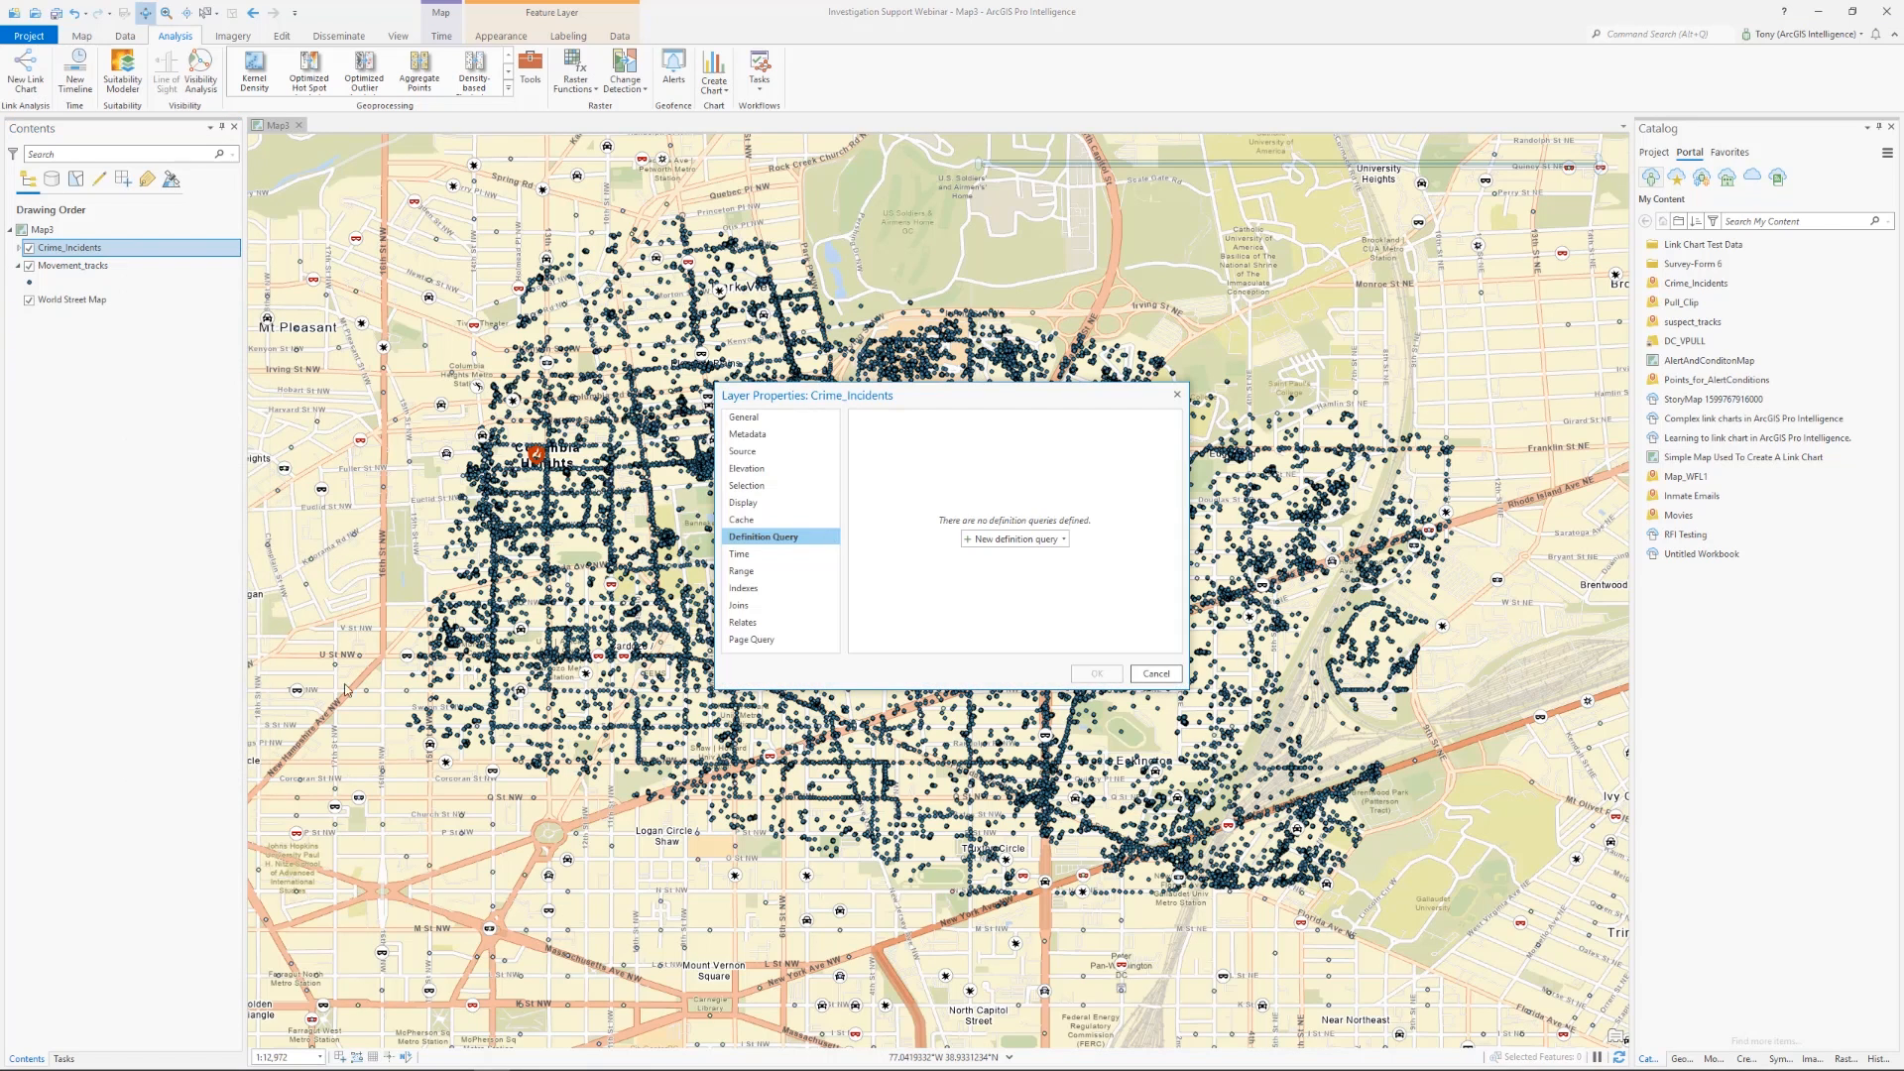
pyautogui.click(989, 541)
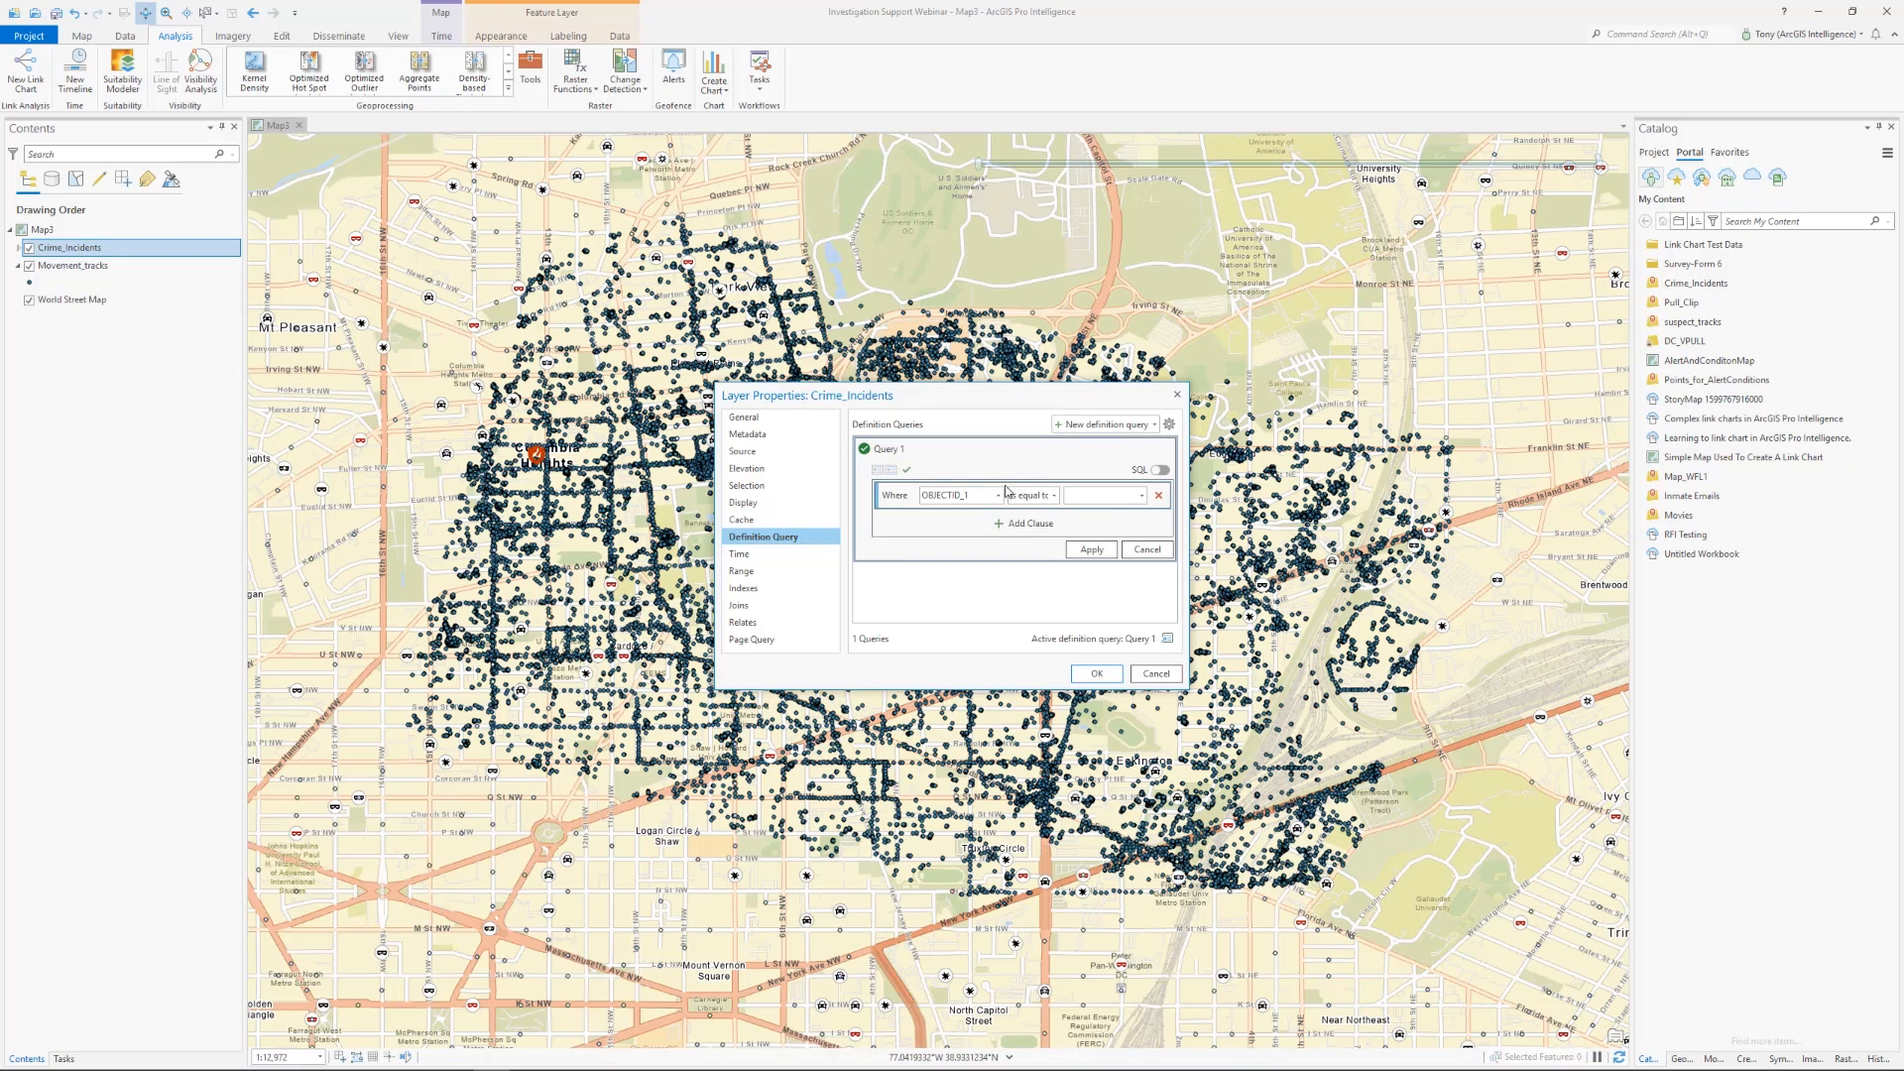
pyautogui.click(999, 496)
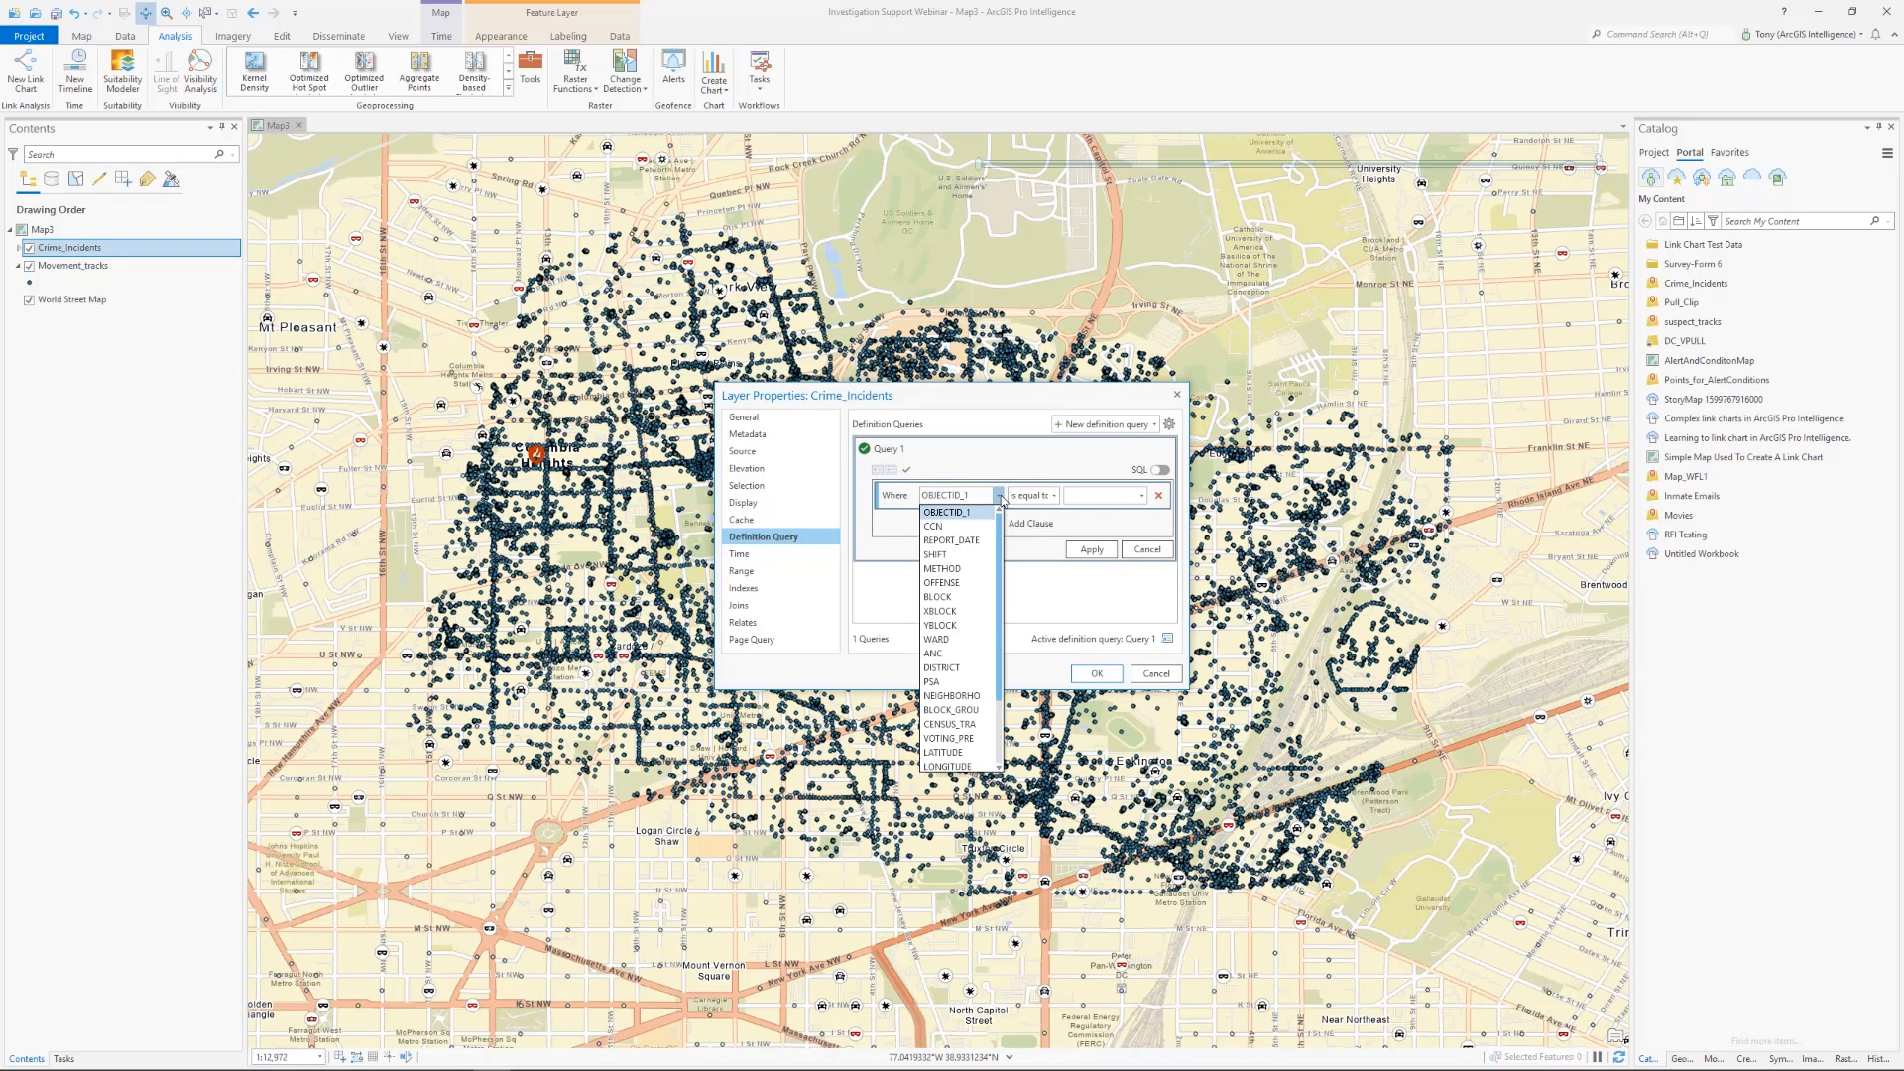
pyautogui.click(957, 583)
pyautogui.click(1054, 495)
pyautogui.click(1056, 513)
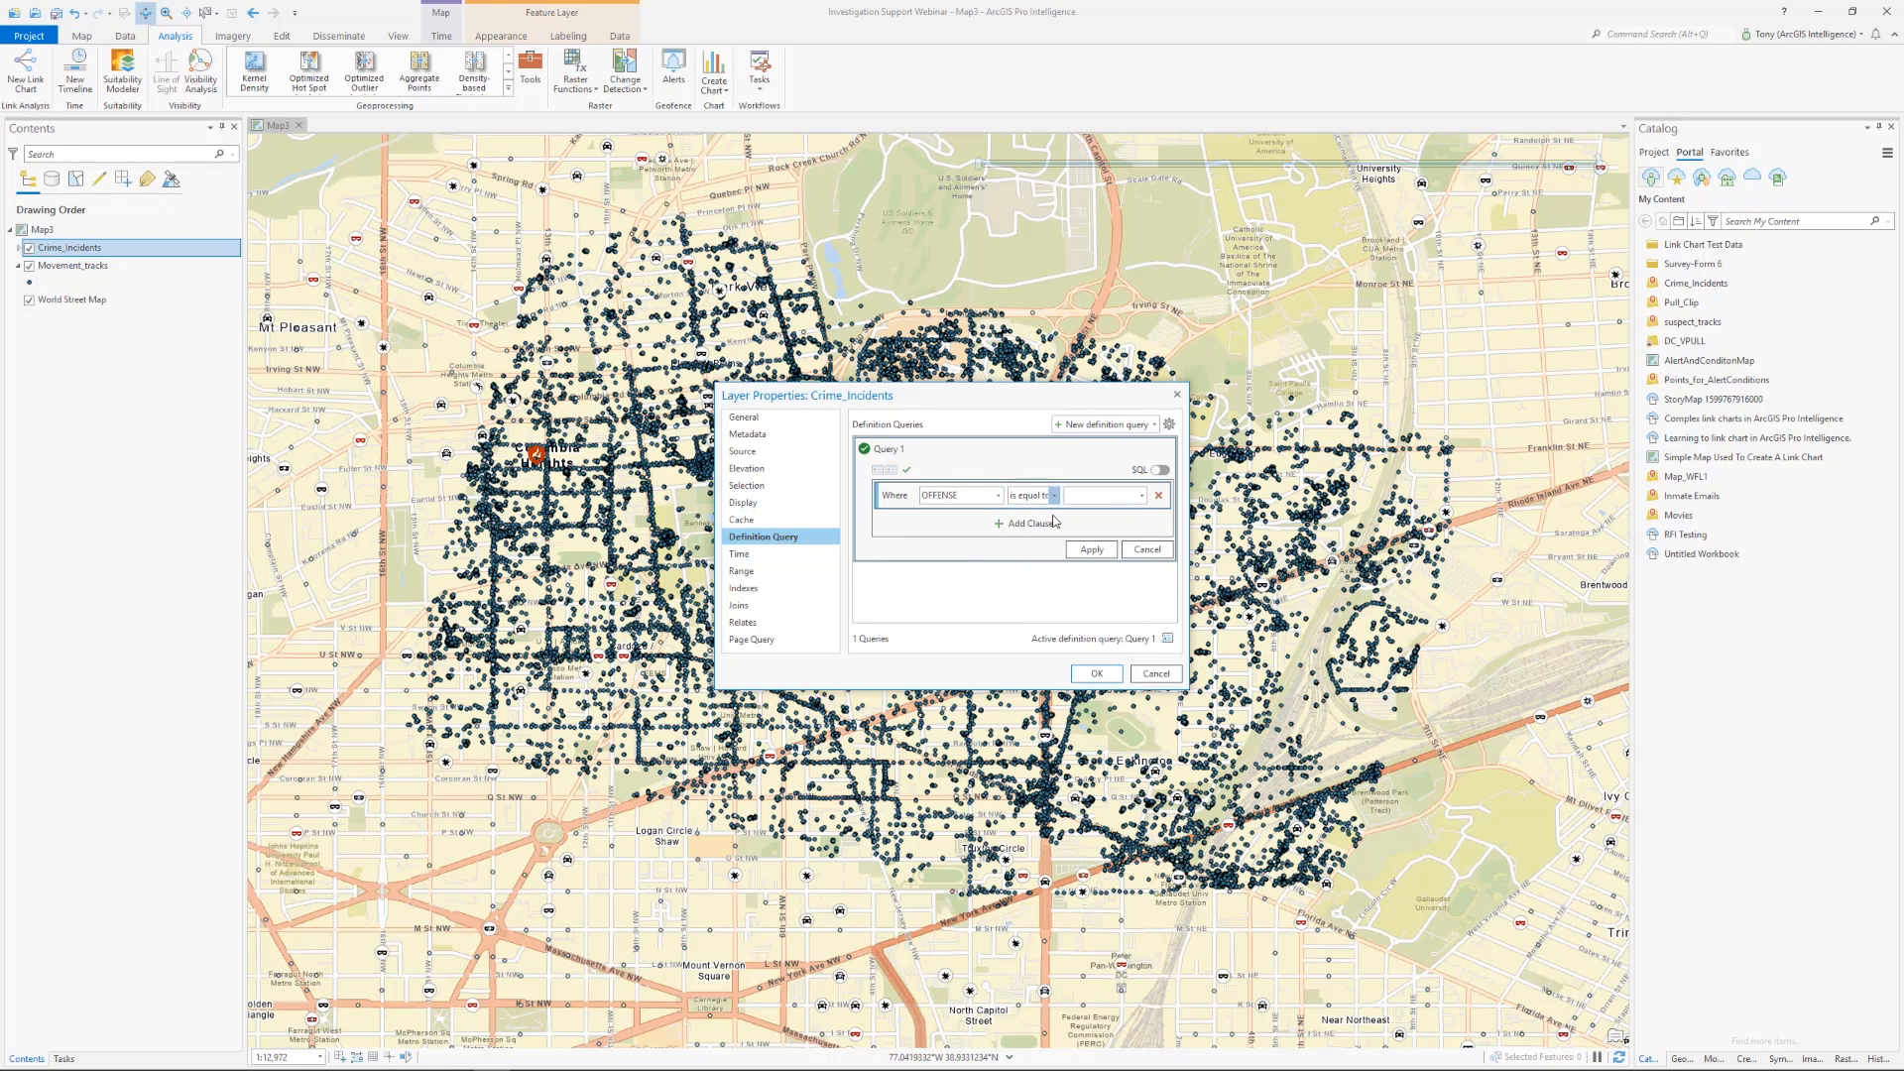
pyautogui.click(1141, 495)
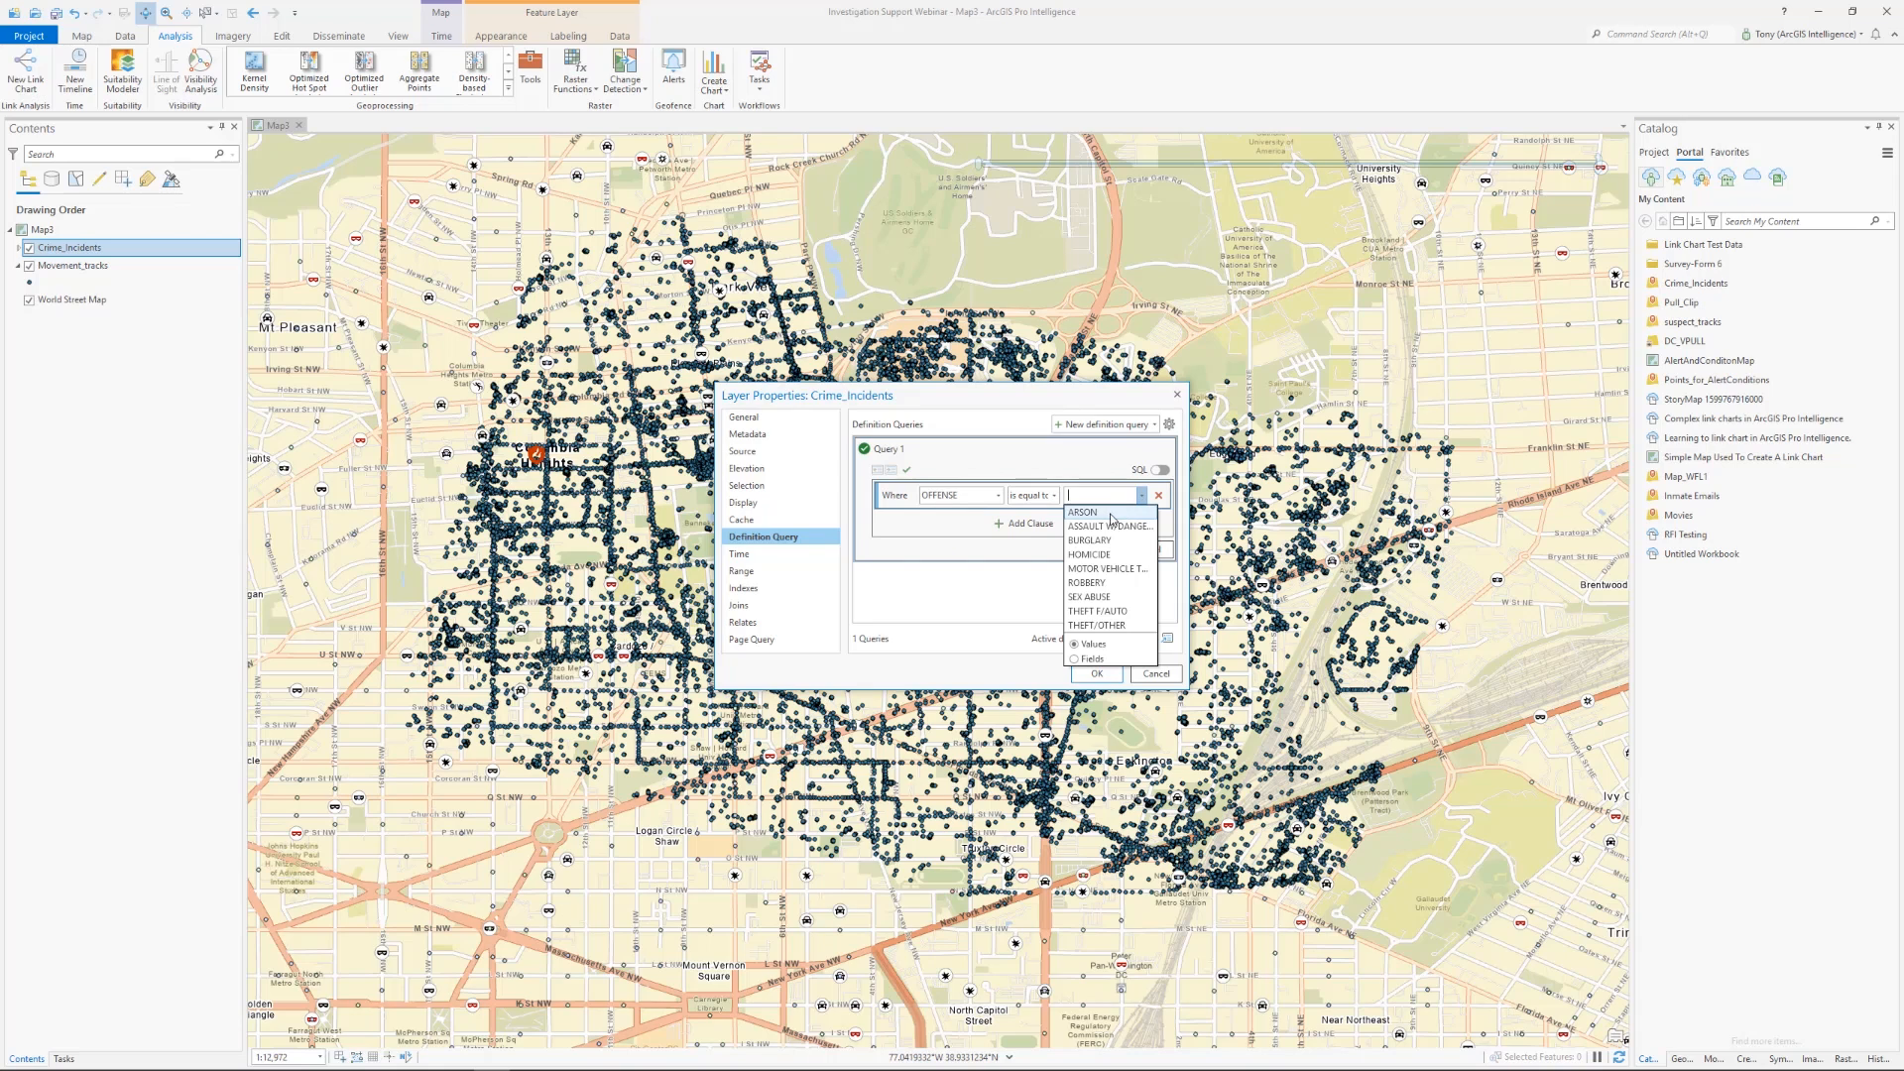
pyautogui.click(1111, 515)
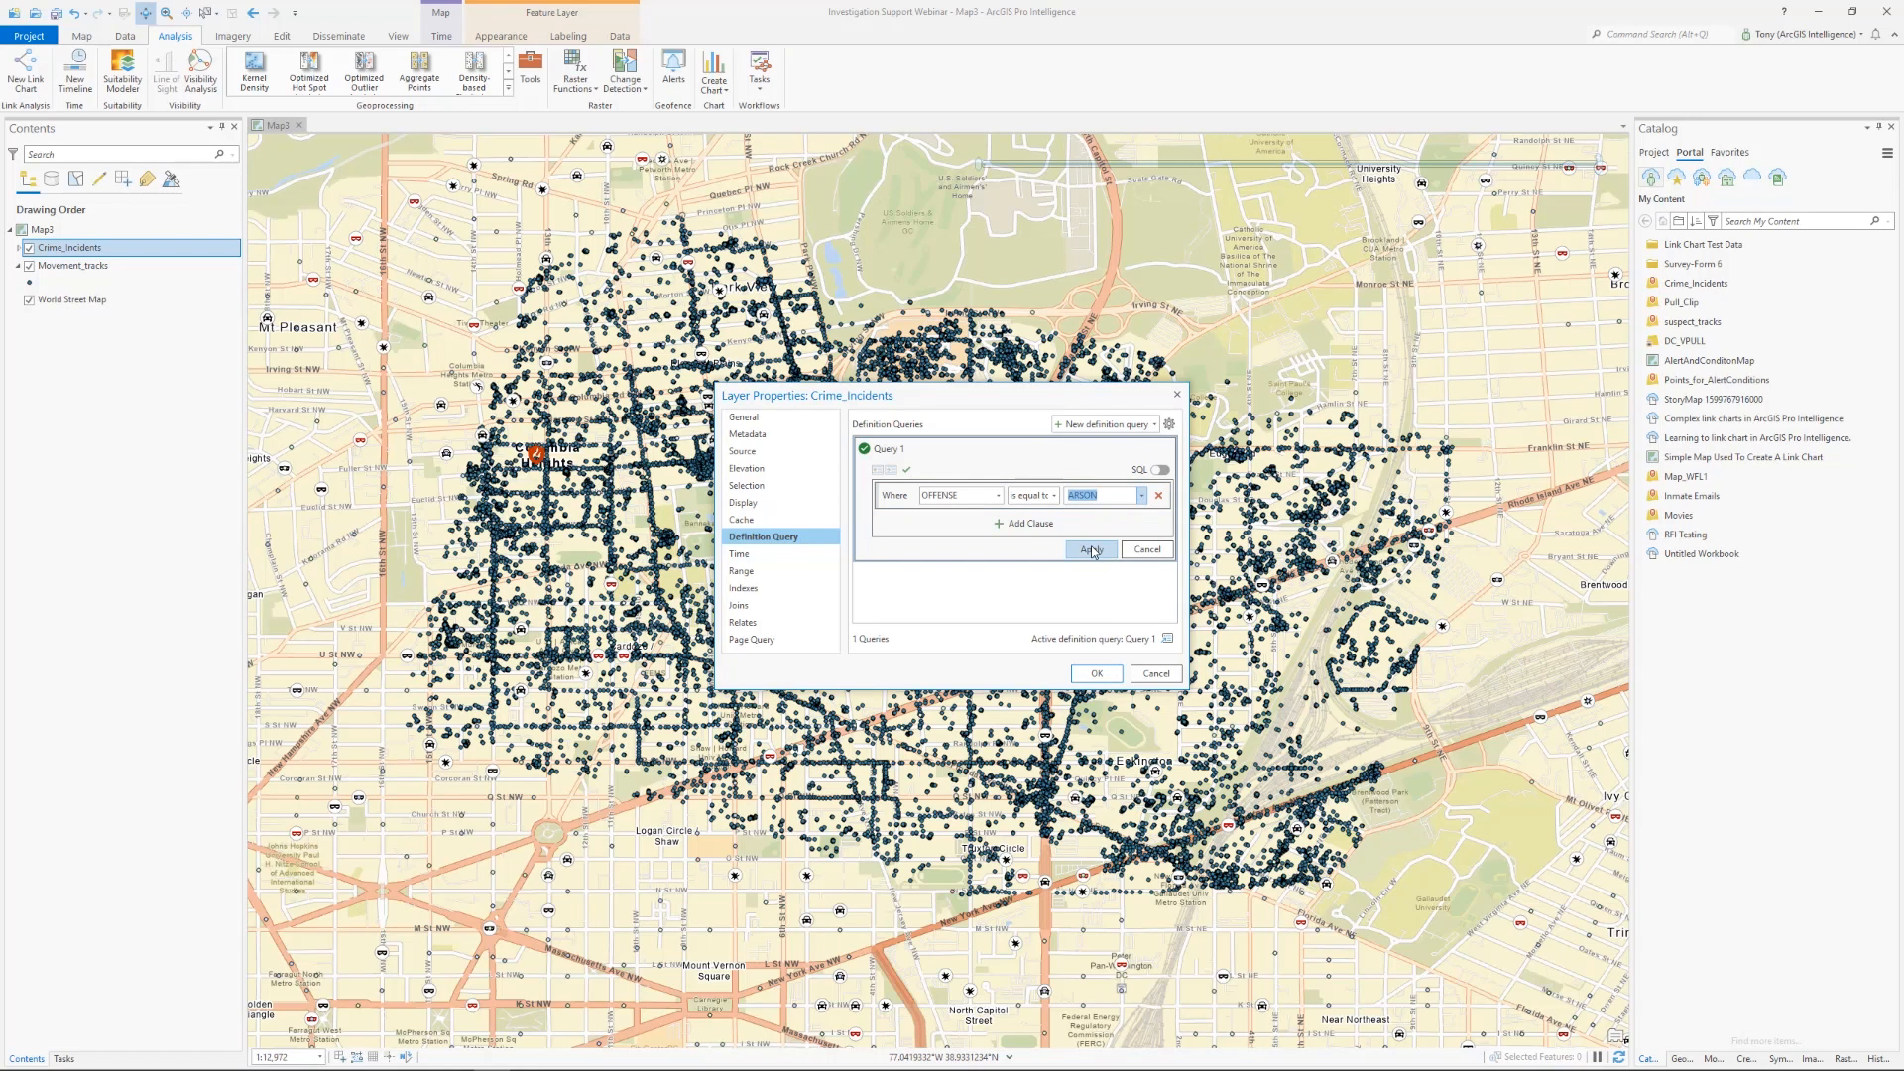
pyautogui.click(1092, 552)
pyautogui.click(1092, 674)
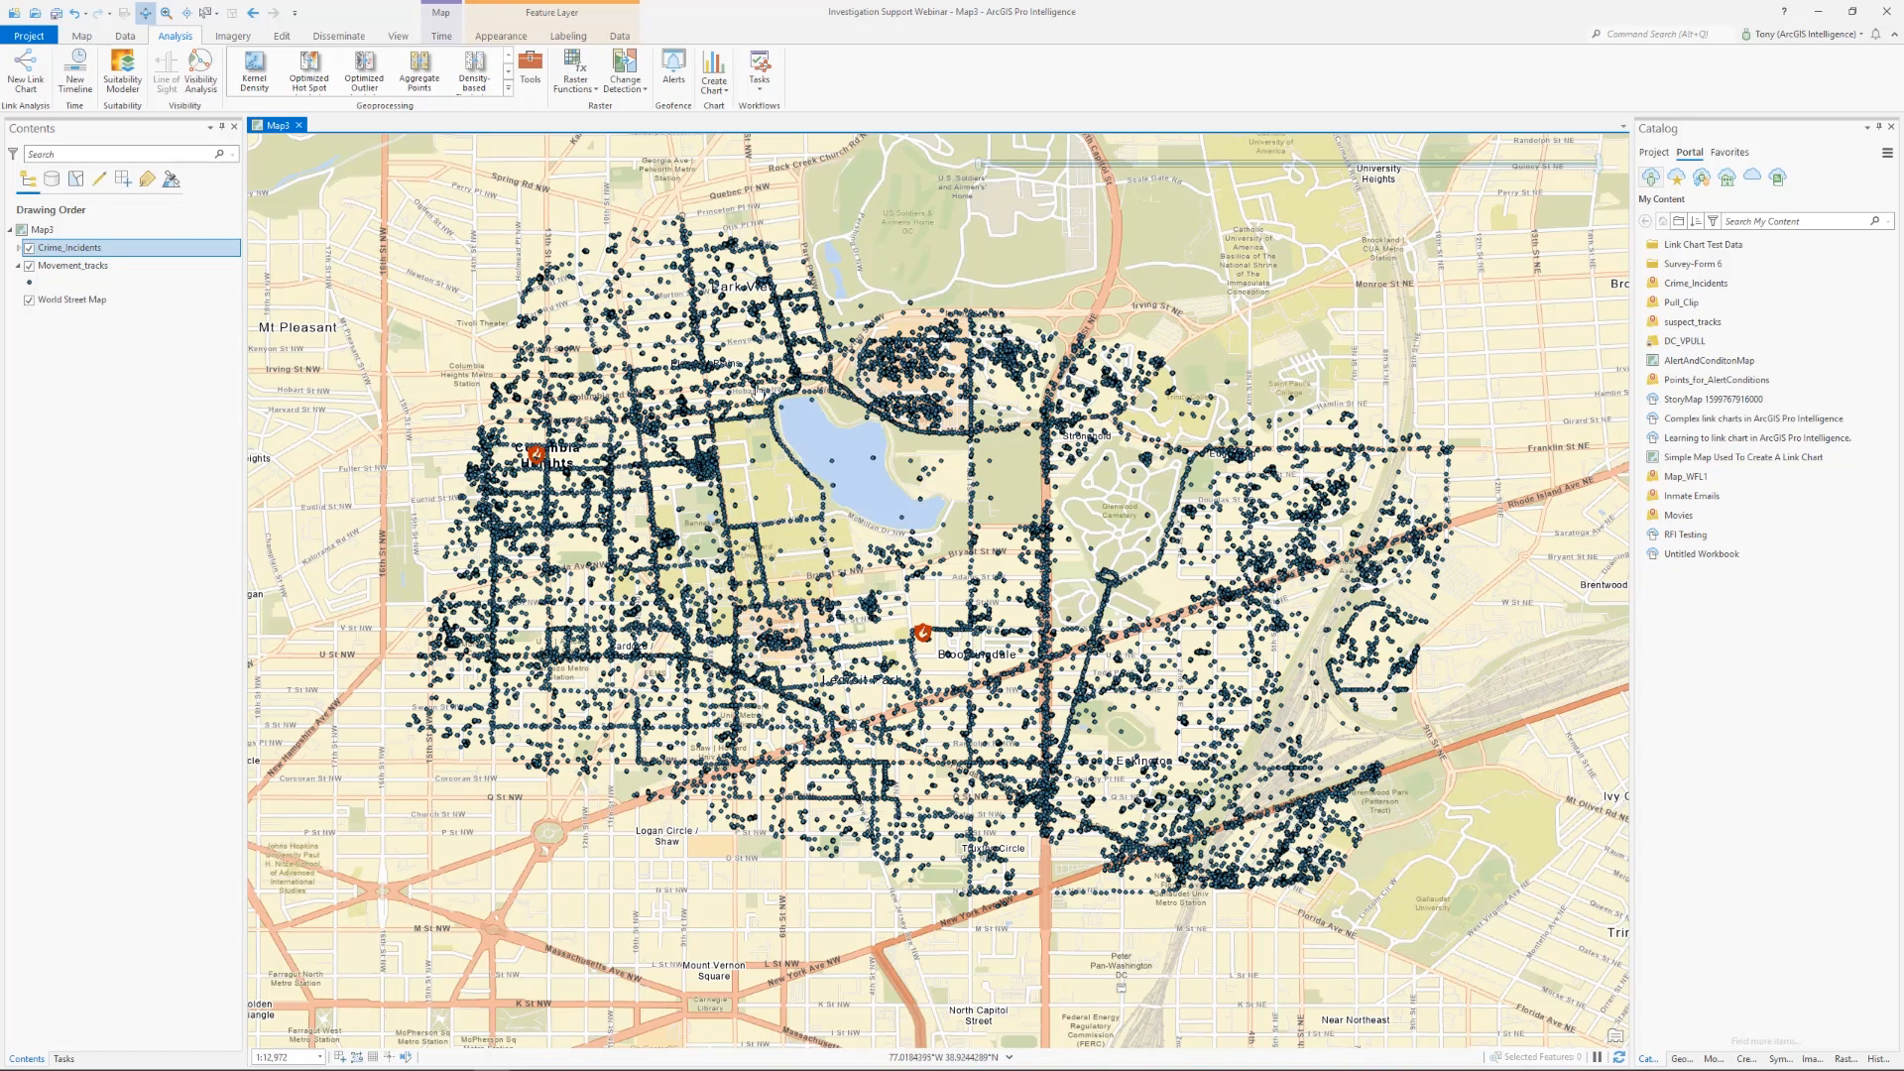
# Search the geoprocessing tools for "buffer"
pyautogui.click(530, 71)
pyautogui.moveTo(1667, 152); pyautogui.dragTo(1643, 154)
pyautogui.write('buffer')
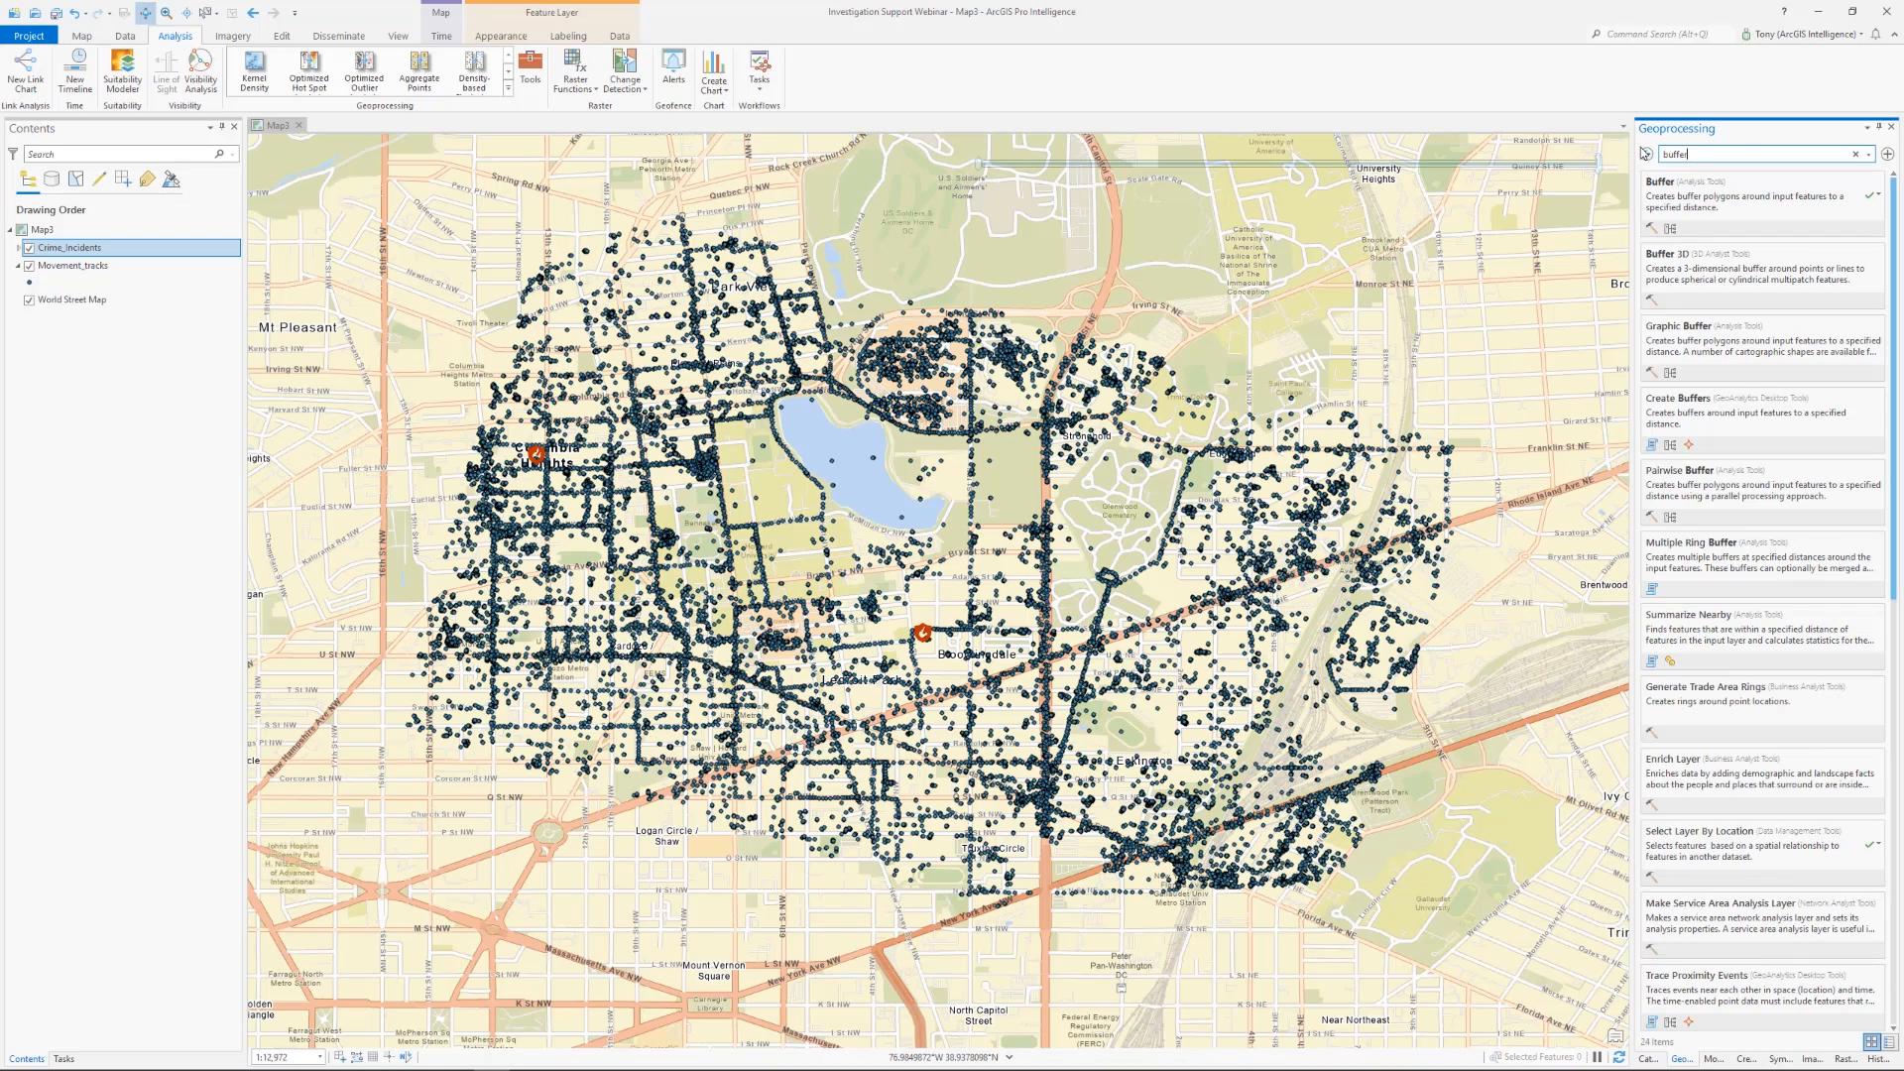
# Set up the Buffer tool with Crime_Incidents as input and replace "Crime" with "Arson" in the output feature class name
pyautogui.click(1683, 198)
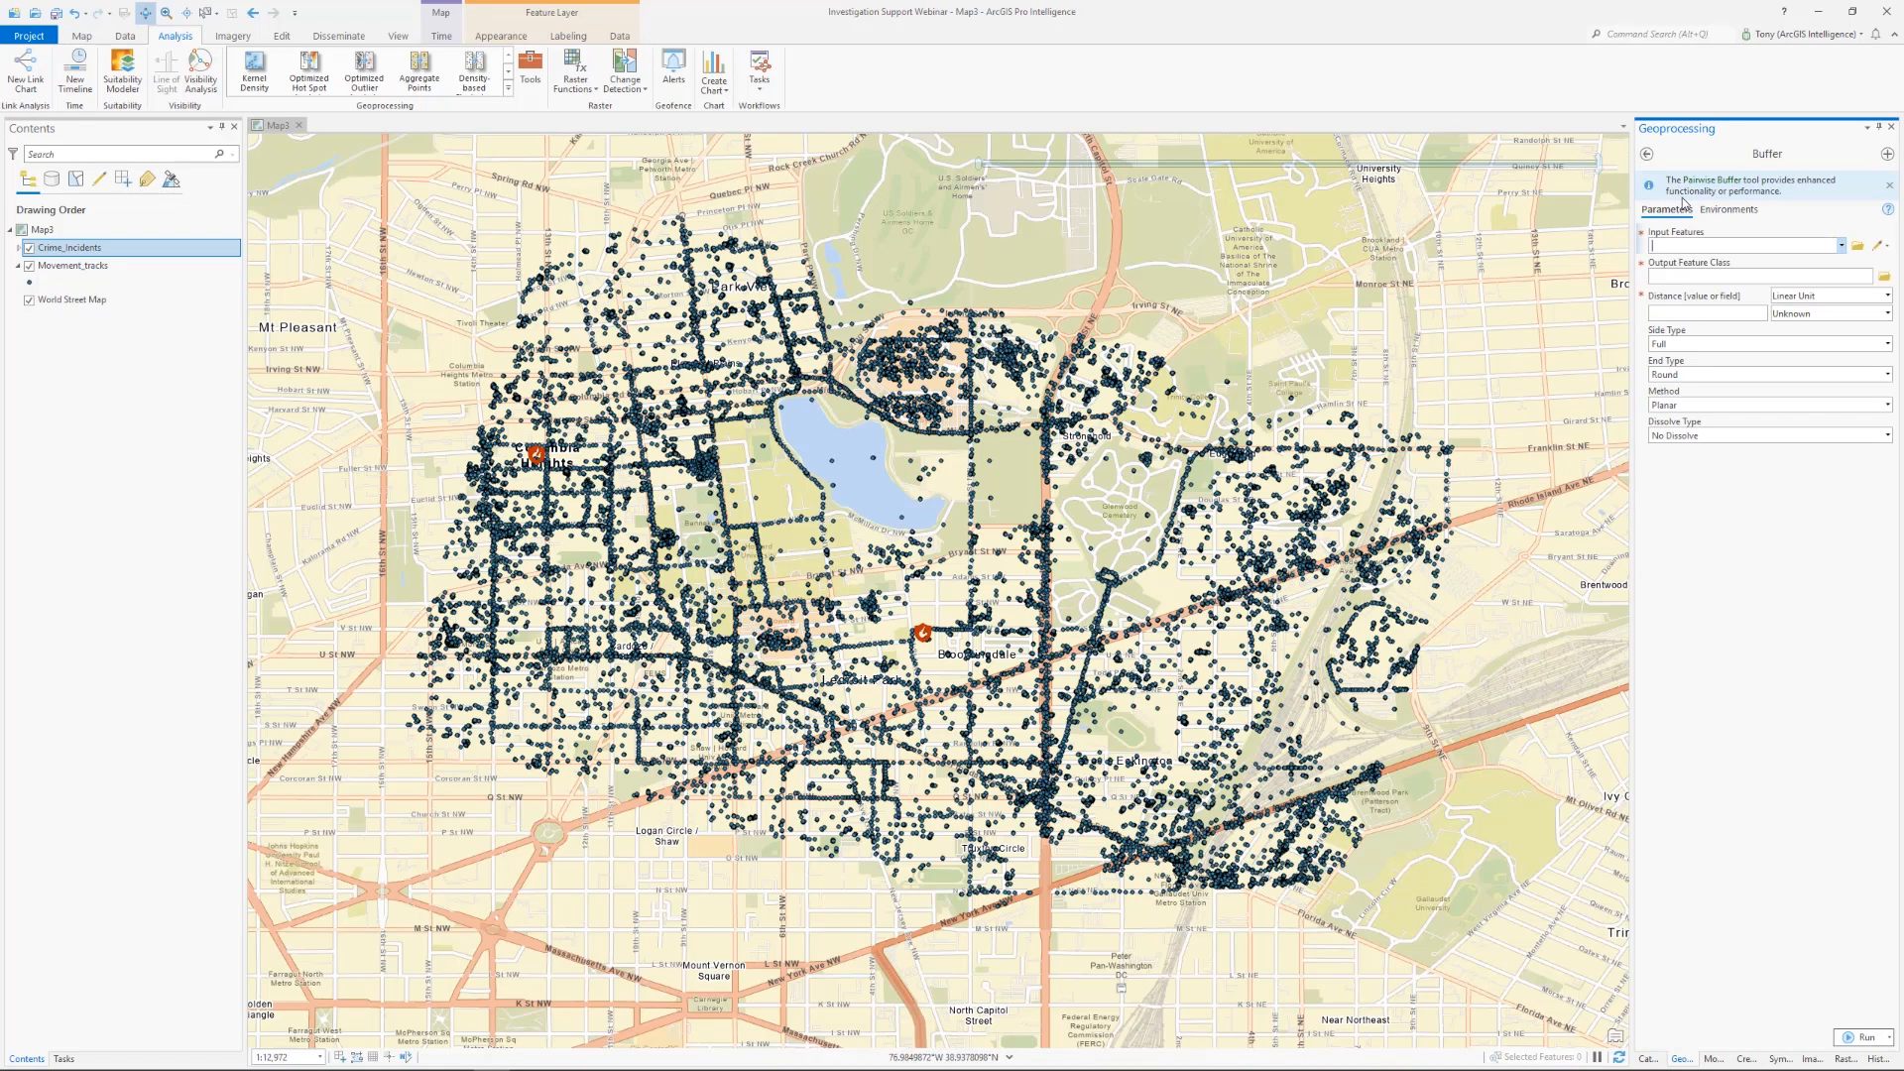
pyautogui.click(1842, 247)
pyautogui.click(1791, 268)
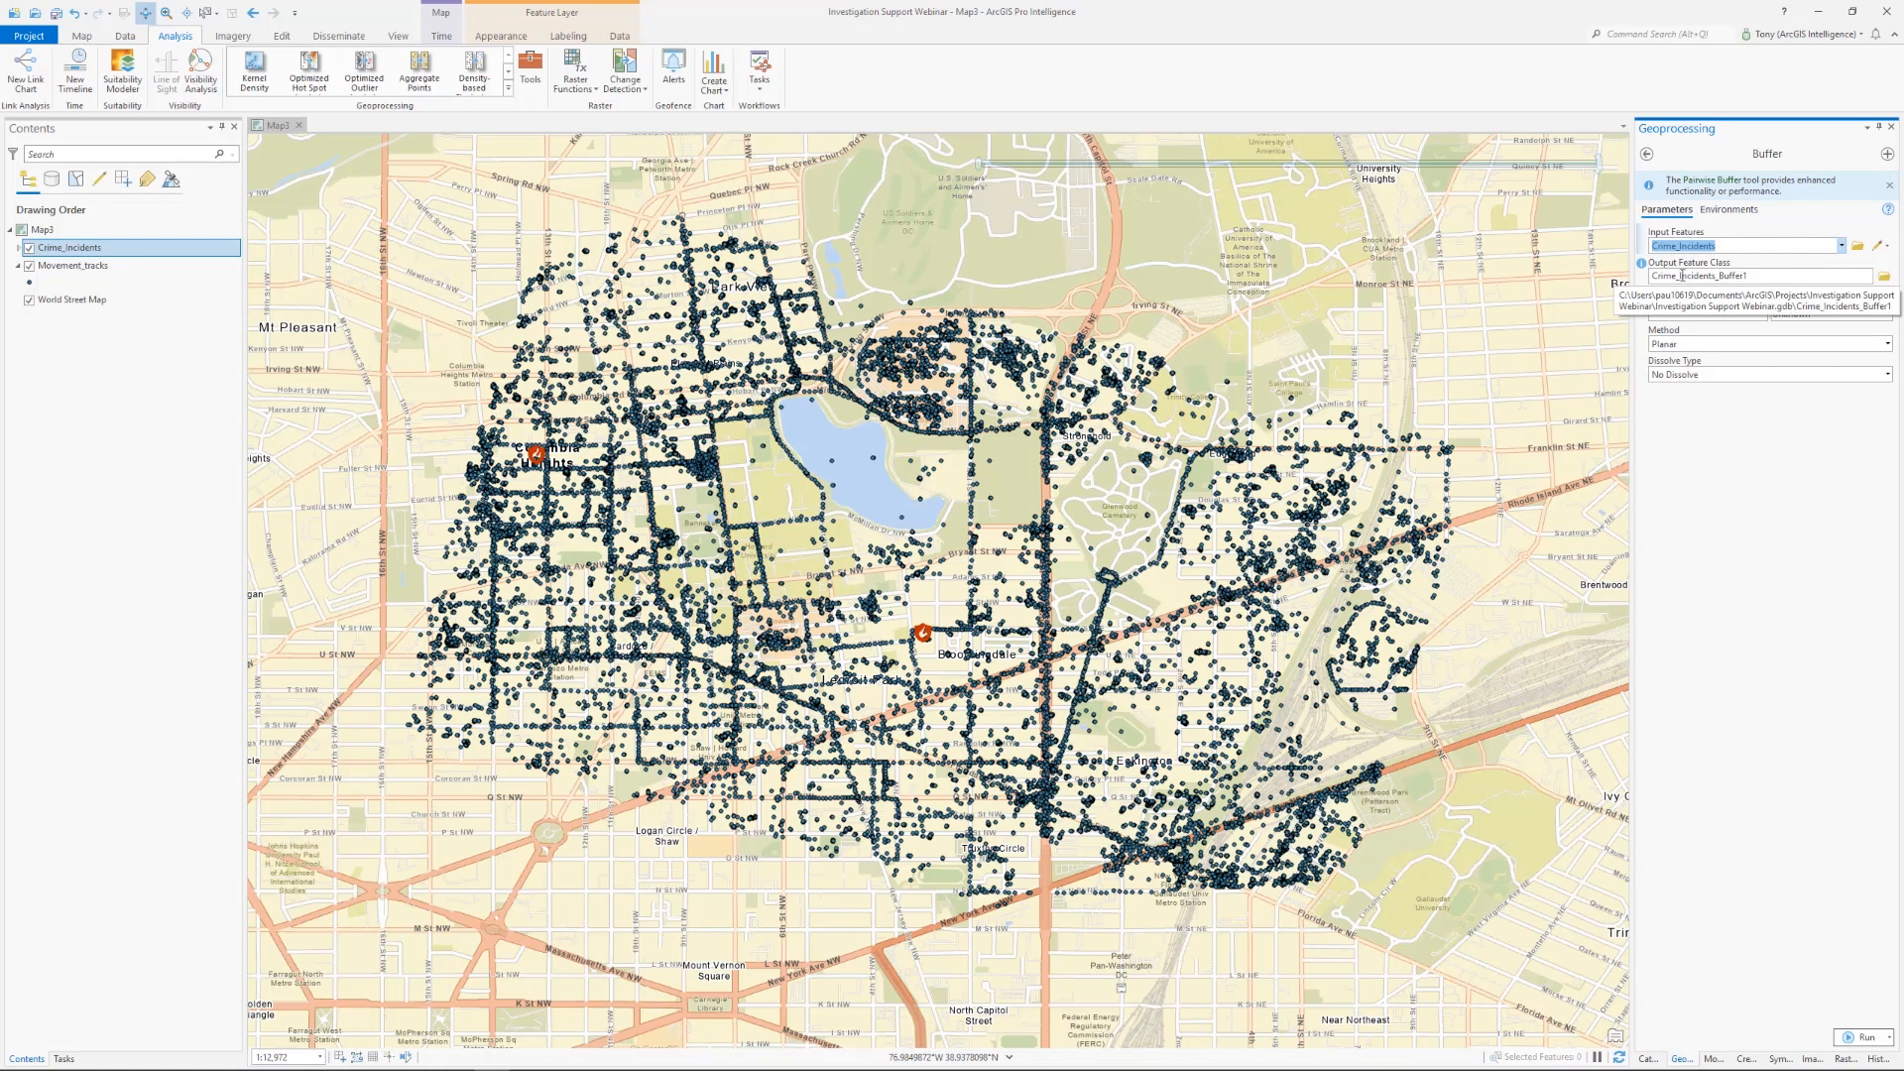
pyautogui.click(1812, 278)
pyautogui.click(1812, 278)
pyautogui.moveTo(1817, 275); pyautogui.dragTo(1877, 277)
pyautogui.click(1826, 275)
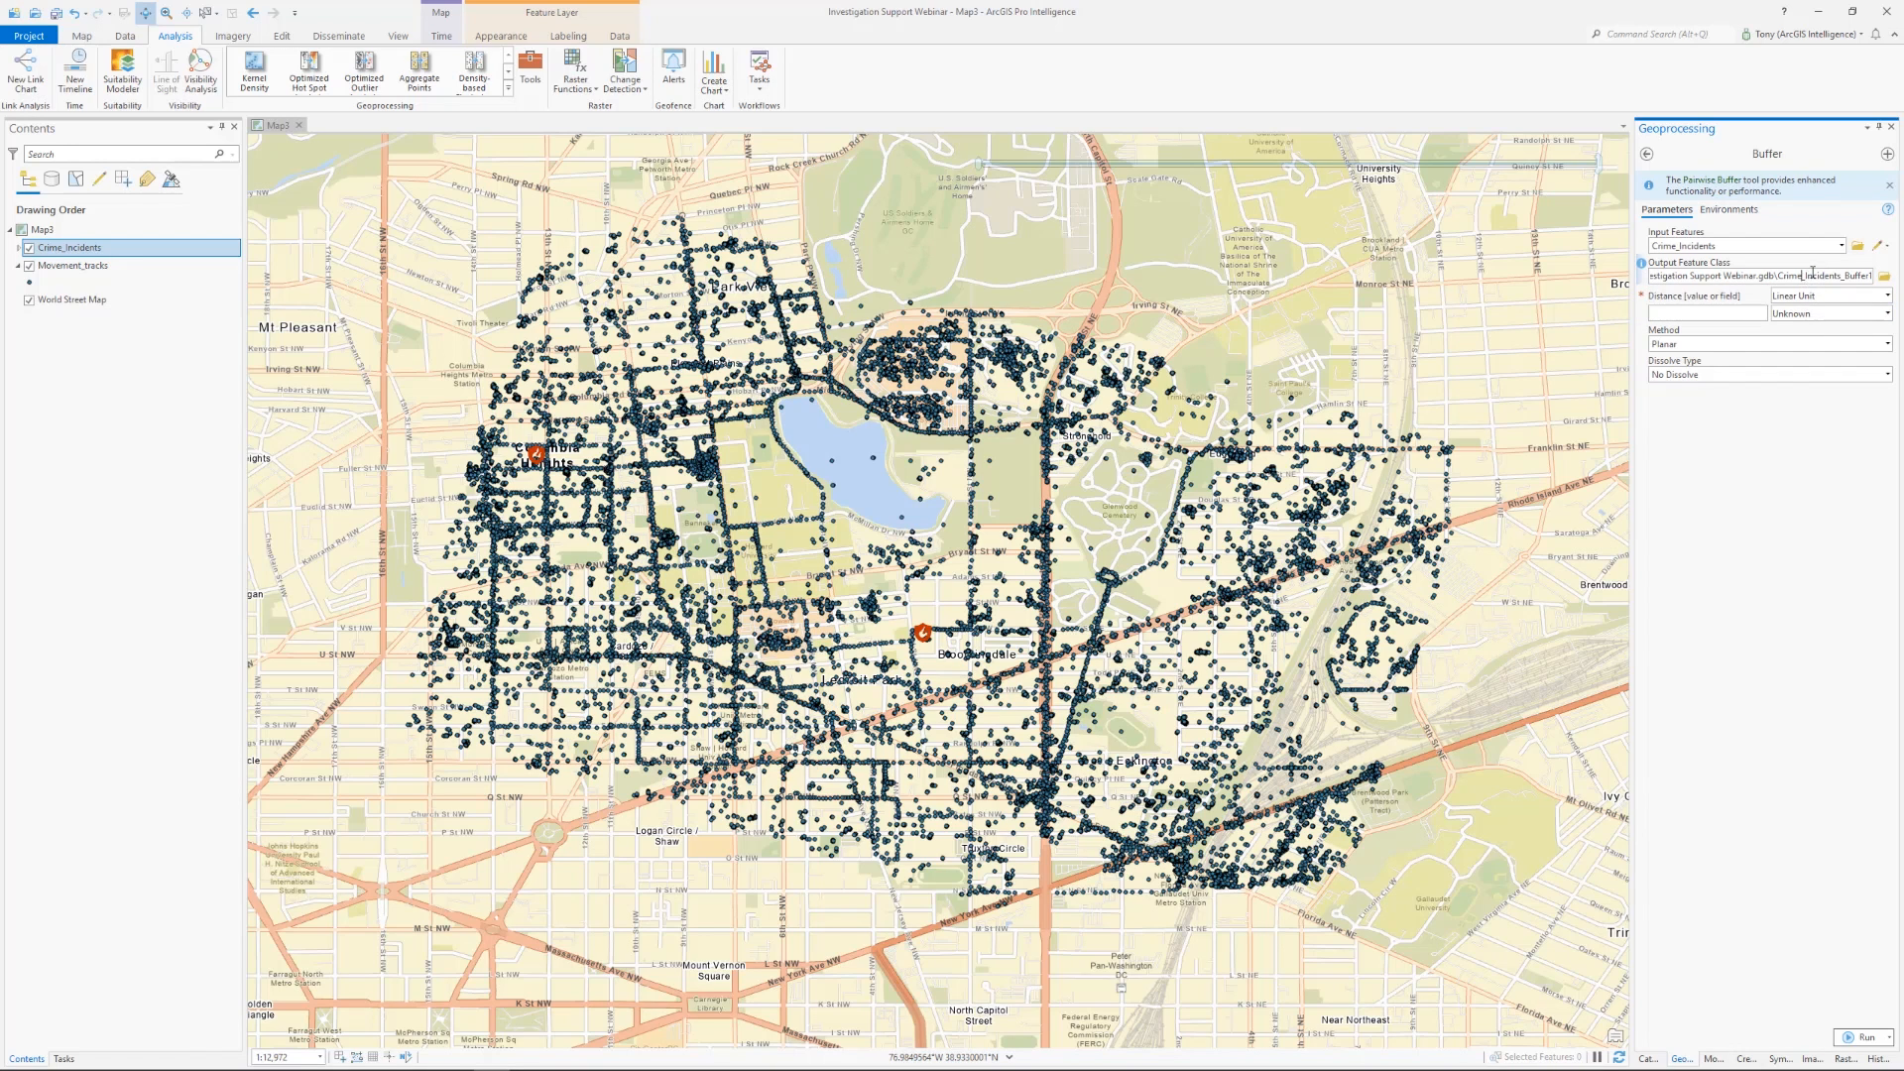
pyautogui.press('BackSpace')
pyautogui.press('BackSpace')
pyautogui.press('BackSpace')
pyautogui.press('BackSpace')
pyautogui.press('BackSpace')
pyautogui.write('Arson')
# Set the buffer distance value to 50 with a linear unit, name the output Arson_Incidents_Buffer, and run the tool
pyautogui.click(1730, 315)
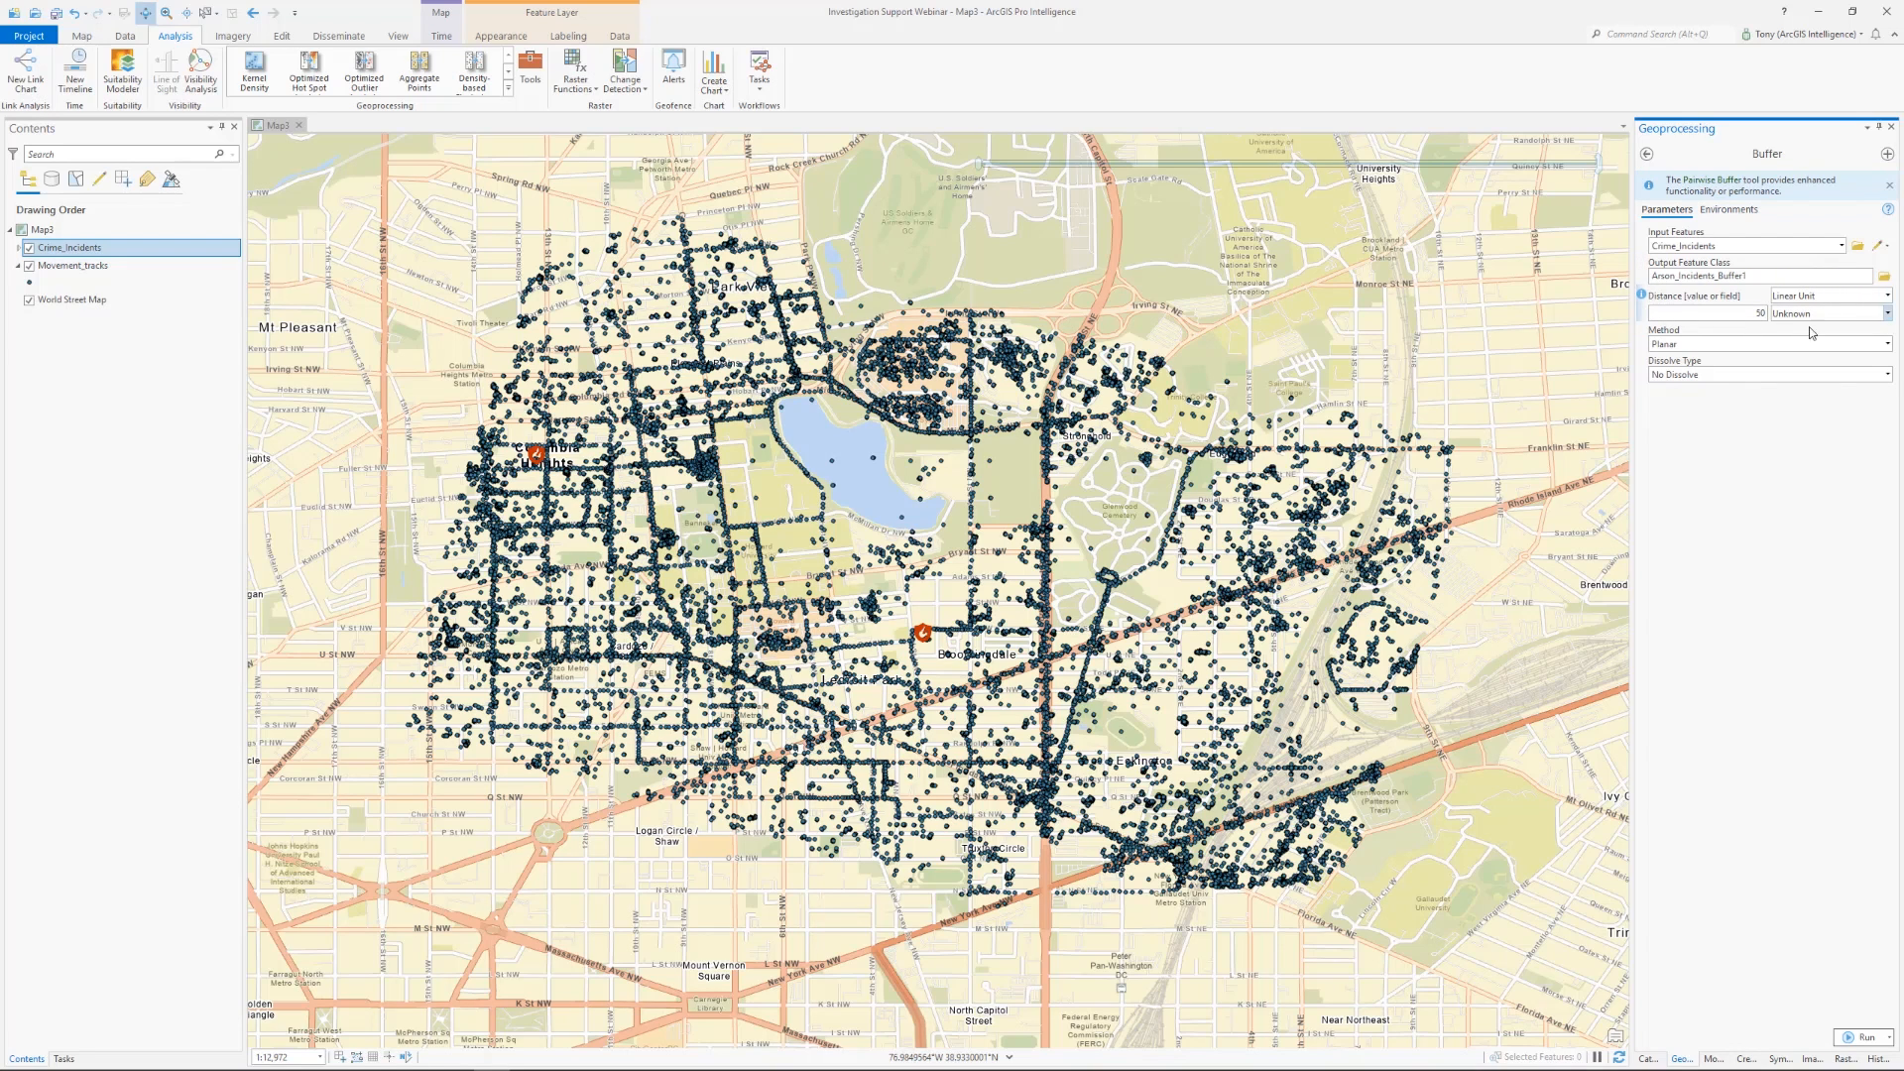
pyautogui.click(1887, 314)
pyautogui.click(1842, 345)
pyautogui.click(1774, 275)
pyautogui.click(1862, 1036)
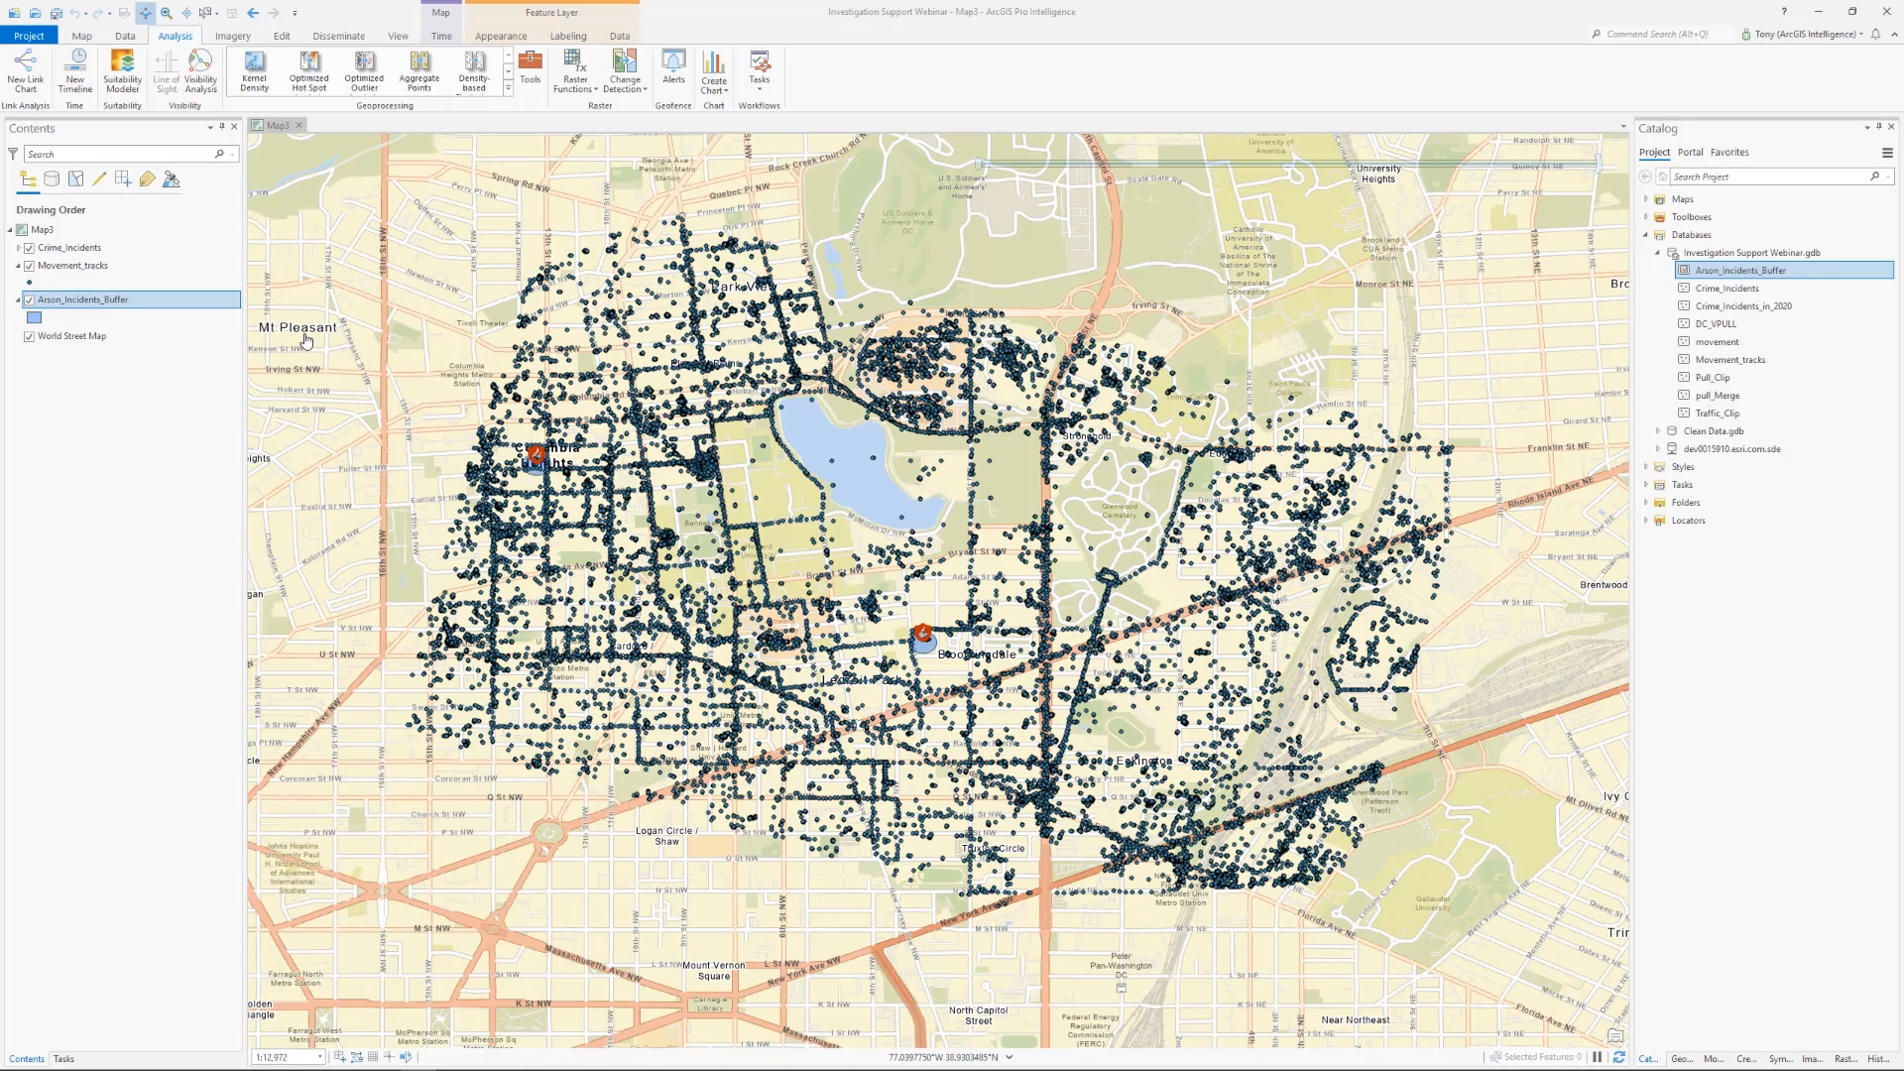
# Review the time properties of the Movement_tracks layer
pyautogui.click(105, 266)
pyautogui.rightClick(101, 267)
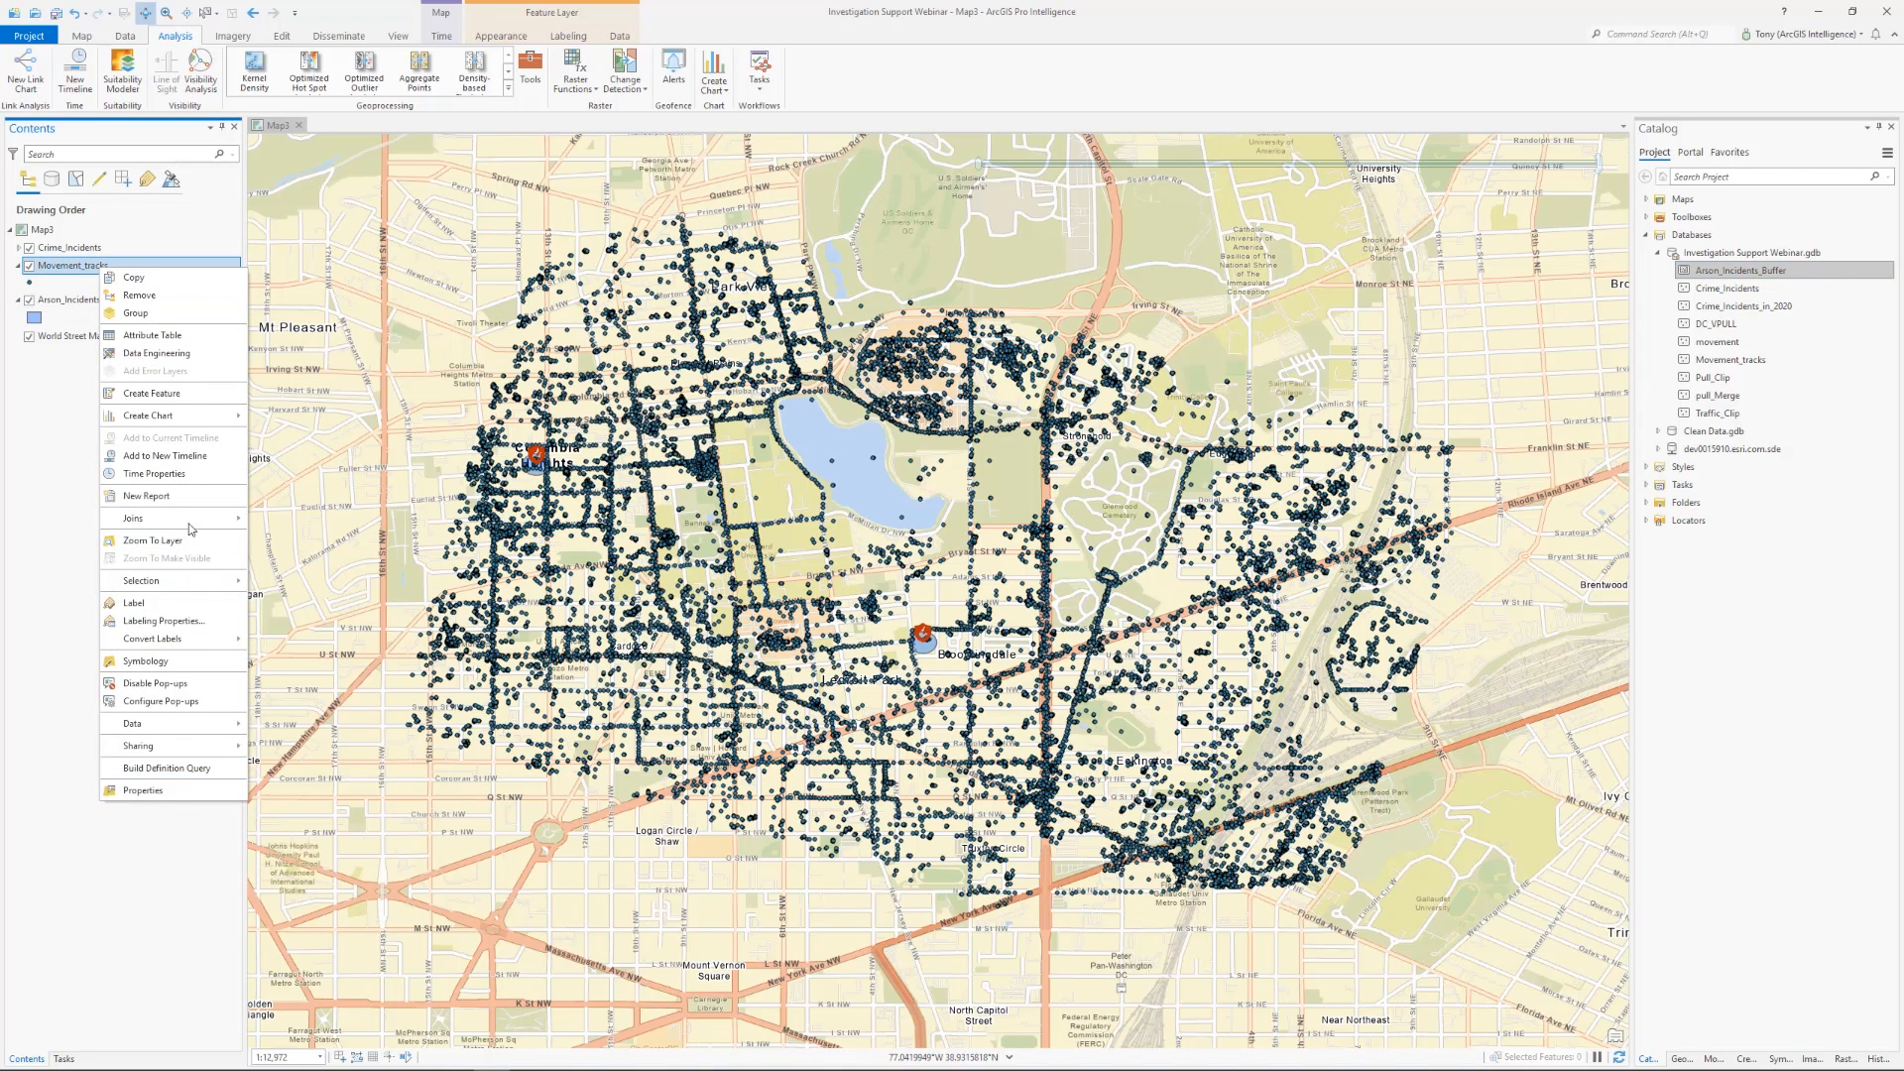
pyautogui.click(181, 475)
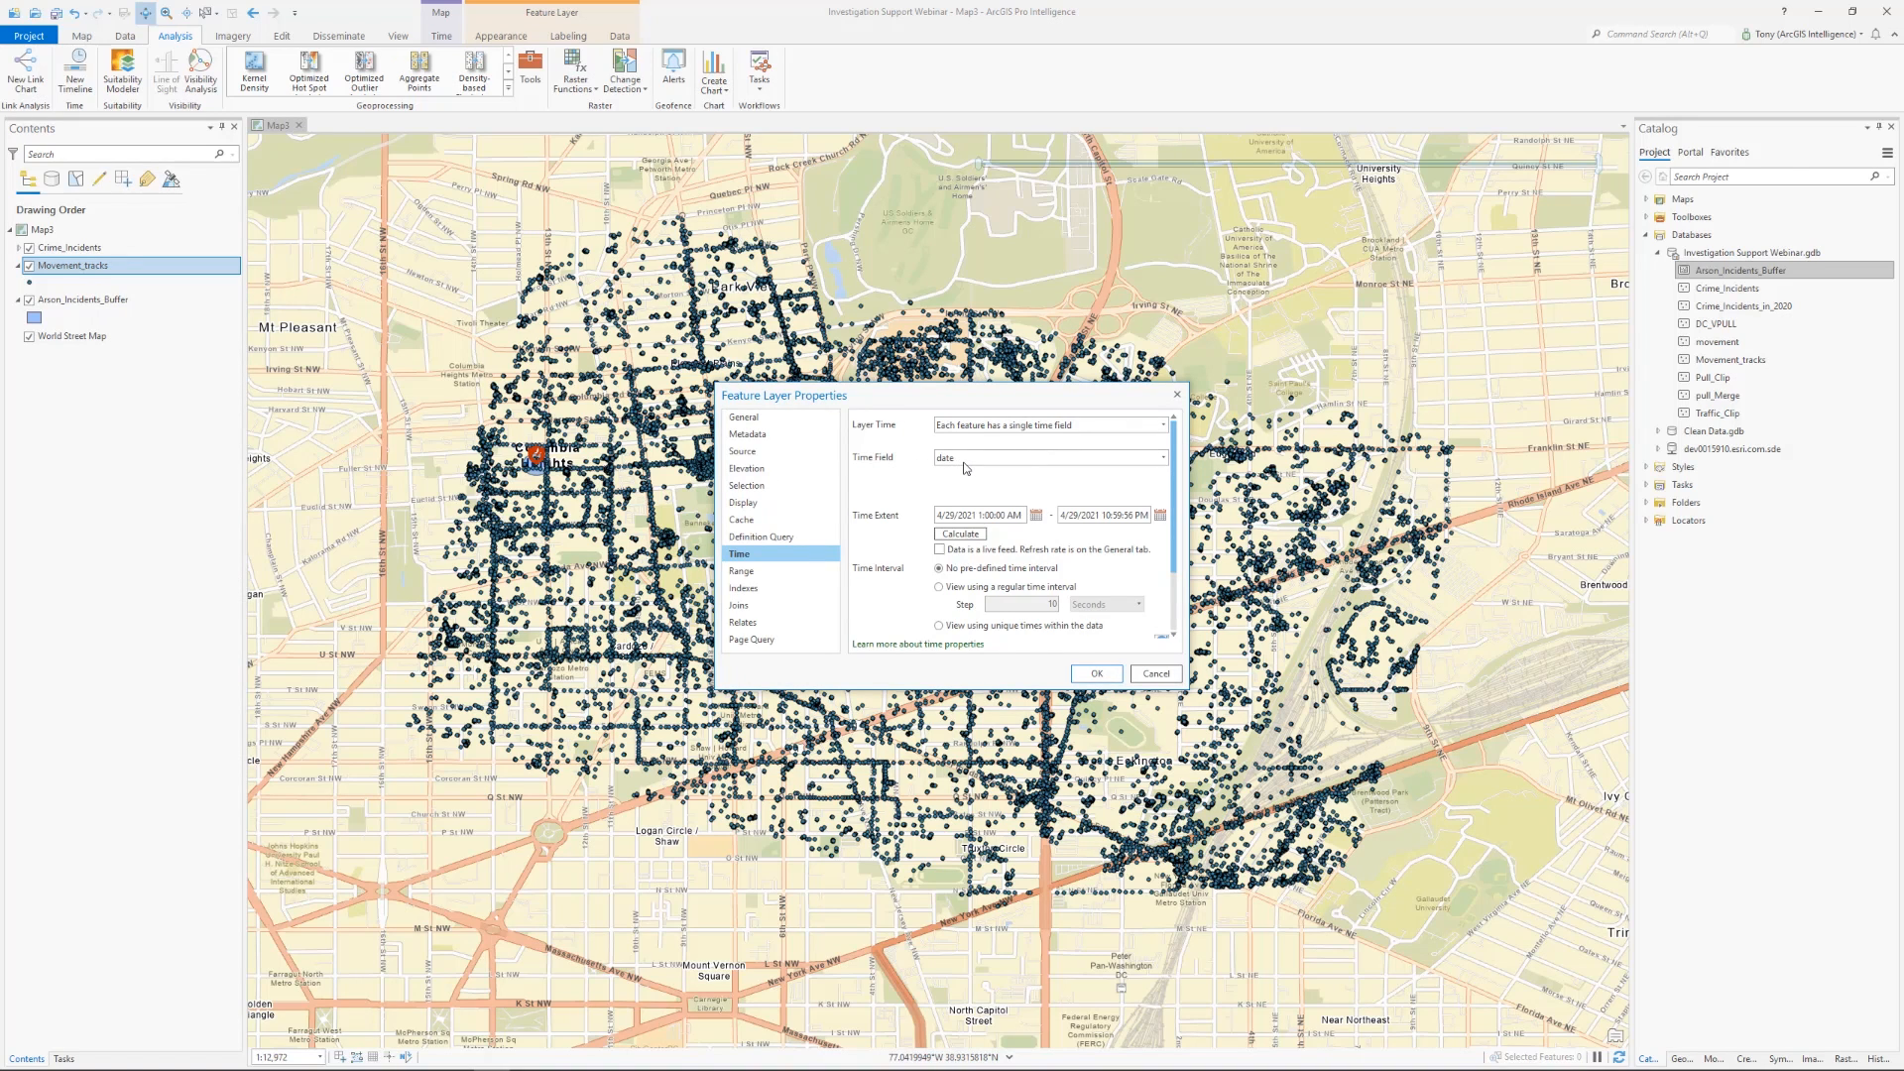
pyautogui.click(1097, 674)
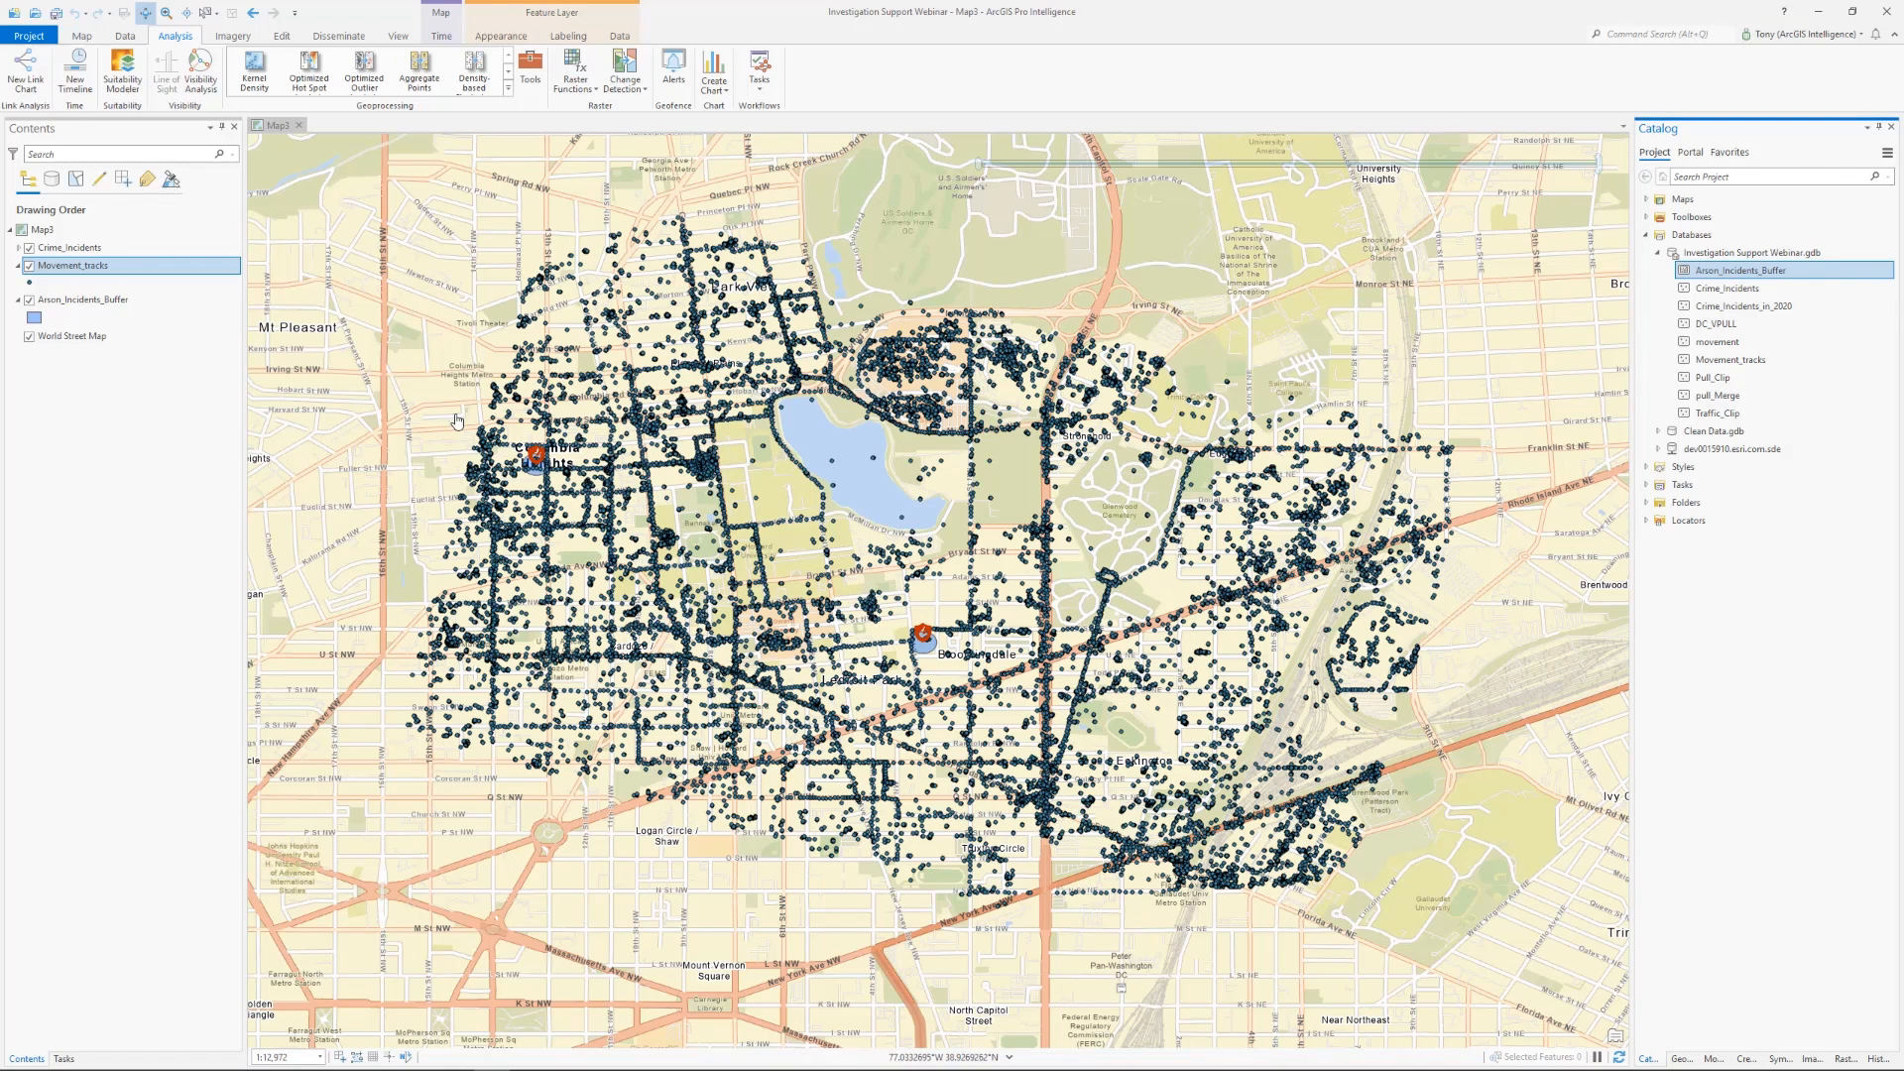
# Enable time on the Arson_Incidents_Buffer layer so each feature has a single time field, using REPORT_DATE
pyautogui.rightClick(104, 301)
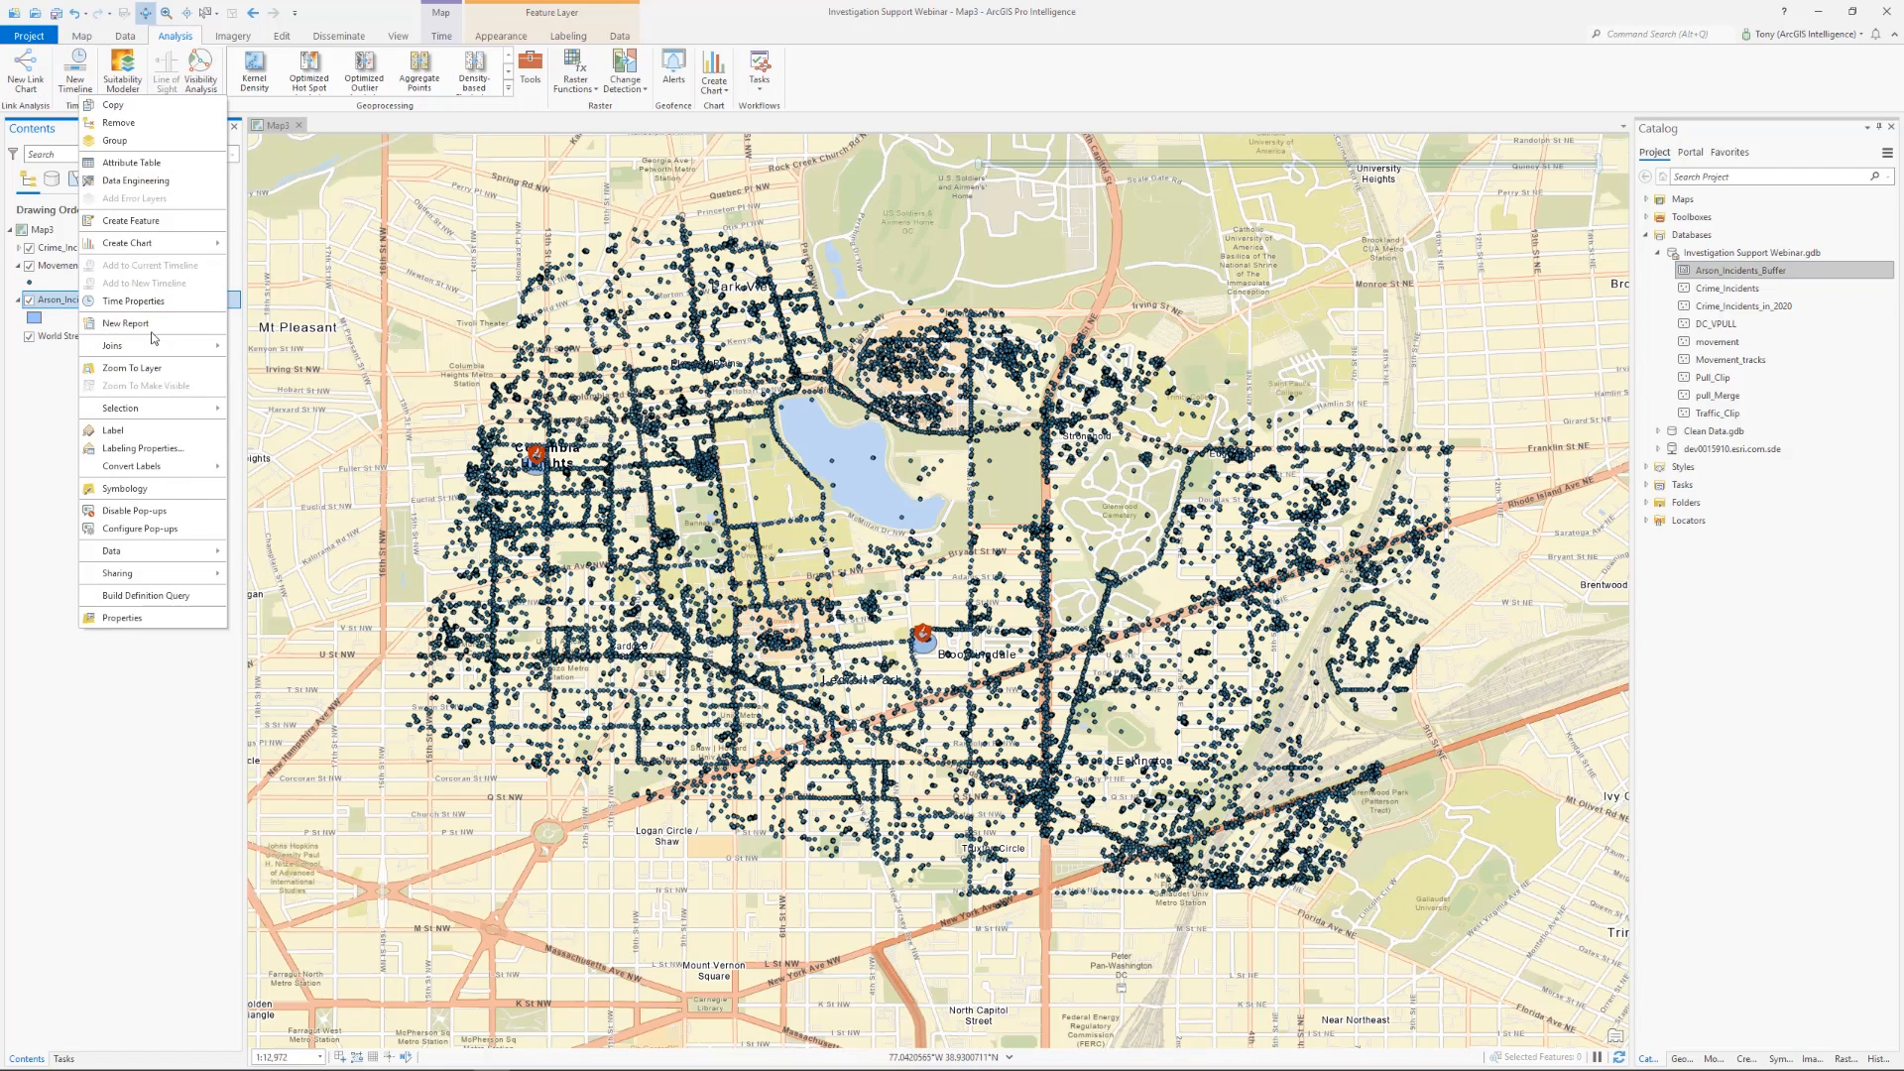
pyautogui.click(167, 302)
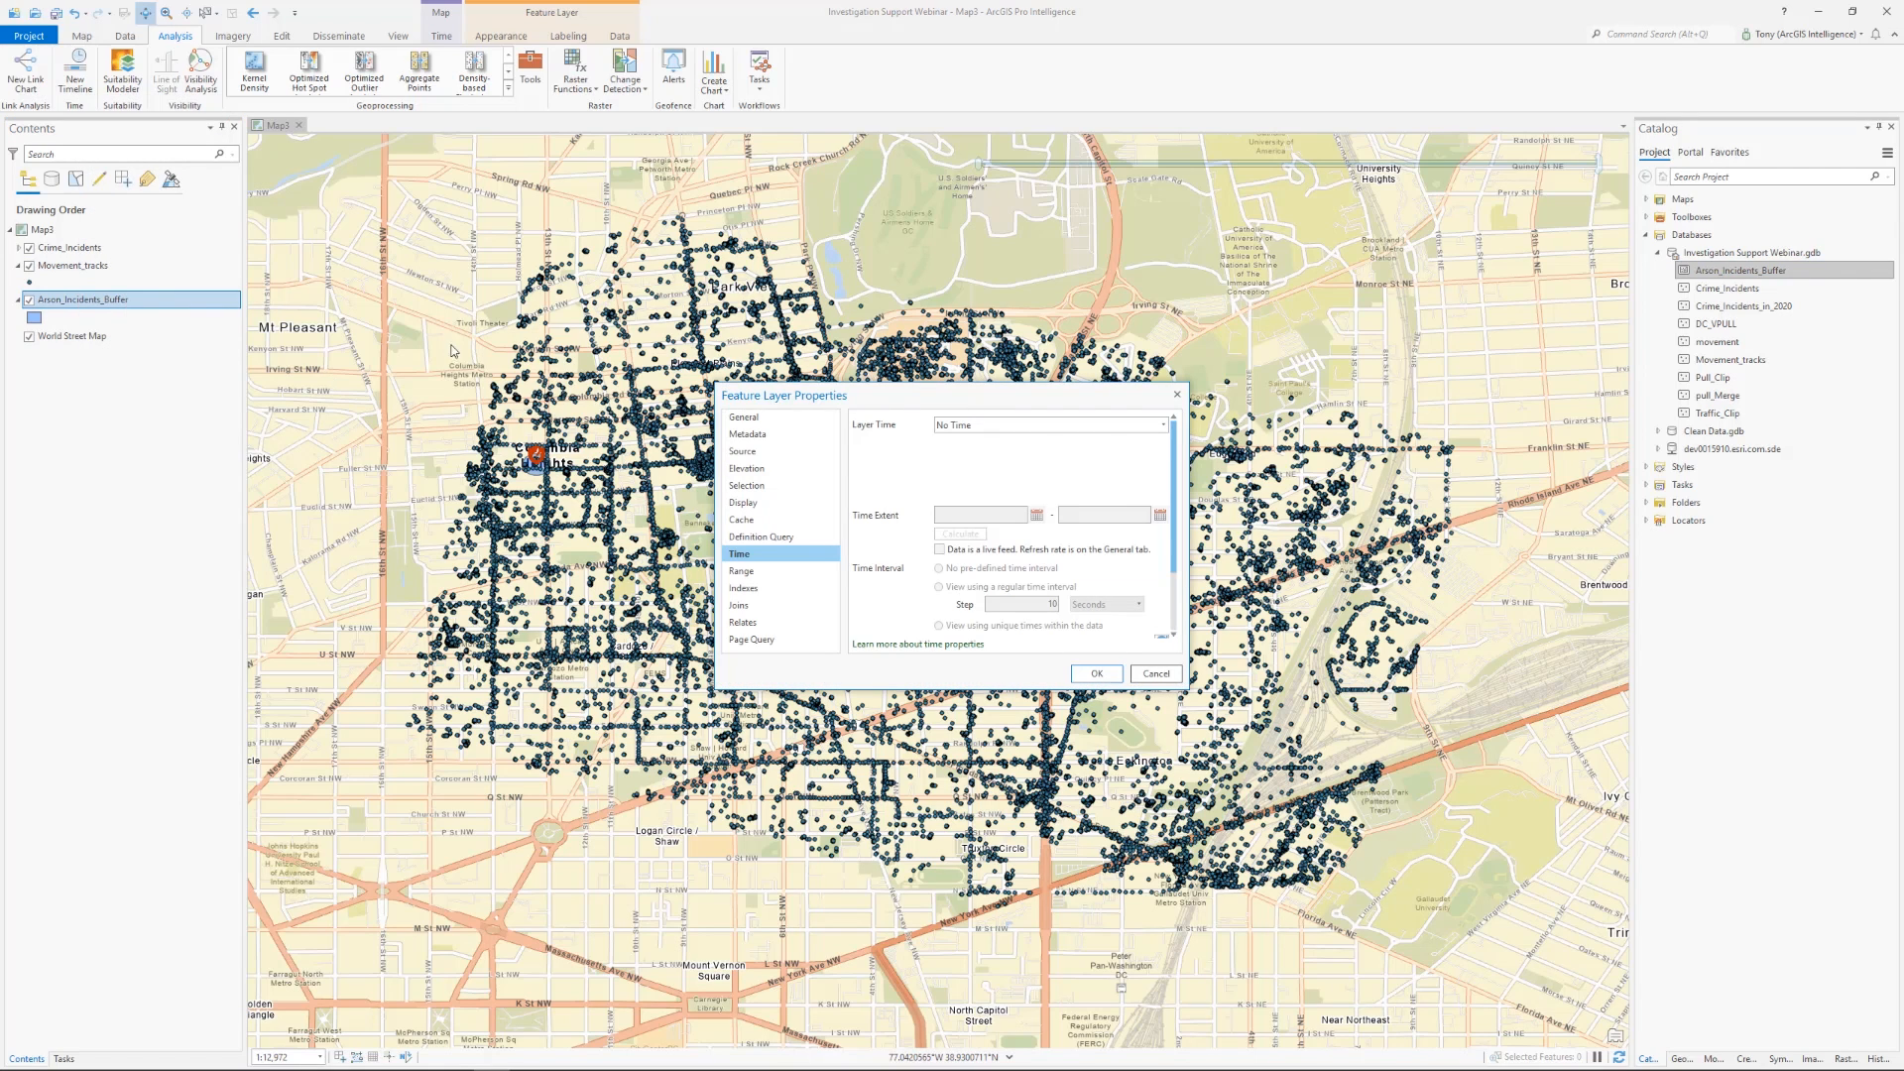
pyautogui.click(1162, 425)
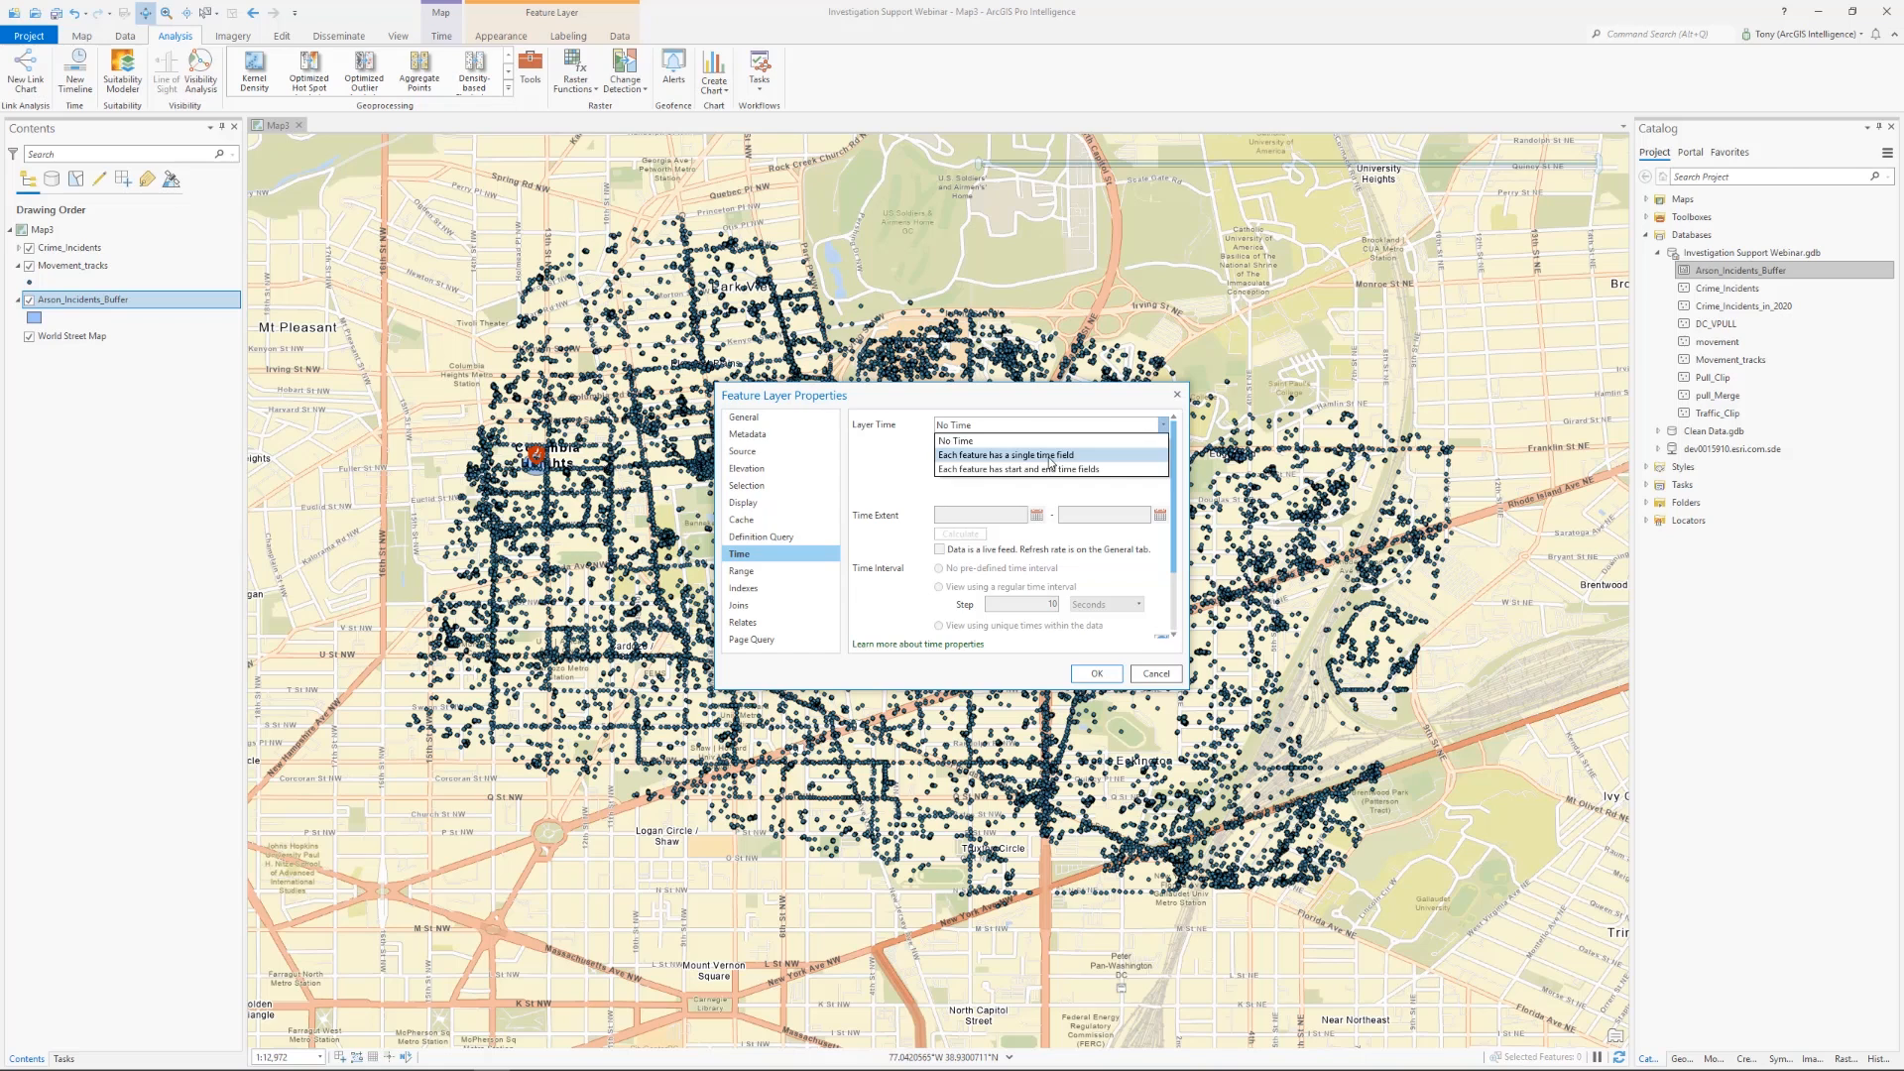
pyautogui.click(1050, 458)
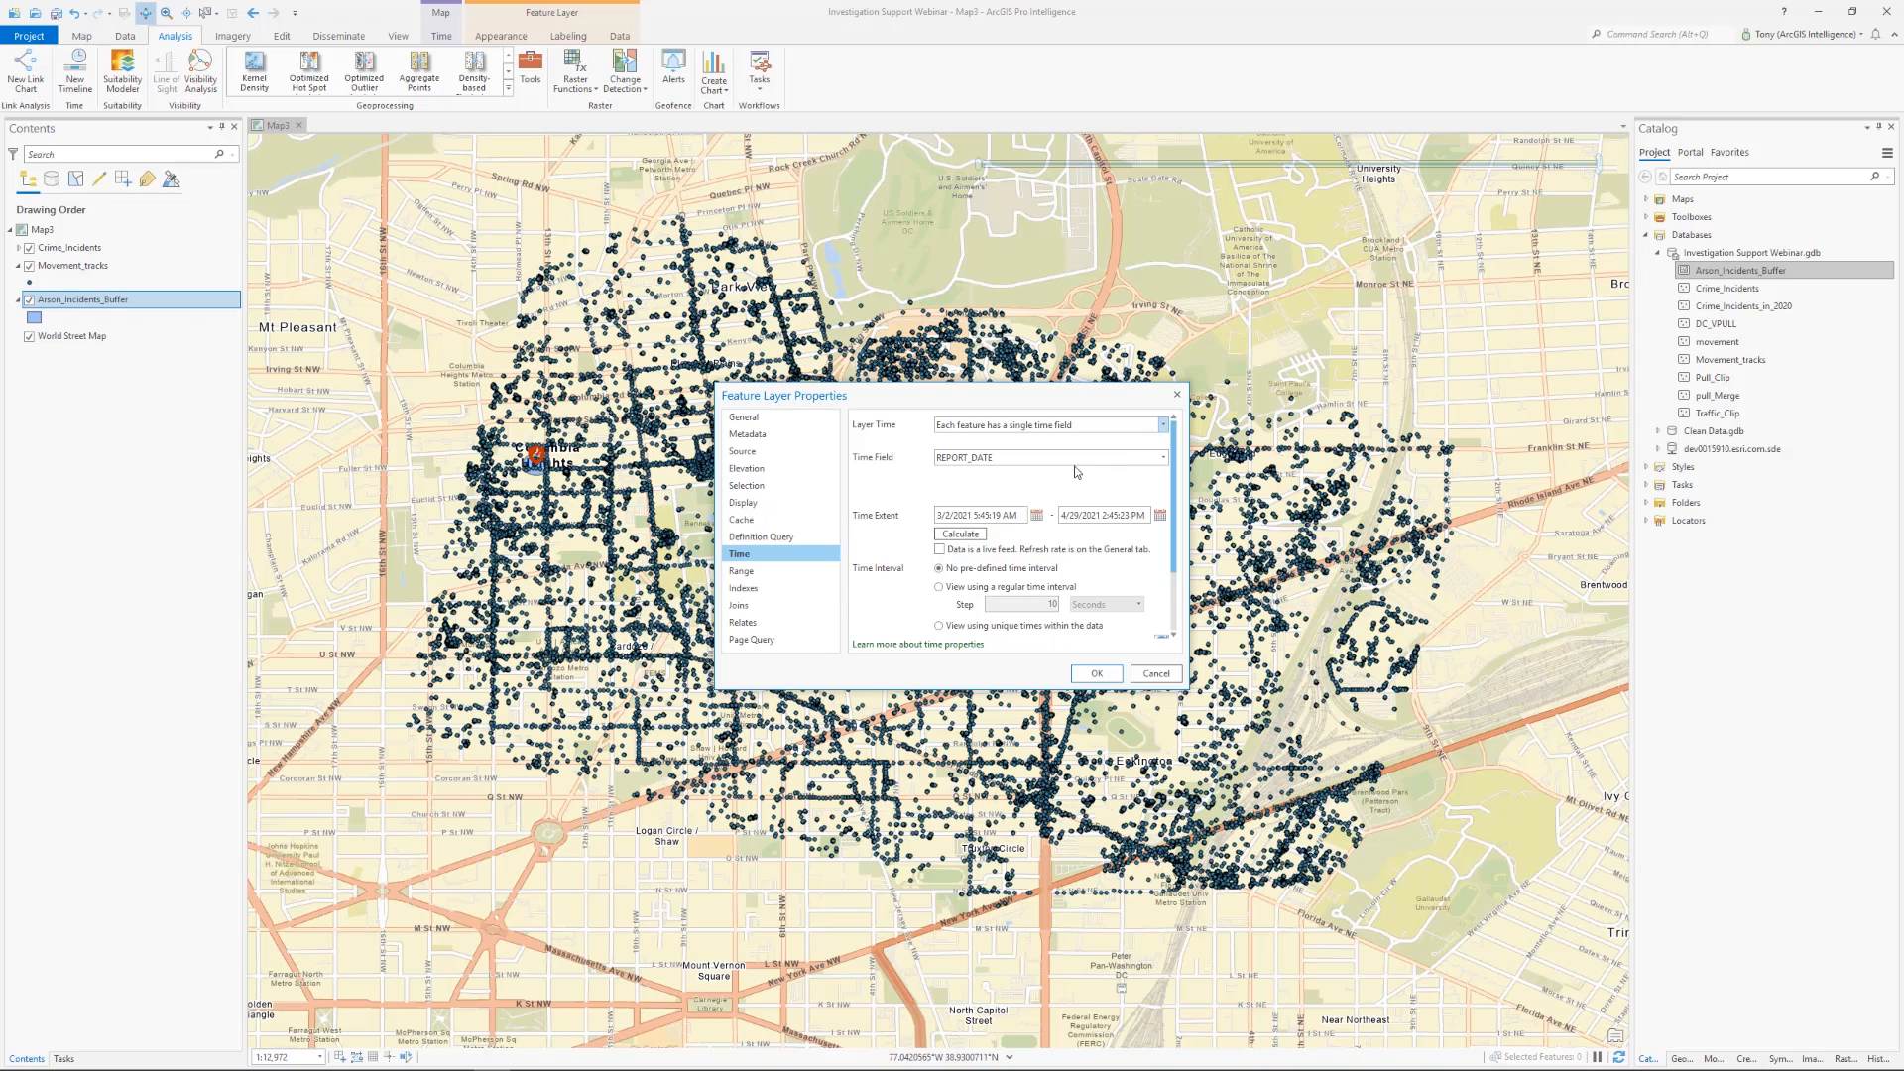
pyautogui.click(1093, 675)
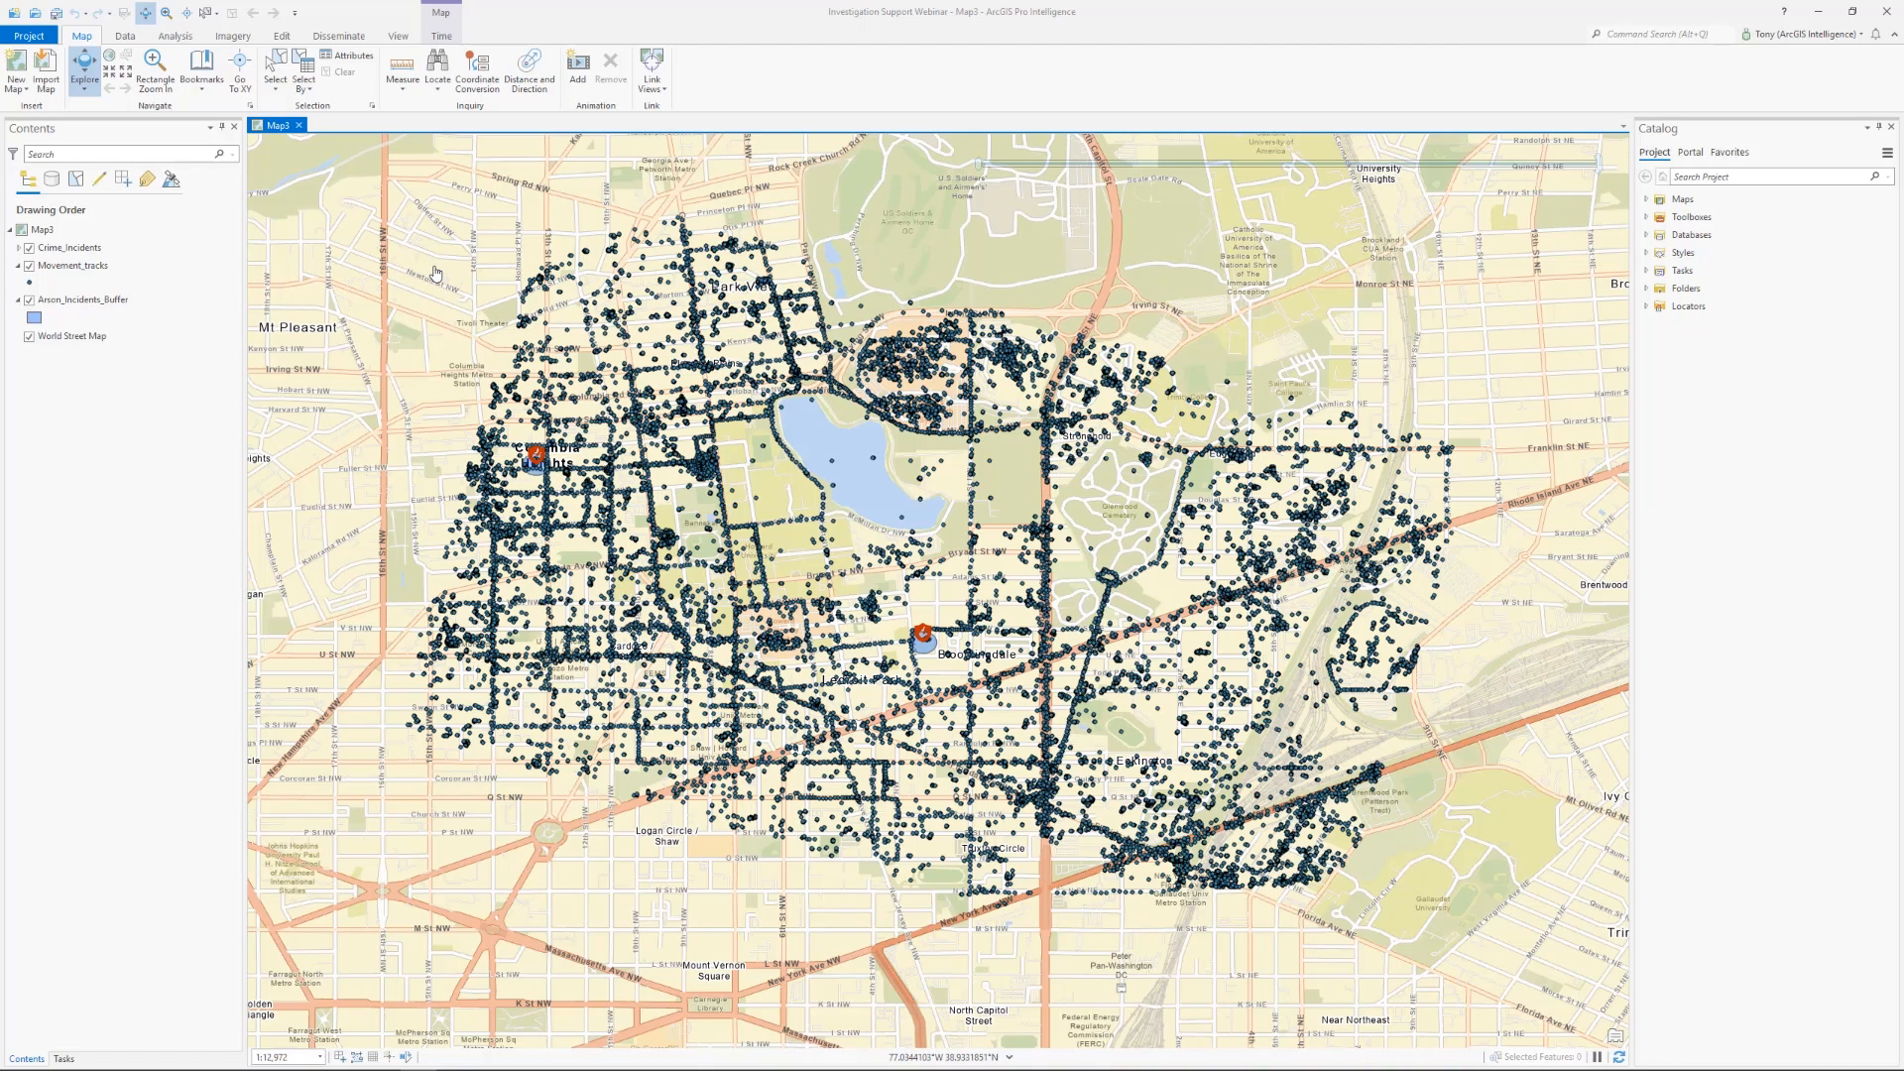
# Set up the Compare Areas tool with Movement_tracks as input points and Arson_Incidents_Buffer as input areas
pyautogui.click(178, 36)
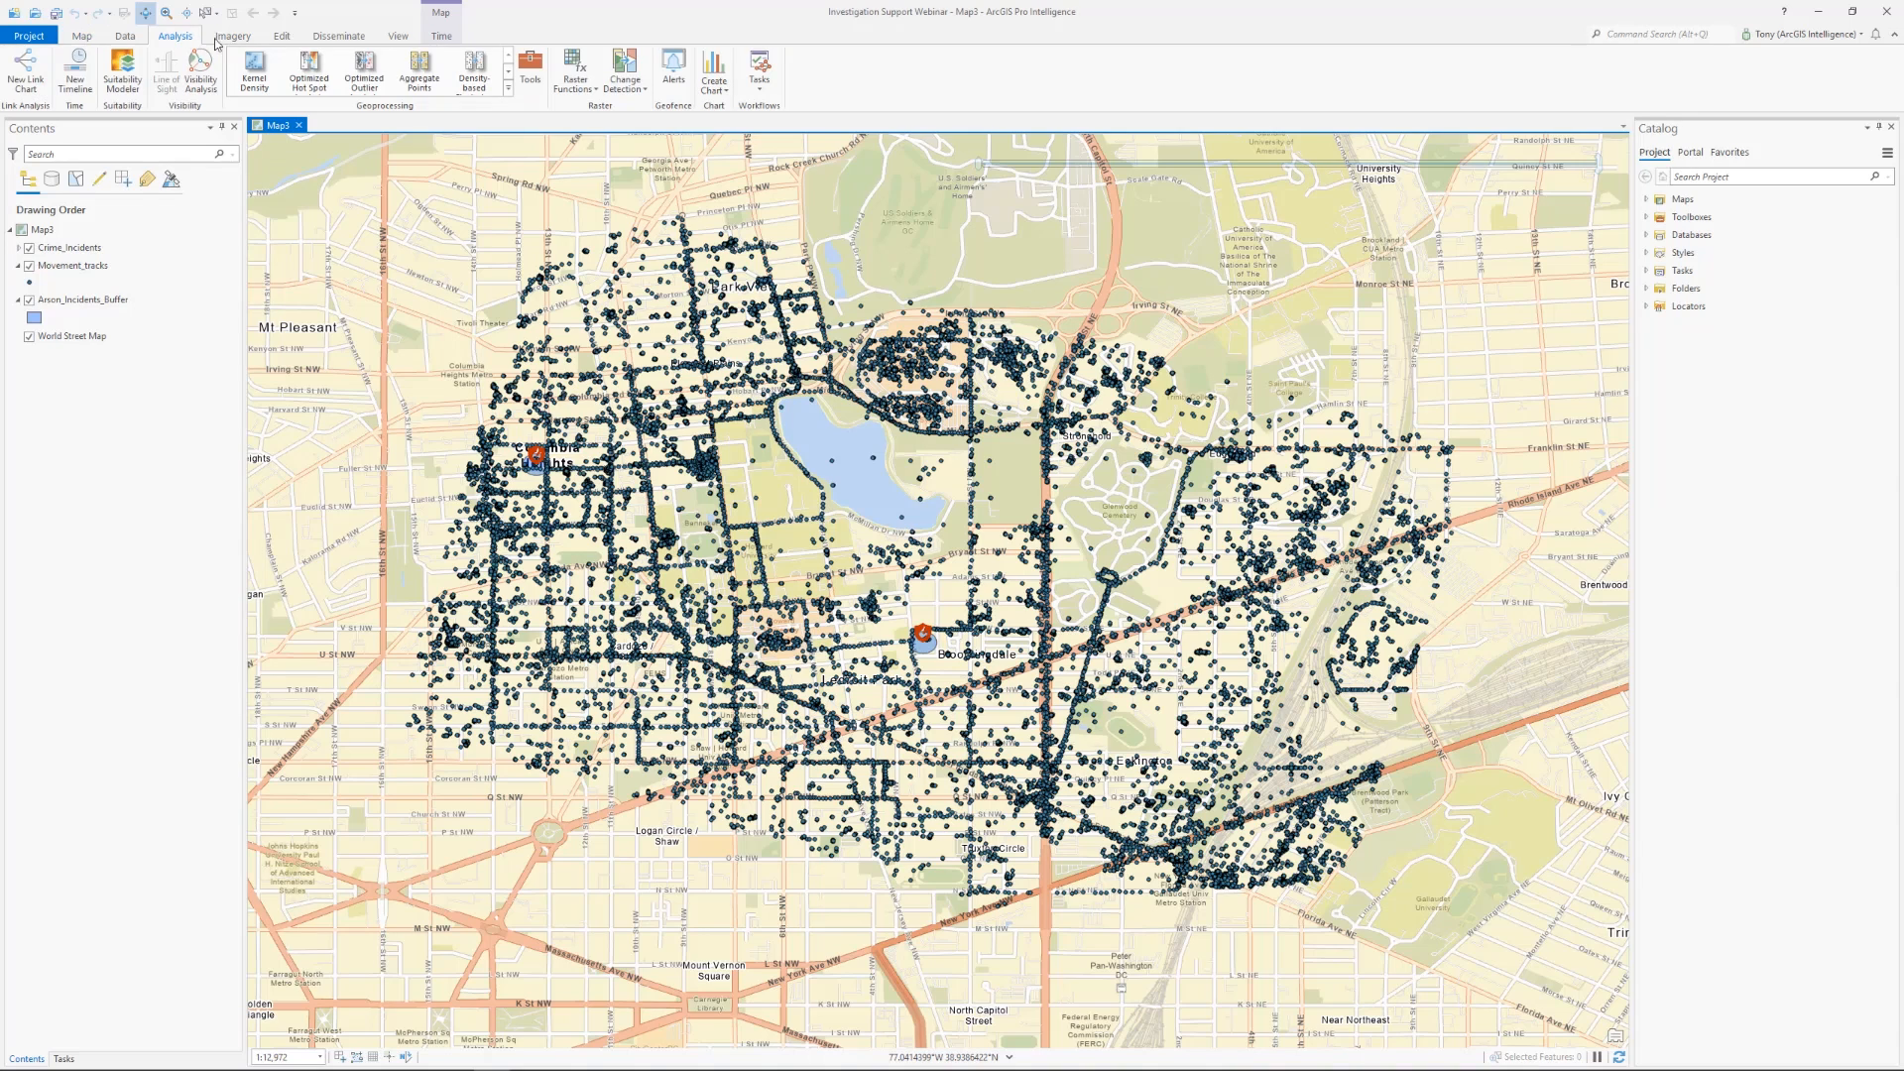
pyautogui.click(508, 88)
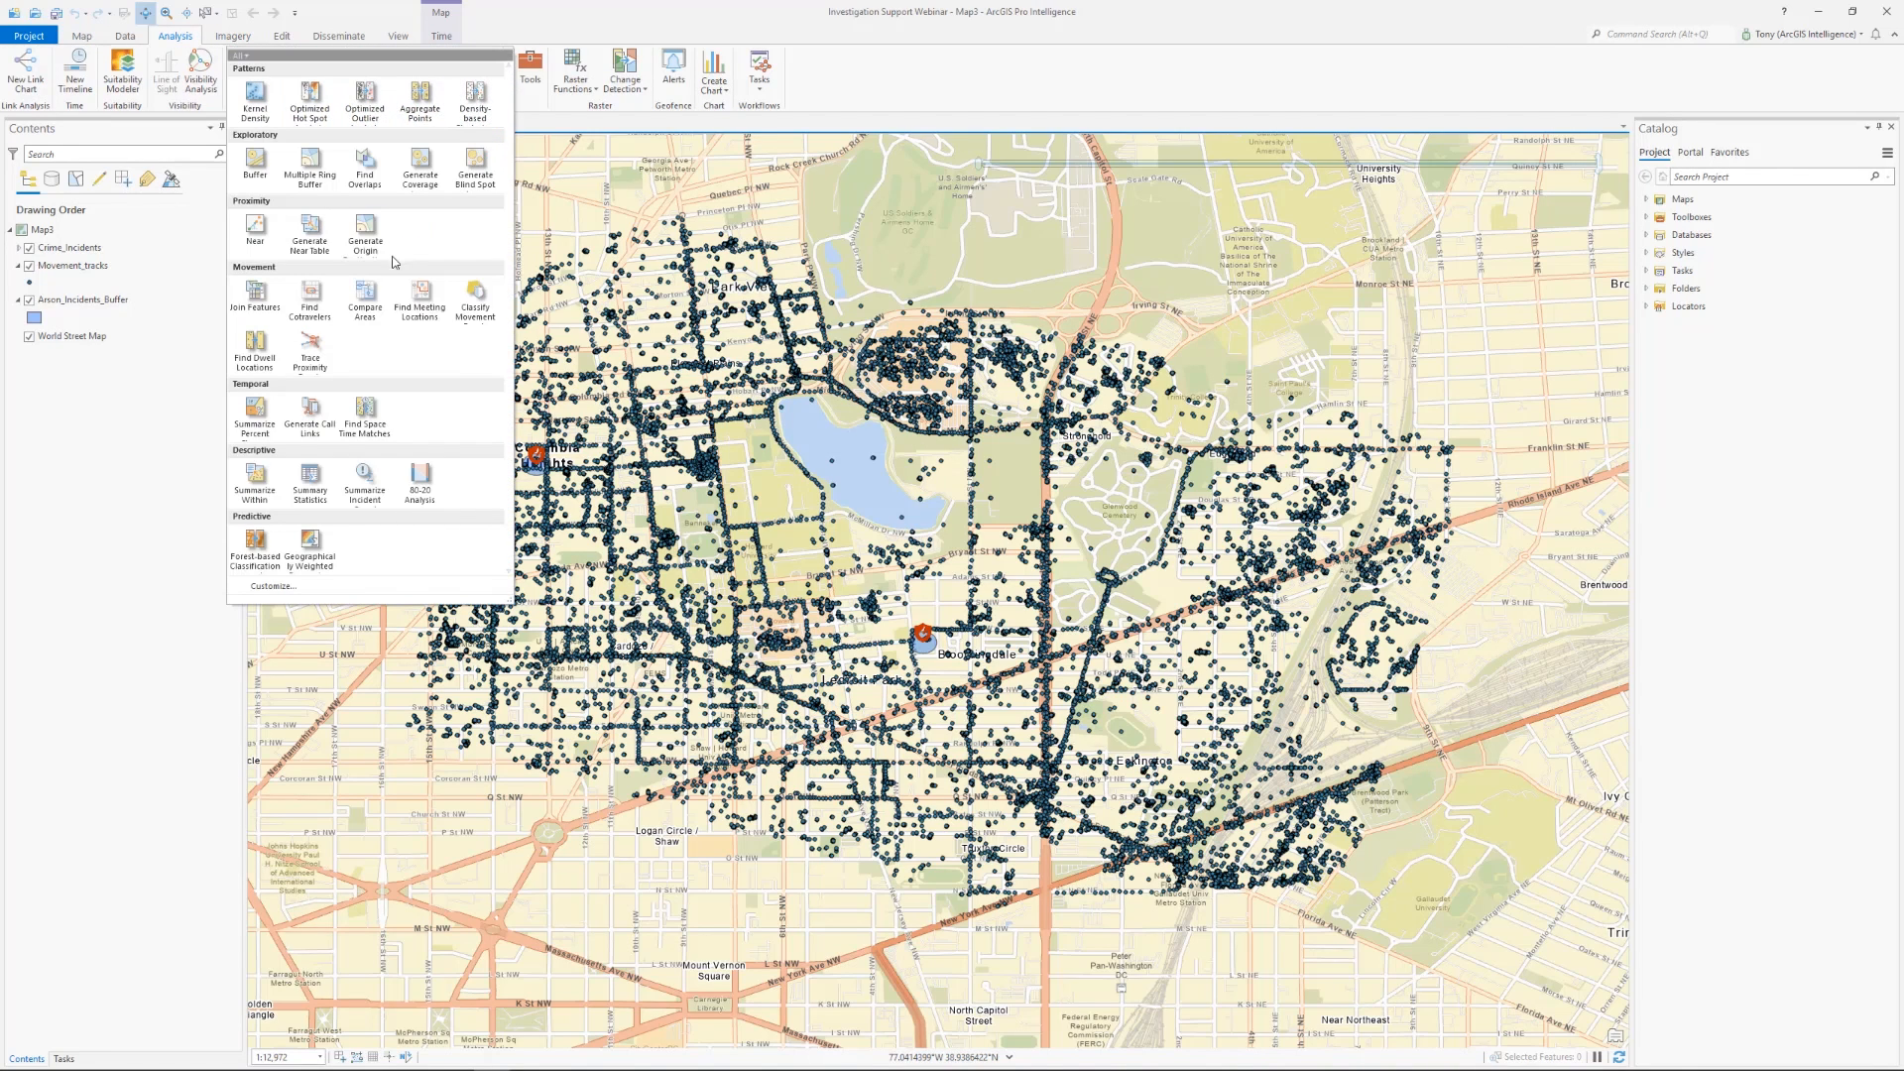
pyautogui.click(368, 306)
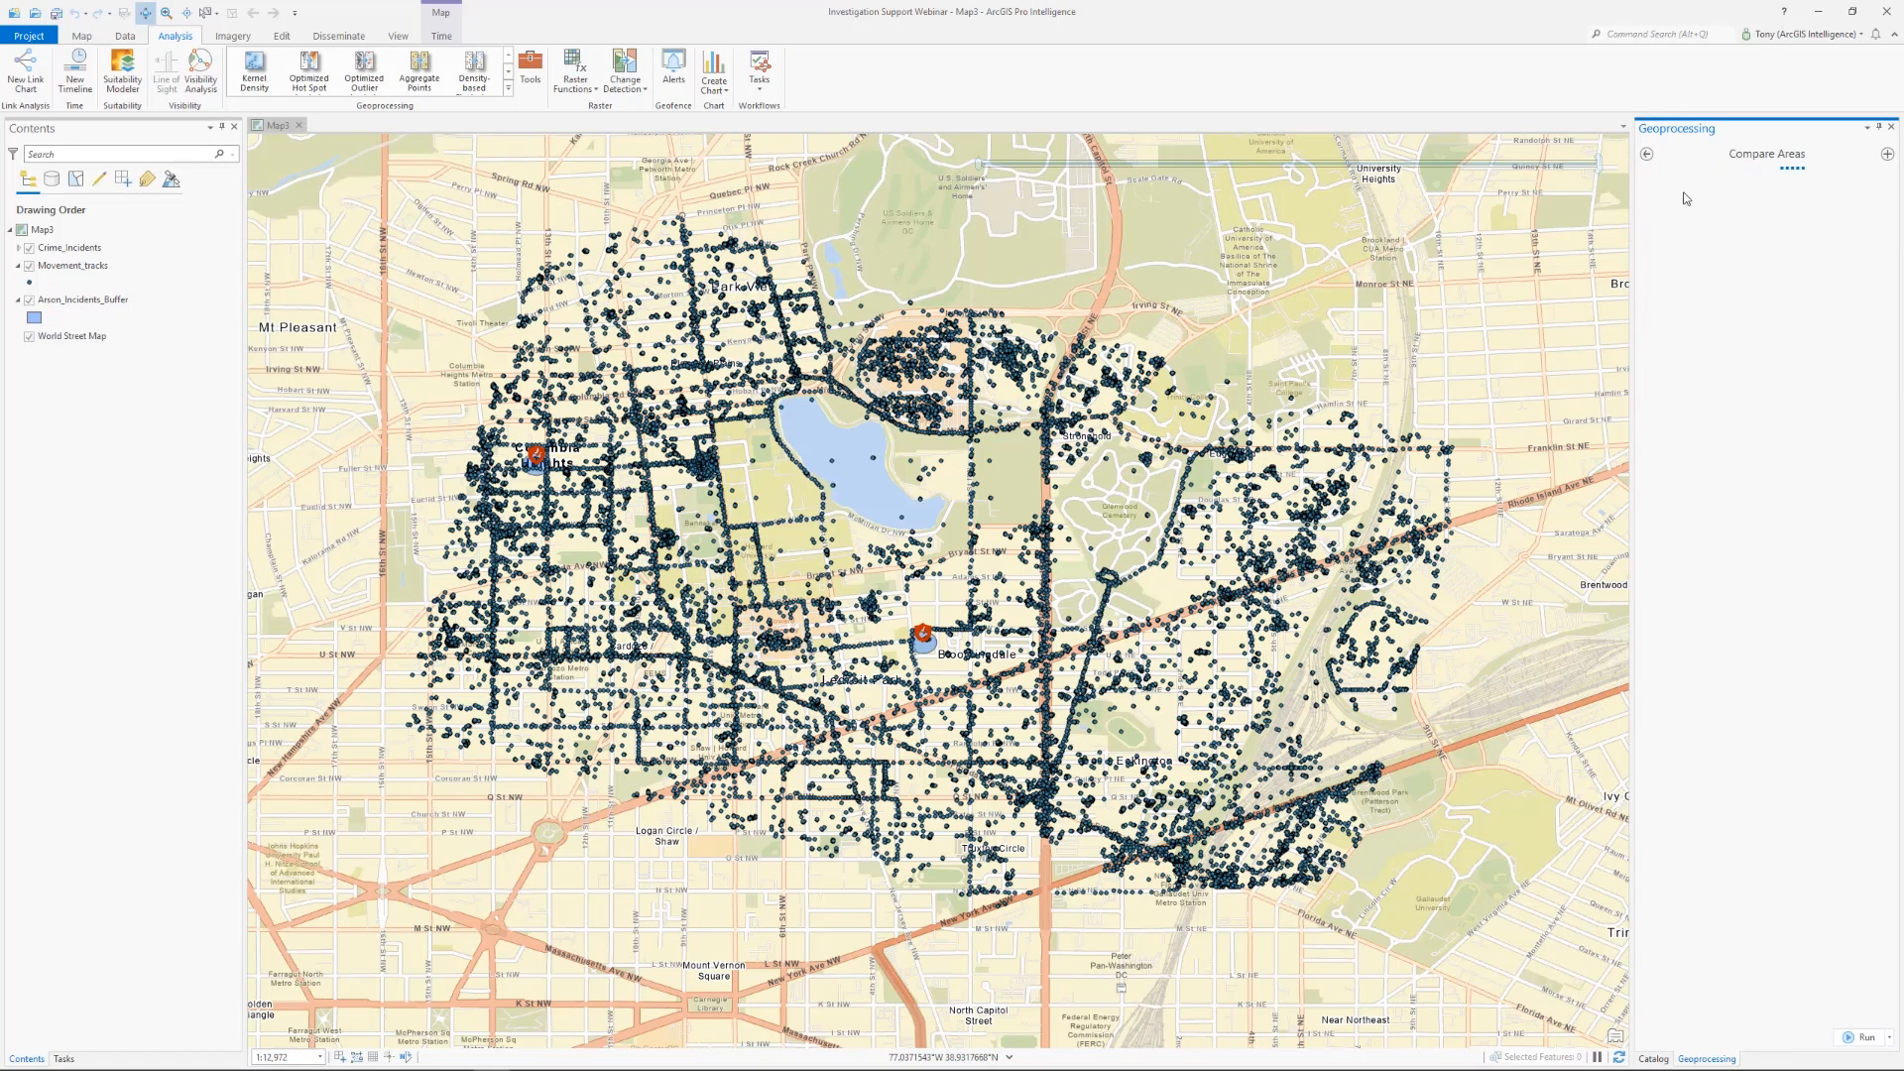
pyautogui.click(1868, 216)
pyautogui.click(1783, 248)
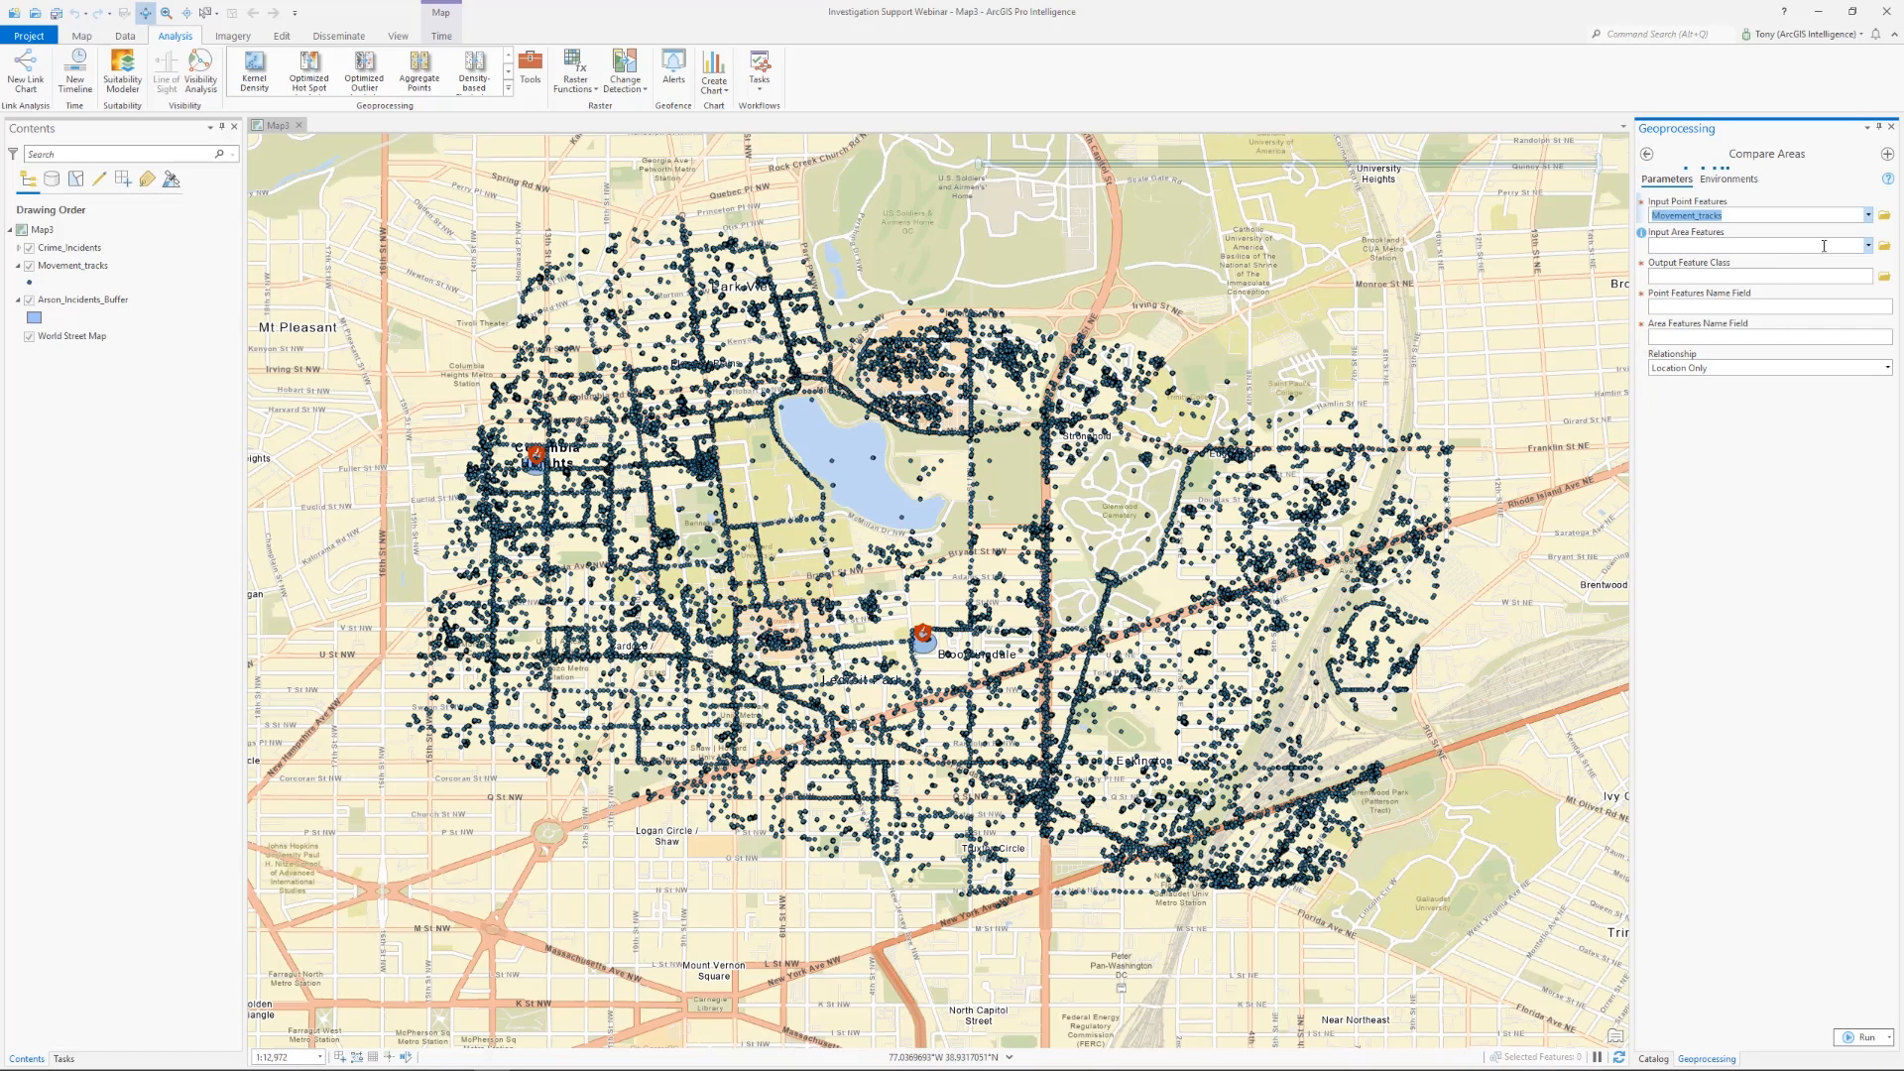
pyautogui.click(1871, 245)
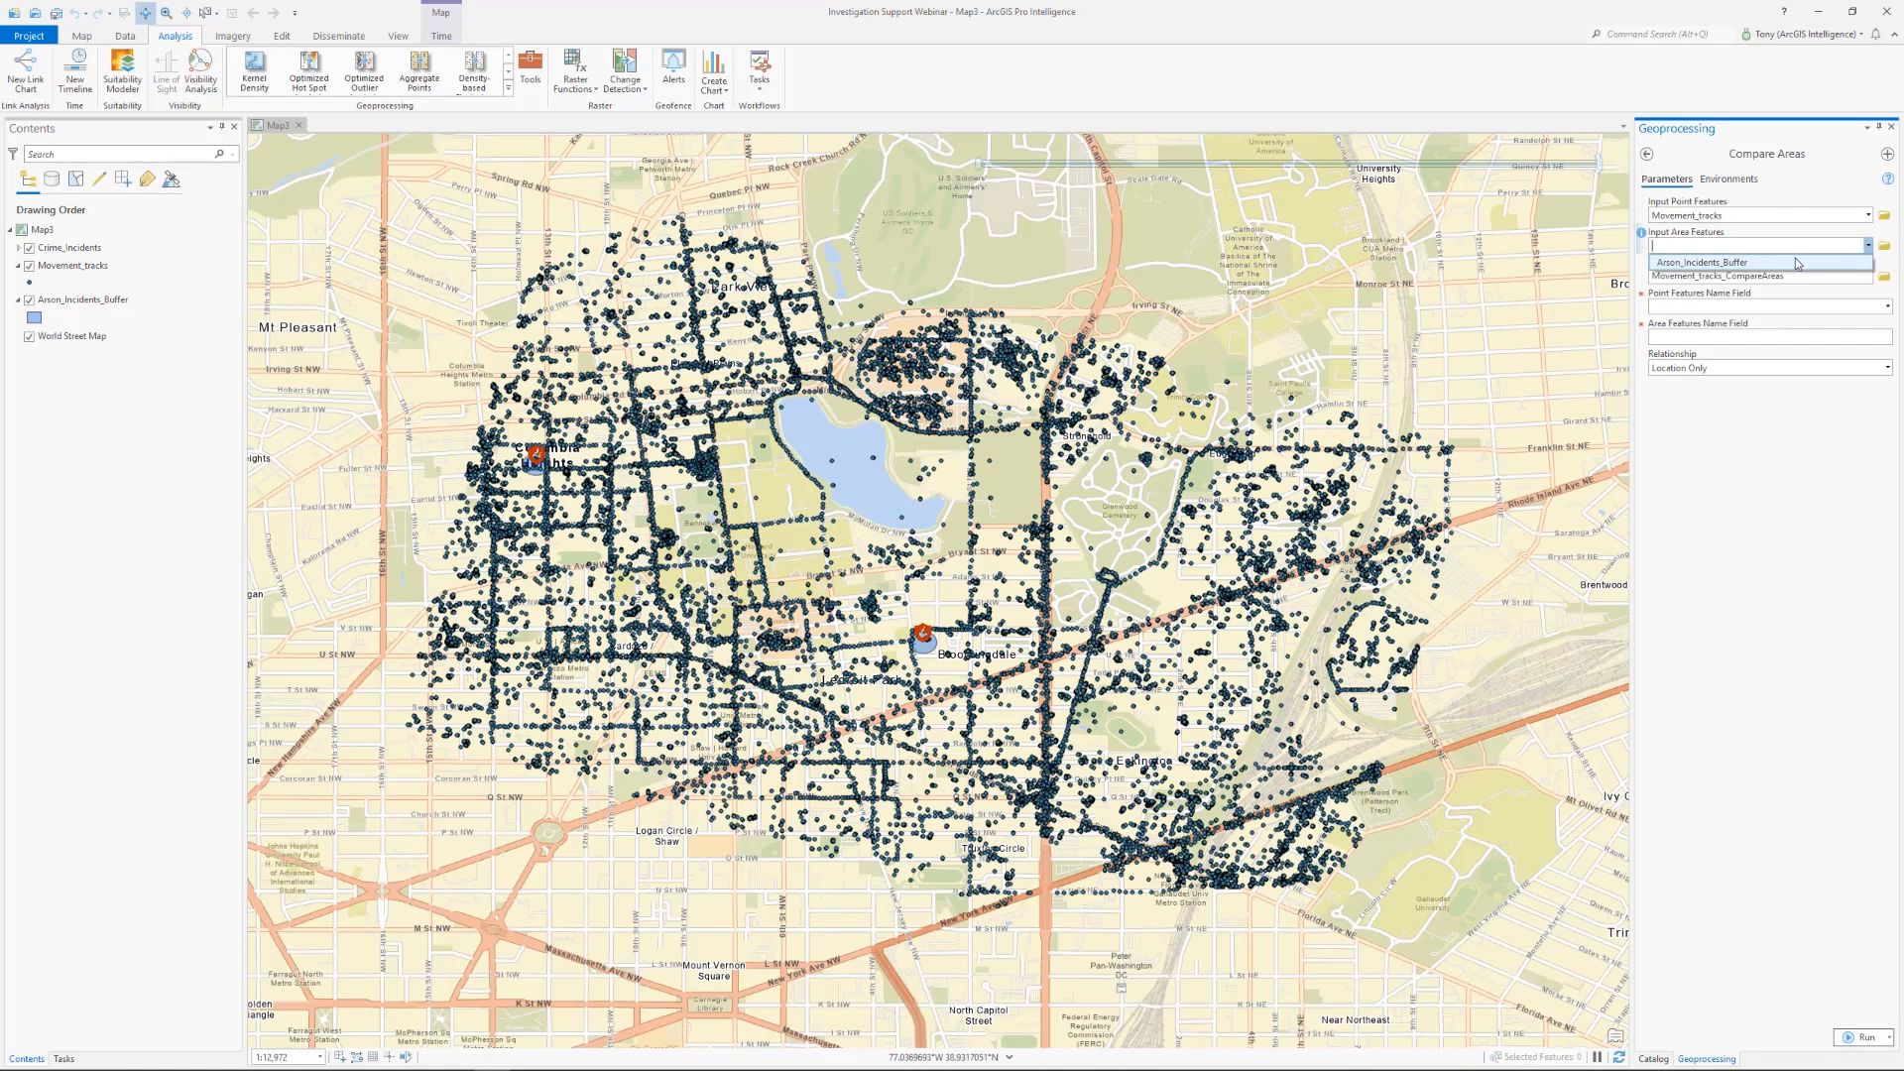
pyautogui.click(1796, 263)
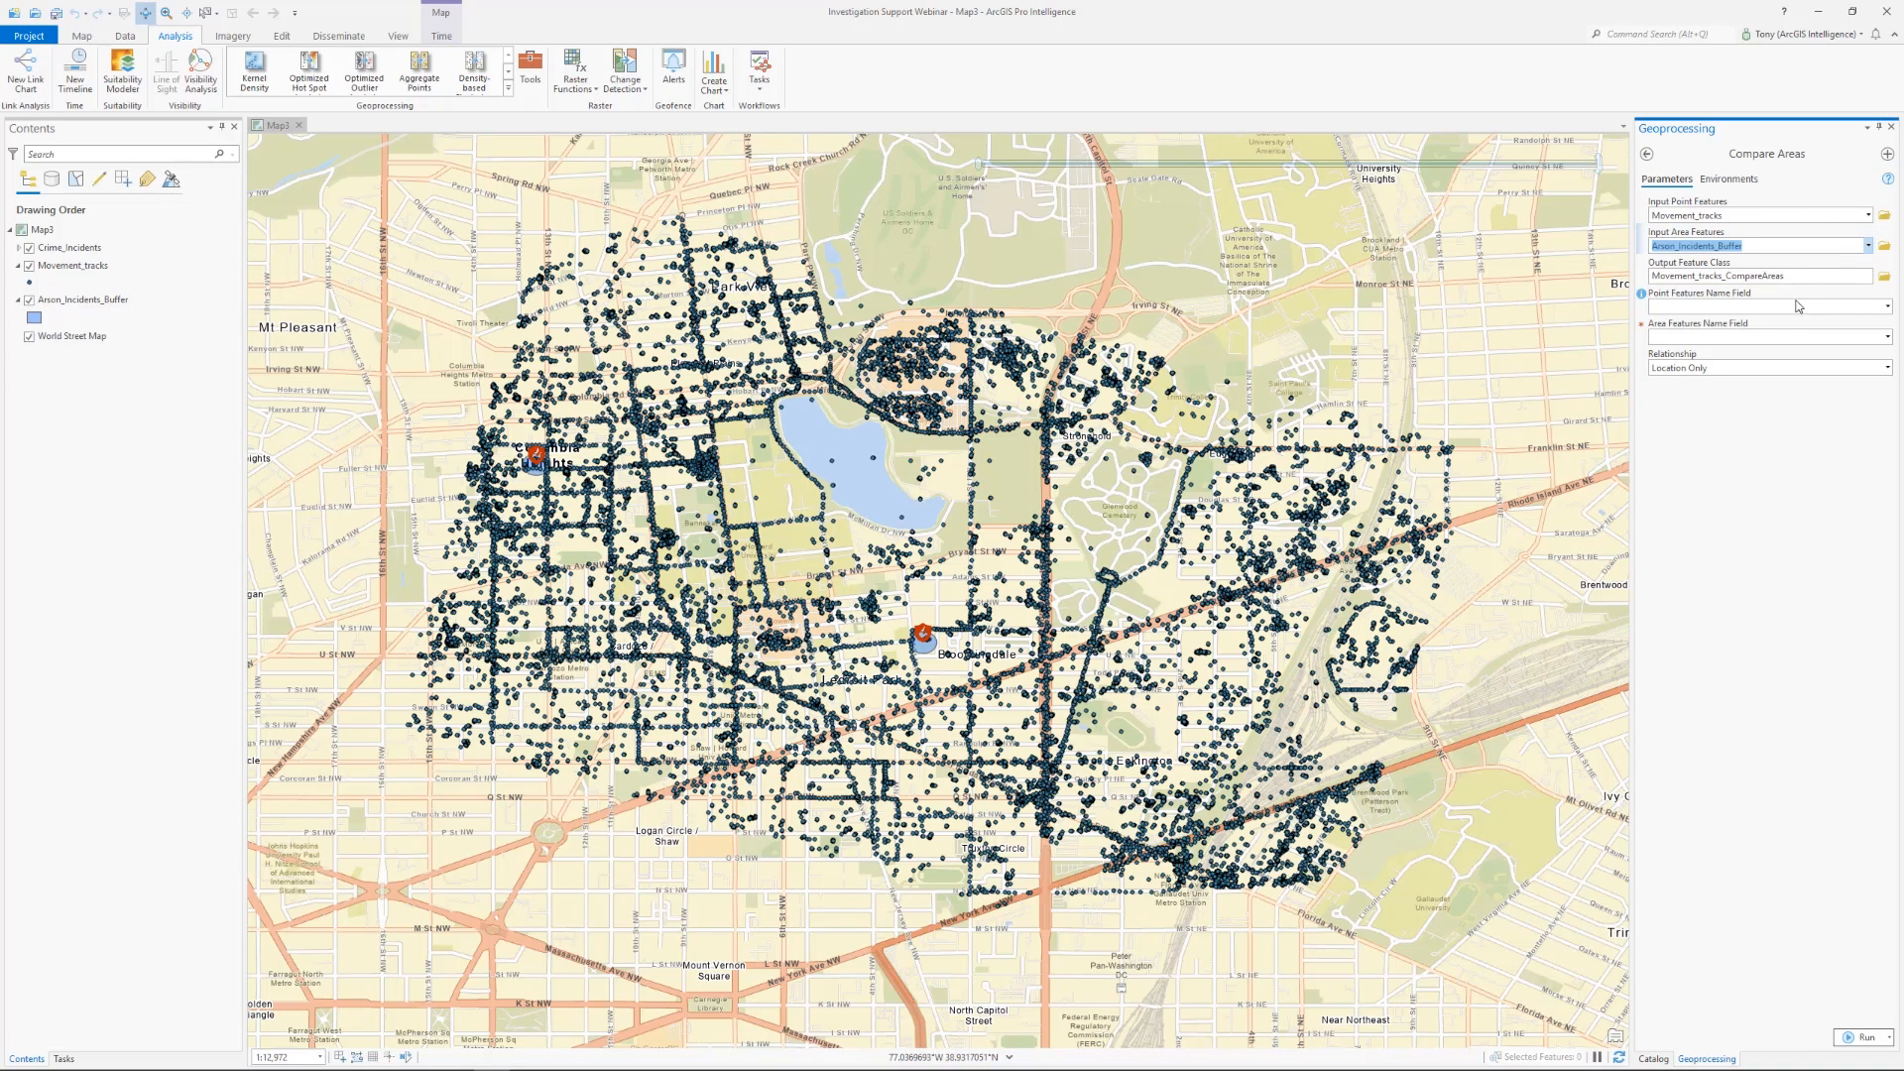
# Use DEV_ID as the point features name field and CCN as the area features name field
pyautogui.click(1886, 309)
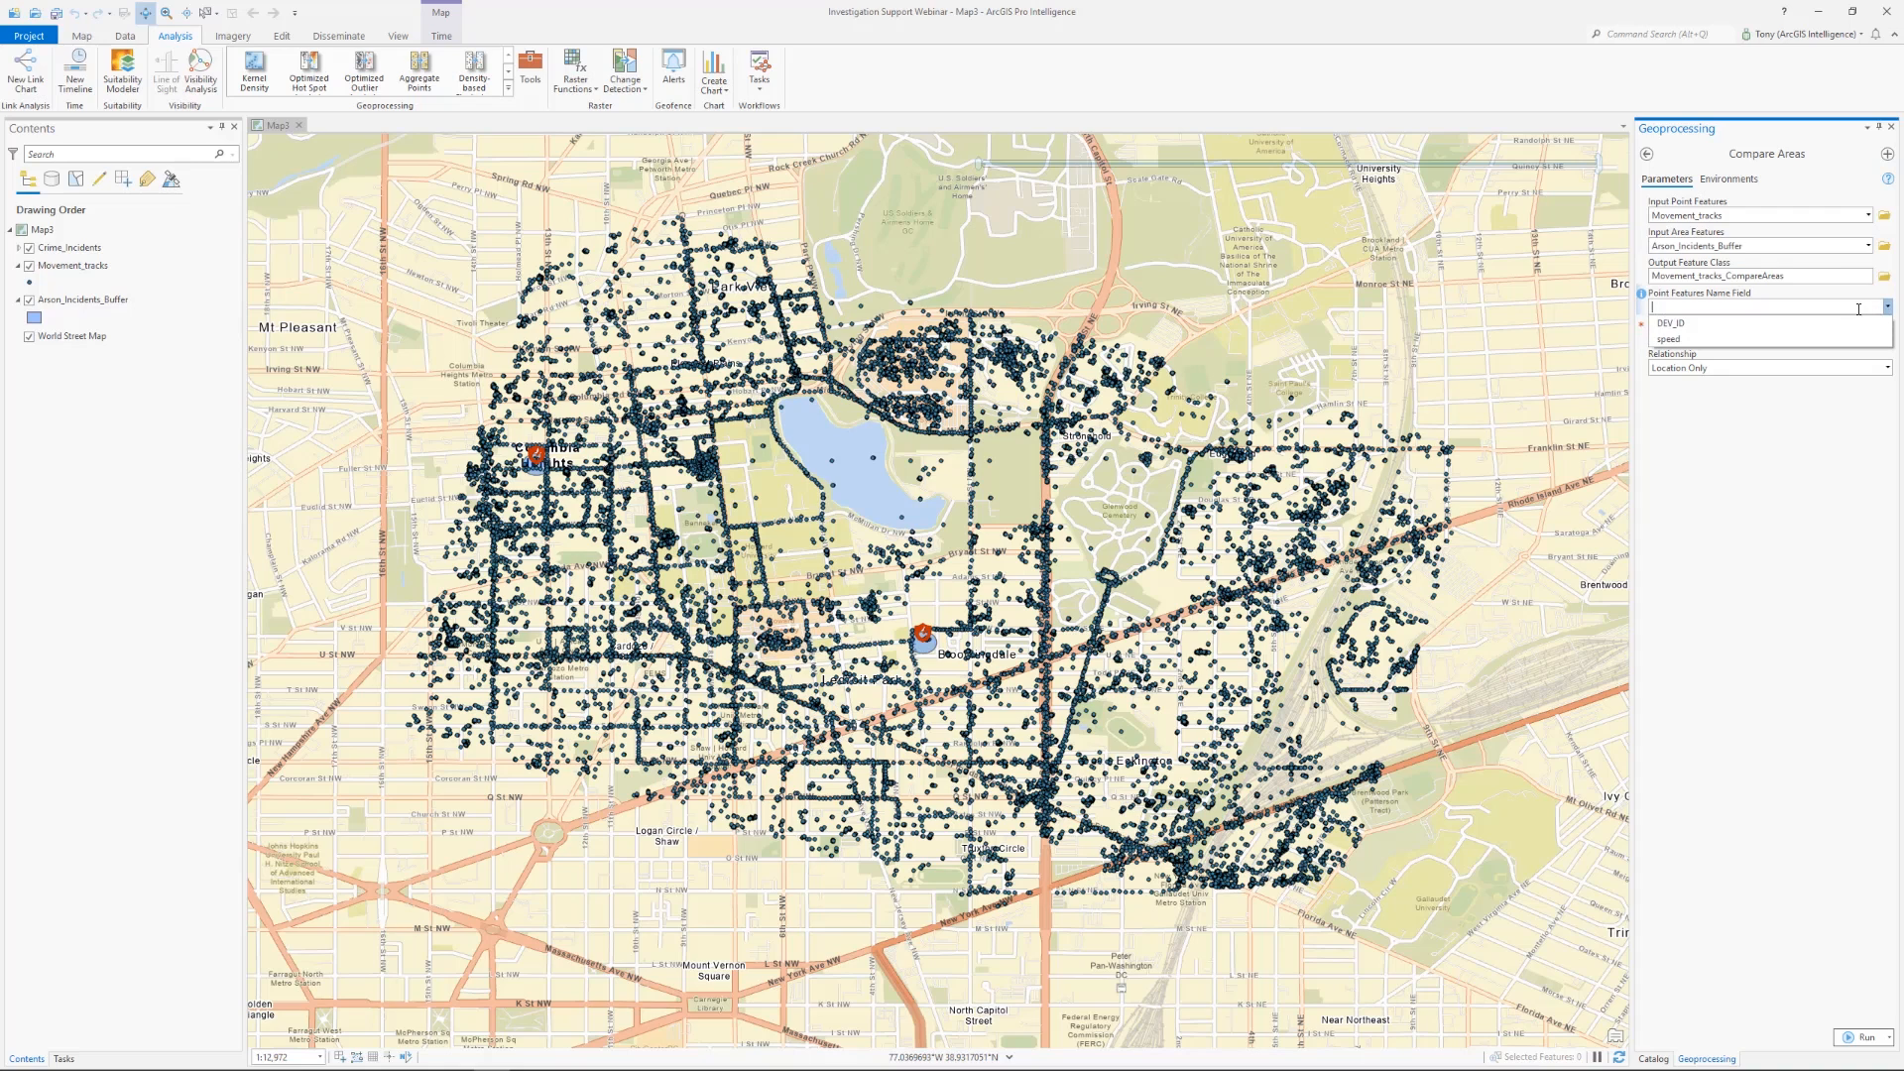
pyautogui.click(1747, 325)
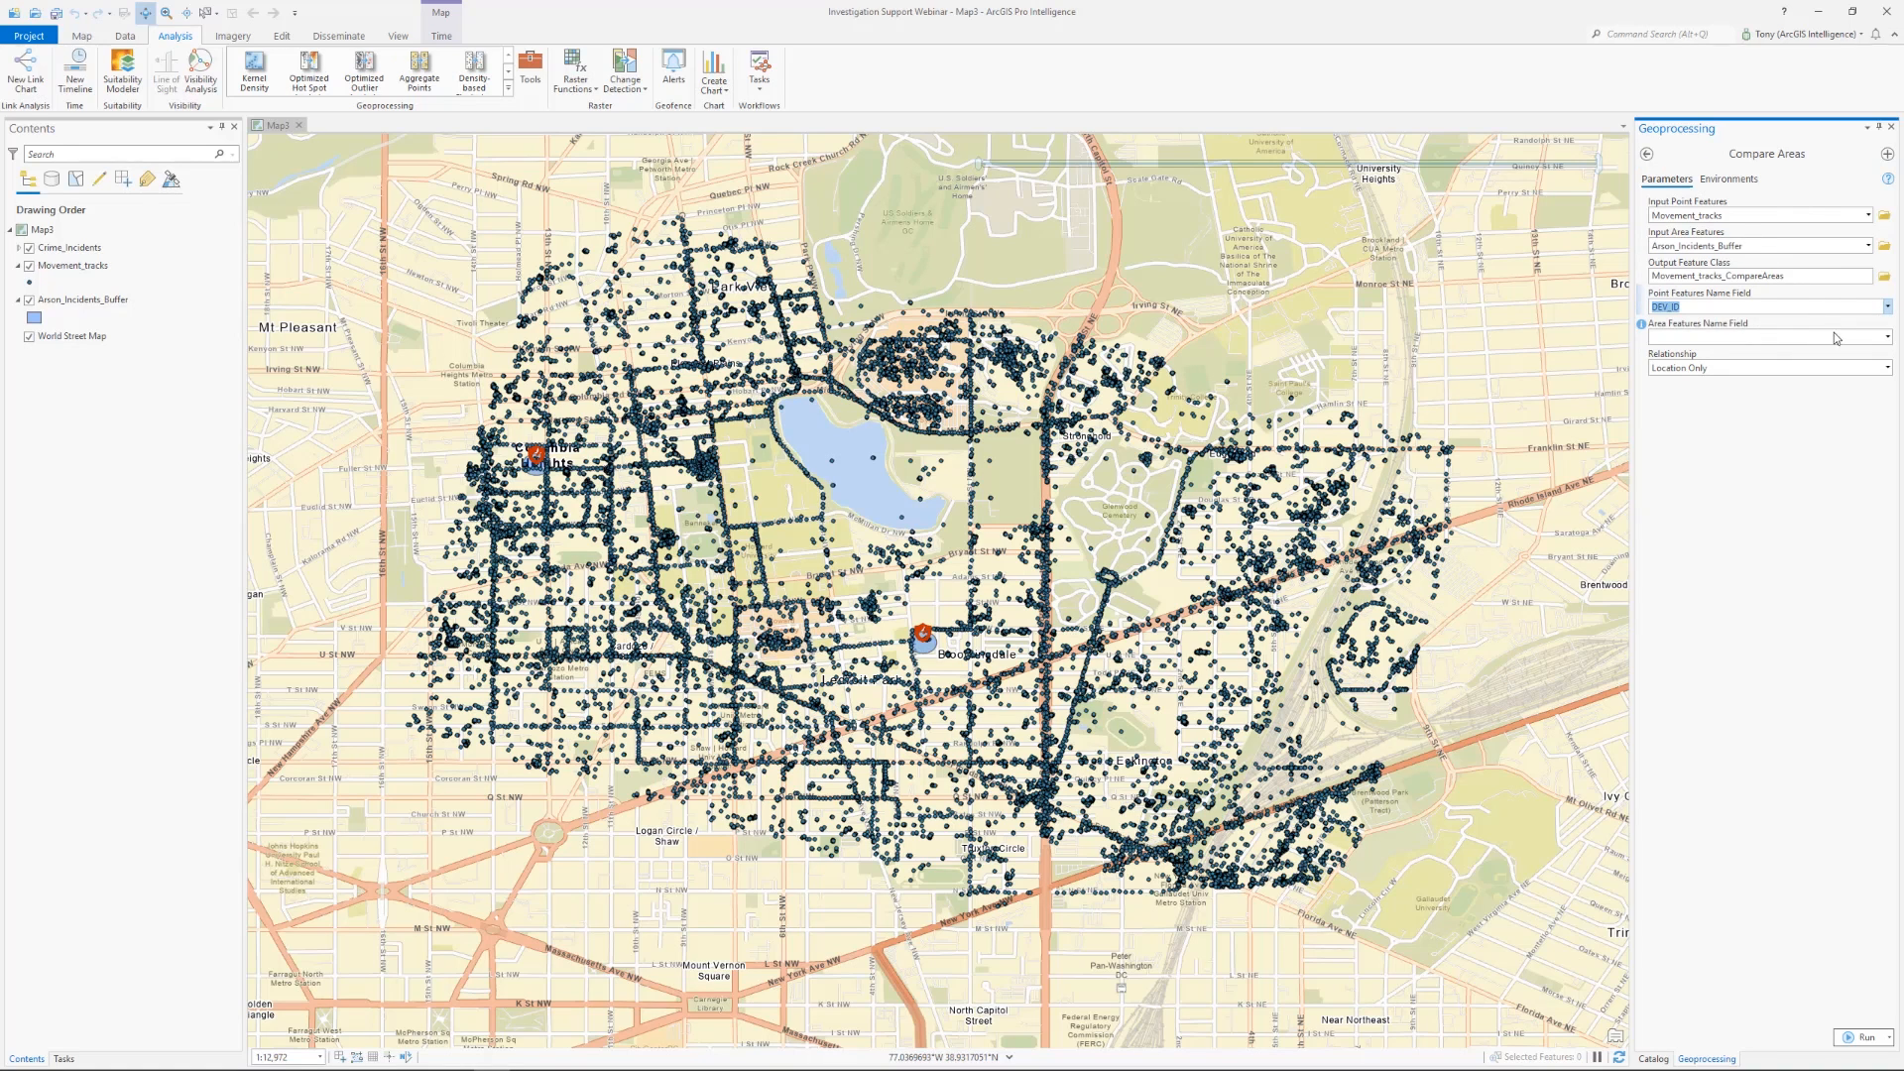
pyautogui.click(1887, 338)
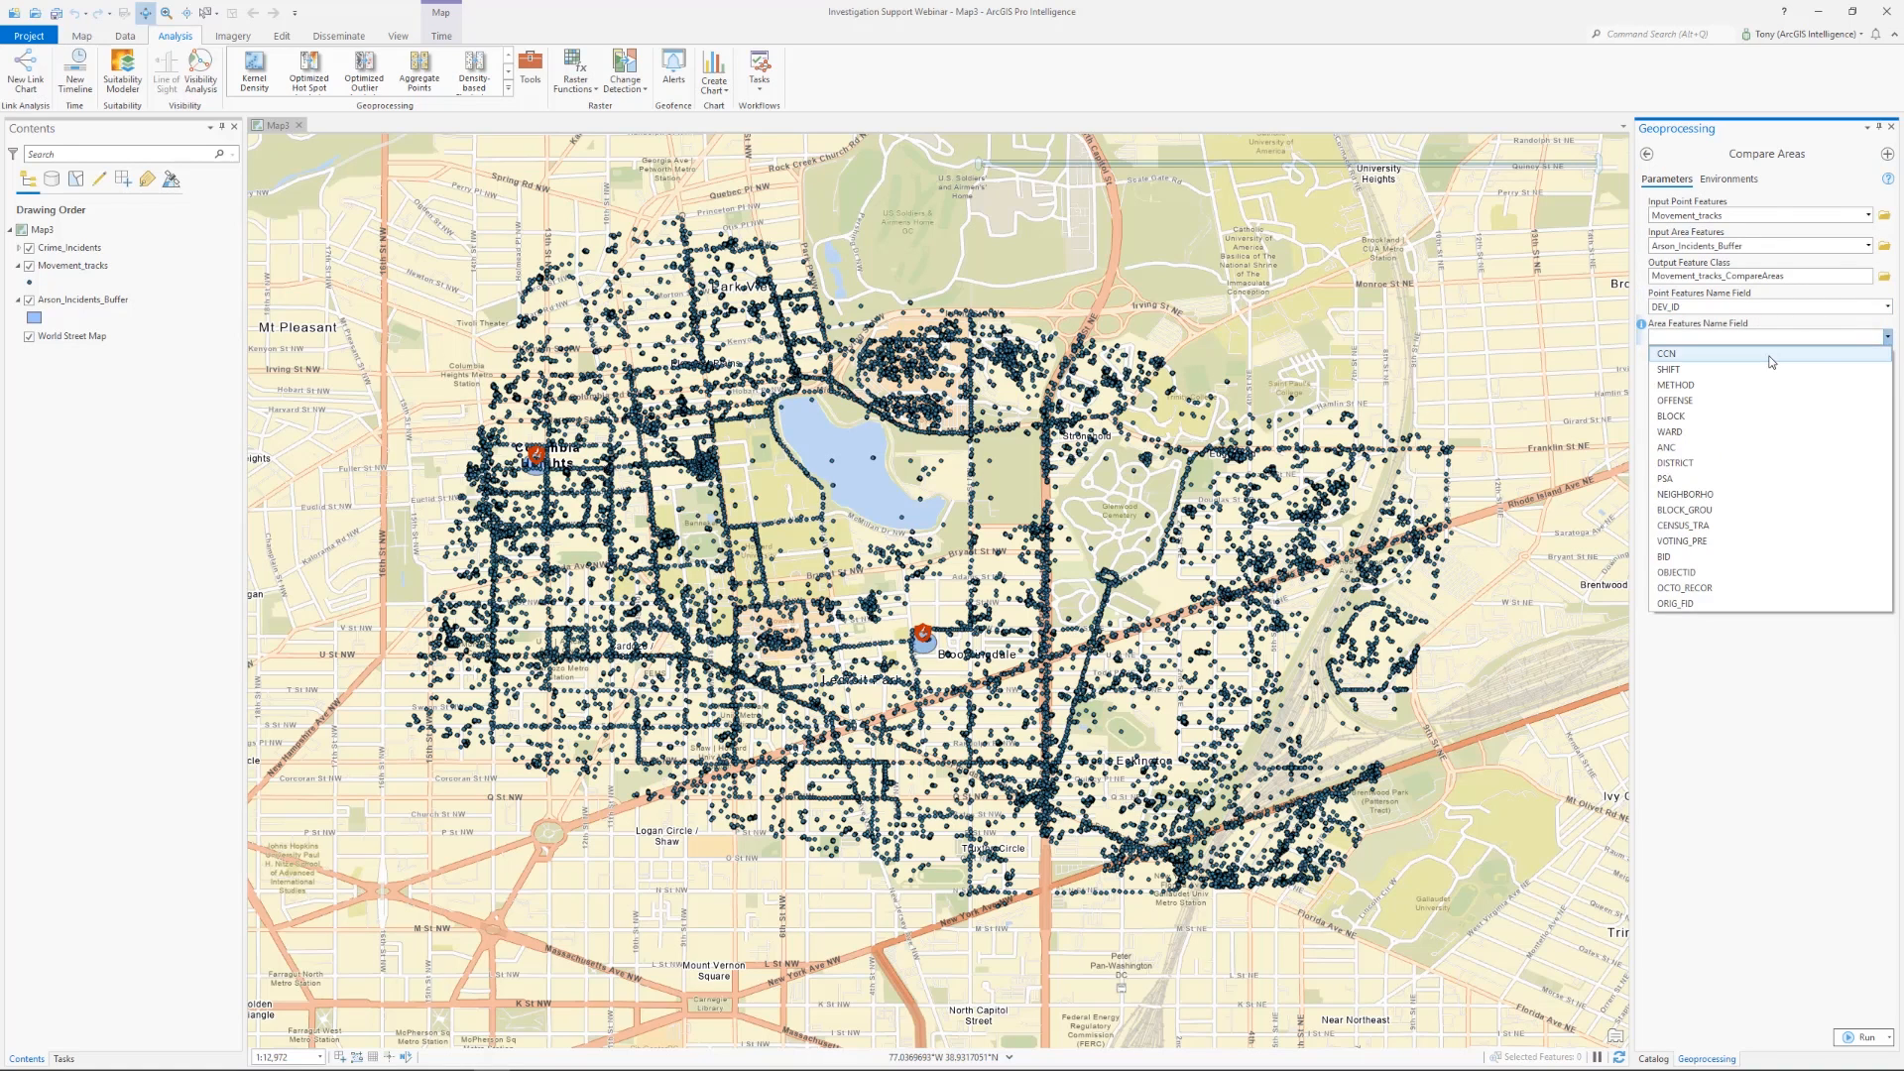
pyautogui.click(1772, 359)
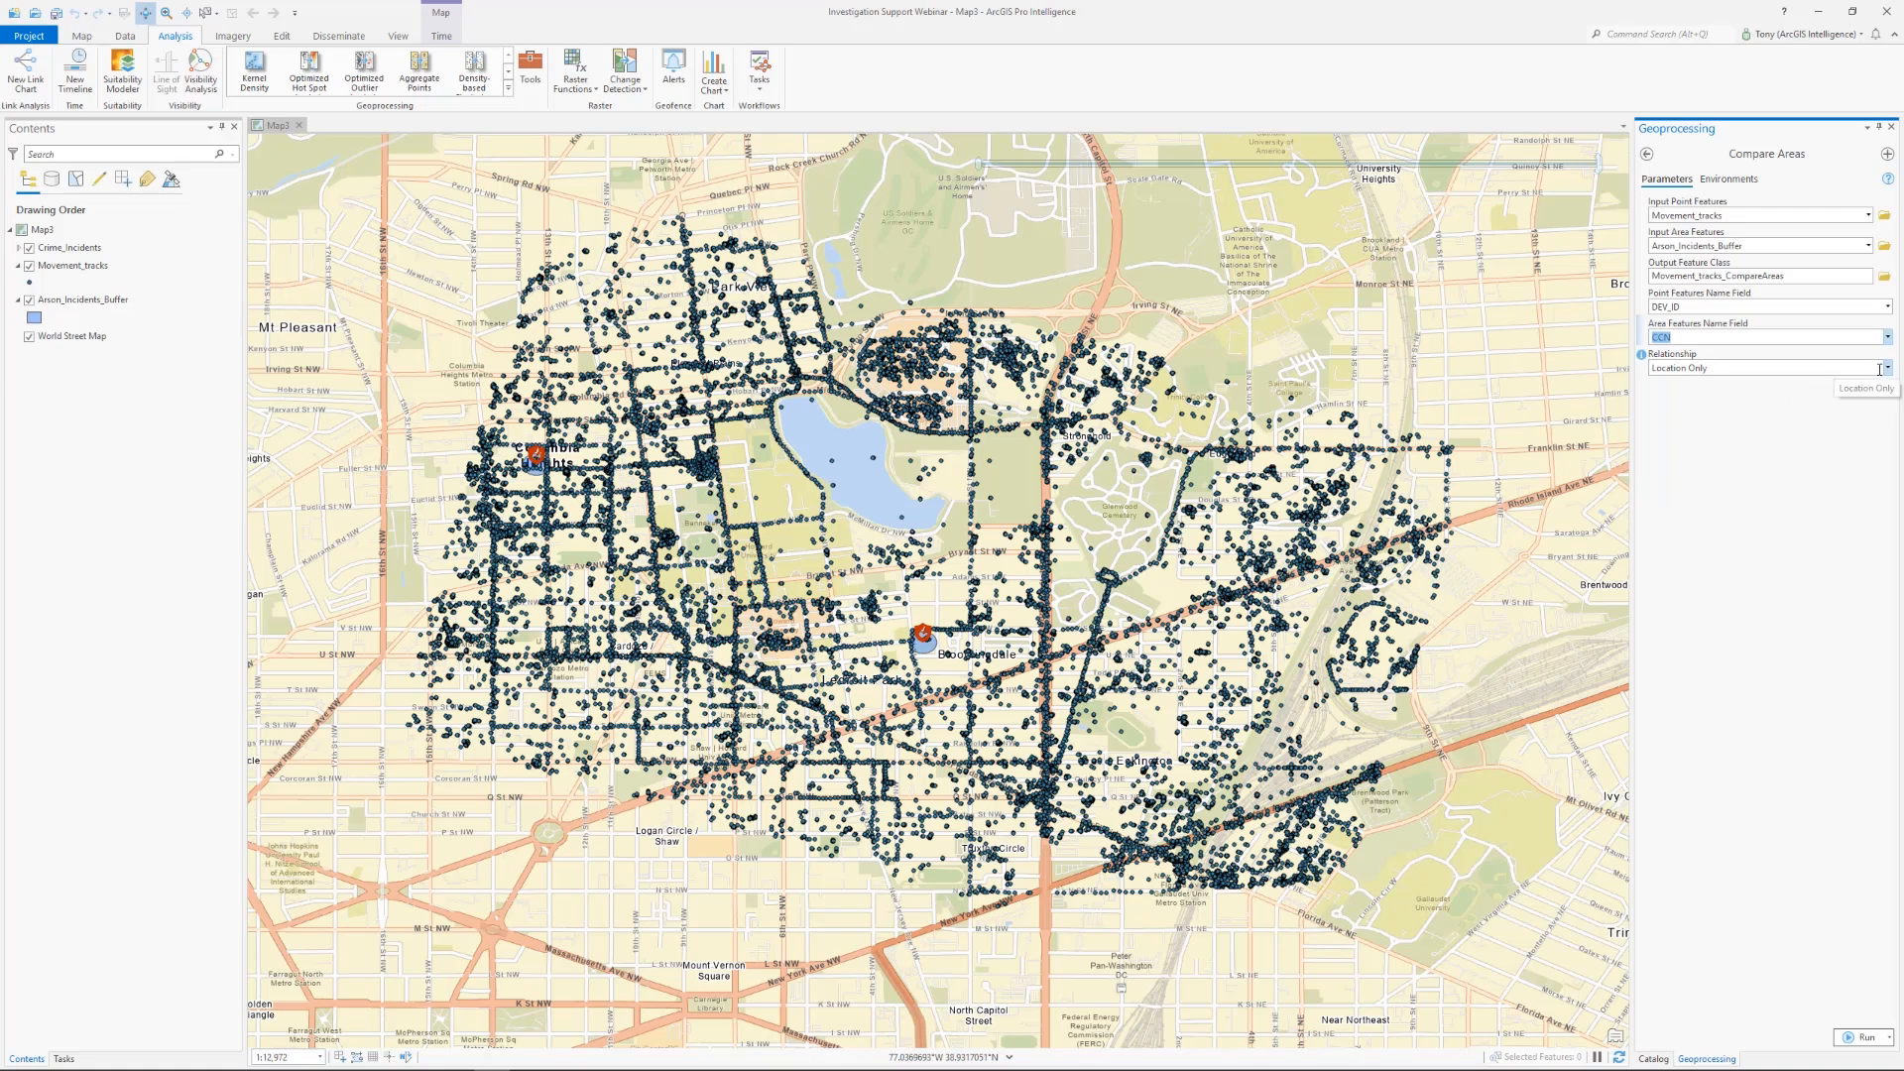
# Set the relationship to Location and Time with a time difference of 1 hour, and run Compare Areas
pyautogui.click(1844, 369)
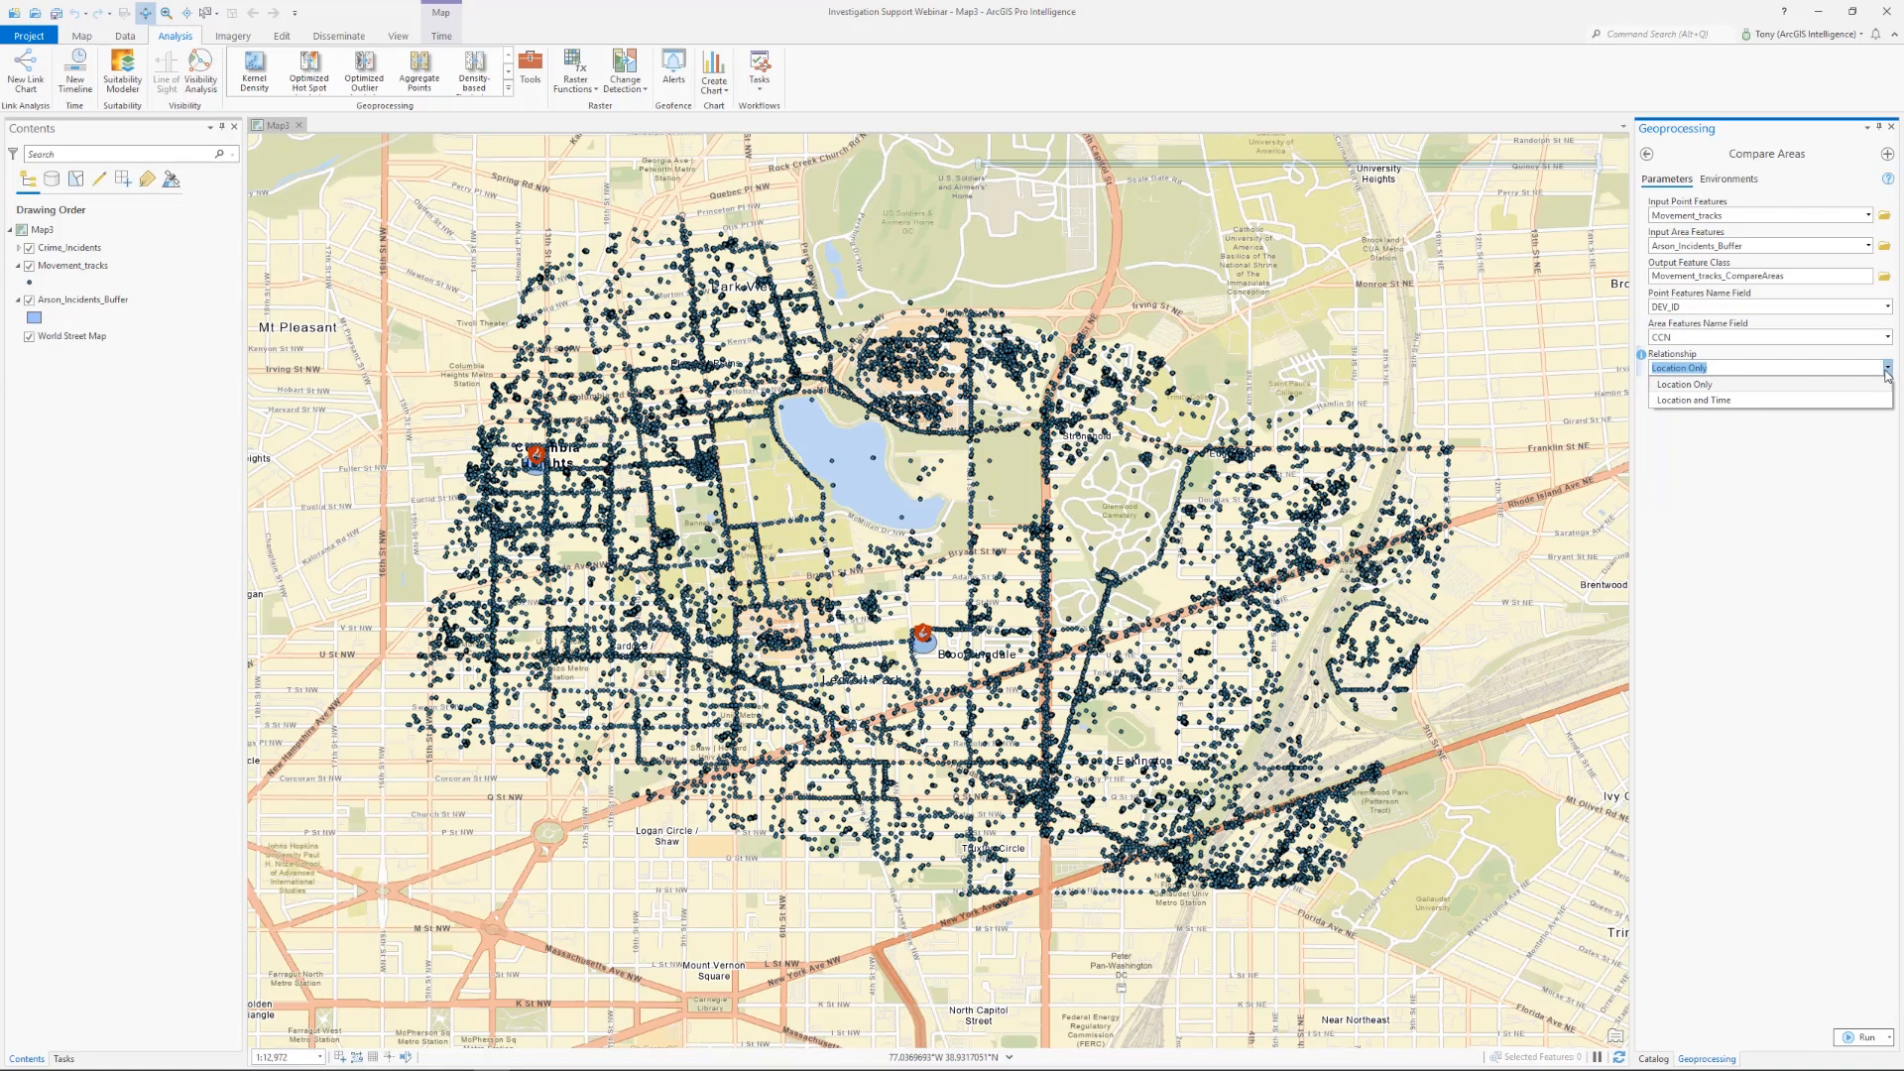
pyautogui.click(1751, 397)
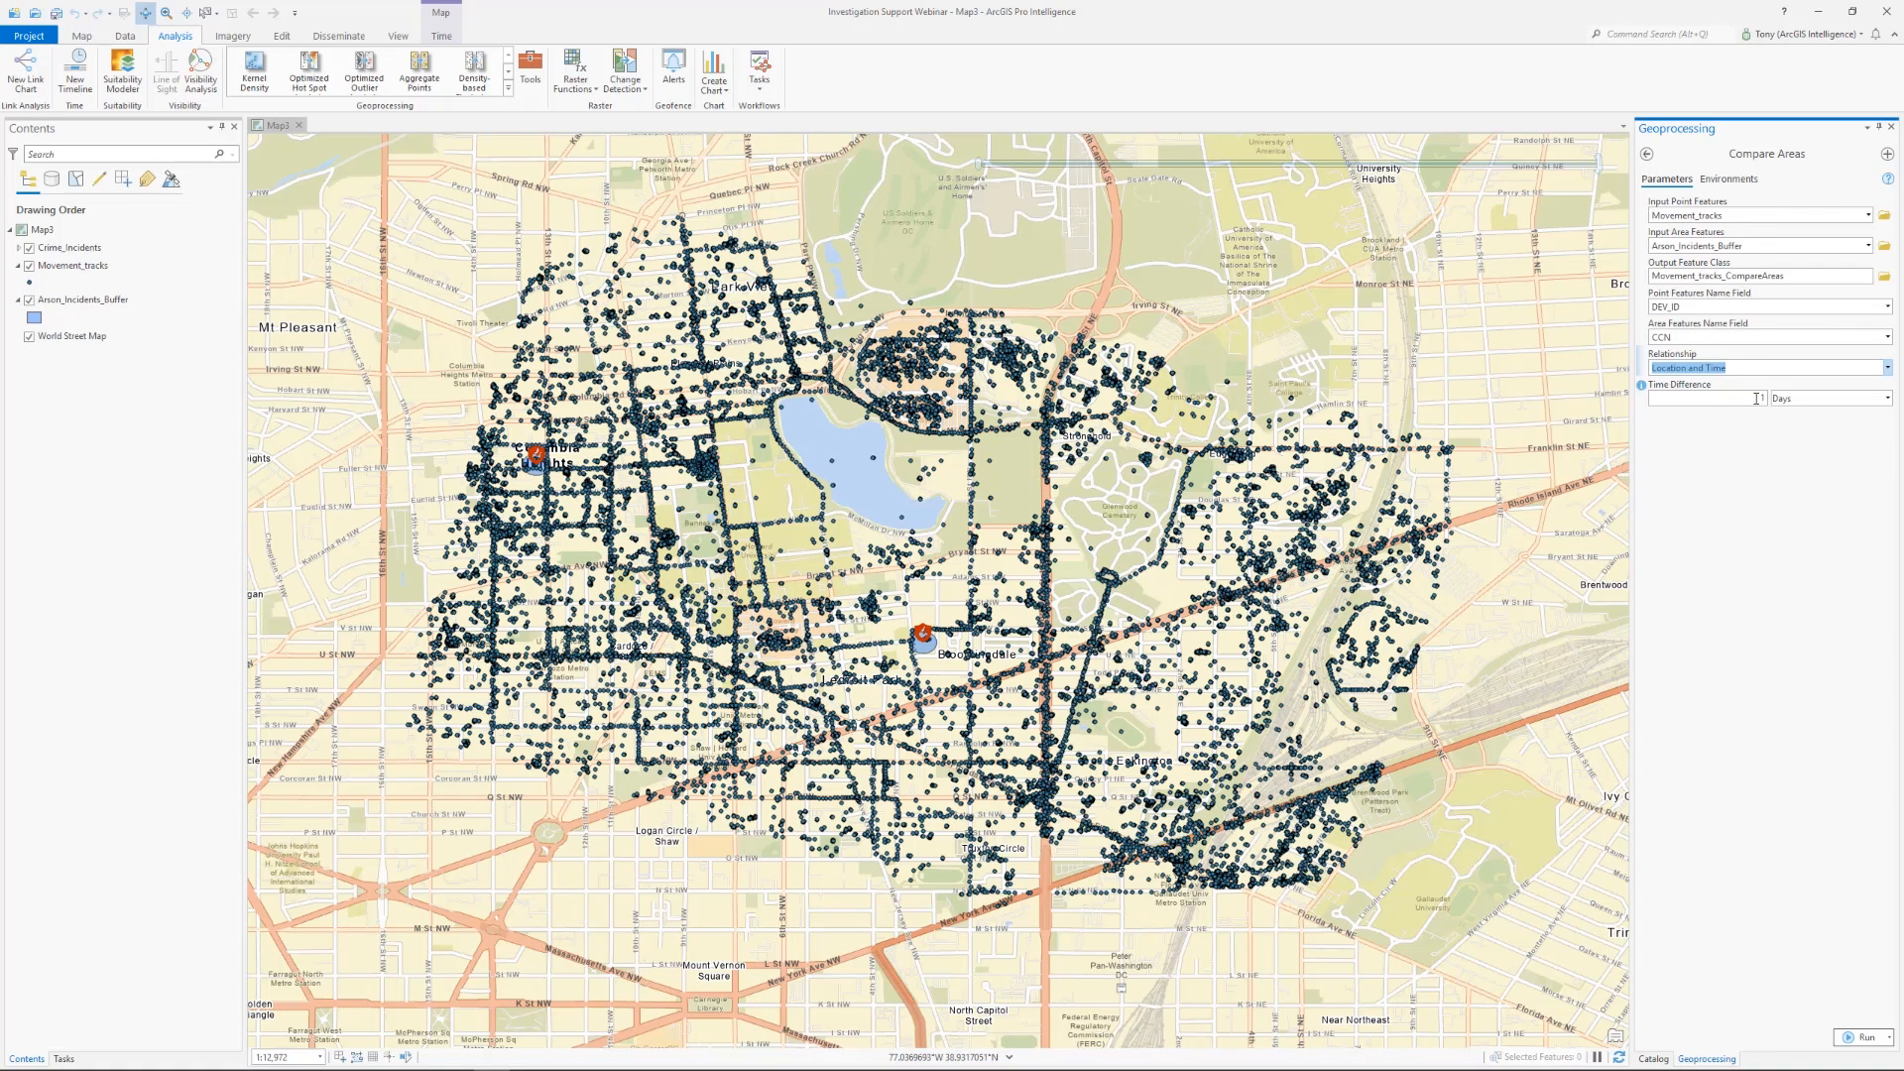
pyautogui.doubleClick(1764, 397)
pyautogui.click(1776, 428)
pyautogui.click(1885, 399)
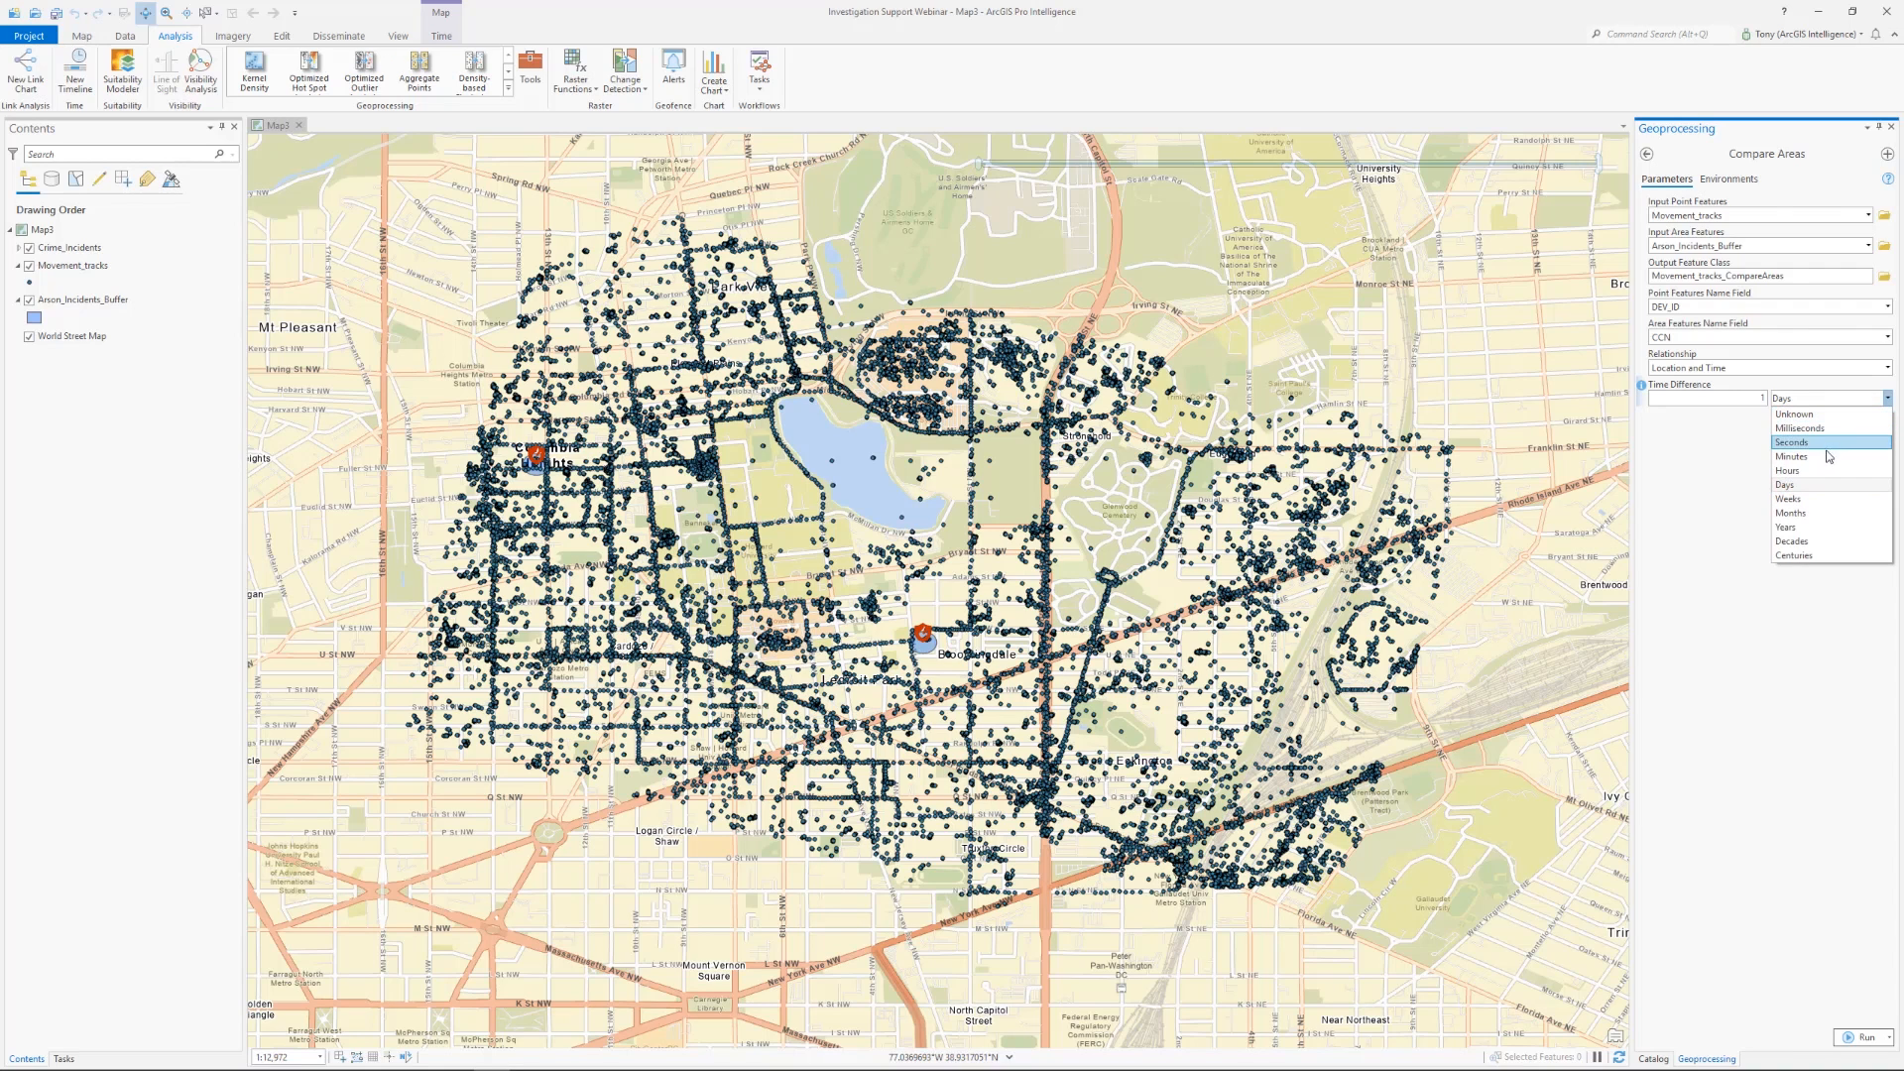
pyautogui.click(1825, 470)
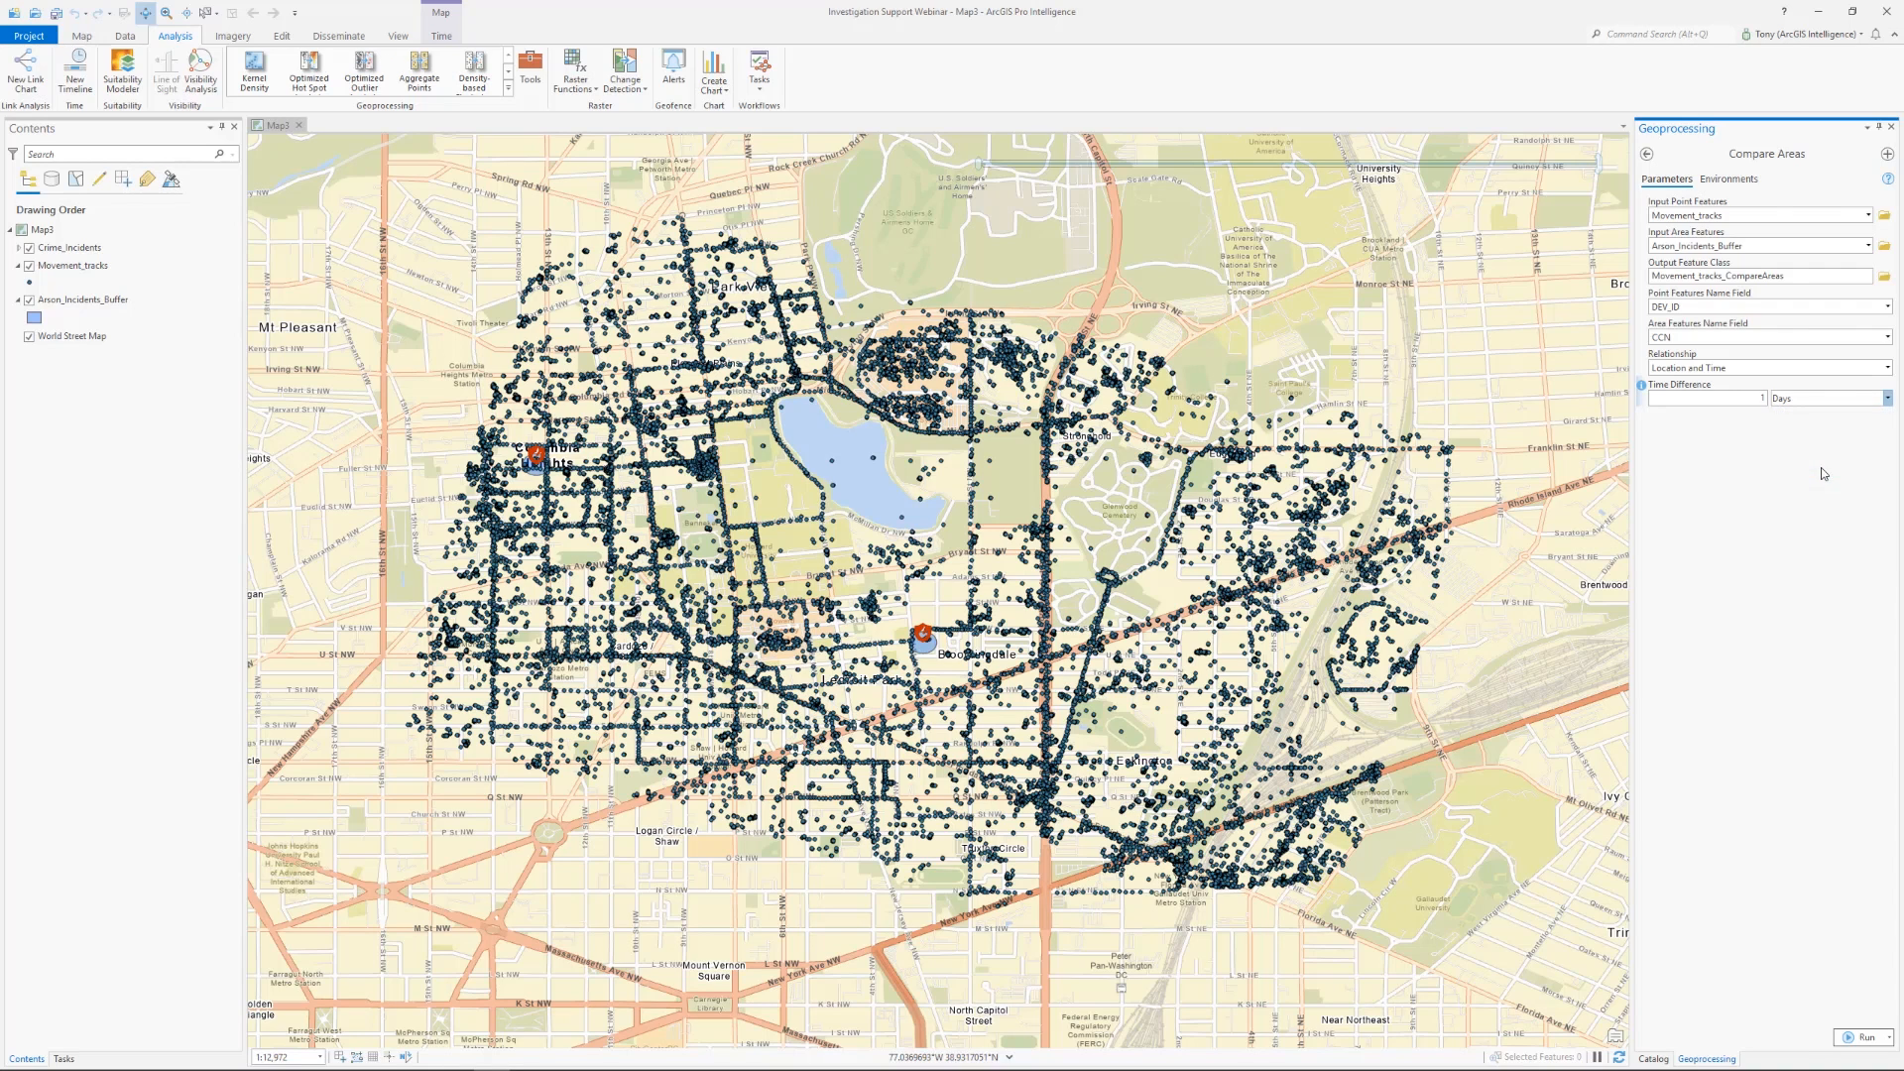
pyautogui.click(1846, 1038)
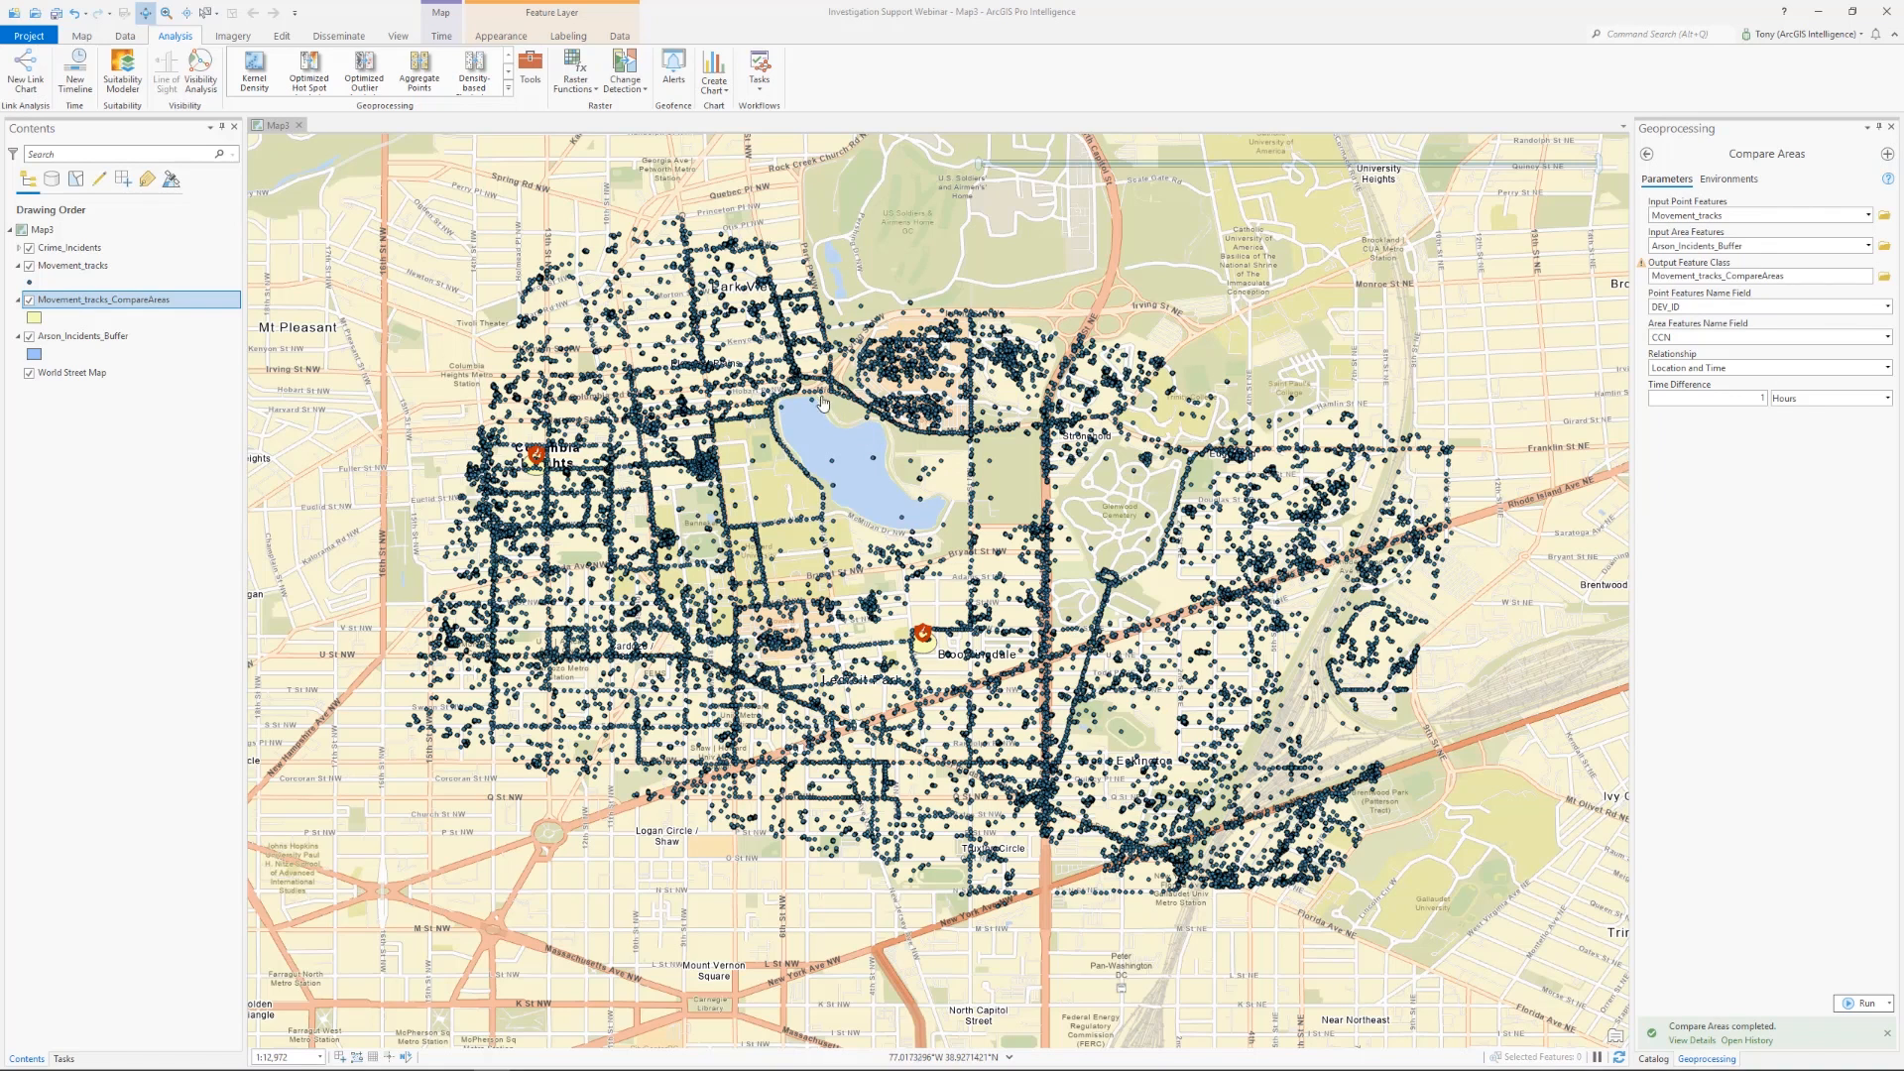
# Create a link chart and add an entity type named People from the Movement_tracks layer's DEV_ID field
pyautogui.click(31, 78)
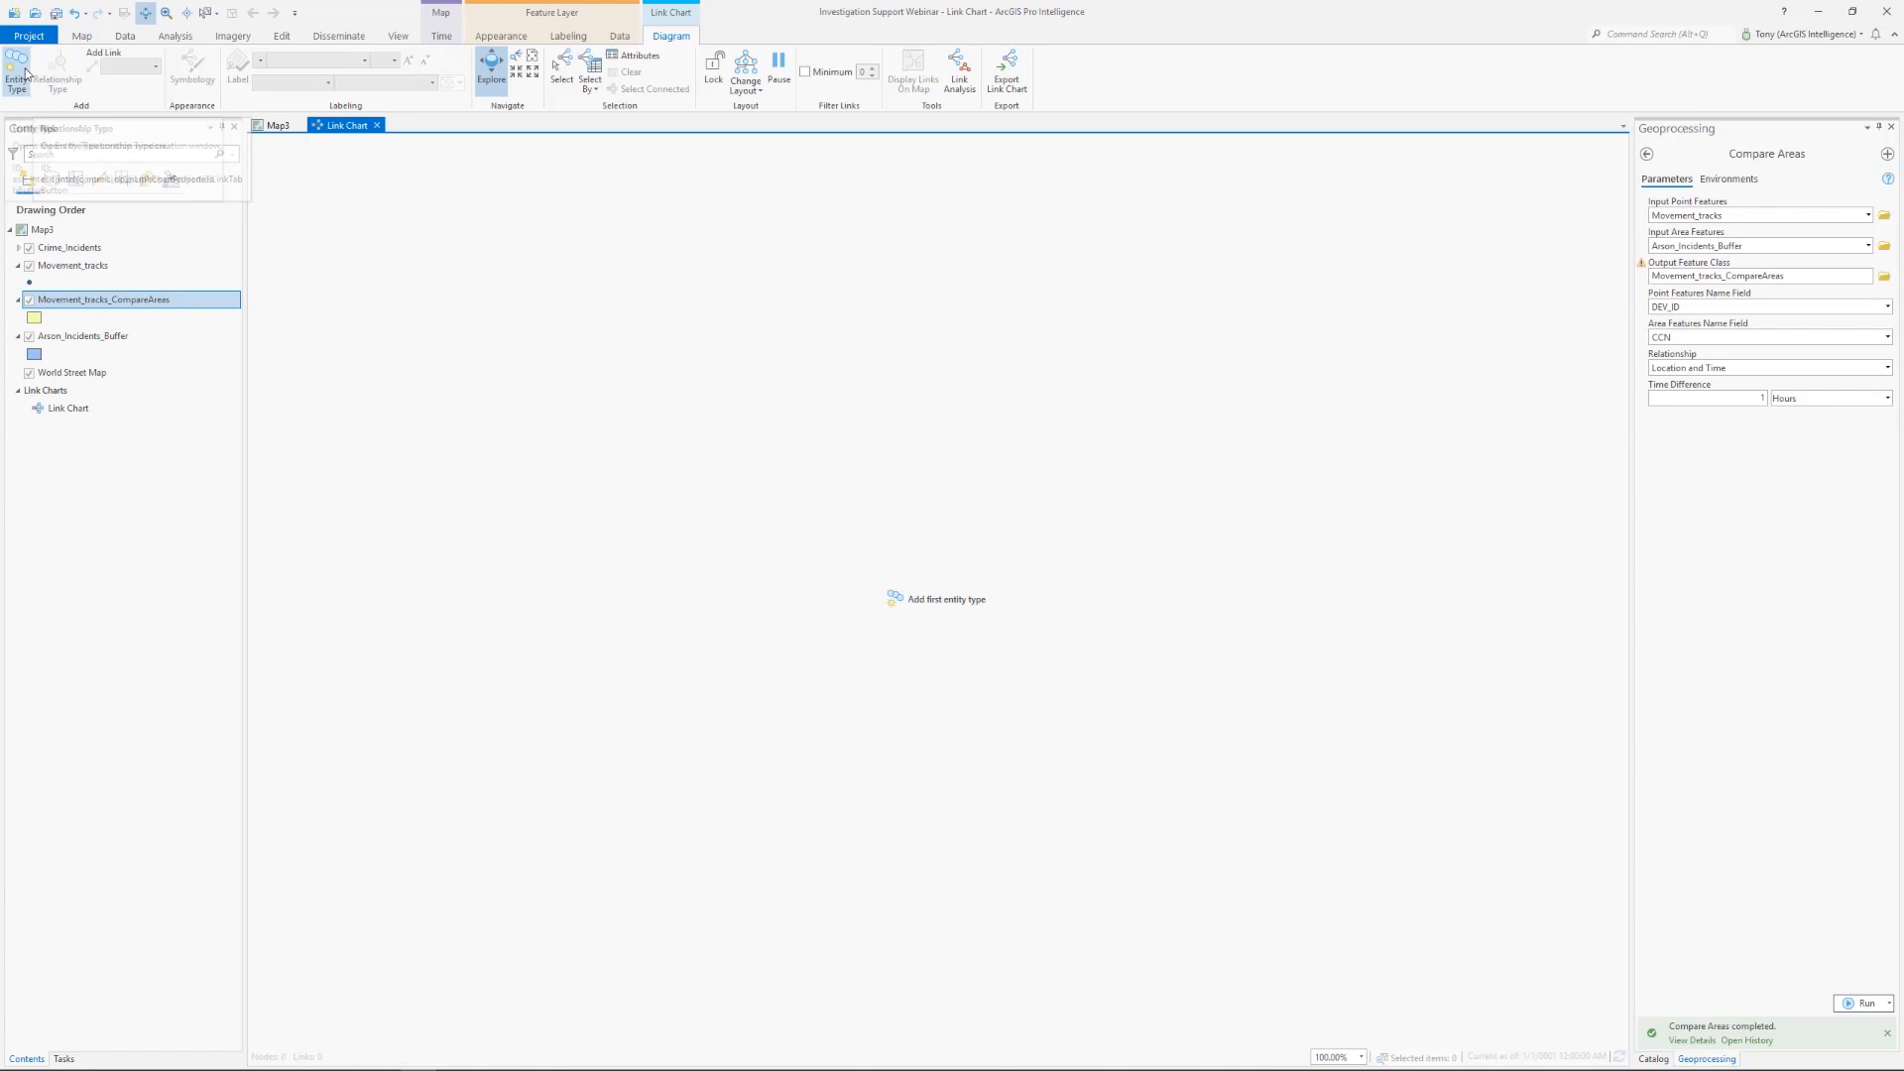
pyautogui.click(24, 72)
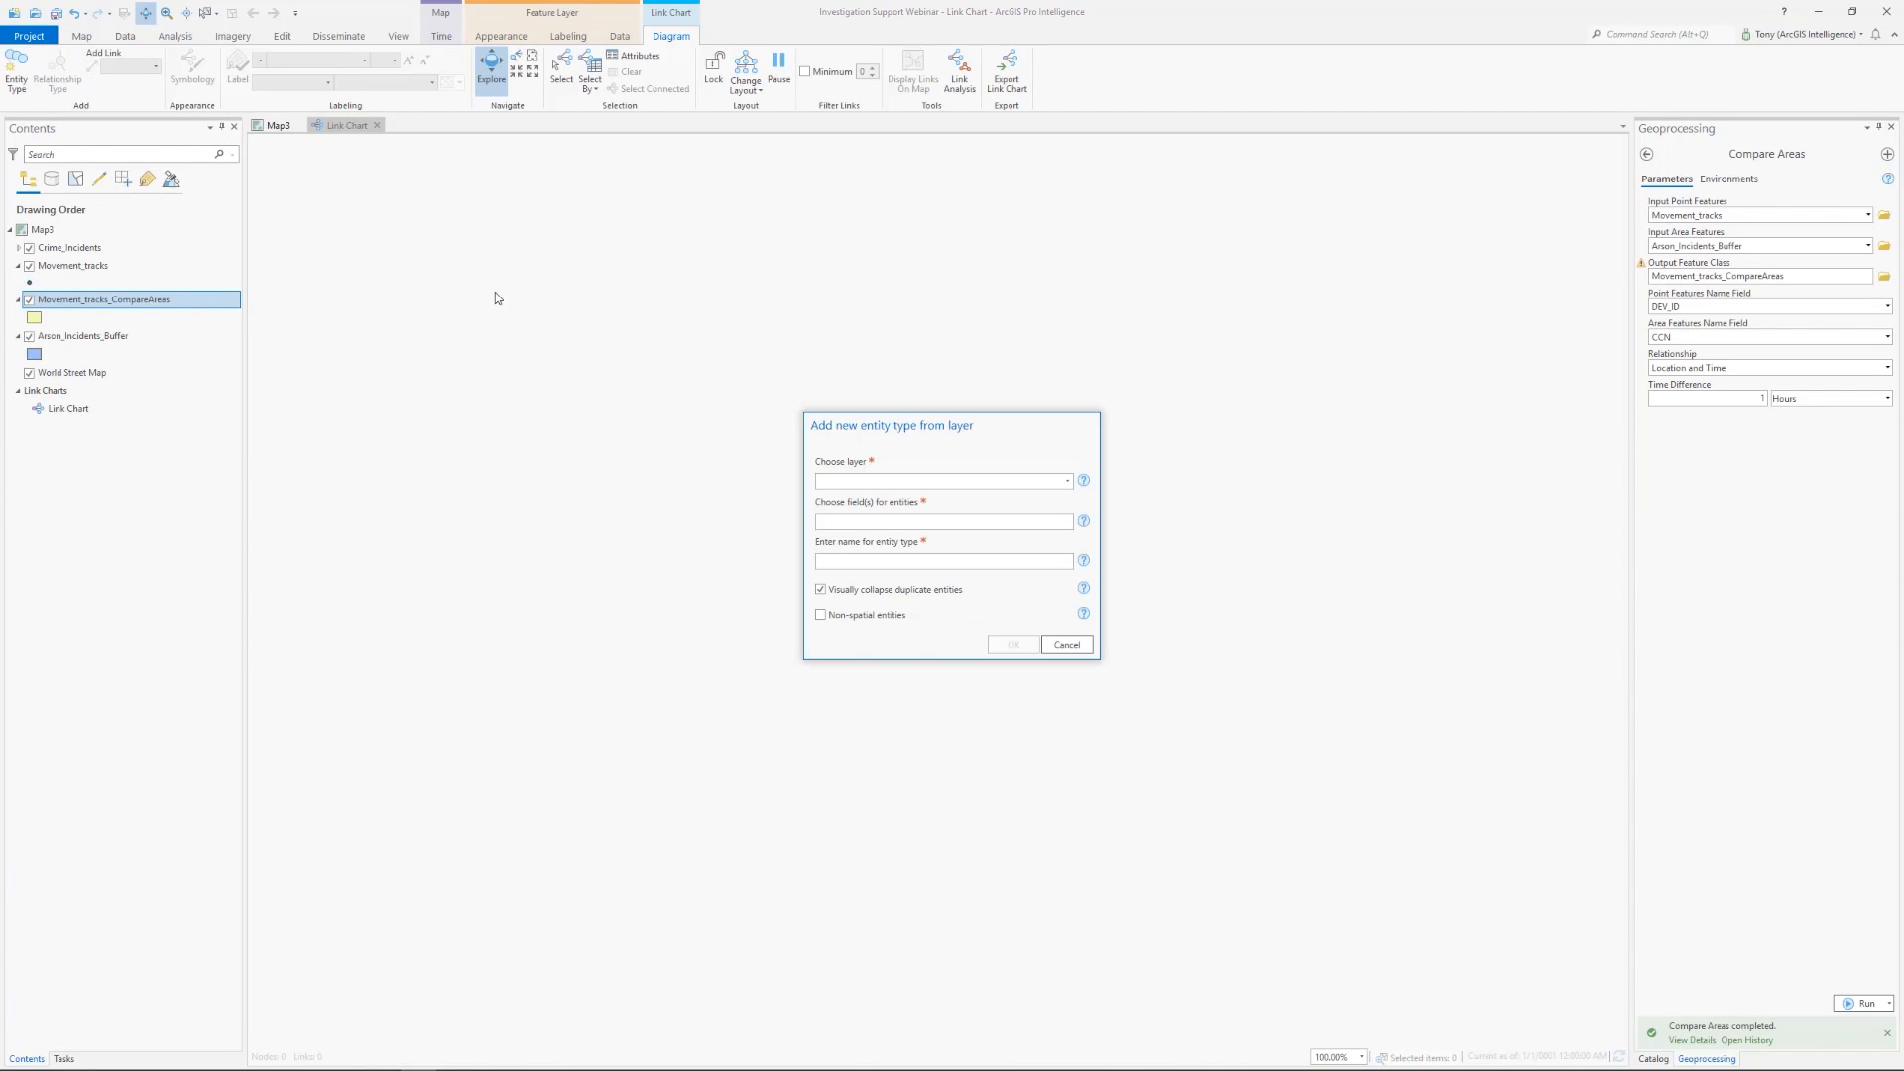
pyautogui.click(1068, 483)
pyautogui.click(995, 520)
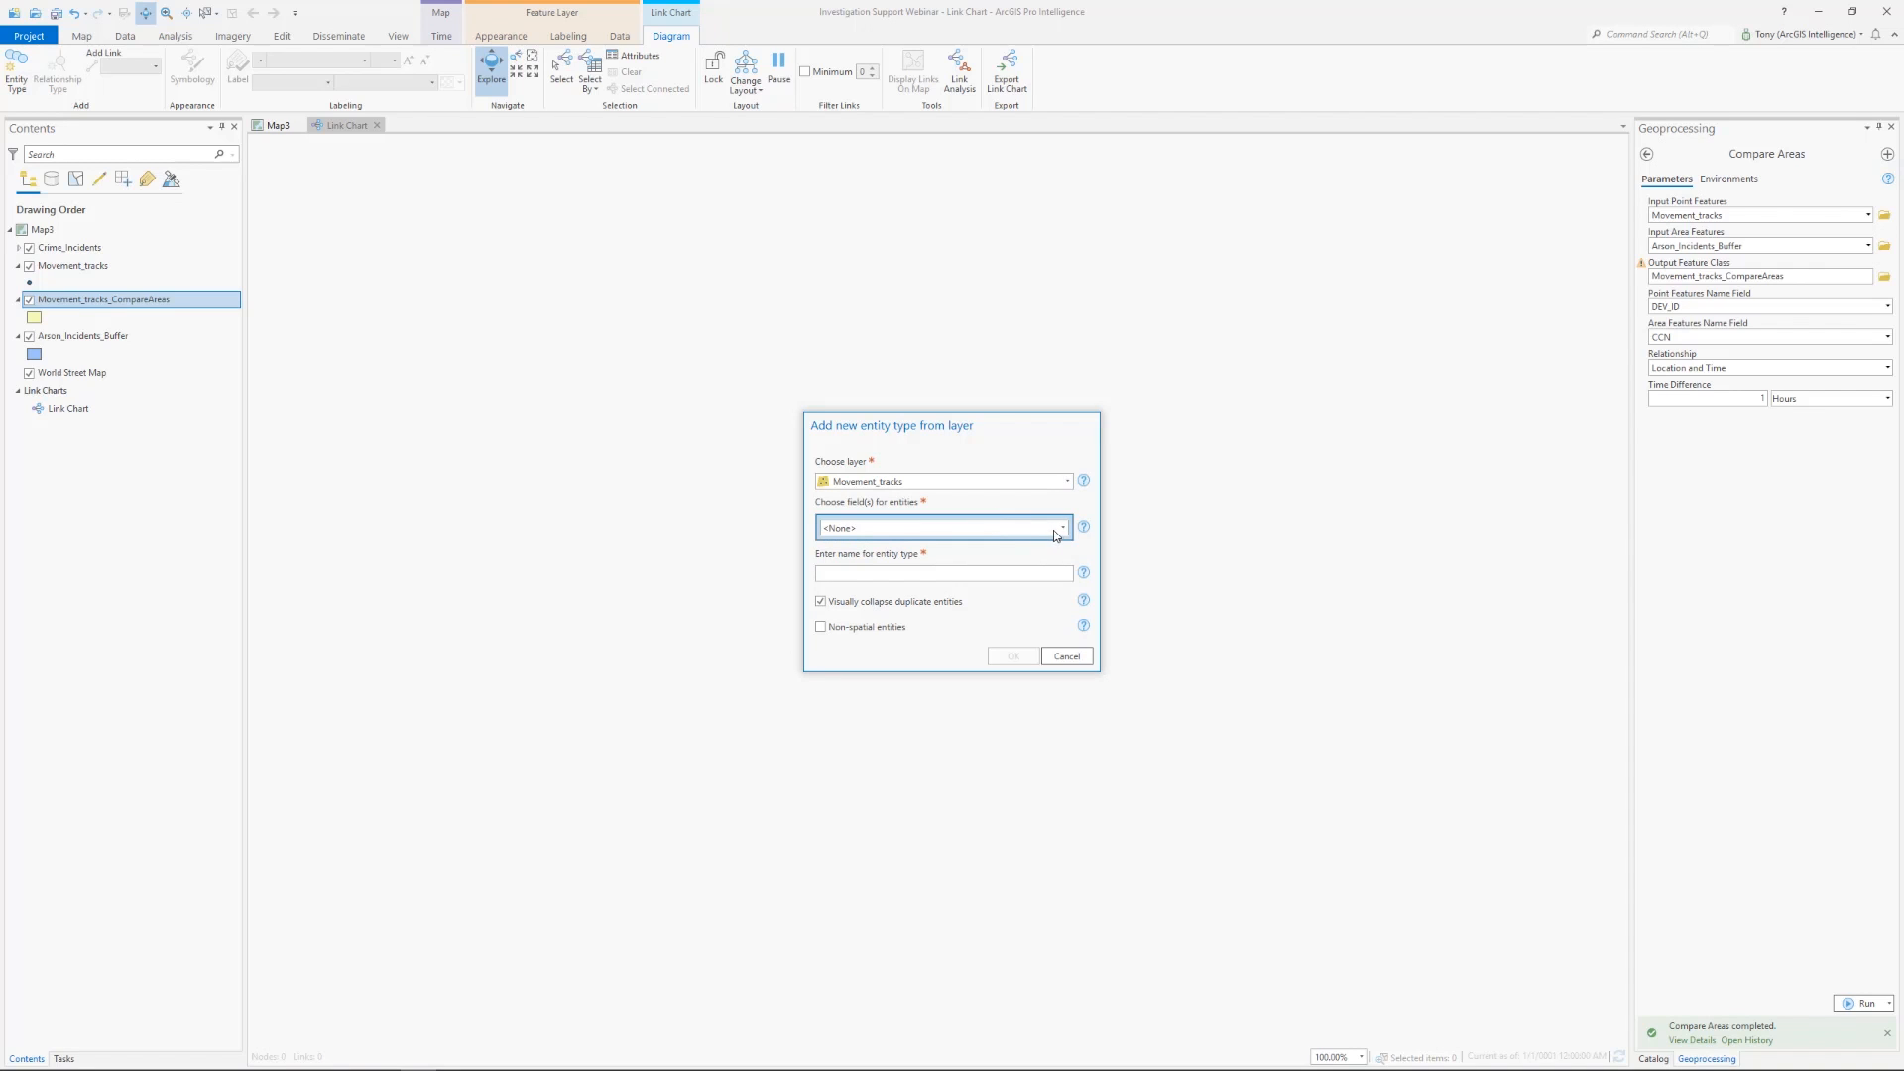
pyautogui.click(1062, 533)
pyautogui.click(1012, 570)
pyautogui.click(997, 601)
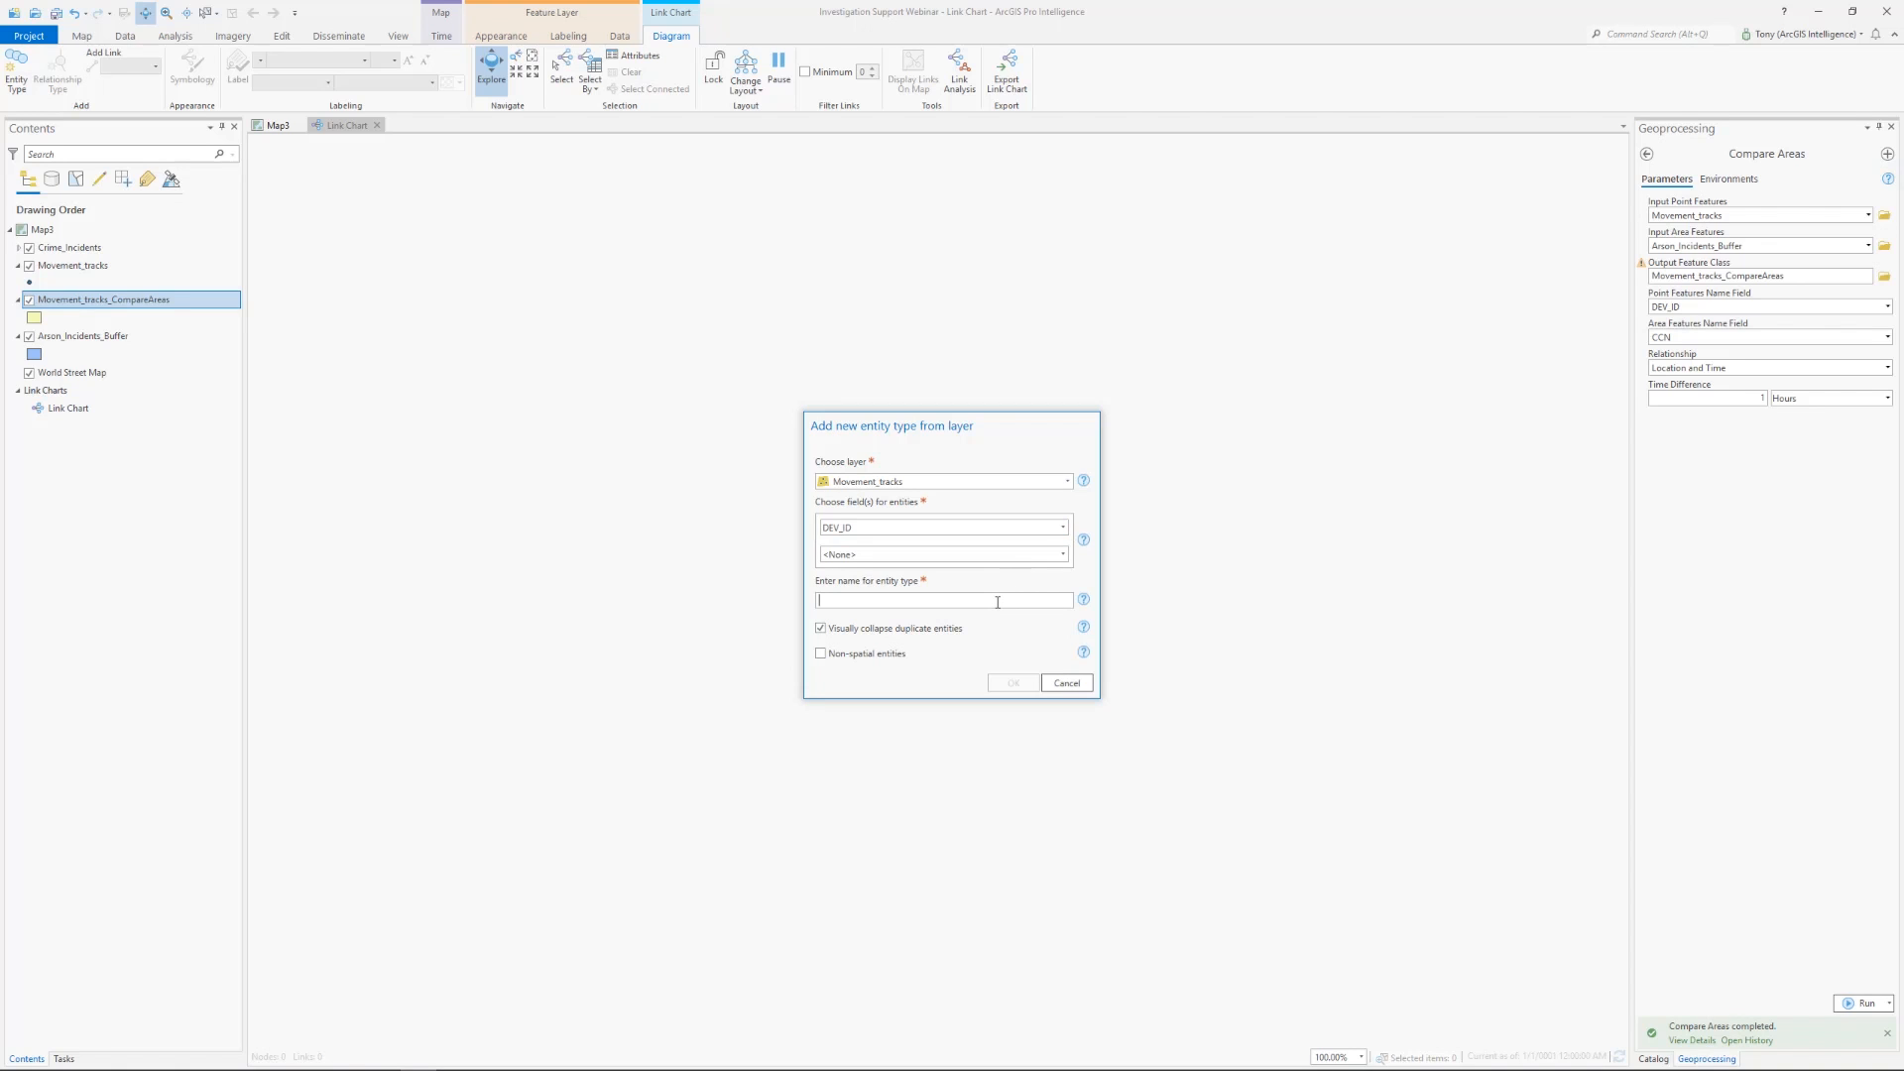
pyautogui.write('People')
pyautogui.click(1010, 684)
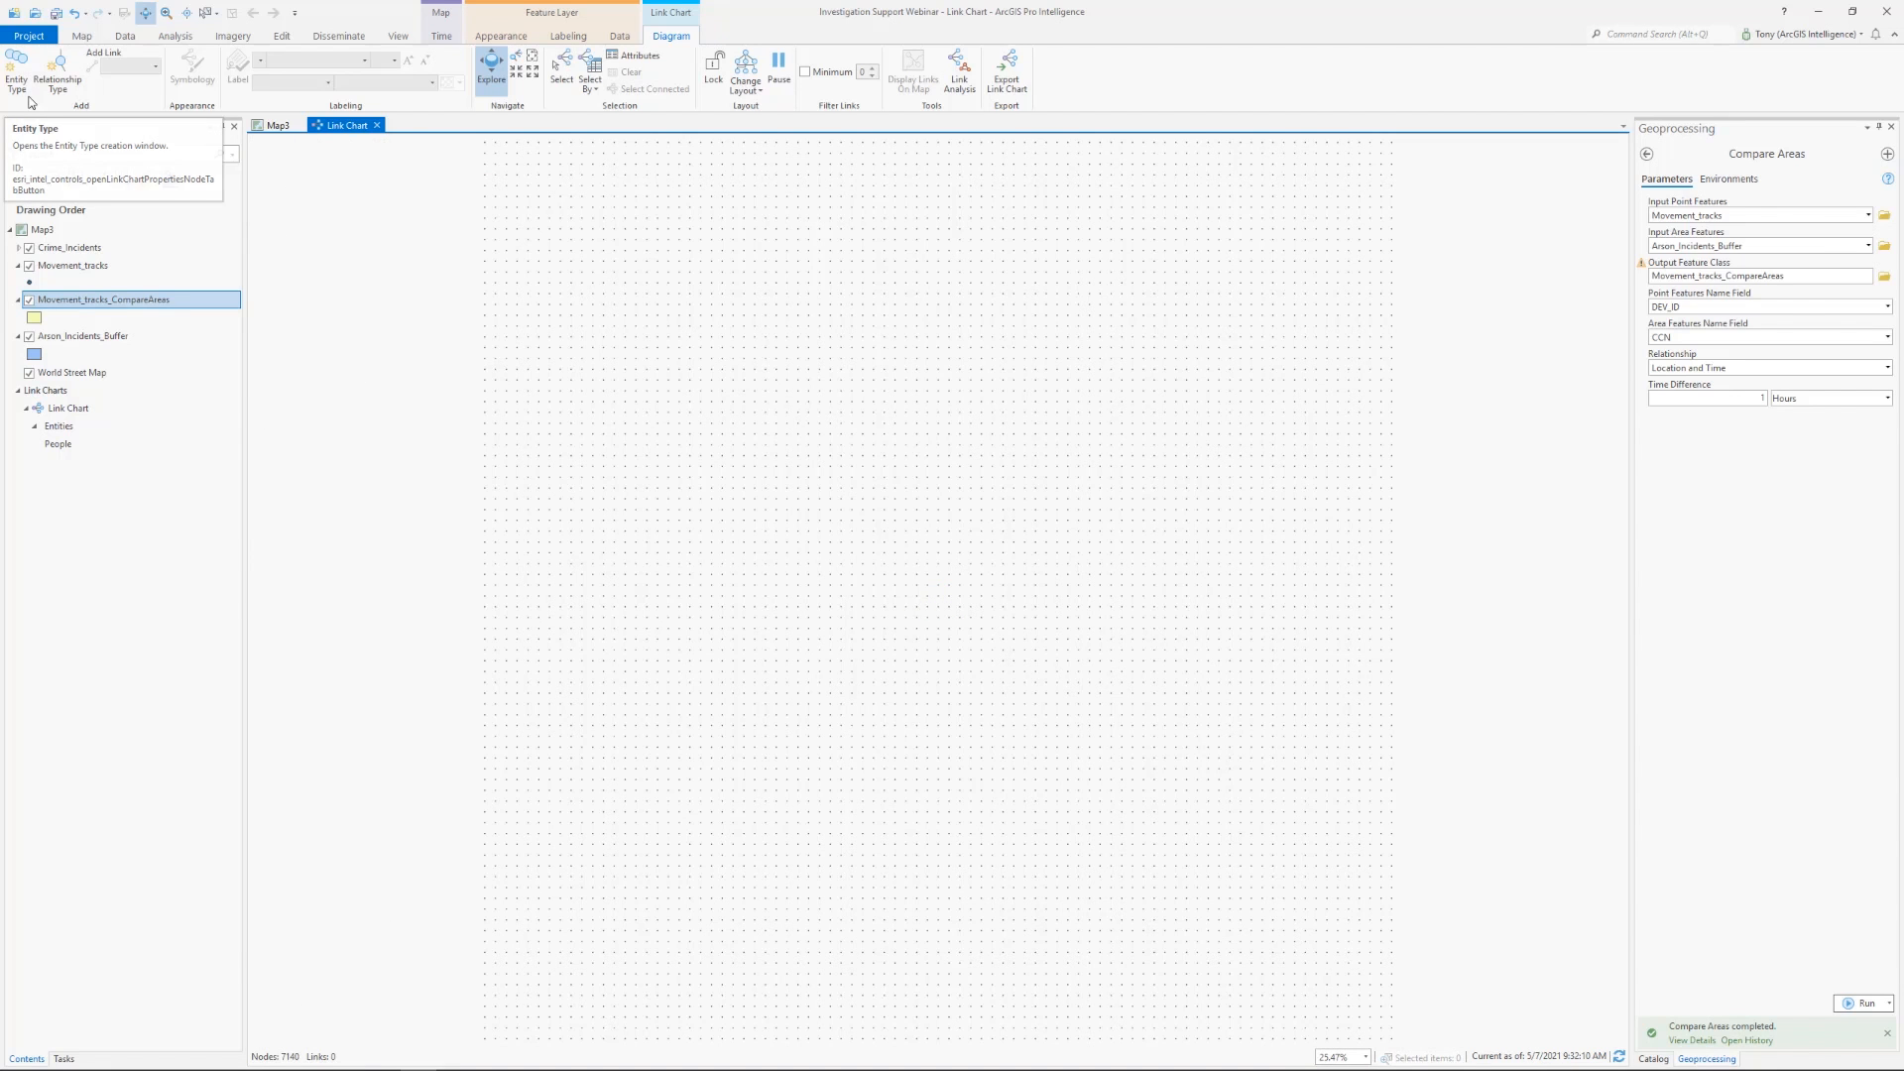
# Add an entity type named Arson Events from the Arson_Incidents_Buffer layer, using CCN as the entity field
pyautogui.click(22, 71)
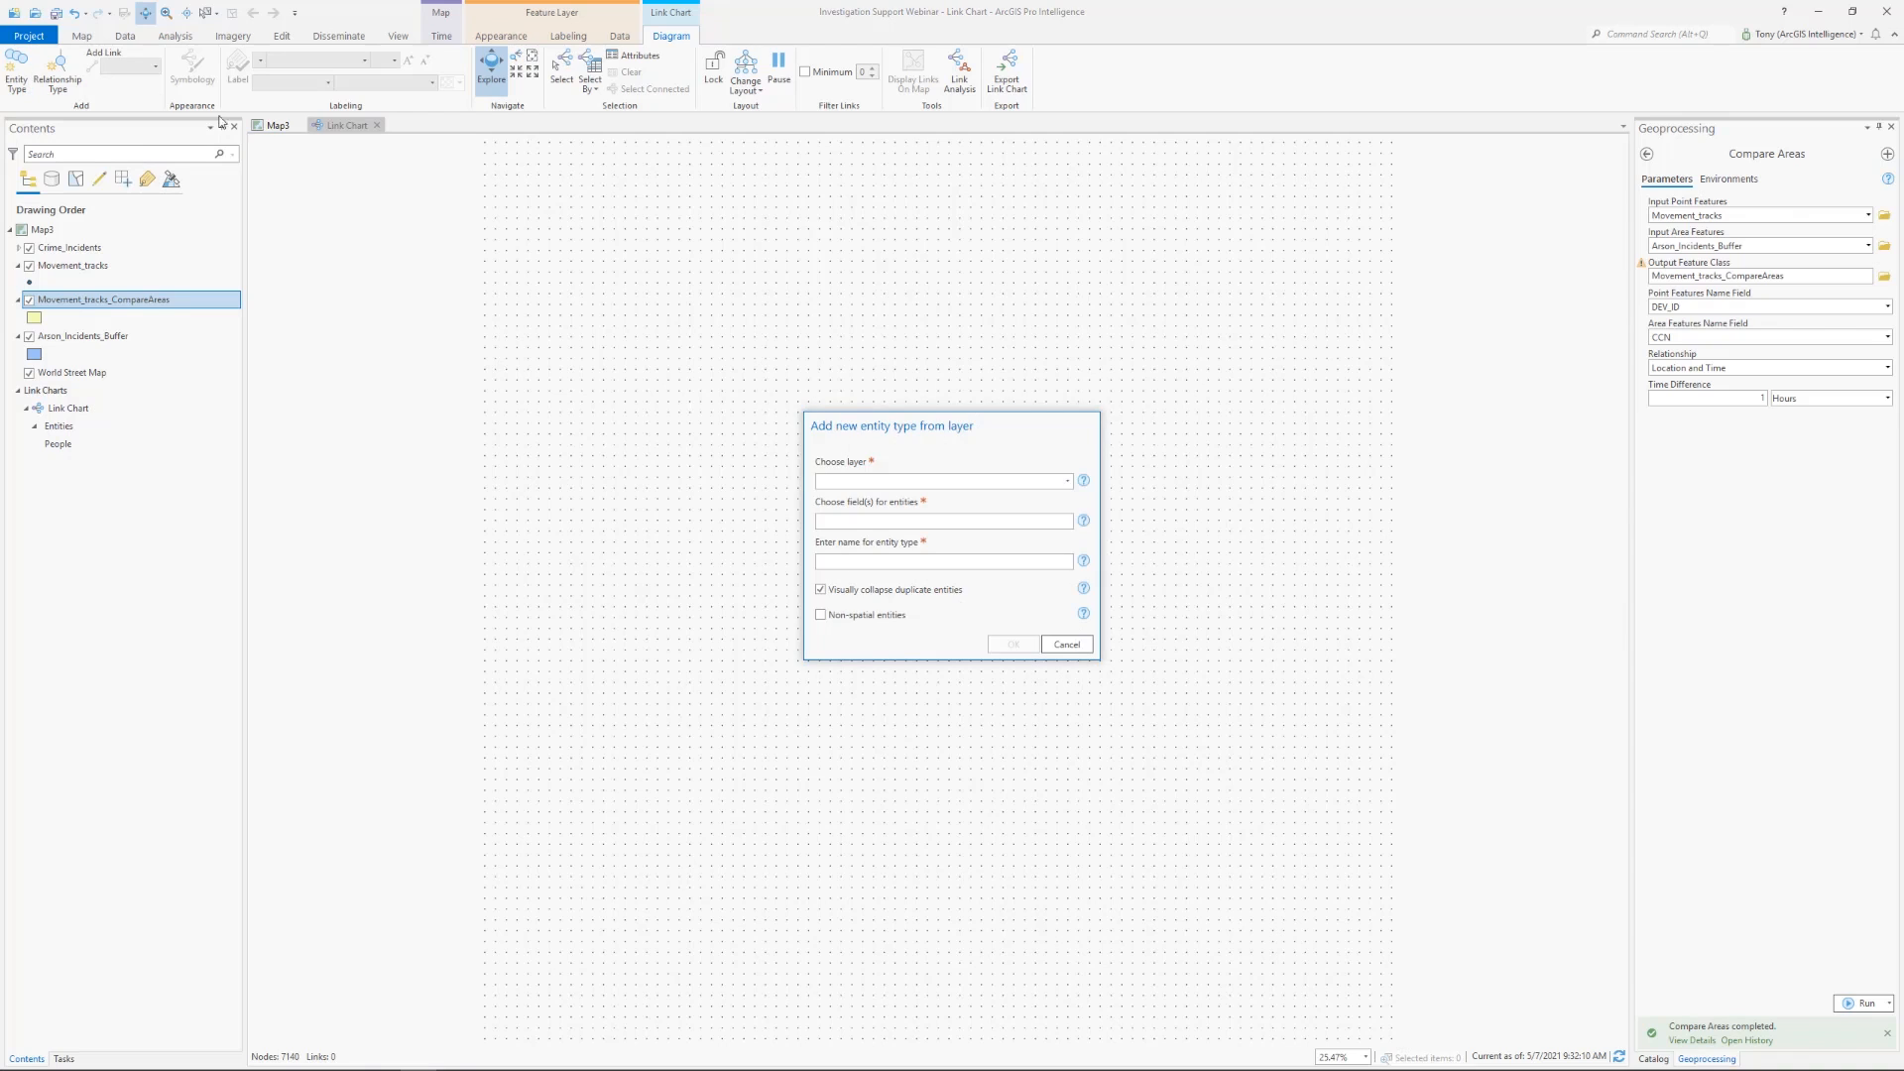
pyautogui.click(1065, 482)
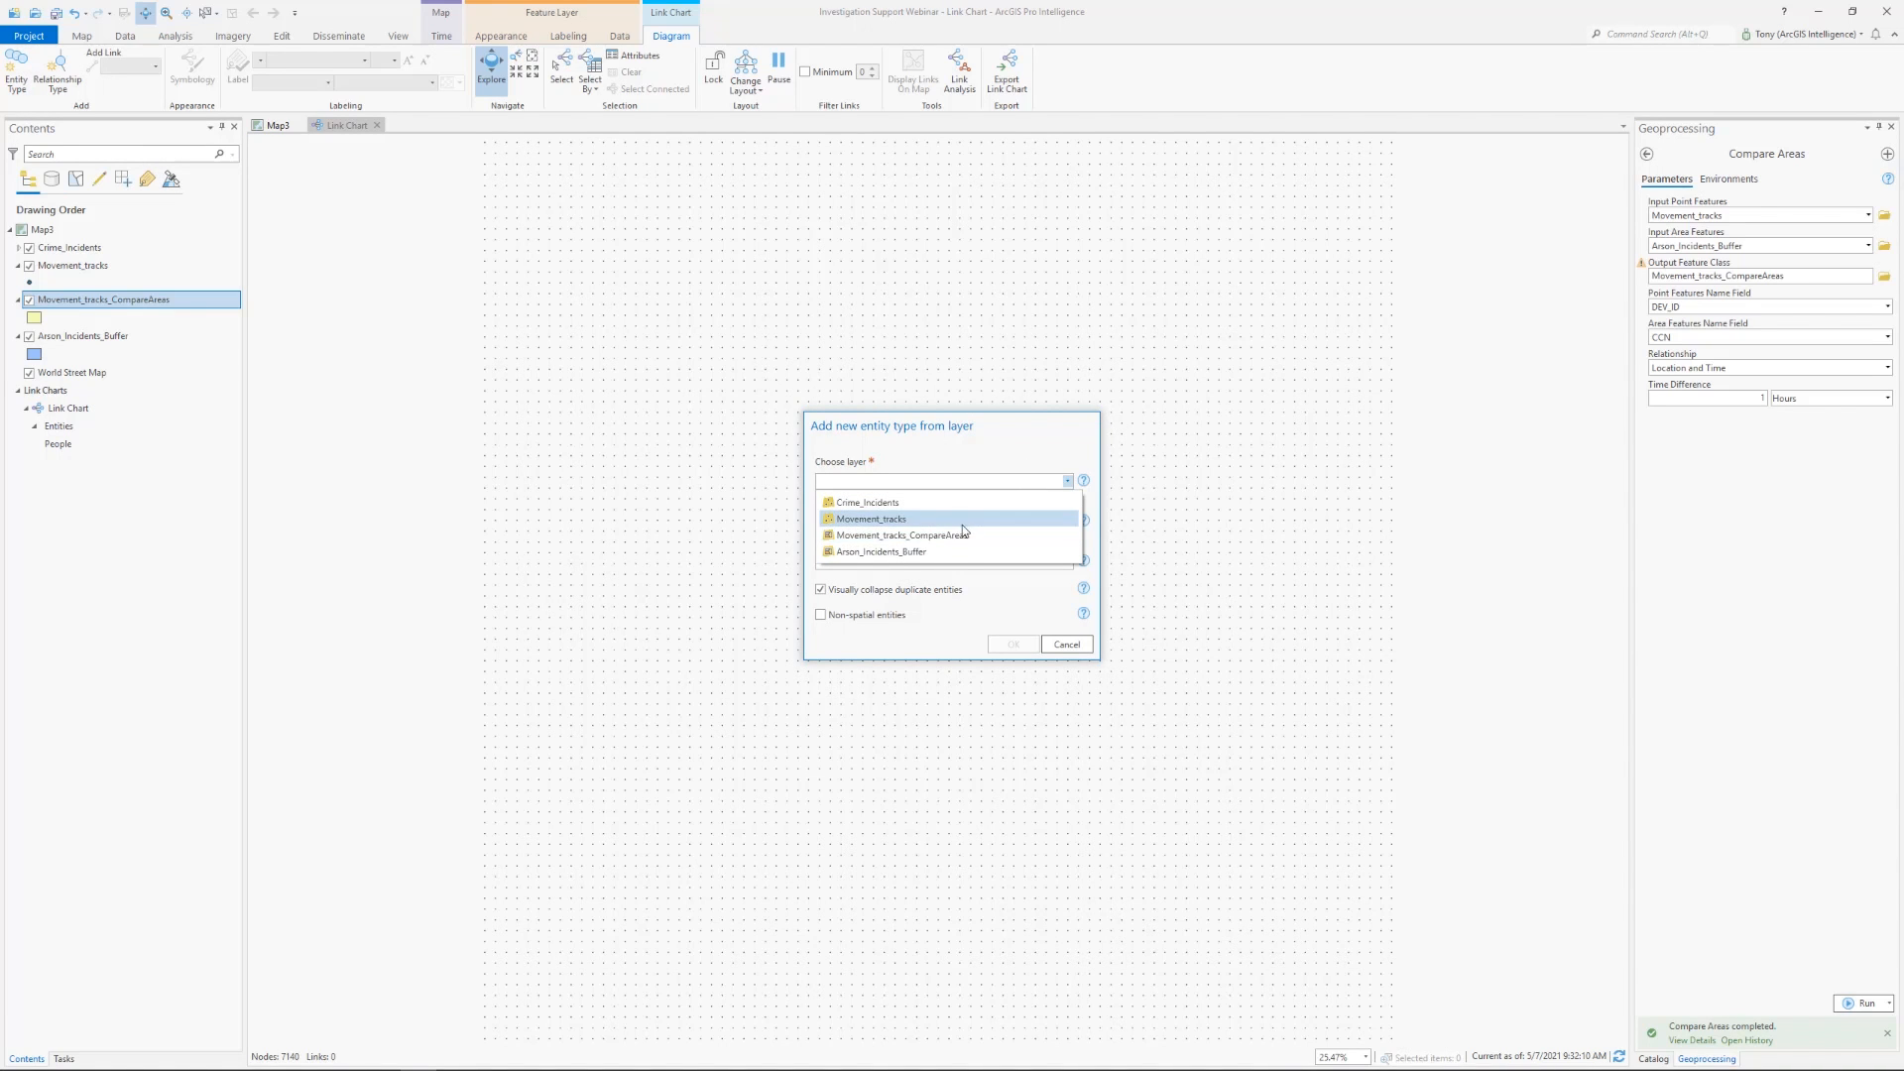
pyautogui.click(957, 551)
pyautogui.click(976, 536)
pyautogui.click(944, 557)
pyautogui.click(928, 596)
pyautogui.write('Arson Events')
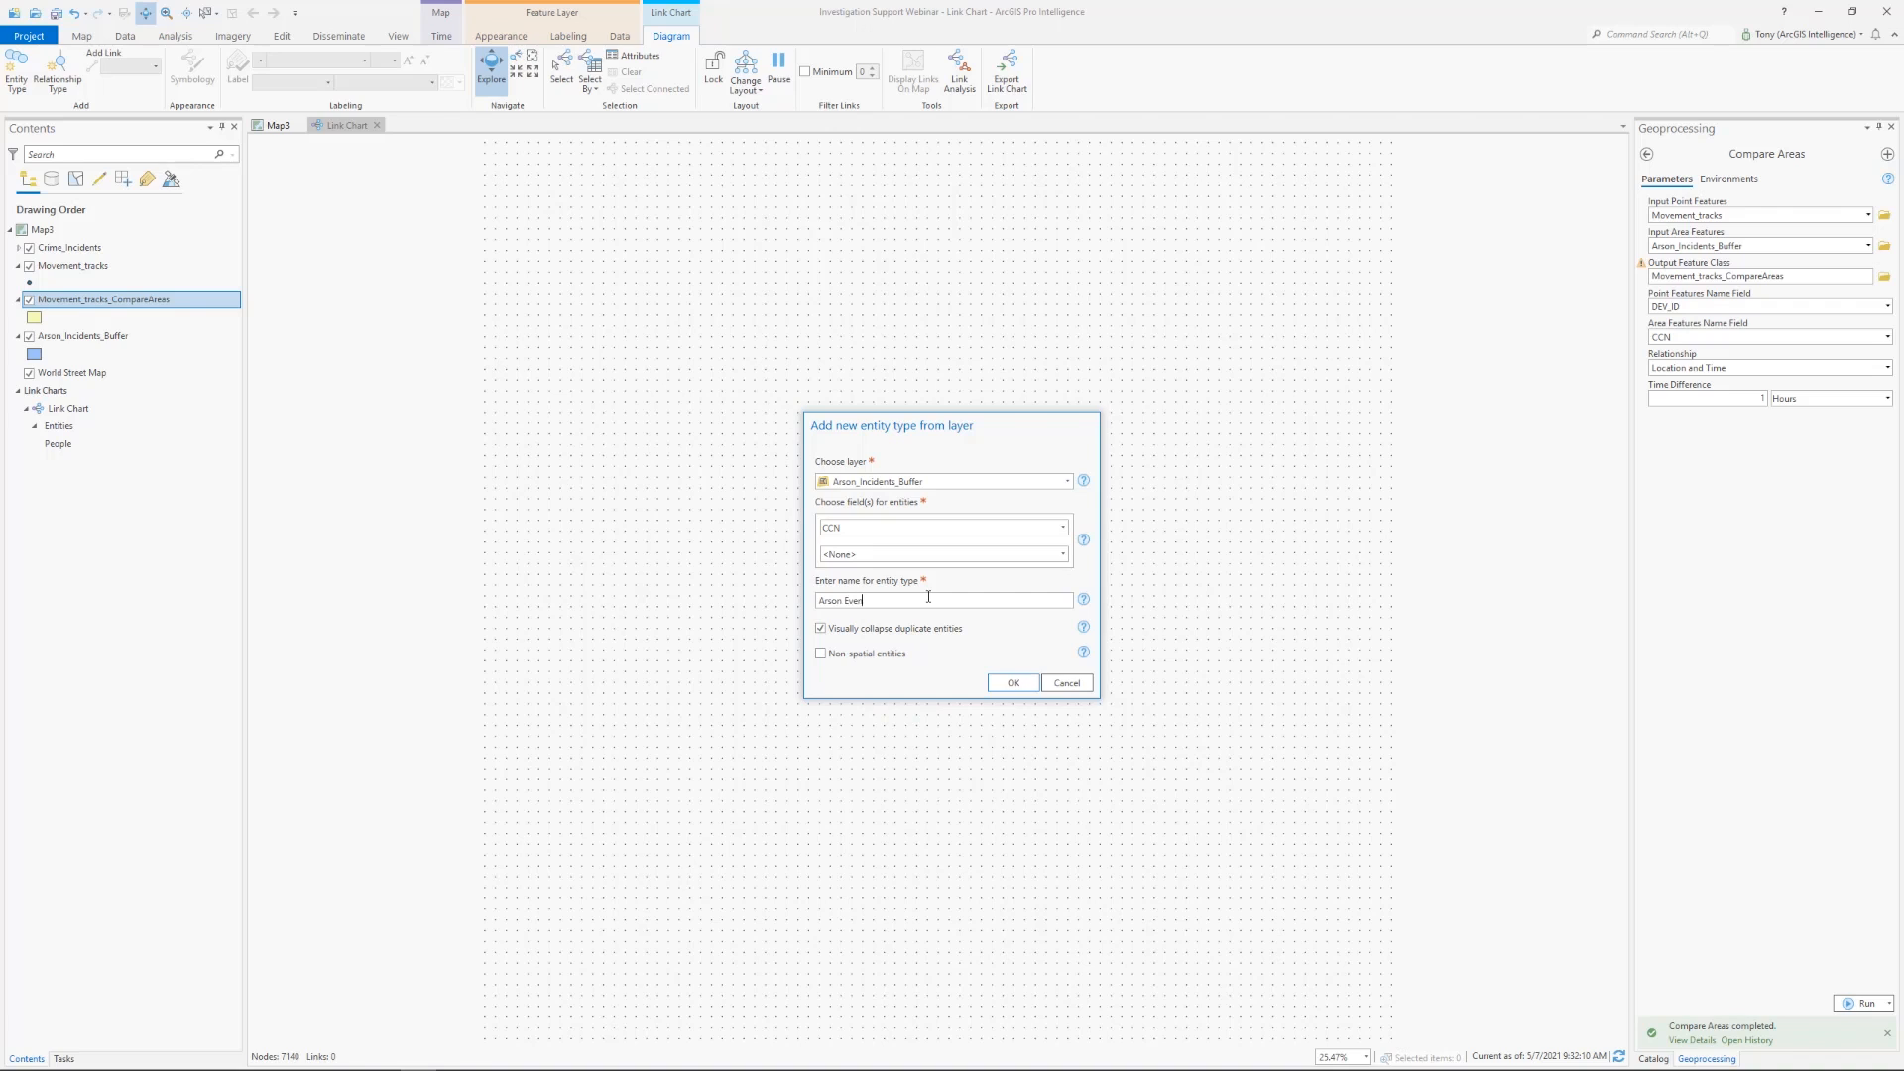
pyautogui.click(1014, 680)
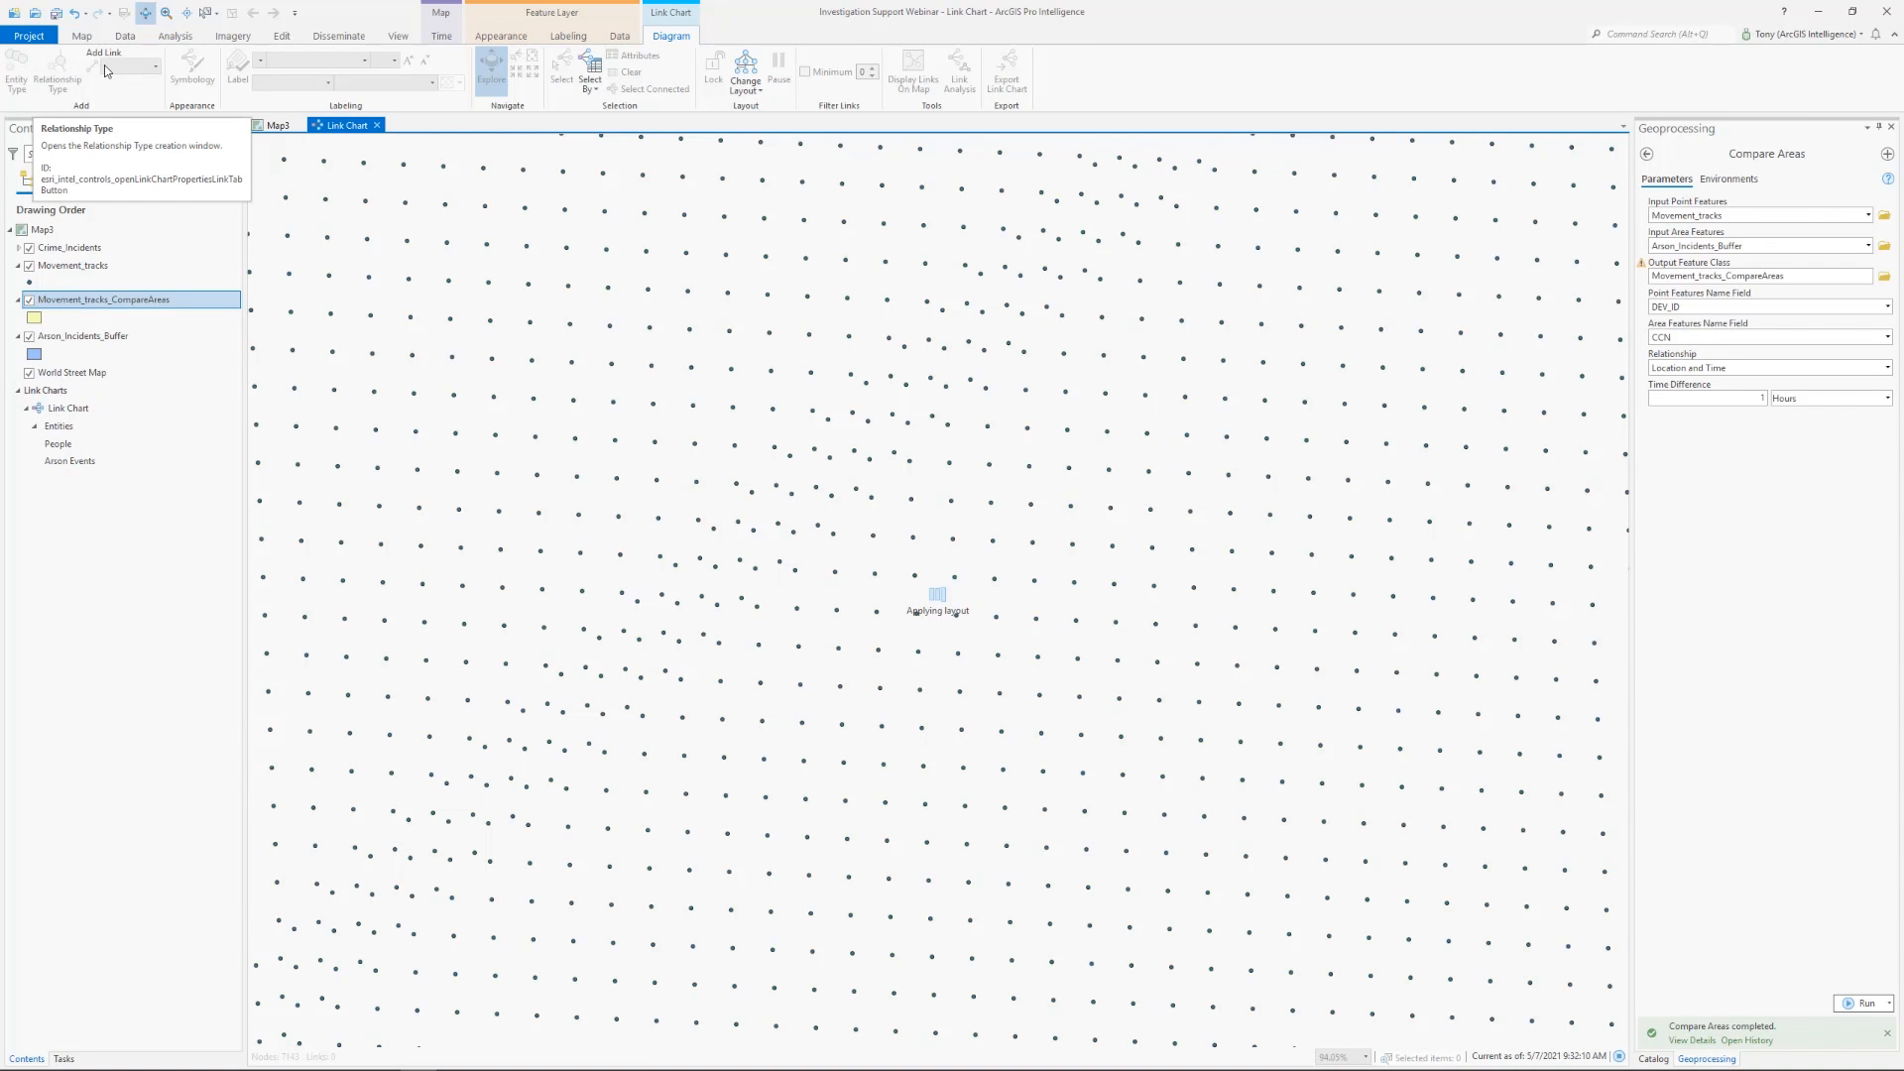
# Start a relationship type named Compare Areas with People as source entities and Arson Events as target entities
pyautogui.click(62, 69)
pyautogui.click(1050, 449)
pyautogui.click(942, 460)
pyautogui.click(961, 490)
pyautogui.click(937, 507)
pyautogui.click(944, 531)
pyautogui.write('Compare Areas')
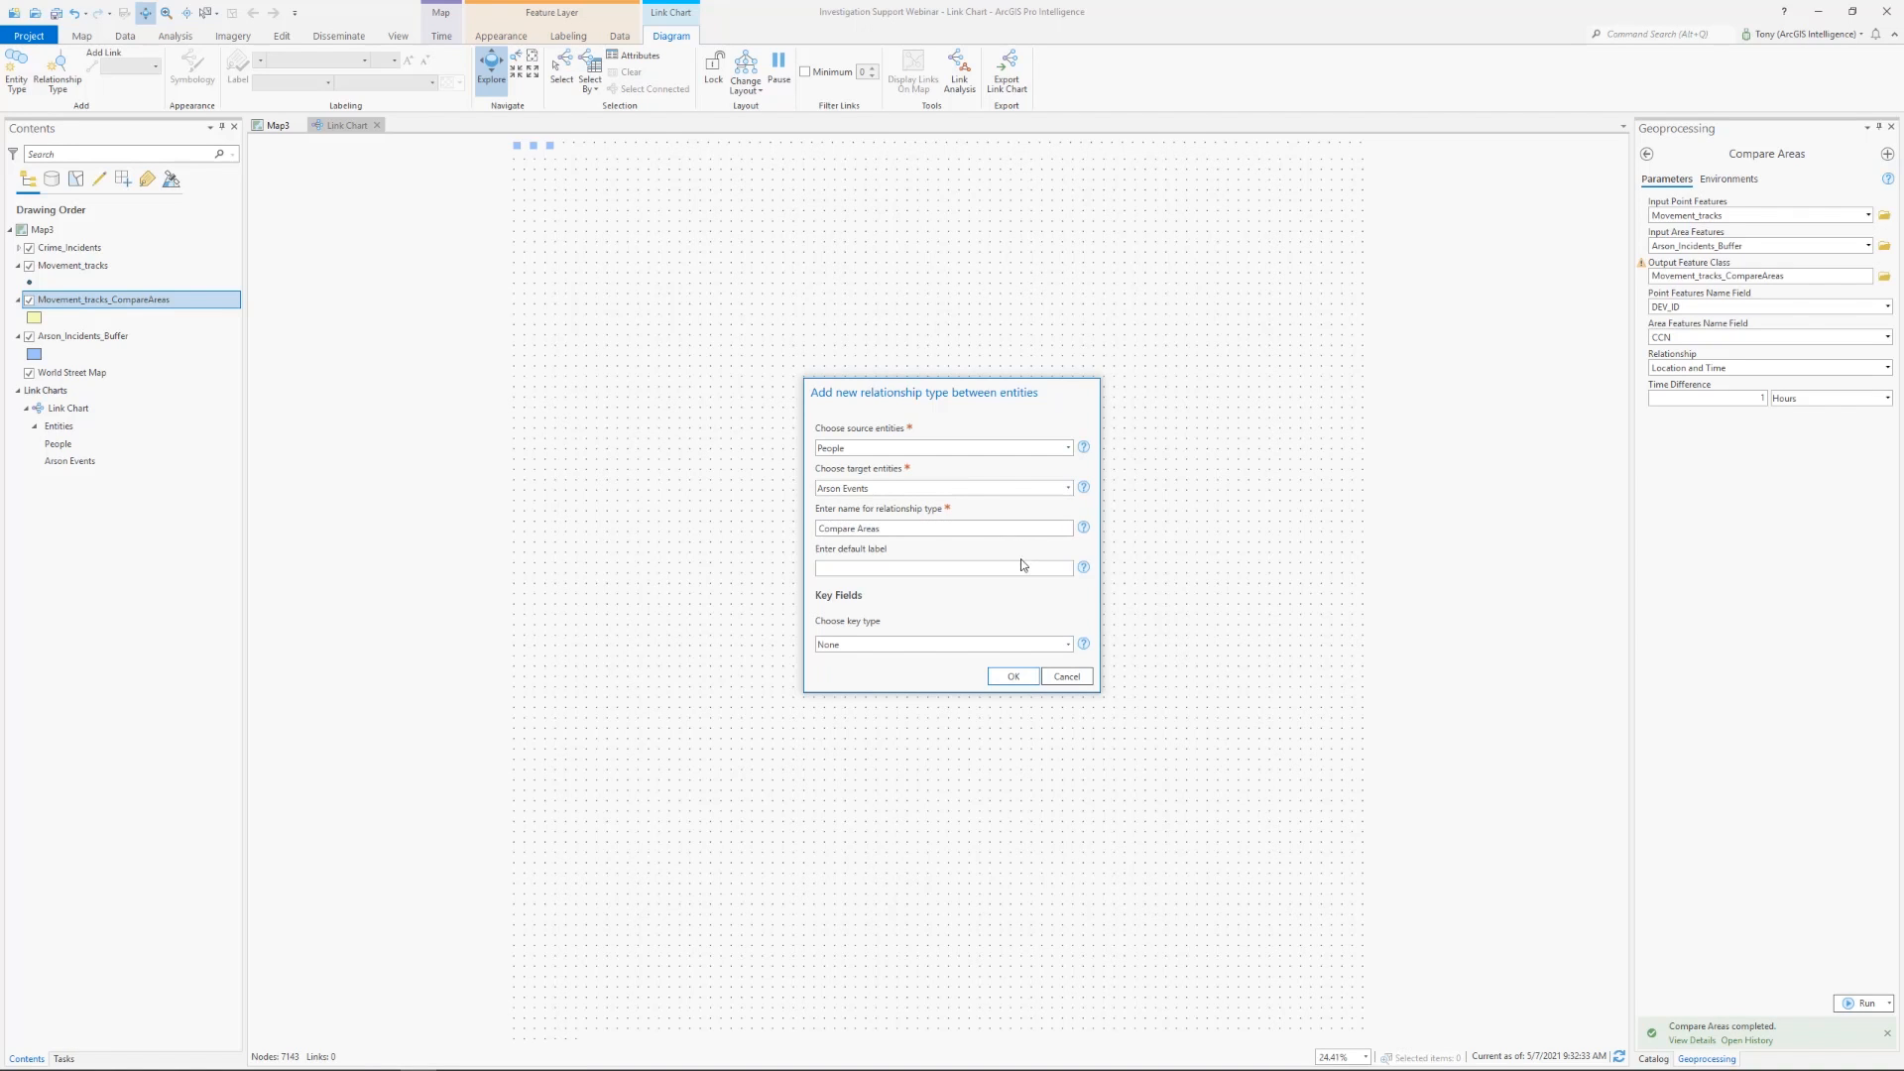
# Set the relationship's key type to Foreign and use Movement_tracks_CompareAreas as its key layer
pyautogui.click(955, 643)
pyautogui.click(921, 694)
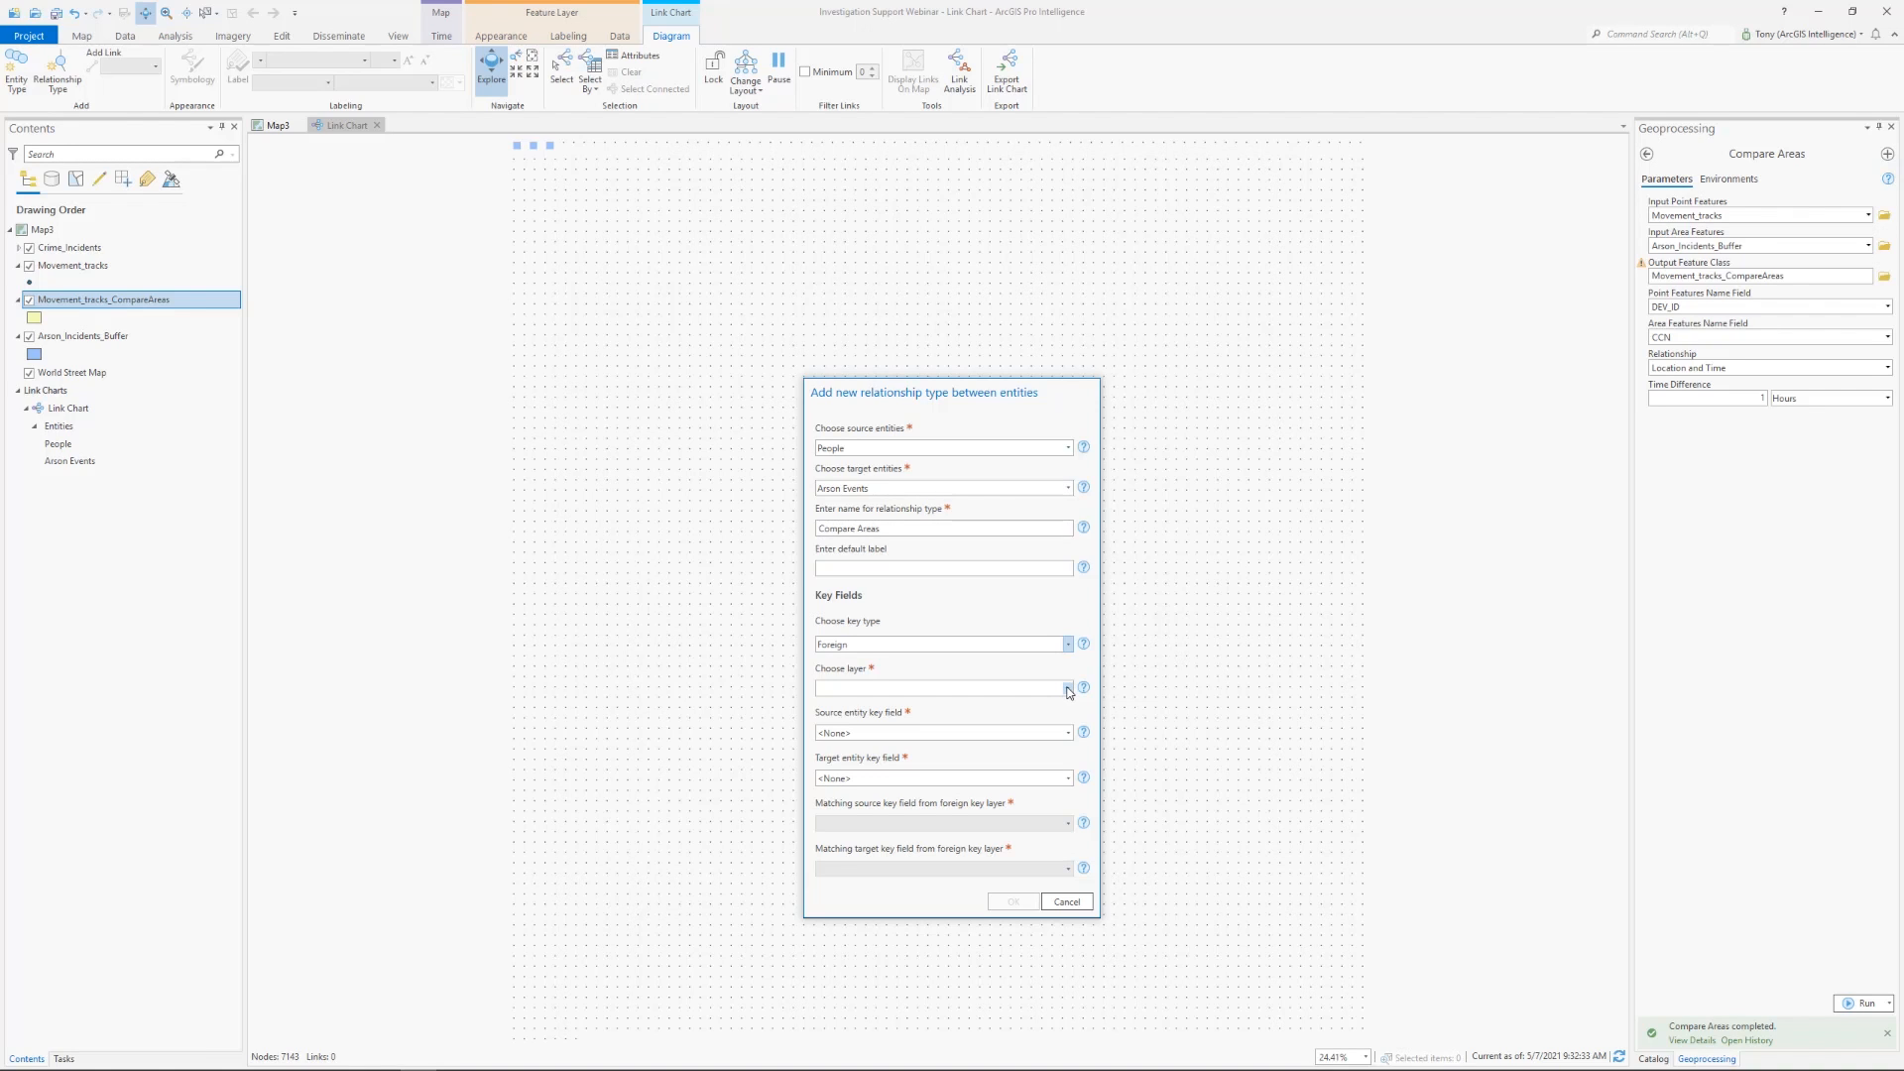
pyautogui.click(1068, 689)
pyautogui.click(941, 746)
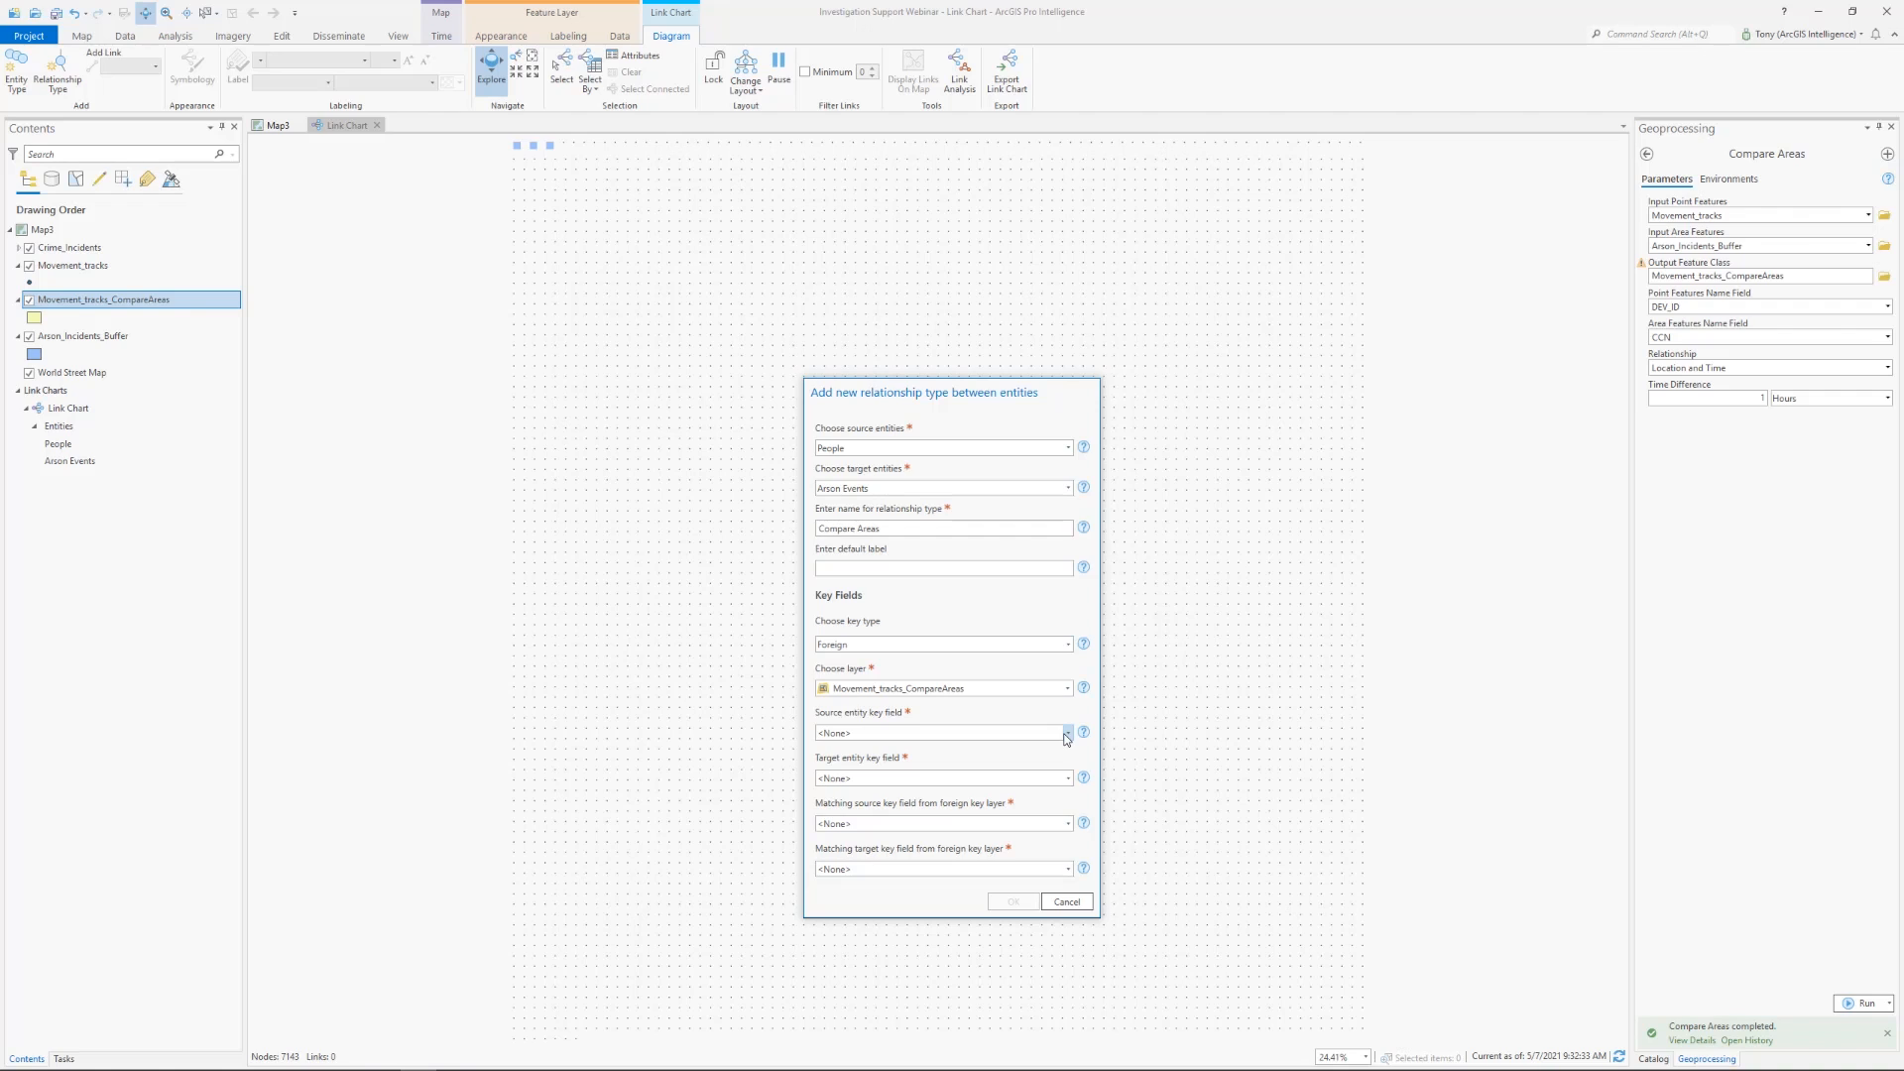
# Match source key DEV_ID to Track_ID and target key CCN to Area_ID, and create the relationship type
pyautogui.click(1064, 732)
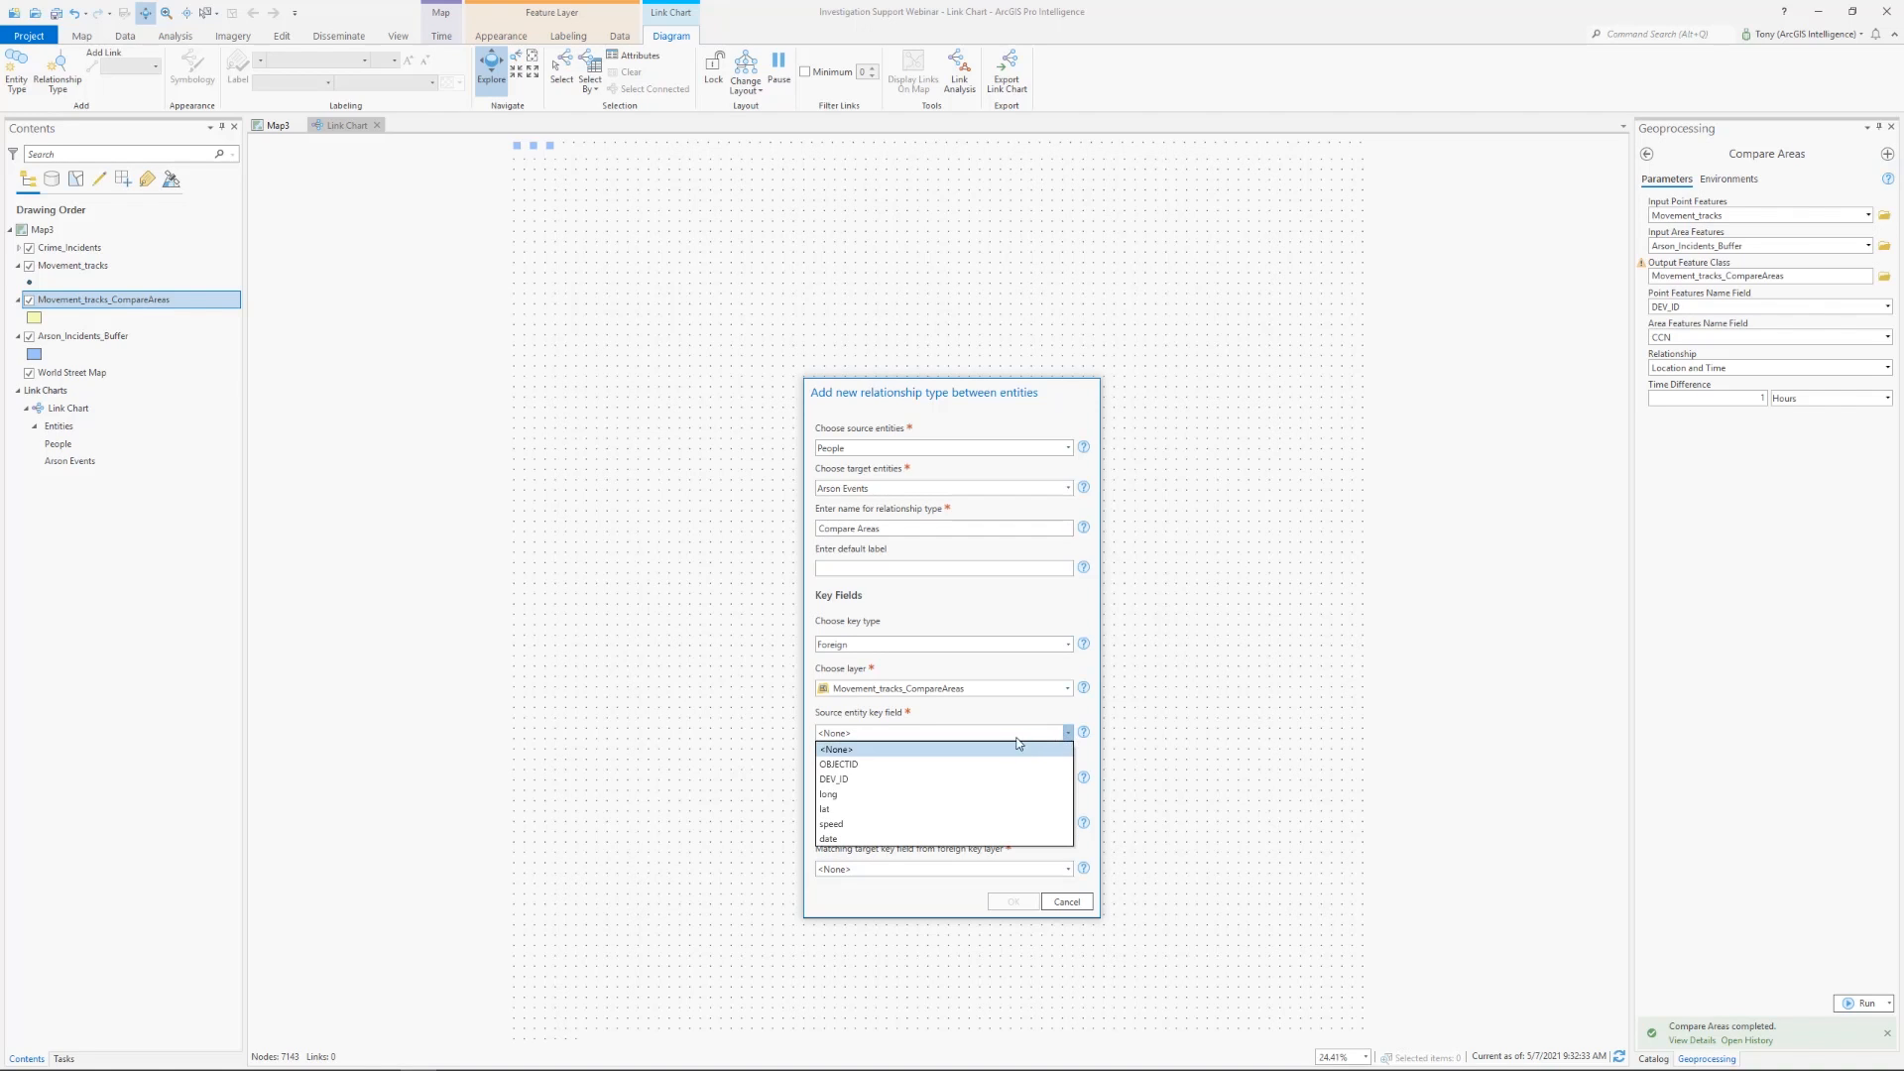
pyautogui.click(983, 777)
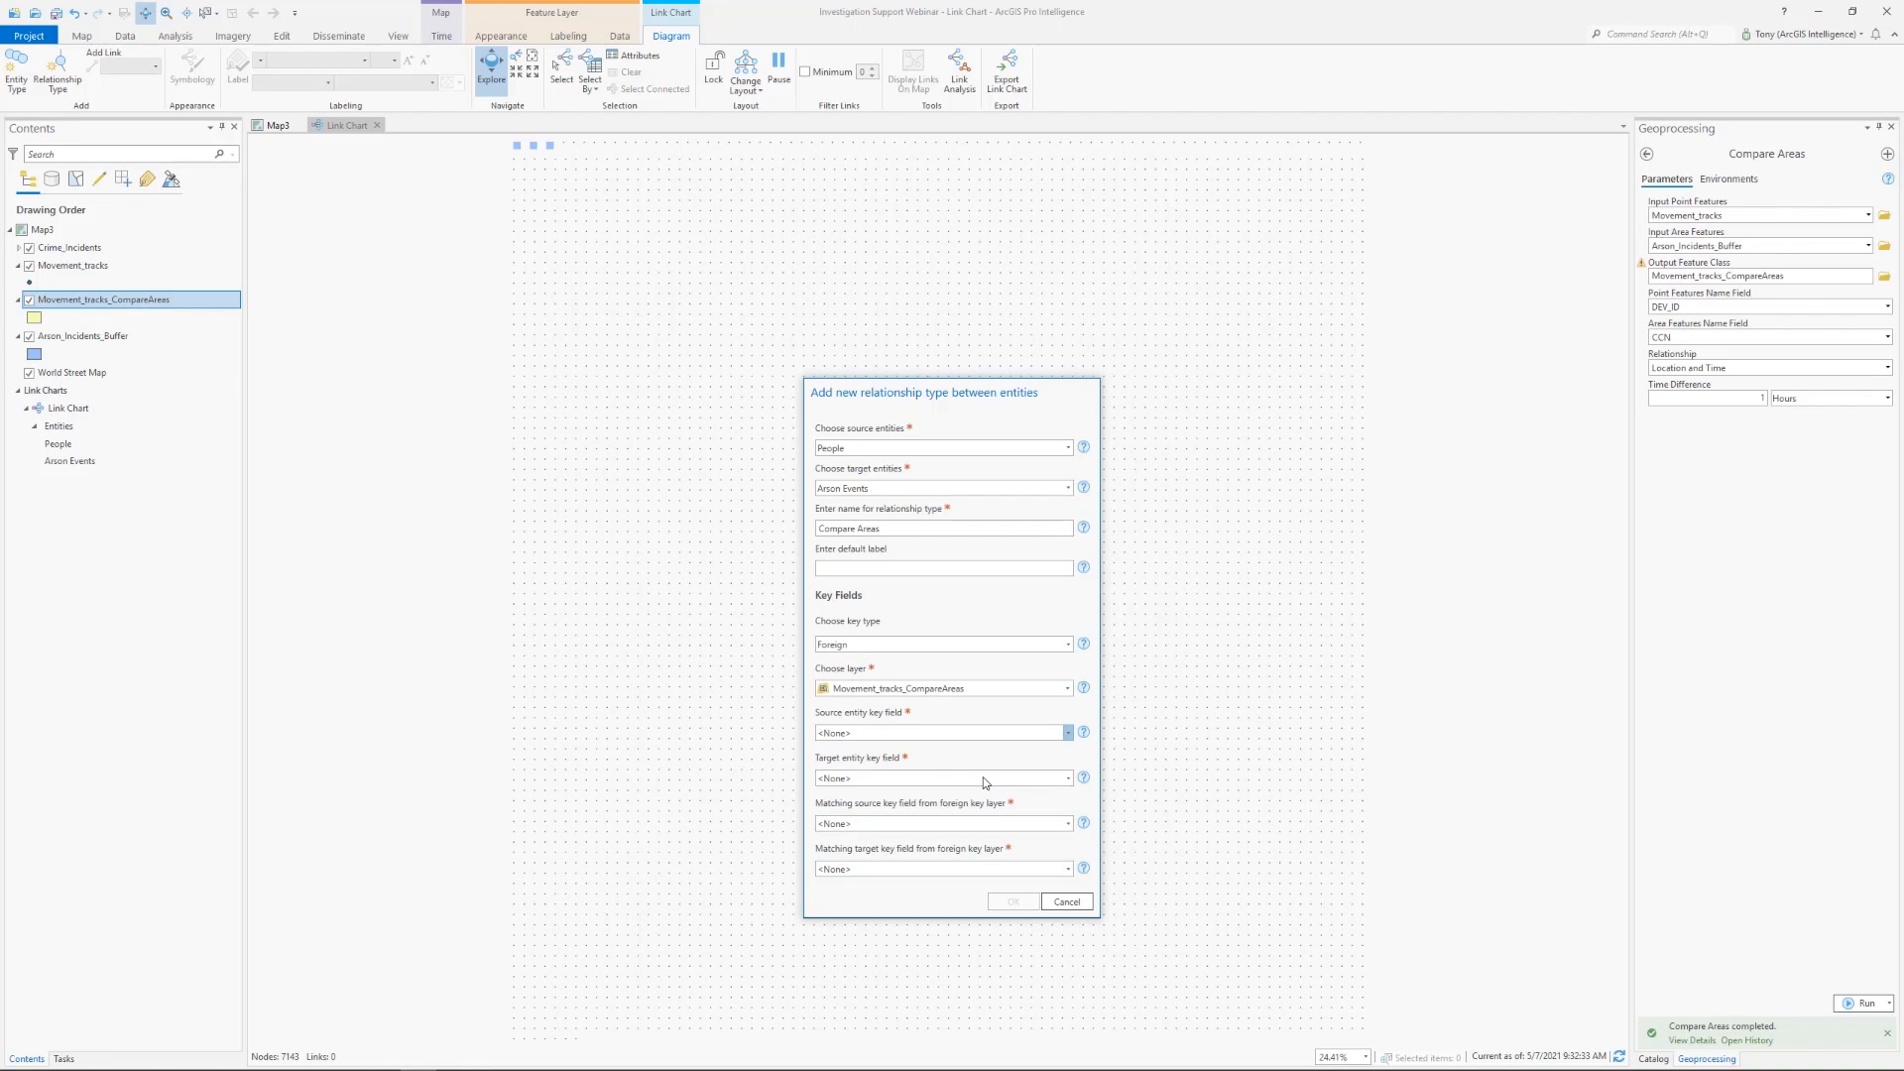
pyautogui.click(1055, 777)
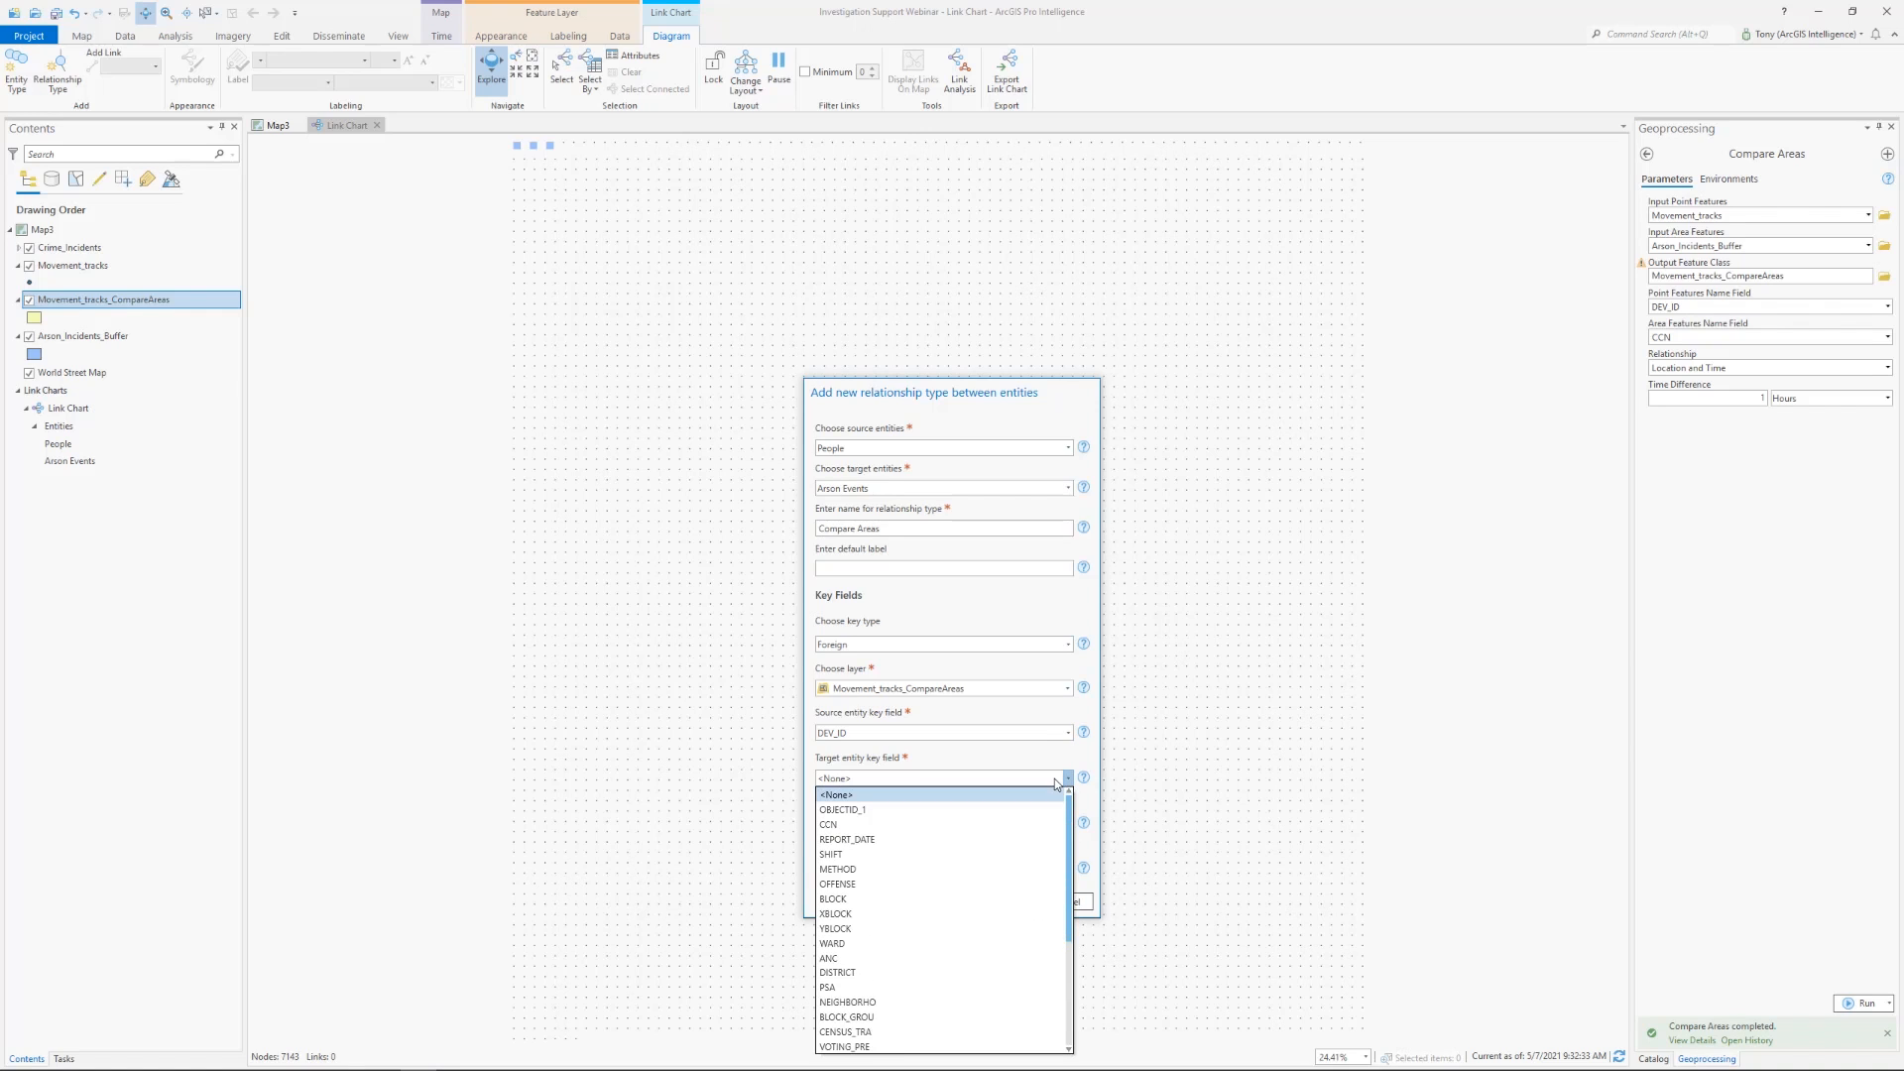
pyautogui.click(996, 823)
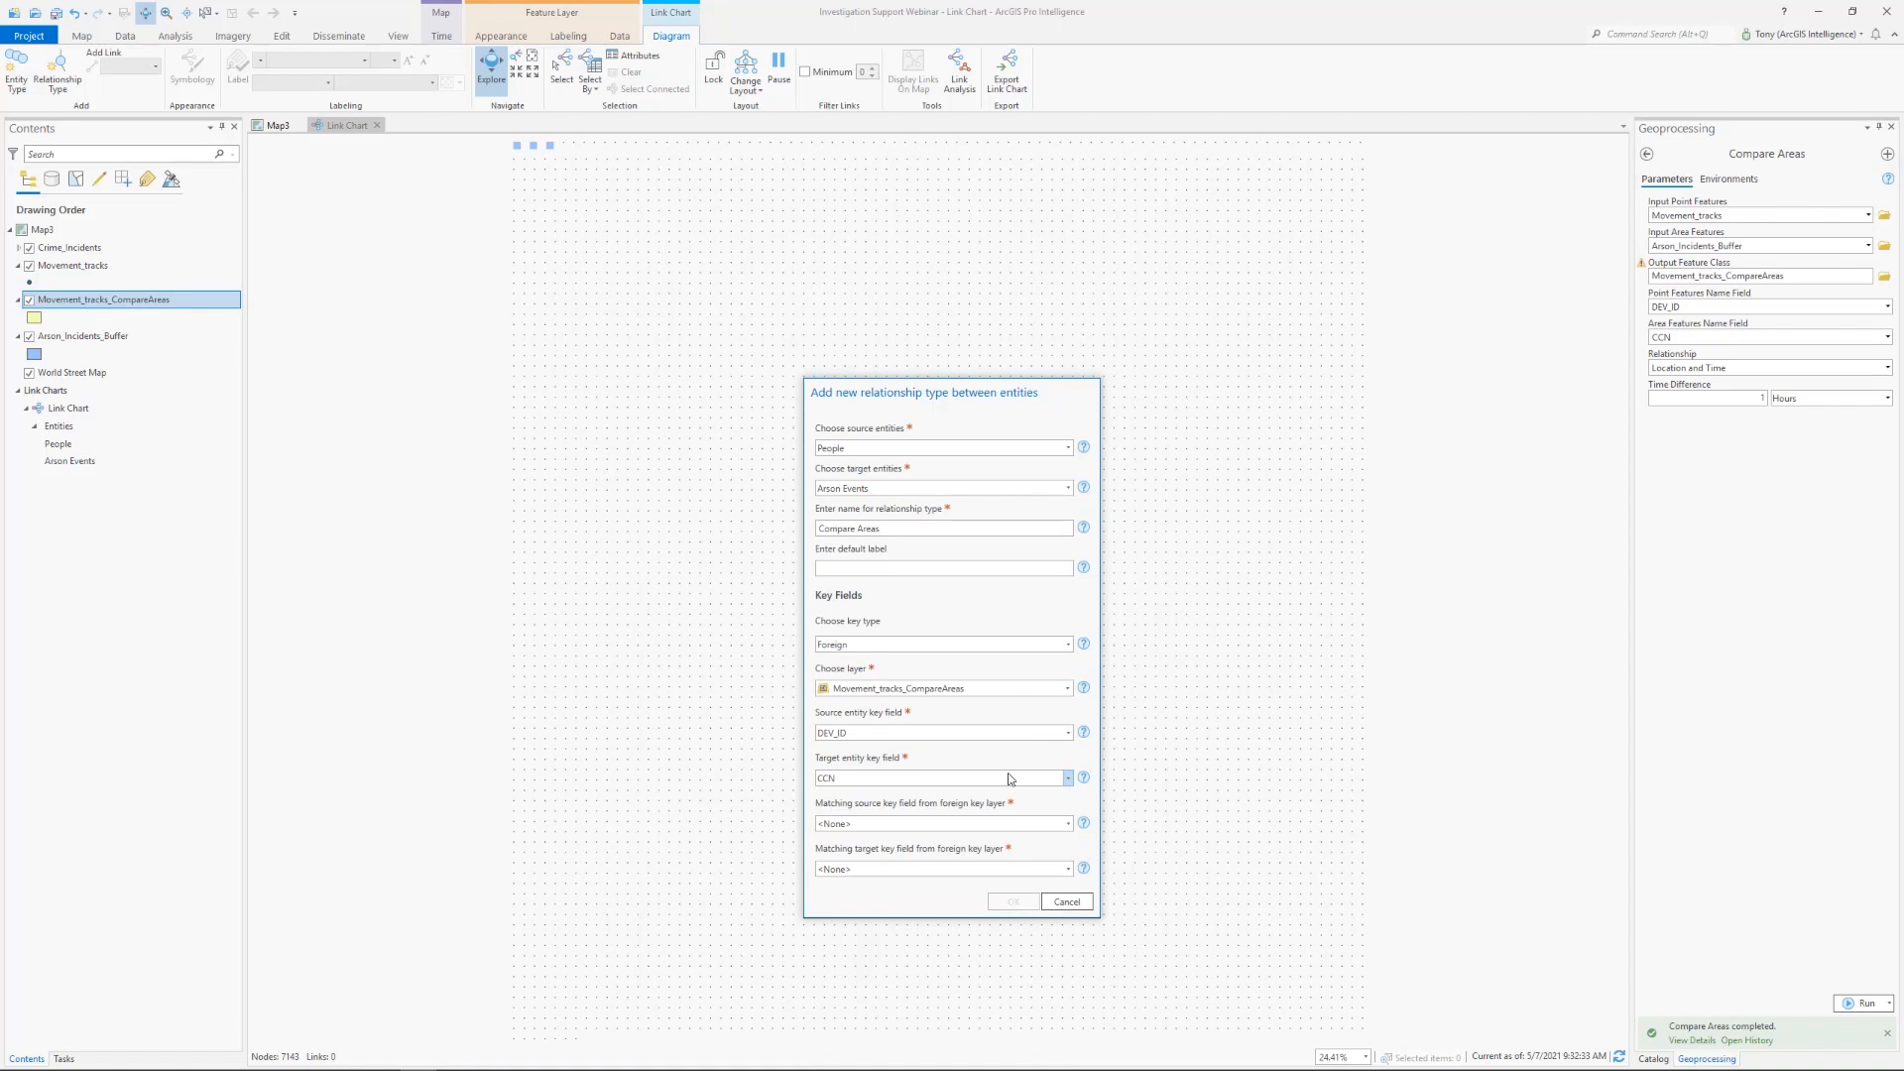
pyautogui.click(1069, 826)
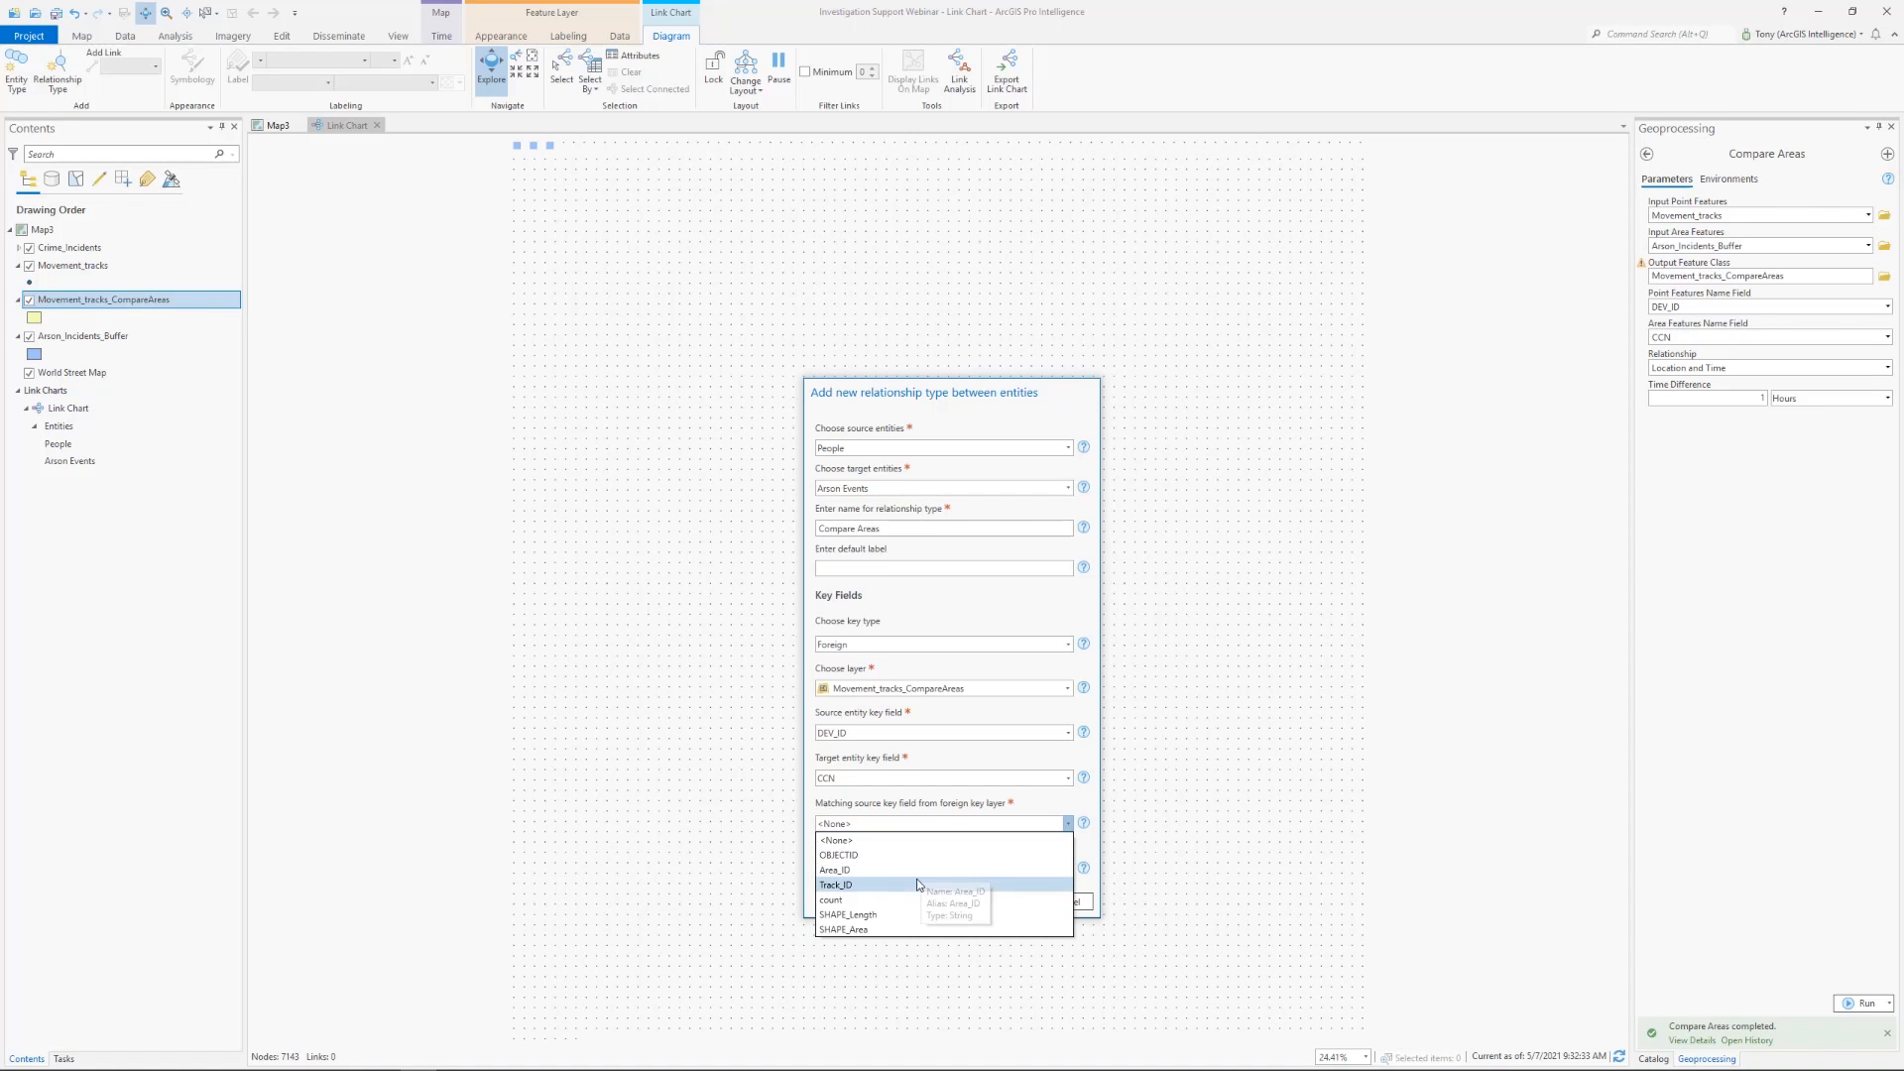
pyautogui.click(915, 884)
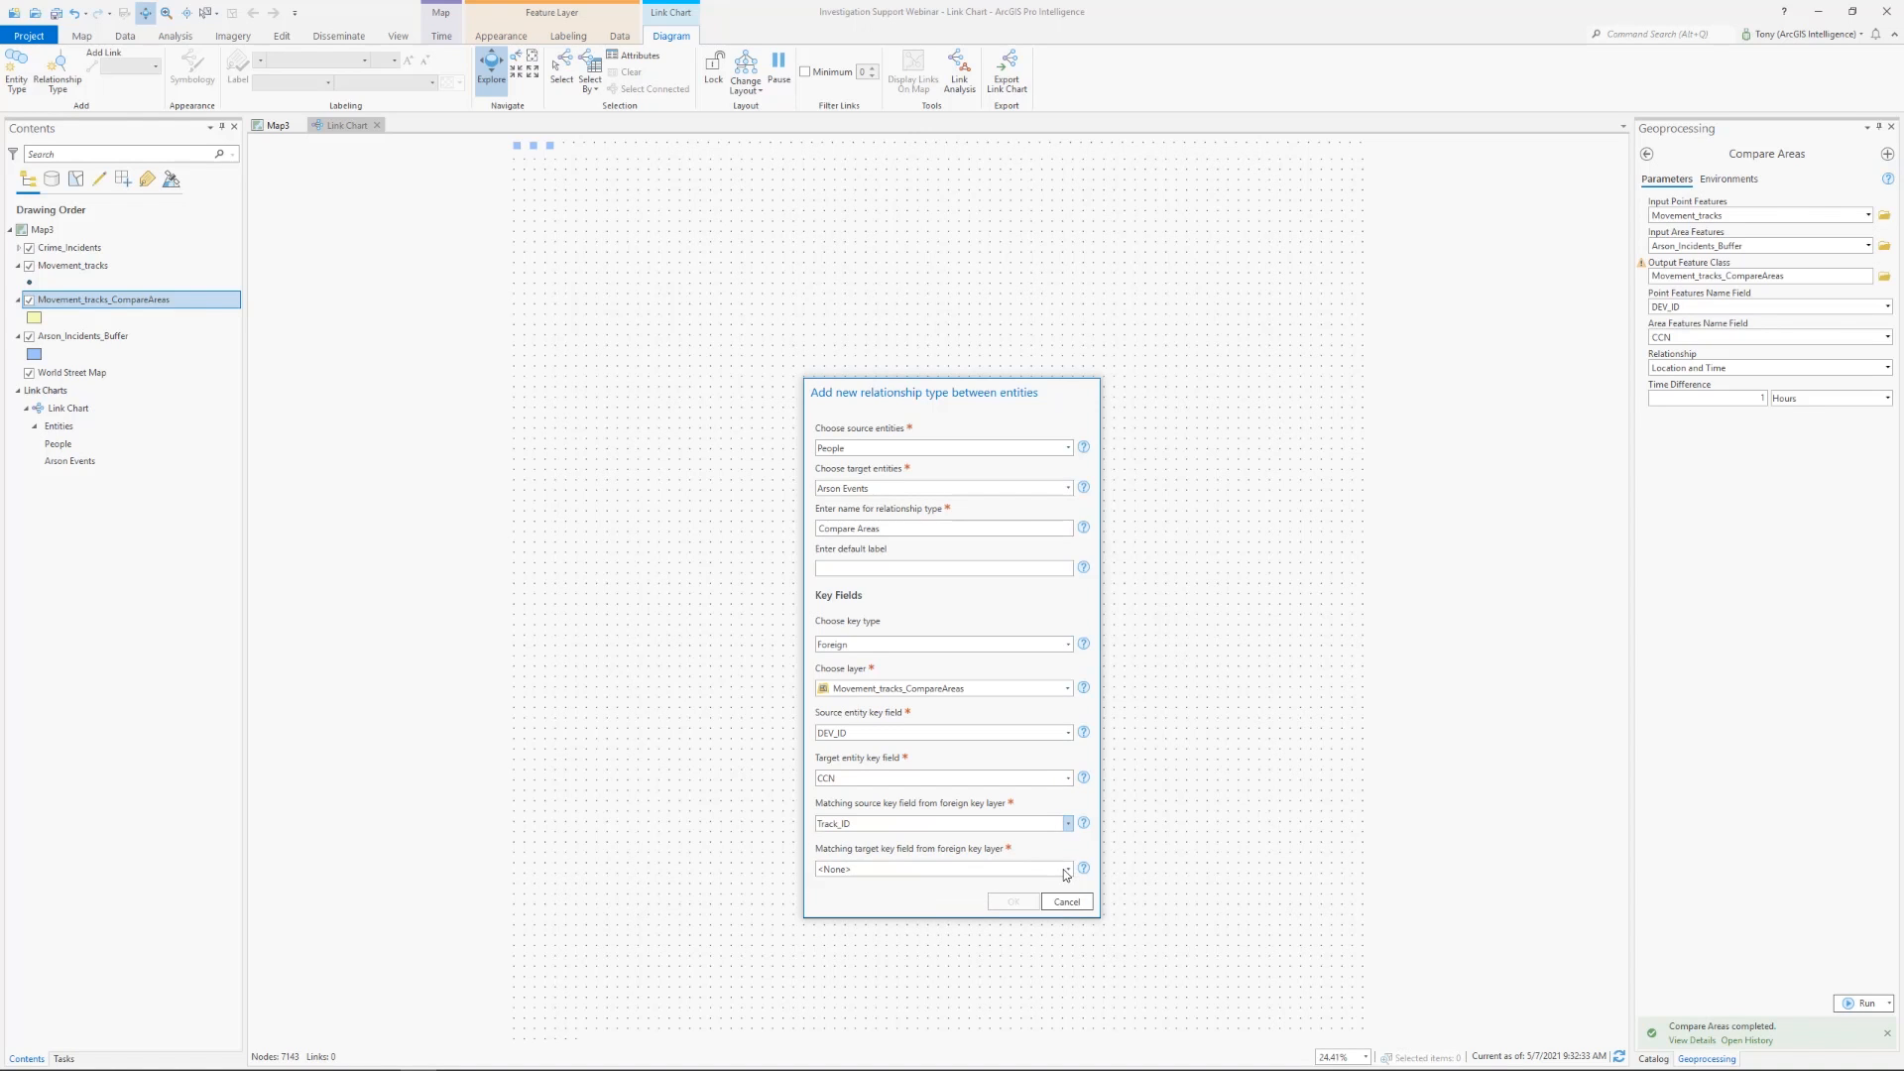
pyautogui.click(1068, 869)
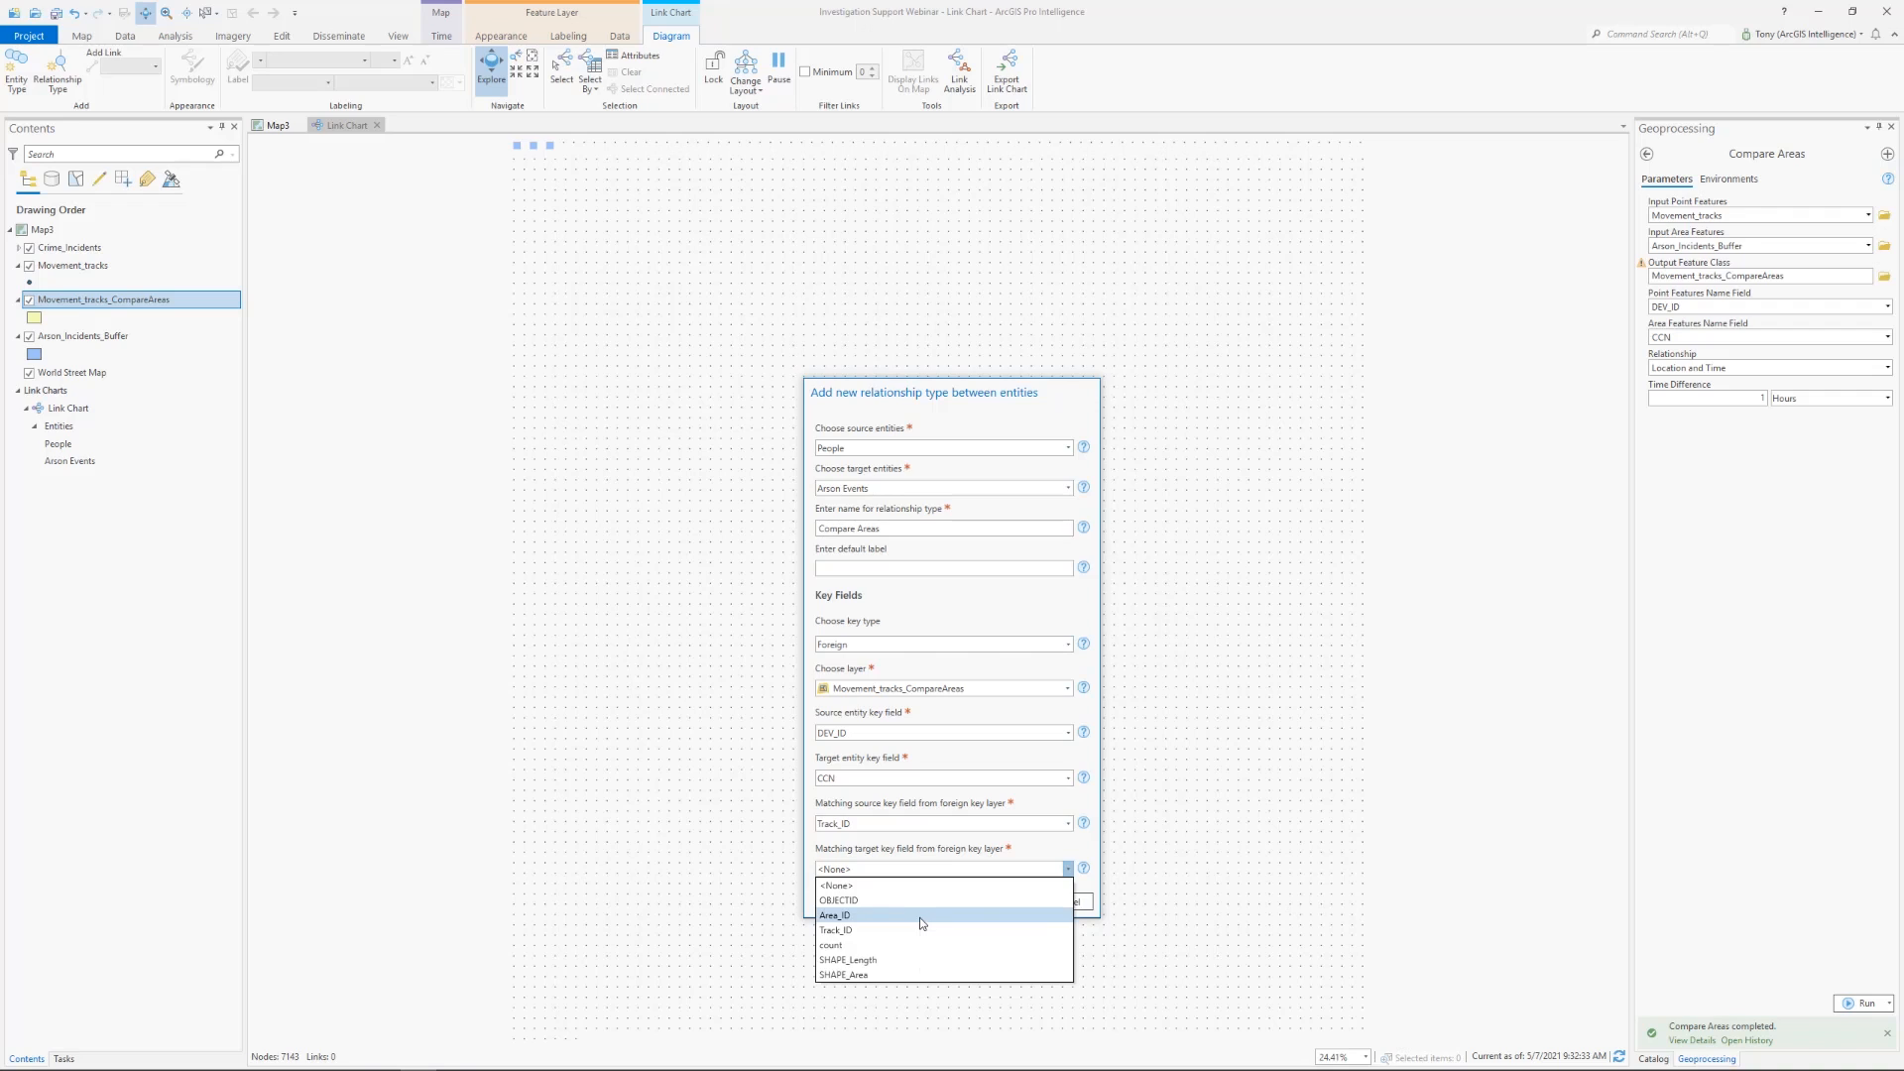
pyautogui.click(919, 916)
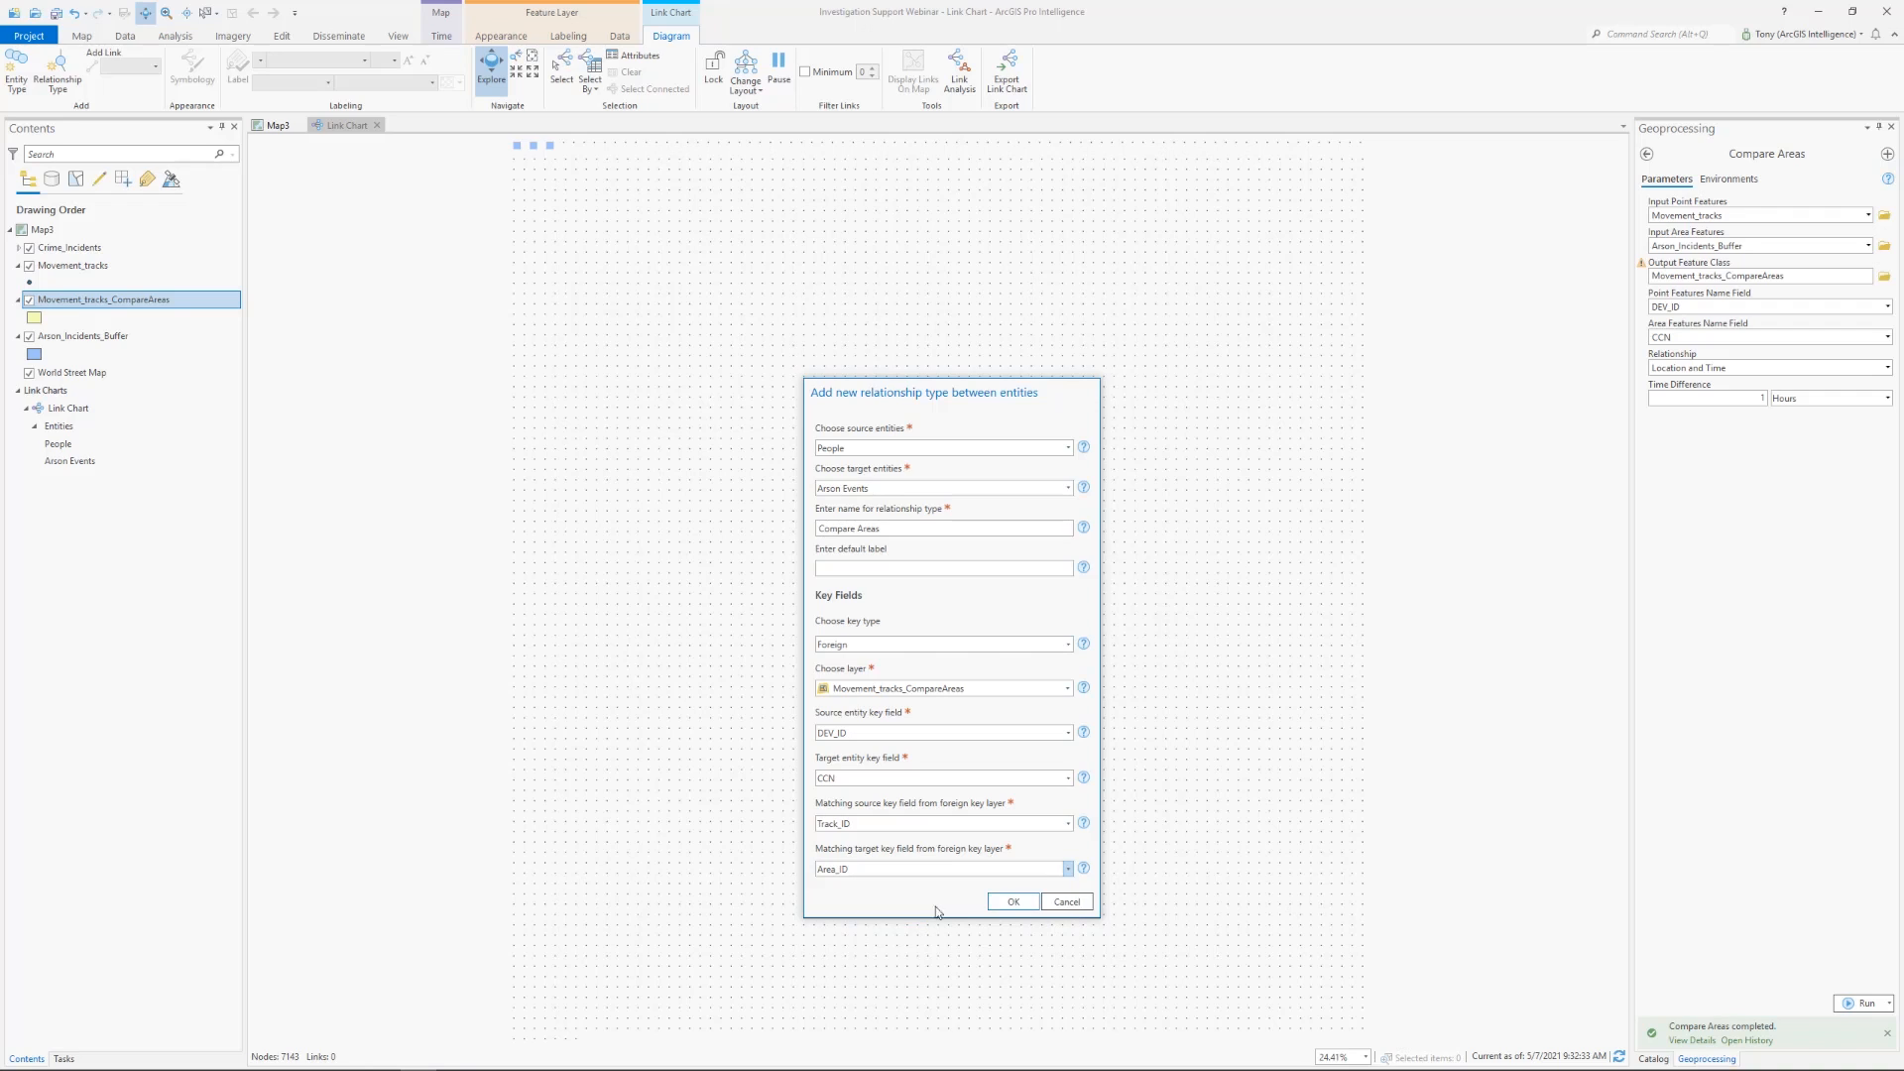
pyautogui.click(1013, 903)
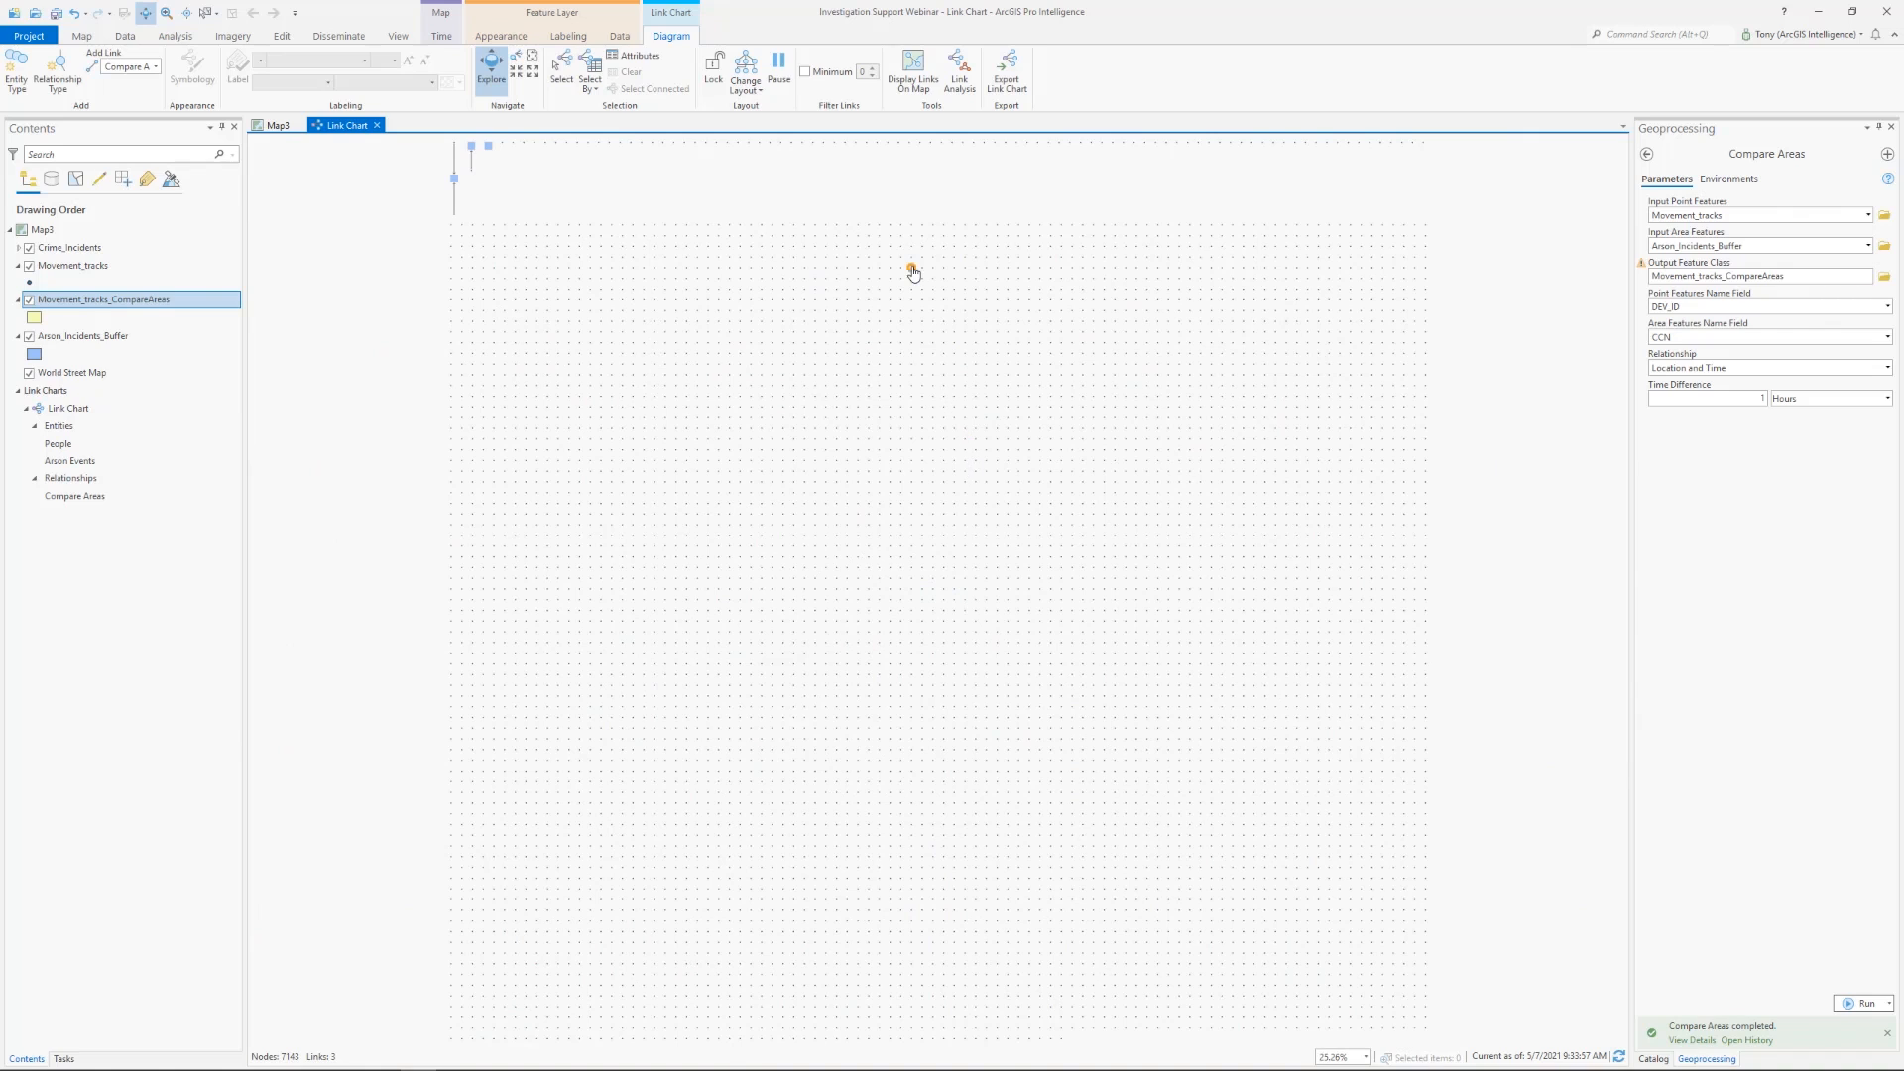
# Filter the link chart to entities with a minimum of 1 link and fit the remaining chart in view
pyautogui.click(805, 72)
pyautogui.click(872, 72)
pyautogui.click(534, 59)
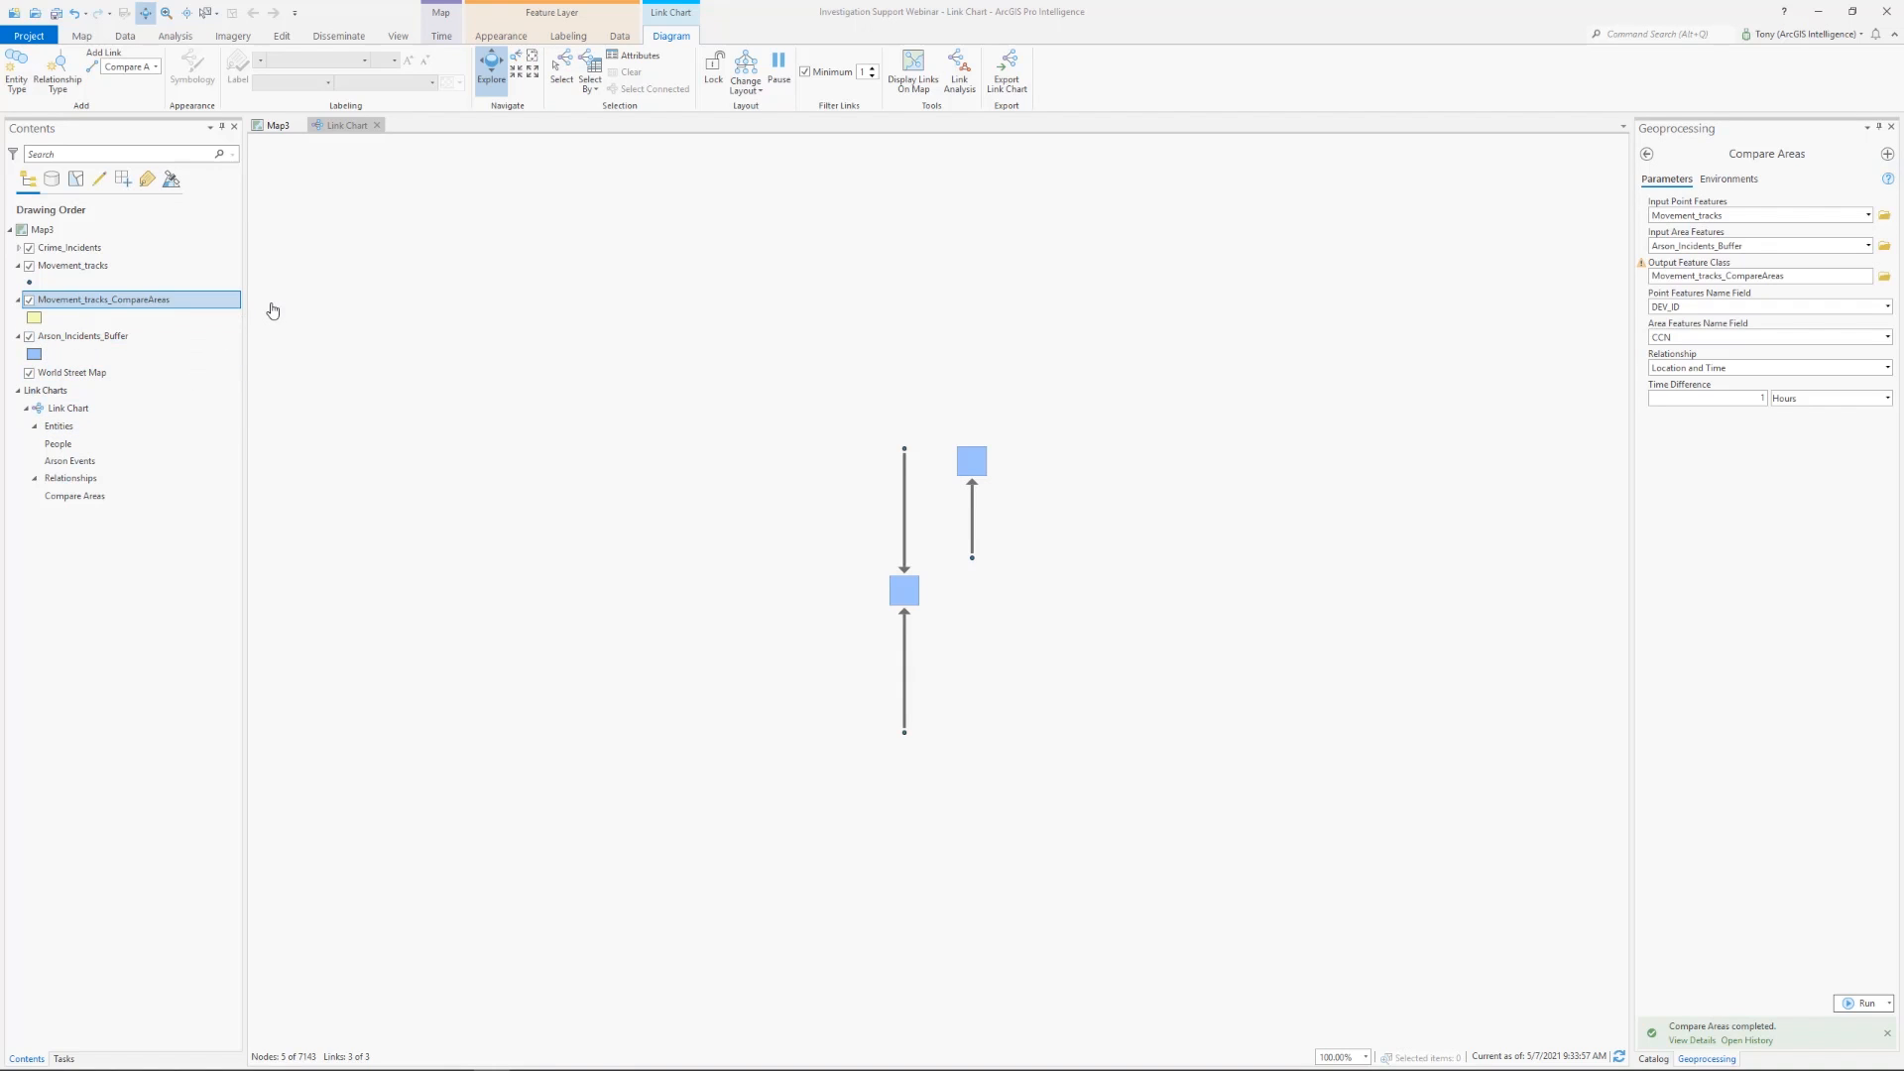
# Enable labels for the People entities and colour them black
pyautogui.click(122, 444)
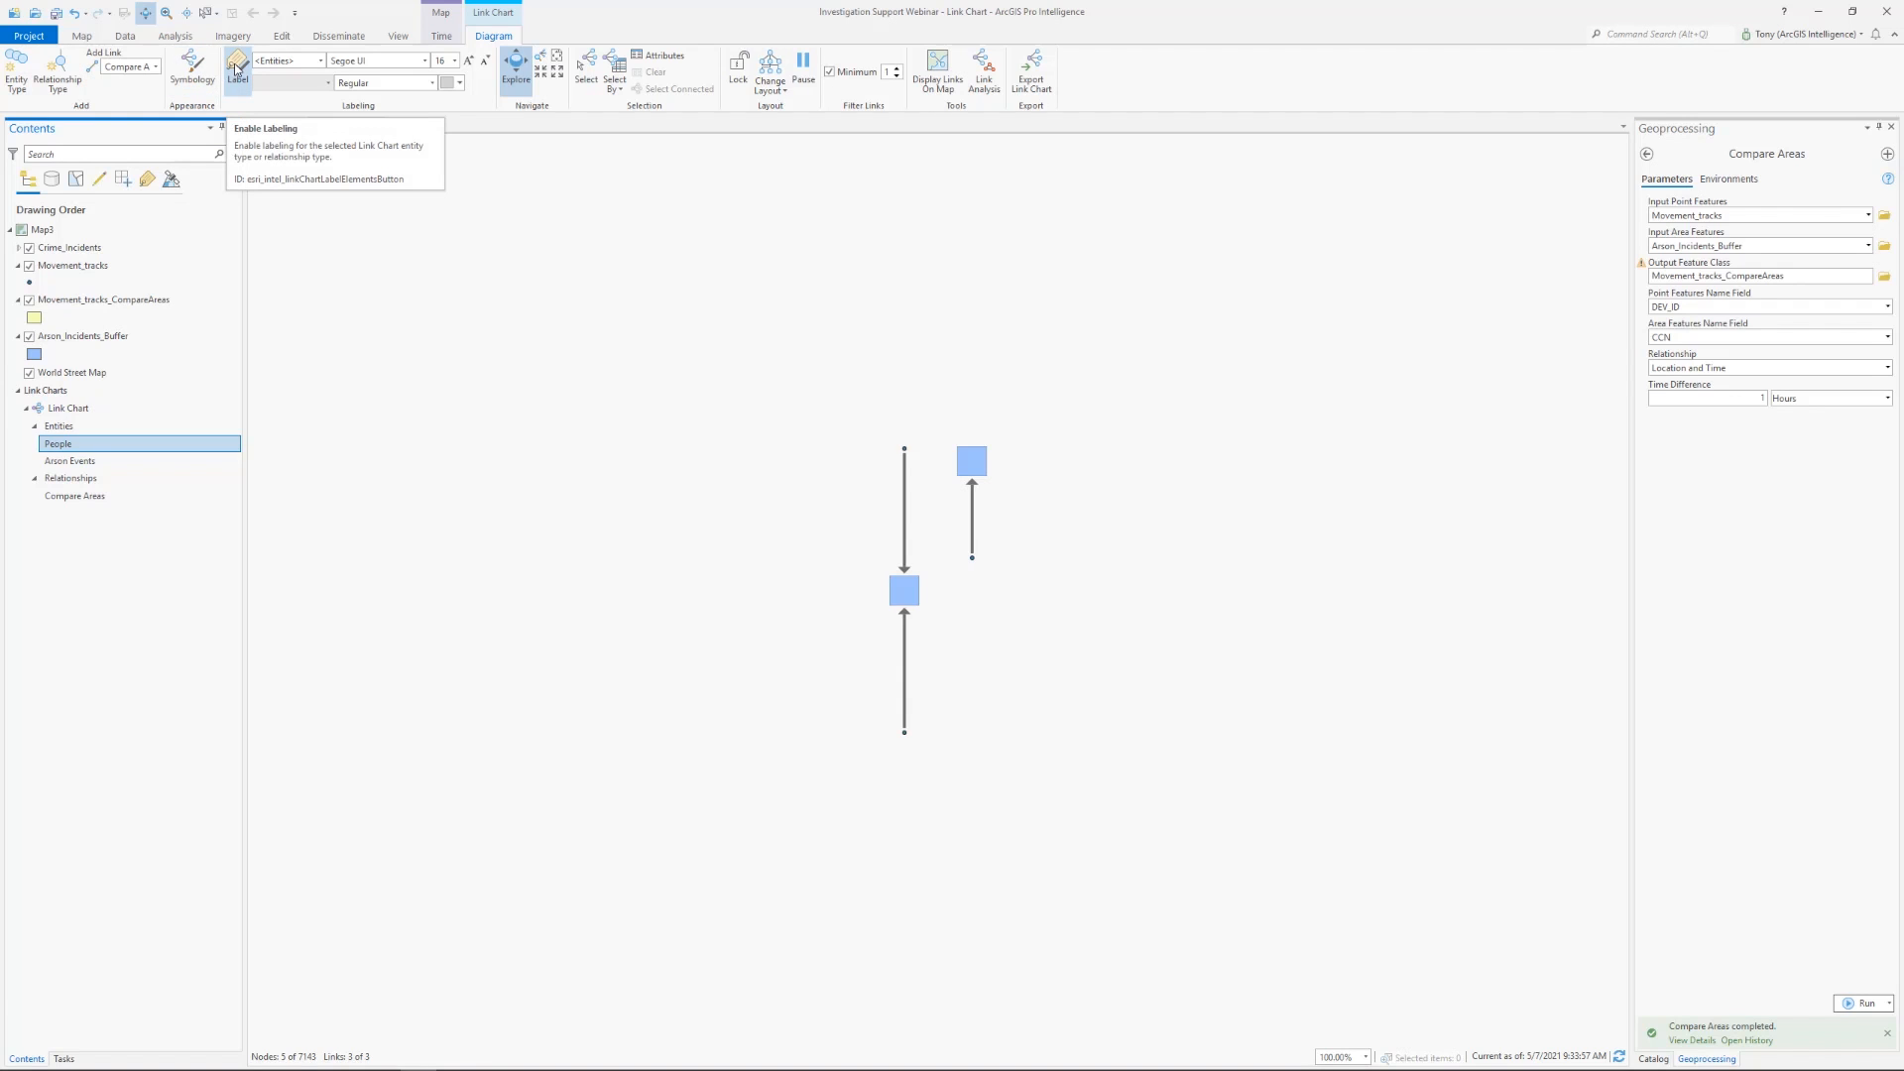
pyautogui.click(237, 69)
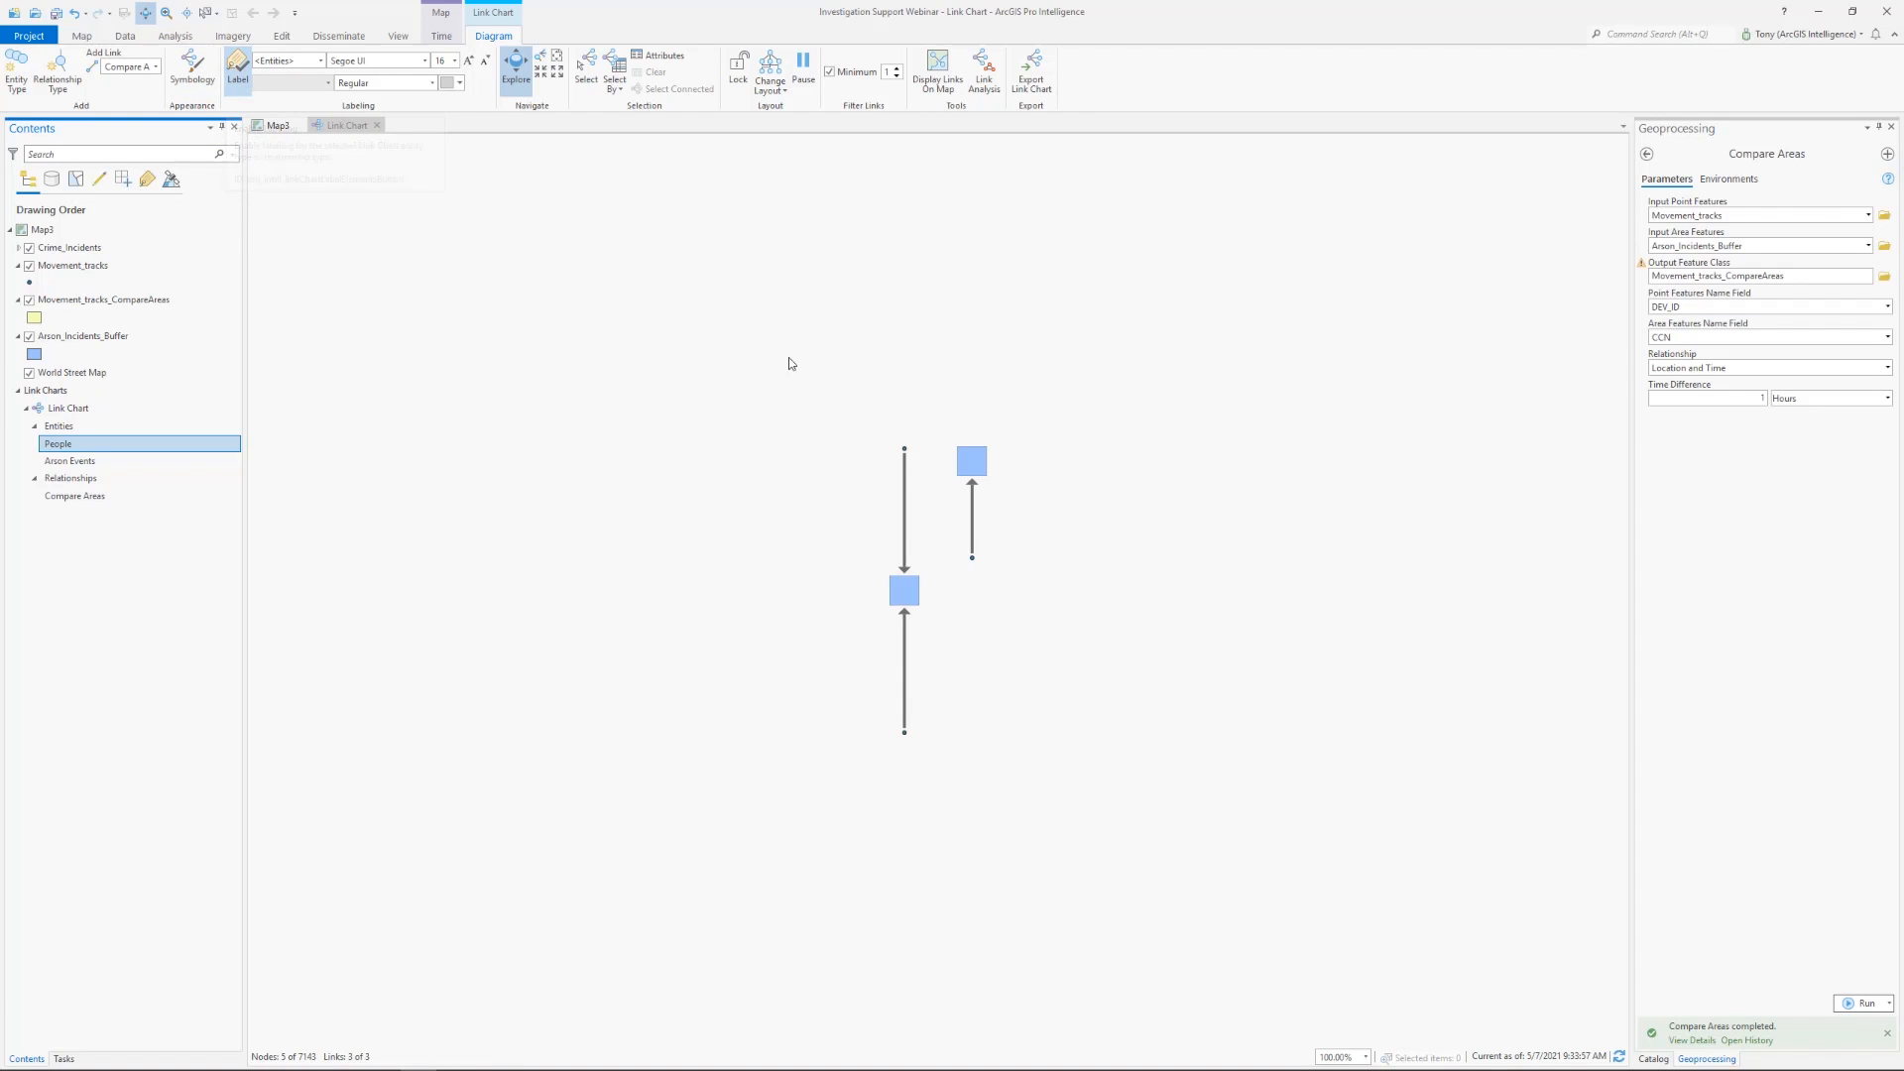
pyautogui.click(461, 90)
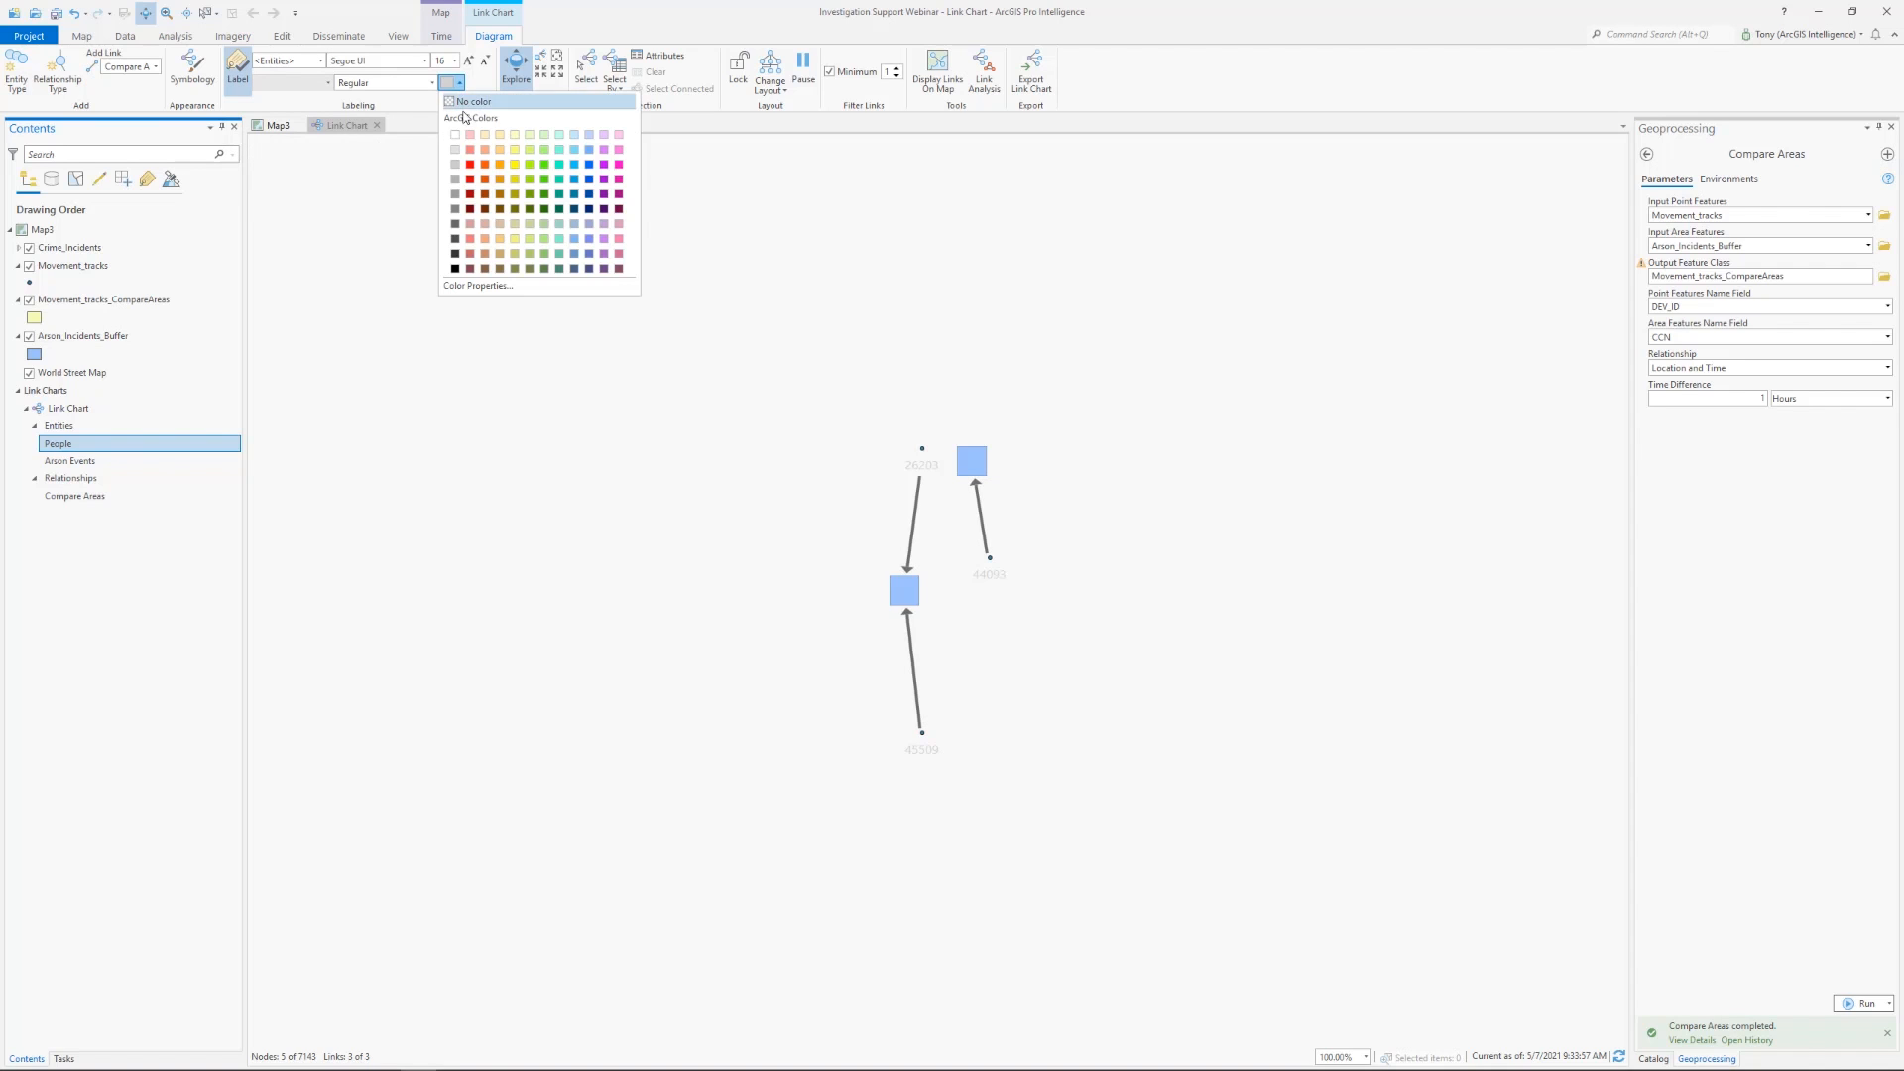
pyautogui.click(456, 274)
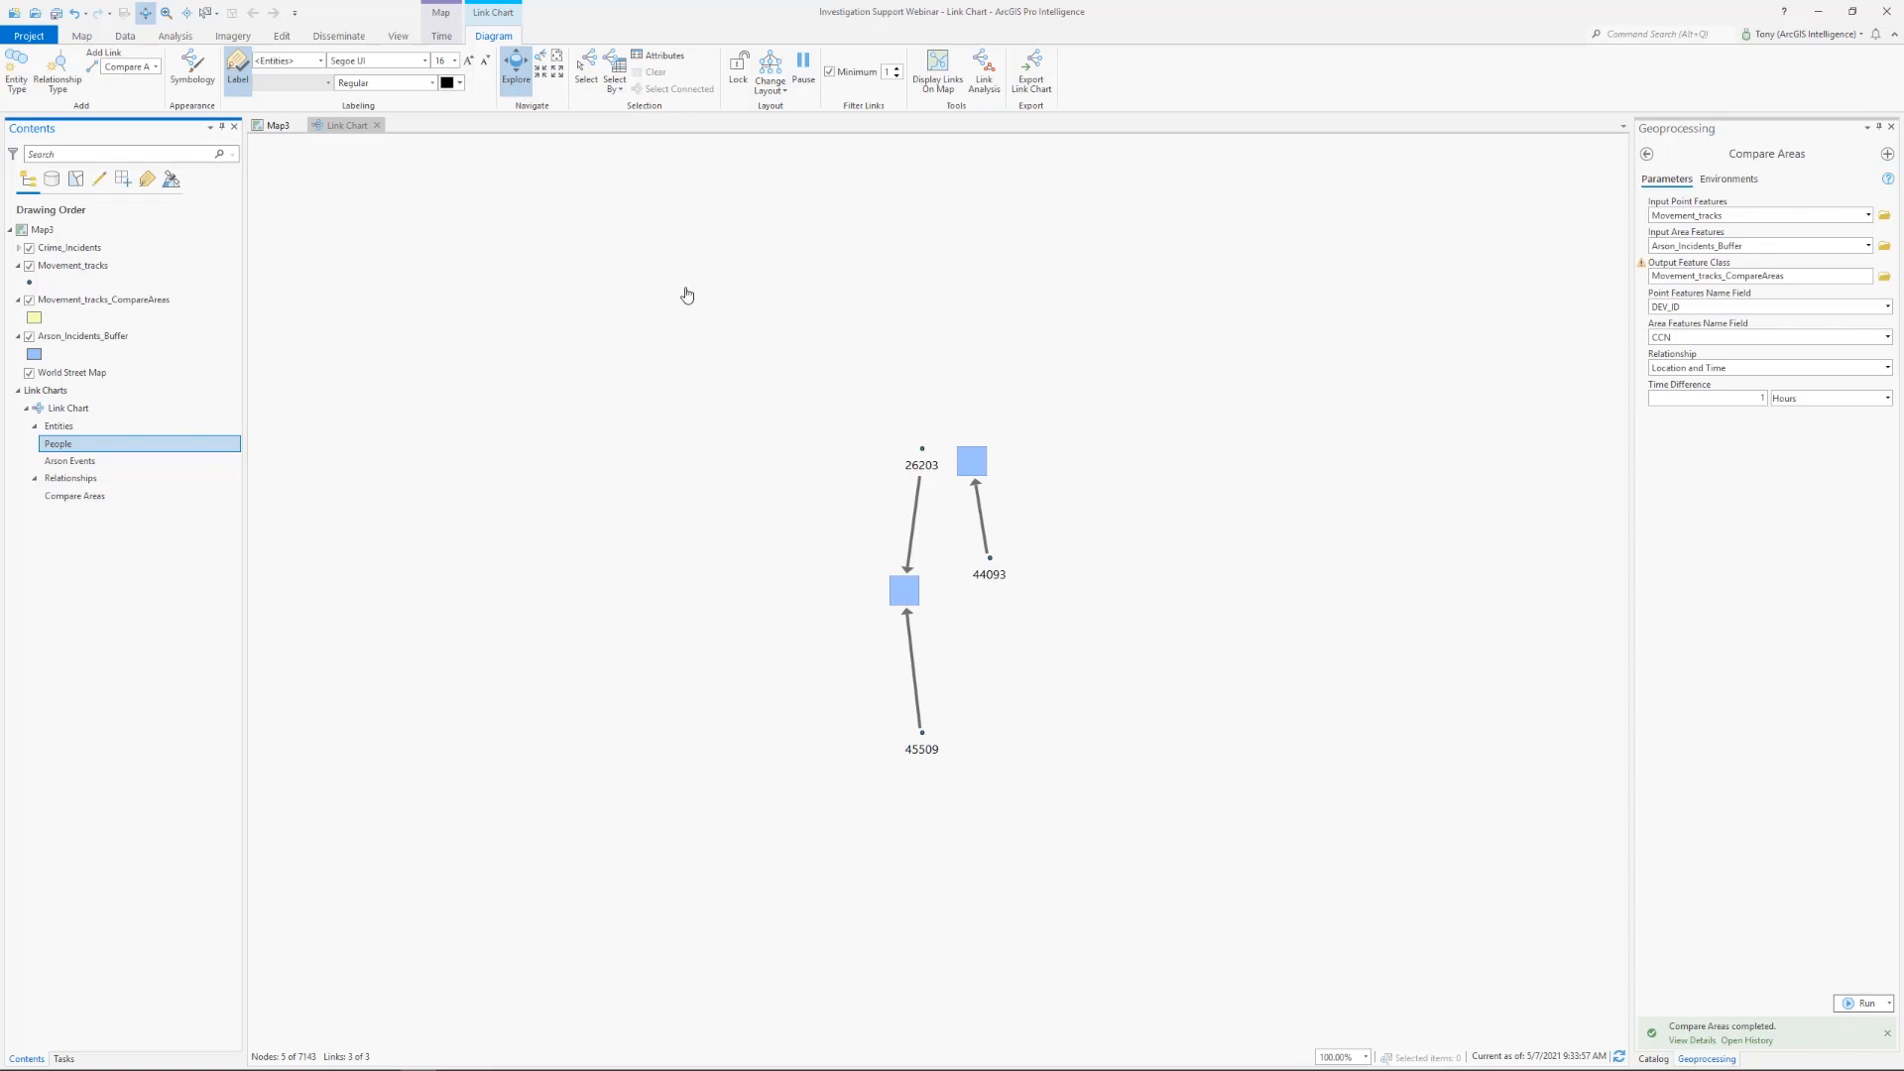
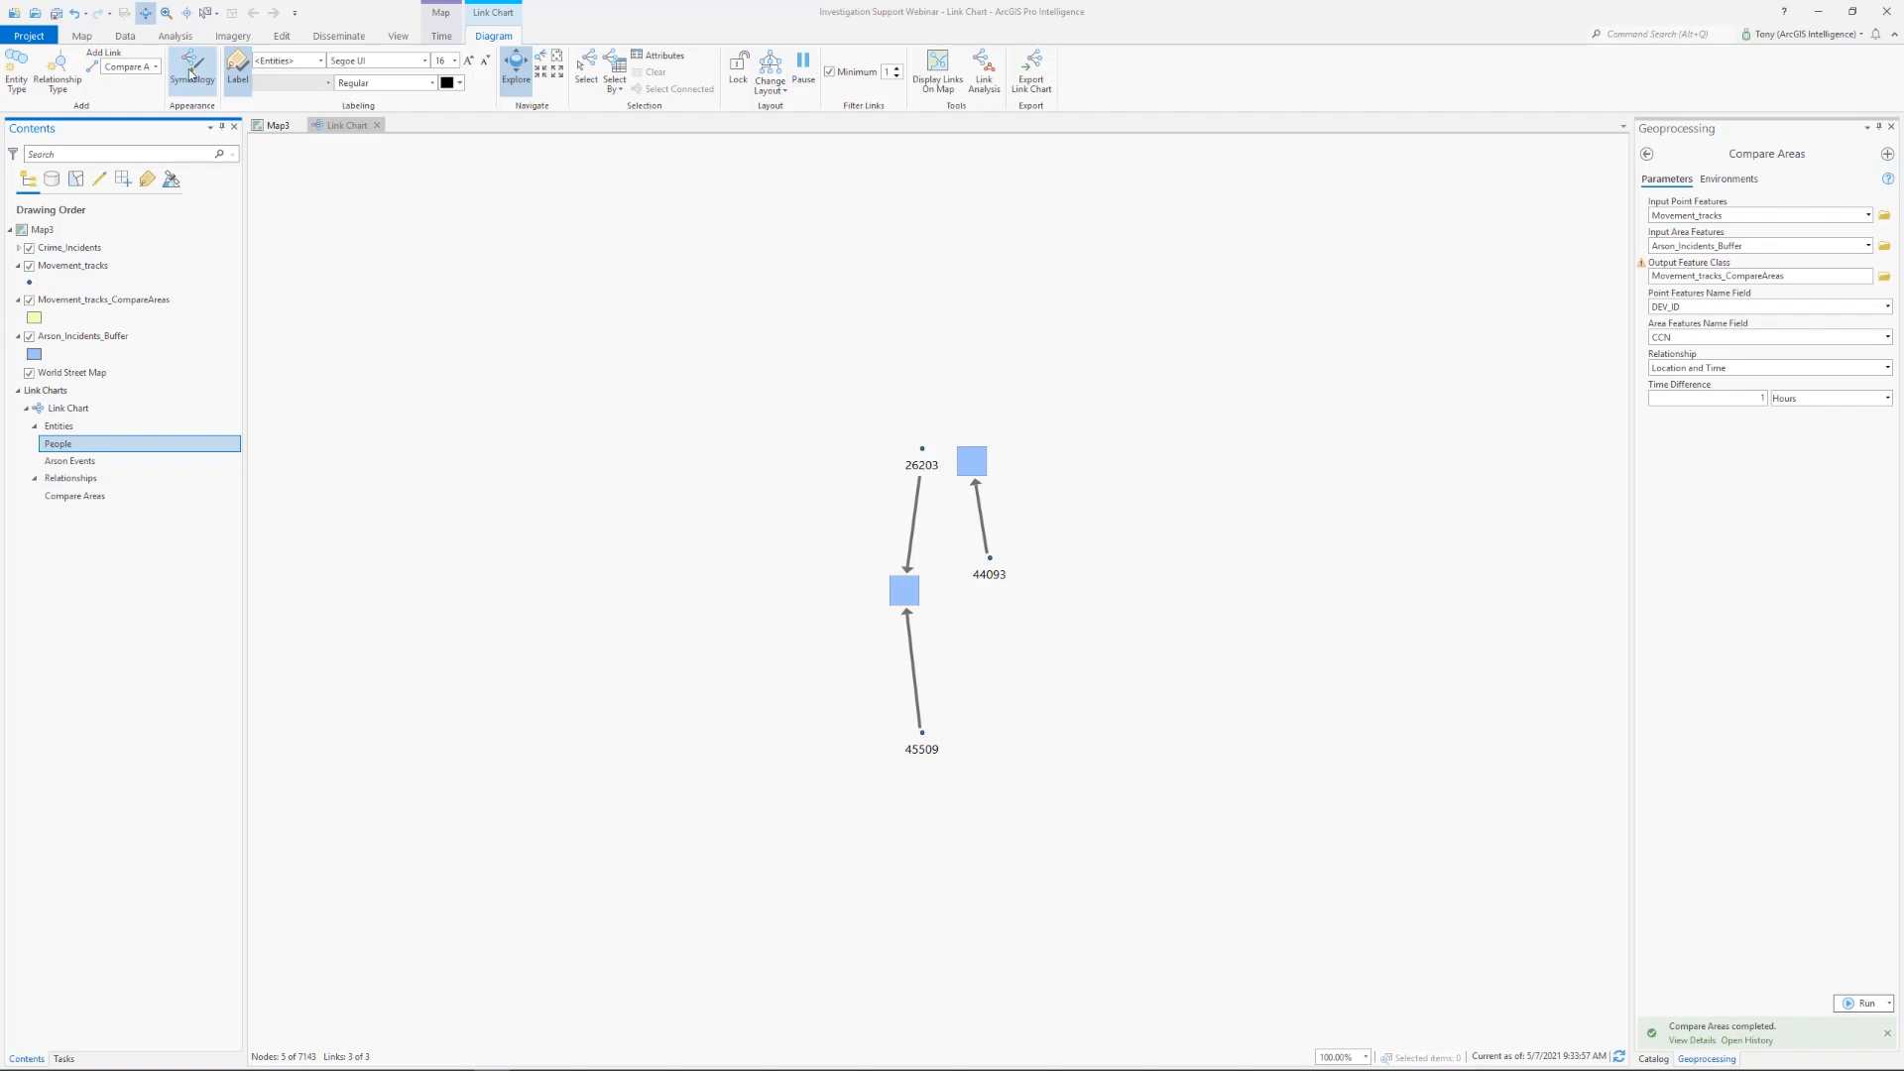
# Open the Find Meeting Locations tool and use Movement_tracks as its input features
pyautogui.click(173, 38)
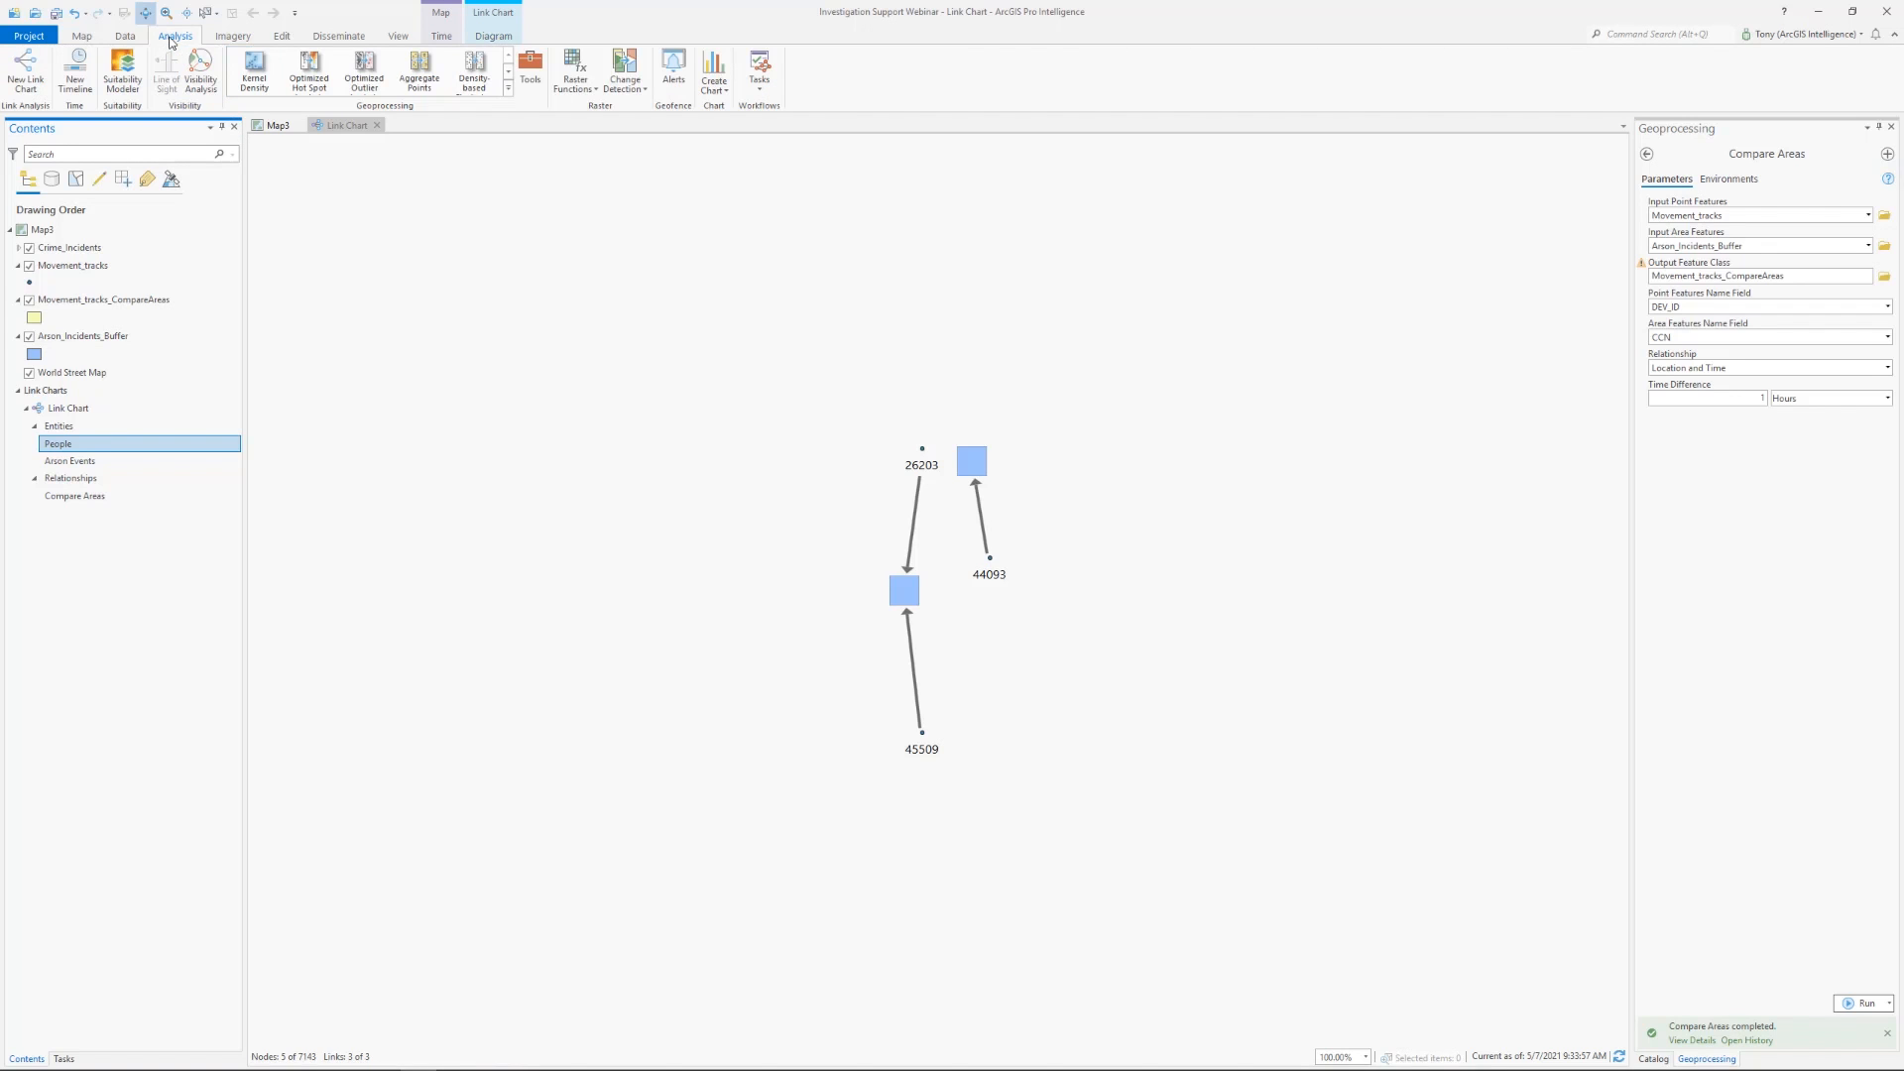
pyautogui.click(507, 91)
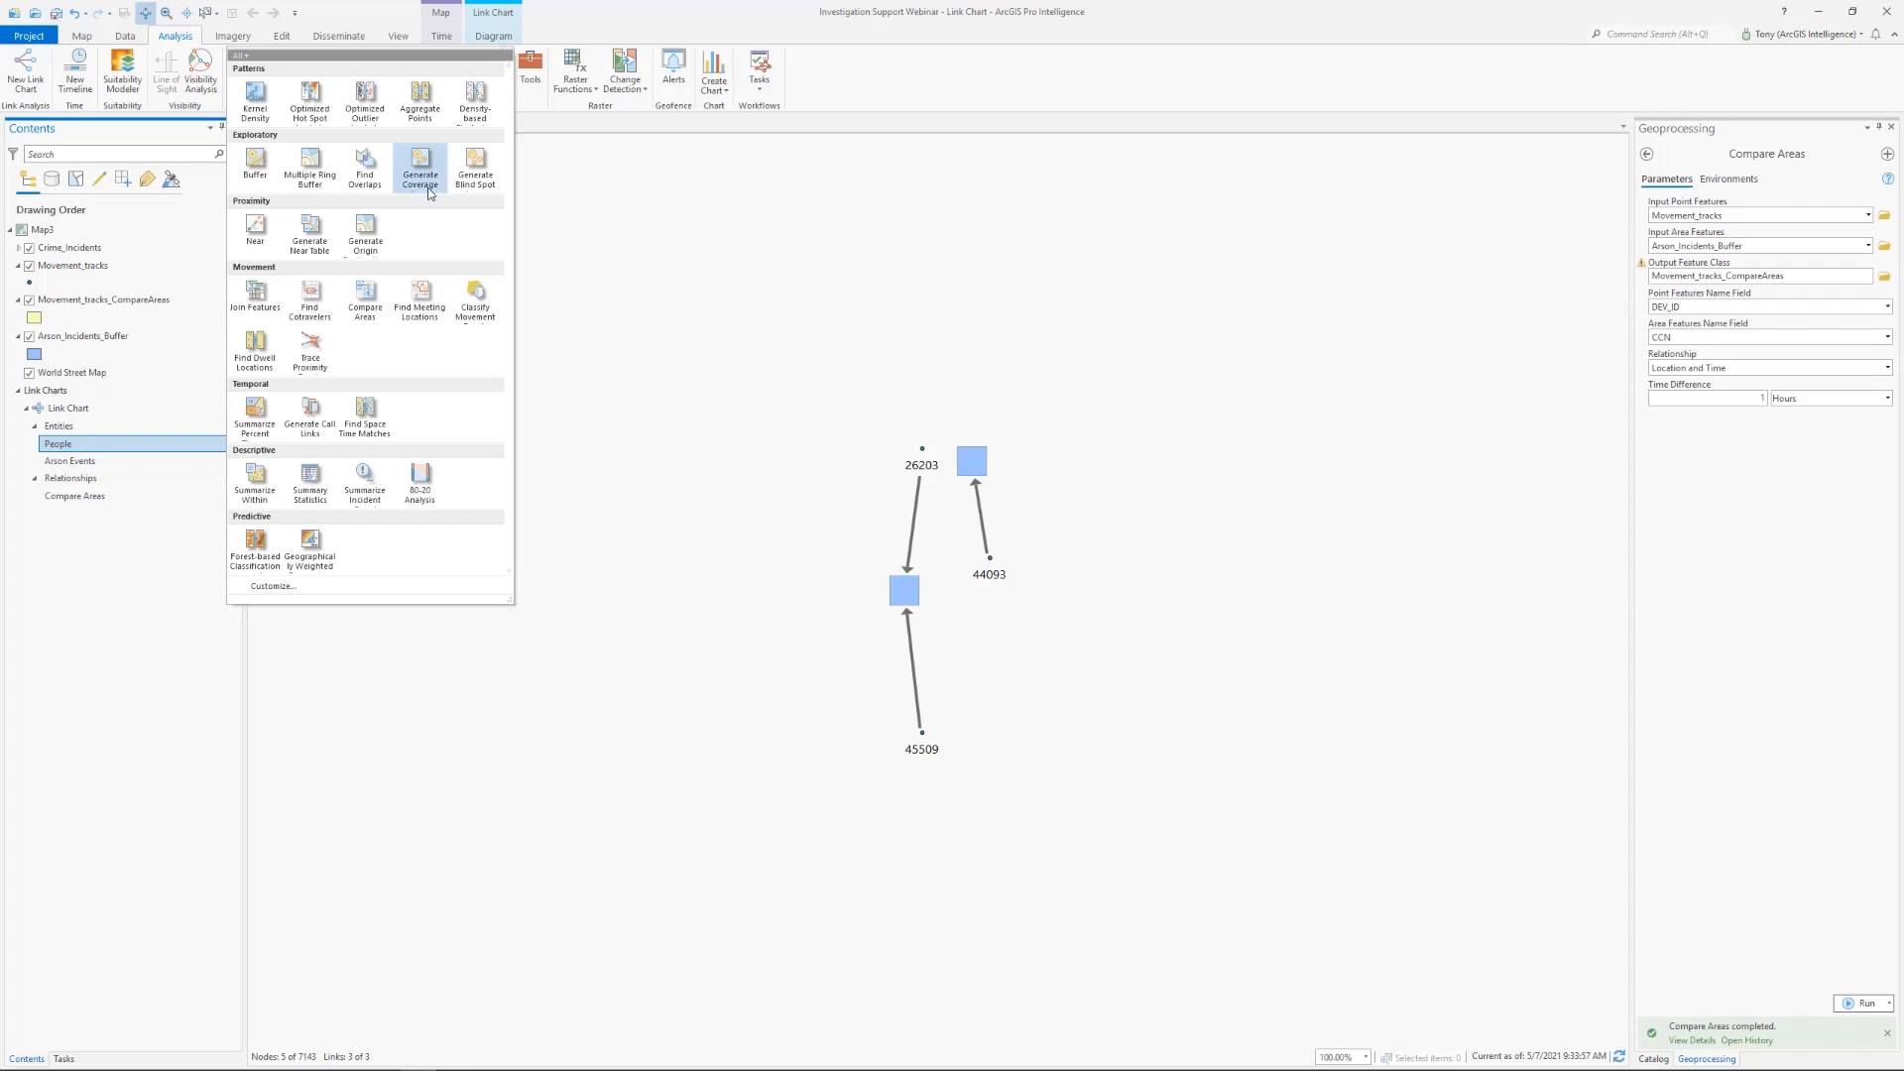
pyautogui.click(418, 306)
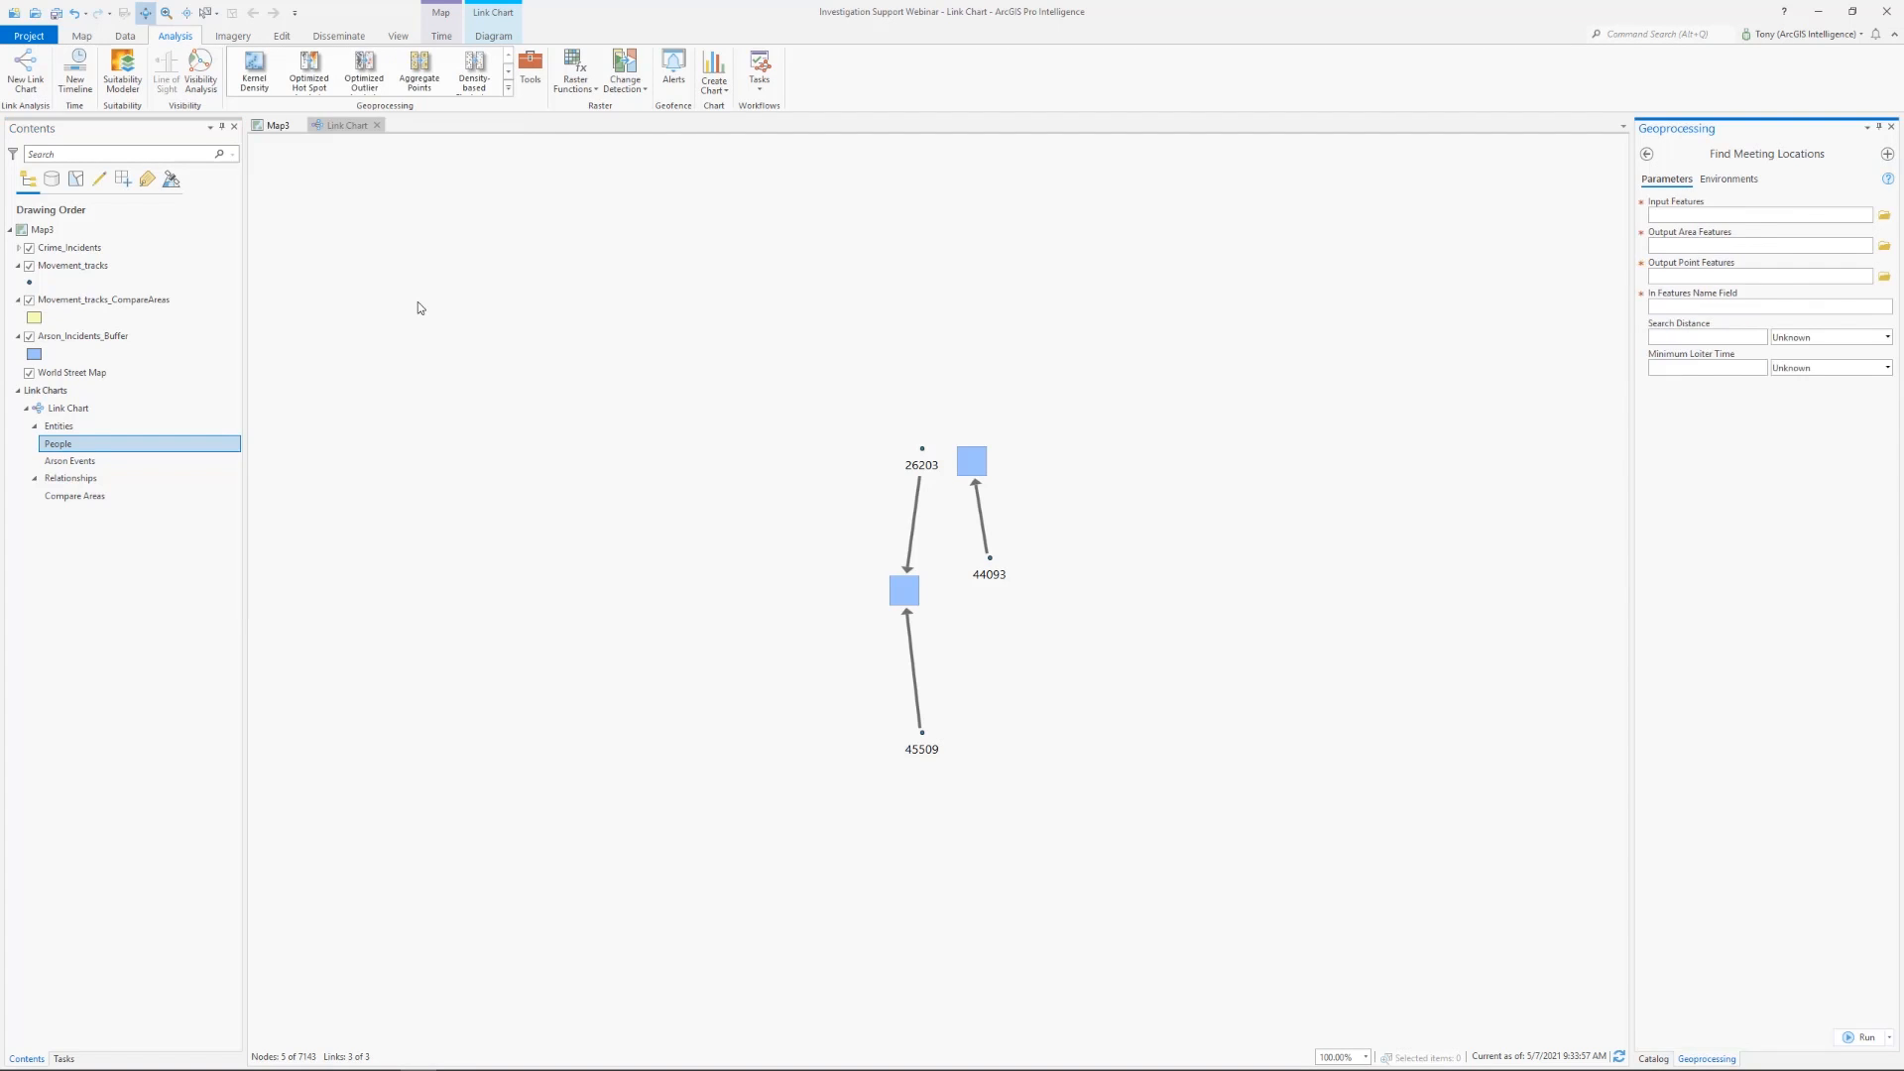
pyautogui.click(1717, 216)
pyautogui.click(1868, 217)
pyautogui.click(1789, 242)
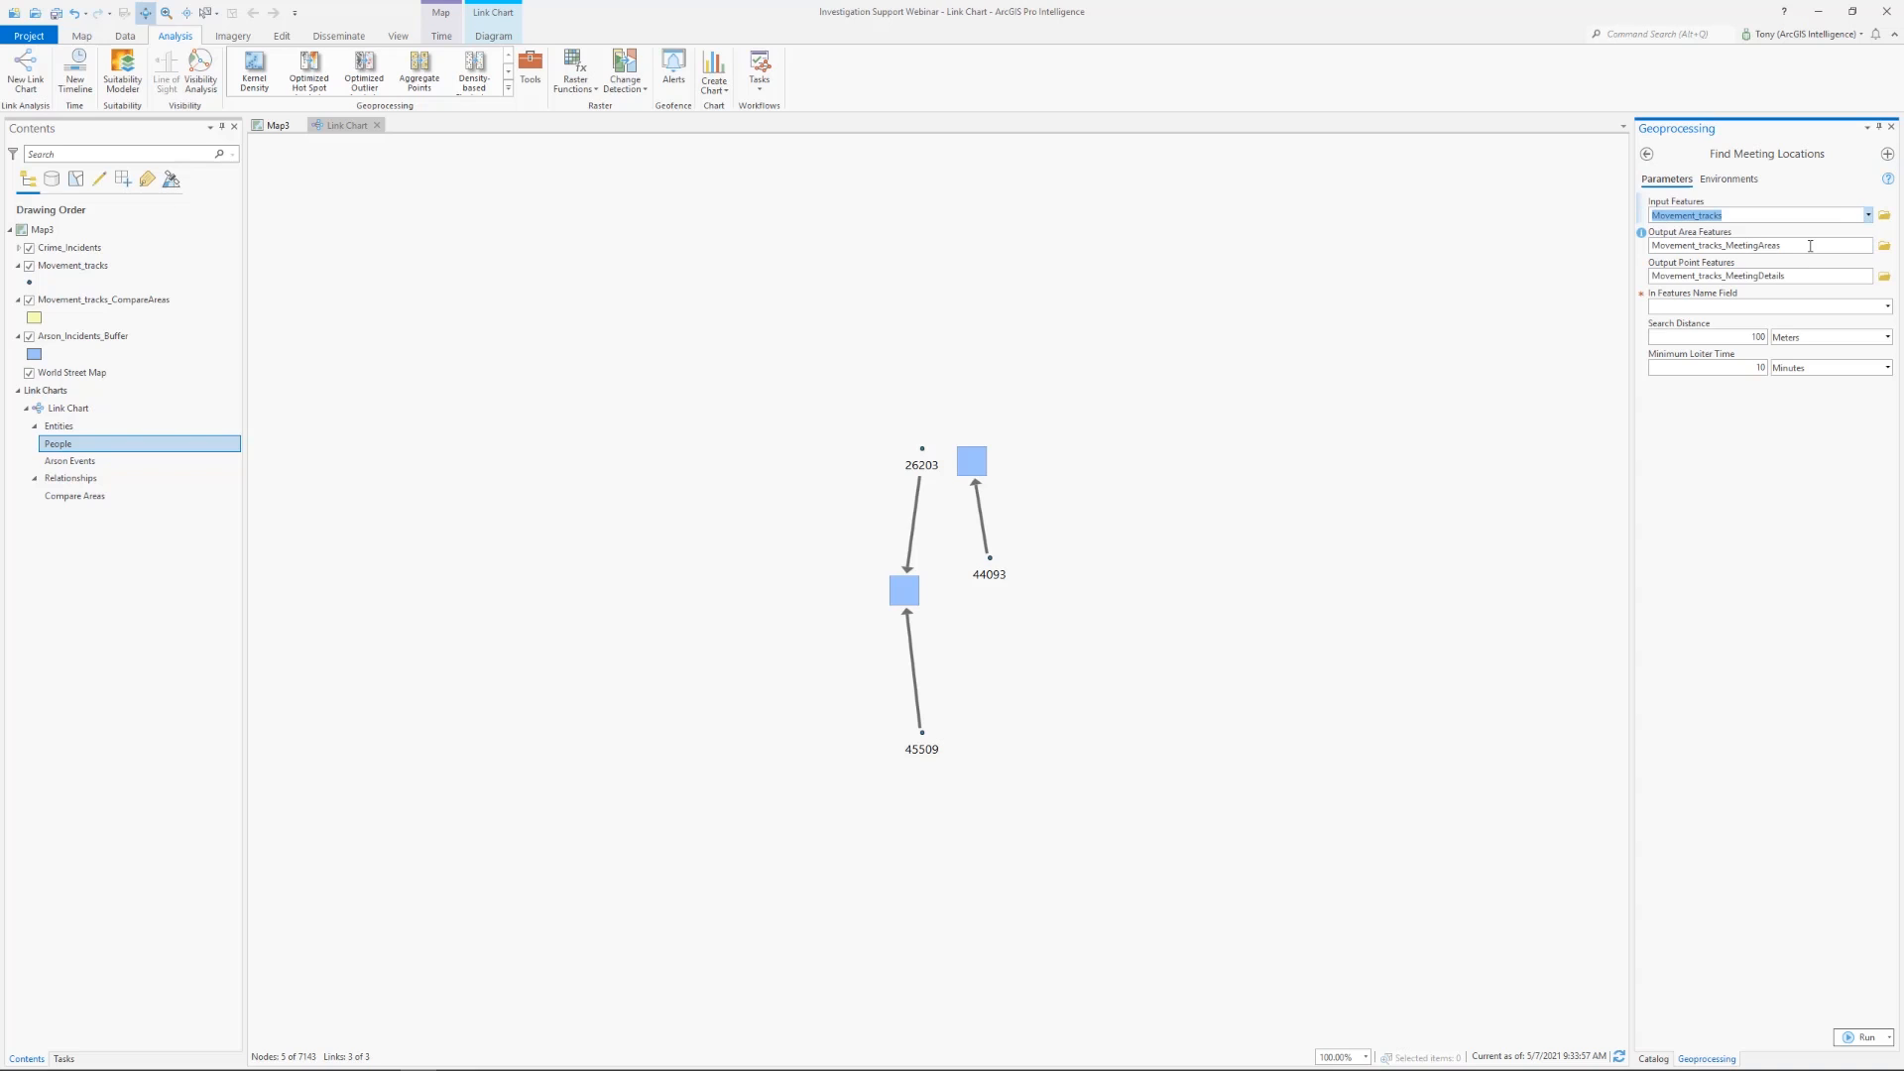
# Run Find Meeting Locations with DEV_ID as the name field and a minimum loiter time of 1 minute
pyautogui.click(1887, 309)
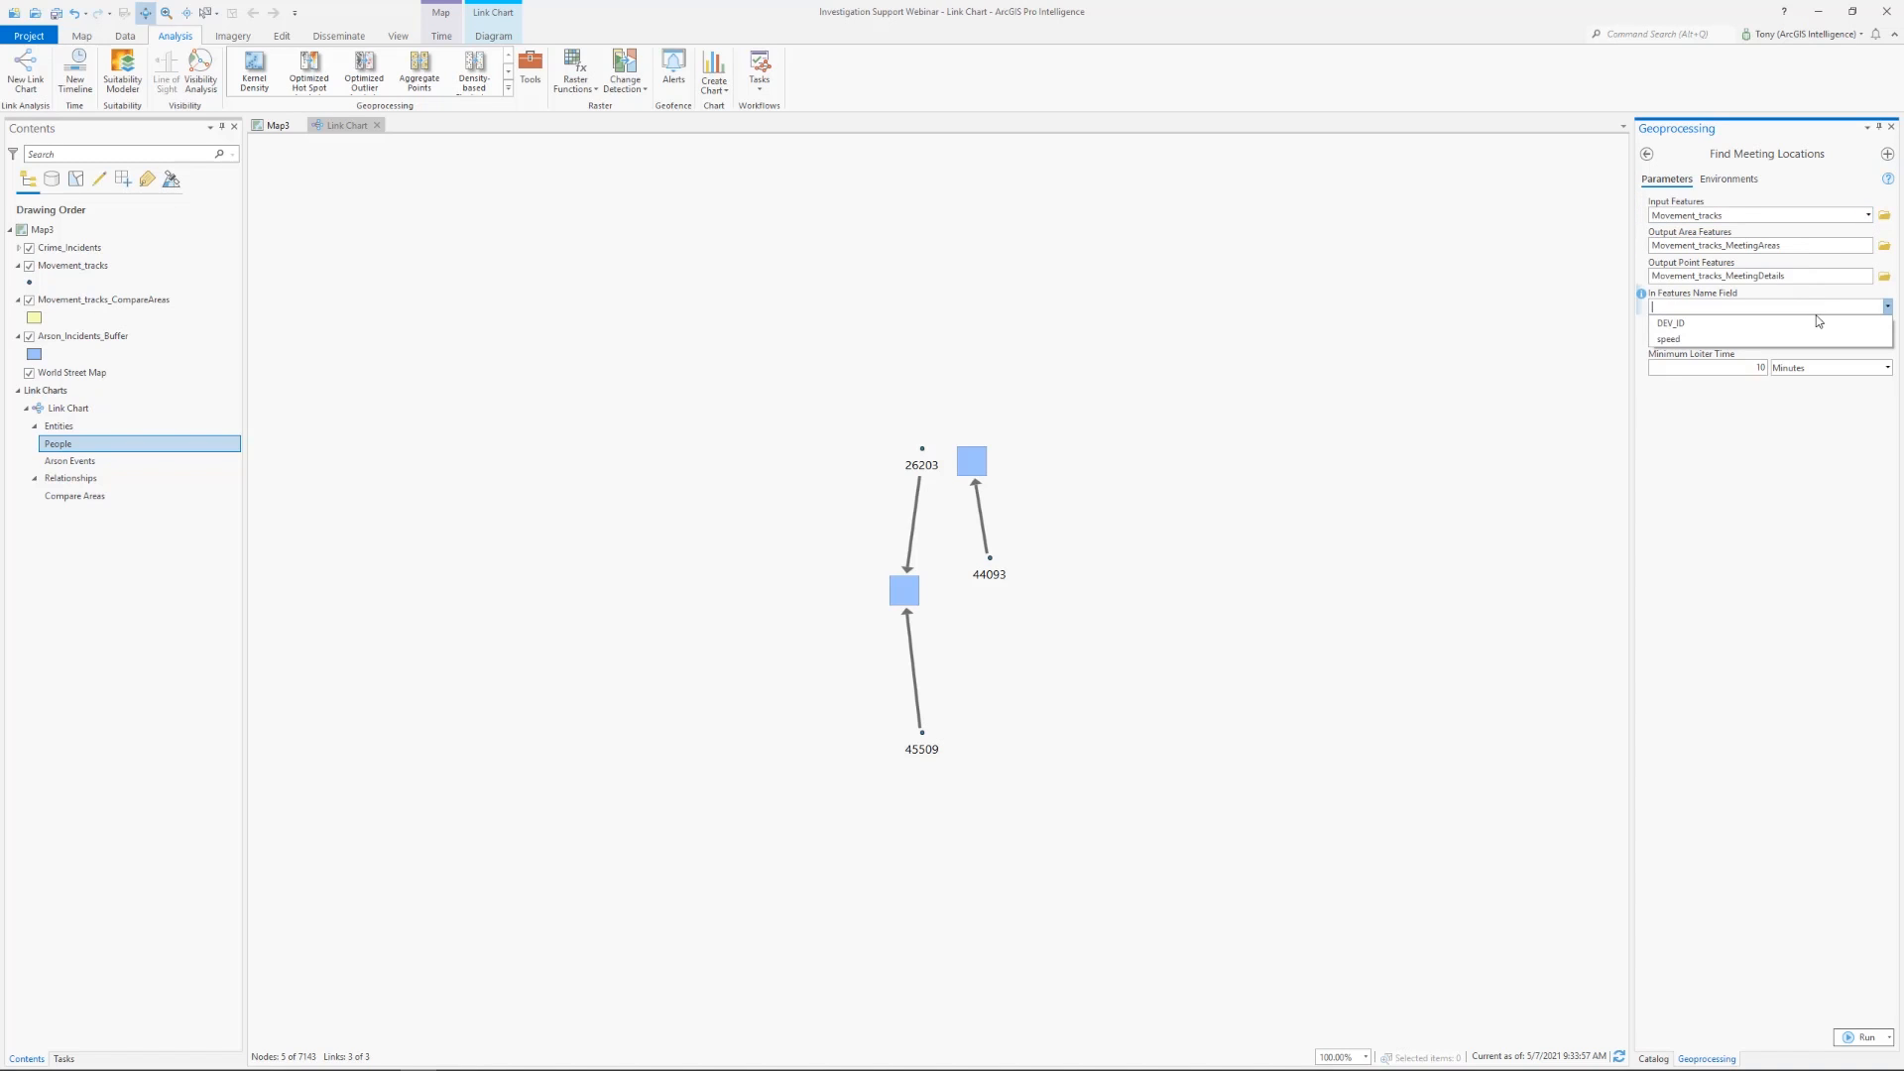
pyautogui.click(1796, 326)
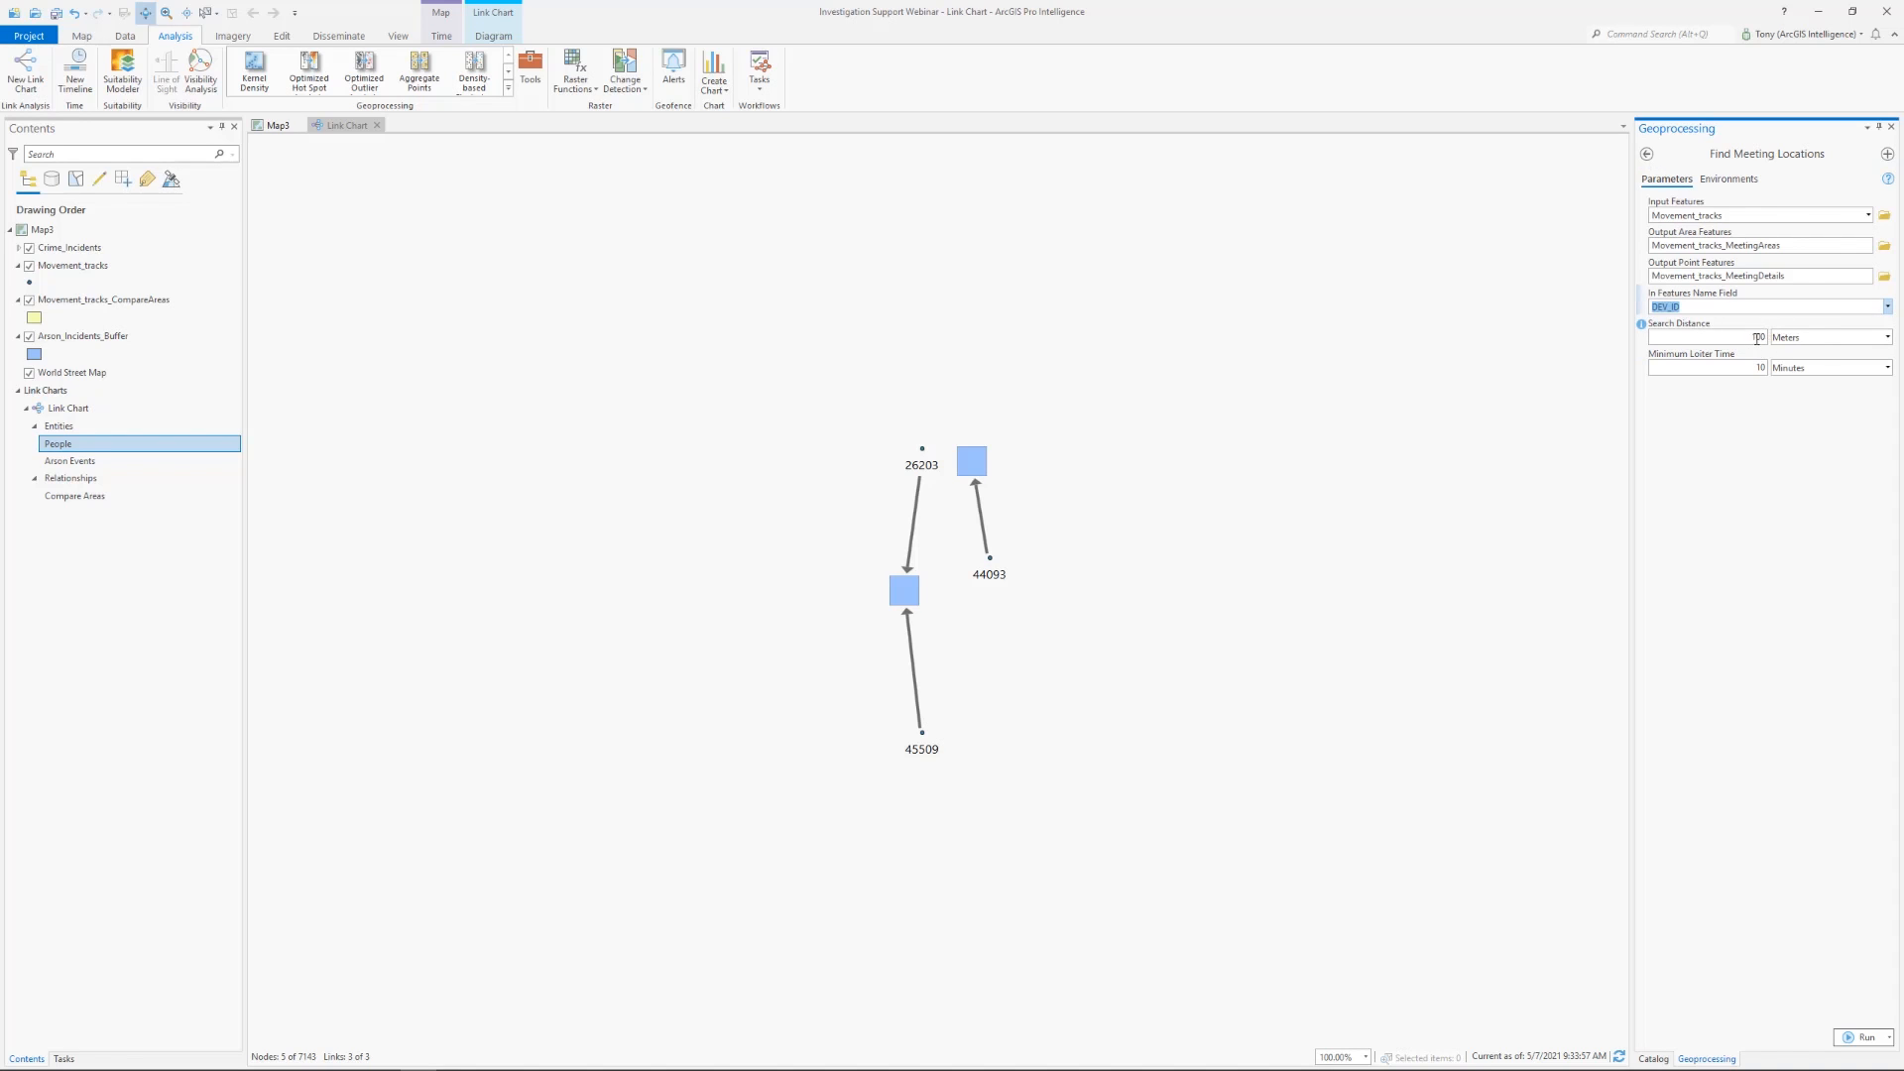
pyautogui.doubleClick(1766, 368)
pyautogui.write('1')
pyautogui.click(1861, 1038)
pyautogui.moveTo(1858, 1039)
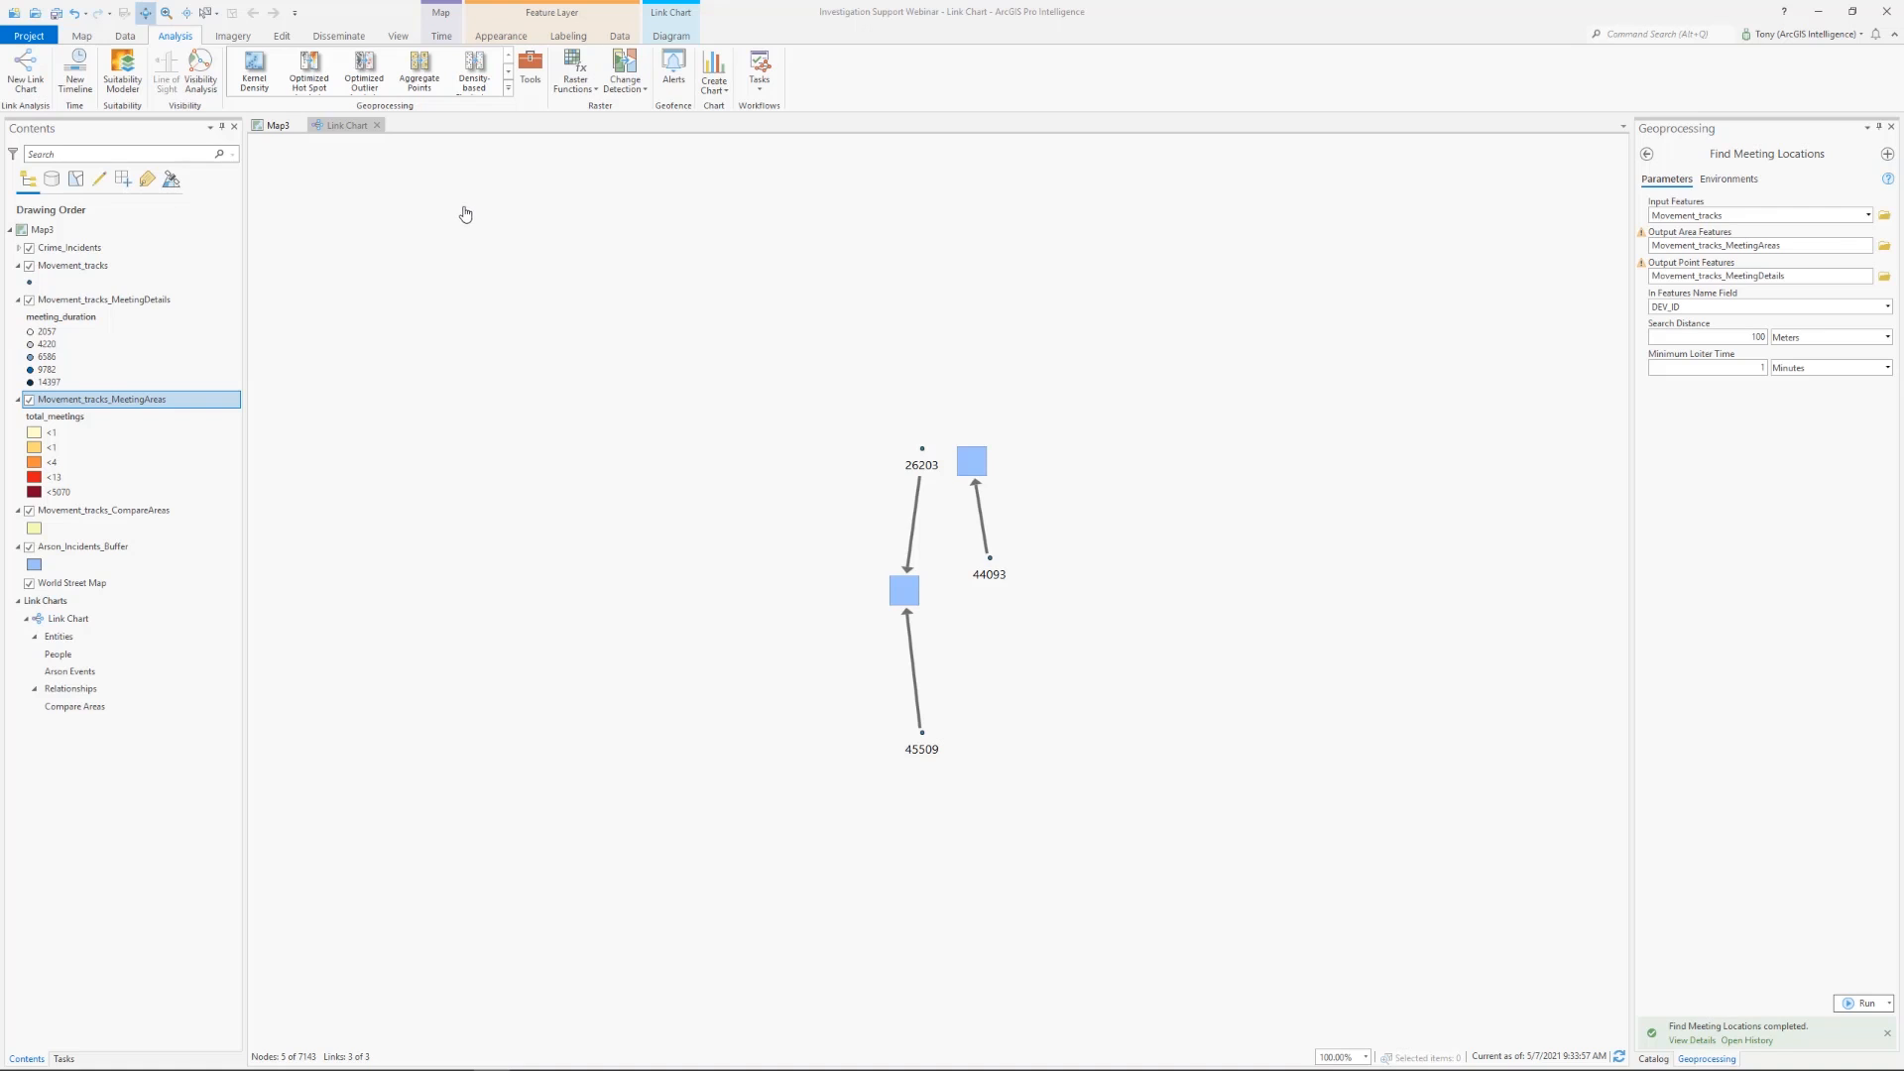
# Start a new link chart relationship type named Meetings with People as both source and target entities
pyautogui.click(351, 126)
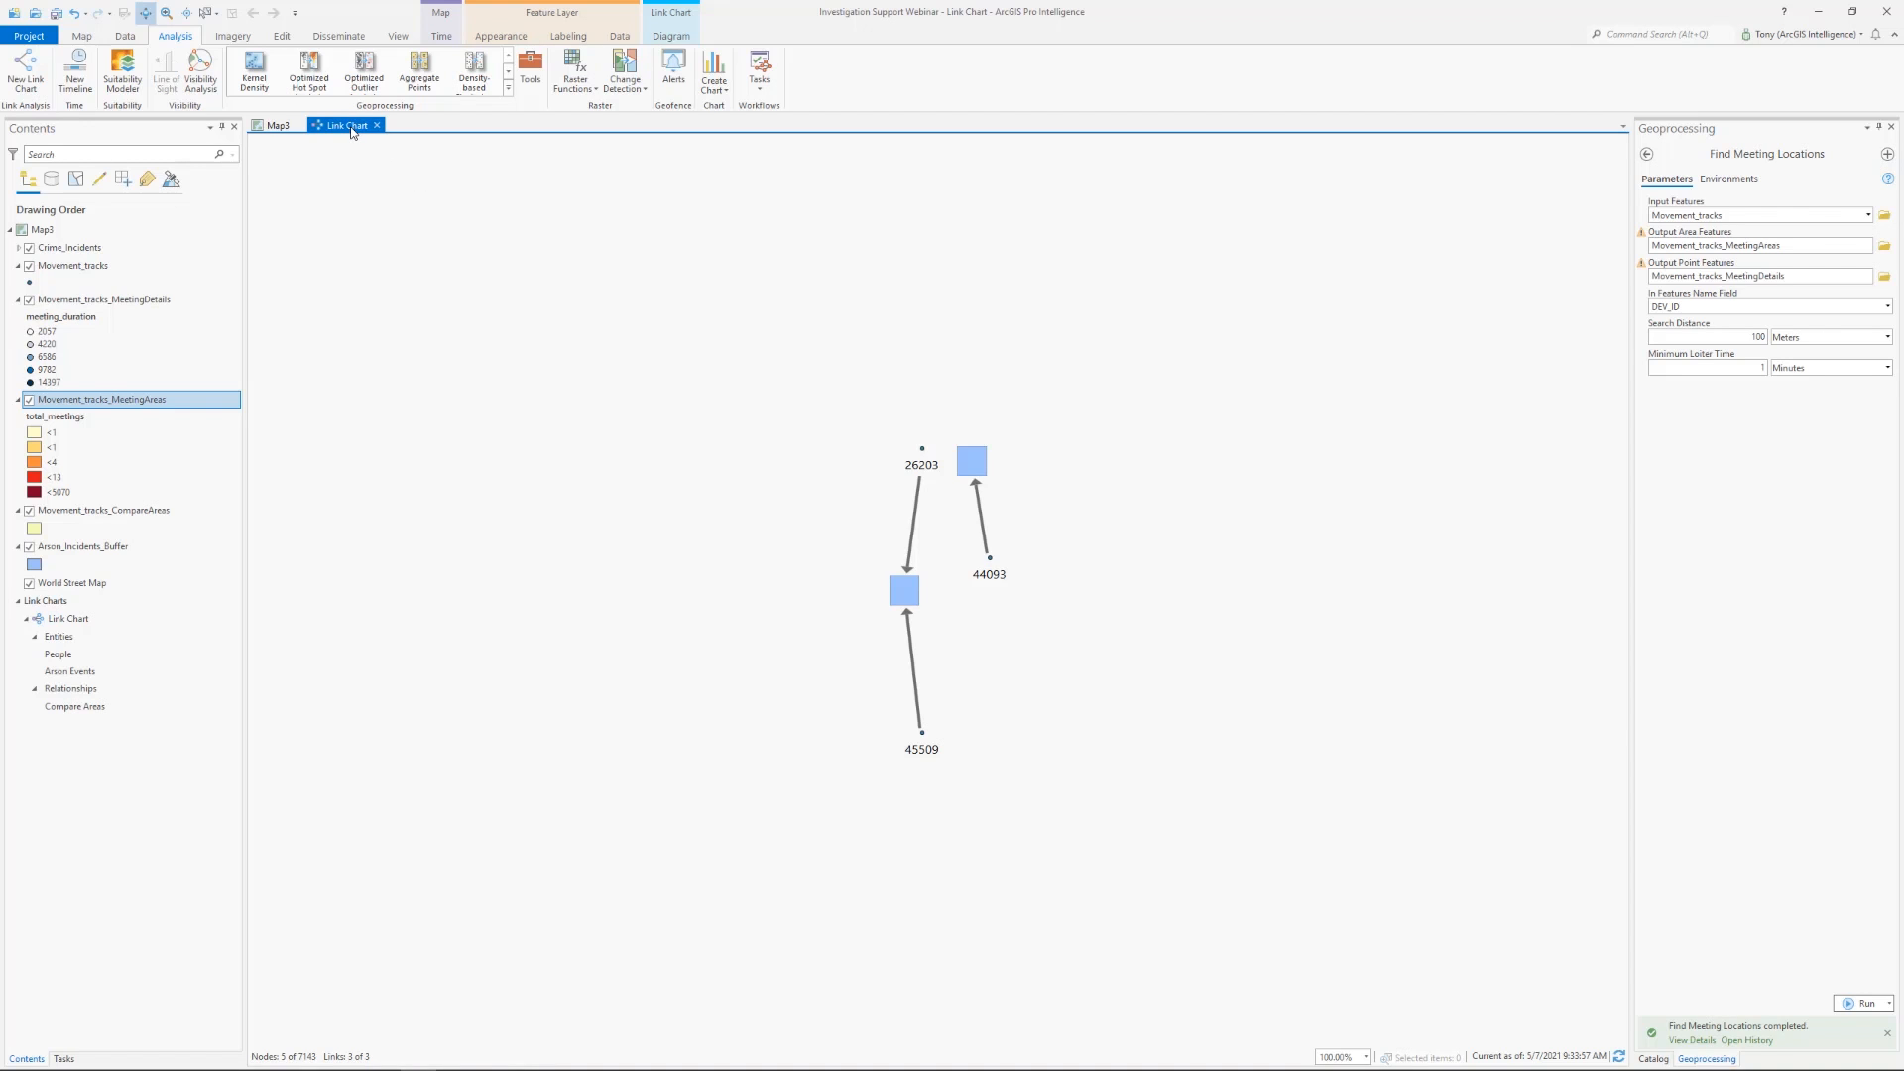
pyautogui.click(675, 37)
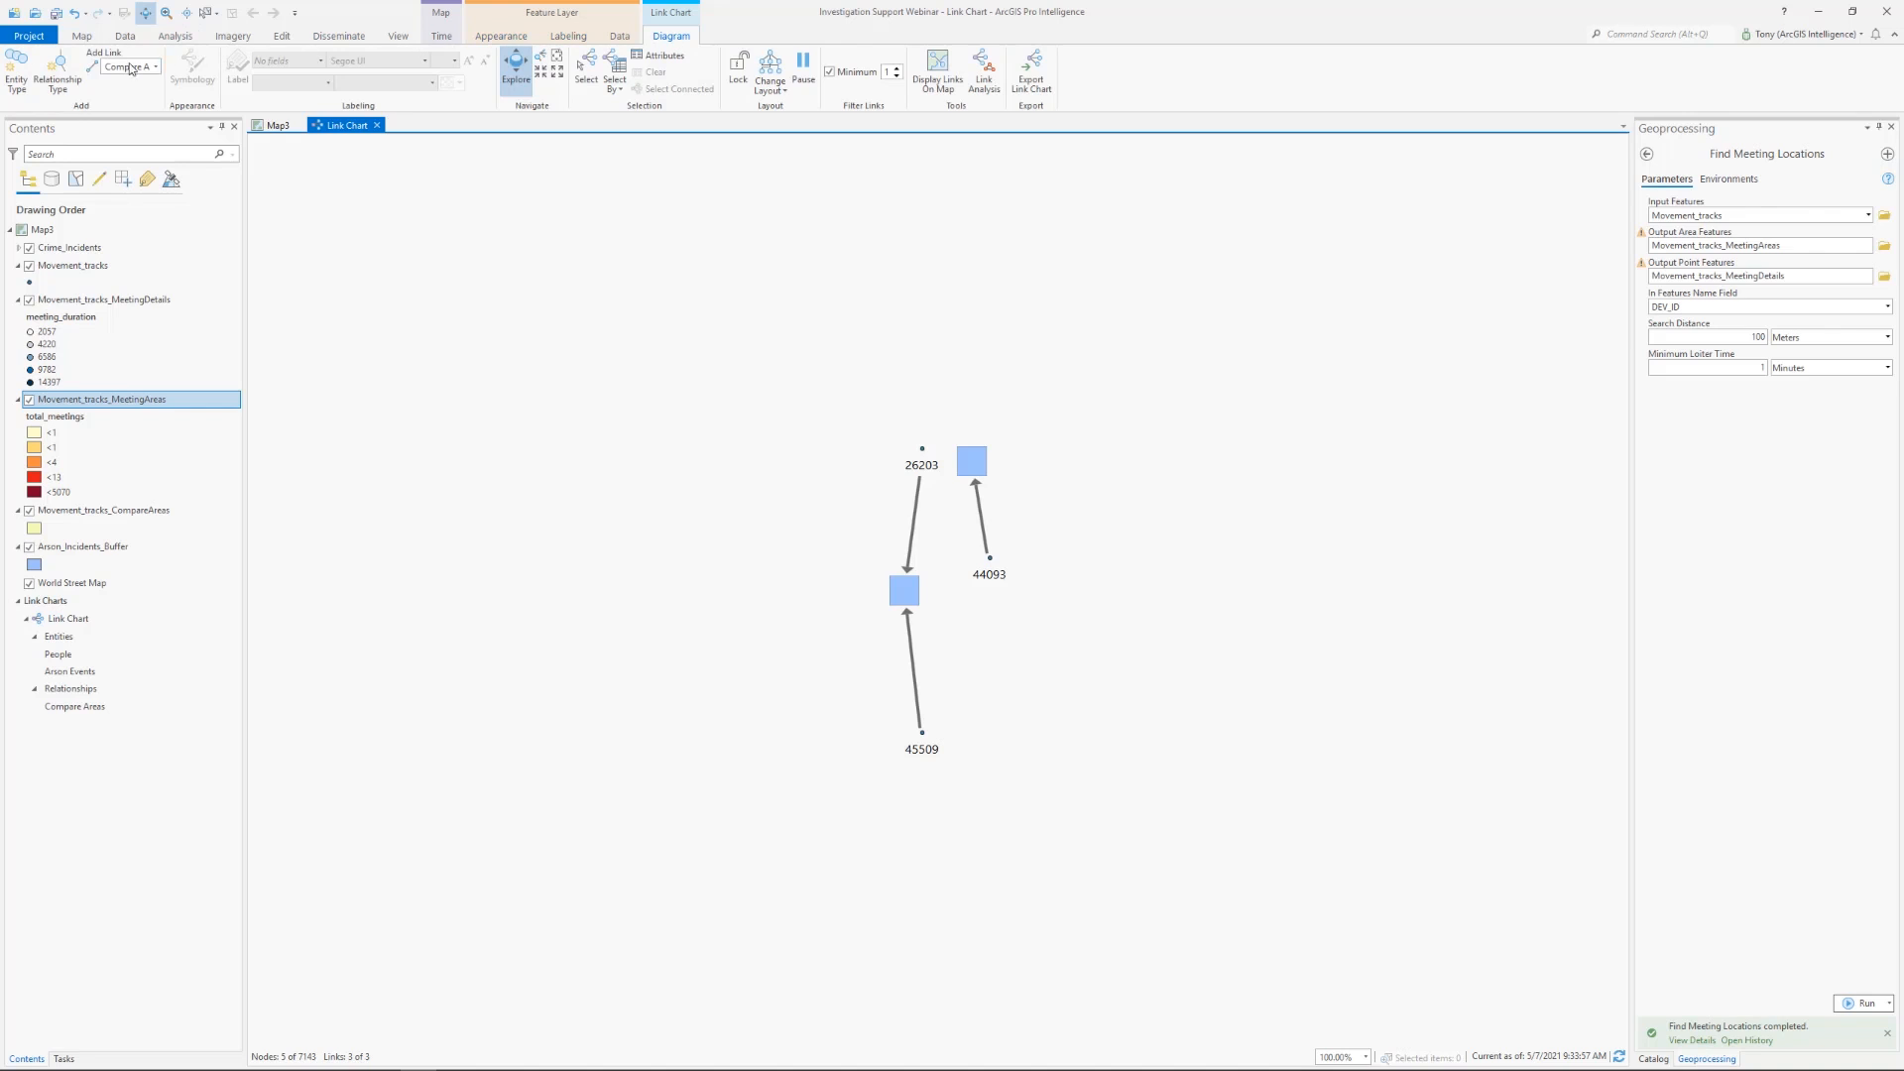
pyautogui.click(54, 82)
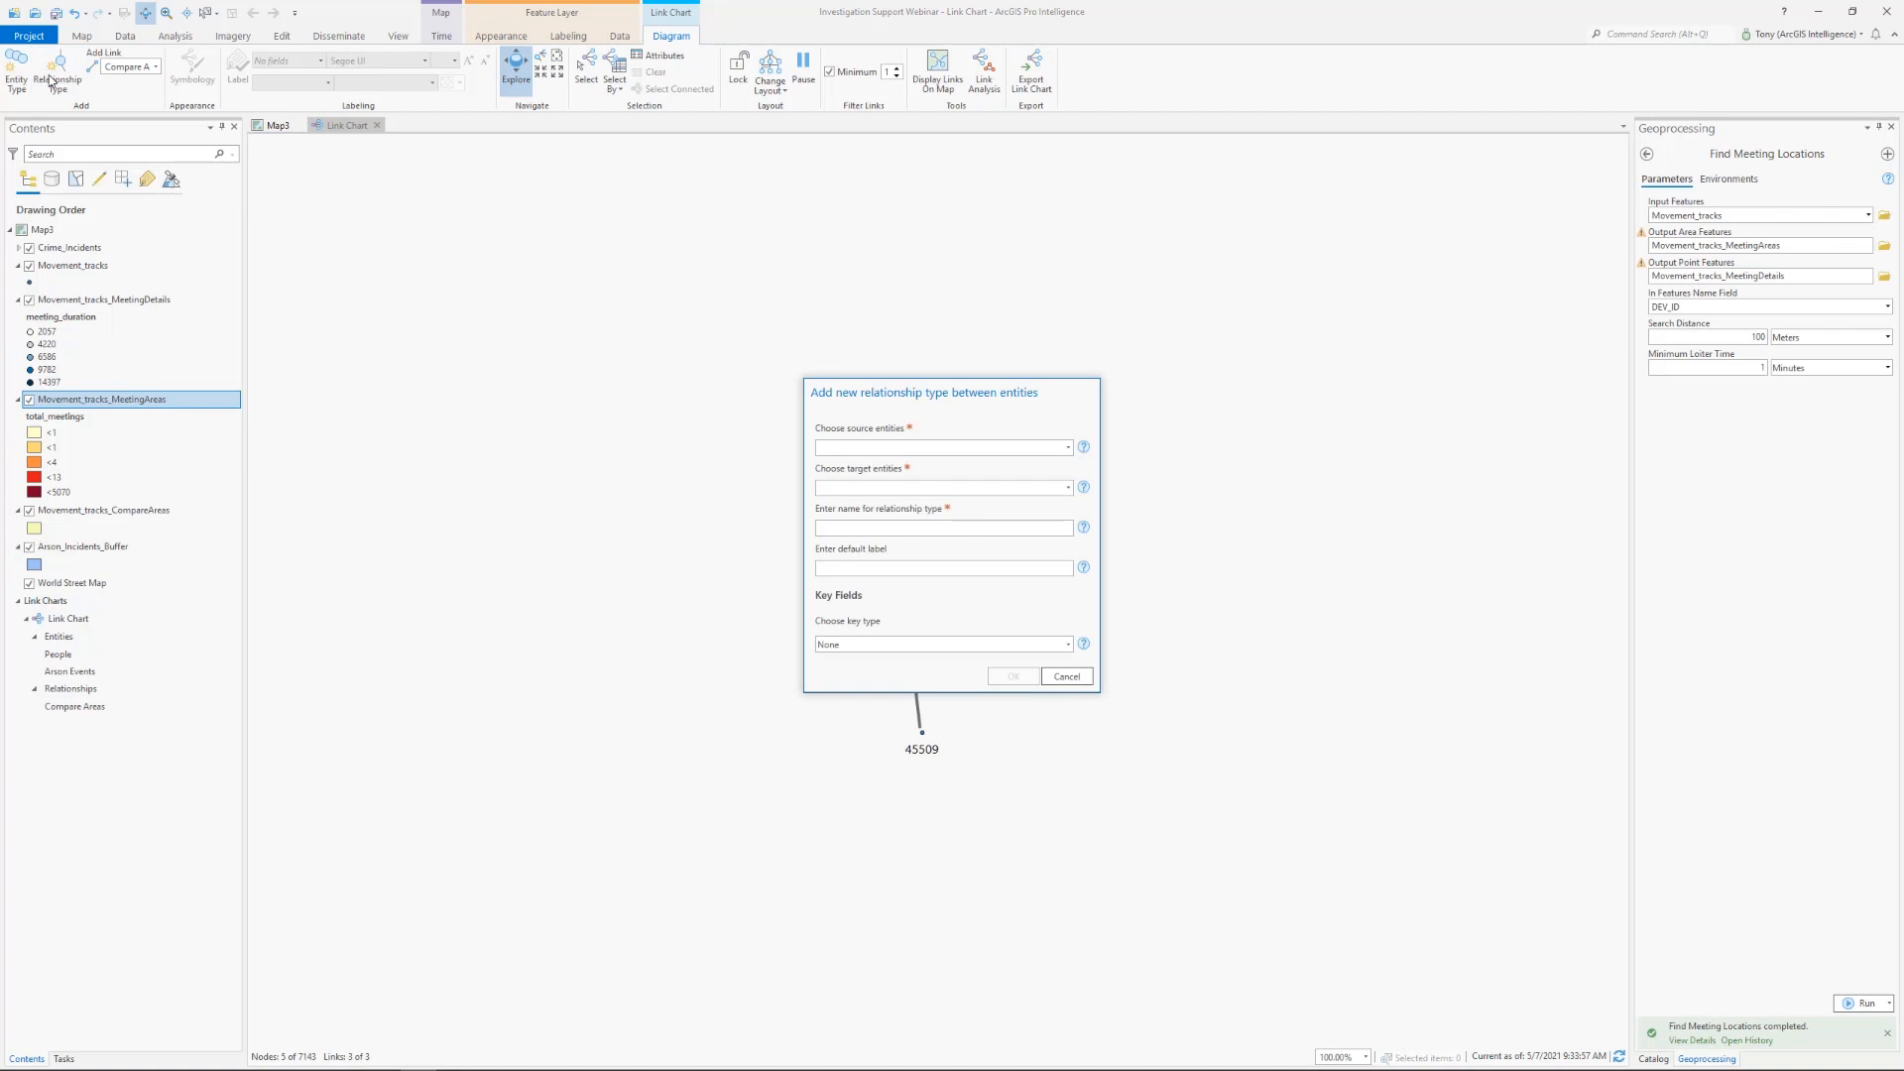
pyautogui.click(1067, 449)
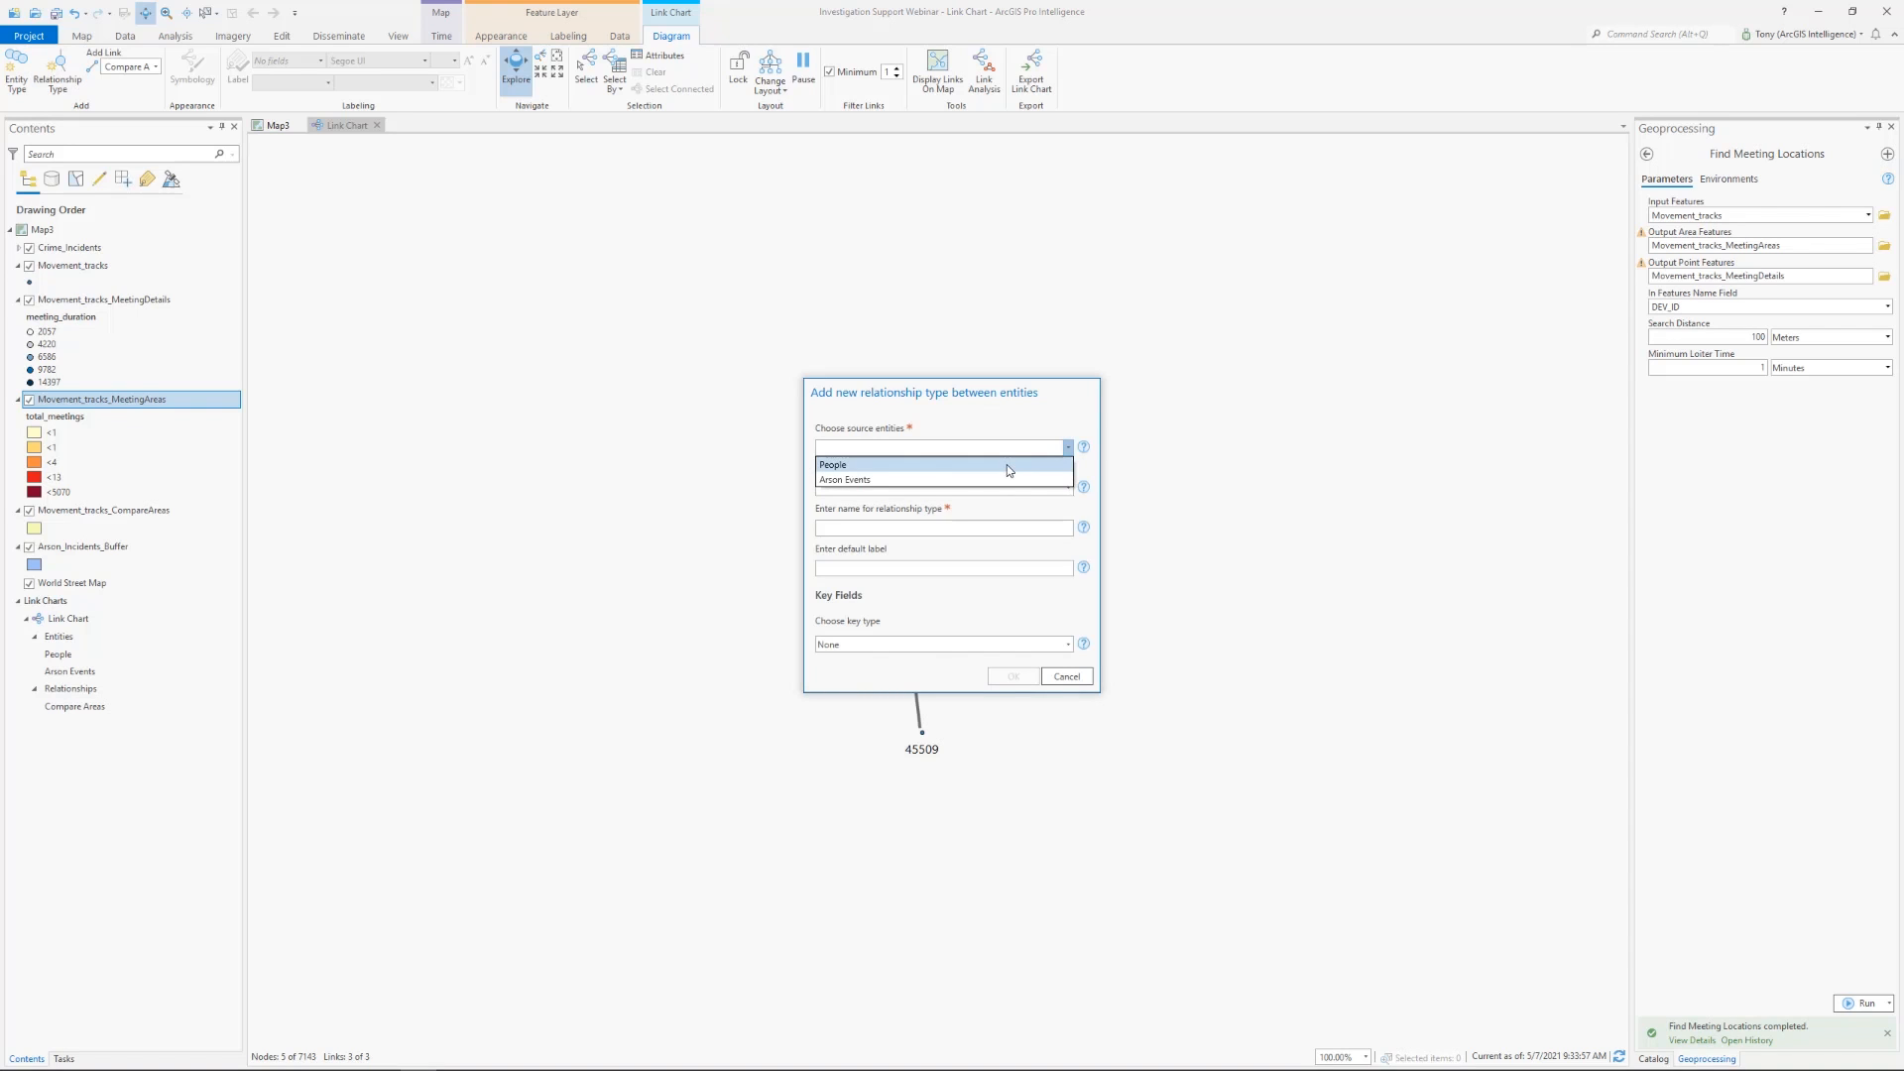
pyautogui.click(1008, 462)
pyautogui.click(1058, 487)
pyautogui.click(1003, 504)
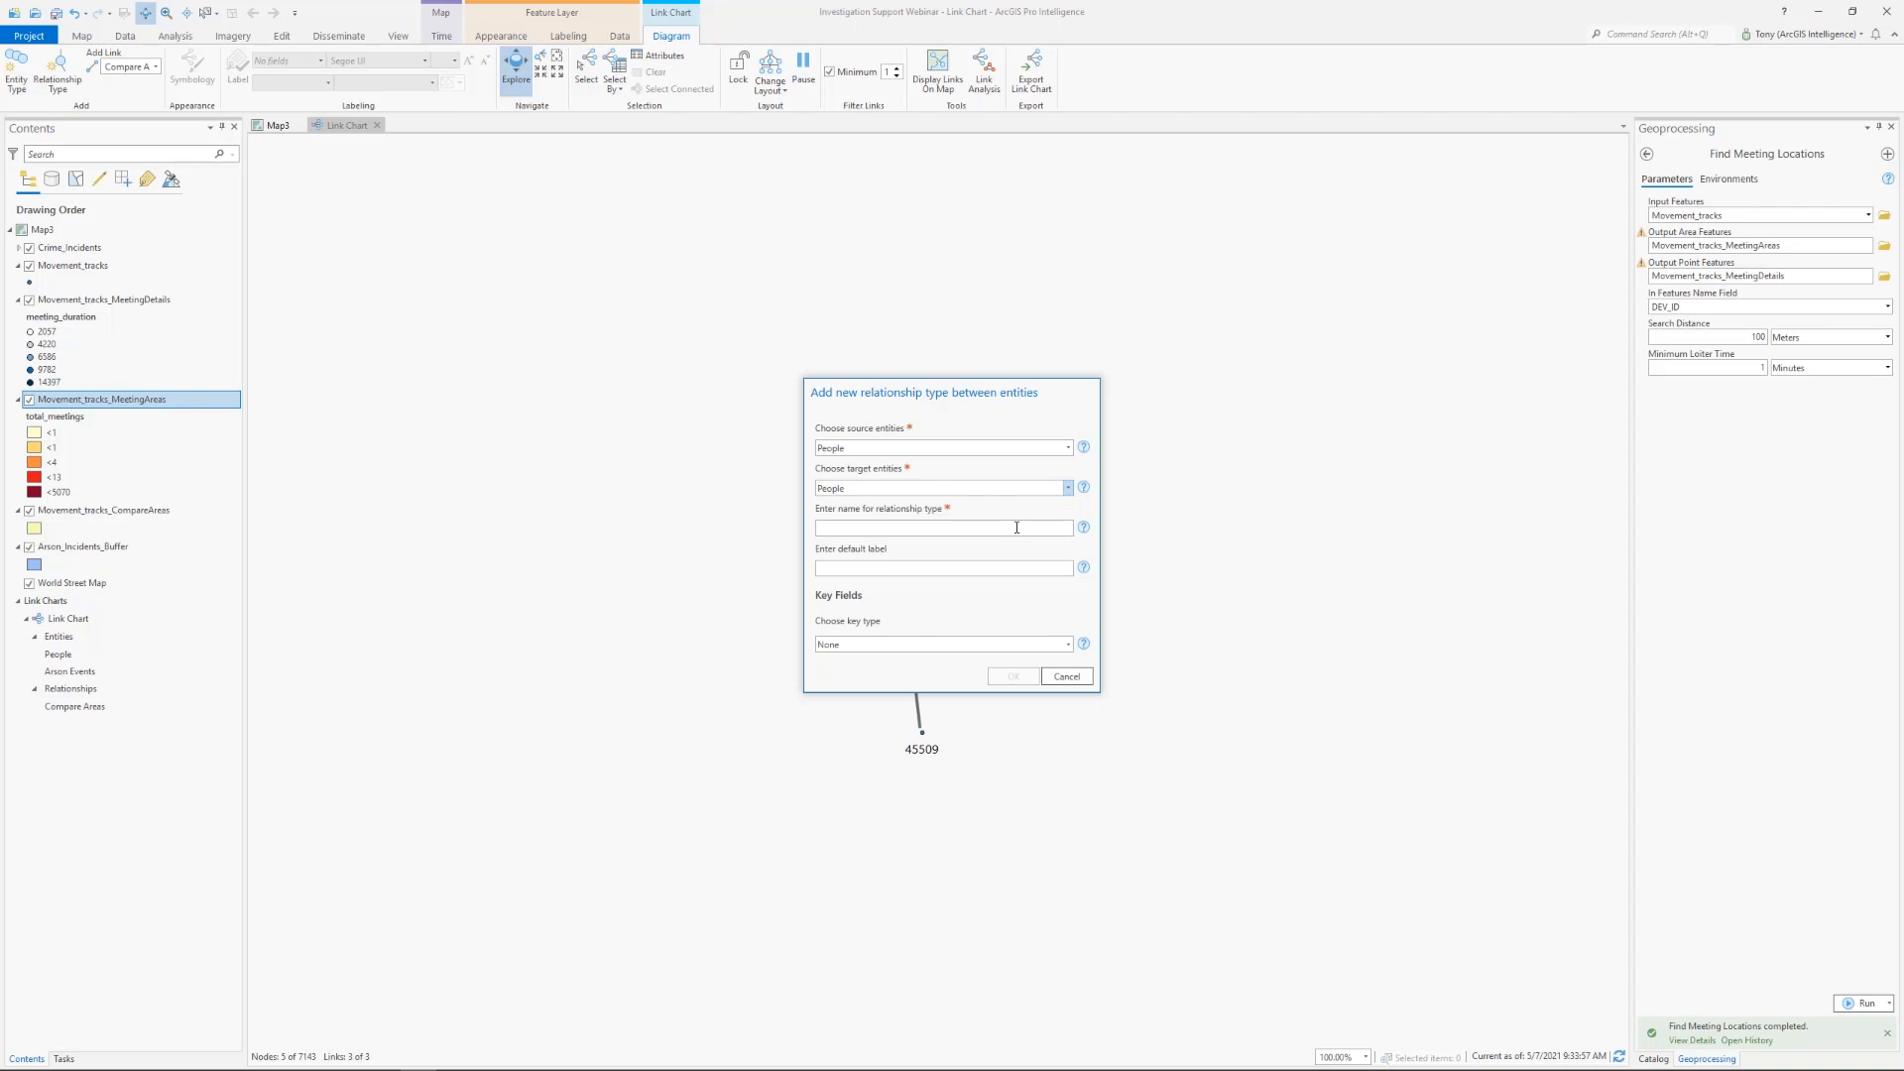
pyautogui.click(1017, 528)
pyautogui.write('Meeting')
# Set the Meetings relationship's key type to Foreign and use Movement_tracks_MeetingDetails as its layer
pyautogui.click(984, 647)
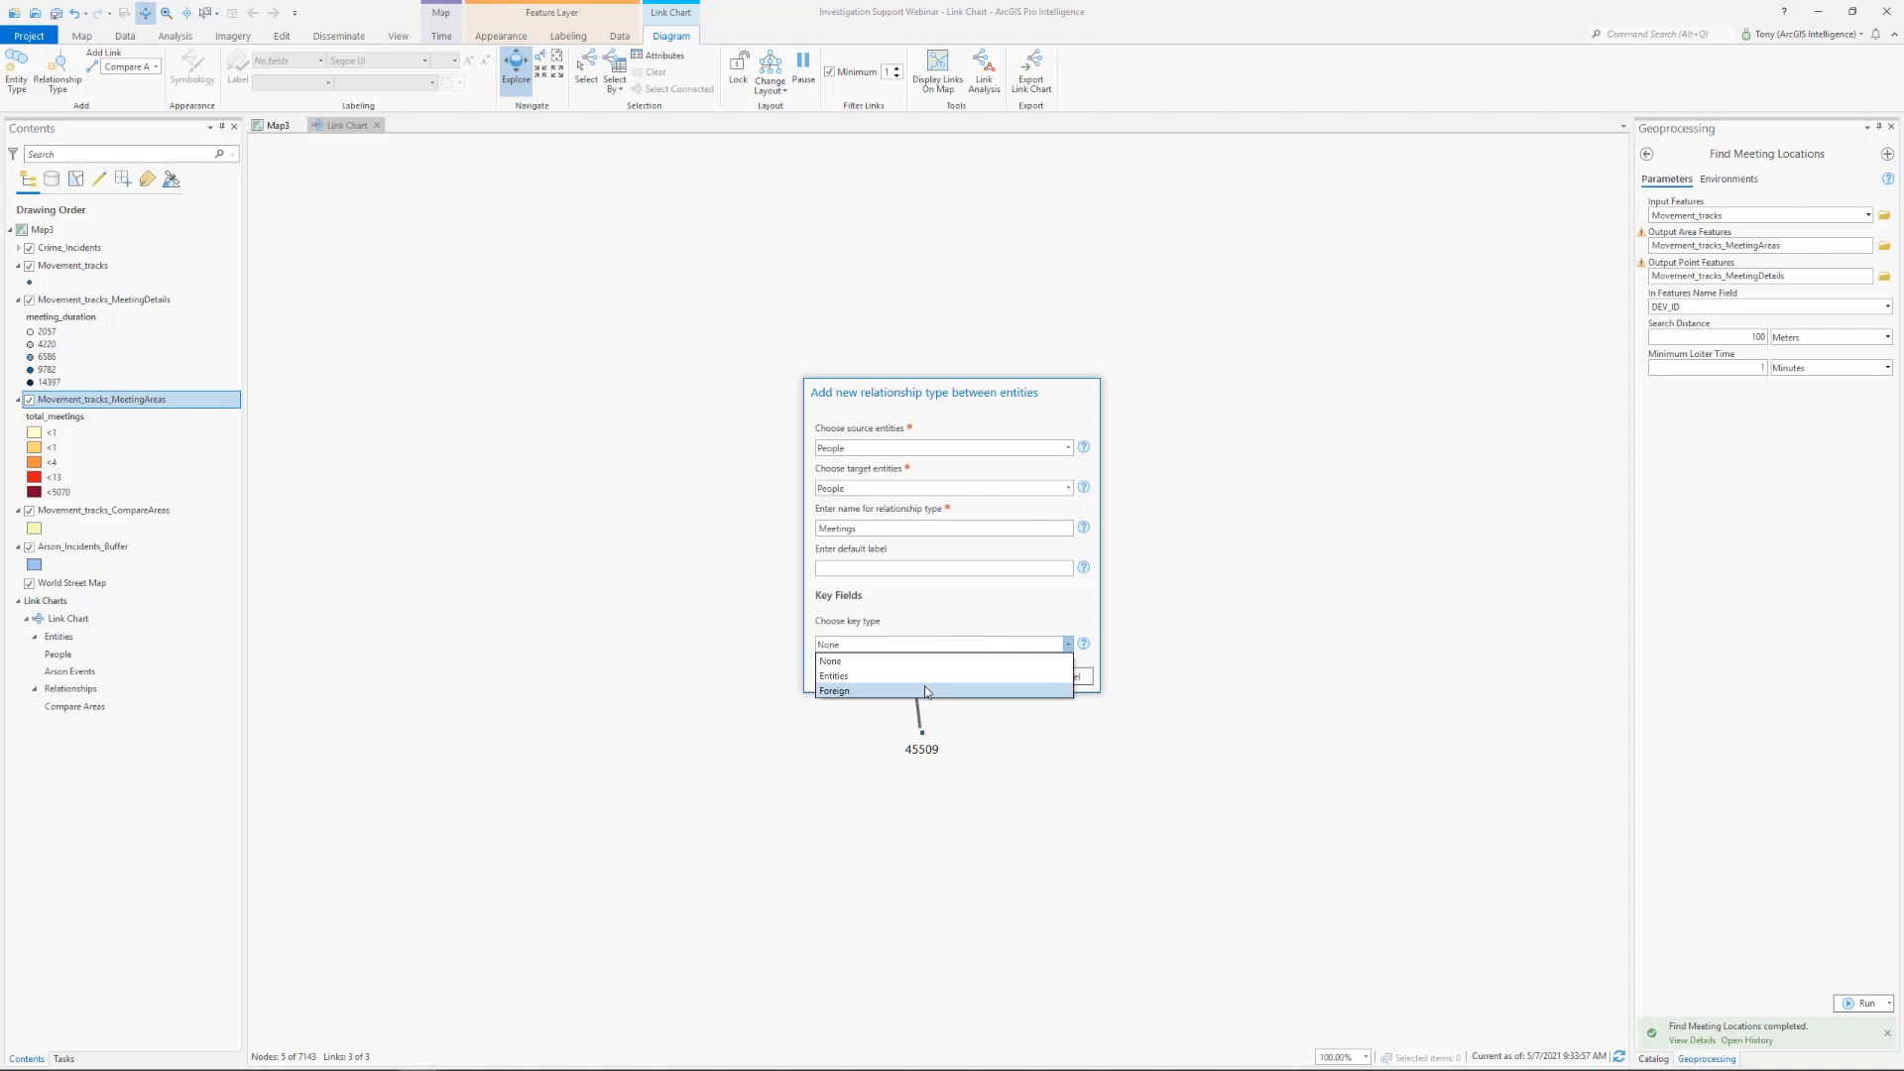
pyautogui.click(925, 686)
pyautogui.click(994, 686)
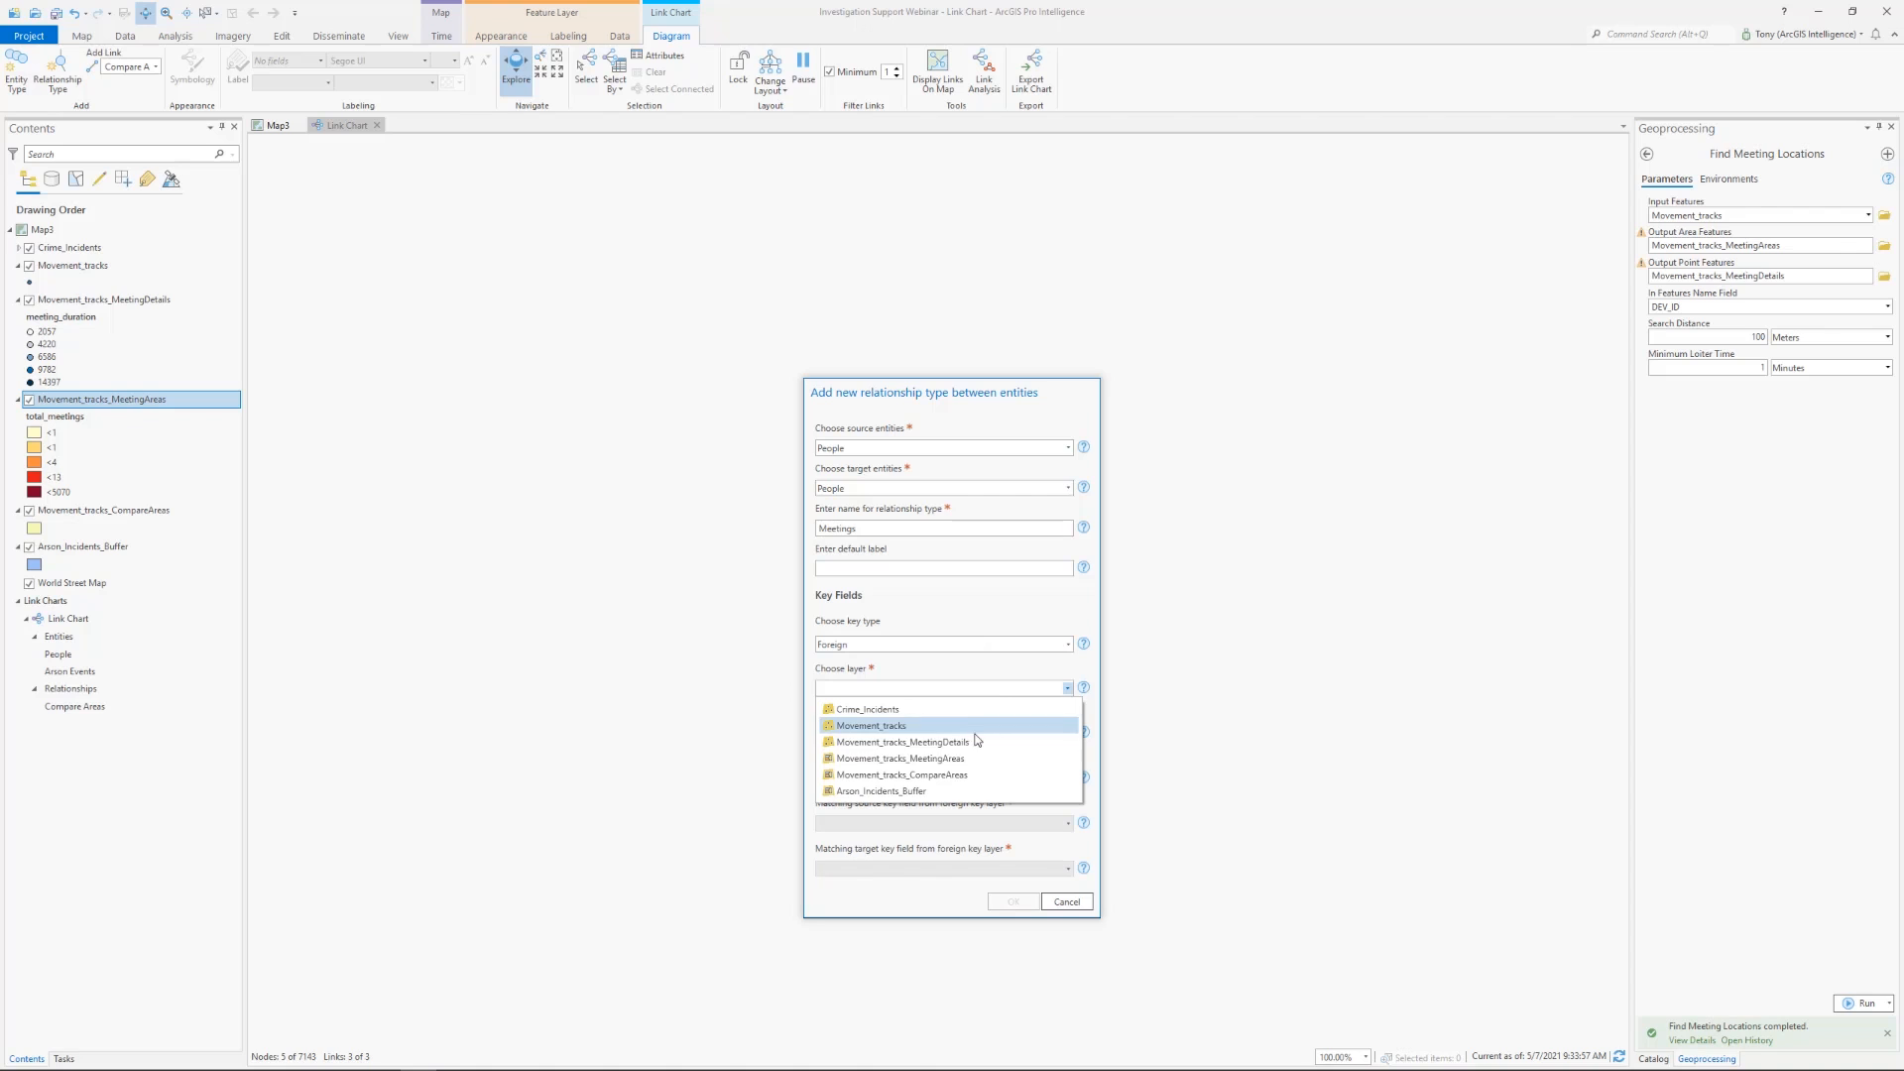
pyautogui.click(971, 742)
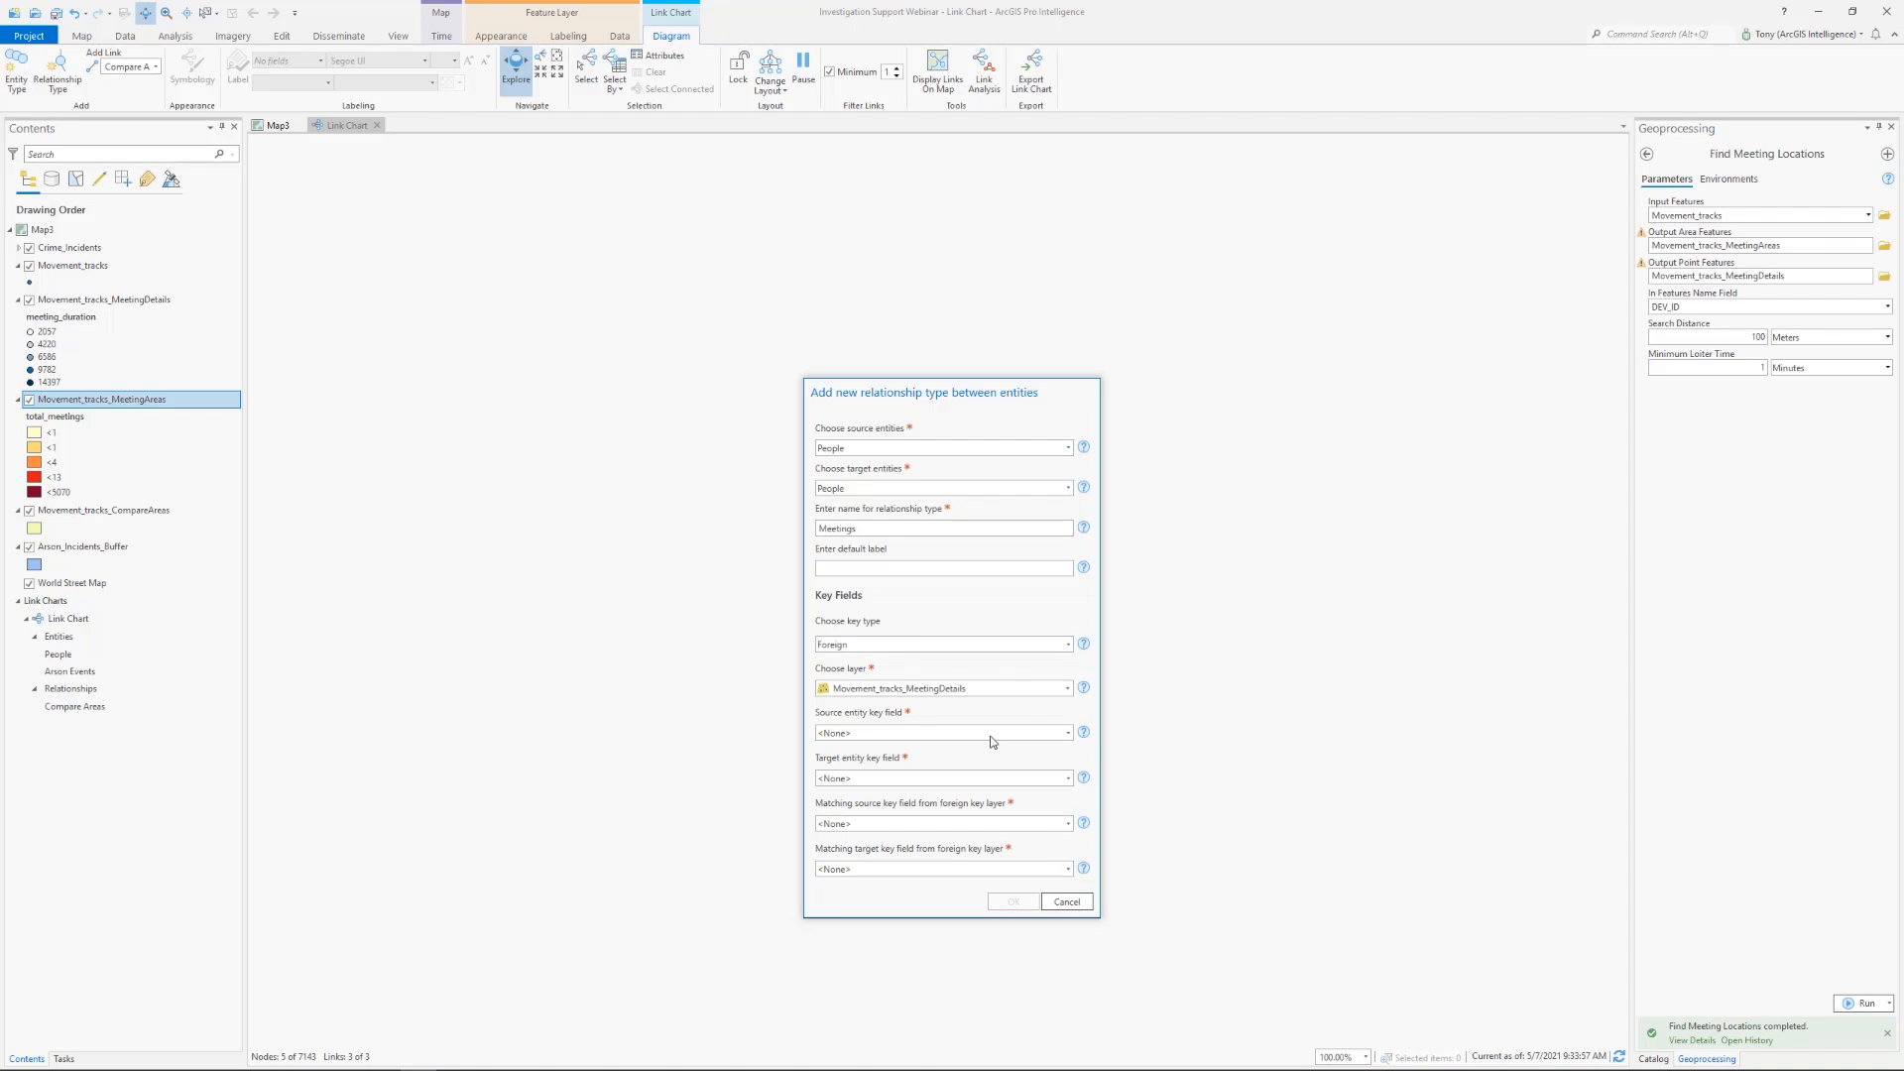
# Choose DEV_ID as both the source and target entity key field of the Meetings relationship
pyautogui.click(1038, 732)
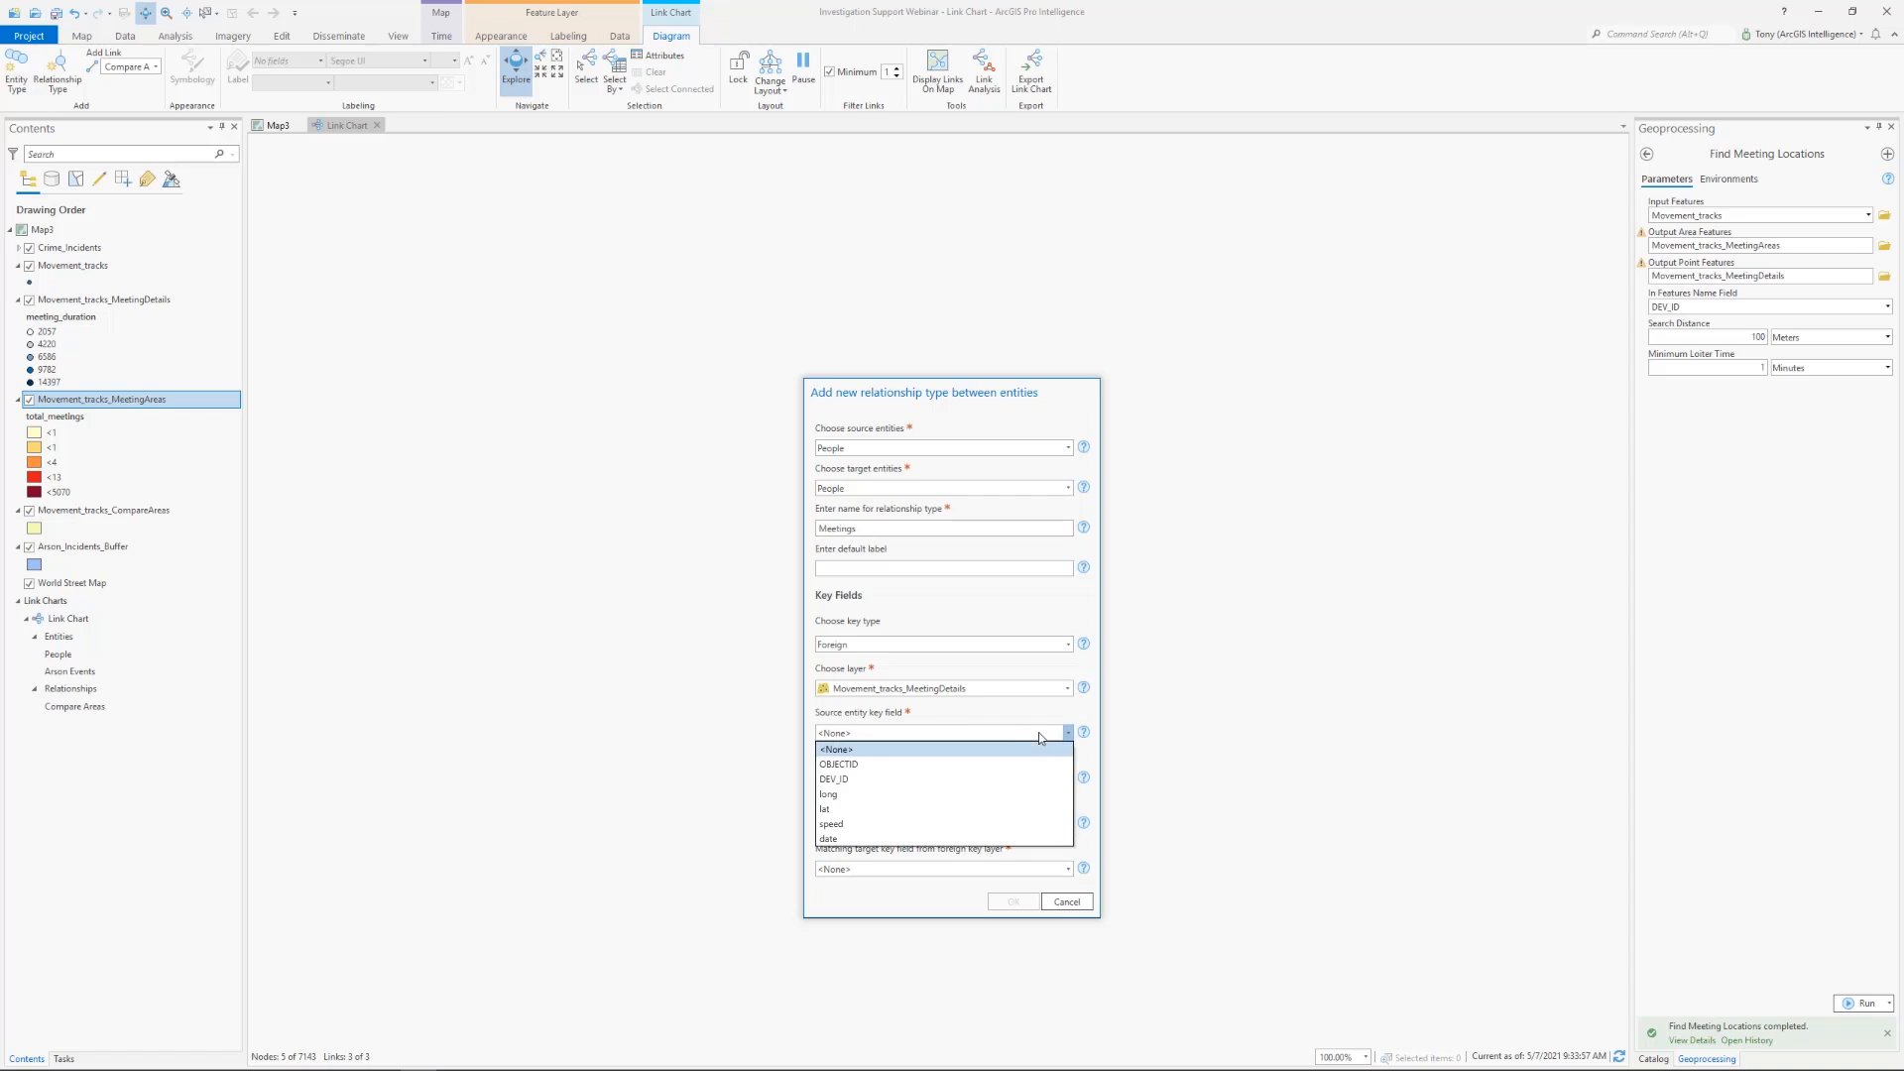
pyautogui.click(924, 779)
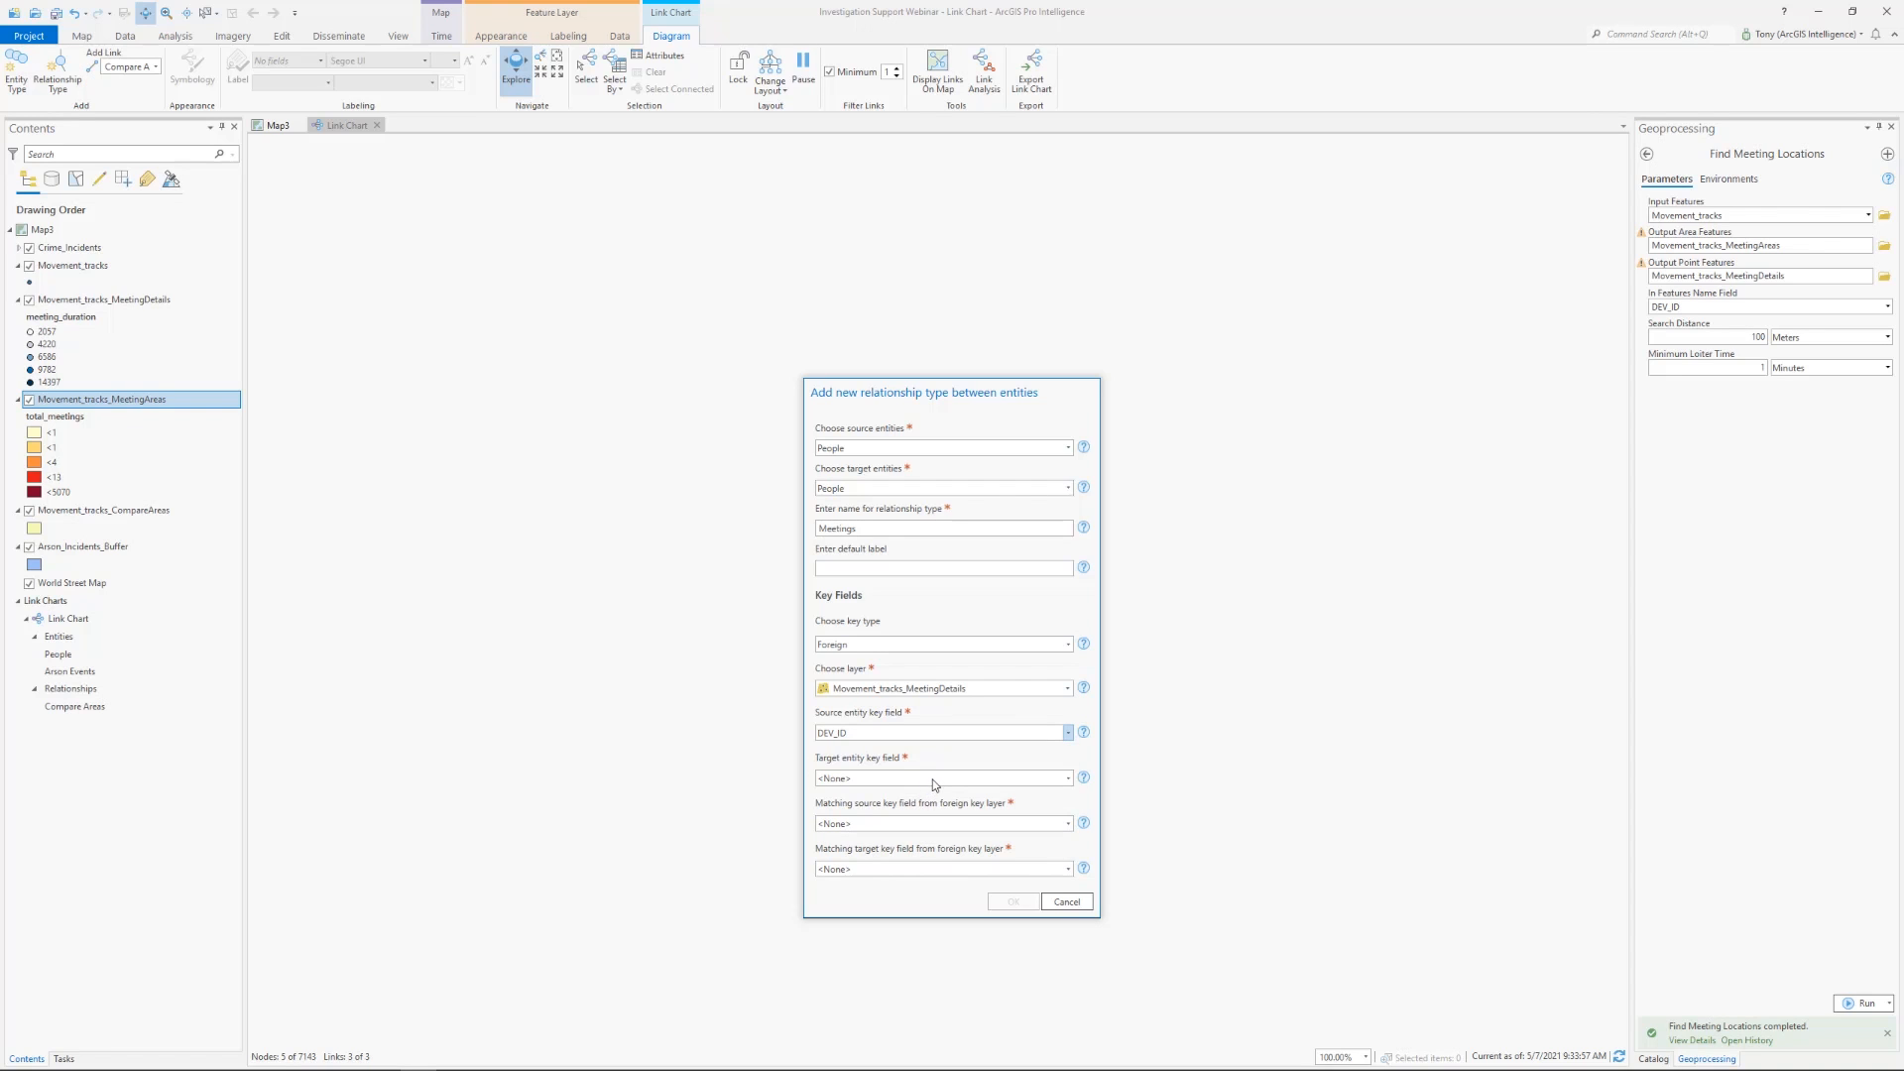
pyautogui.click(935, 779)
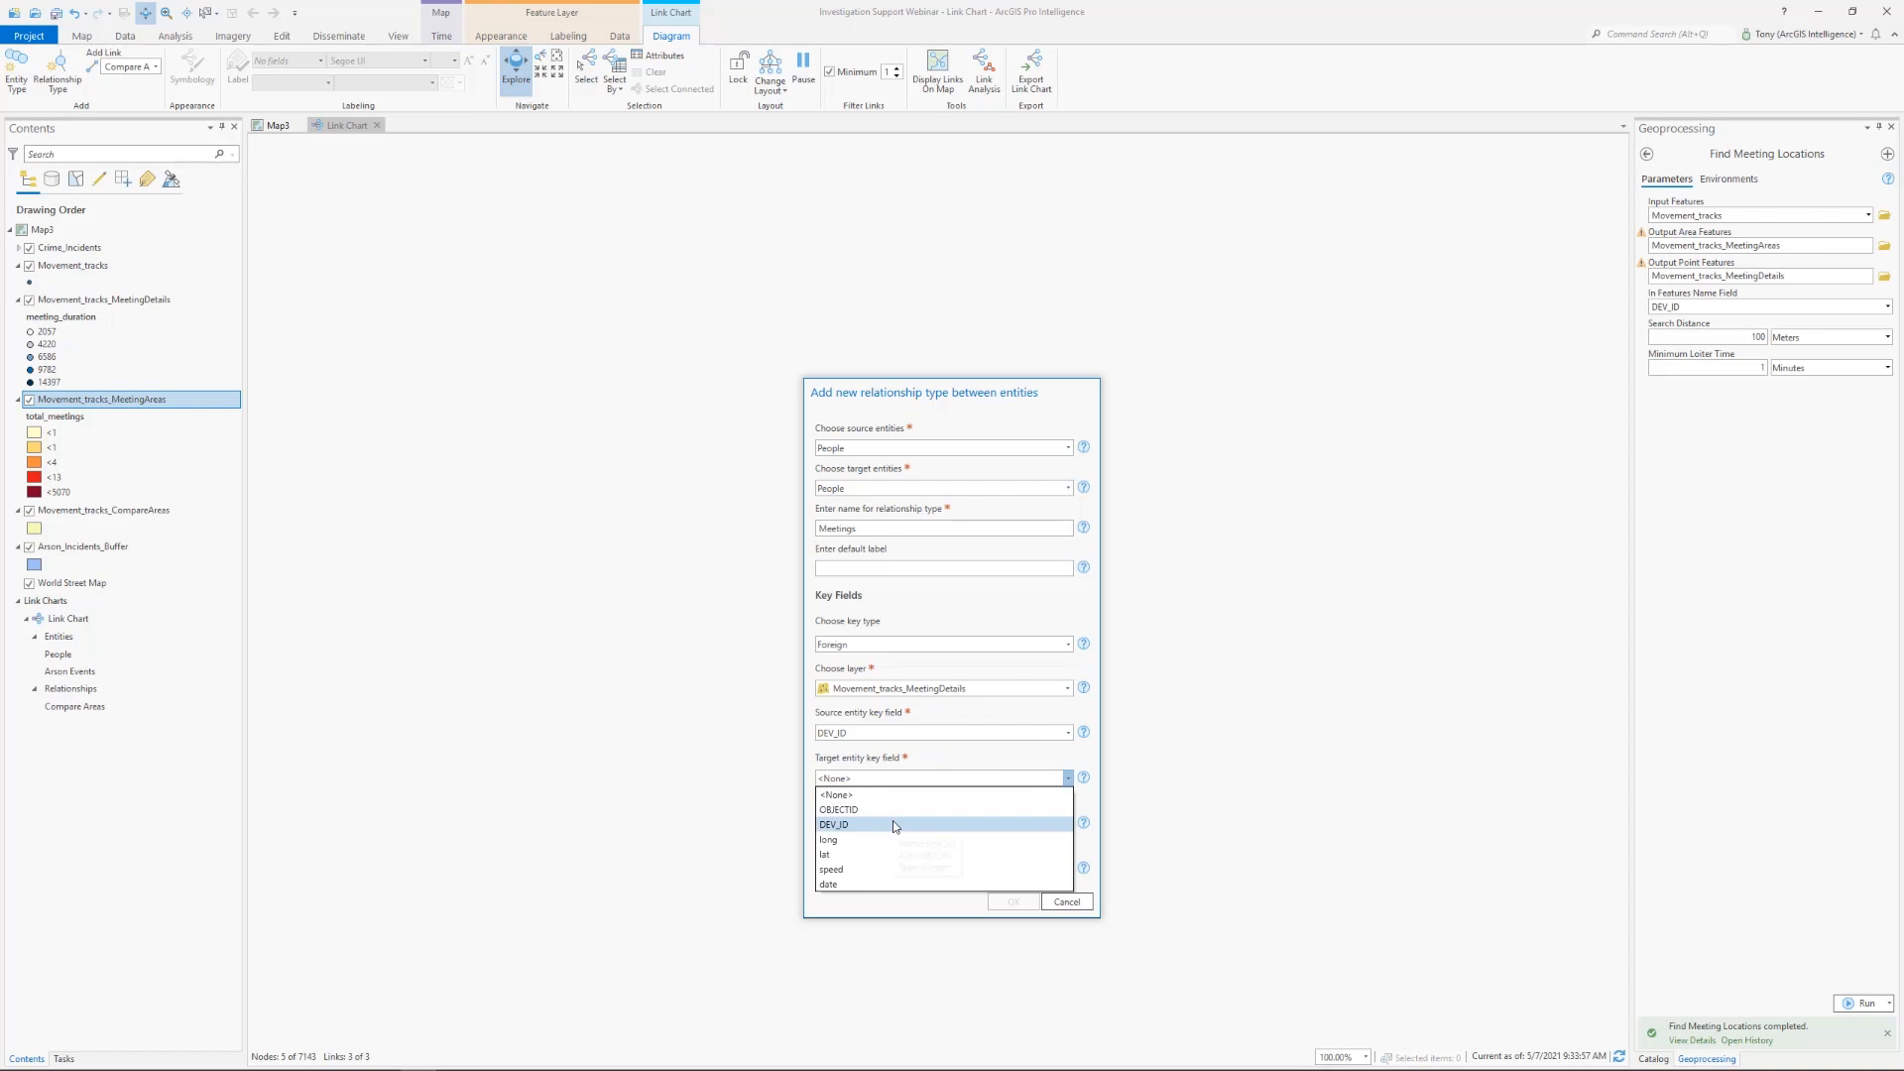
pyautogui.click(893, 823)
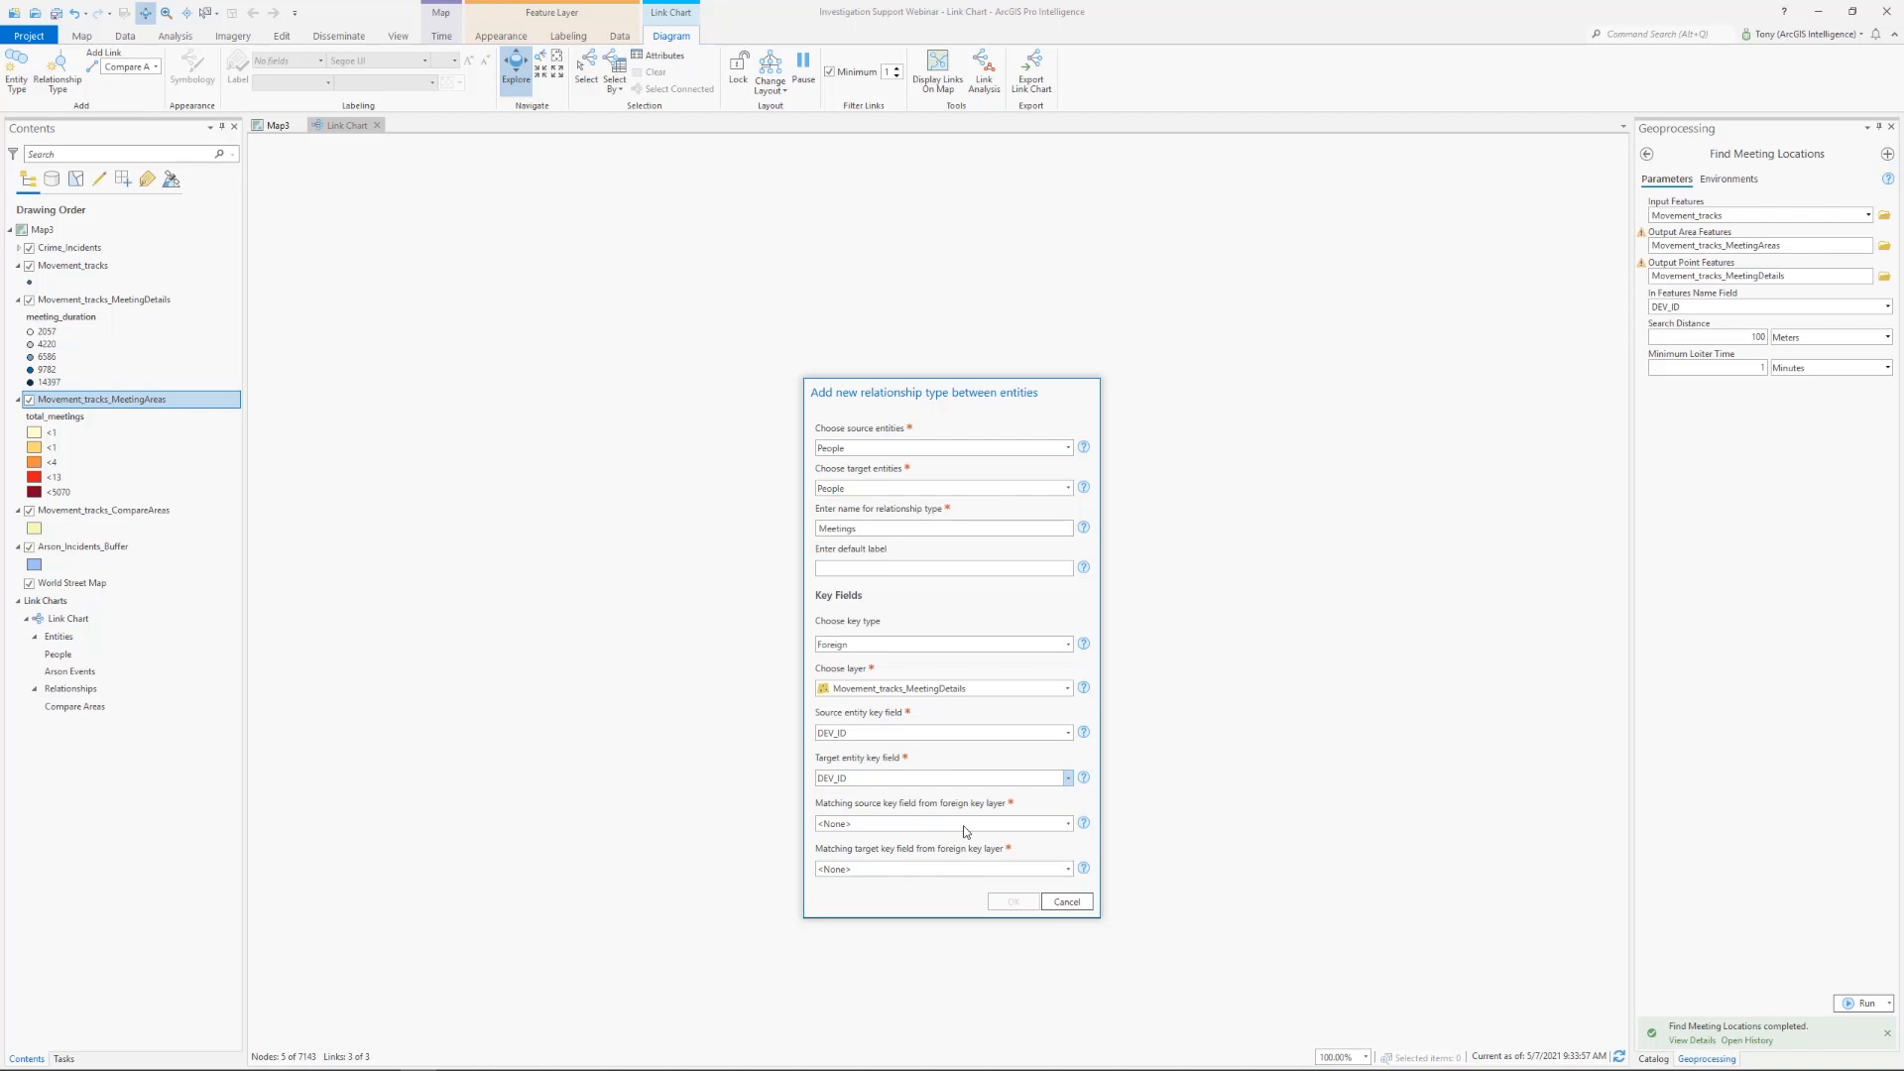
# Match the source key to participant_1 and the target key to participant_2, and create the Meetings relationship type
pyautogui.click(966, 824)
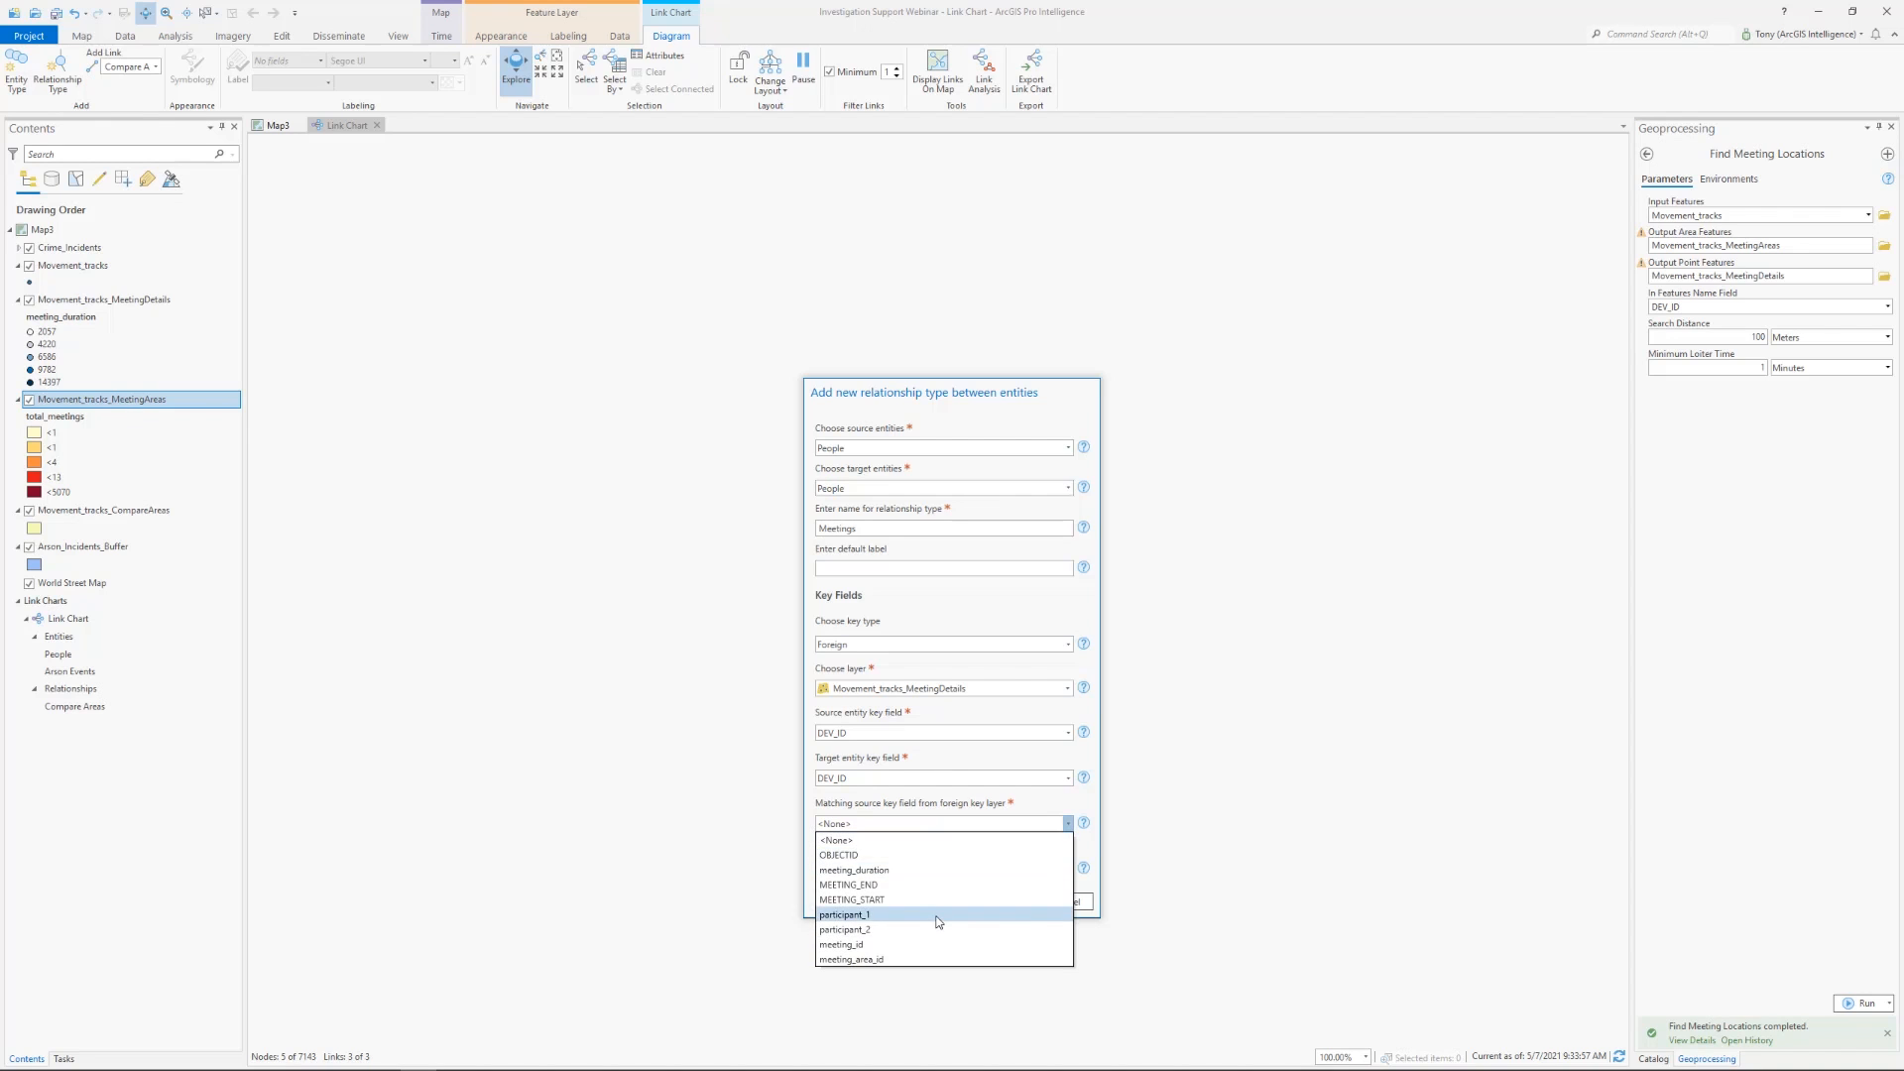
pyautogui.click(942, 915)
pyautogui.click(948, 868)
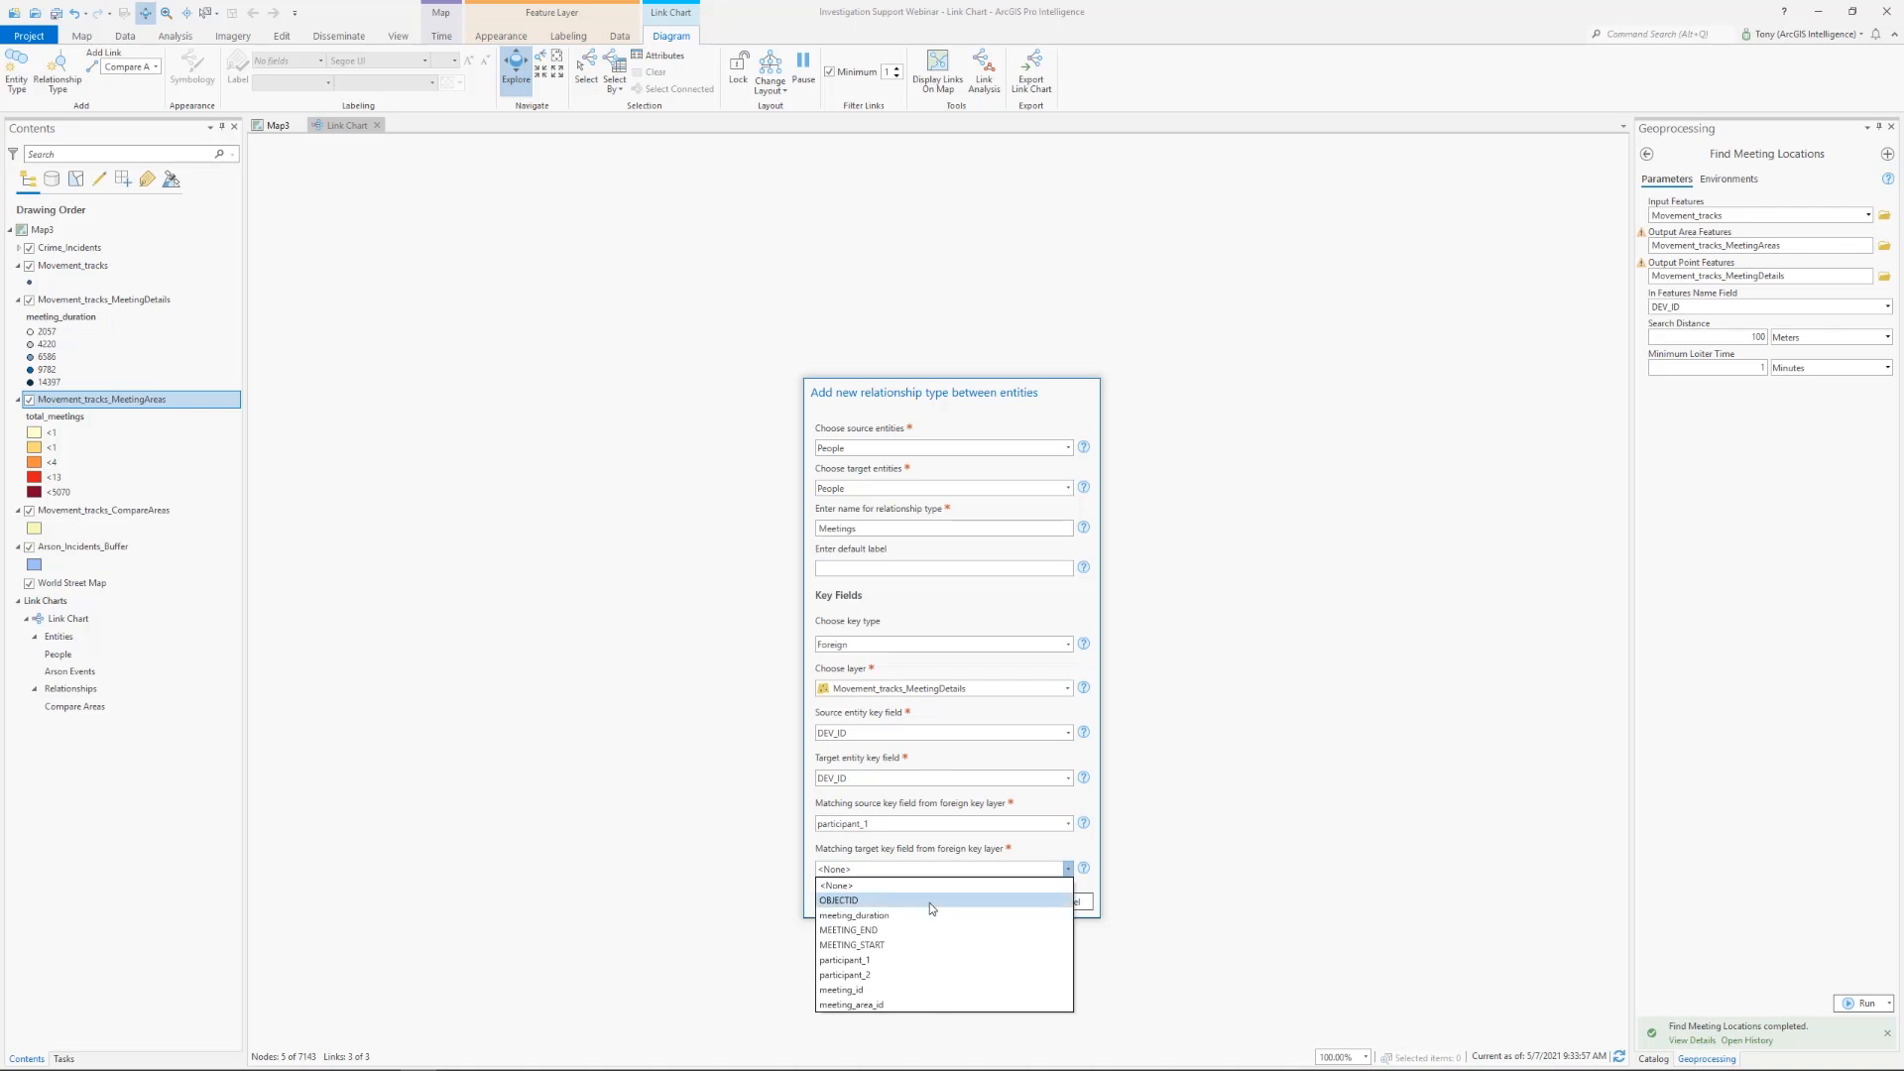
pyautogui.click(901, 974)
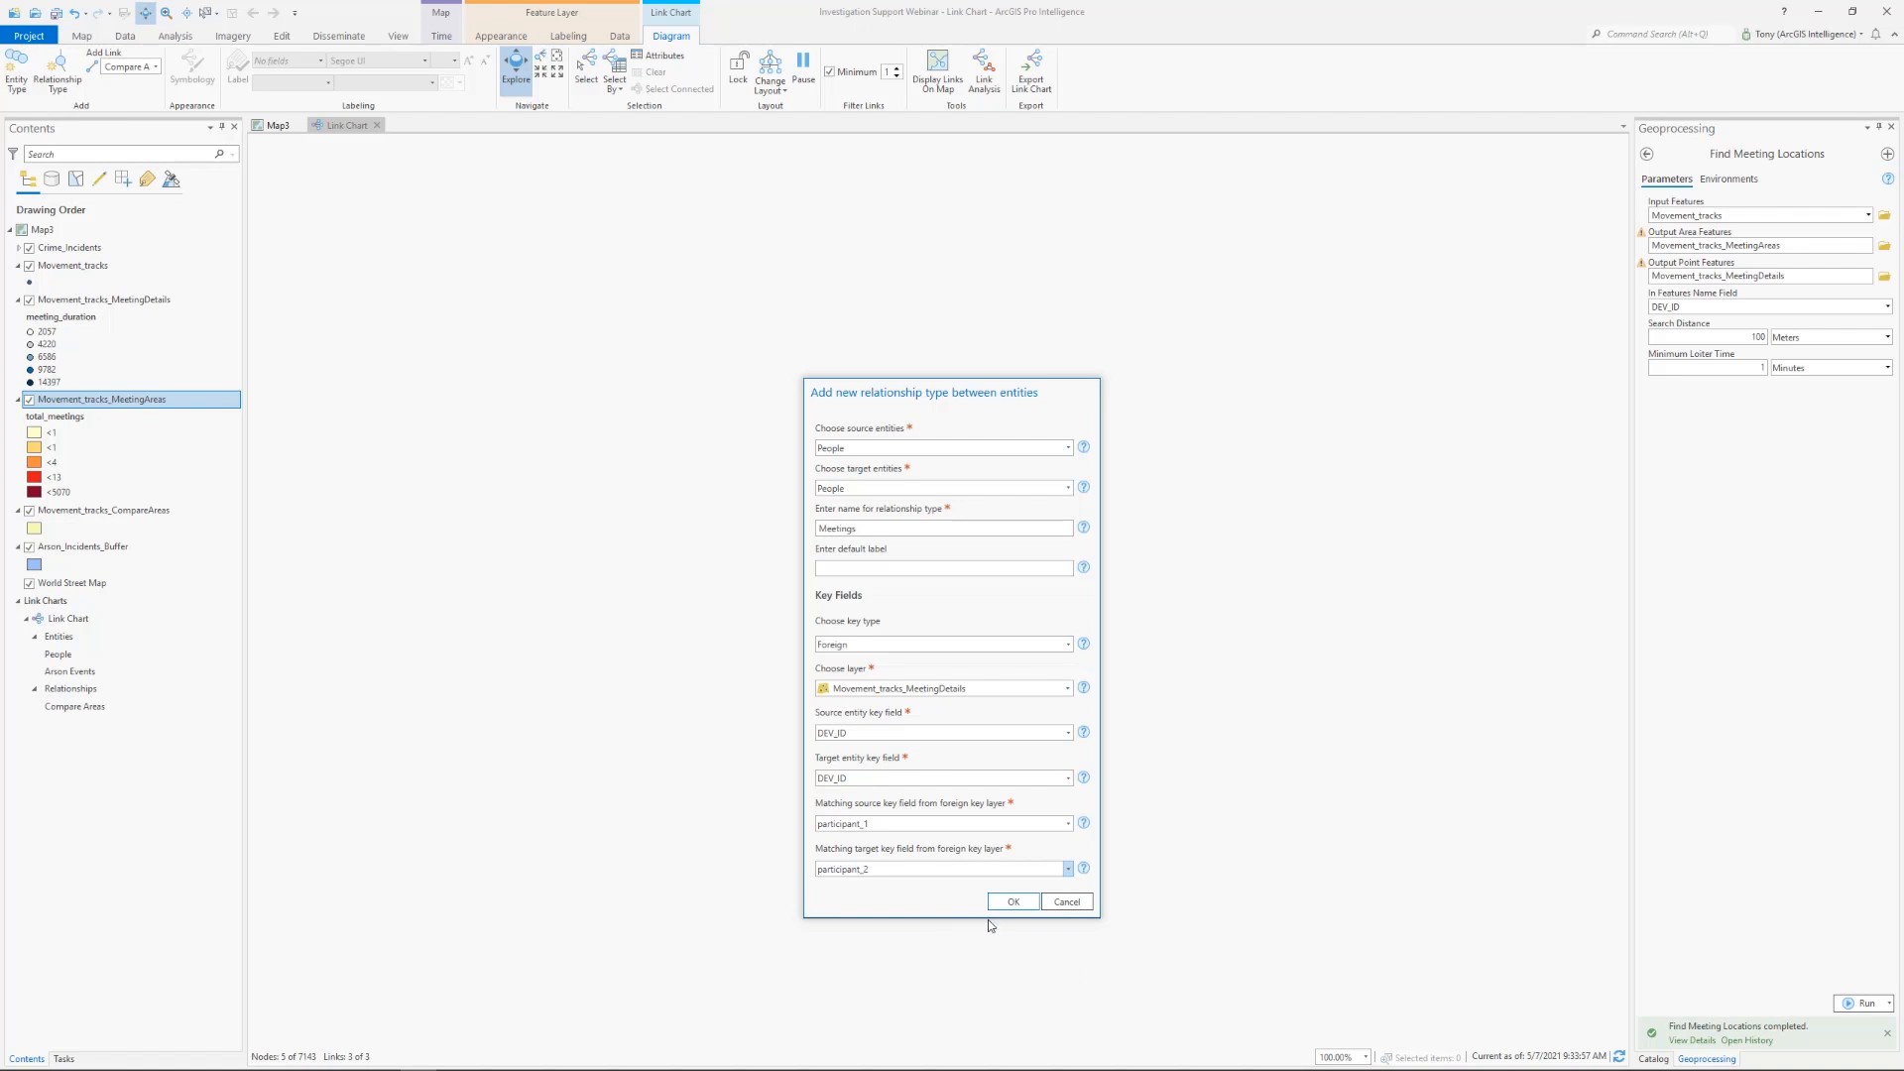
pyautogui.click(1011, 902)
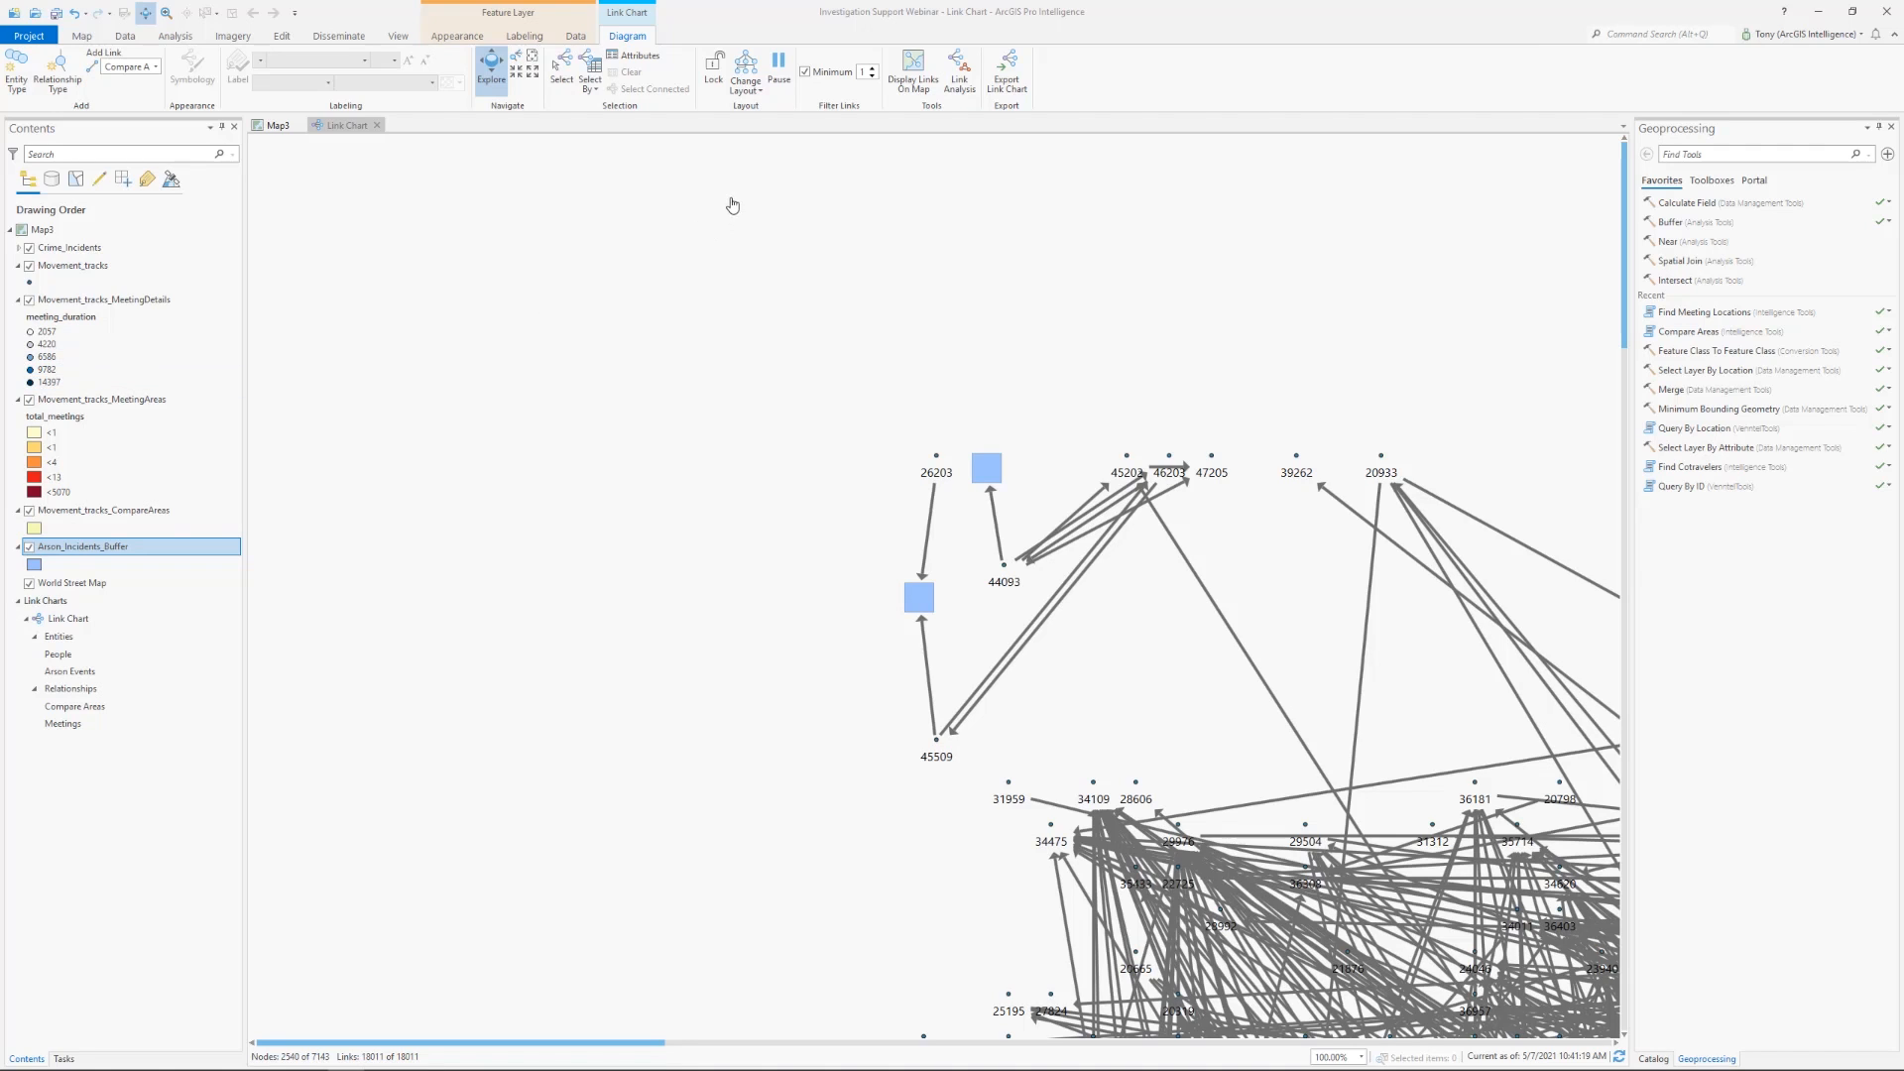
# Rearrange the link chart in the Organic layout
pyautogui.click(754, 88)
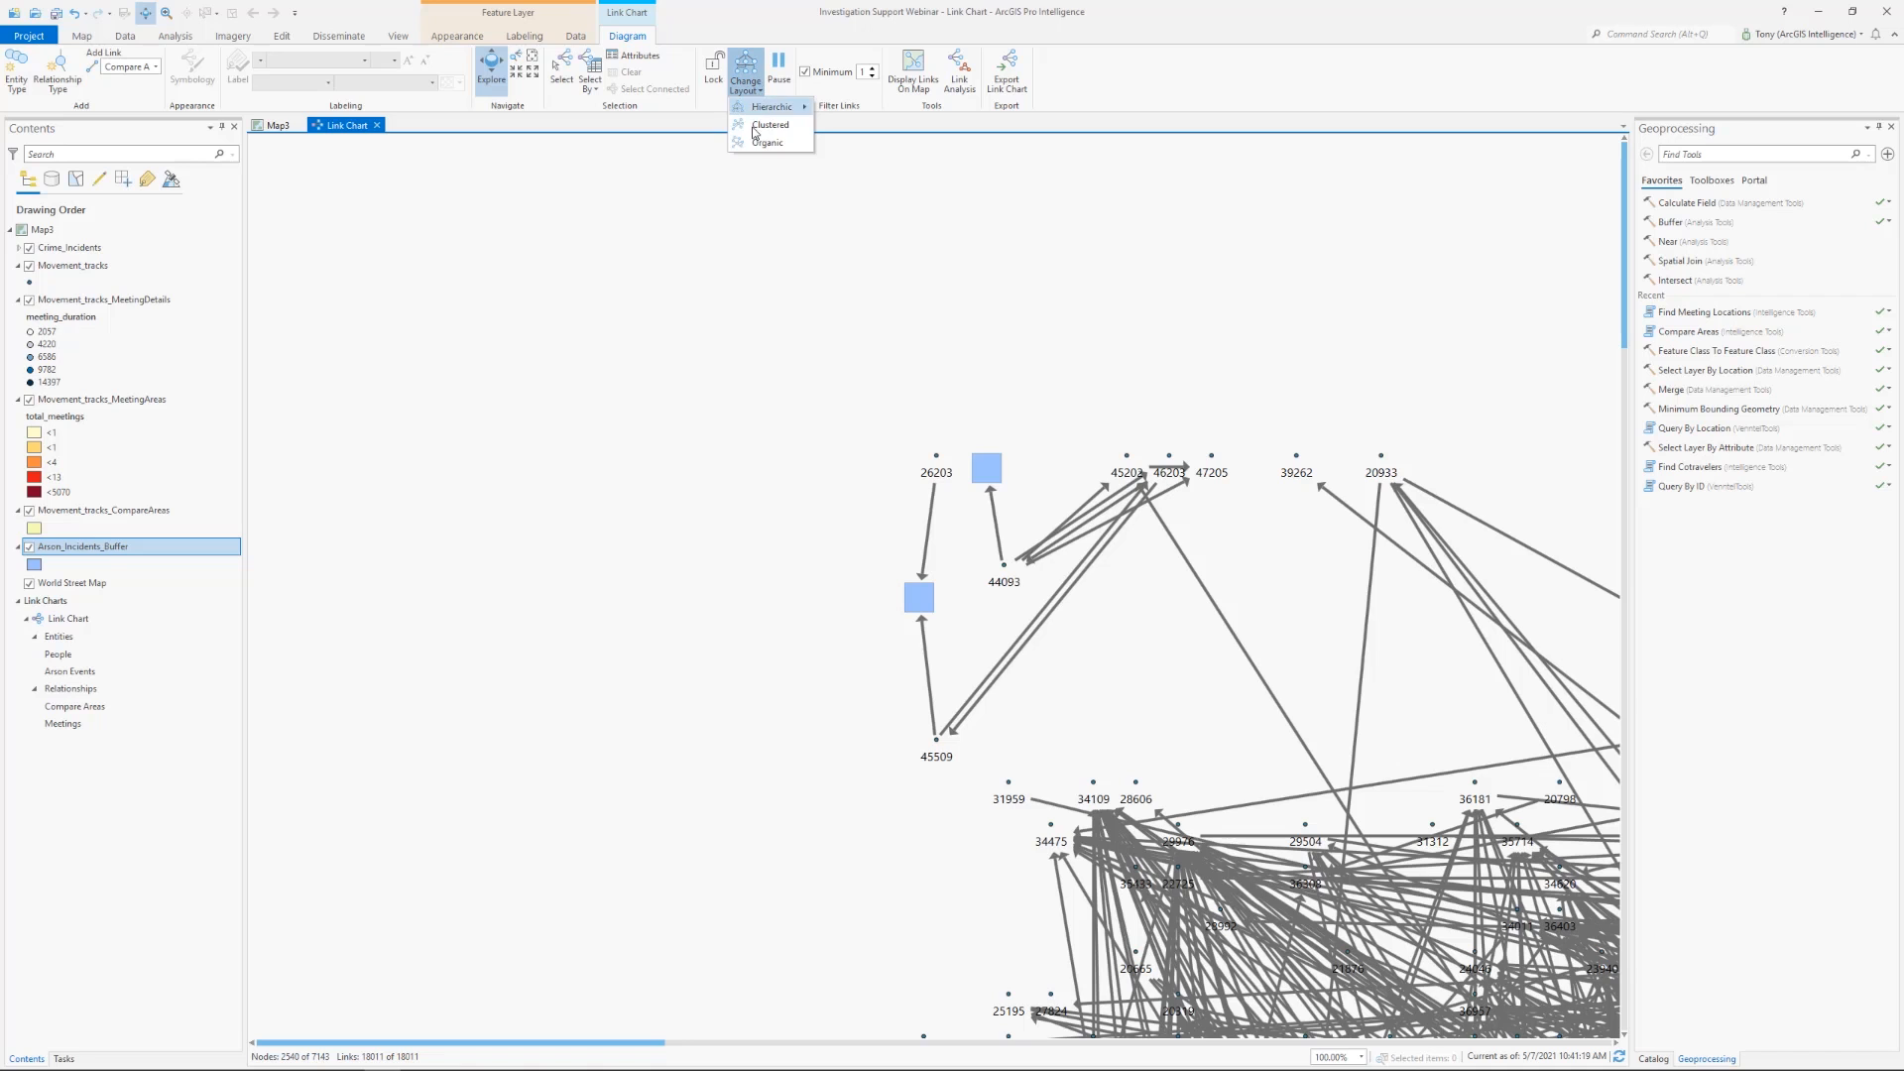
pyautogui.click(767, 143)
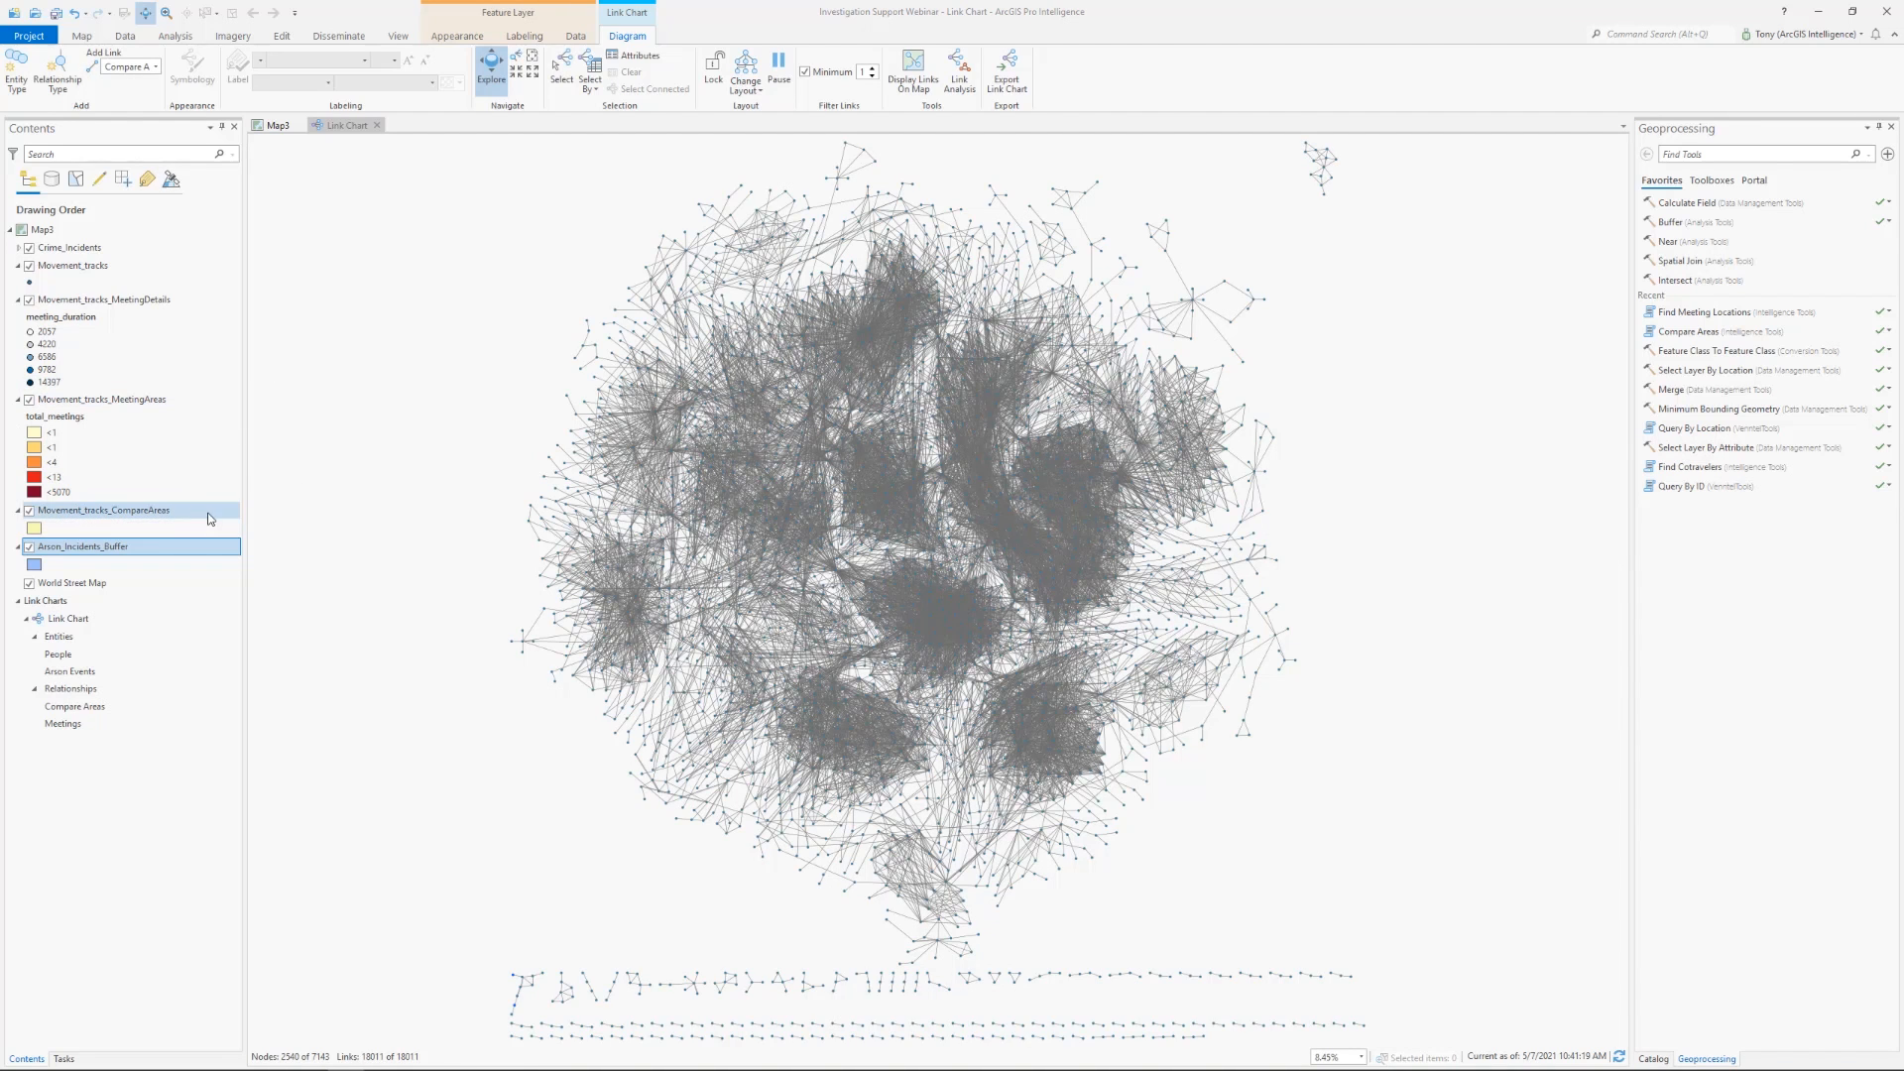
# Select both records in the Arson_Incidents_Buffer attribute table and shrink the table to give the link chart more room
pyautogui.rightClick(163, 548)
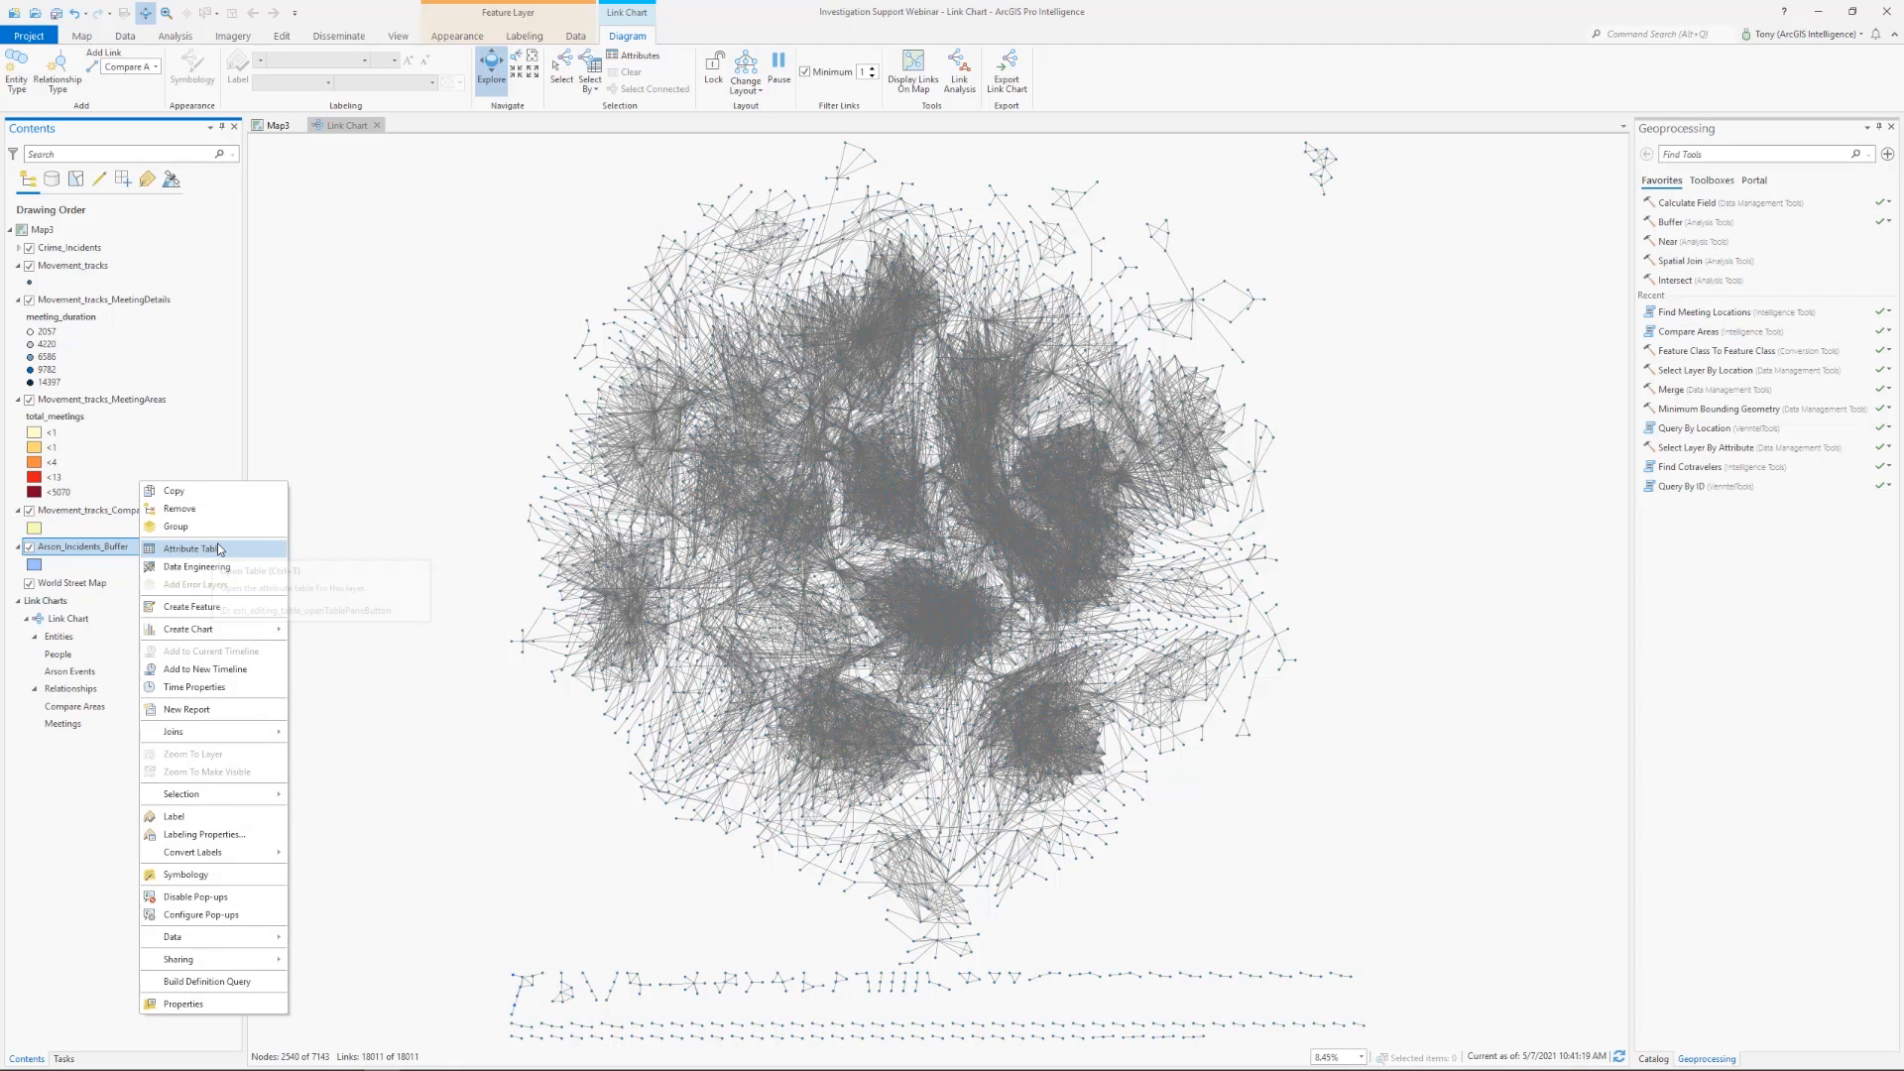
pyautogui.click(220, 550)
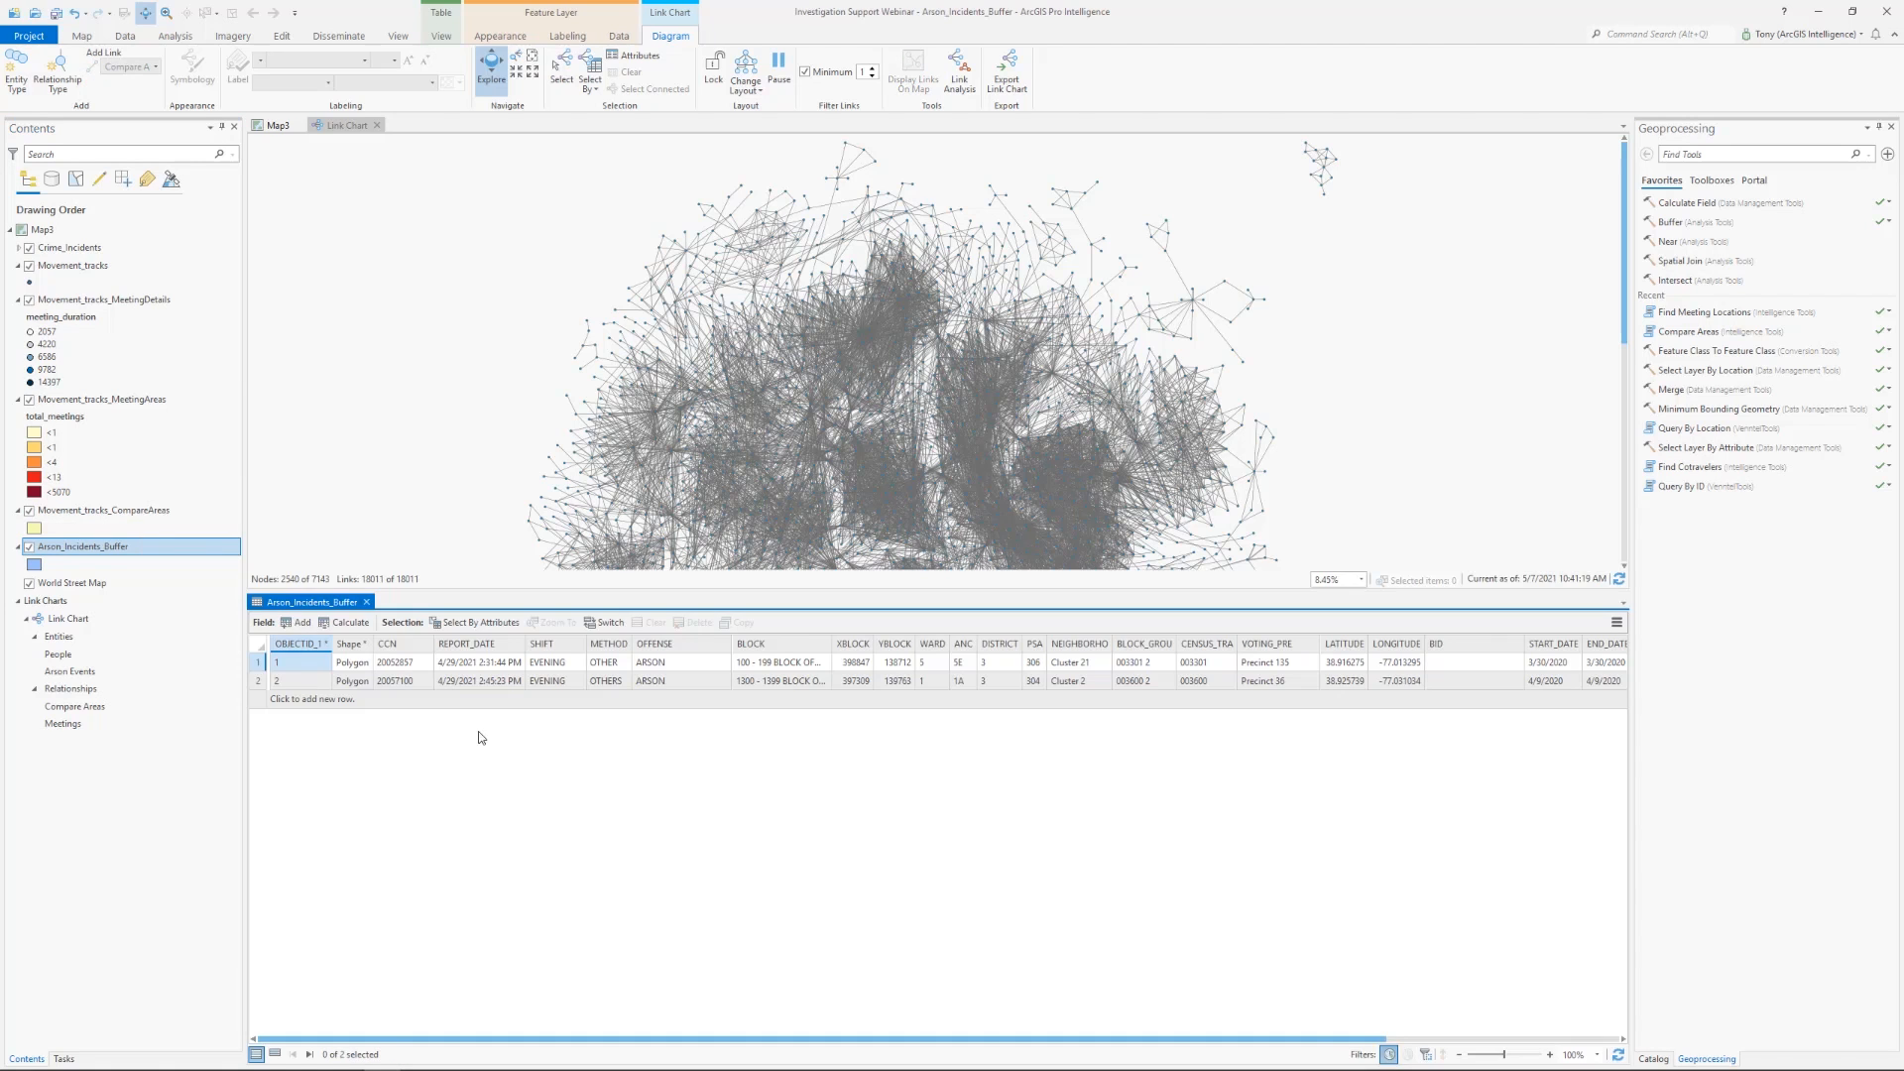
pyautogui.moveTo(258, 662); pyautogui.dragTo(258, 681)
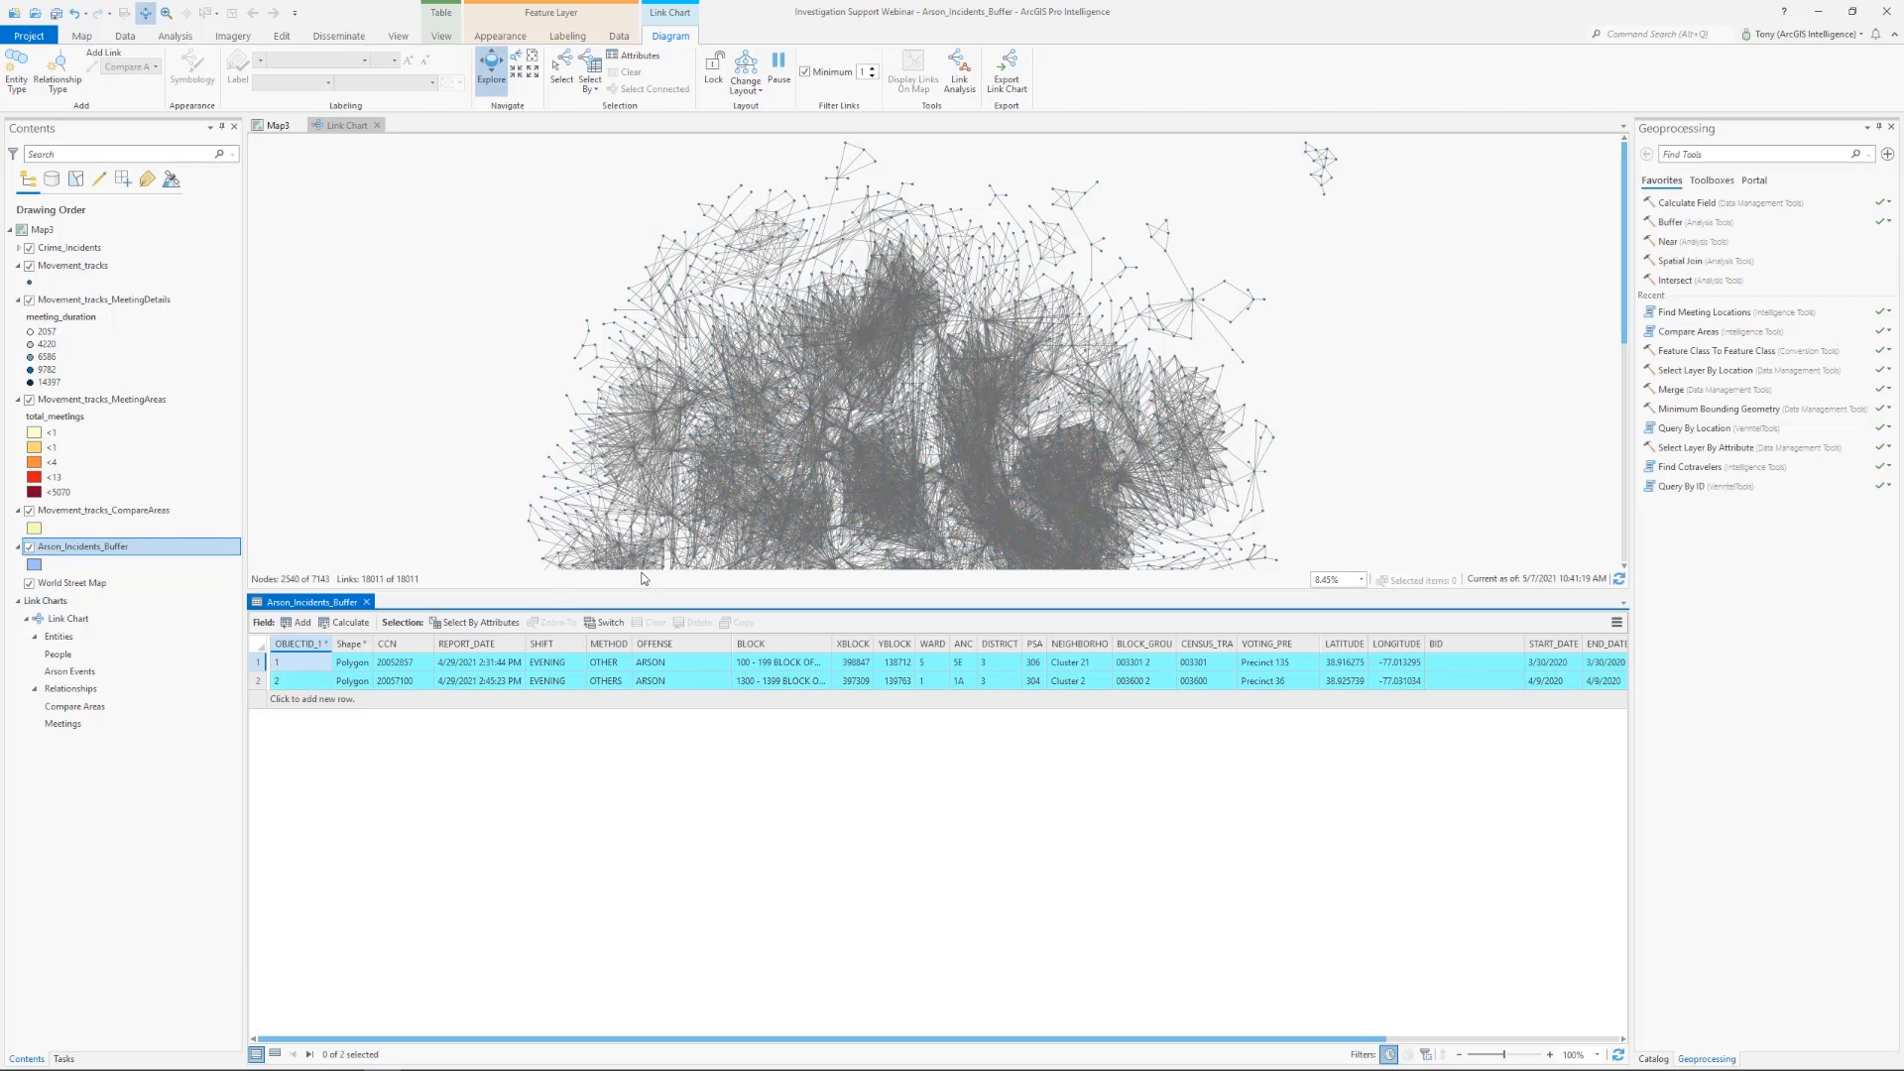
pyautogui.moveTo(657, 595); pyautogui.dragTo(685, 821)
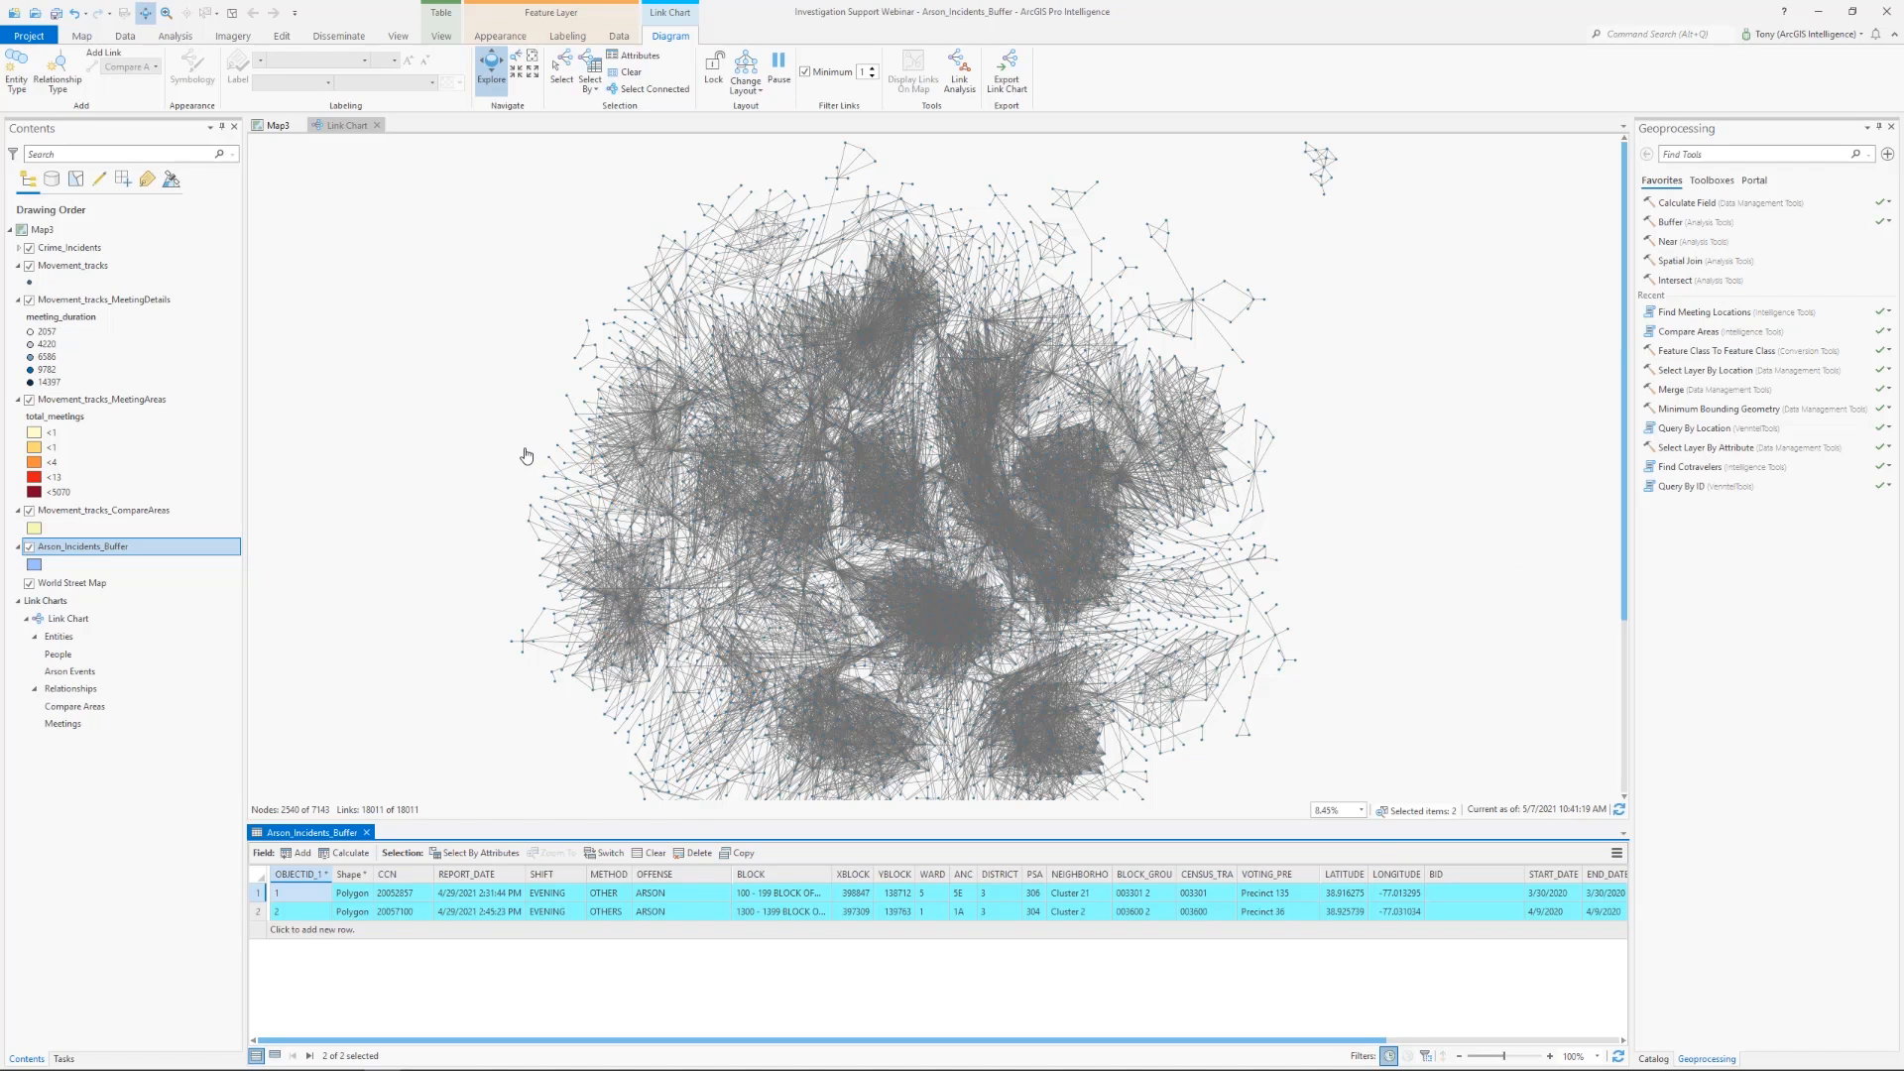
# Select the entities connected to the arson events, arrange them in the Clustered layout and zoom to the selection
pyautogui.click(655, 90)
pyautogui.click(533, 56)
pyautogui.click(746, 77)
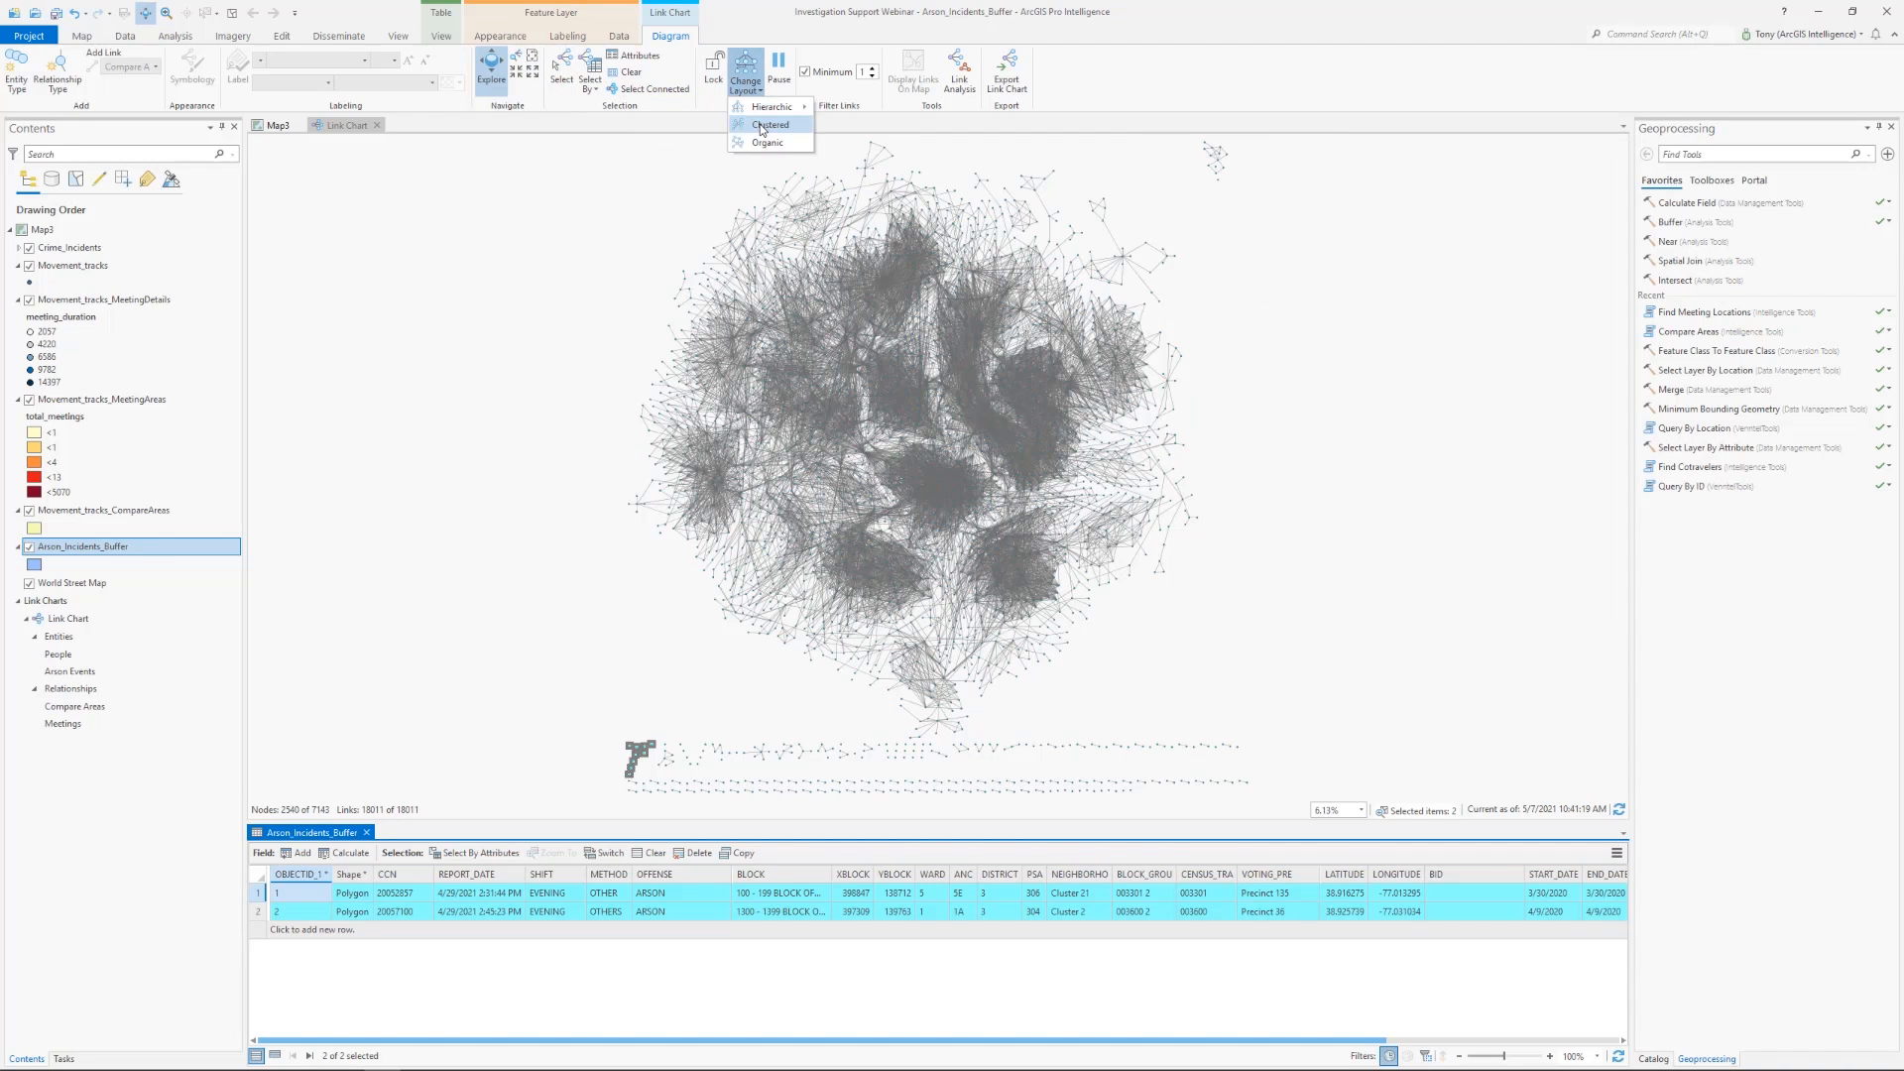
pyautogui.click(762, 125)
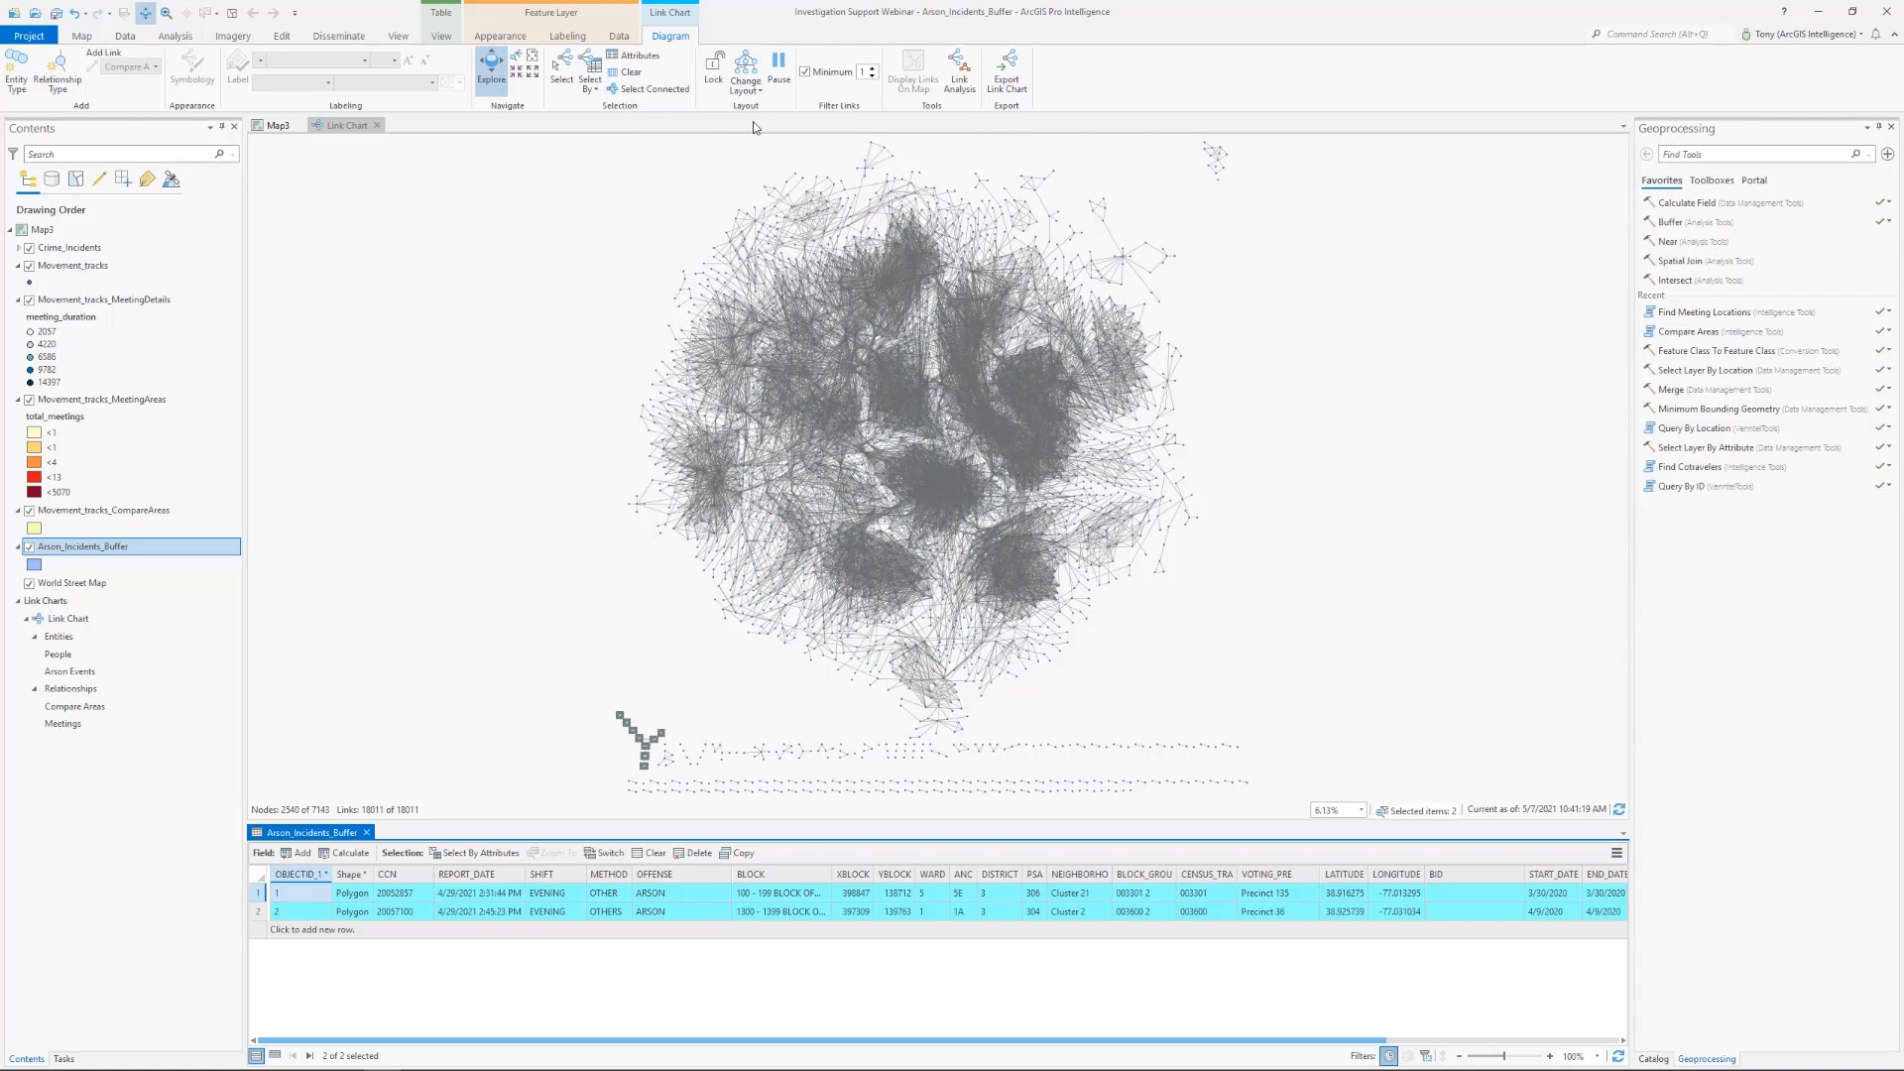
pyautogui.click(1397, 813)
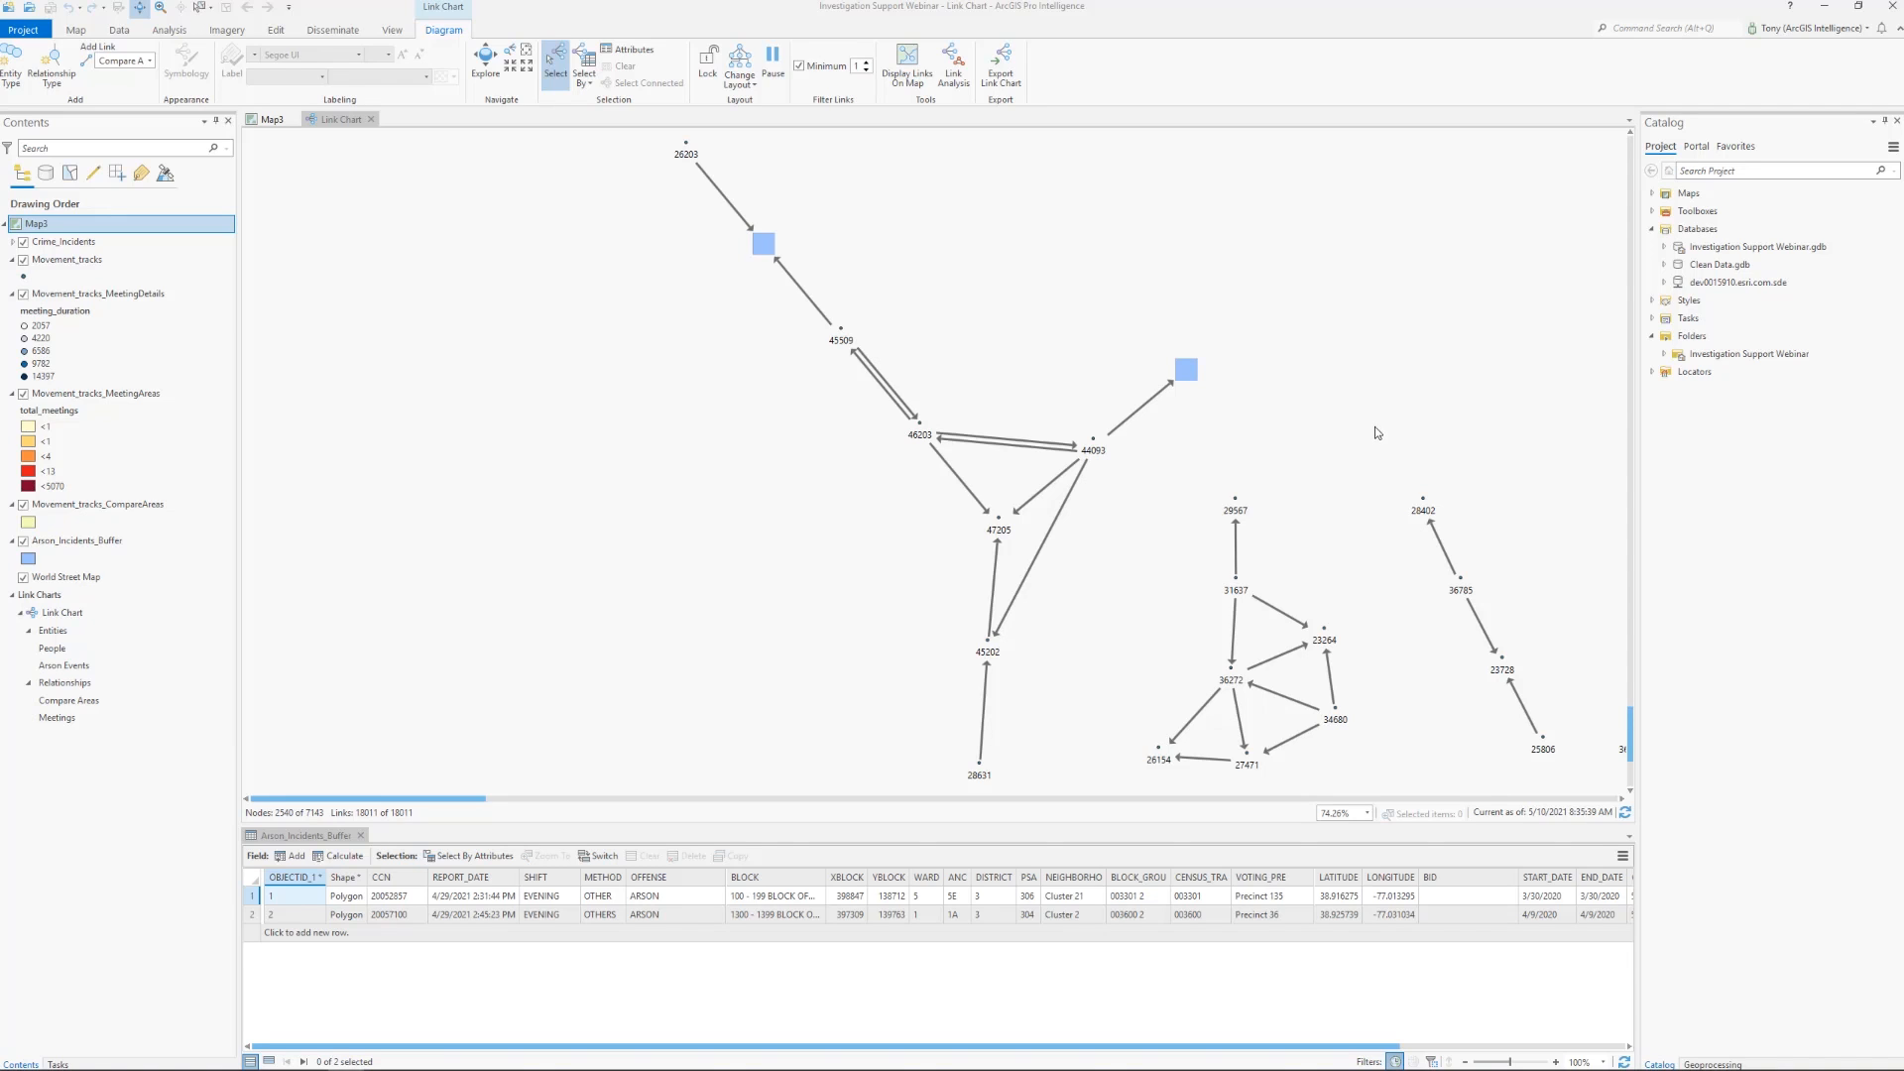
# Search the geoprocessing tools for "excel to table" and open the Excel To Table tool
pyautogui.click(1696, 1064)
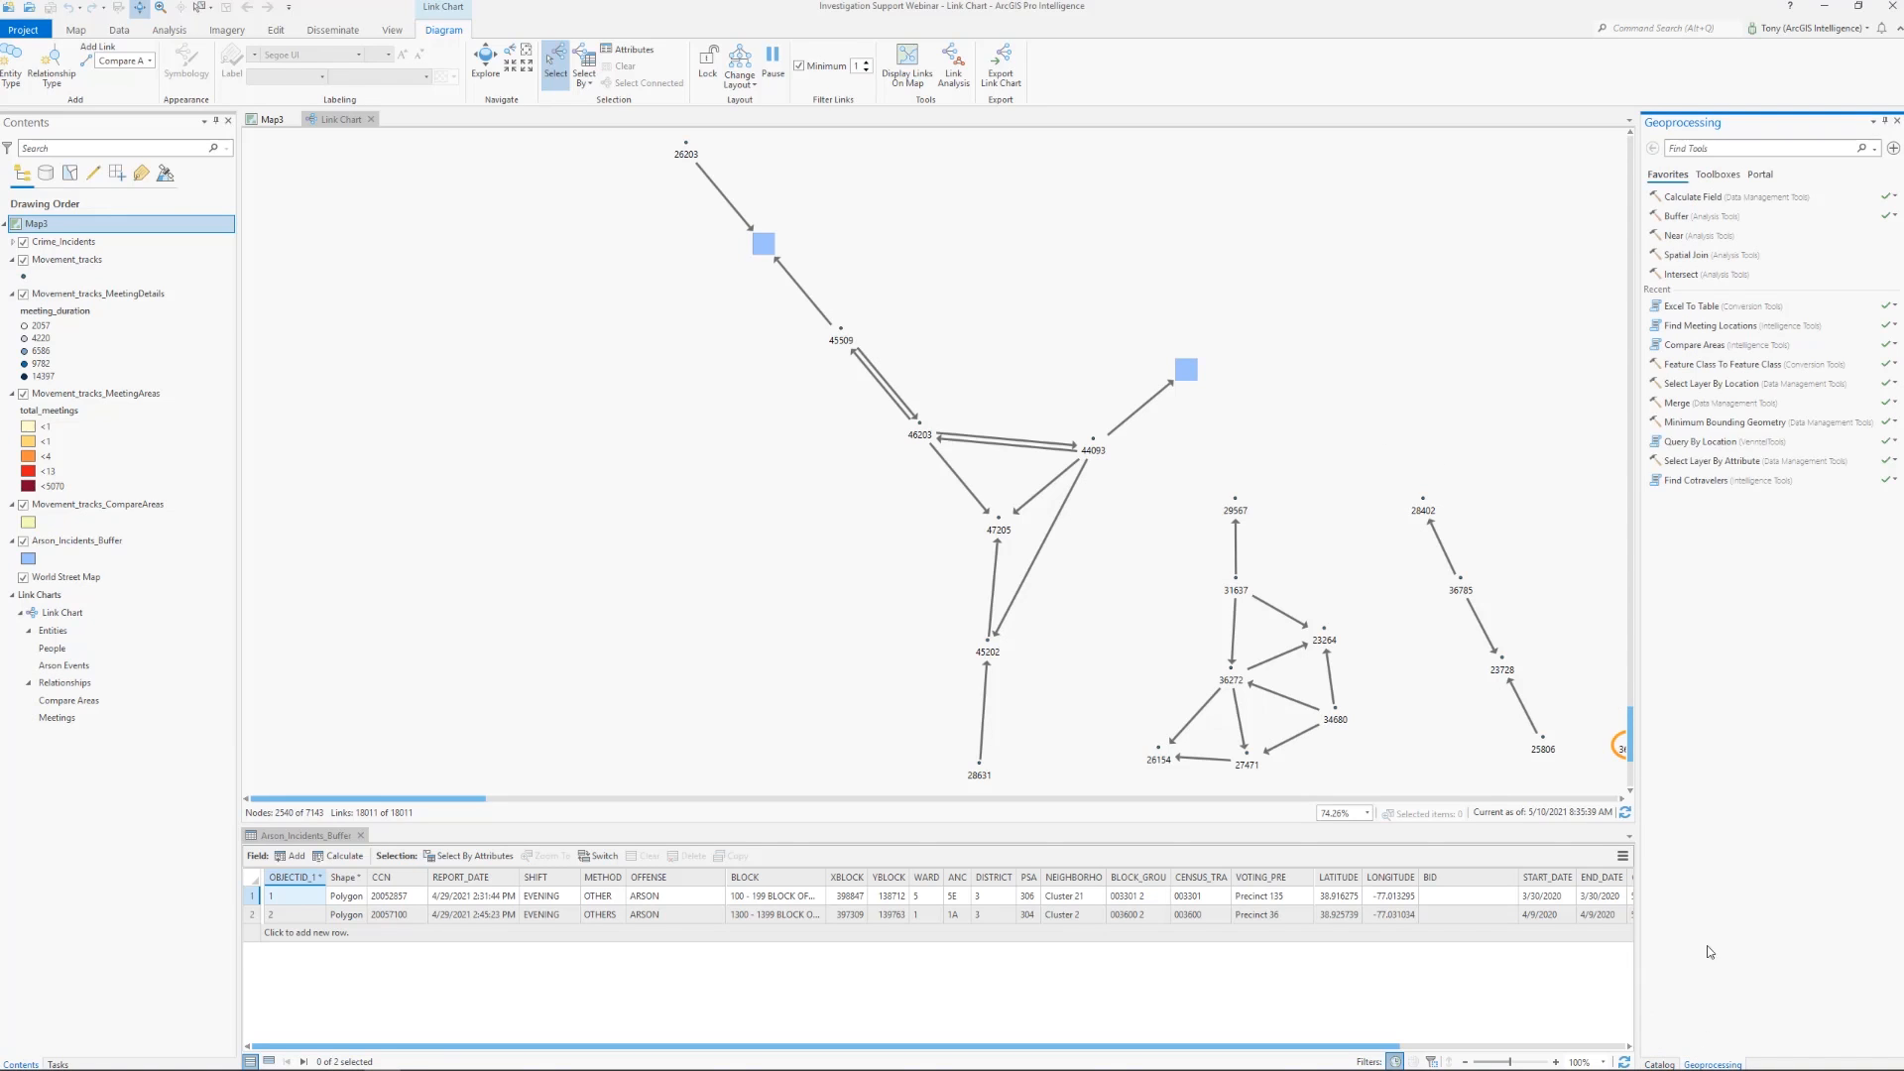
pyautogui.click(1753, 147)
pyautogui.write('excel to table')
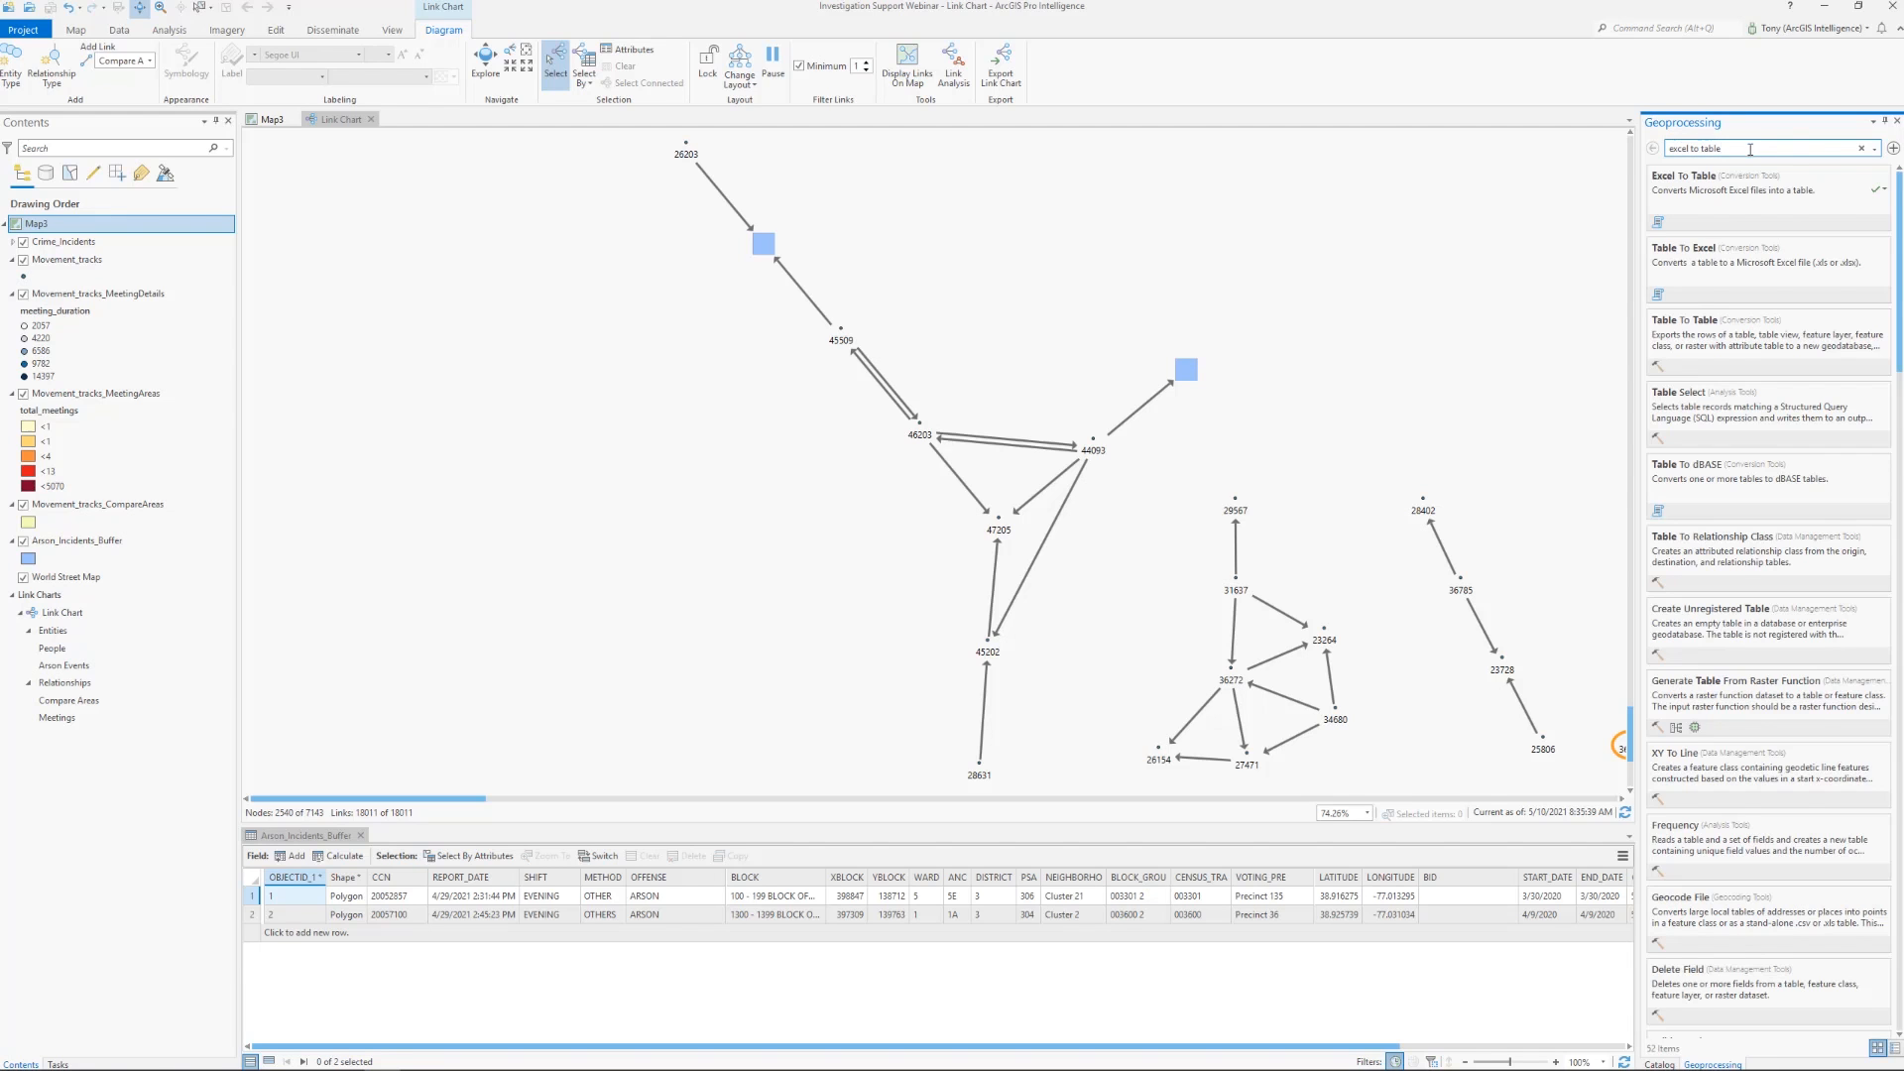
pyautogui.click(1715, 173)
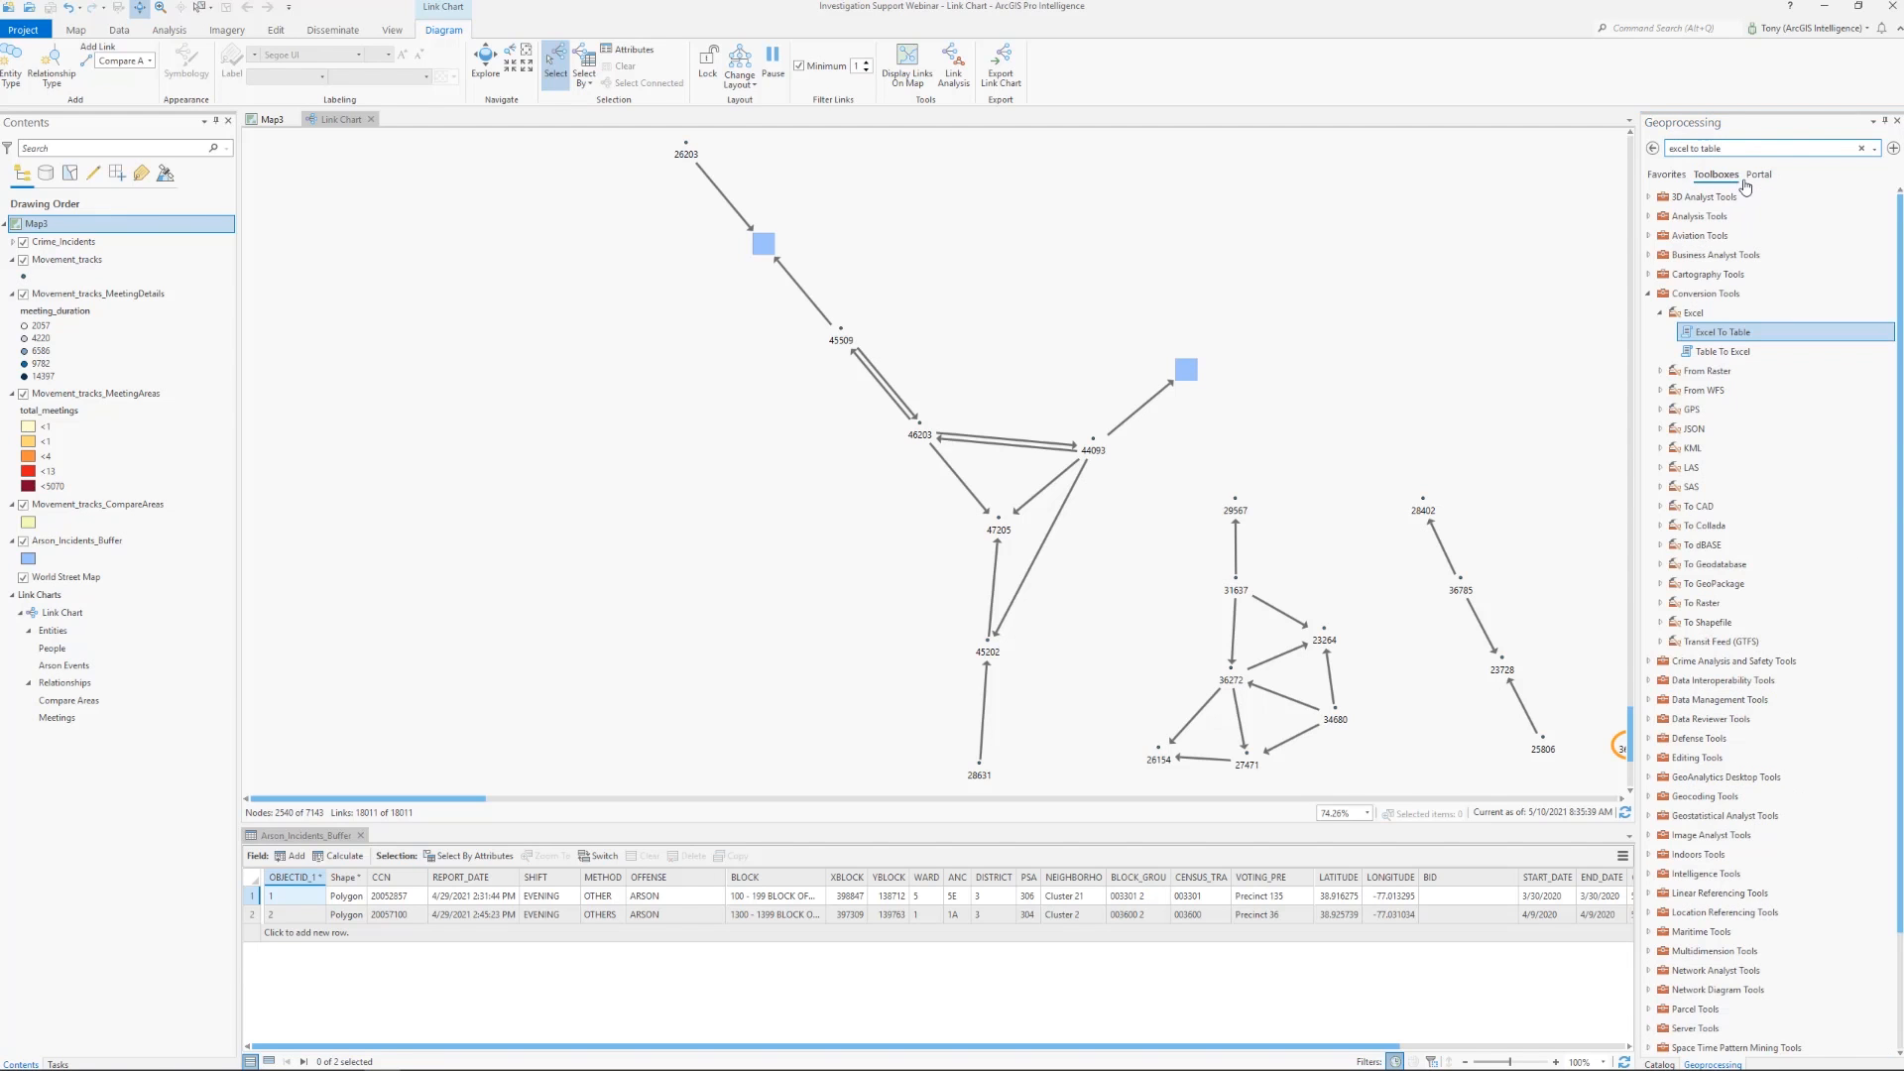
pyautogui.doubleClick(1719, 334)
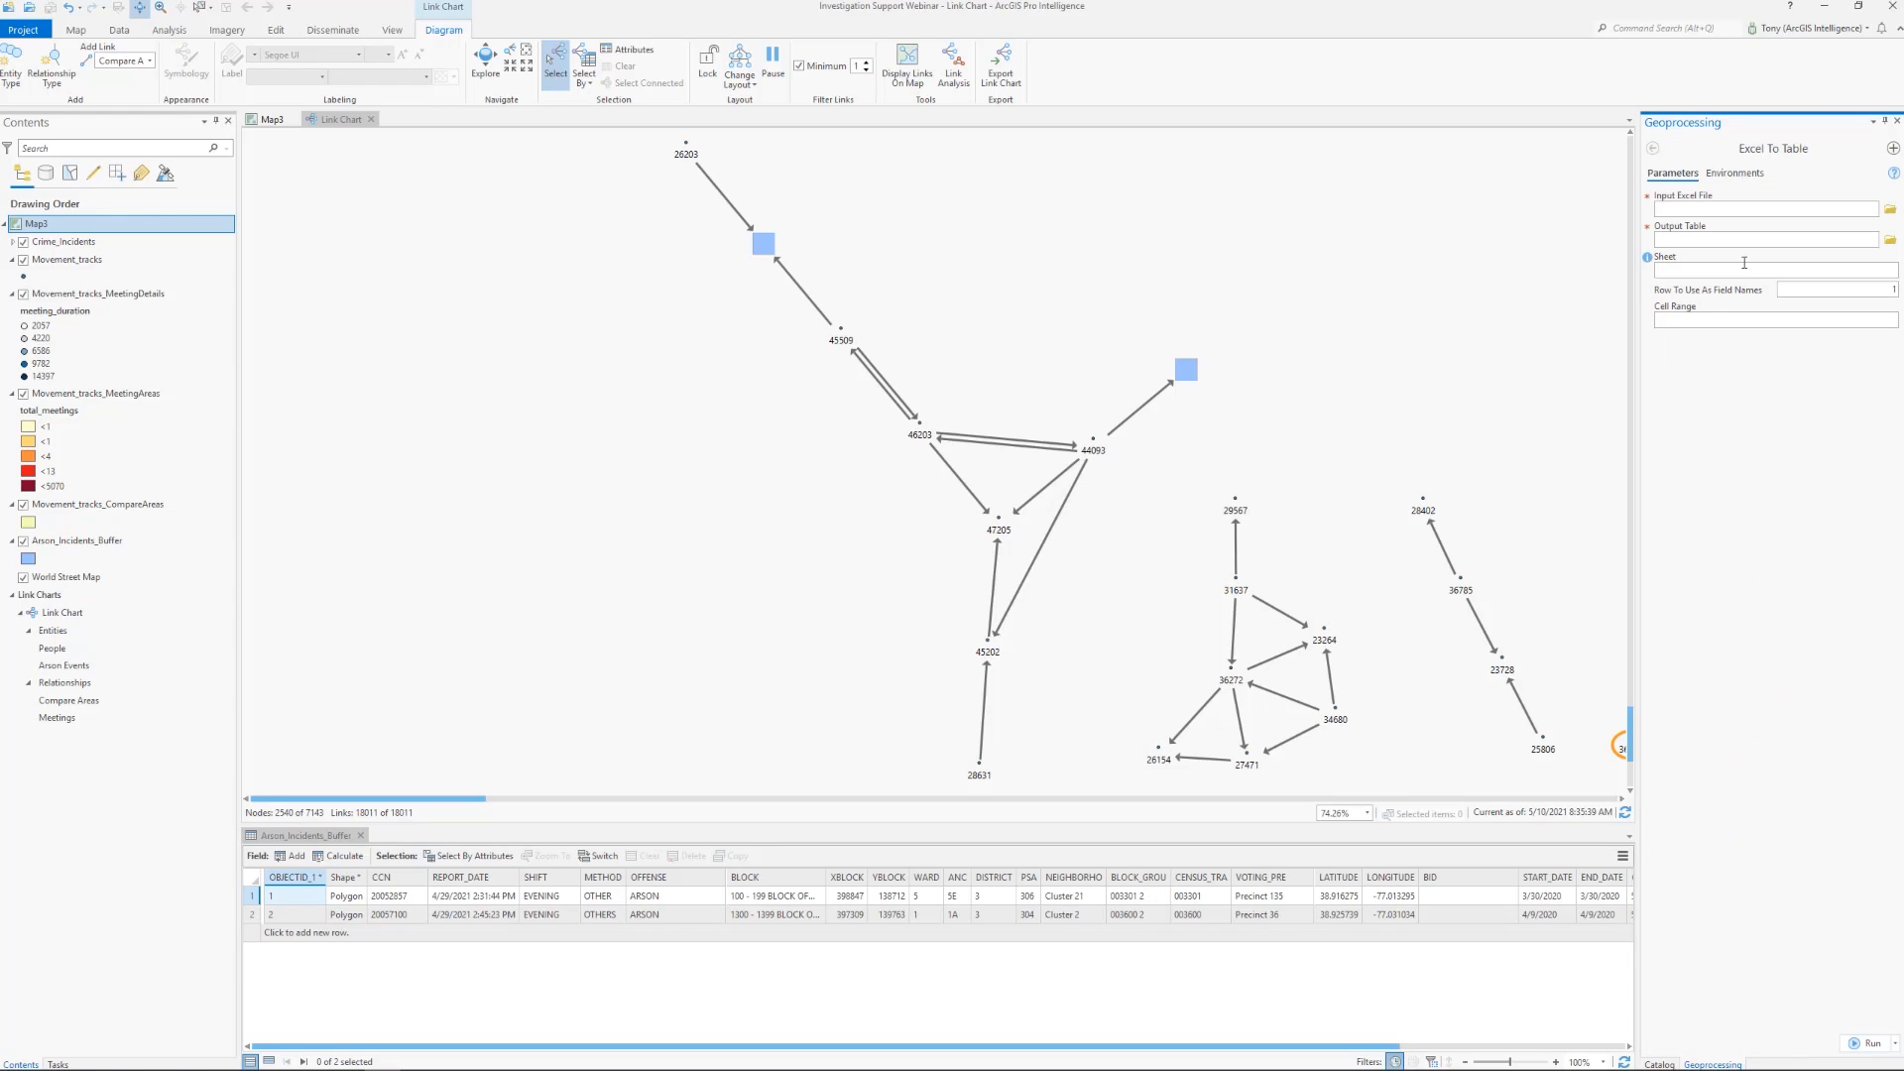
# Run Excel To Table on Sheet1 of CDR.xlsx, keeping the default output table name
pyautogui.click(1892, 212)
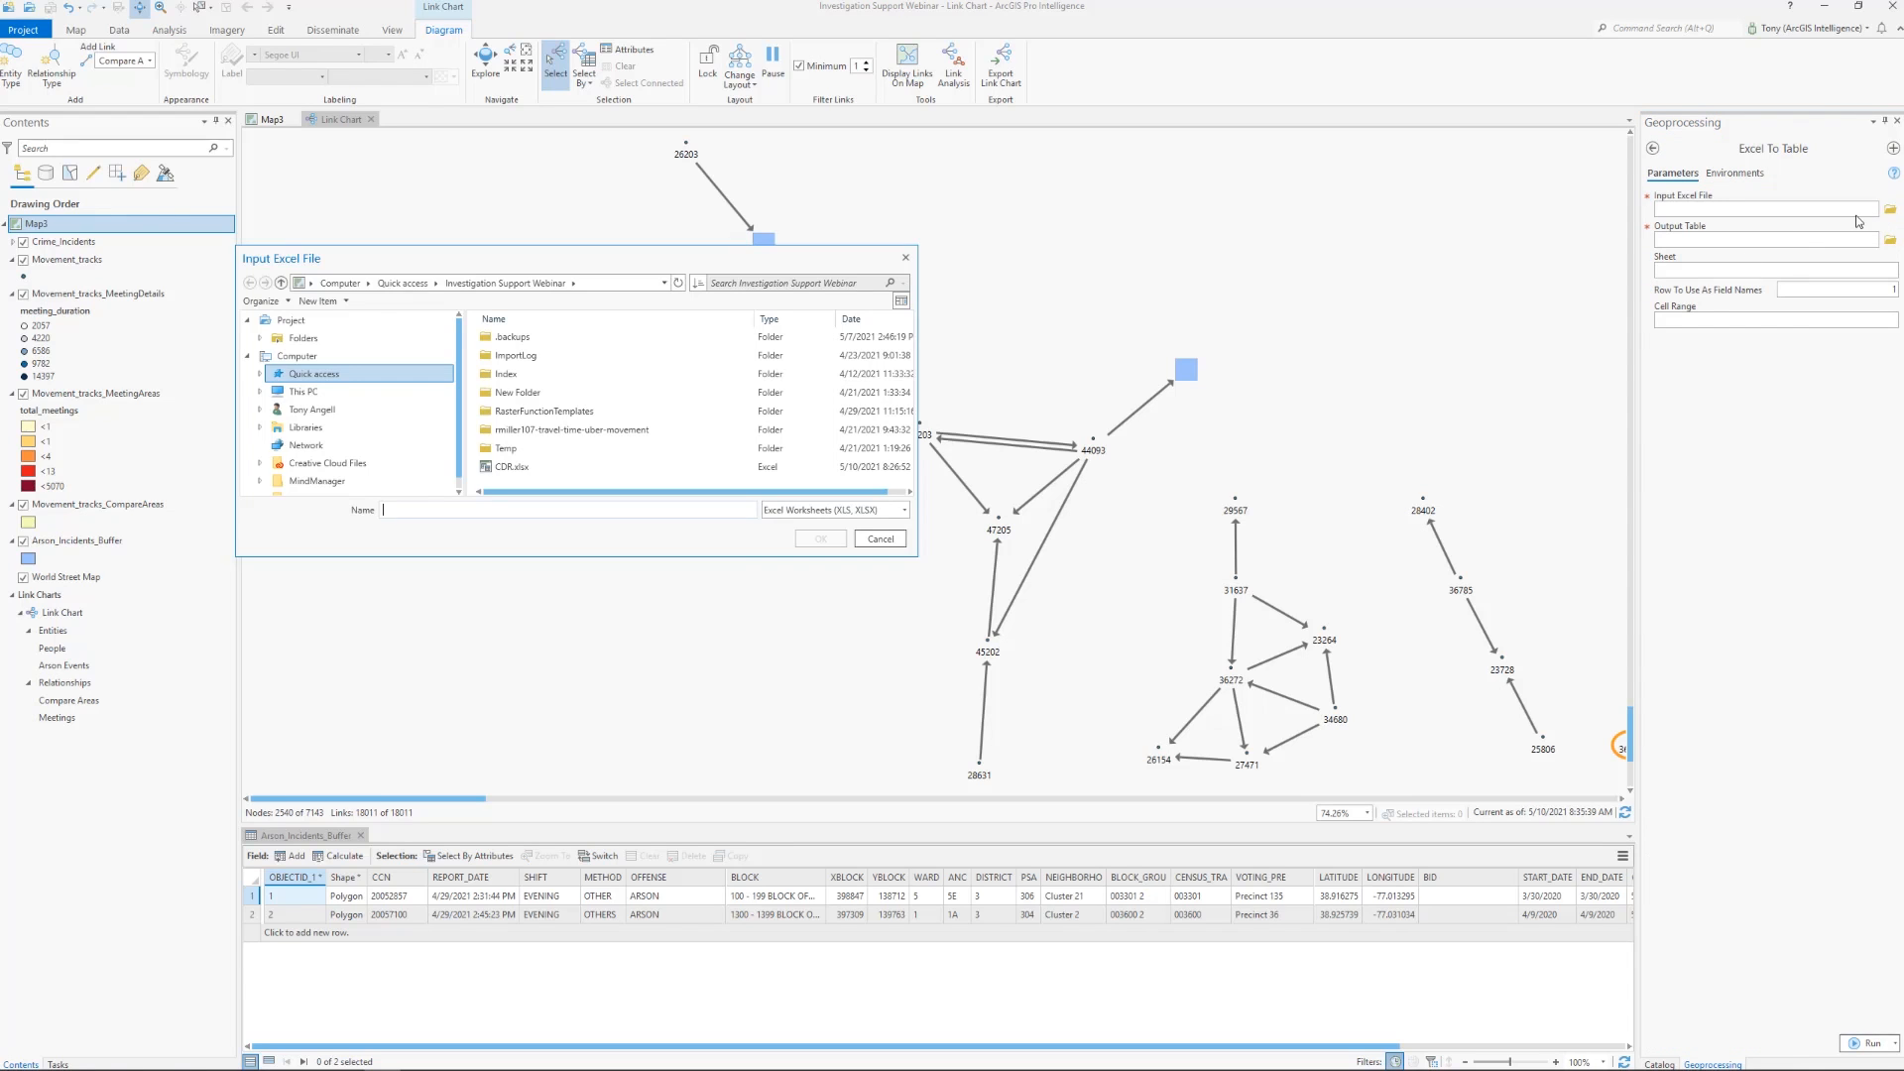
pyautogui.click(597, 464)
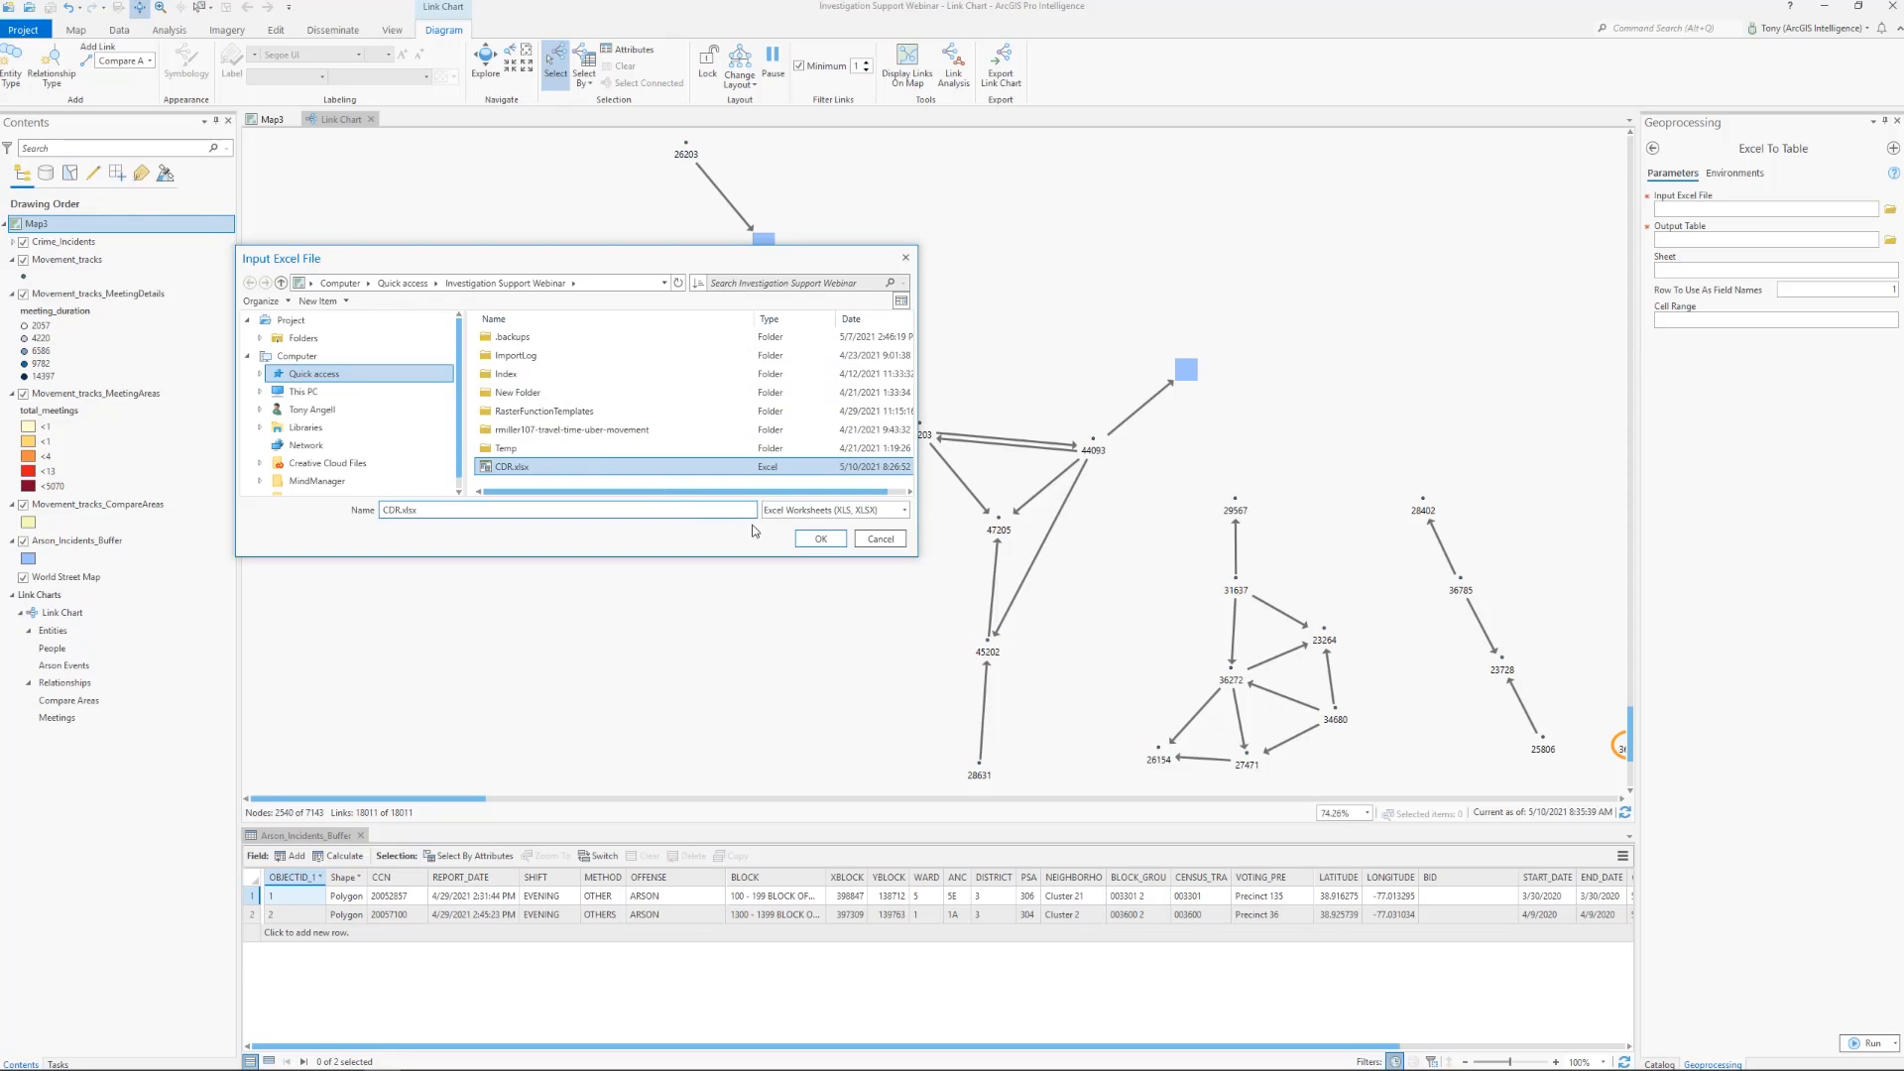
pyautogui.click(821, 538)
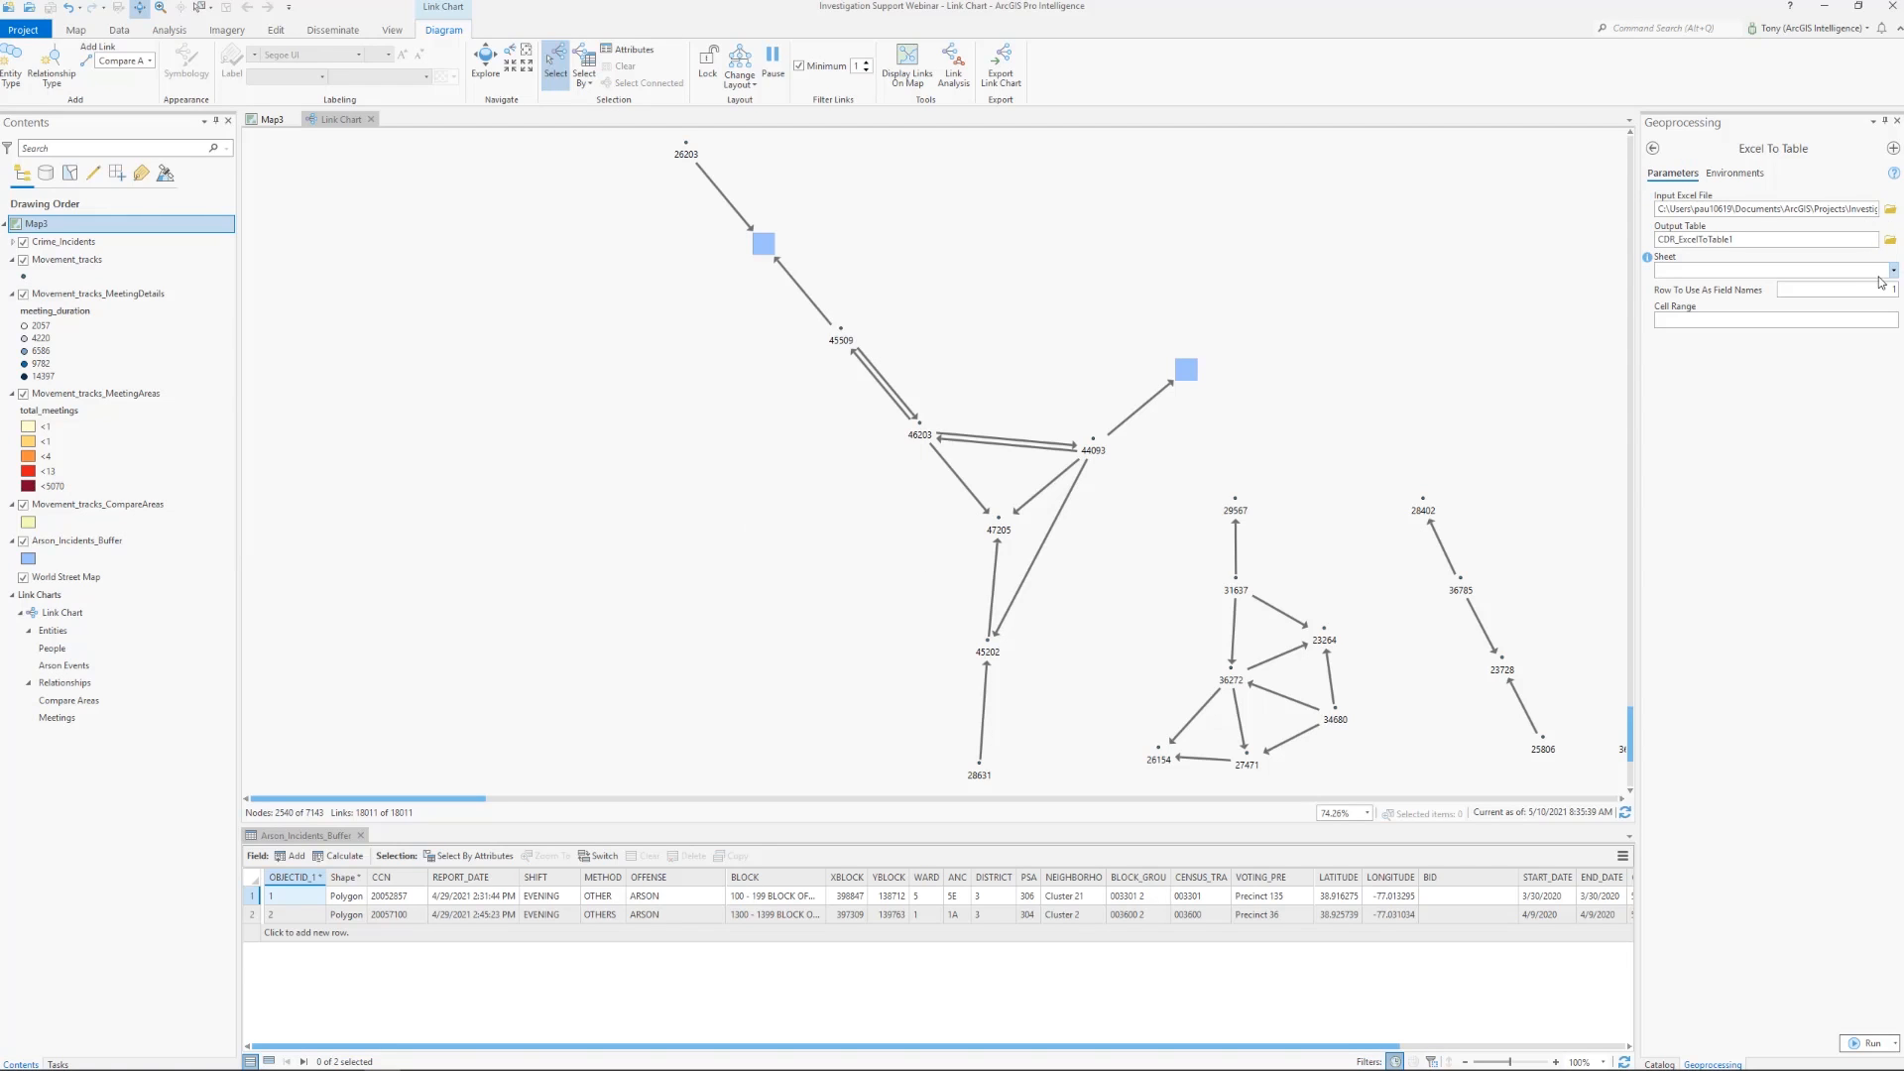
pyautogui.click(1892, 270)
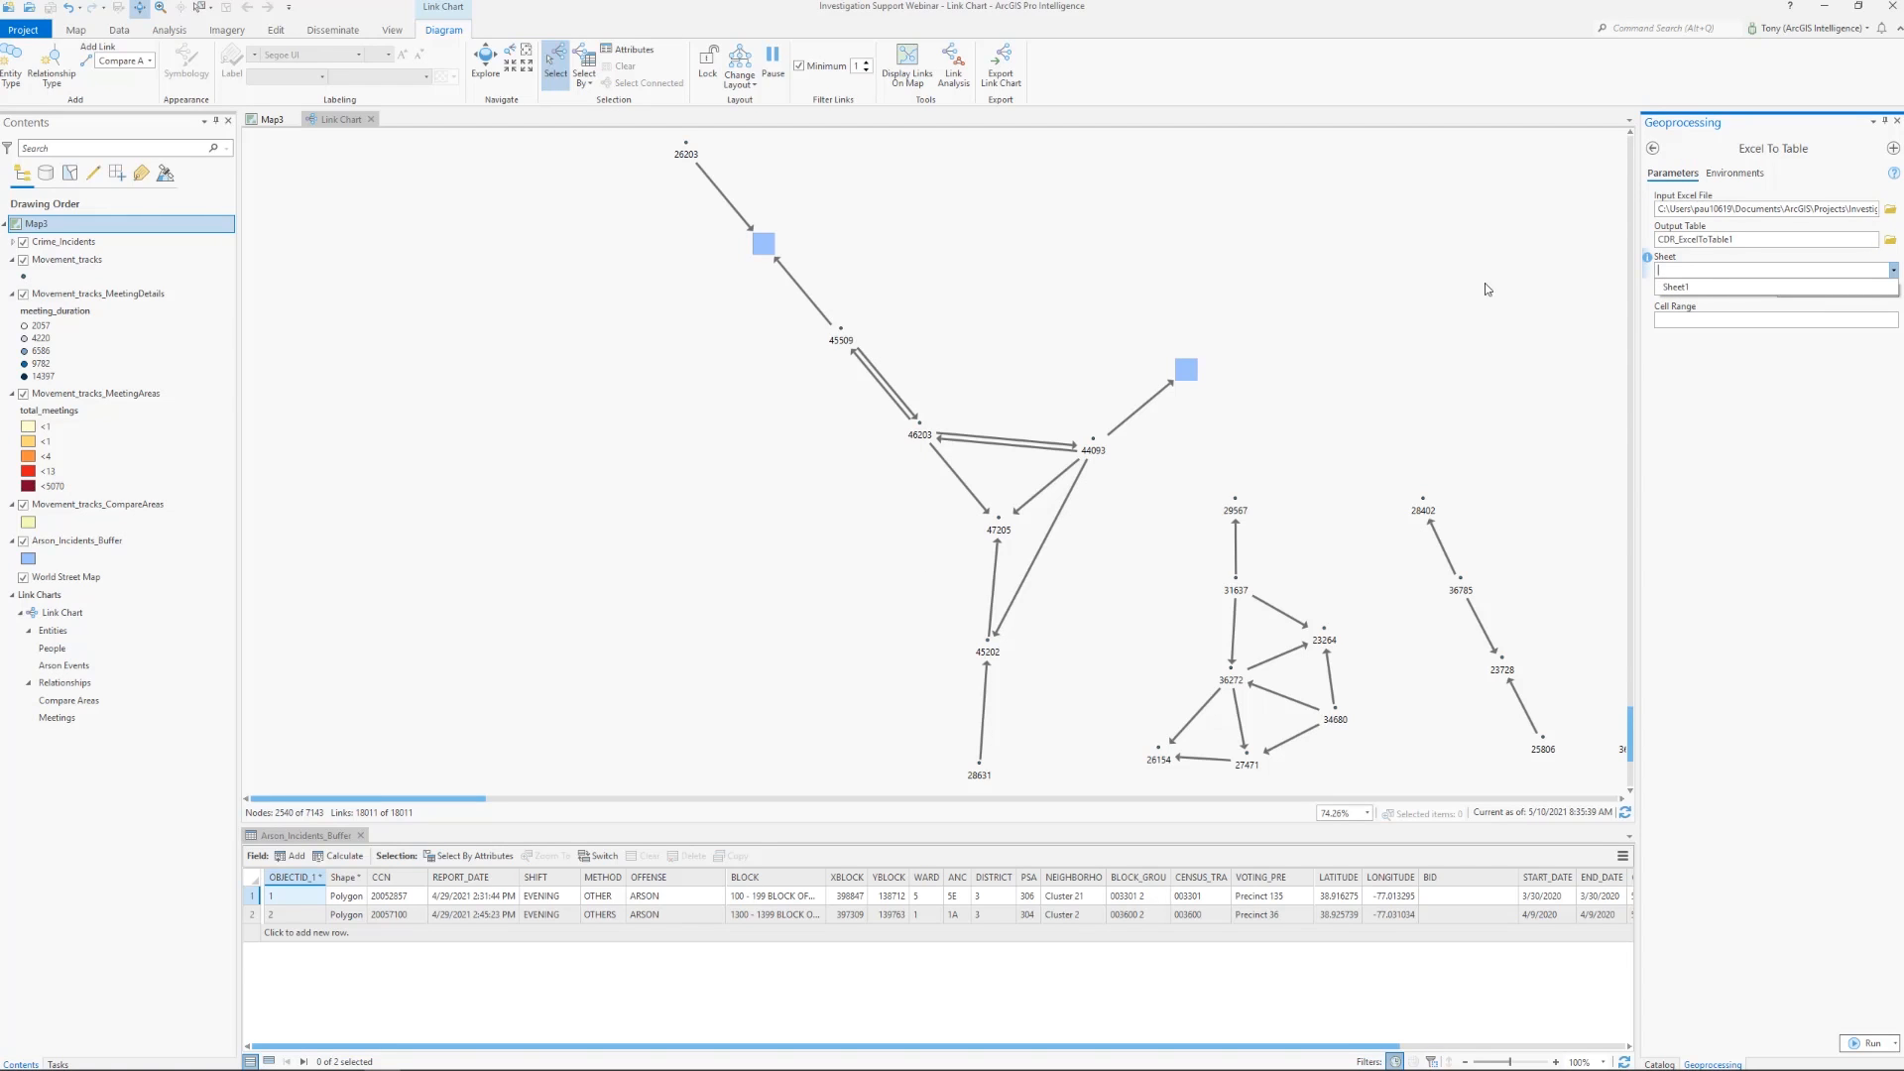
pyautogui.click(1745, 286)
pyautogui.click(1866, 1042)
pyautogui.moveTo(1859, 1047)
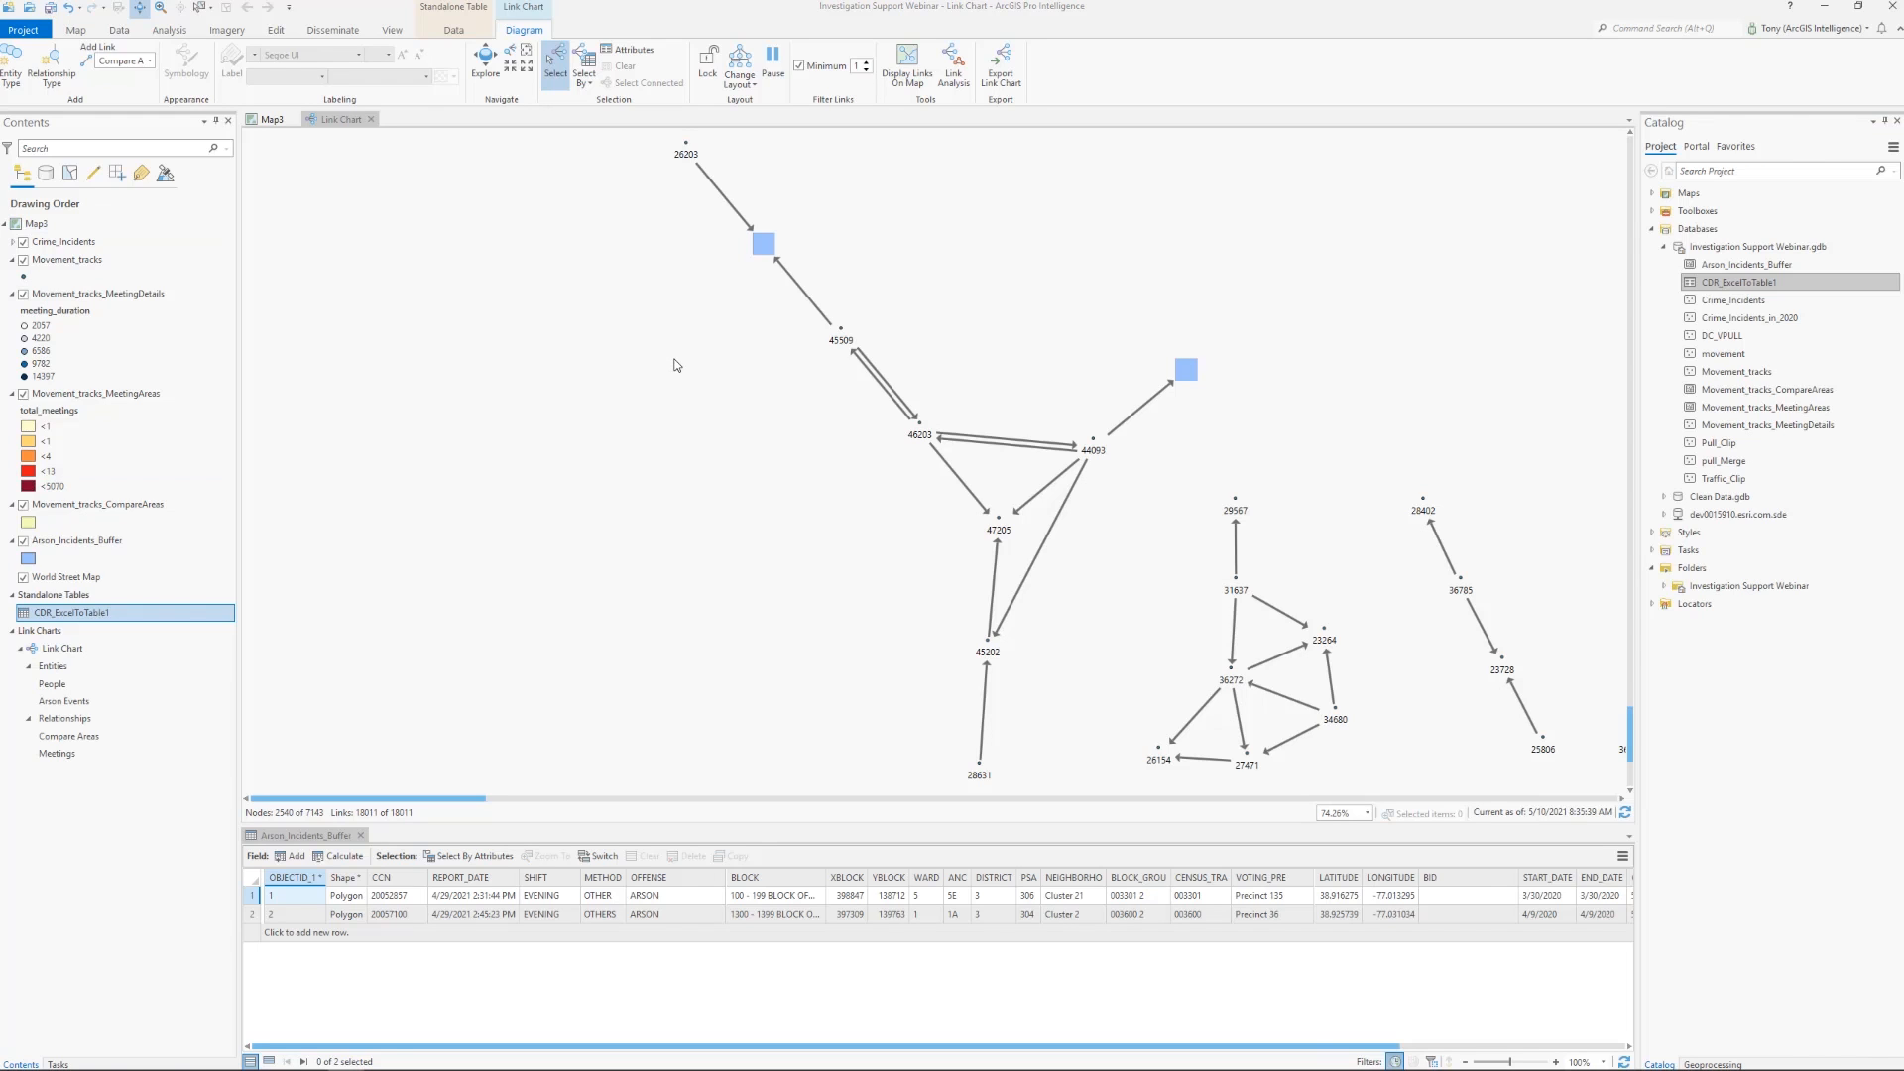
# Start a new link chart relationship type from People to People, named CDR with the default label Call
pyautogui.click(339, 120)
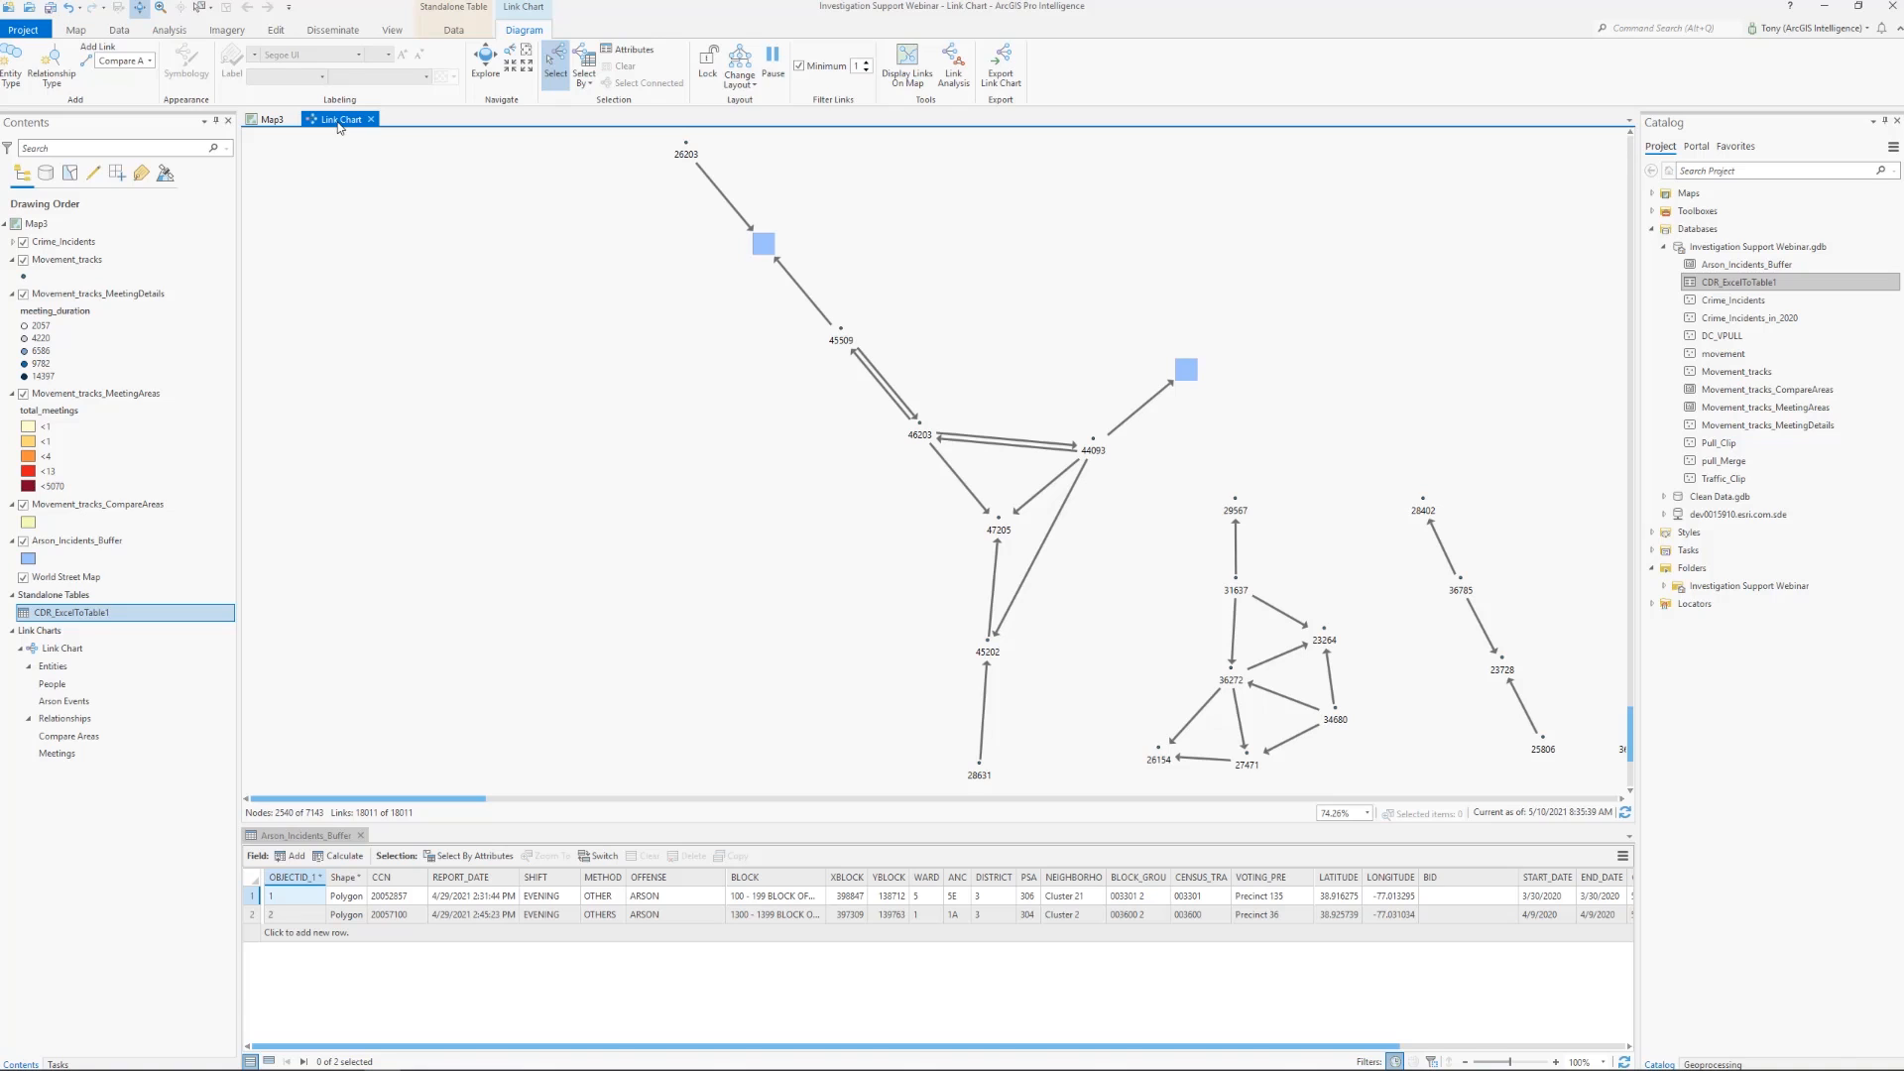
pyautogui.click(60, 65)
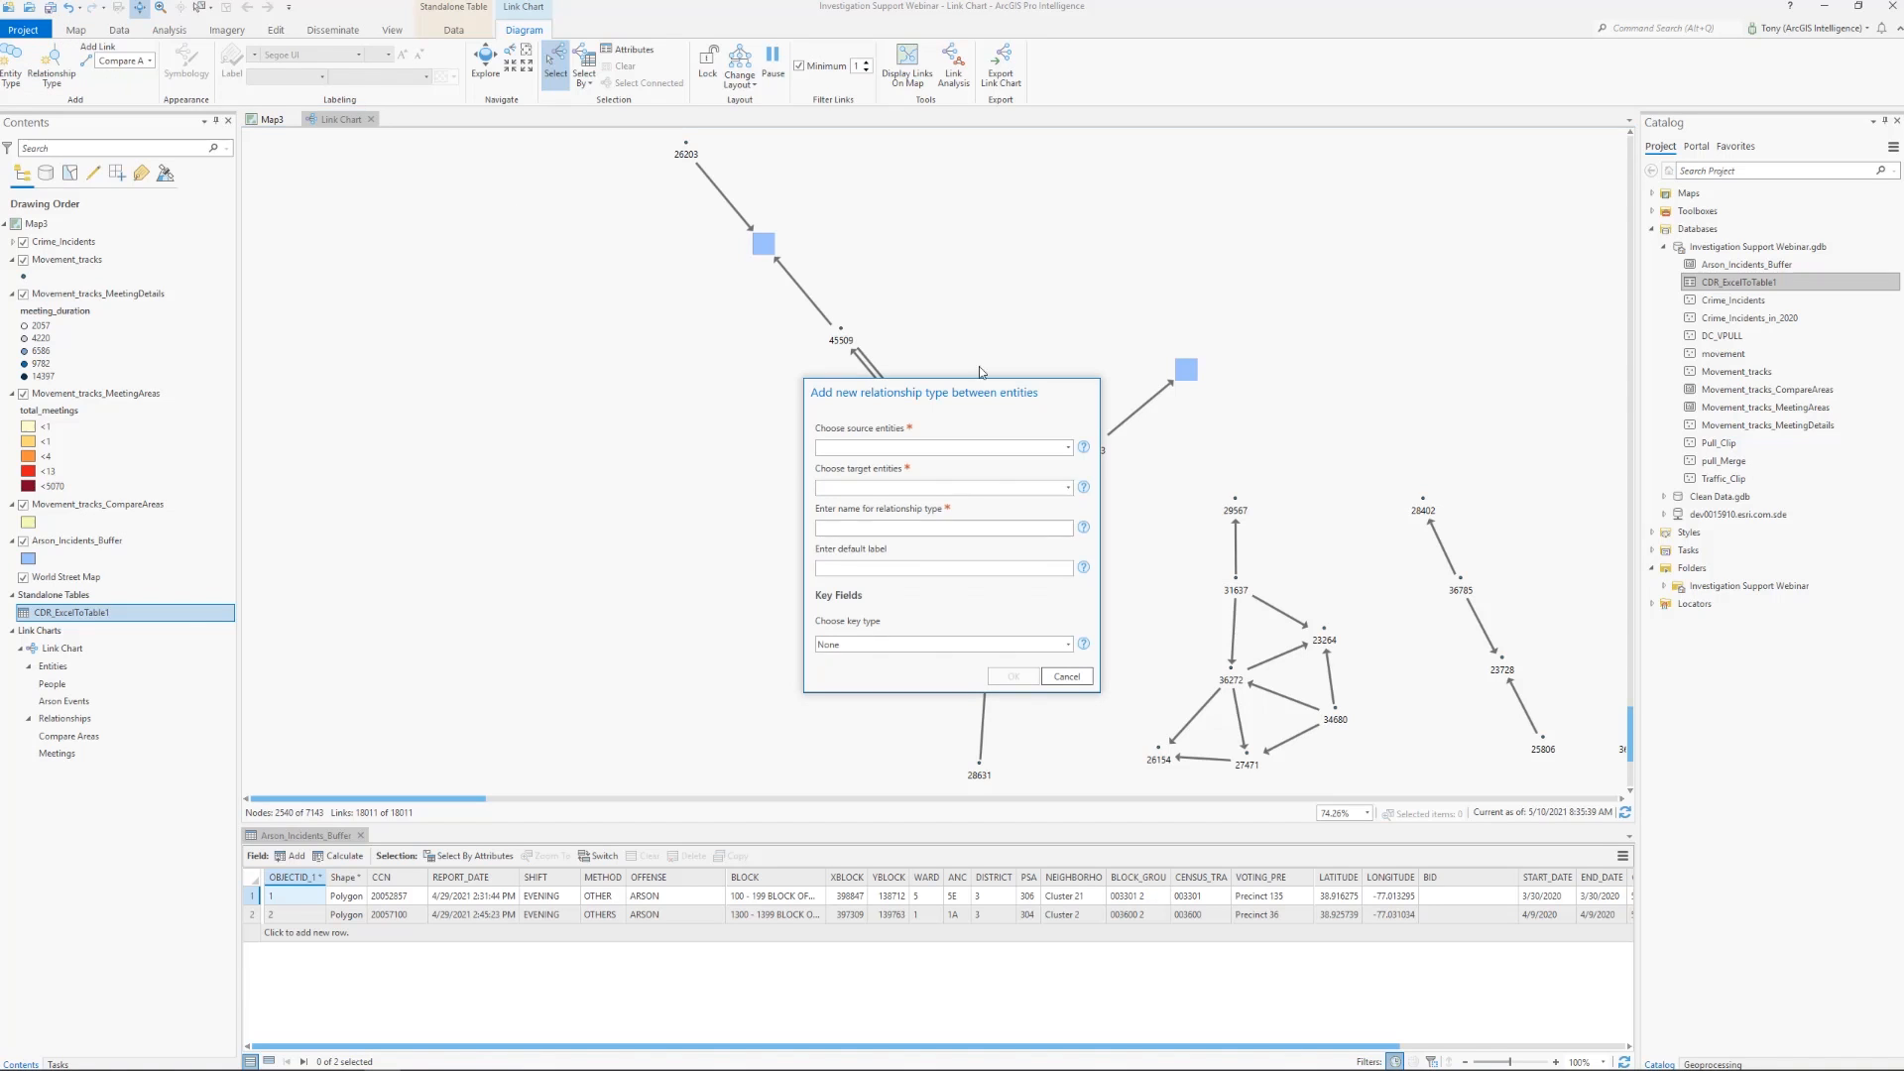
pyautogui.click(1060, 456)
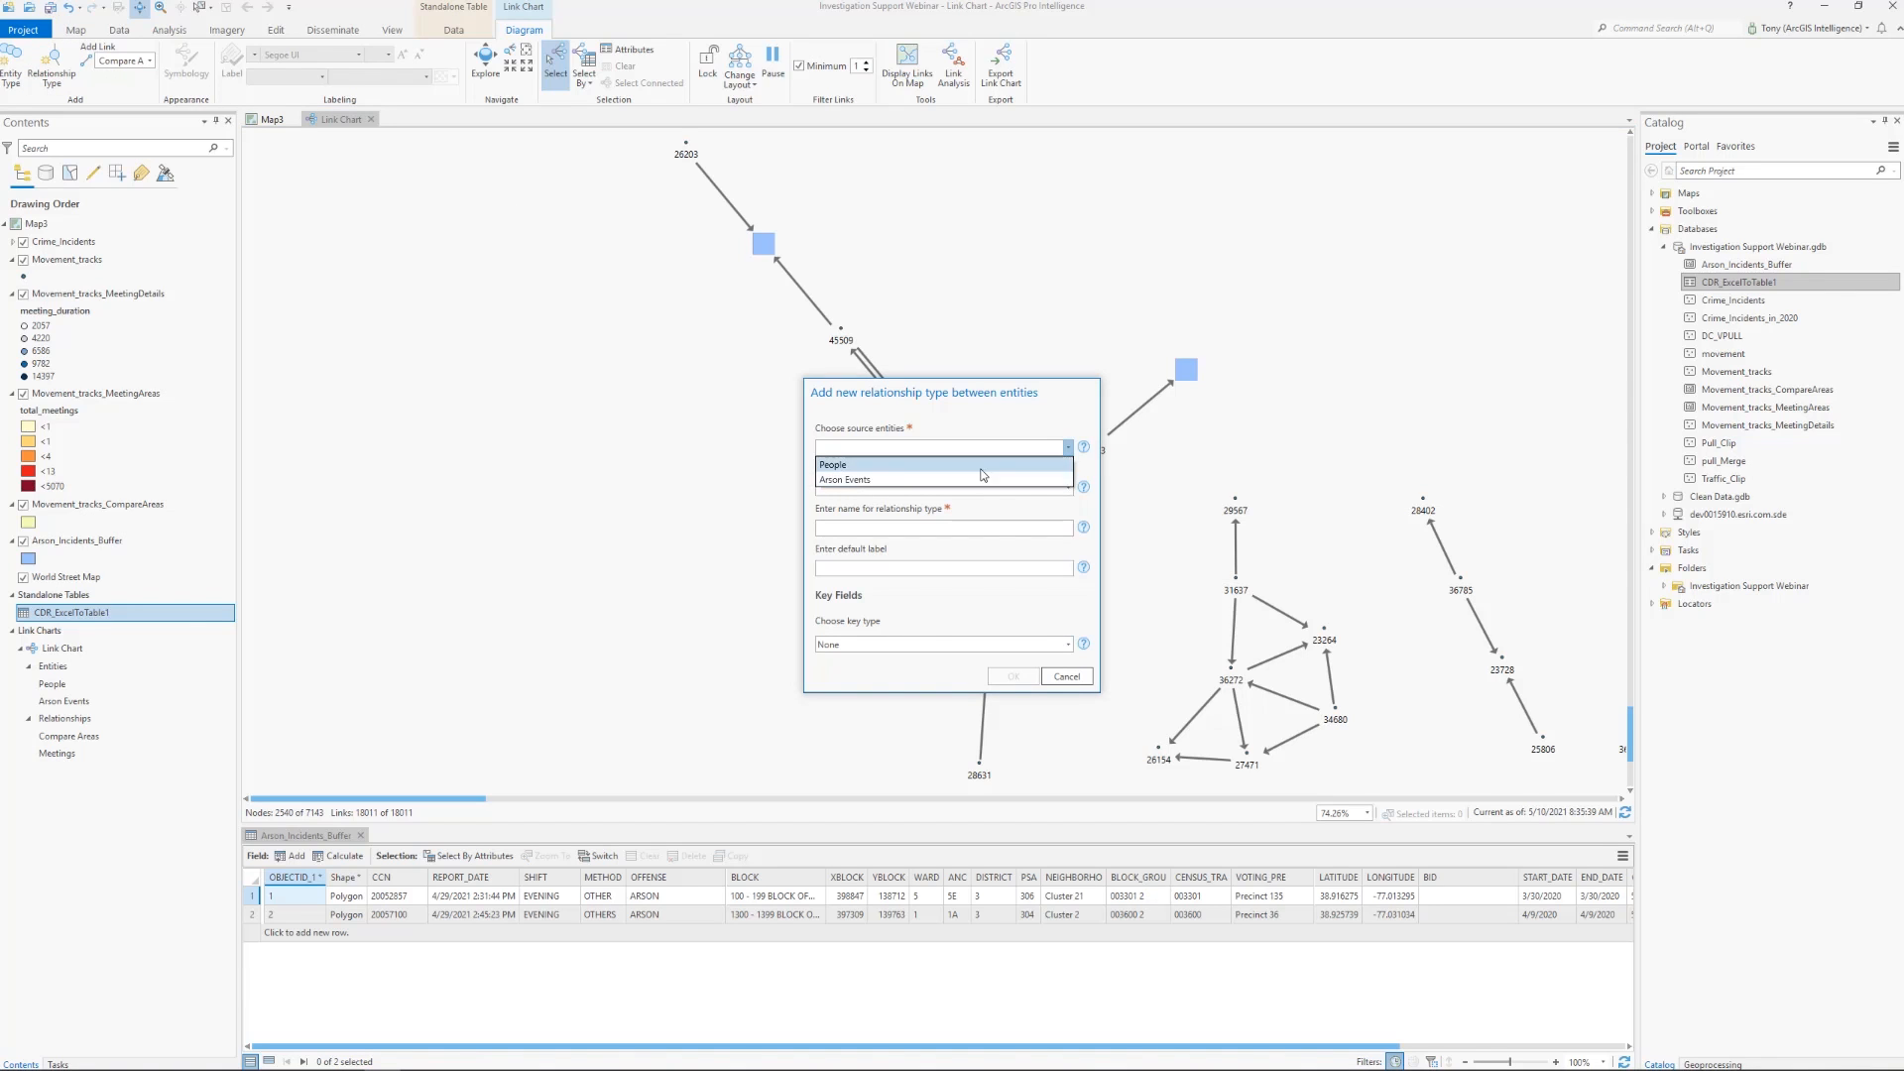
pyautogui.click(987, 463)
pyautogui.click(1006, 487)
pyautogui.click(936, 502)
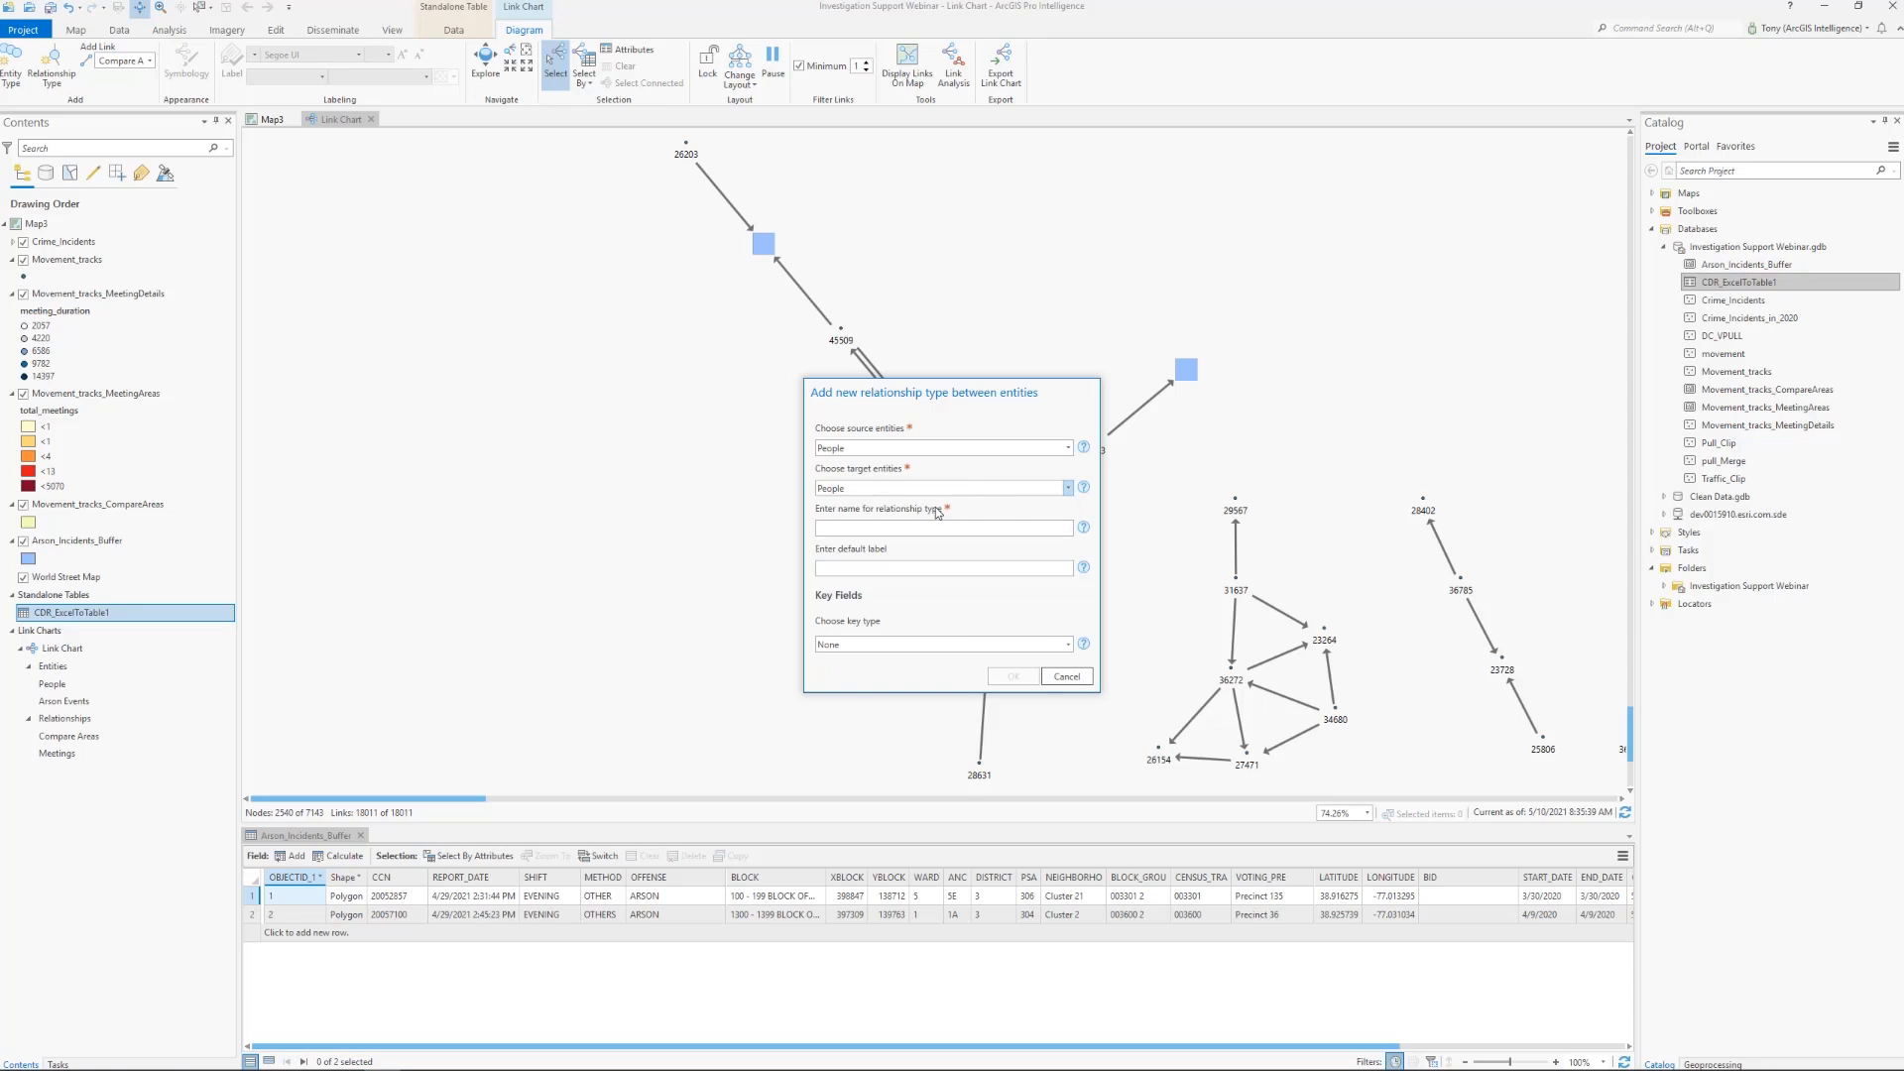
pyautogui.click(1004, 530)
pyautogui.write('CDR')
# Set the CDR relationship's key type to Foreign and use CDR_ExcelToTable1 as its layer
pyautogui.click(1034, 644)
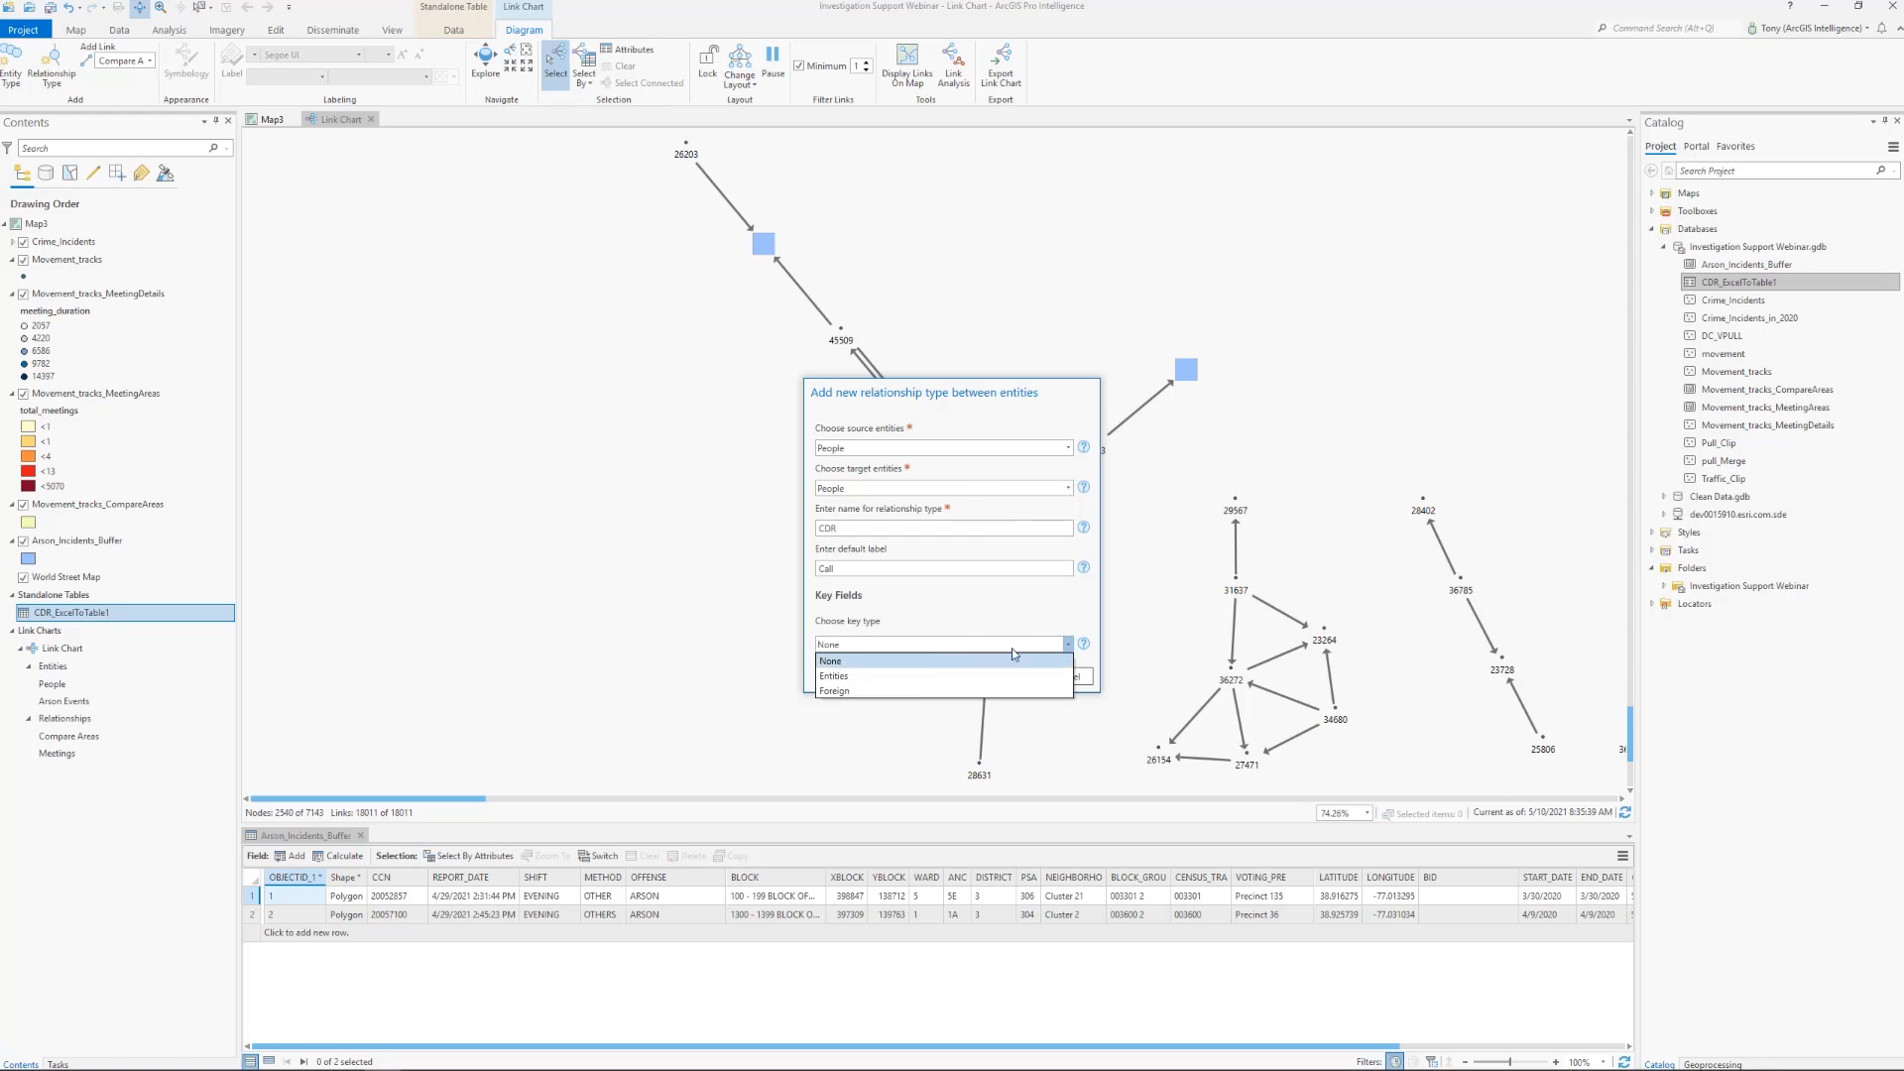
pyautogui.click(914, 671)
pyautogui.click(1022, 645)
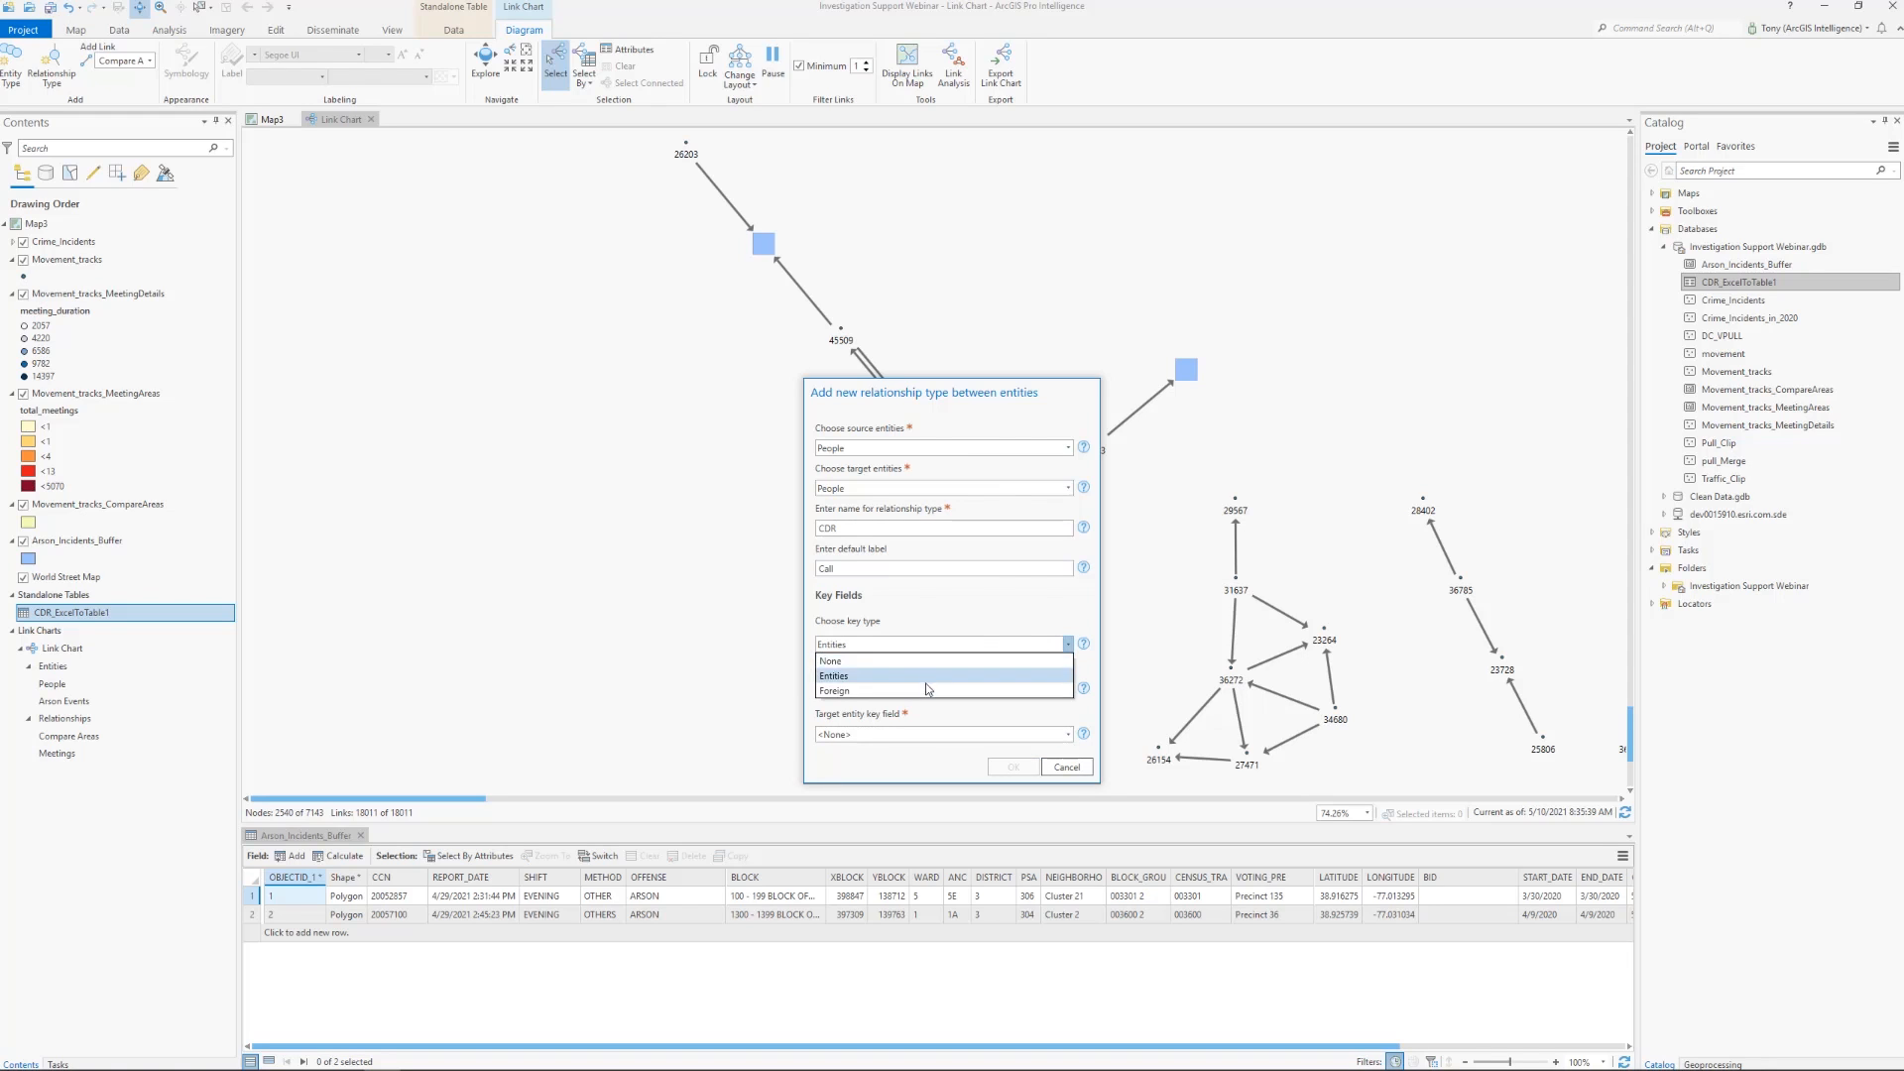
pyautogui.click(932, 691)
pyautogui.click(1035, 694)
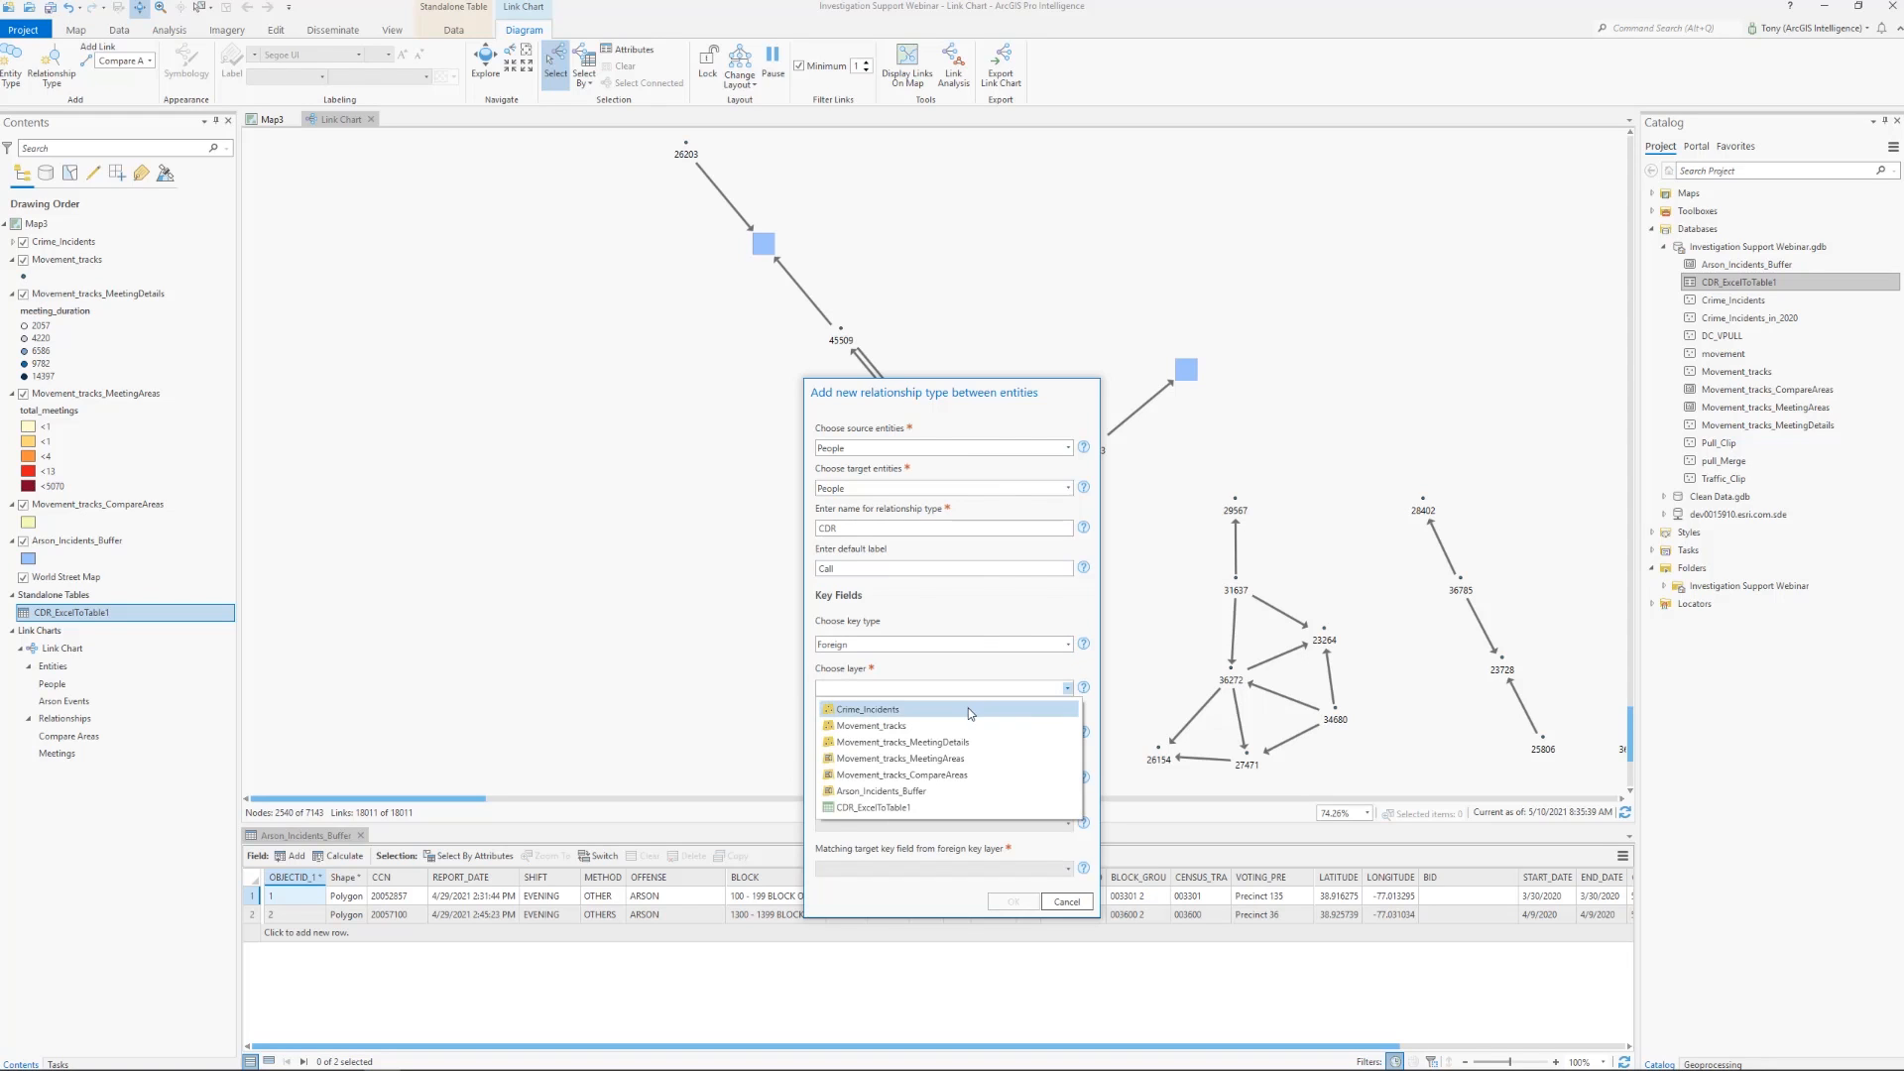
pyautogui.click(929, 808)
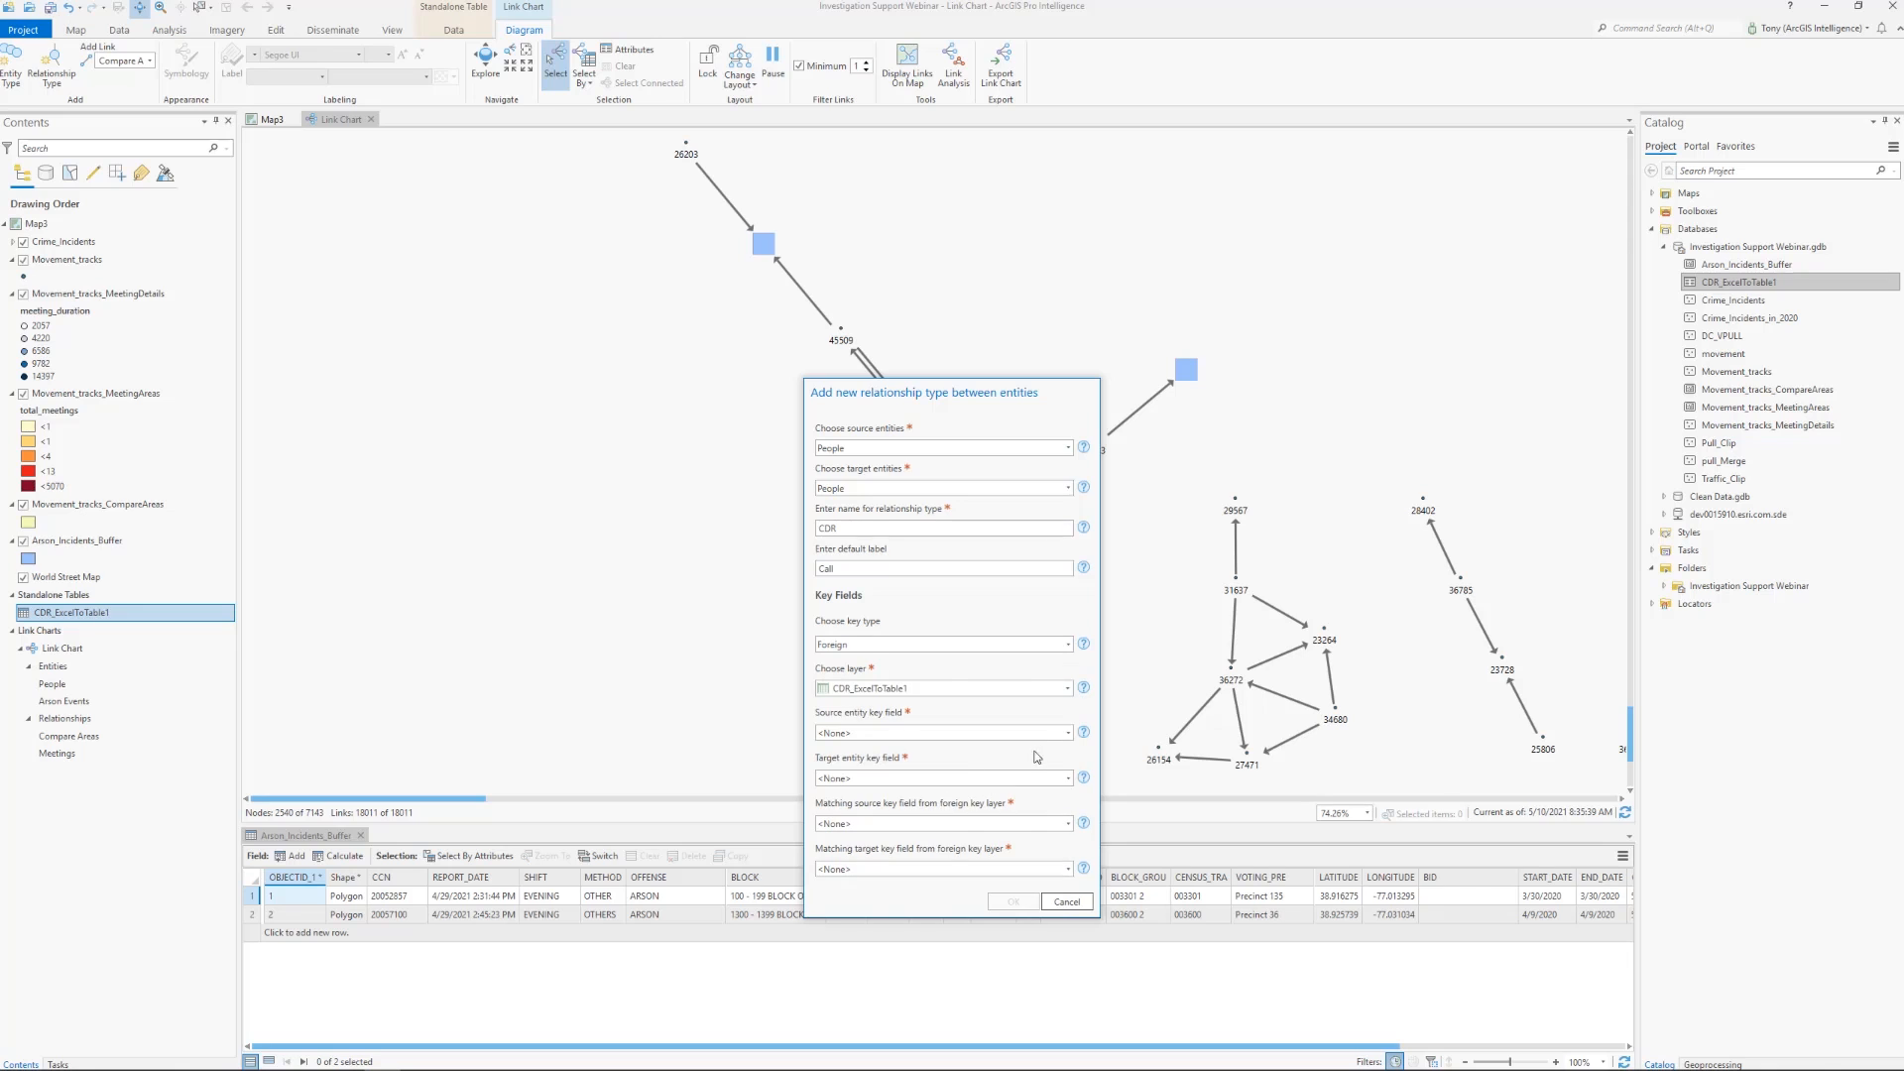
# Set both the source and target entity key fields of the CDR relationship to DEV_ID
pyautogui.click(1067, 733)
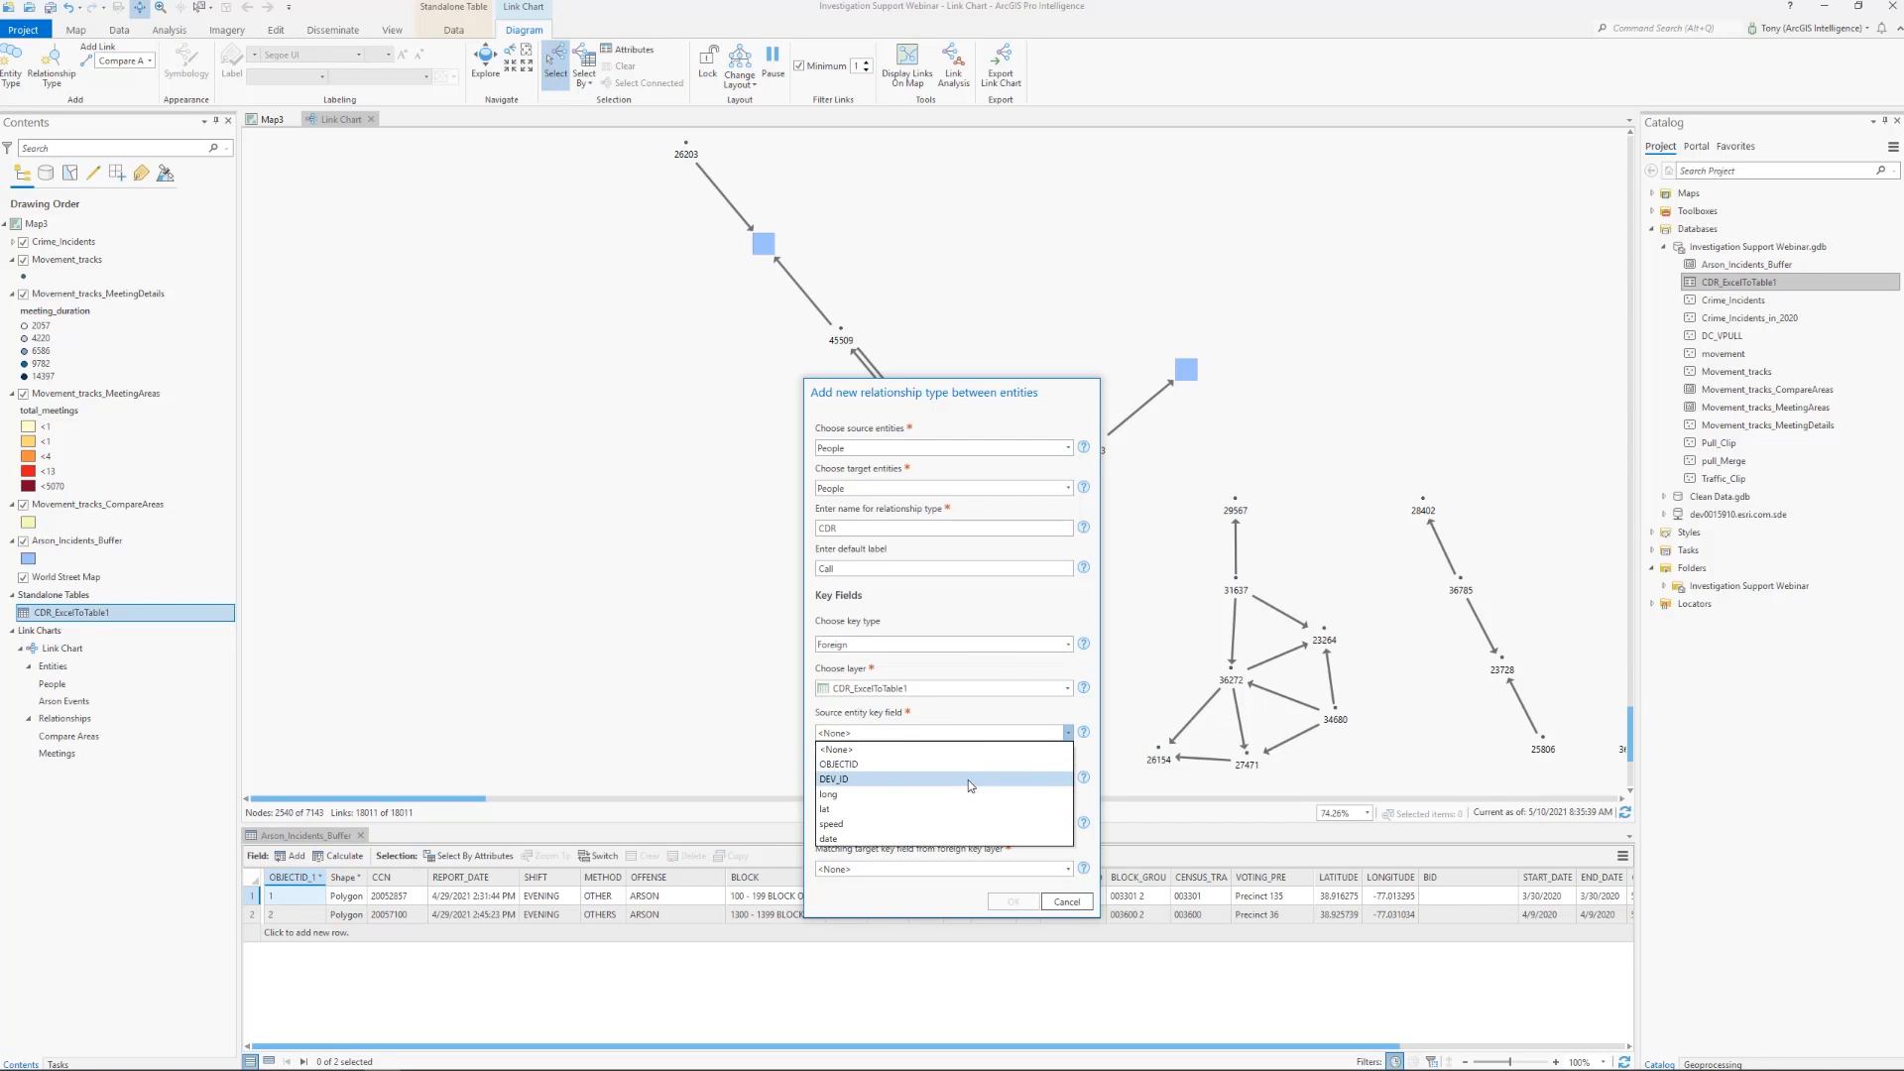
pyautogui.click(968, 779)
pyautogui.click(1067, 779)
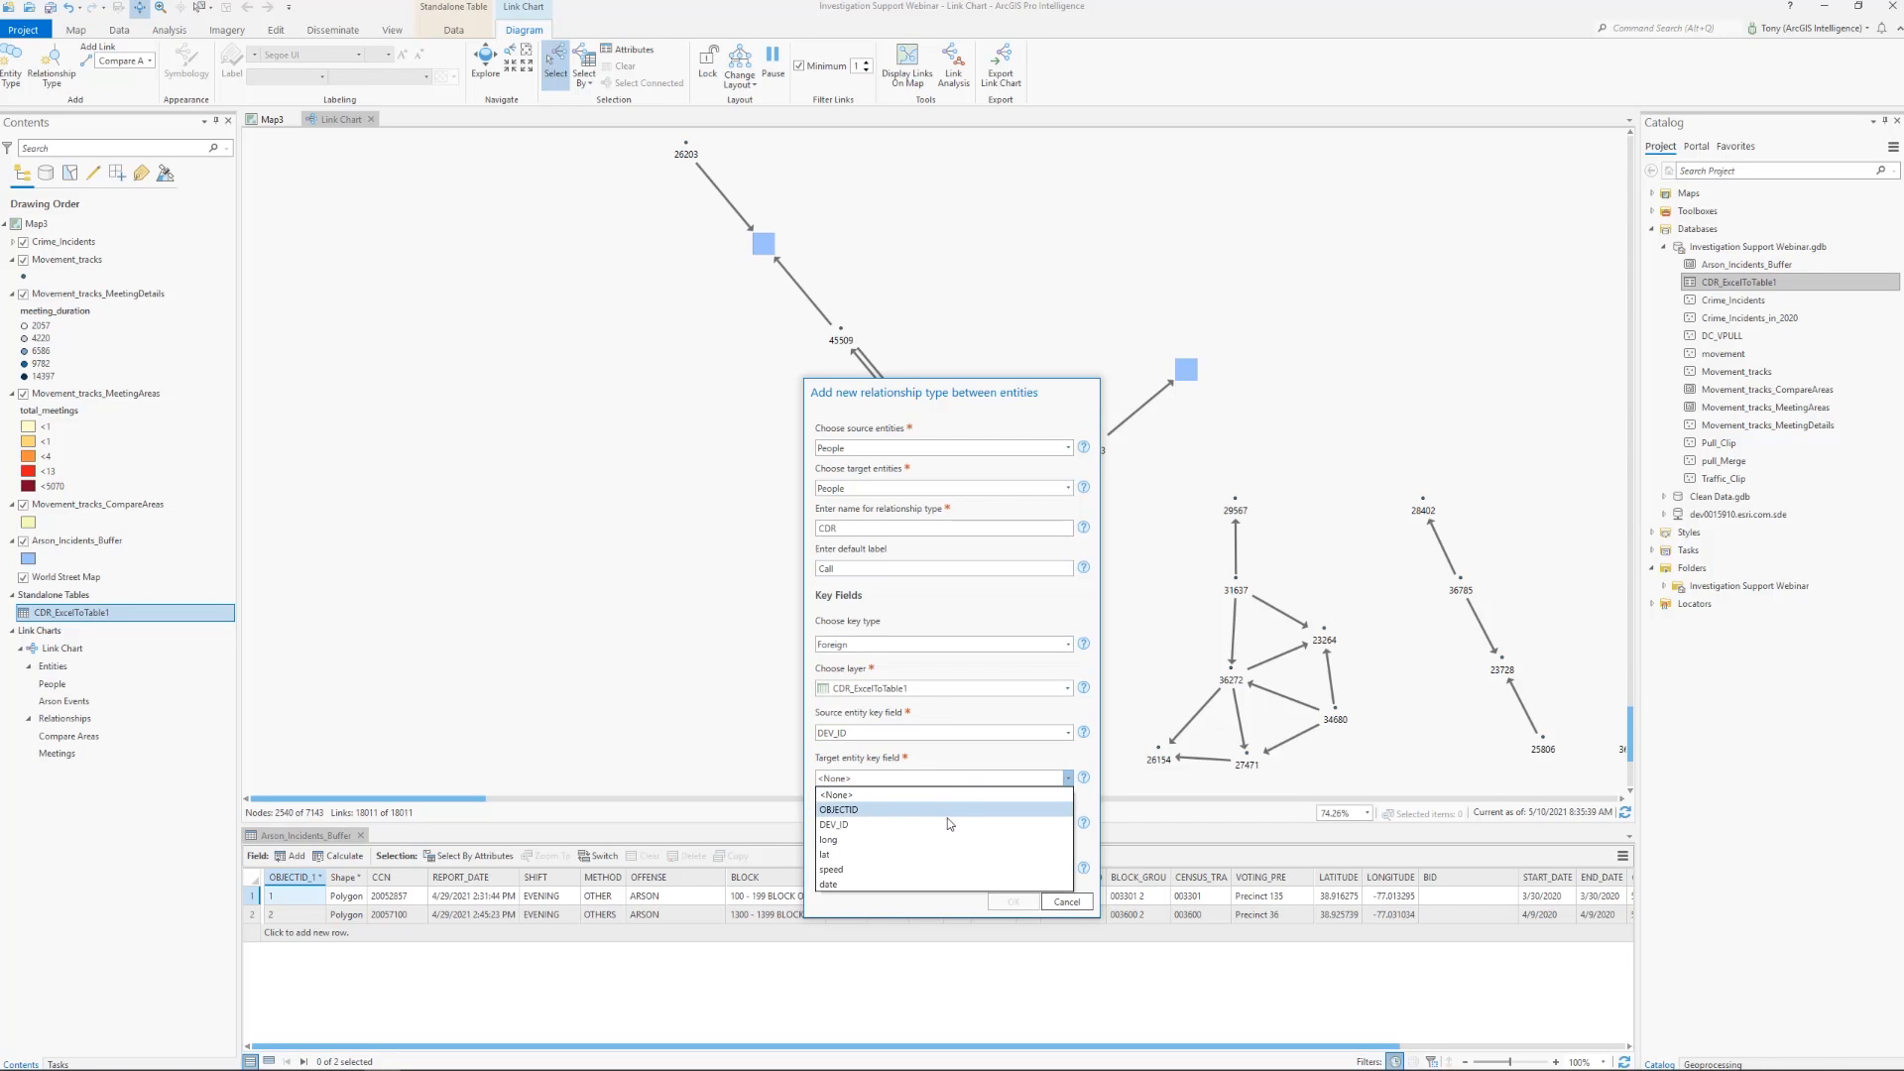
pyautogui.click(948, 823)
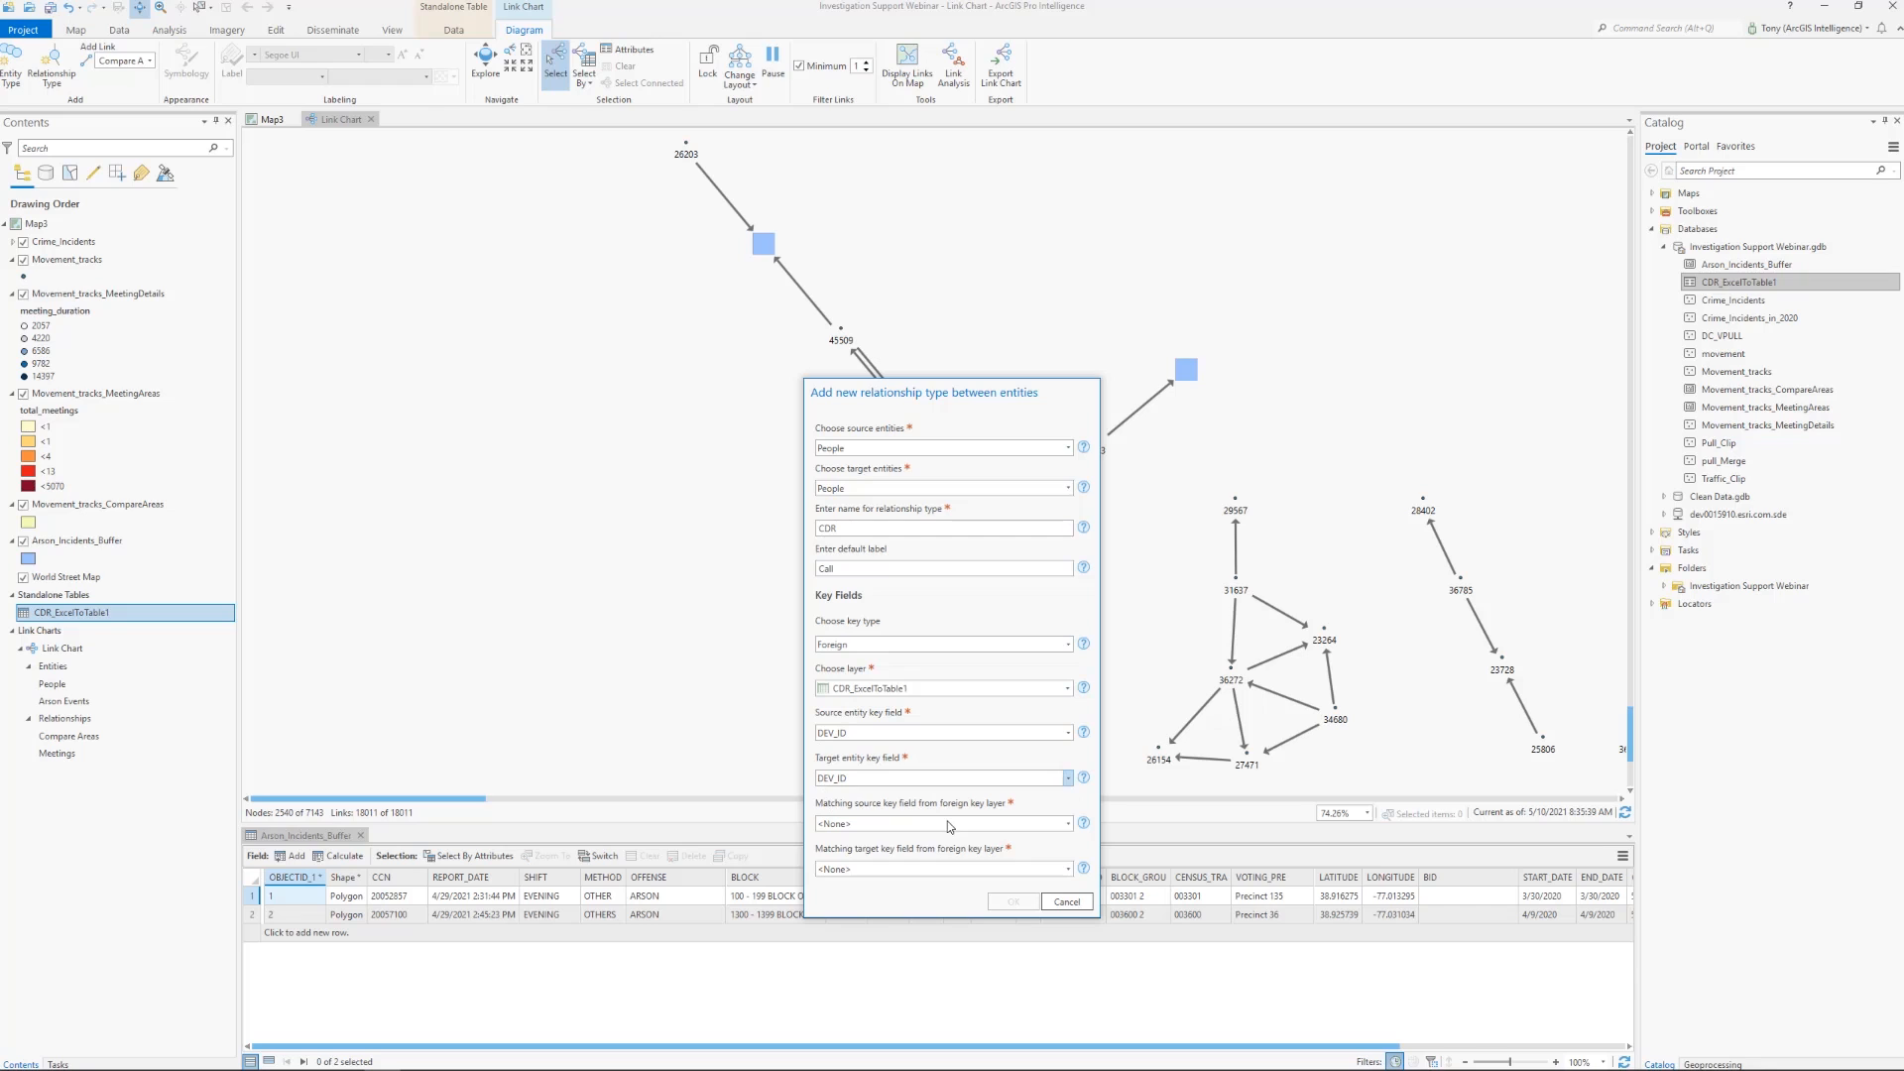
# Match the source key to Tran_Han__Number and the target key to Rec_Han_Number, and add the CDR relationship to the link chart
pyautogui.click(1067, 824)
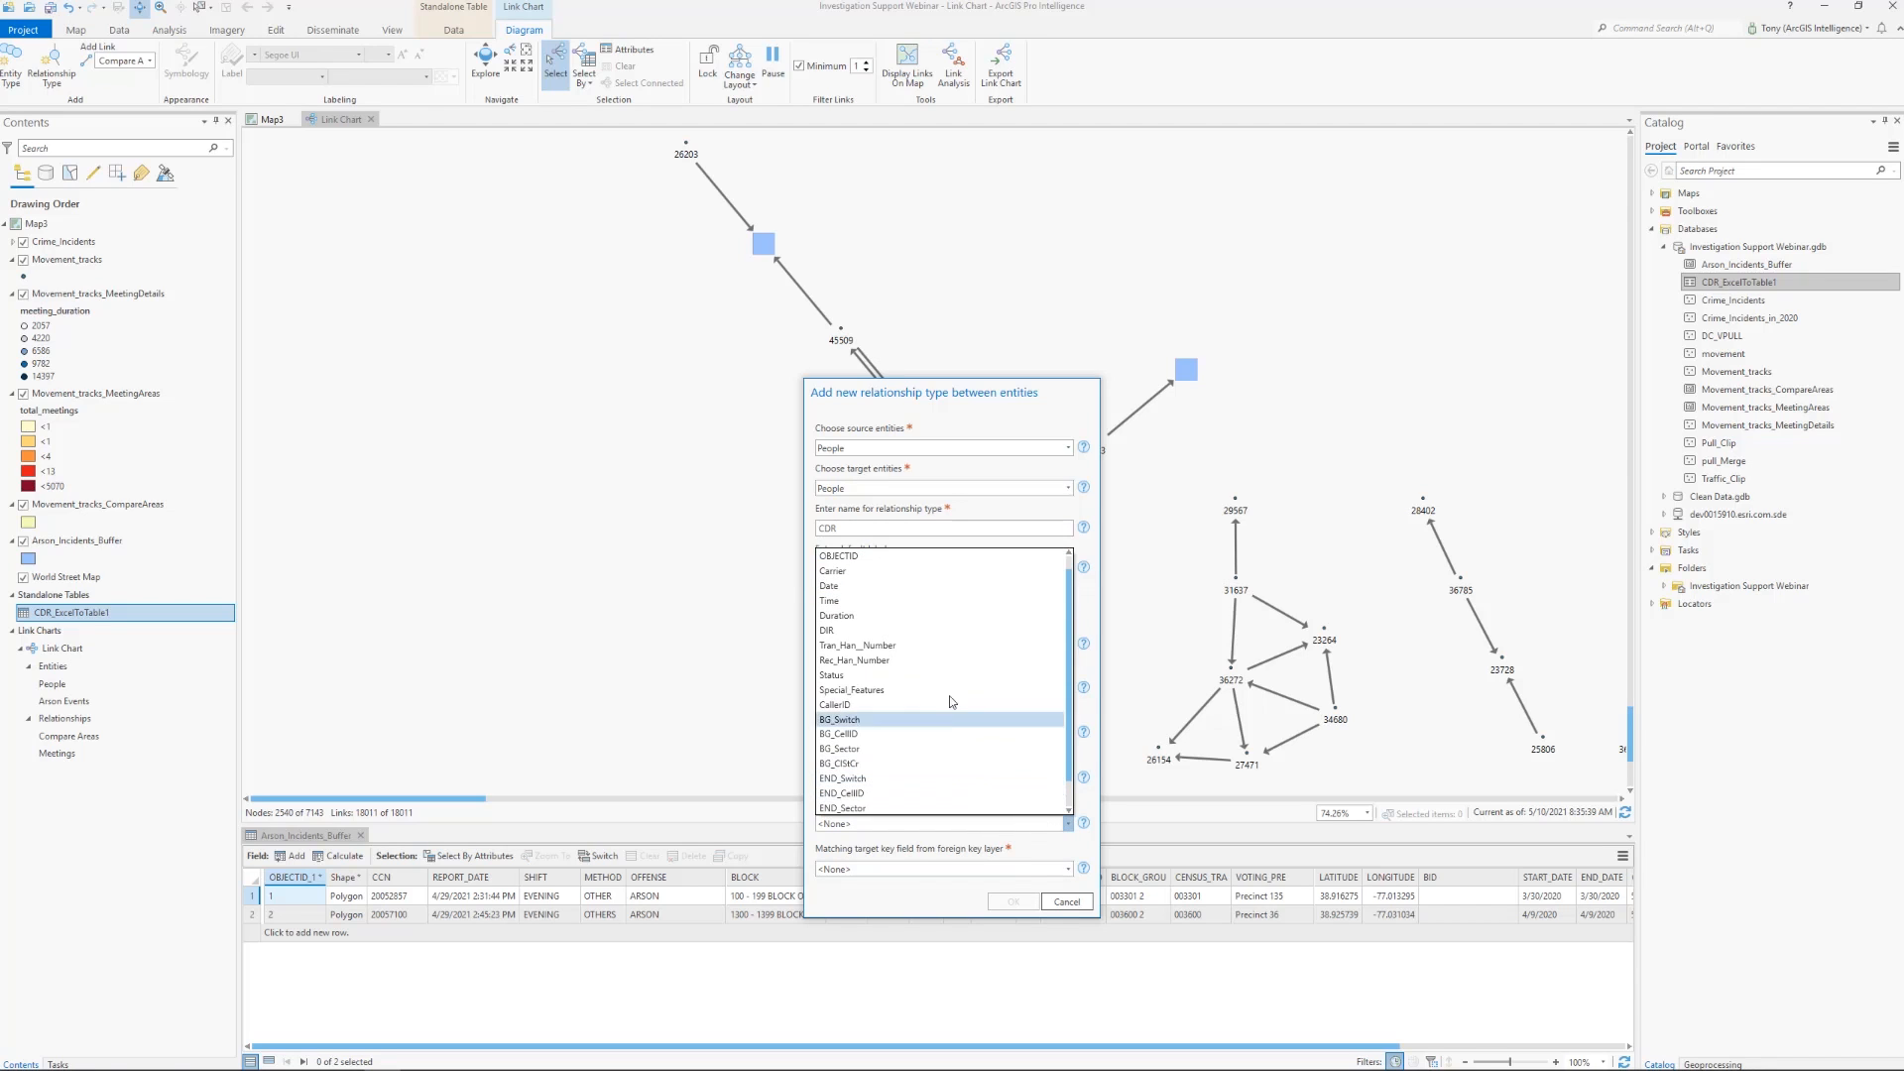
pyautogui.click(927, 659)
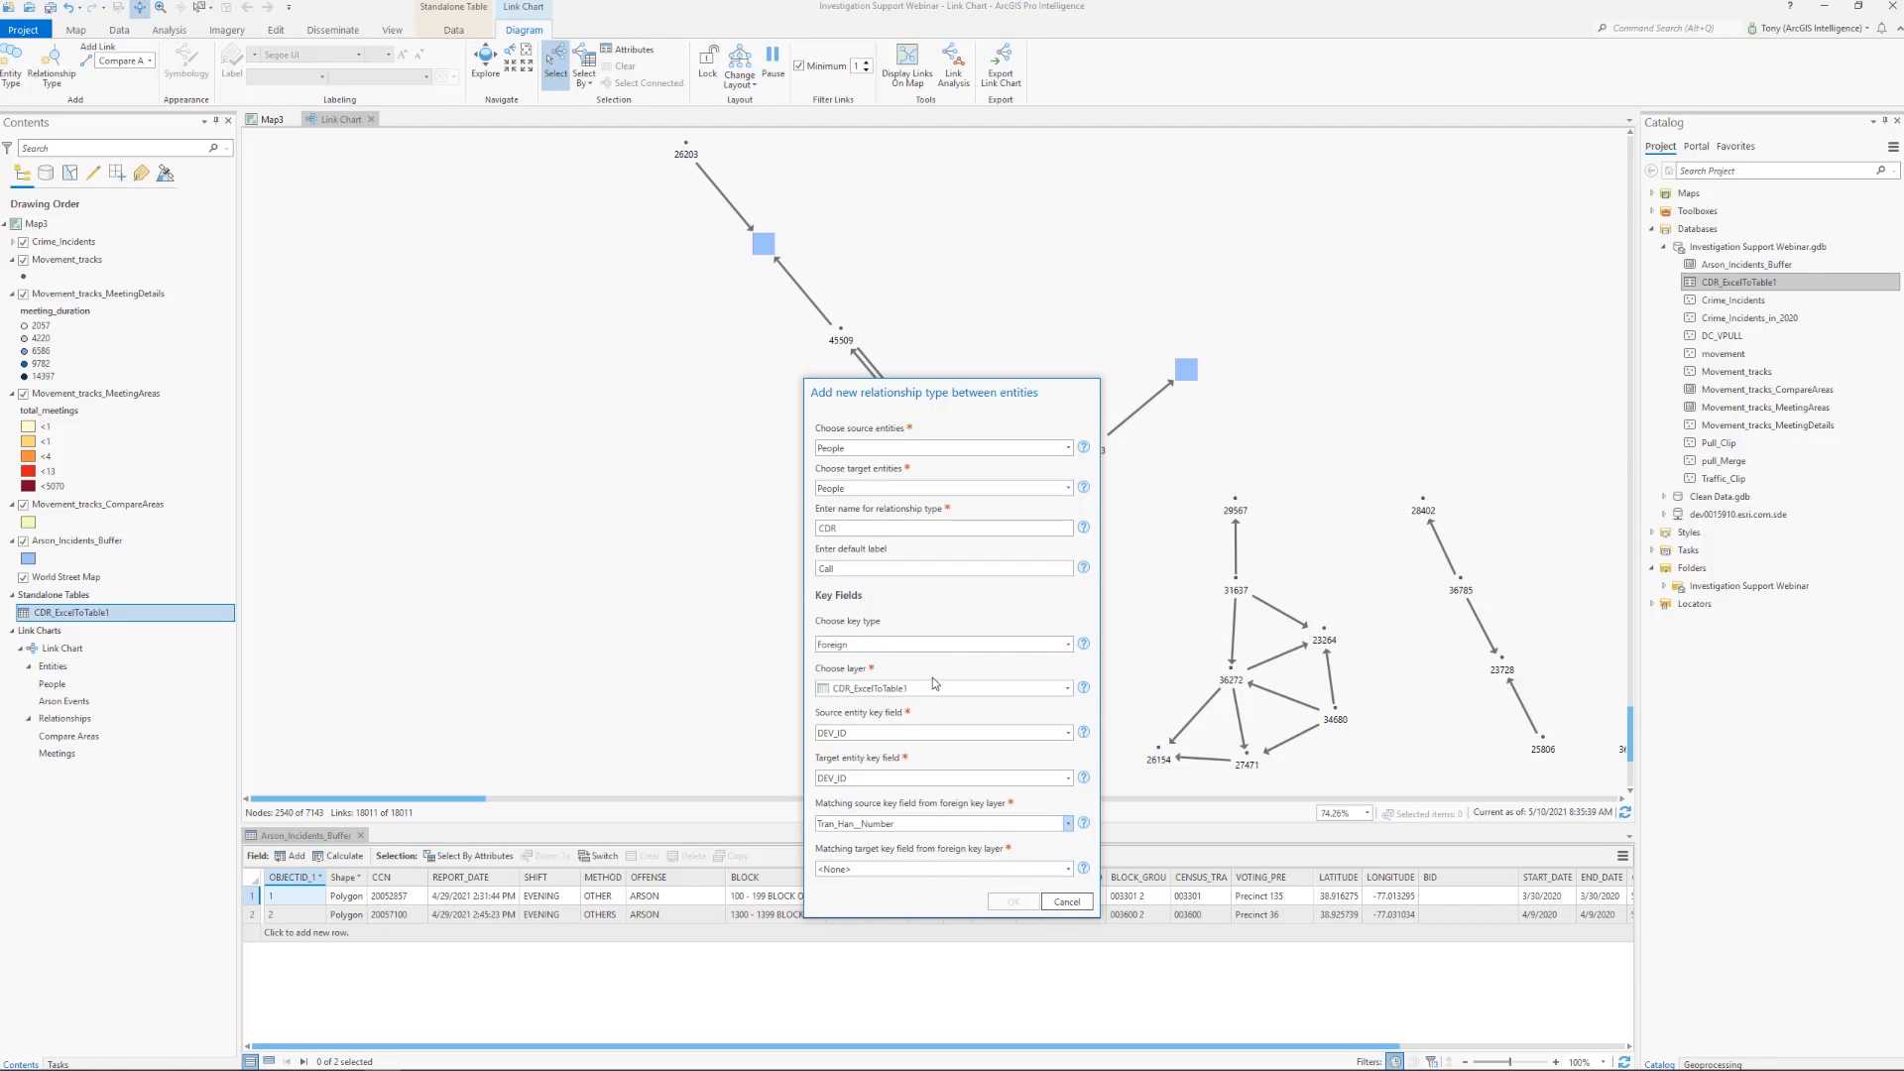
pyautogui.click(1000, 868)
pyautogui.scroll(-3, 952, 790)
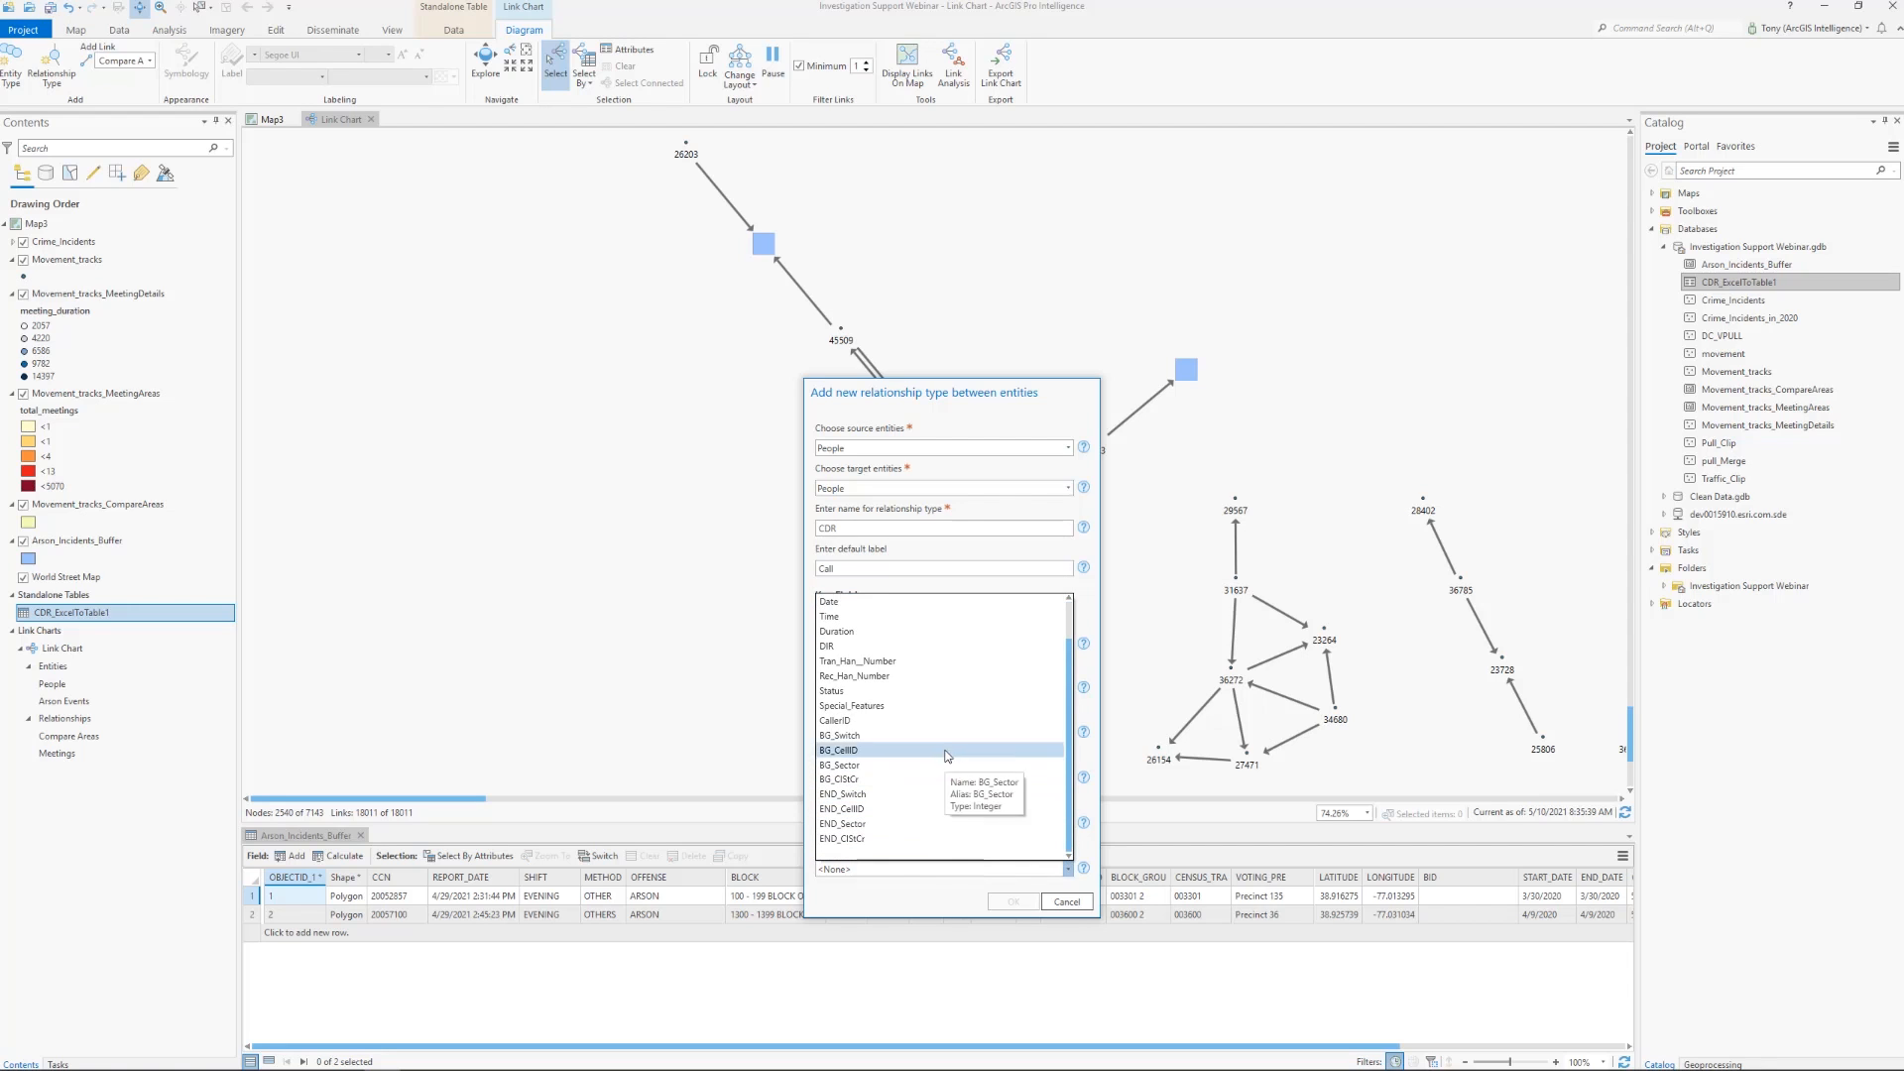
pyautogui.click(938, 675)
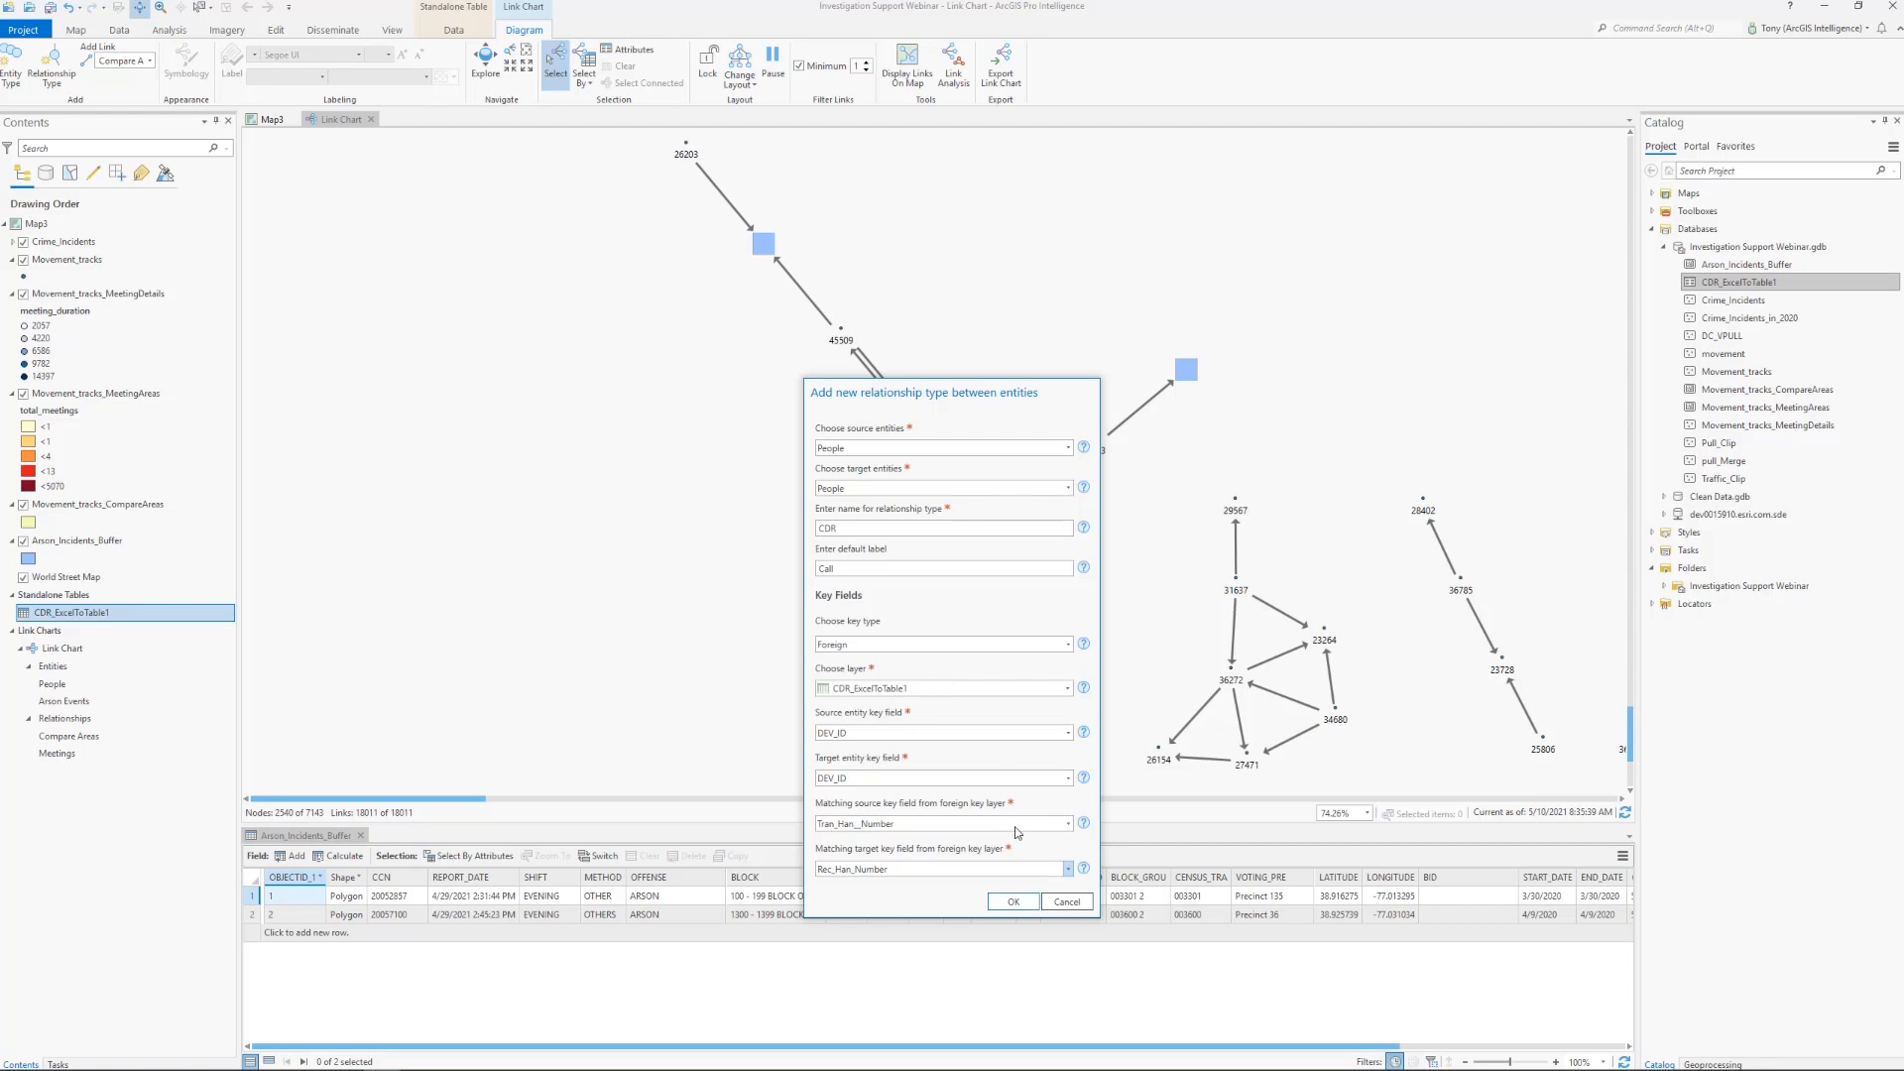
pyautogui.click(1012, 902)
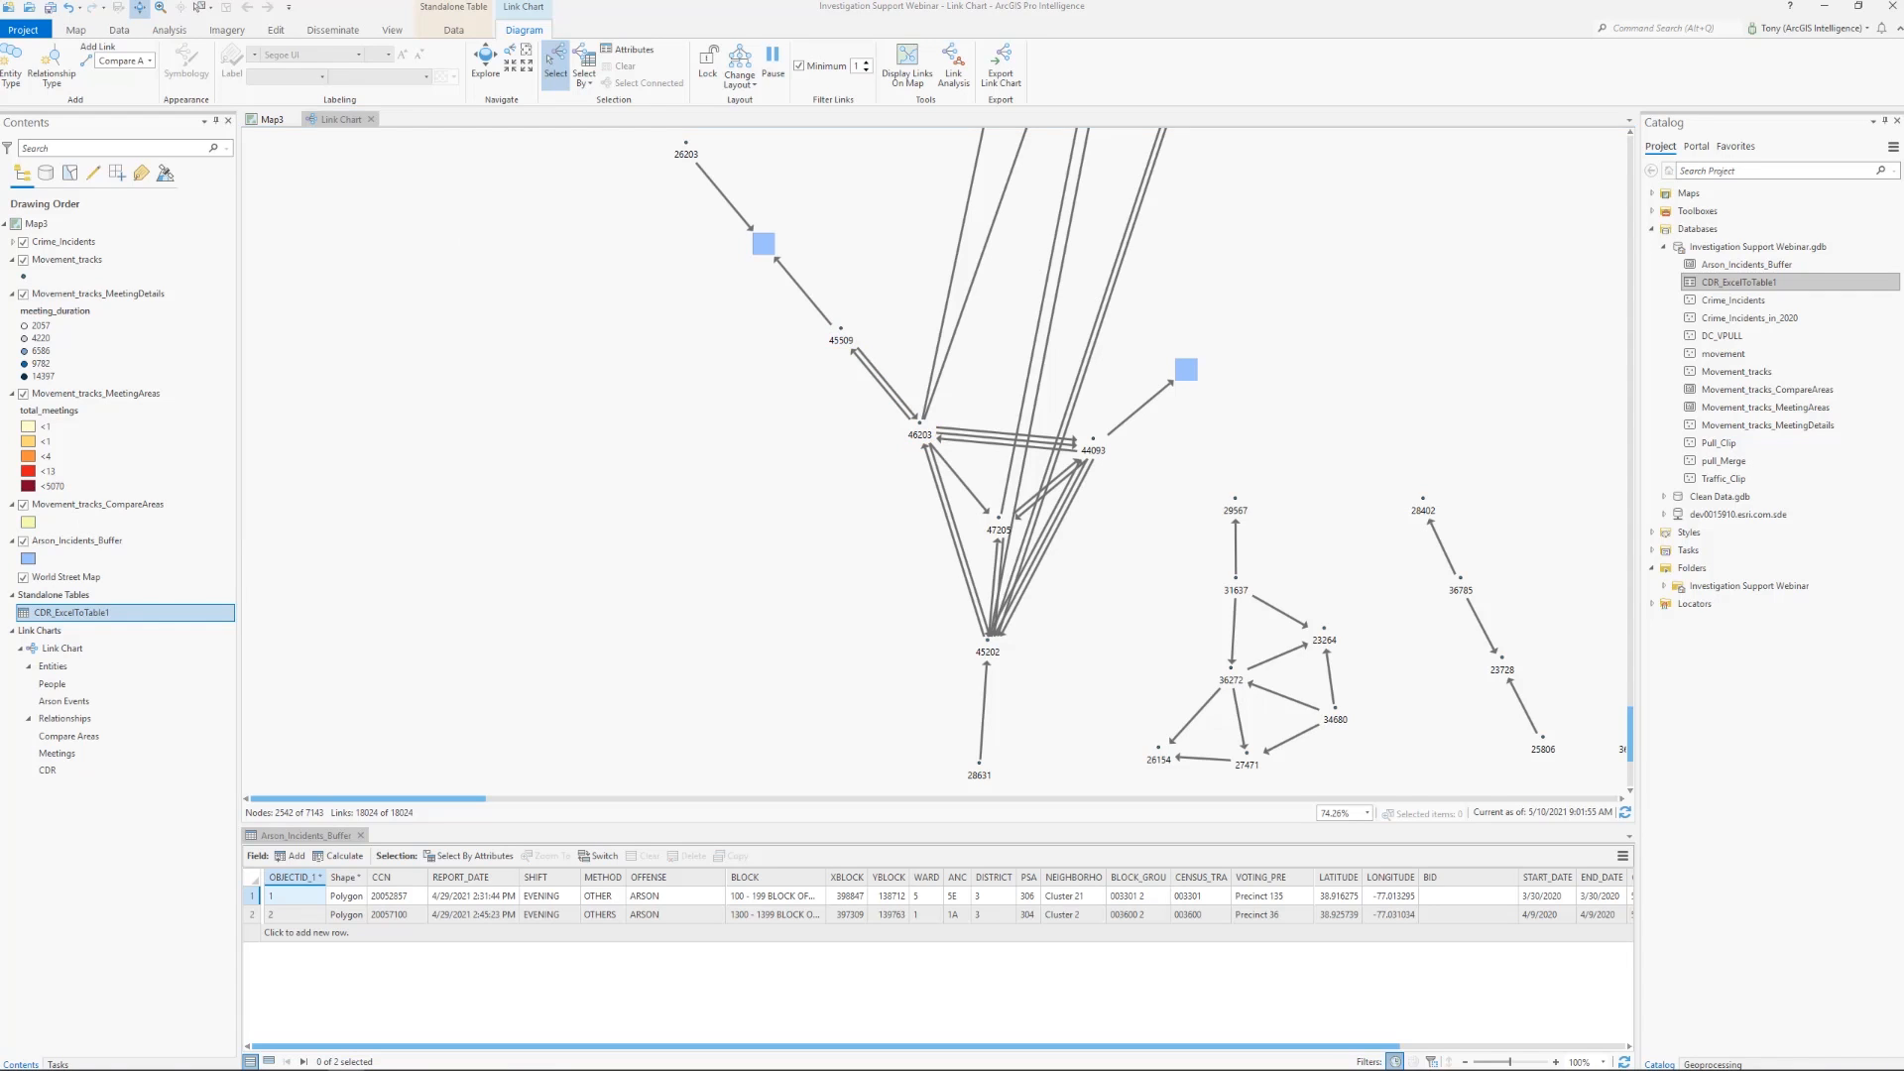
# Change the CDR relationship's line colour to bright green in the link chart symbology
pyautogui.click(60, 773)
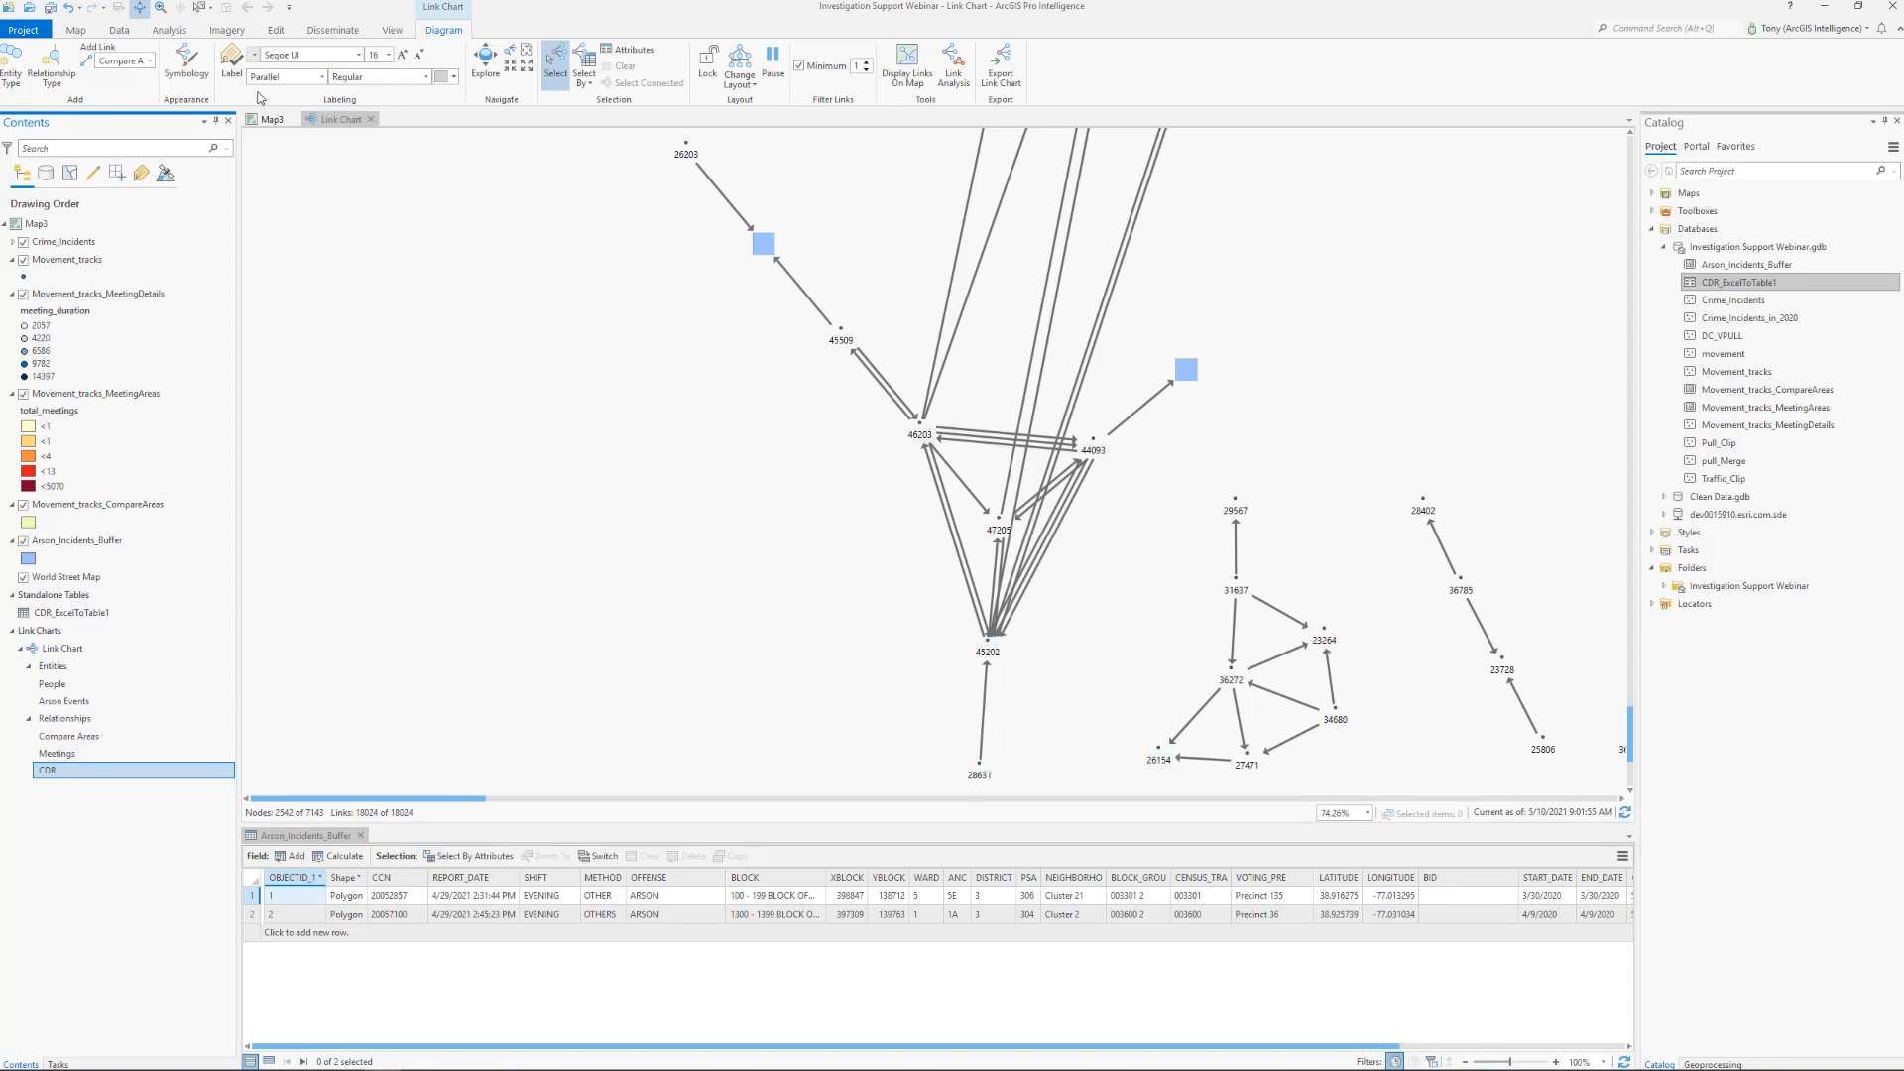
pyautogui.click(189, 61)
pyautogui.click(1706, 182)
pyautogui.click(1796, 253)
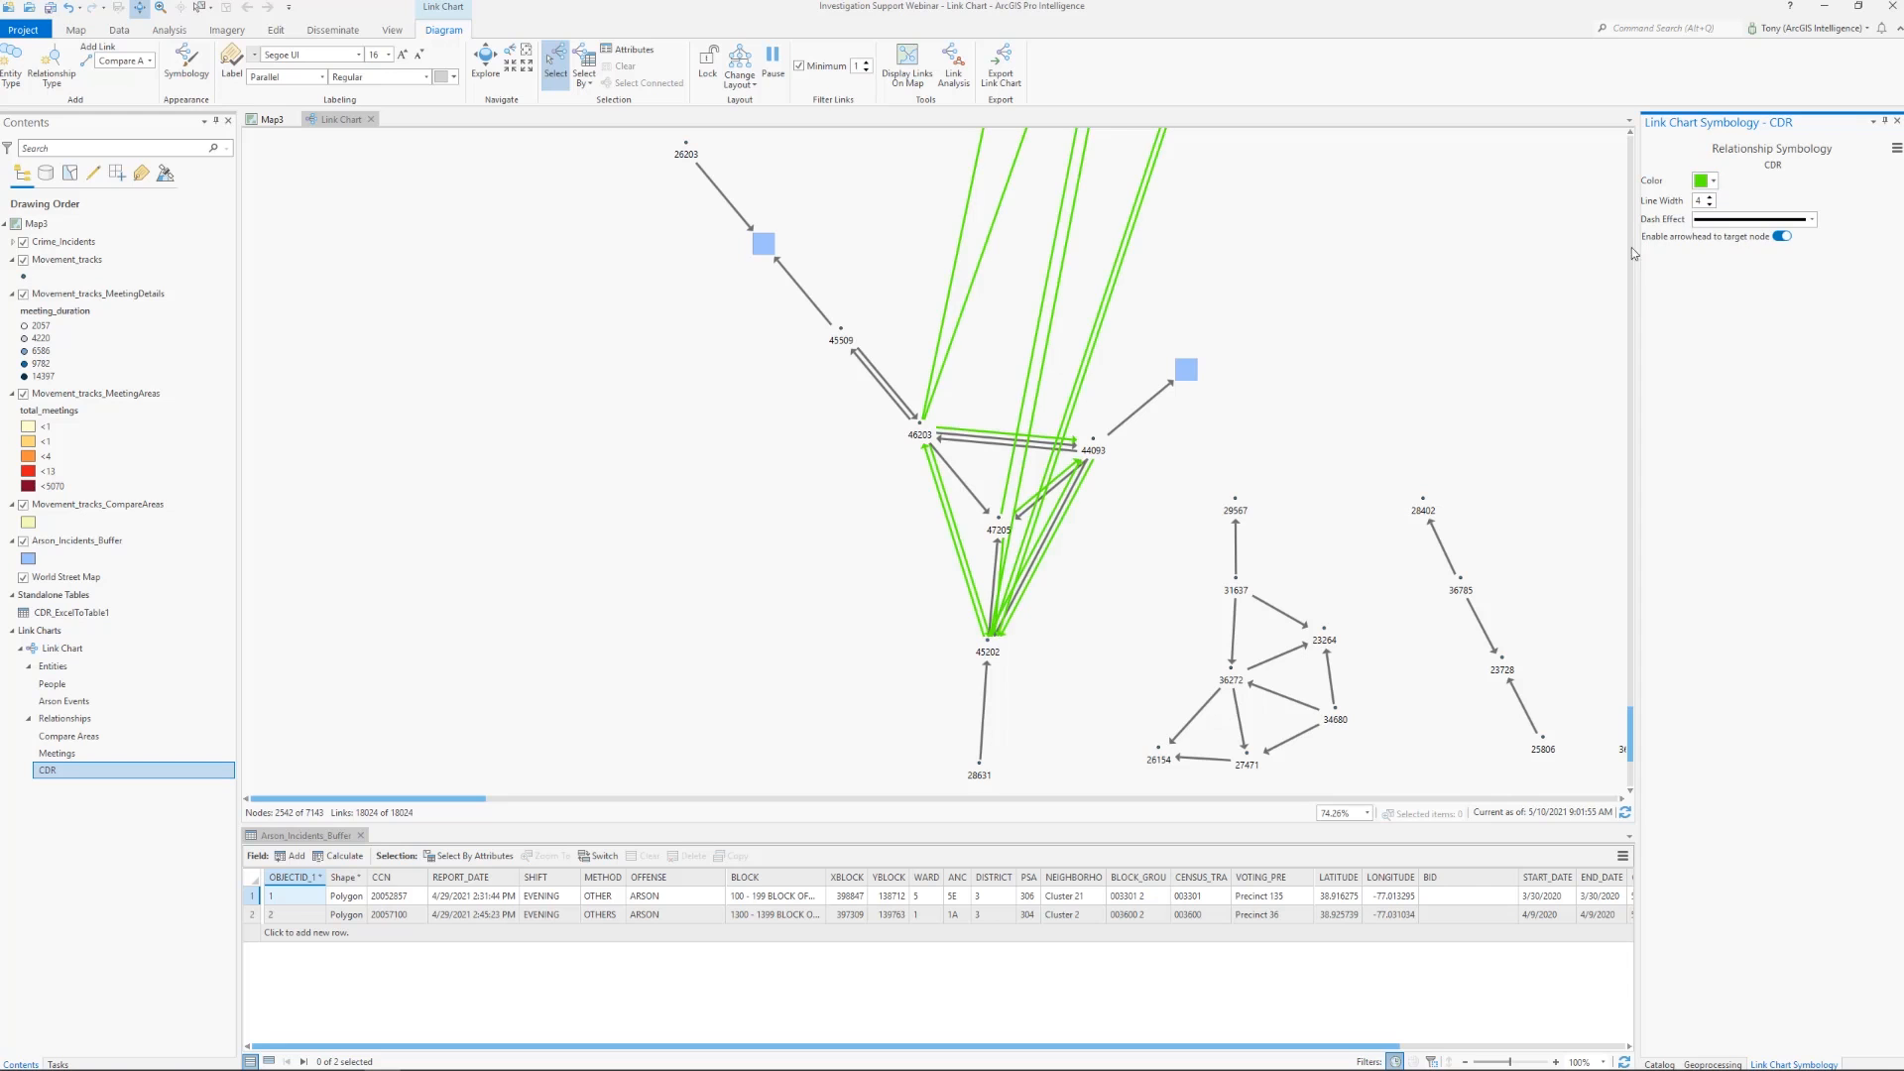
# Examine how the green CDR links connect the entities around the two arson events with the rest of the chart
pyautogui.click(710, 479)
pyautogui.scroll(-4, 651, 511)
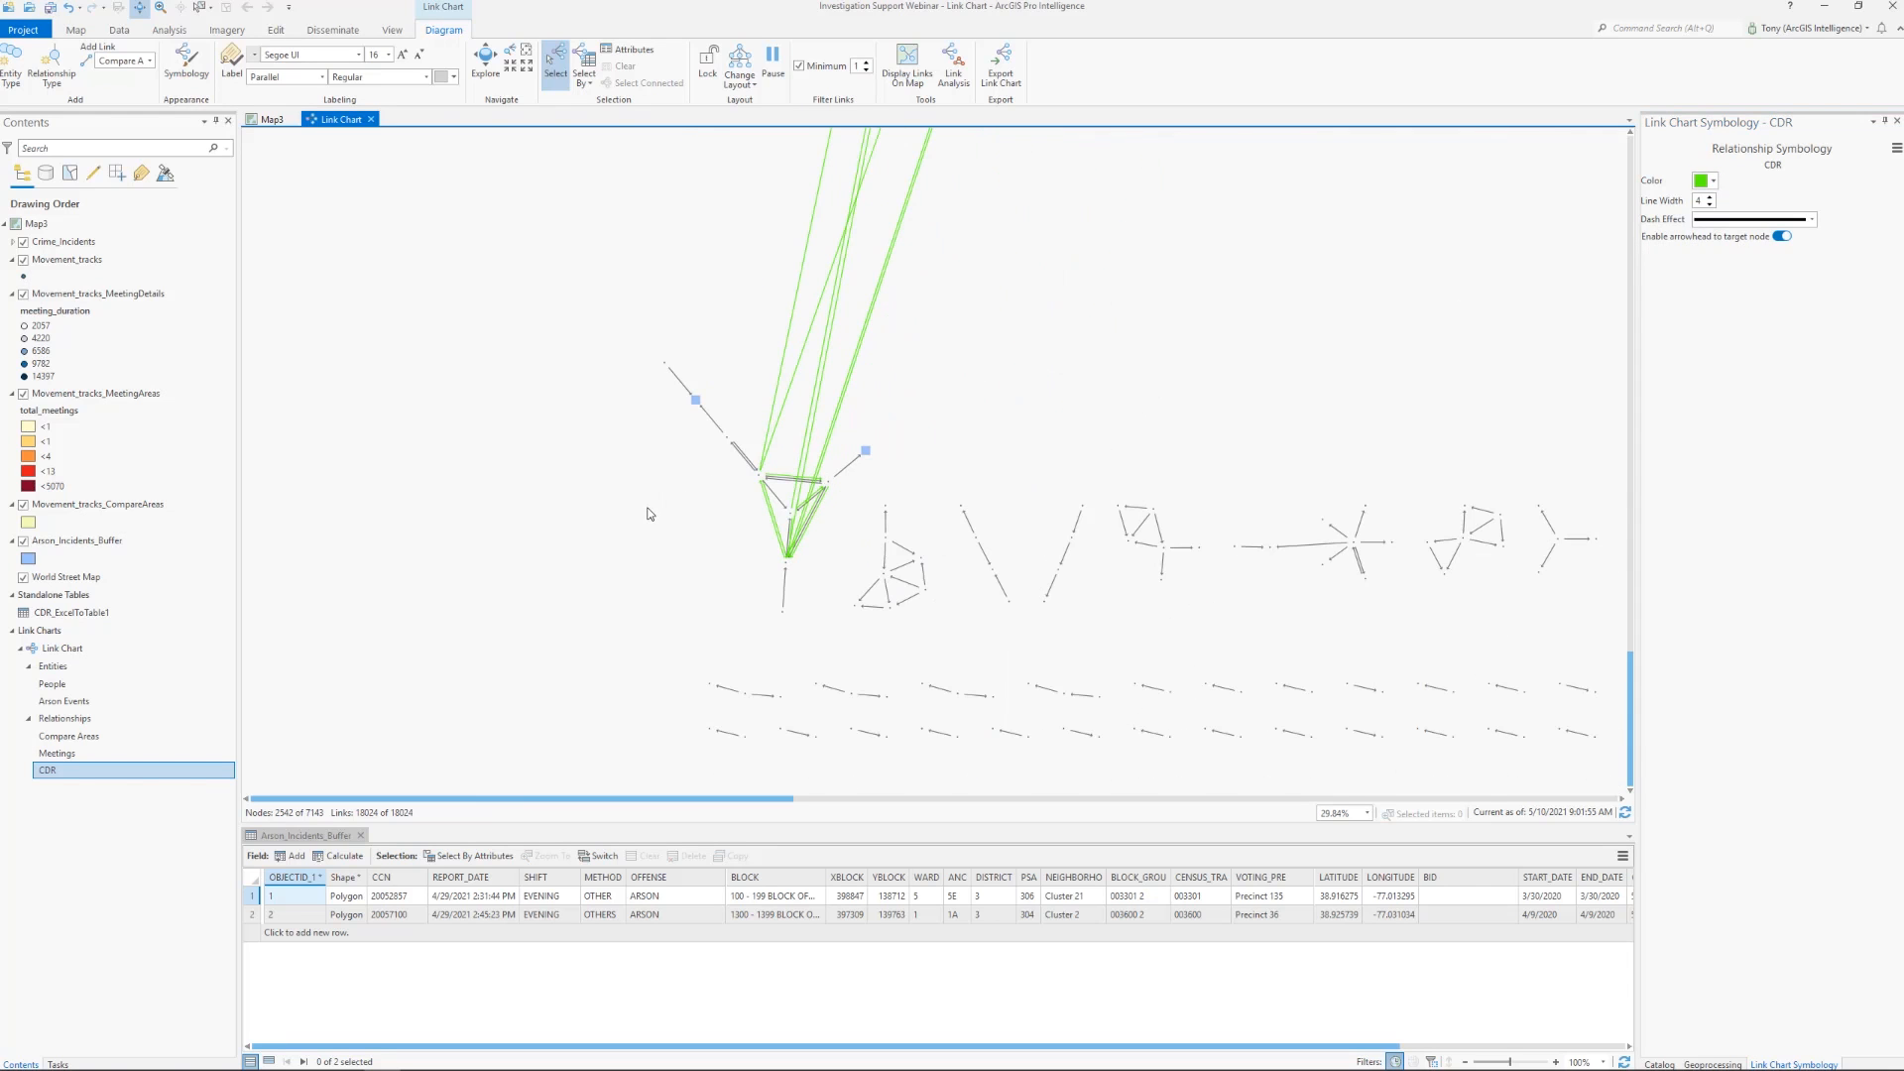
pyautogui.scroll(4, 794, 511)
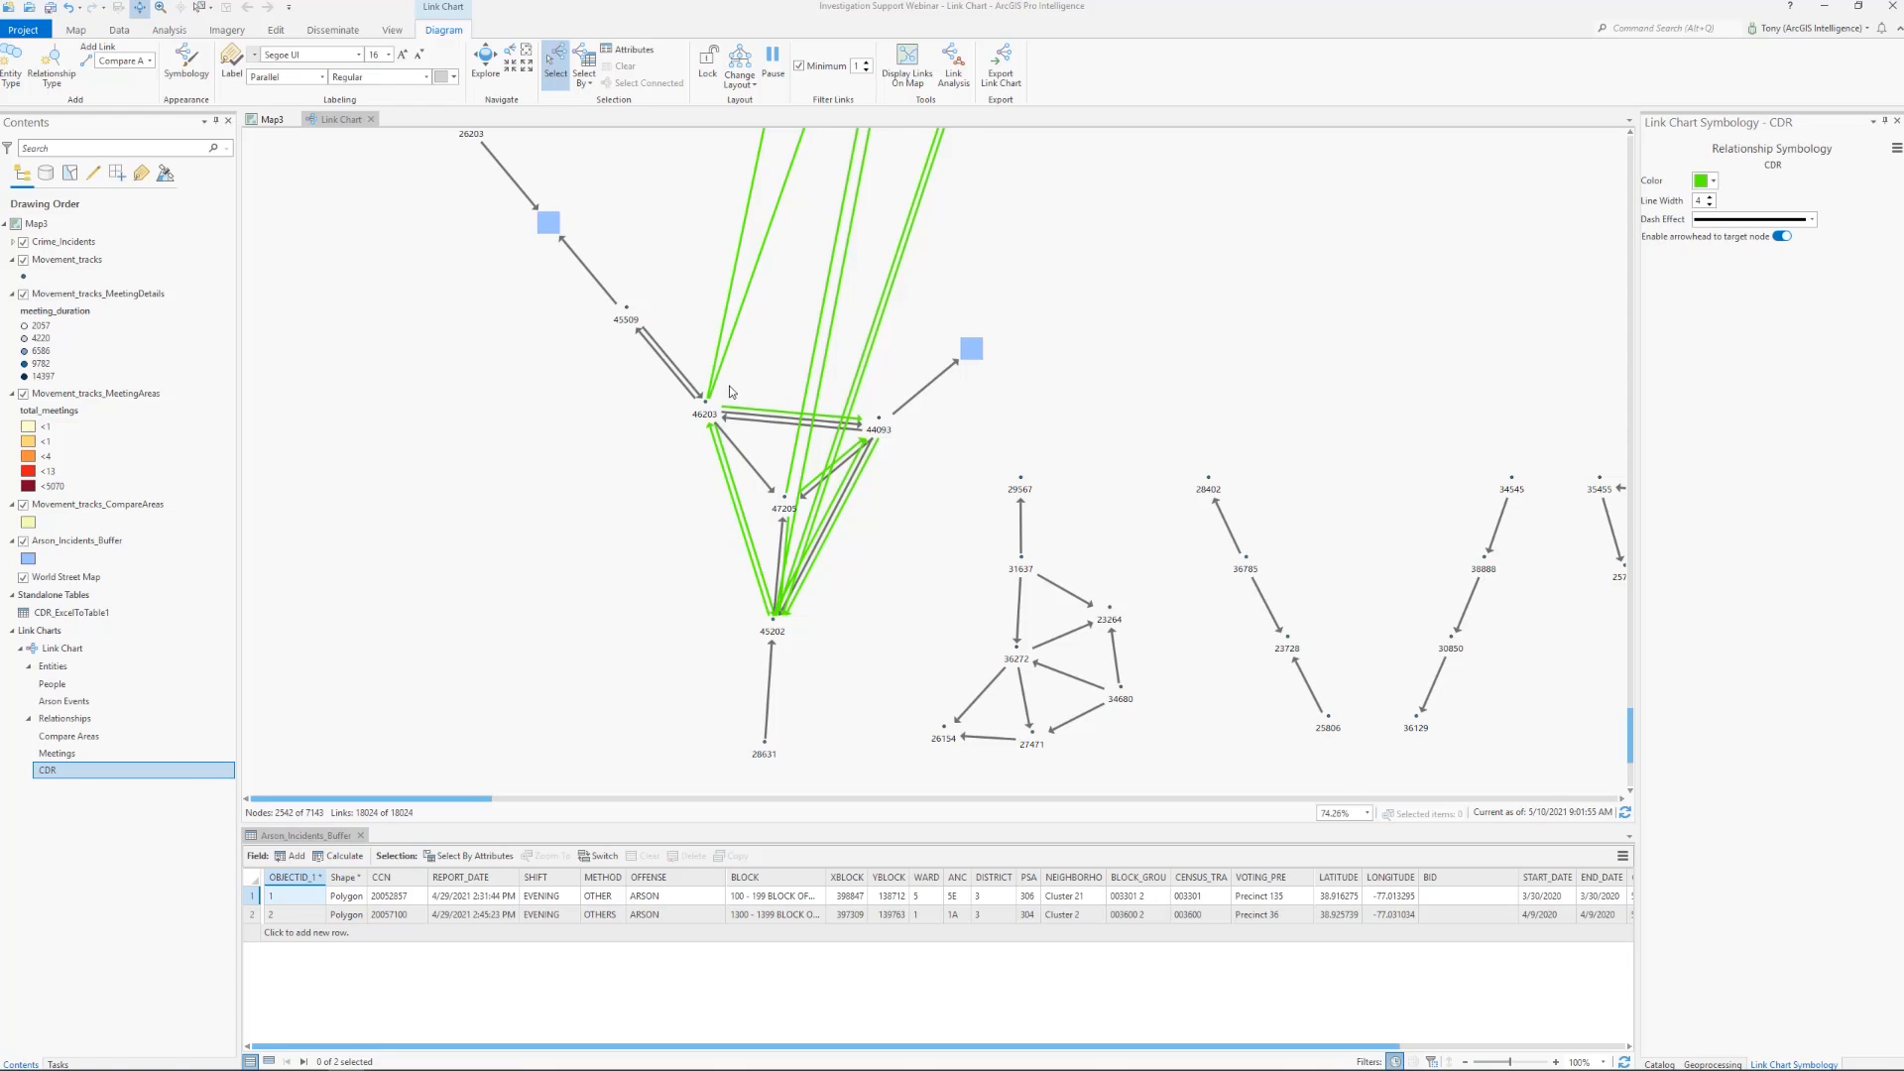
pyautogui.click(534, 396)
pyautogui.moveTo(555, 414); pyautogui.dragTo(564, 433)
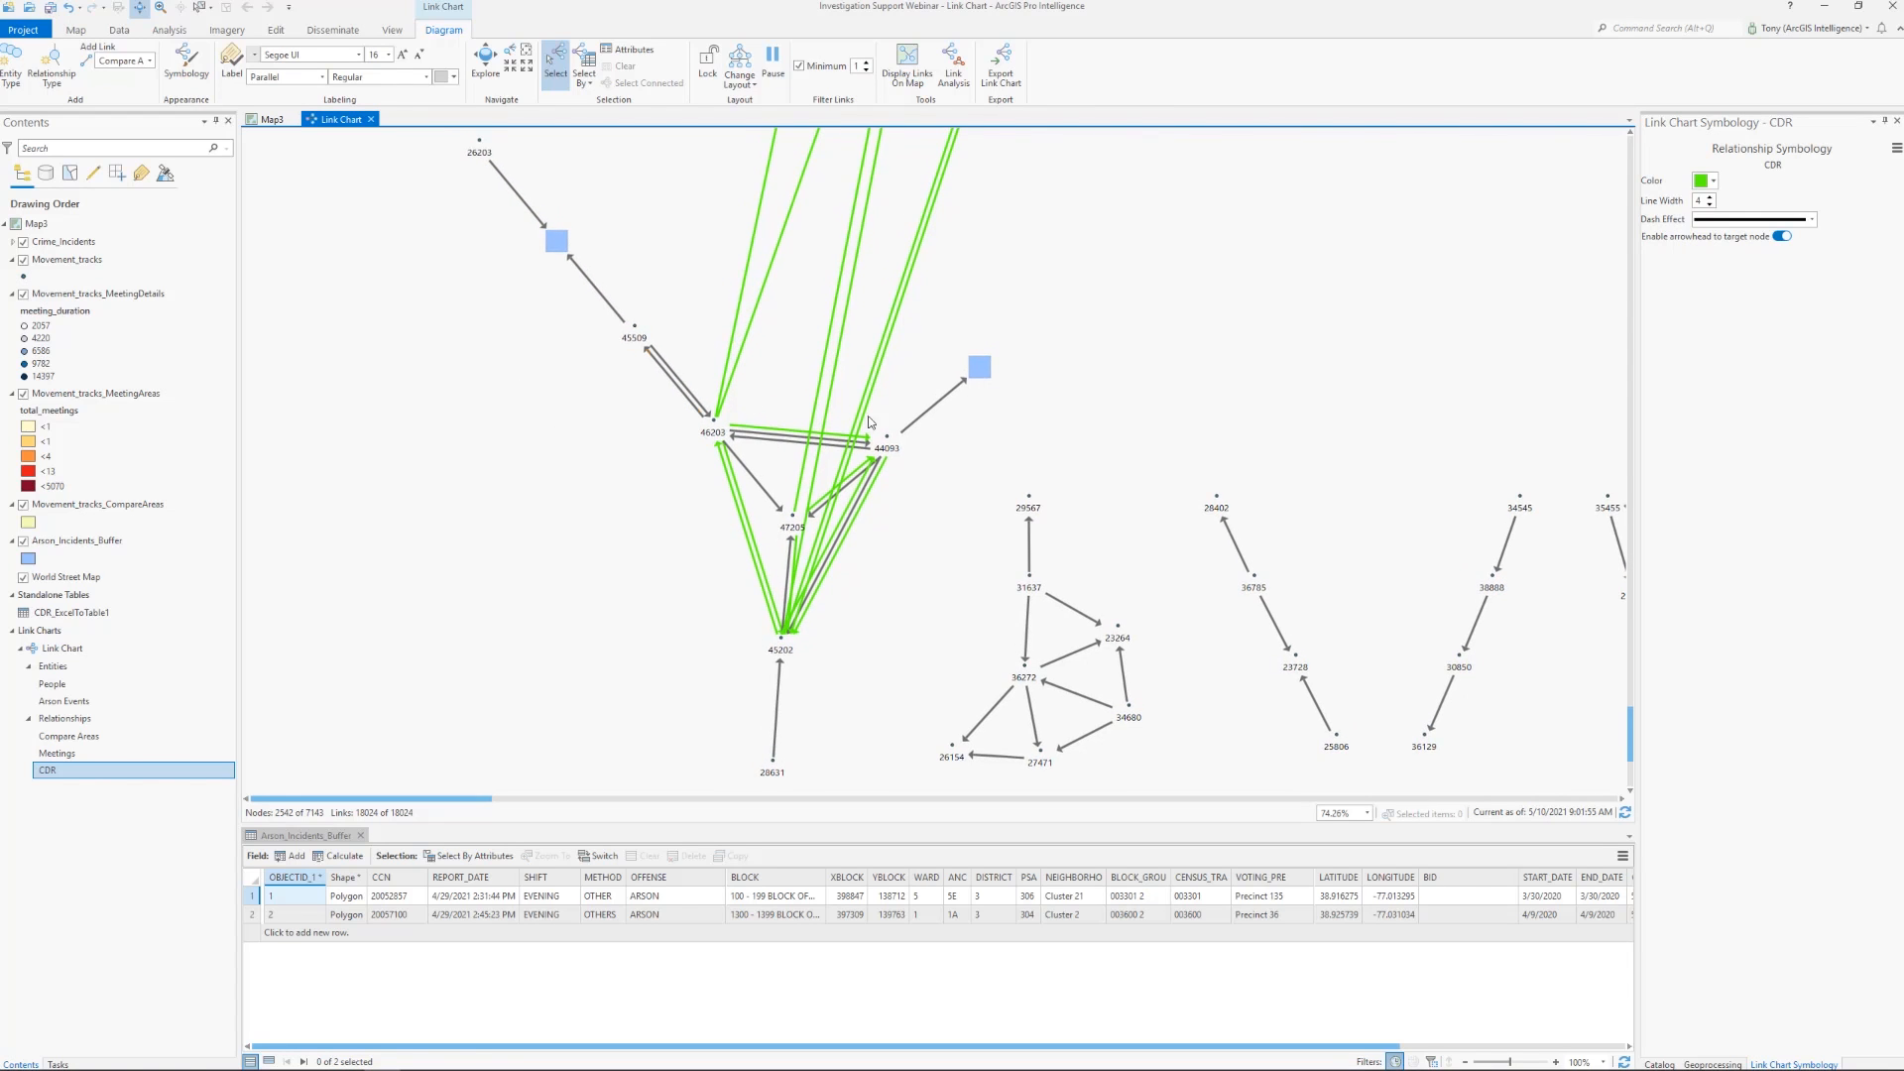